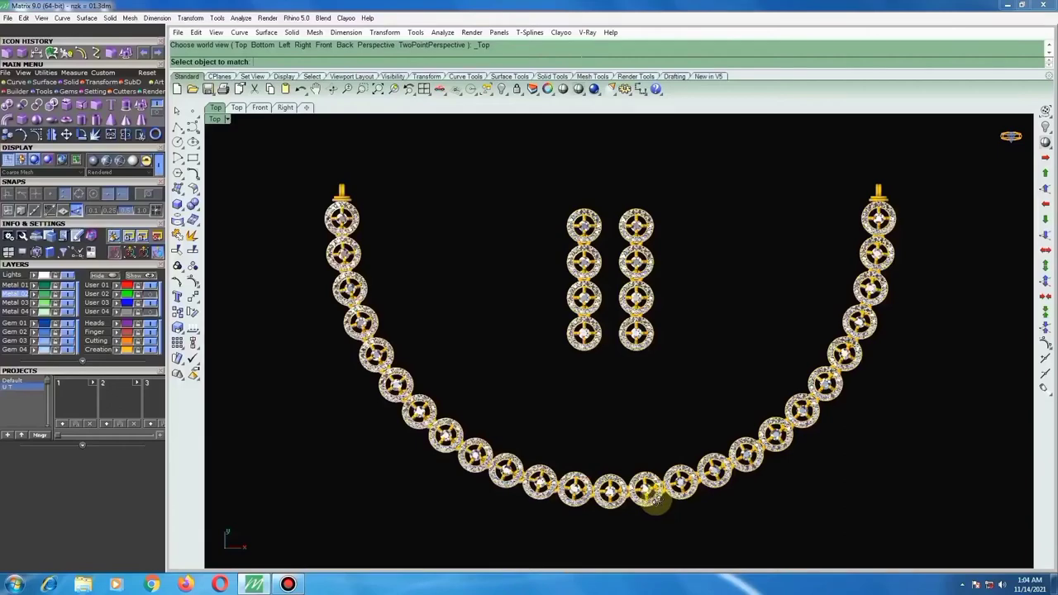
# Orbit and zoom to inspect the necklace set in 3D, then return to the four-view layout.
pyautogui.moveTo(653, 500)
pyautogui.mouseDown(button='right')
pyautogui.moveTo(632, 494)
pyautogui.moveTo(484, 307)
pyautogui.moveTo(645, 425)
pyautogui.moveTo(604, 347)
pyautogui.moveTo(576, 168)
pyautogui.moveTo(546, 111)
pyautogui.moveTo(539, 558)
pyautogui.moveTo(513, 496)
pyautogui.moveTo(683, 432)
pyautogui.mouseUp(button='right')
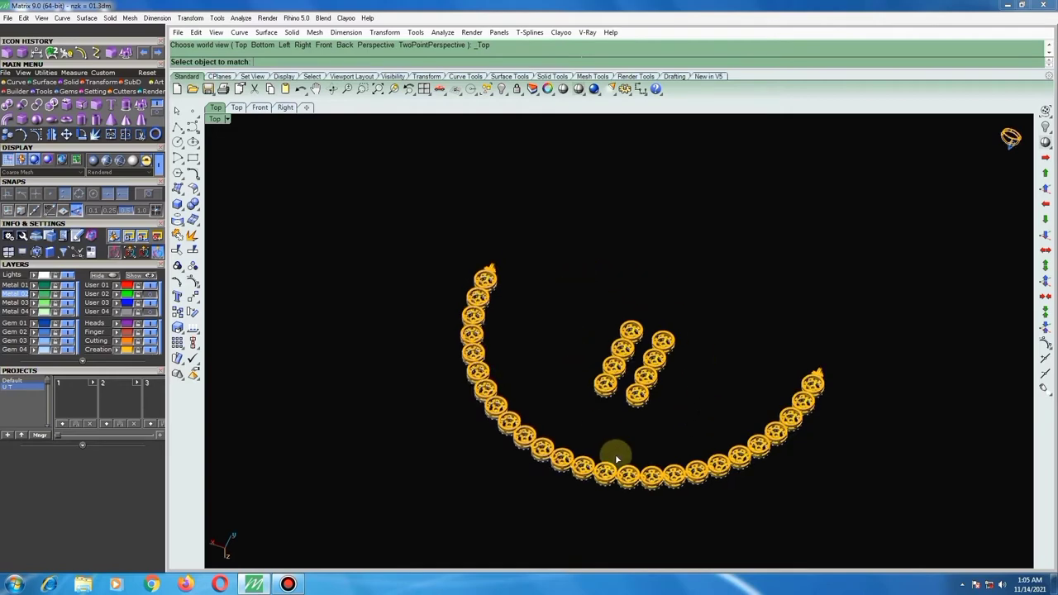
pyautogui.scroll(-2, 616, 462)
pyautogui.scroll(2, 596, 461)
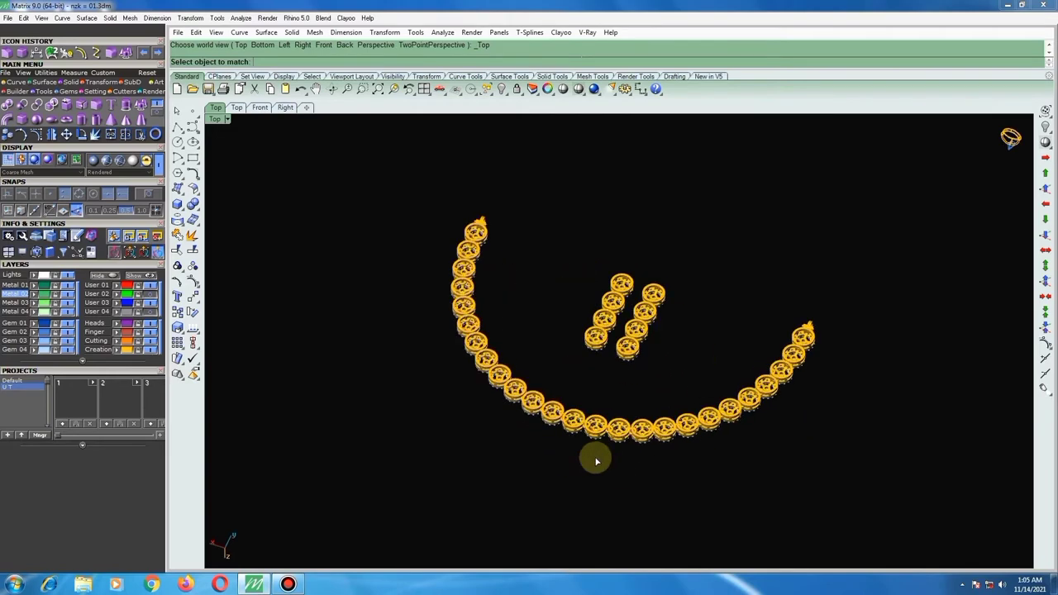
pyautogui.scroll(2, 595, 465)
pyautogui.scroll(2, 606, 456)
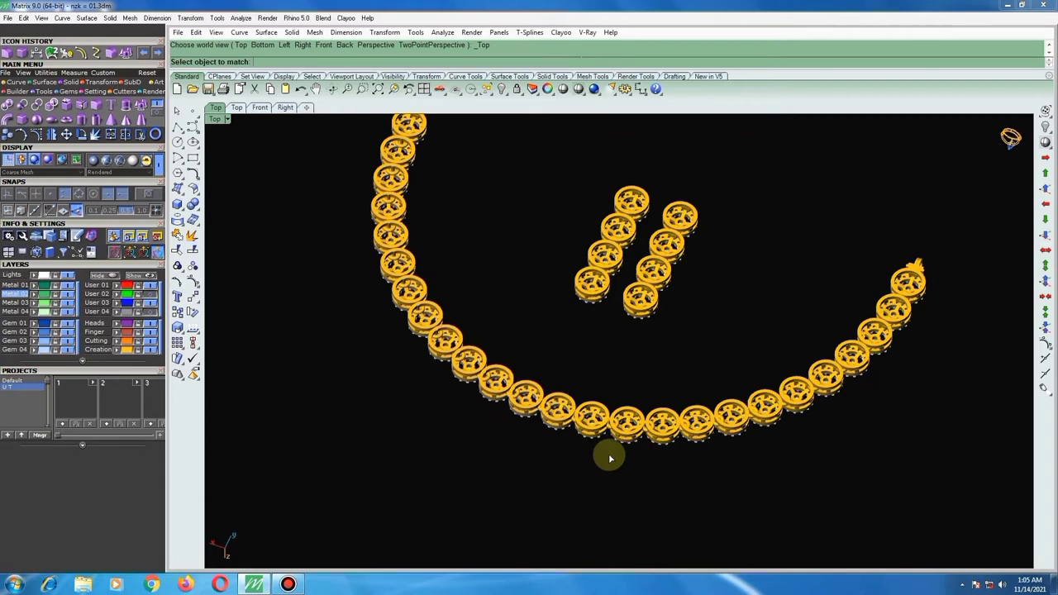
pyautogui.scroll(2, 609, 454)
pyautogui.moveTo(623, 447)
pyautogui.keyDown('ctrl'); pyautogui.keyDown('shift'); pyautogui.mouseDown(button='right')
pyautogui.moveTo(682, 368)
pyautogui.moveTo(699, 298)
pyautogui.moveTo(685, 264)
pyautogui.moveTo(744, 267)
pyautogui.moveTo(819, 236)
pyautogui.moveTo(755, 243)
pyautogui.moveTo(518, 461)
pyautogui.mouseUp(button='right'); pyautogui.keyUp('shift'); pyautogui.keyUp('ctrl')
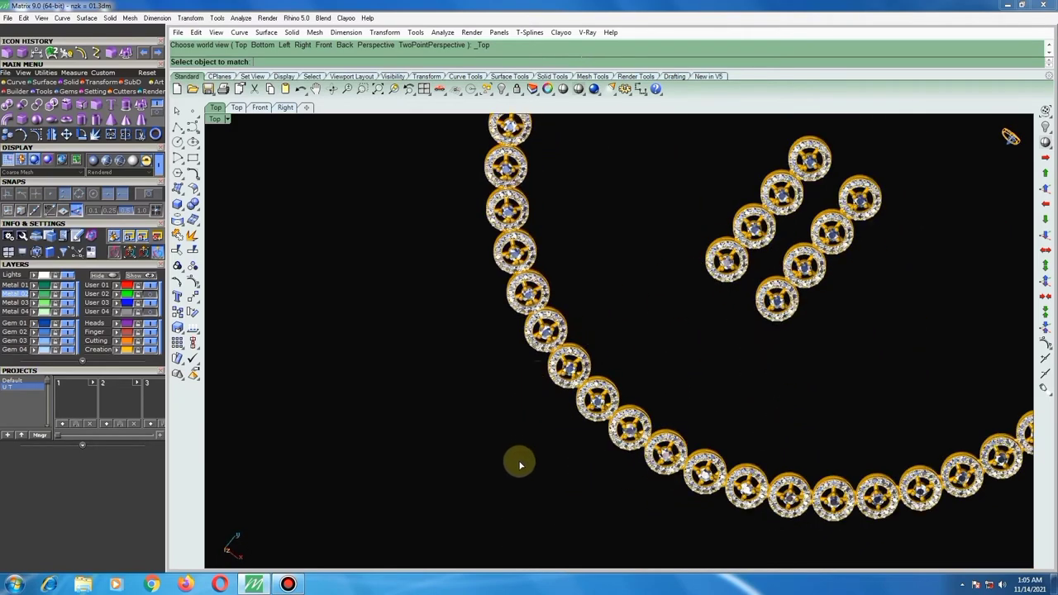
pyautogui.hotkey('ctrl', 'F1')
# Switch the Front, Right and Perspective views to Rendered display.
pyautogui.click(233, 360)
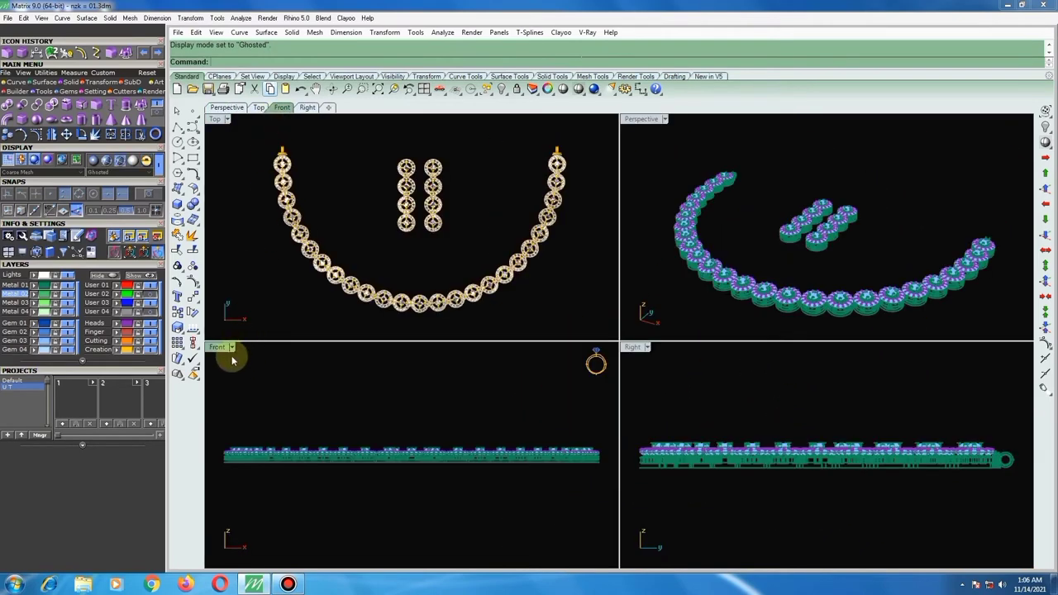
pyautogui.click(232, 348)
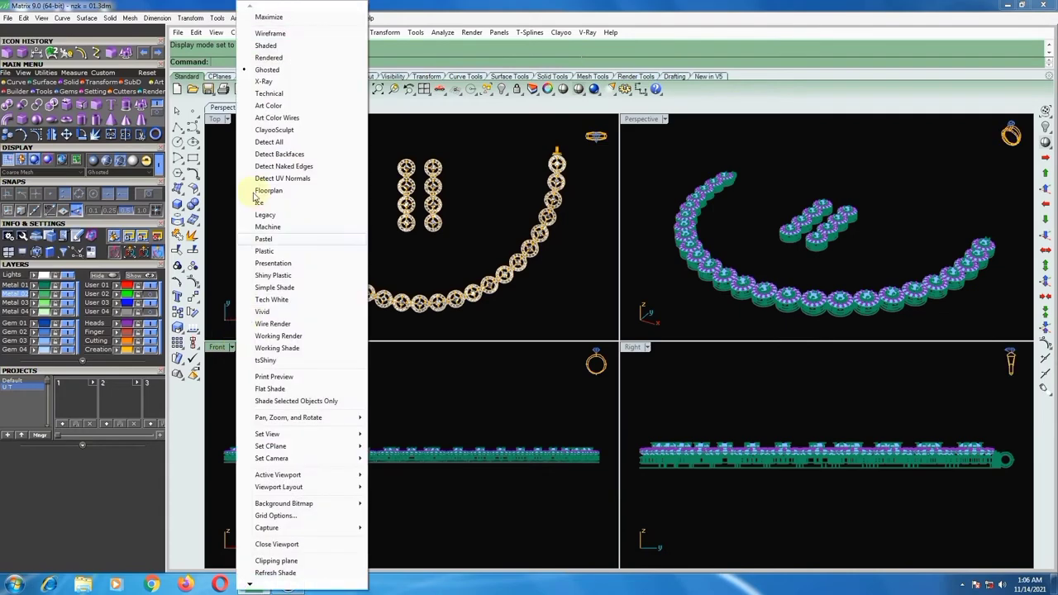
pyautogui.click(268, 57)
pyautogui.click(679, 365)
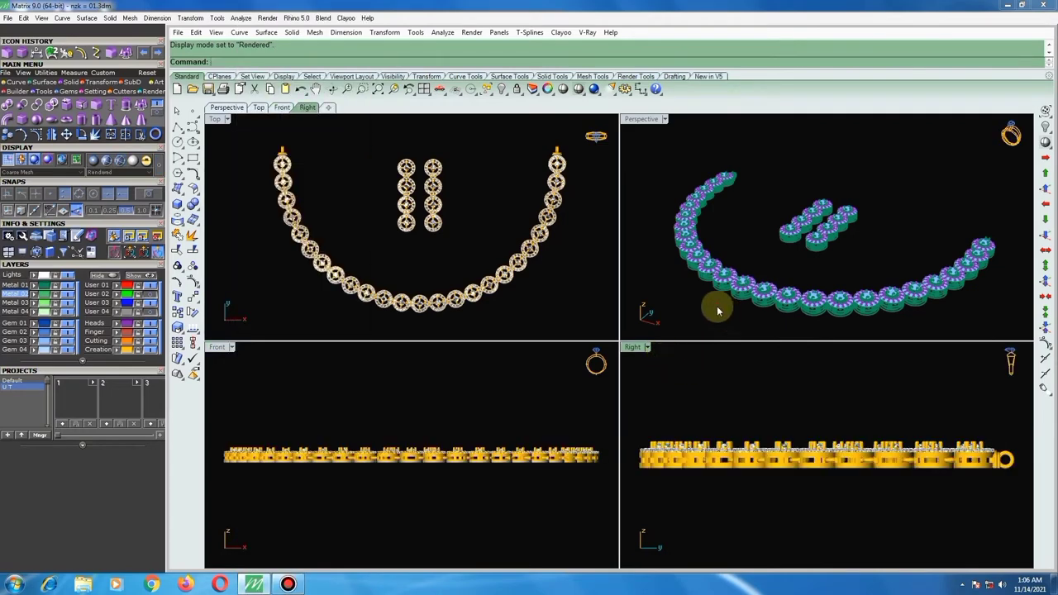
pyautogui.click(765, 256)
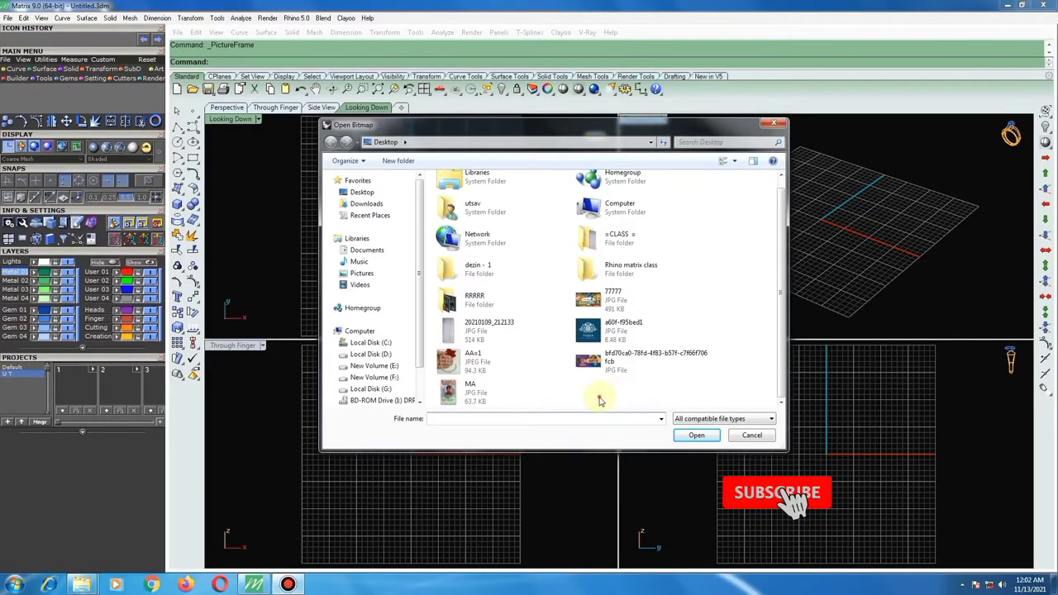
# Place the AA=1 photo as a two-corner picture frame and maximize the top-down view.
pyautogui.click(503, 365)
pyautogui.click(696, 435)
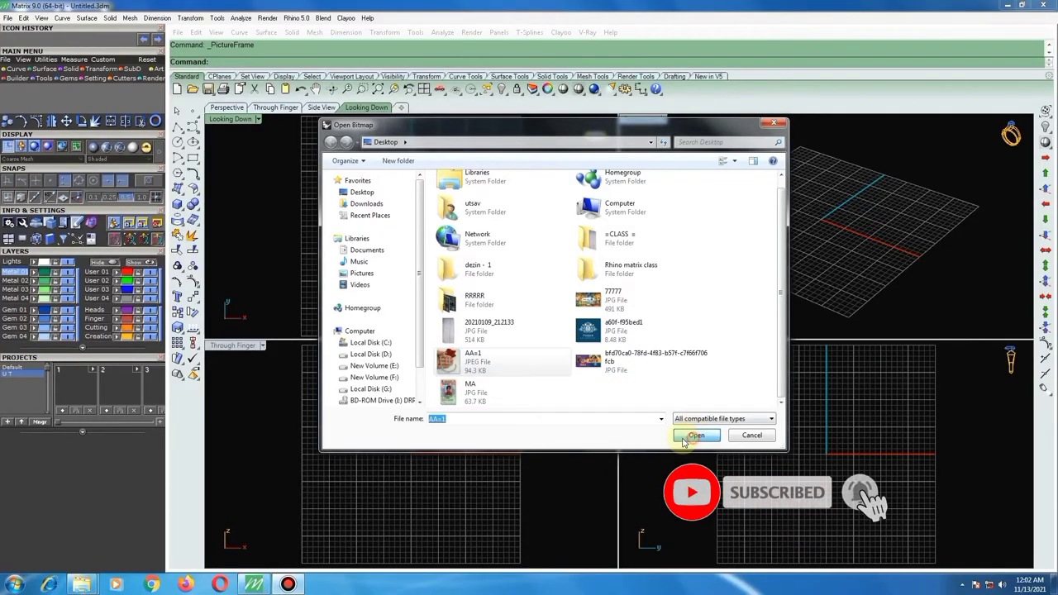
pyautogui.click(376, 263)
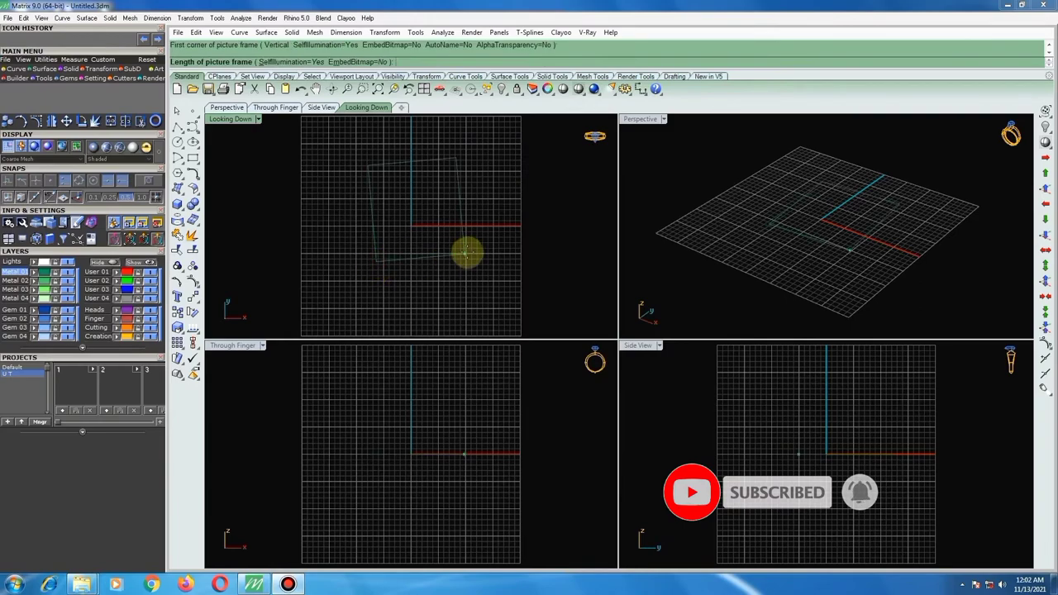
pyautogui.click(531, 262)
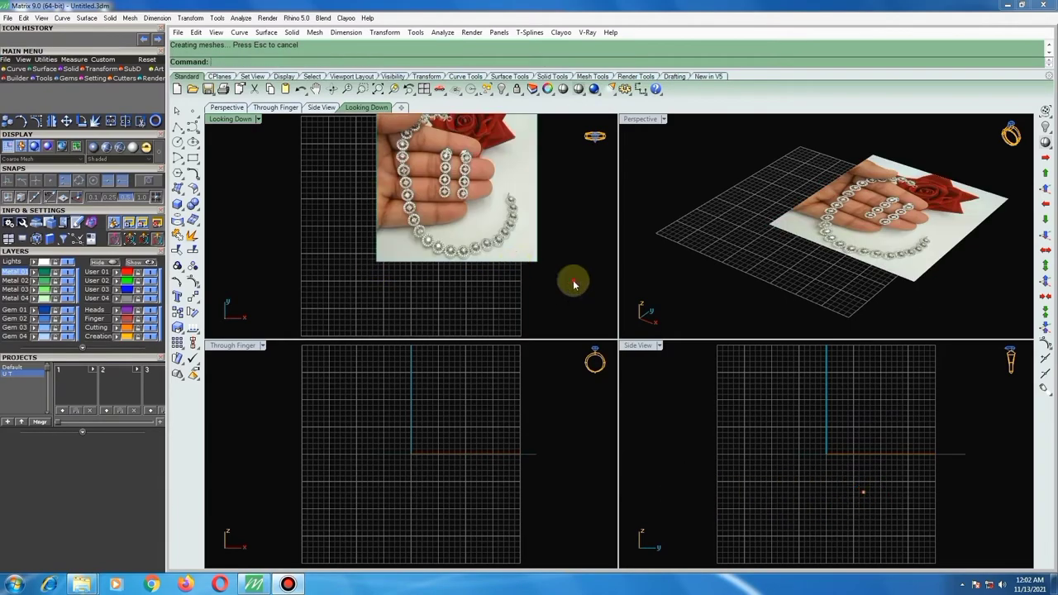
pyautogui.doubleClick(230, 118)
pyautogui.moveTo(372, 271); pyautogui.dragTo(442, 320, button='right')
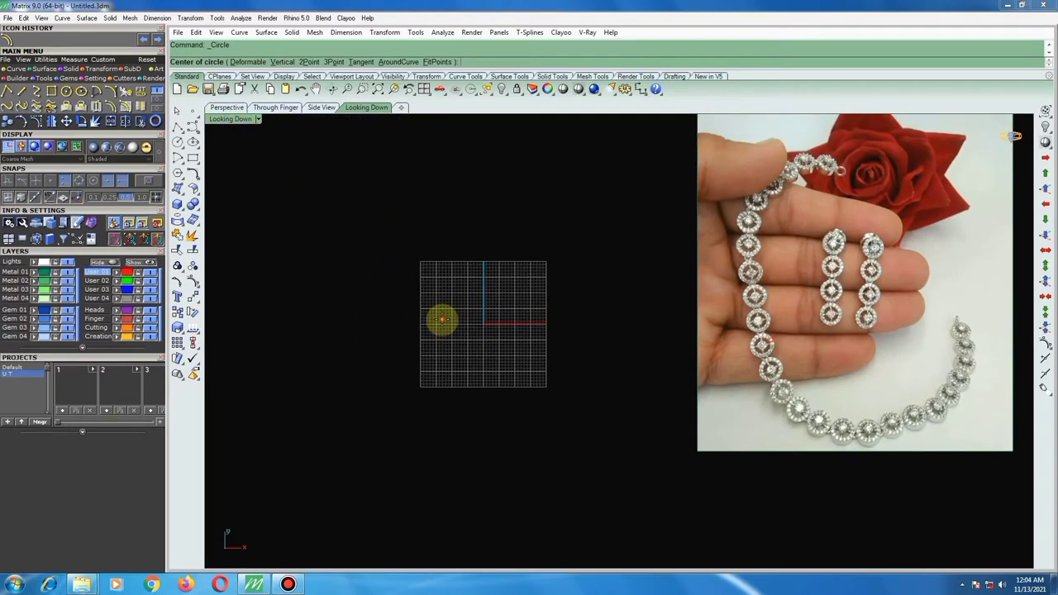
# Draw a circle centred at 0 with diameter 115 on the User 02 layer.
pyautogui.write('0')
pyautogui.rightClick(442, 318)
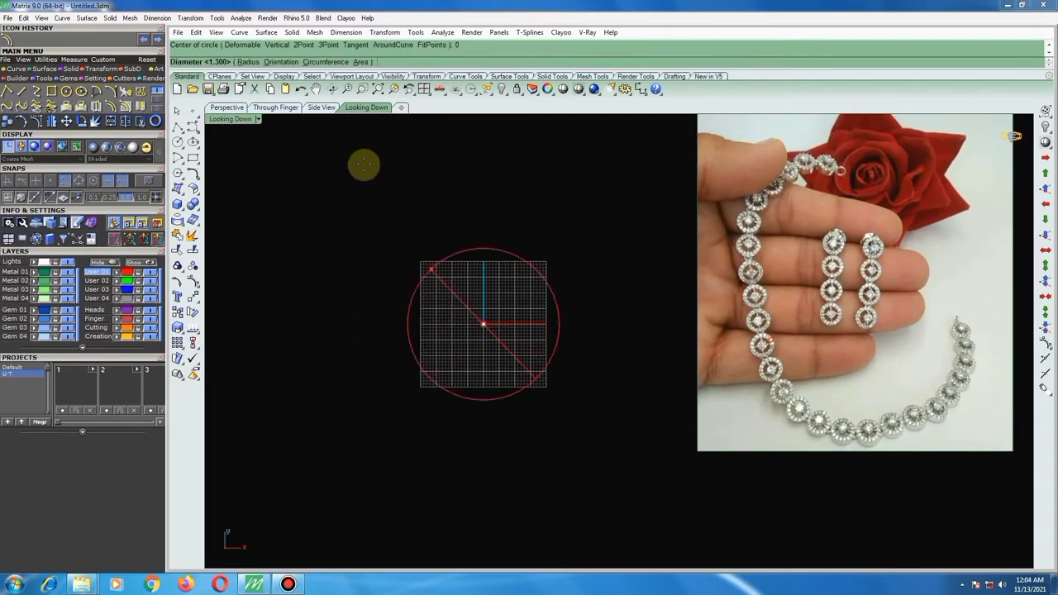
pyautogui.click(96, 280)
pyautogui.write('115')
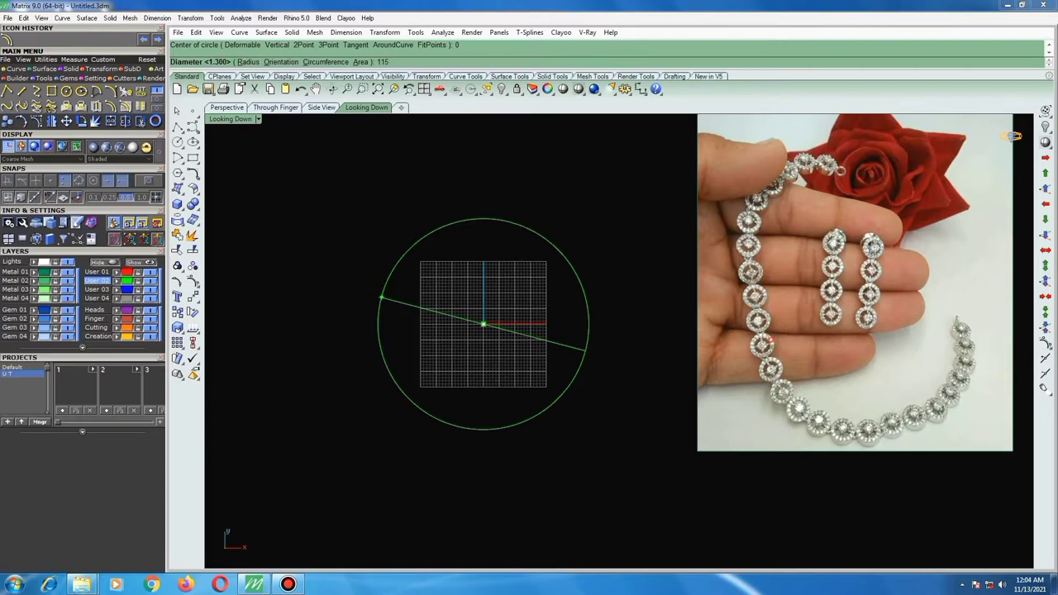
pyautogui.rightClick(380, 297)
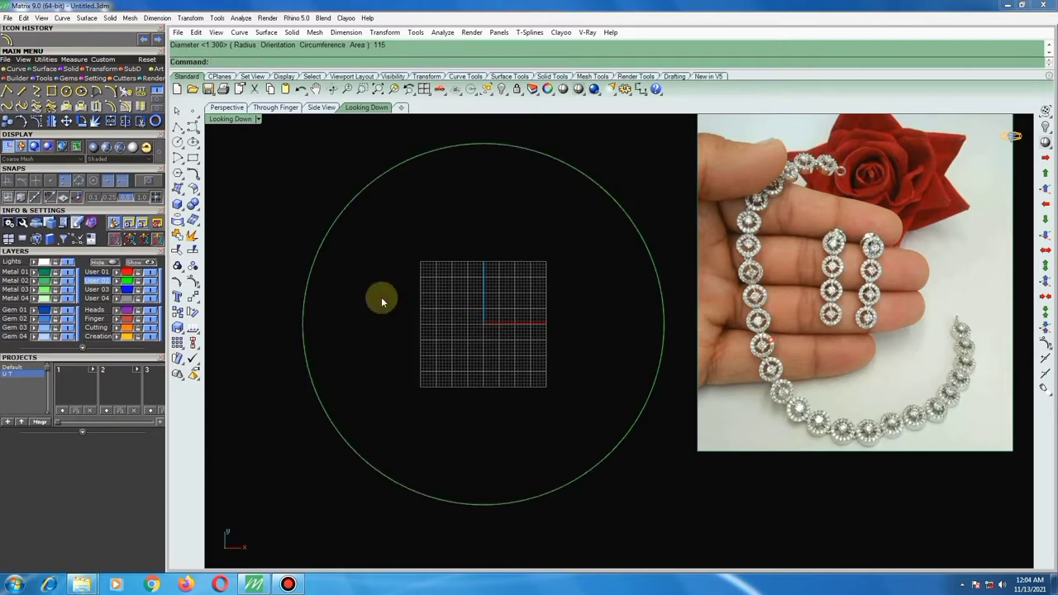
# Preview the circle's diameter with the diameter dimension tool, then cancel it.
pyautogui.click(421, 156)
pyautogui.click(642, 90)
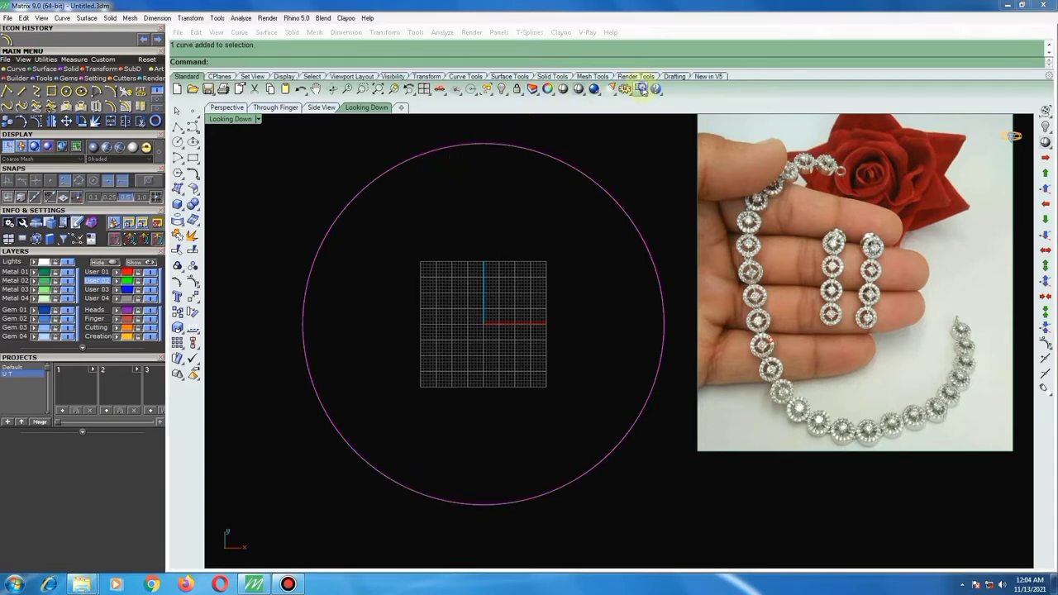
pyautogui.click(644, 128)
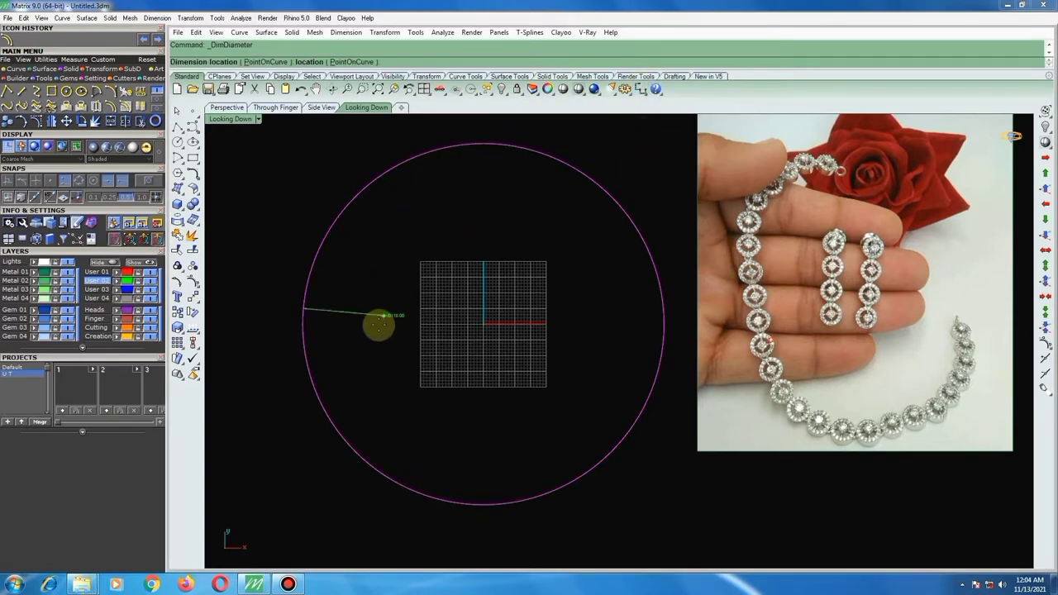
pyautogui.scroll(3, 378, 320)
pyautogui.scroll(5, 378, 319)
pyautogui.scroll(2, 378, 319)
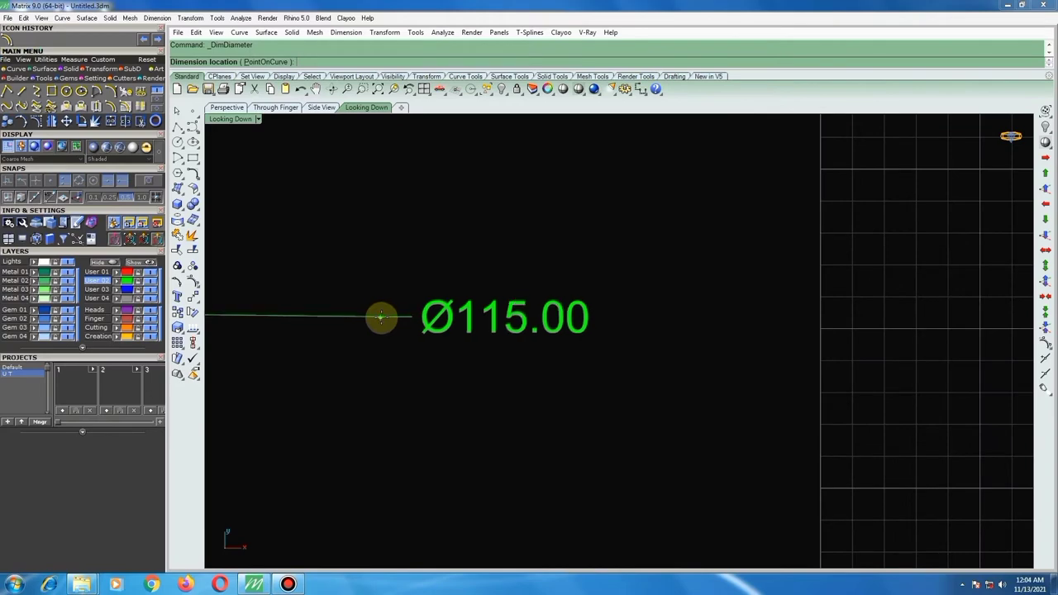
pyautogui.scroll(-2, 382, 319)
pyautogui.scroll(-1, 386, 319)
pyautogui.scroll(1, 385, 319)
pyautogui.scroll(-1, 528, 326)
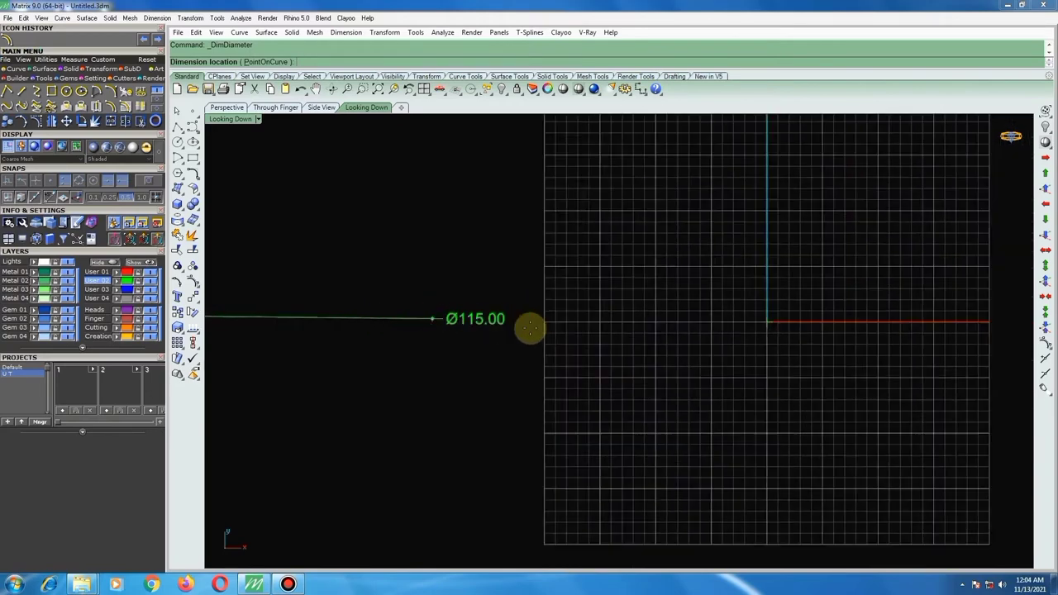
pyautogui.scroll(-3, 529, 324)
pyautogui.scroll(-2, 529, 323)
pyautogui.moveTo(529, 323); pyautogui.dragTo(450, 323, button='right')
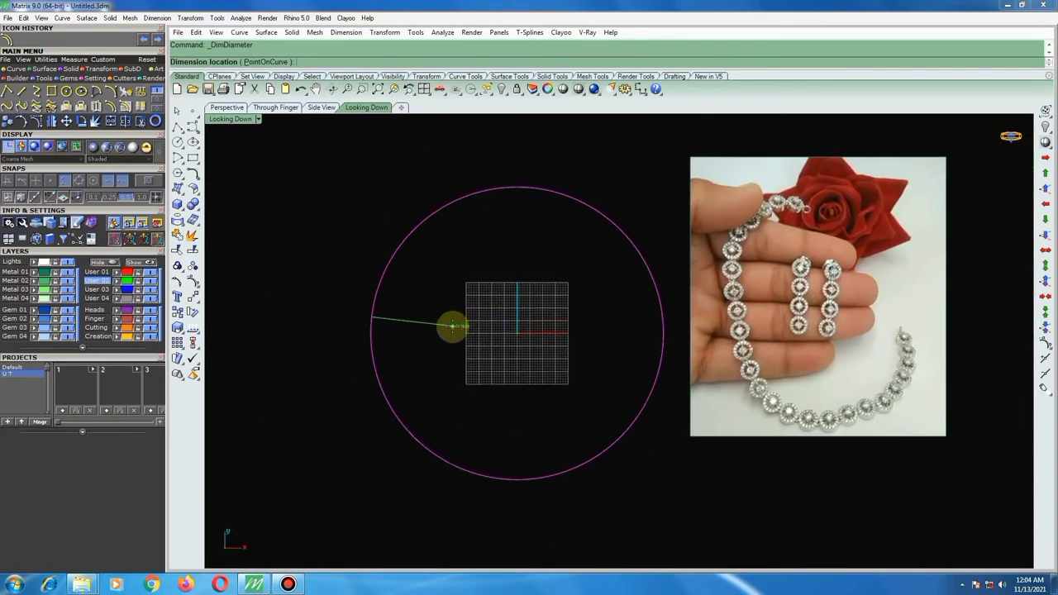
pyautogui.press('Escape')
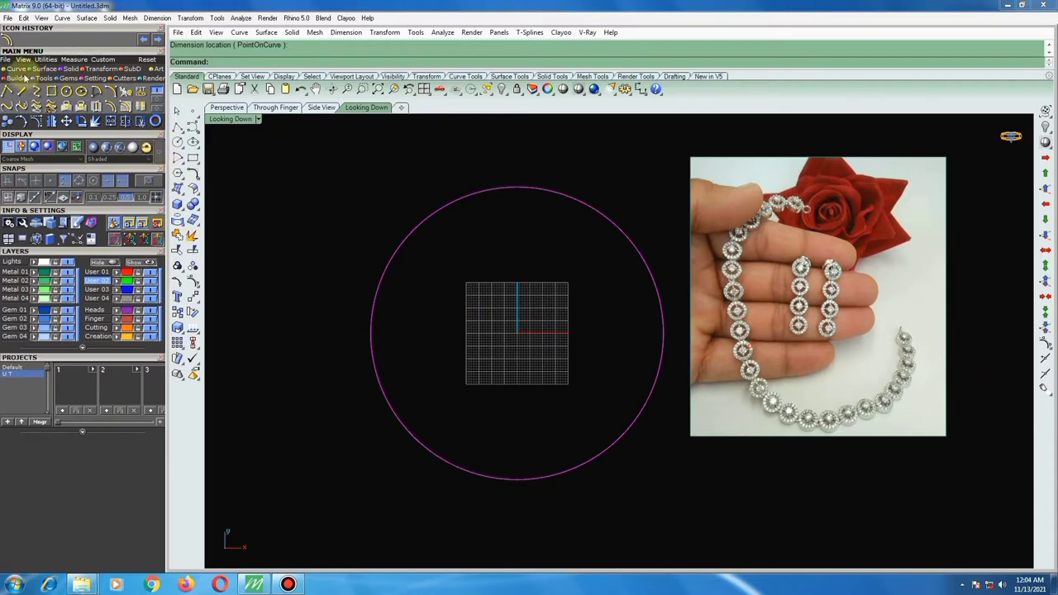
pyautogui.click(22, 93)
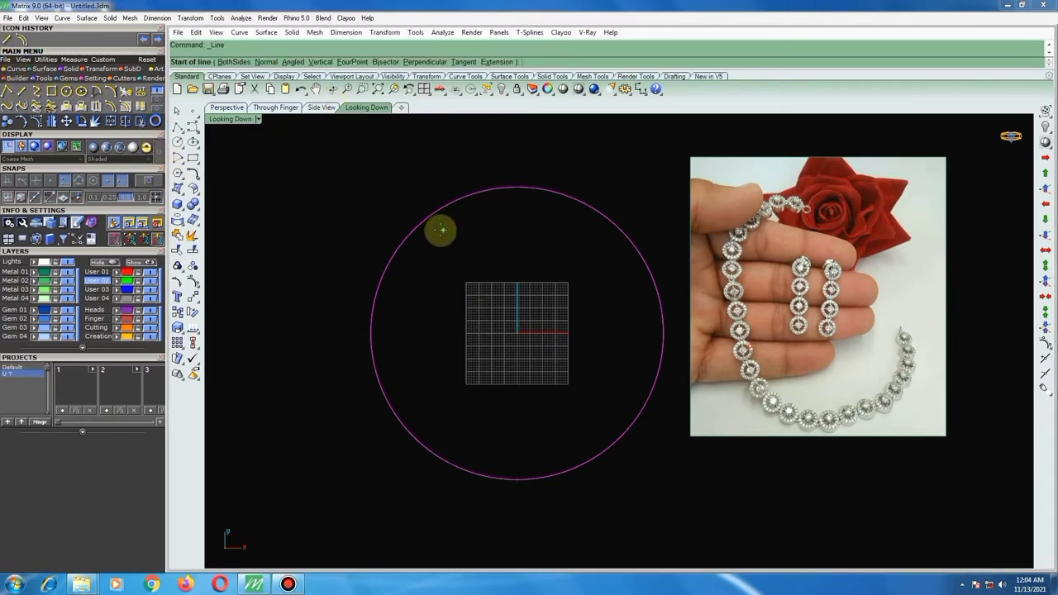
# Draw a horizontal line through the origin extending both ways.
pyautogui.write('0')
pyautogui.press('Return')
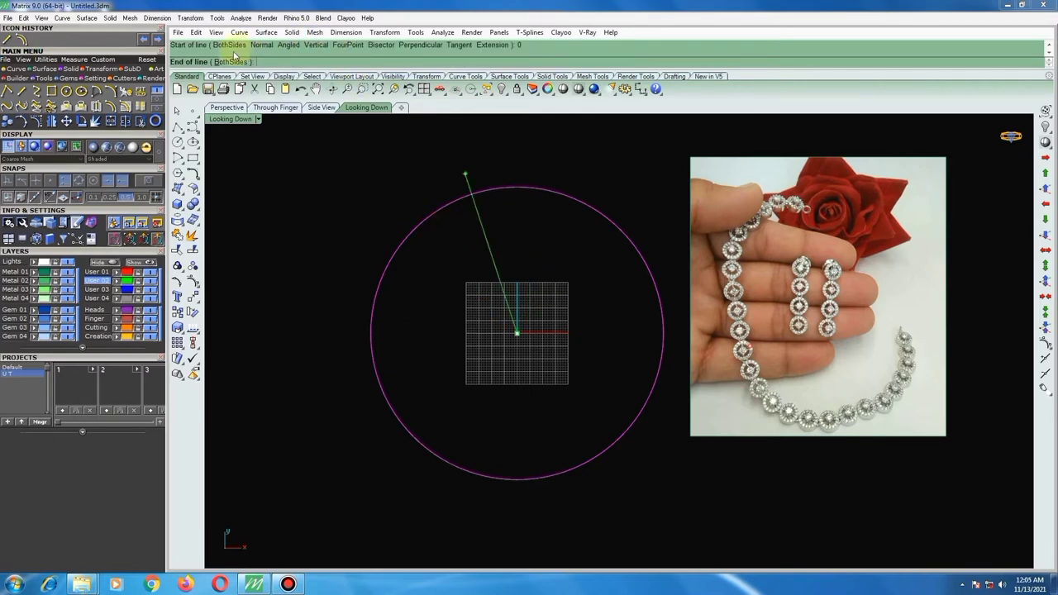
pyautogui.click(213, 62)
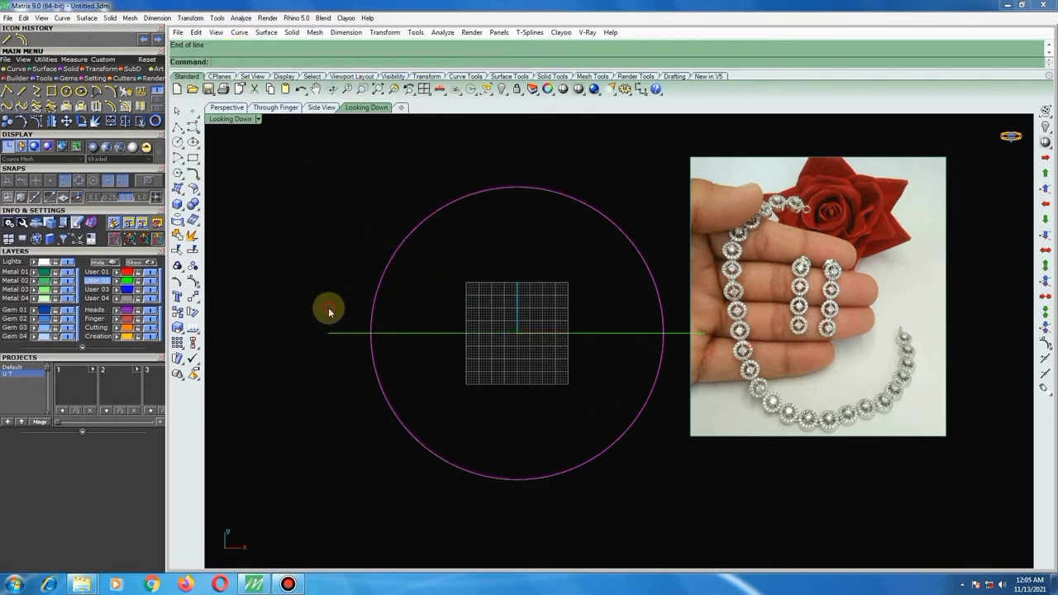
# Trim away the circle's upper half with the line, leaving the lower arc.
pyautogui.hotkey('ctrl', 'a')
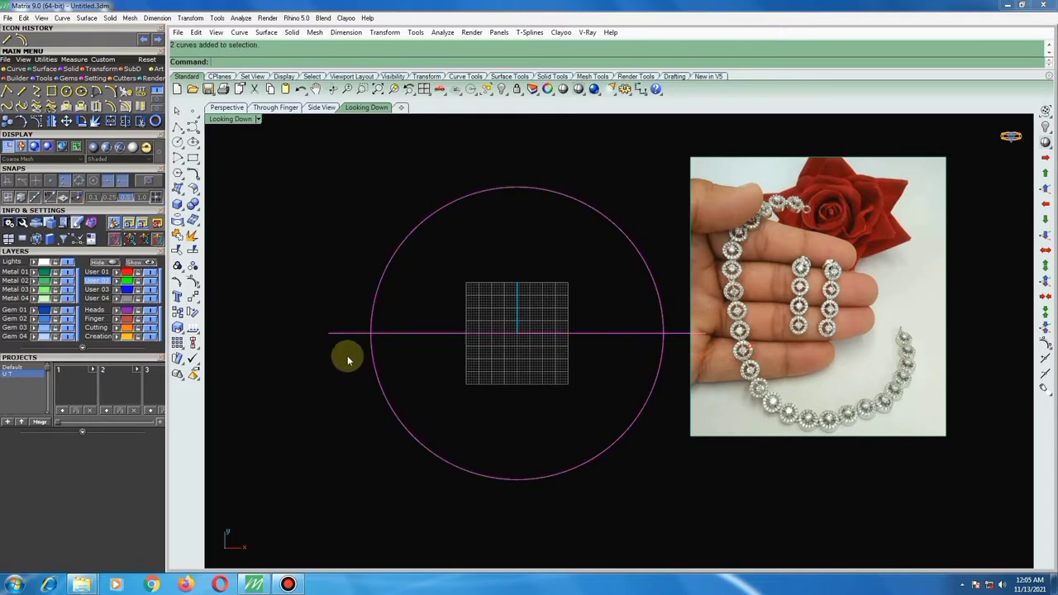
pyautogui.click(180, 251)
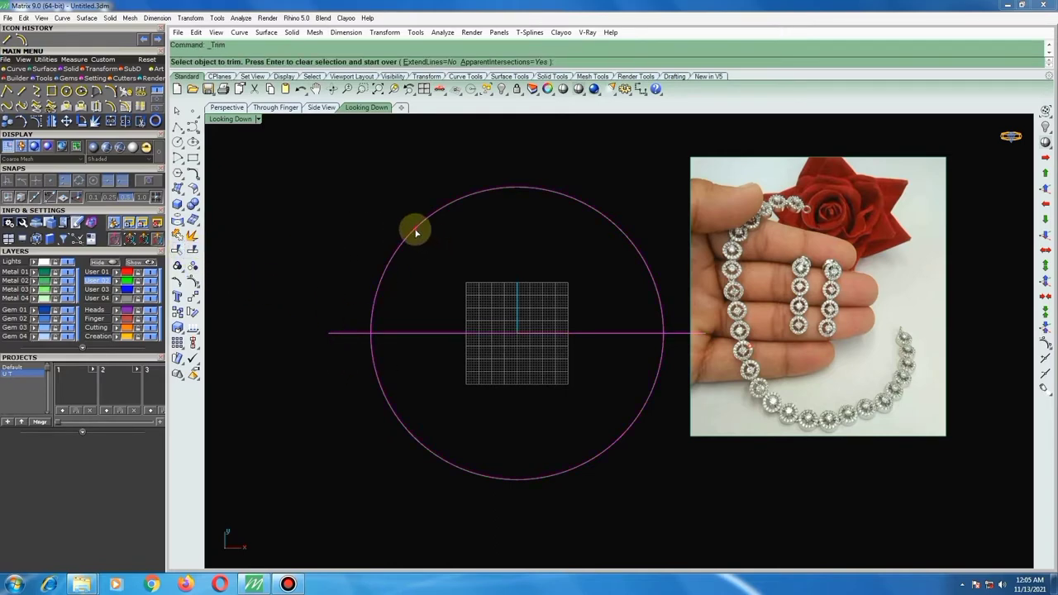
pyautogui.click(413, 229)
pyautogui.press('Return')
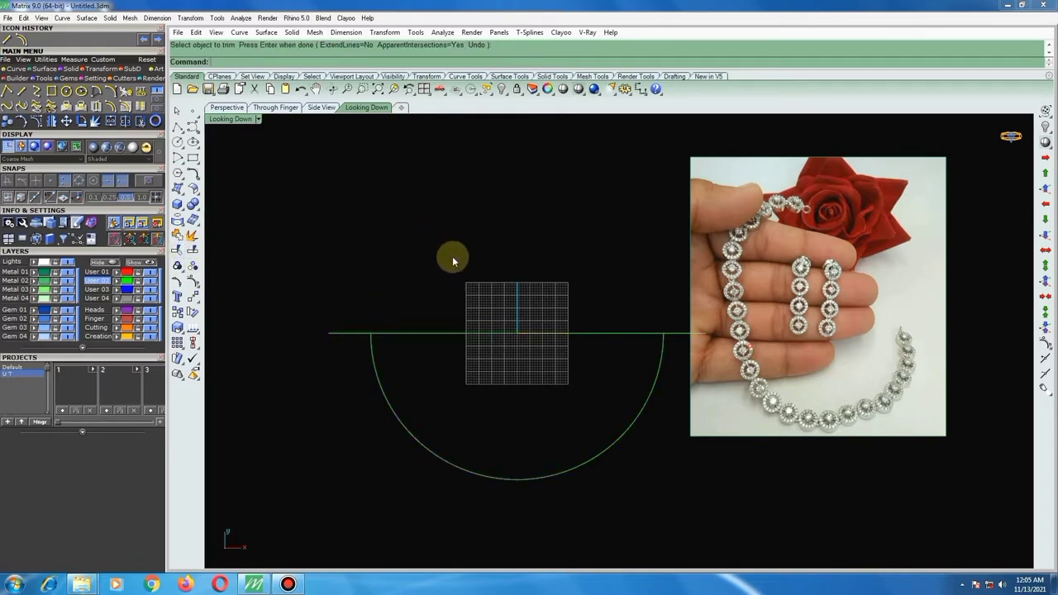
pyautogui.press('Return')
pyautogui.scroll(-3, 473, 367)
pyautogui.click(460, 314)
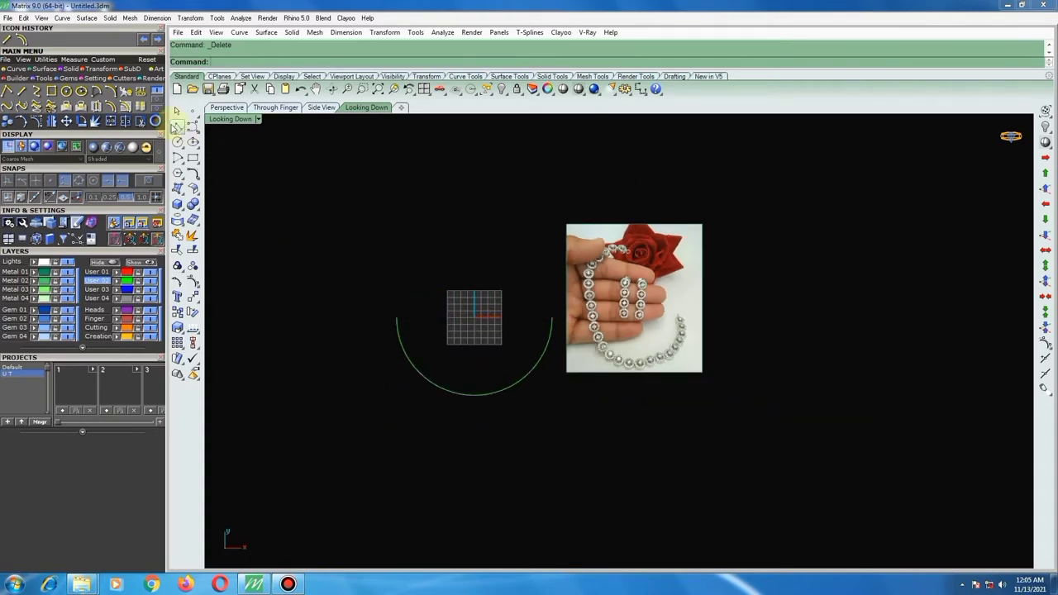
pyautogui.click(176, 125)
# Draw a vertical polyline from the origin straight down below the arc.
pyautogui.write('0')
pyautogui.press('Return')
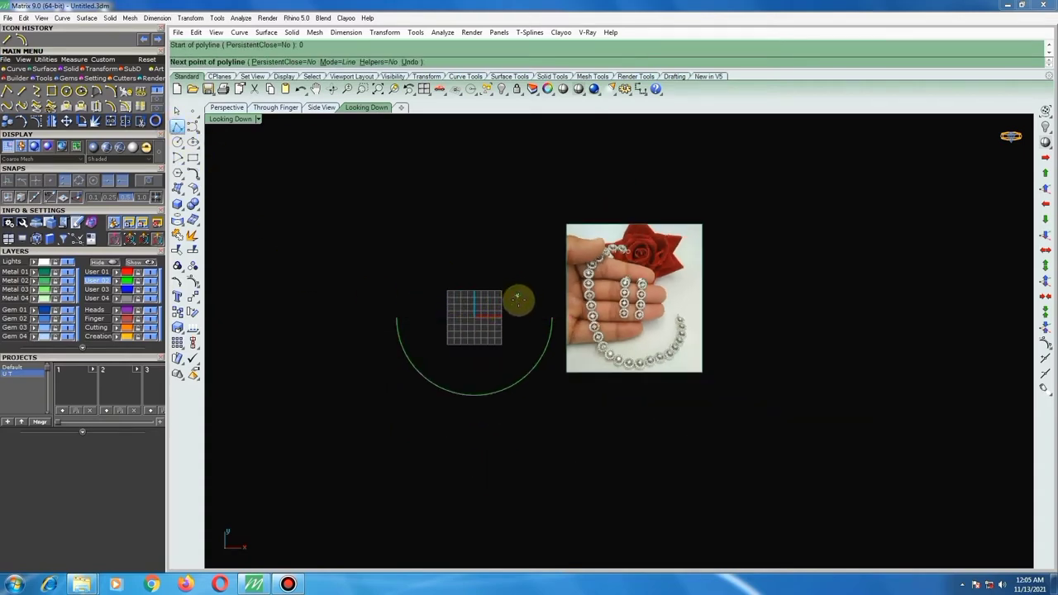
pyautogui.click(474, 435)
pyautogui.rightClick(474, 436)
pyautogui.moveTo(474, 436)
pyautogui.mouseDown(button='right')
pyautogui.moveTo(543, 402)
pyautogui.moveTo(561, 372)
pyautogui.mouseUp(button='right')
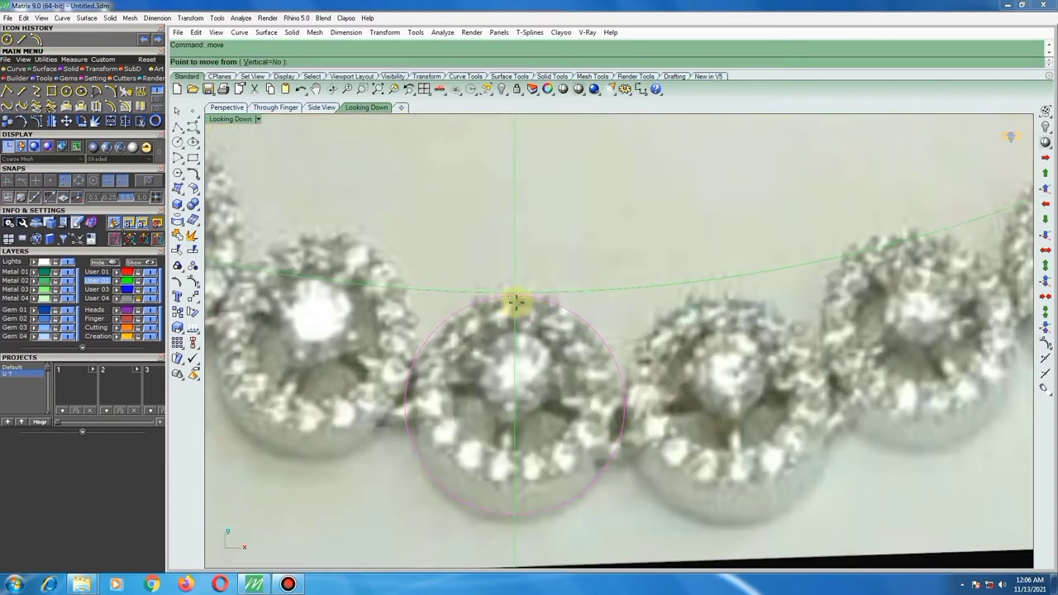
# Move the reference photo so its setting lines up with the arc.
pyautogui.scroll(2, 515, 303)
pyautogui.click(538, 306)
pyautogui.click(538, 307)
pyautogui.scroll(-3, 496, 330)
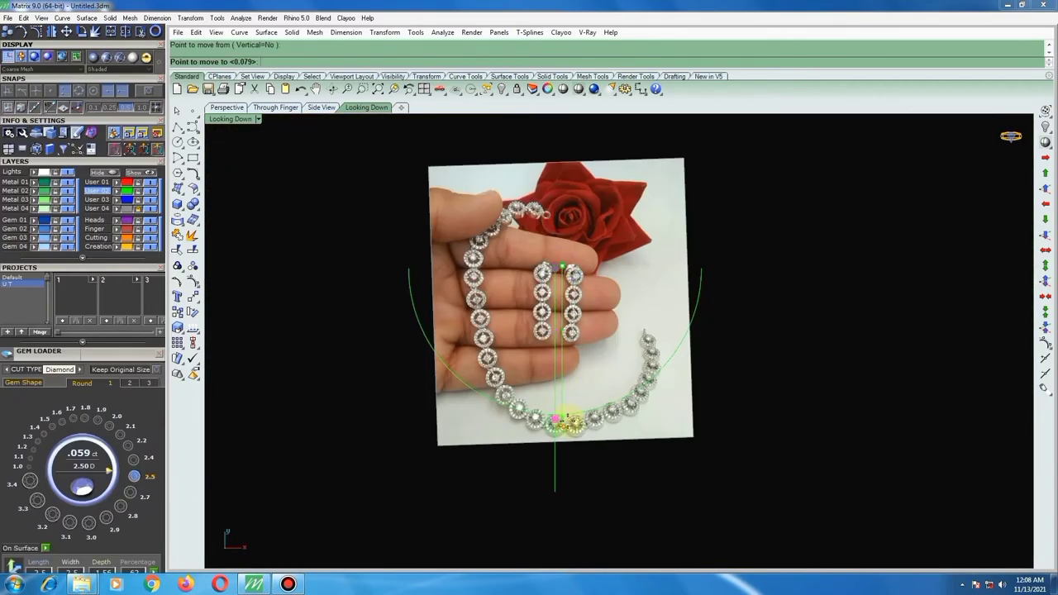
pyautogui.scroll(3, 568, 423)
pyautogui.scroll(5, 555, 417)
pyautogui.scroll(5, 528, 405)
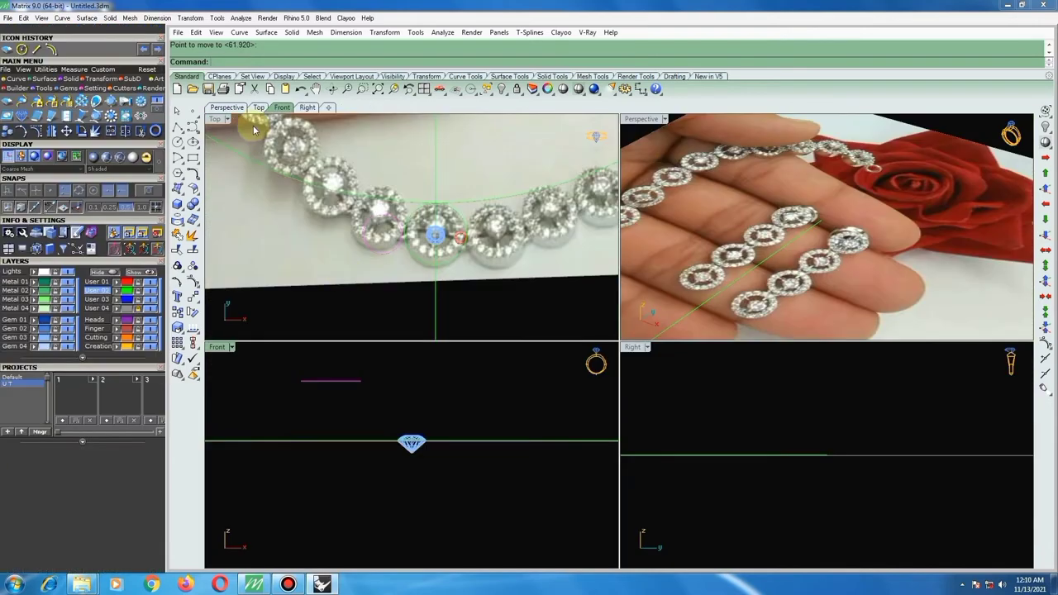
# Undo the last move and move the pink circle curve straight up 0.3 units instead.
pyautogui.click(302, 89)
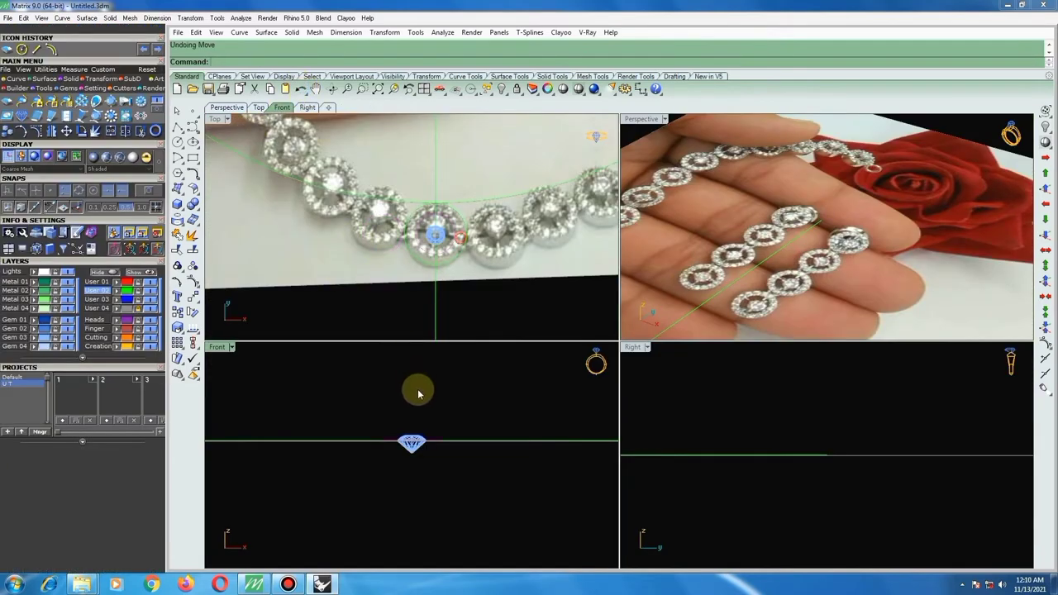
pyautogui.click(190, 294)
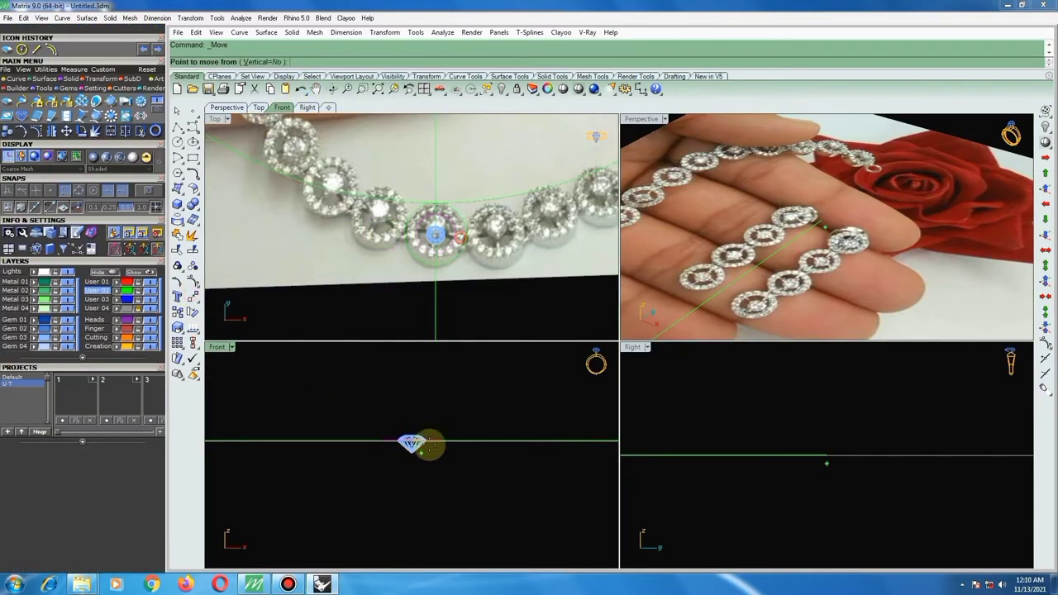
pyautogui.click(439, 431)
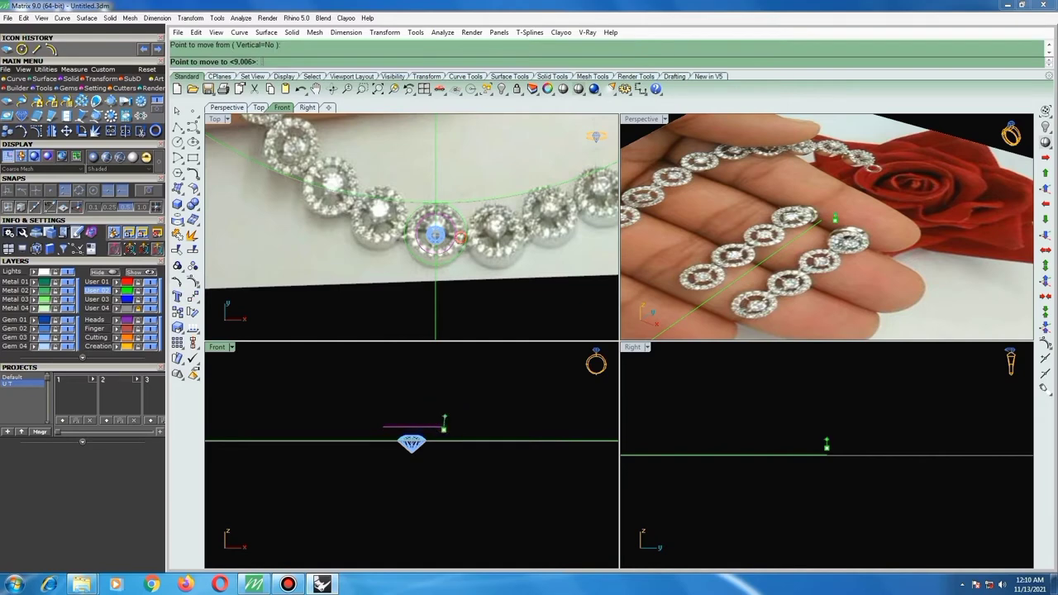
pyautogui.write('3')
pyautogui.press('Return')
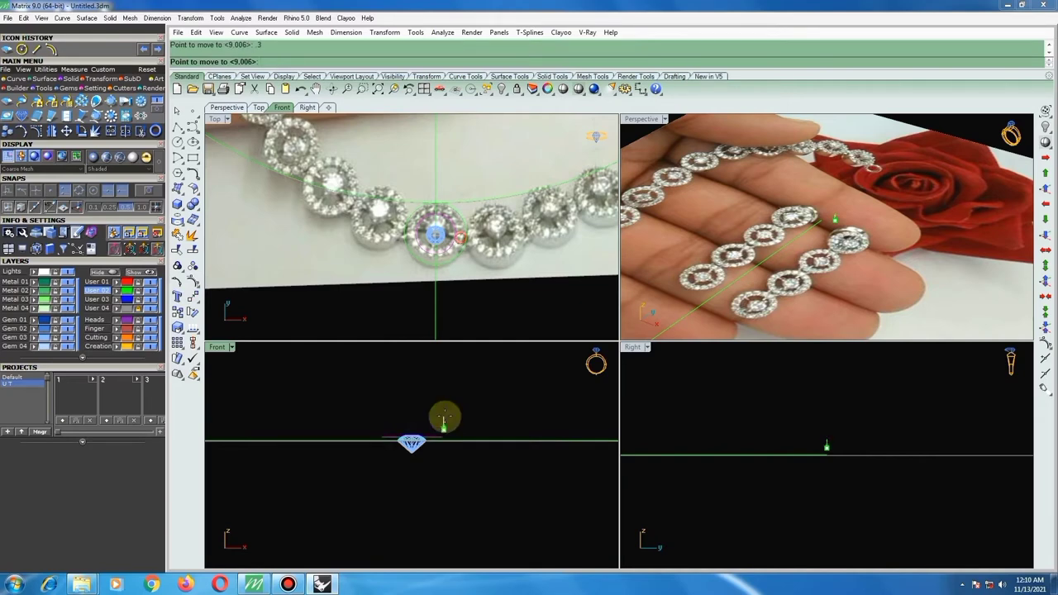
pyautogui.click(450, 413)
pyautogui.scroll(2, 464, 275)
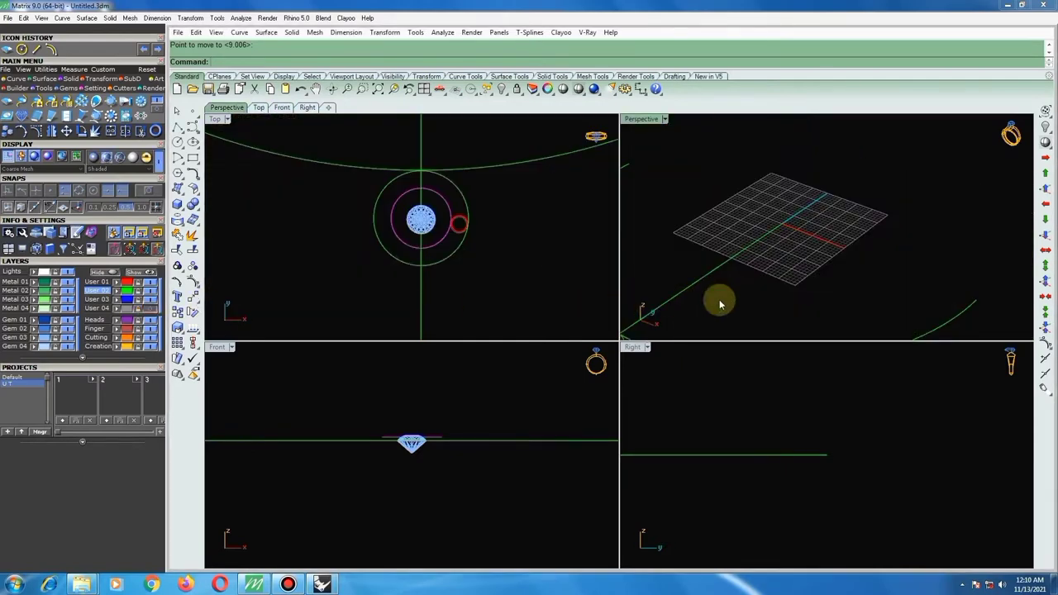
pyautogui.scroll(-3, 709, 229)
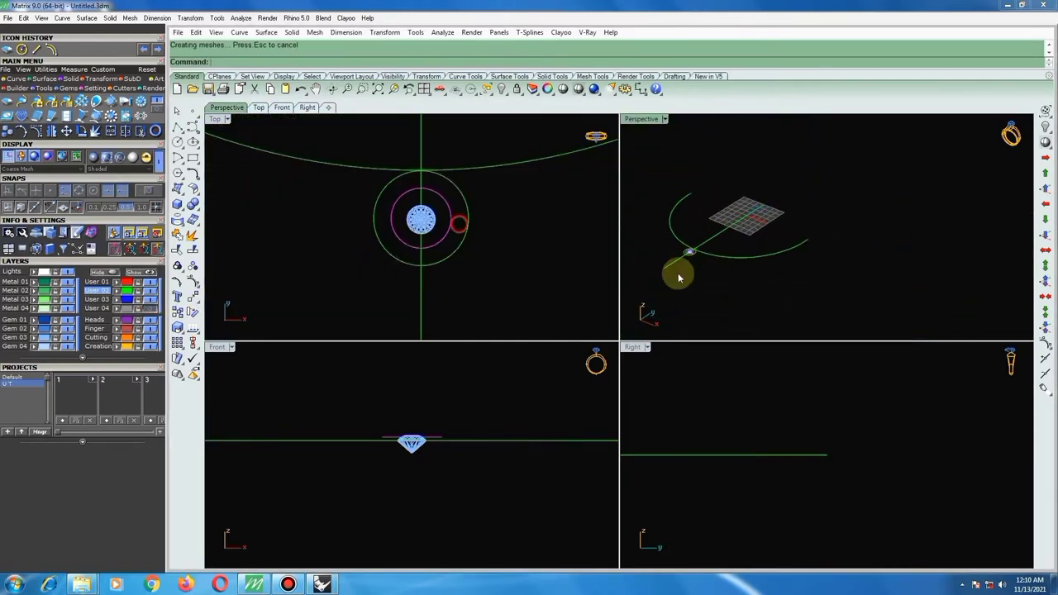
# Fill the two outer circles around the gem with a planar surface.
pyautogui.scroll(5, 677, 272)
pyautogui.scroll(-2, 756, 302)
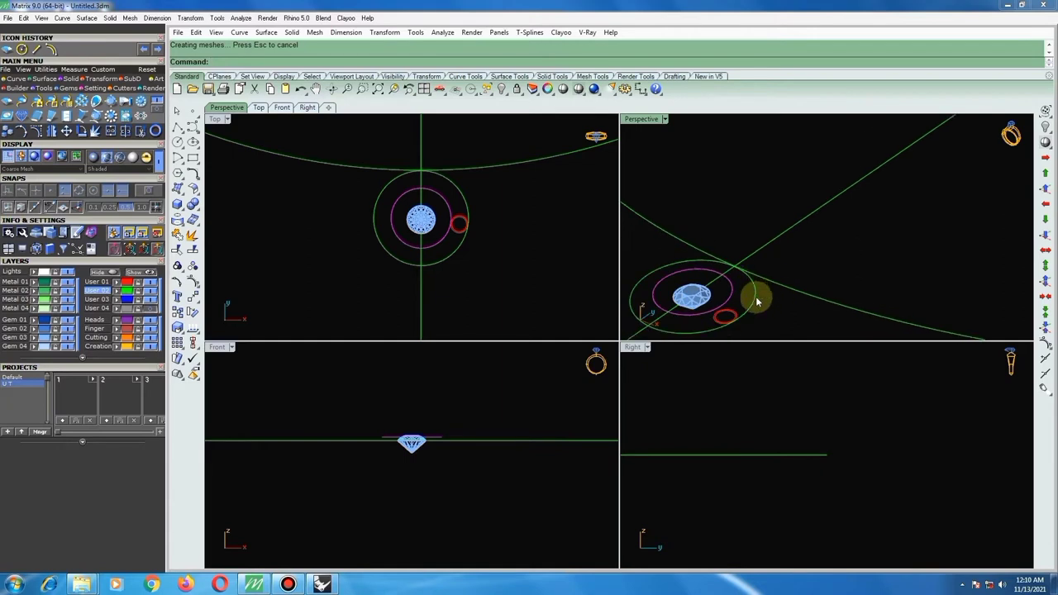
pyautogui.moveTo(732, 302); pyautogui.dragTo(724, 304)
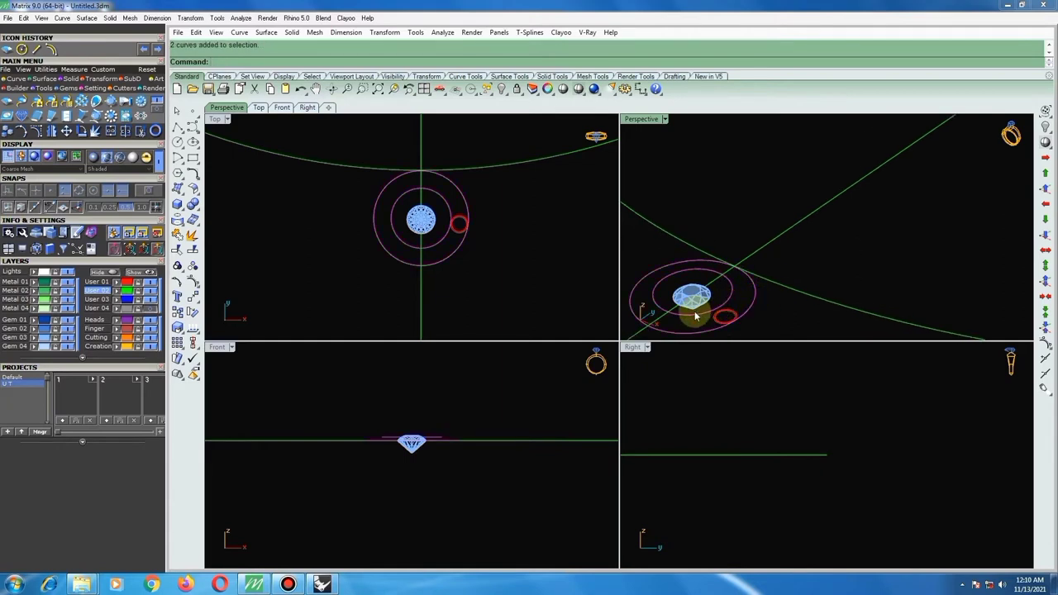
pyautogui.moveTo(767, 449); pyautogui.dragTo(713, 458, button='right')
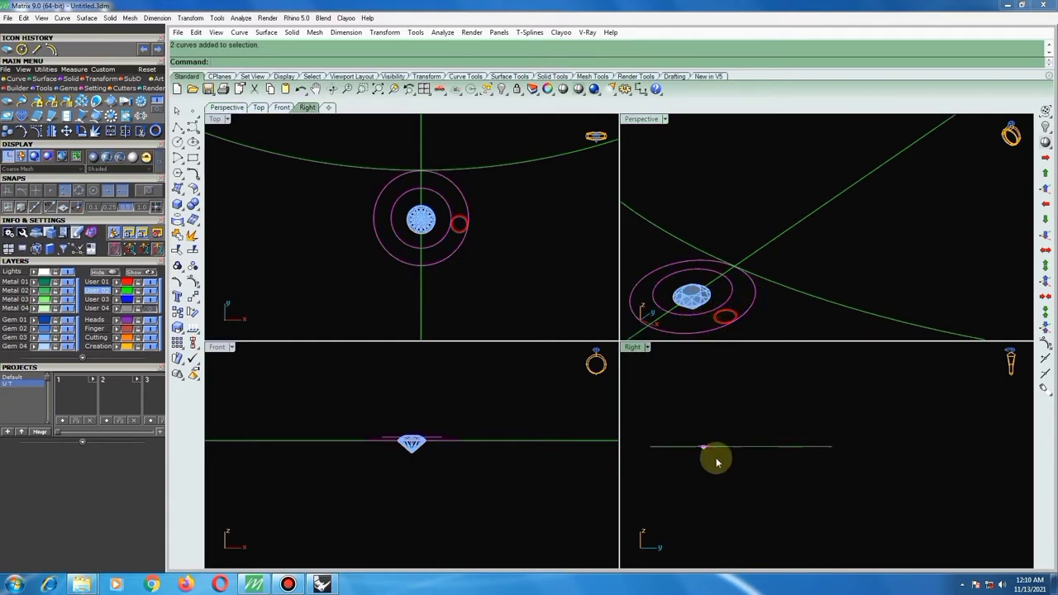
pyautogui.scroll(2, 701, 440)
pyautogui.scroll(3, 701, 439)
pyautogui.click(178, 188)
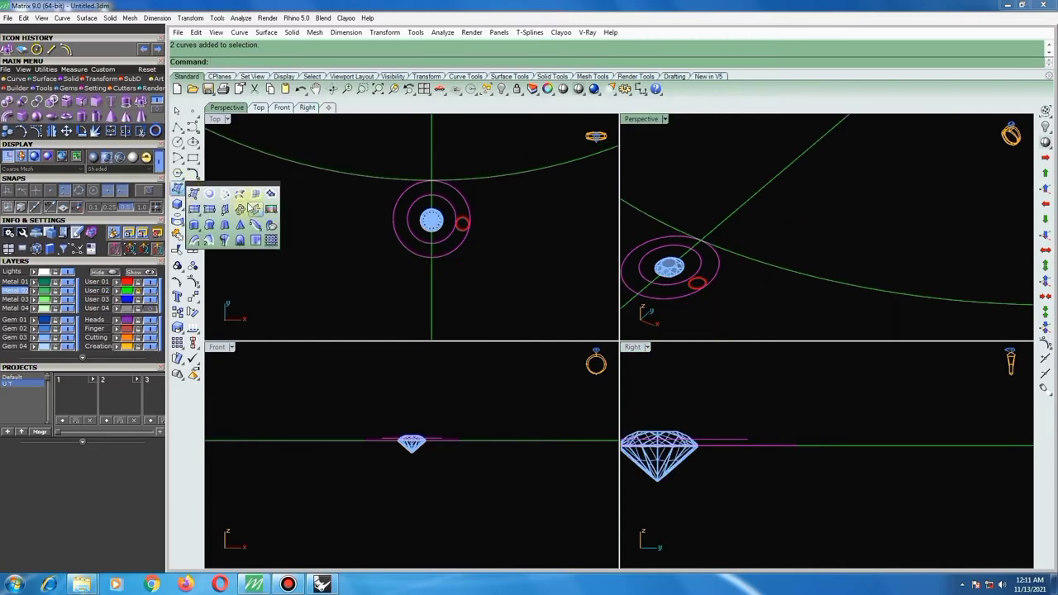
pyautogui.click(255, 195)
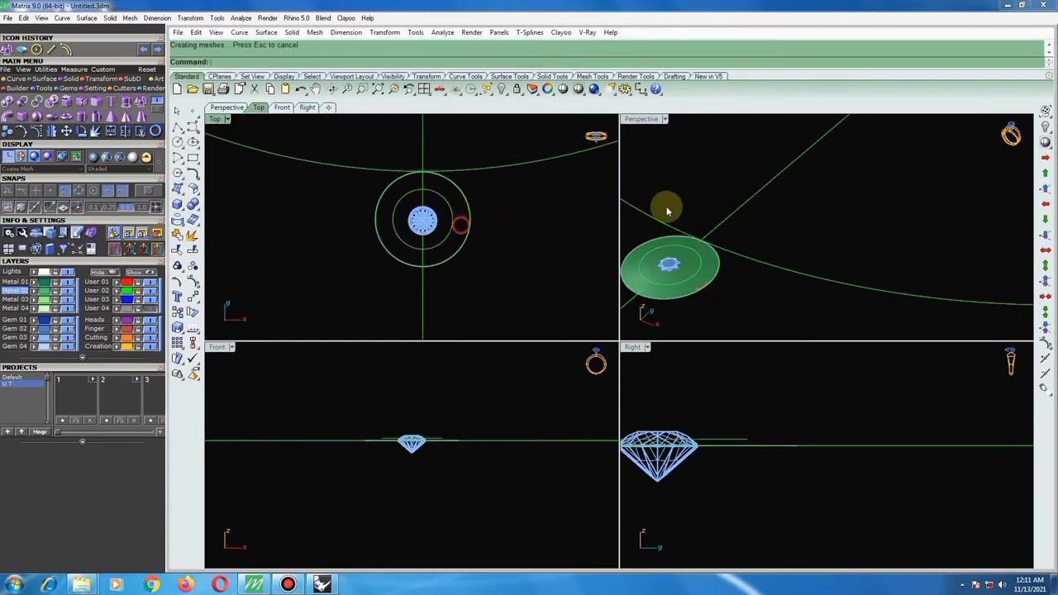
# Split the flat surface with the middle circle and delete the inner disk.
pyautogui.click(701, 271)
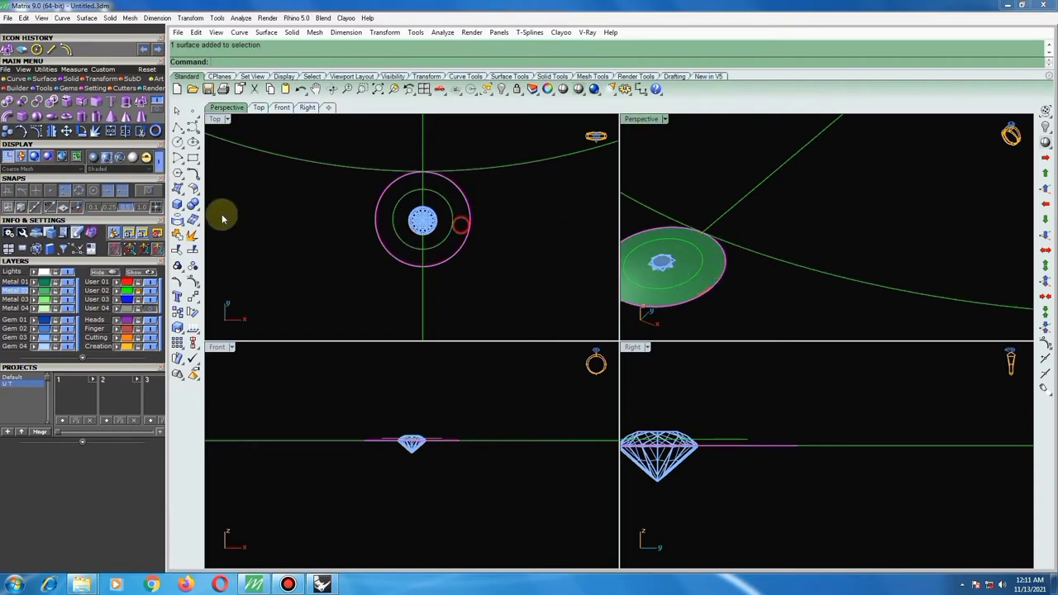
pyautogui.click(190, 254)
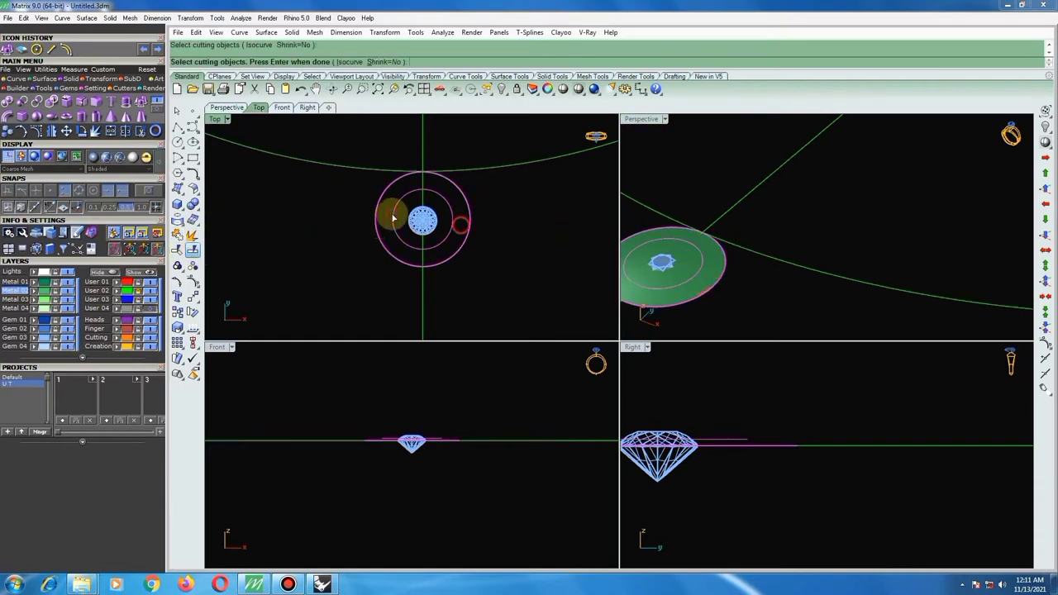
pyautogui.click(391, 219)
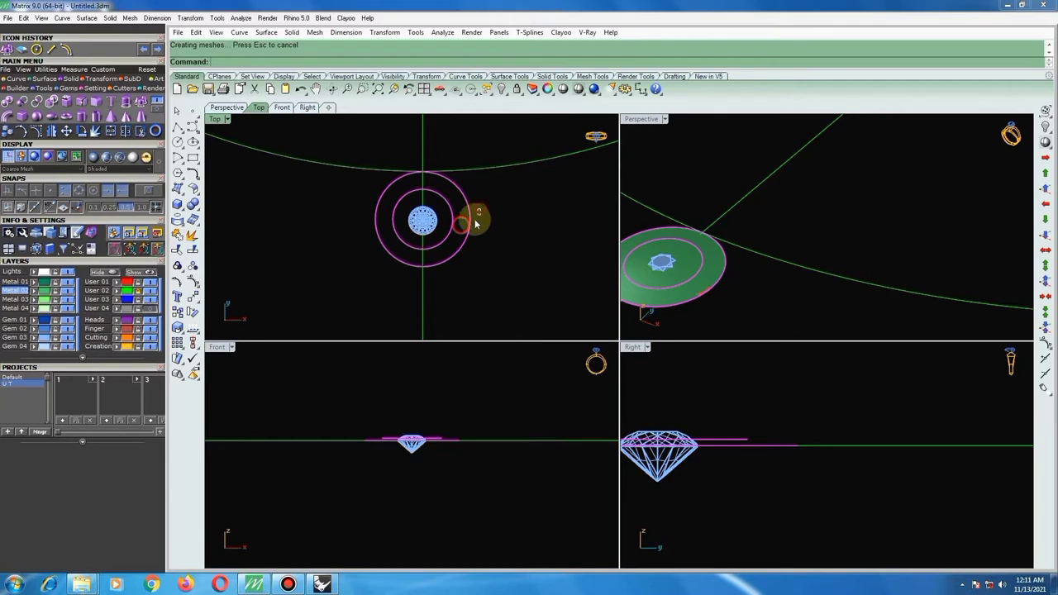
pyautogui.keyDown('ctrl'); pyautogui.click(462, 240); pyautogui.keyUp('ctrl')
pyautogui.press('Delete')
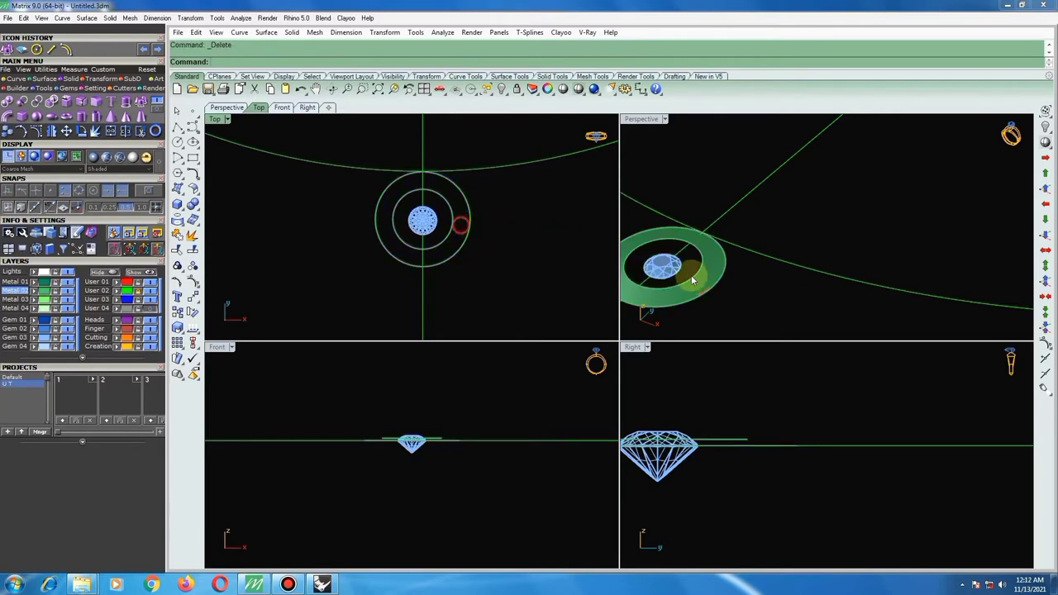
# Select the remaining ring surface and start a straight extrusion.
pyautogui.click(728, 264)
pyautogui.click(772, 289)
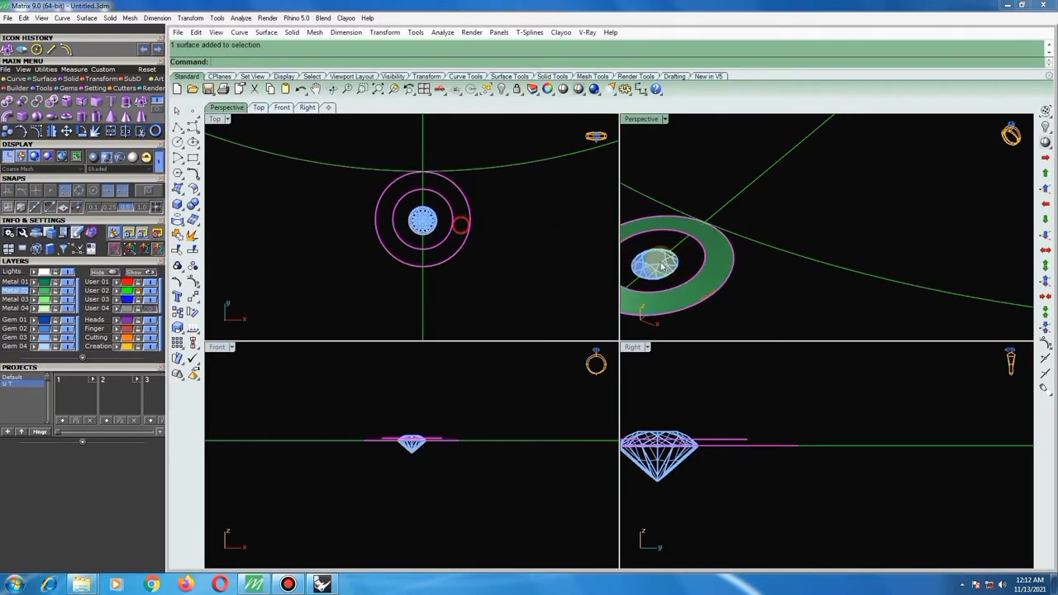
pyautogui.scroll(-2, 475, 237)
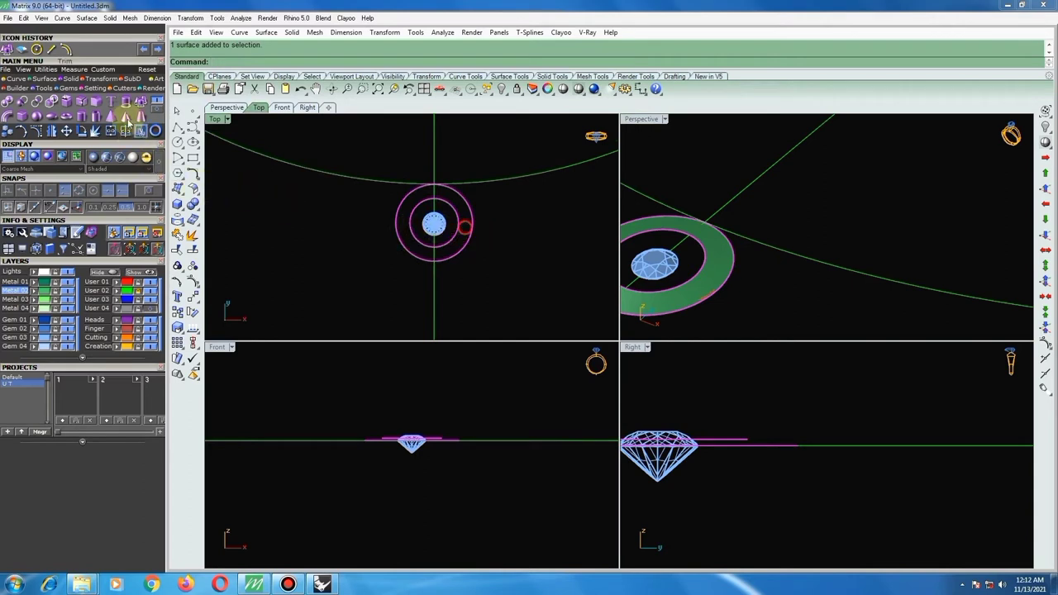
pyautogui.click(142, 101)
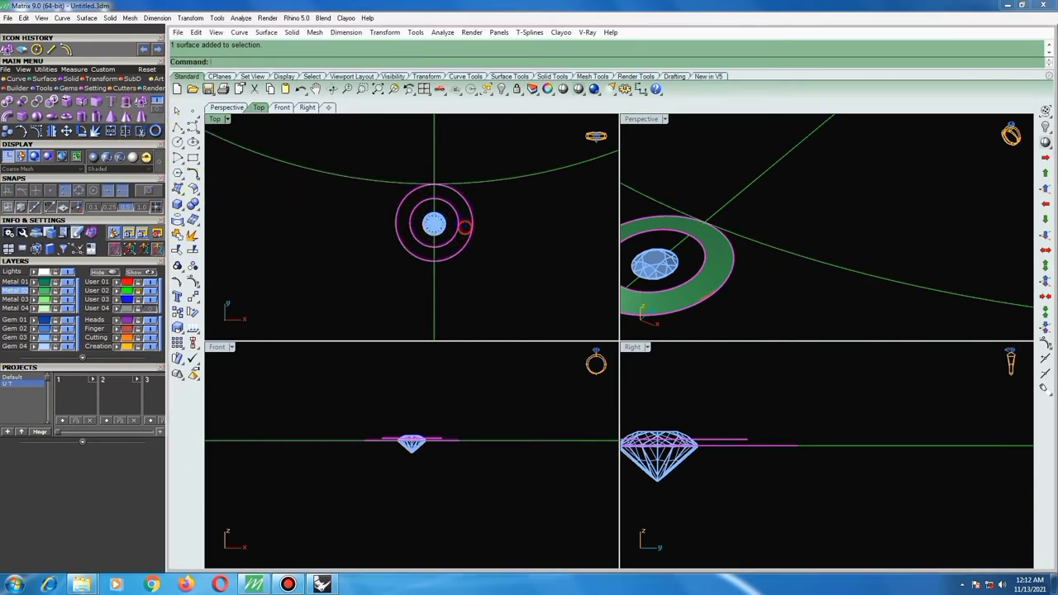
pyautogui.press('Return')
pyautogui.write('1.1')
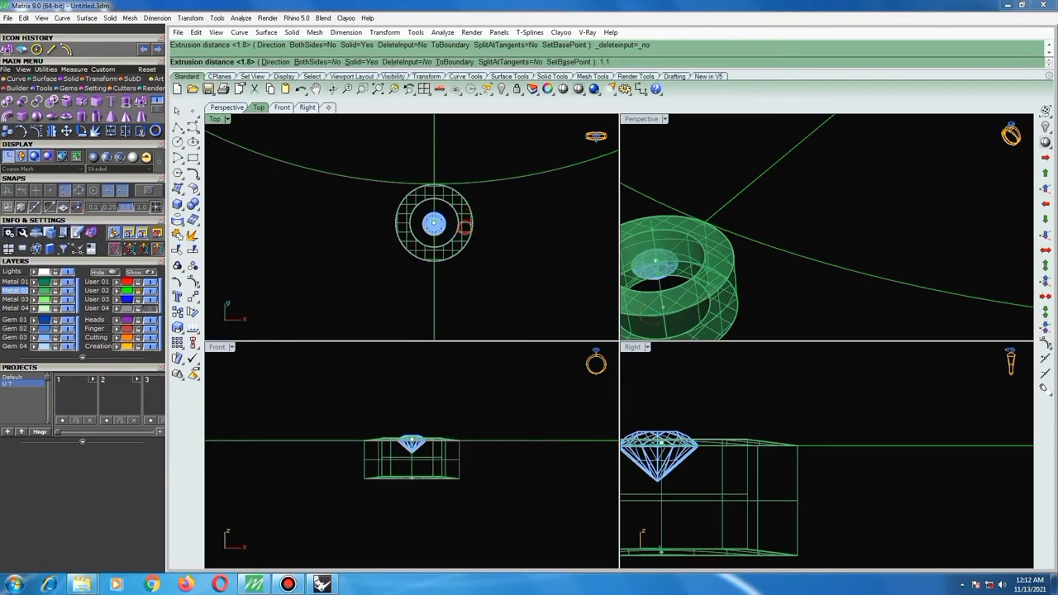
# Extrude the ring 1.1 units into a solid band and delete the leftover curves.
pyautogui.press('Return')
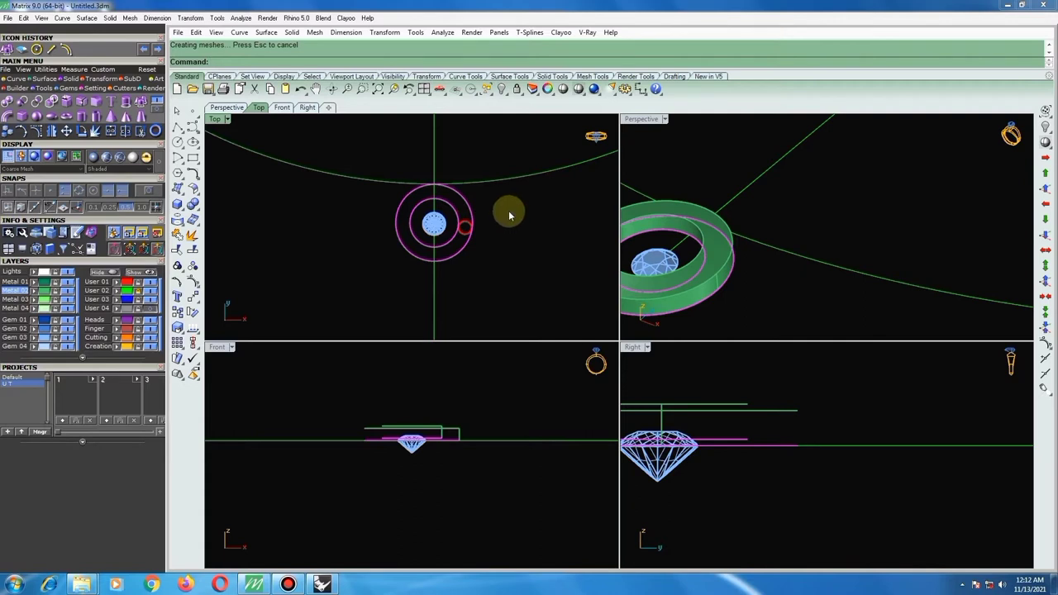
pyautogui.press('Delete')
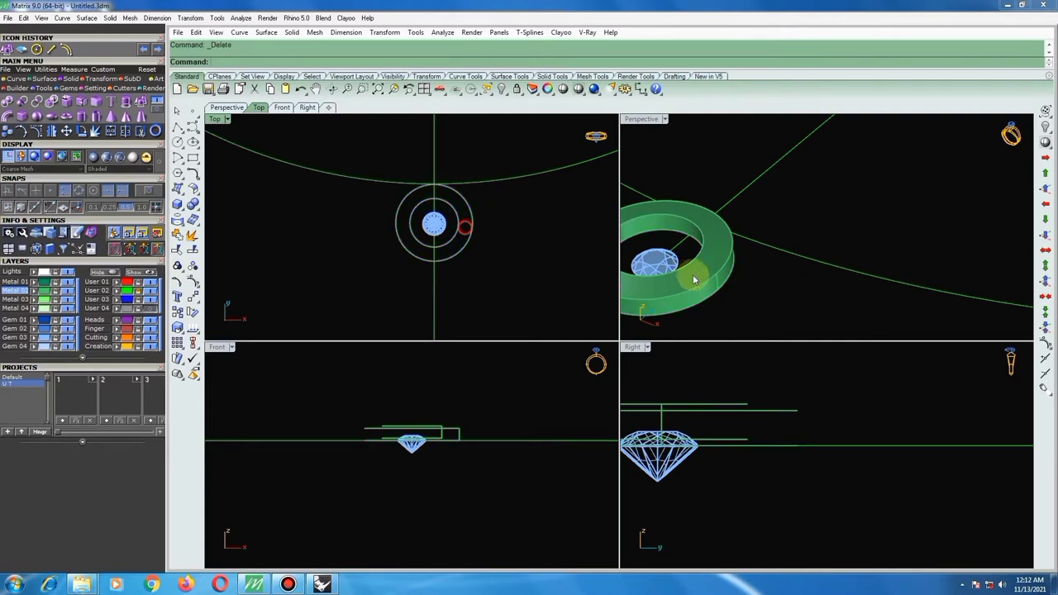
pyautogui.moveTo(746, 265); pyautogui.dragTo(761, 262, button='right')
# Select only the circle curves, excluding the band, then the head, prongs and gem.
pyautogui.moveTo(760, 260); pyautogui.dragTo(671, 297)
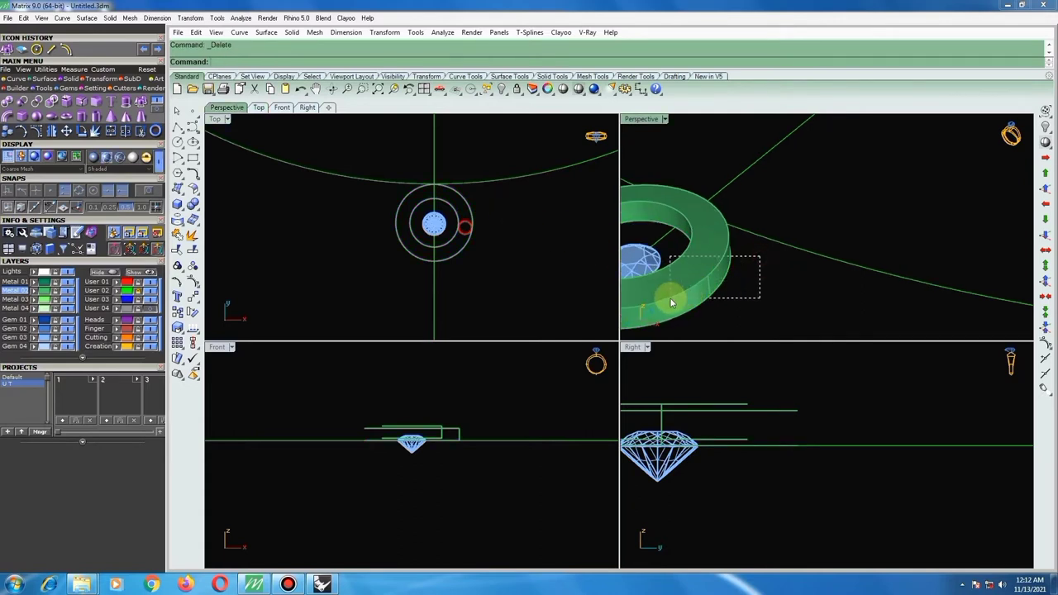
pyautogui.keyDown('ctrl'); pyautogui.click(713, 254); pyautogui.keyUp('ctrl')
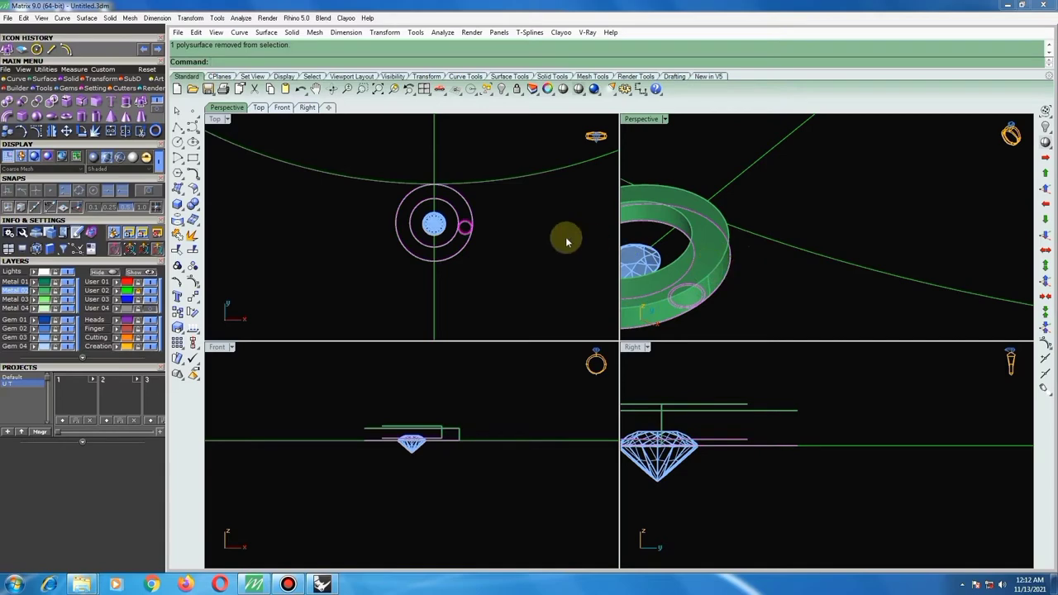
pyautogui.click(519, 231)
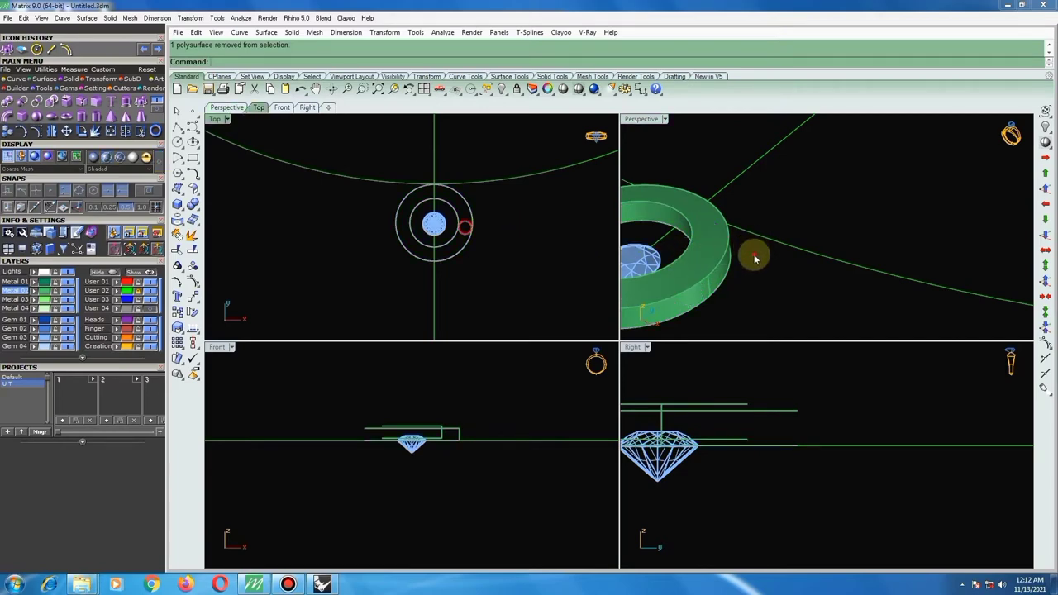
pyautogui.moveTo(754, 259); pyautogui.dragTo(670, 305)
pyautogui.keyDown('ctrl'); pyautogui.click(712, 254); pyautogui.keyUp('ctrl')
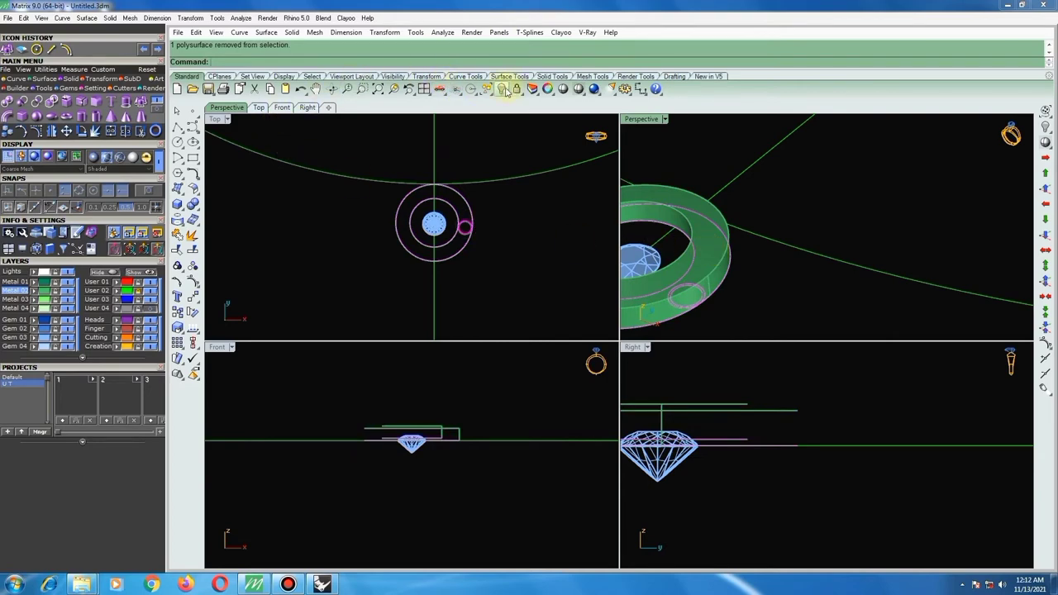
pyautogui.click(480, 225)
# In Right view, move the head, prongs and gem up from the gem tip onto the green band.
pyautogui.hotkey('ctrl', 'F3')
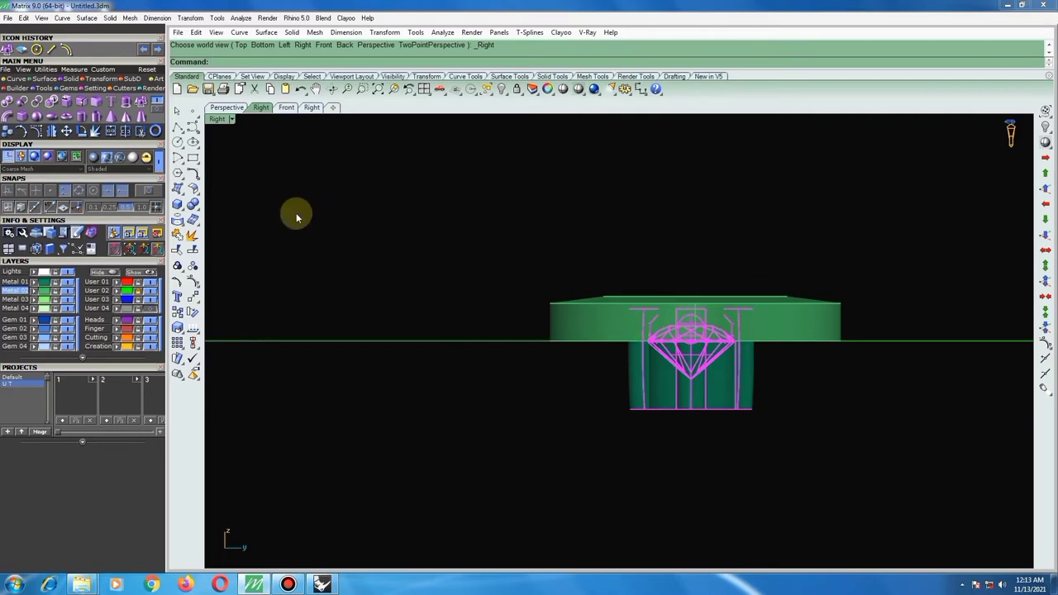
pyautogui.click(192, 295)
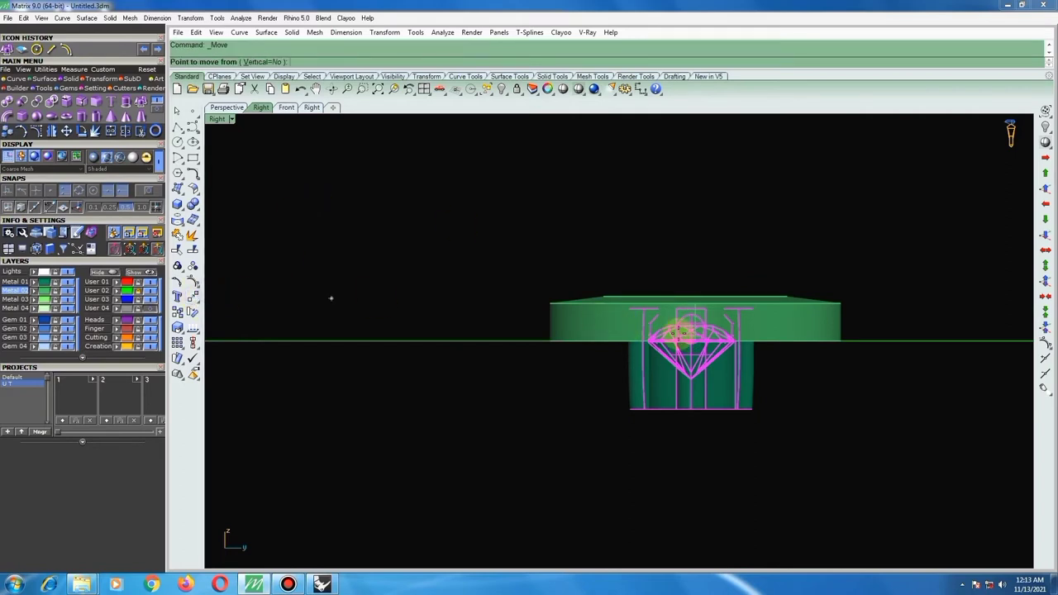
pyautogui.click(695, 380)
pyautogui.click(693, 302)
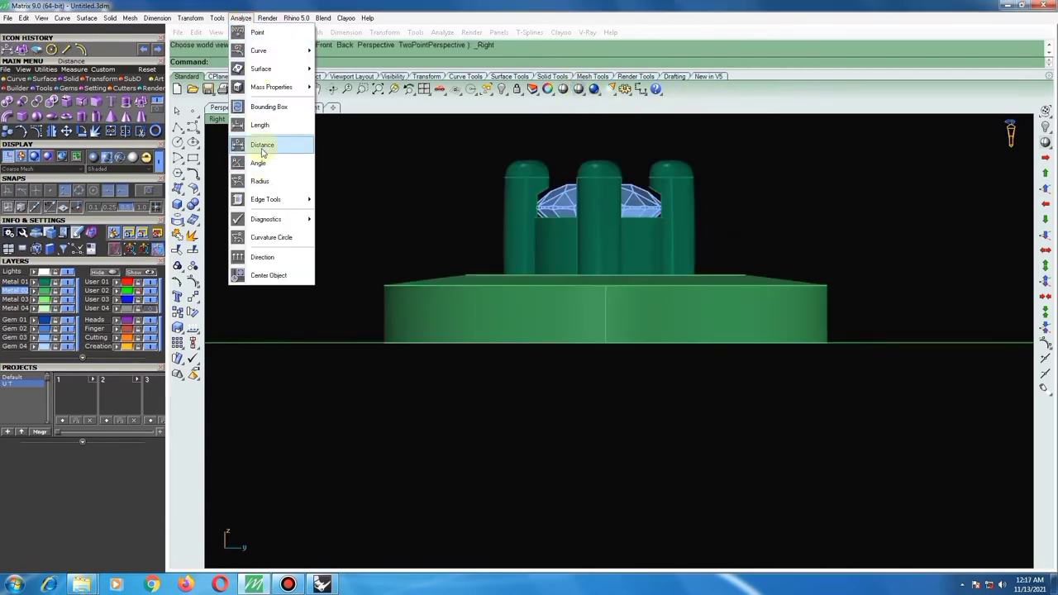
# Measure from the left prong's top to the diamond's girdle edge, reading 1.085 mm.
pyautogui.click(262, 145)
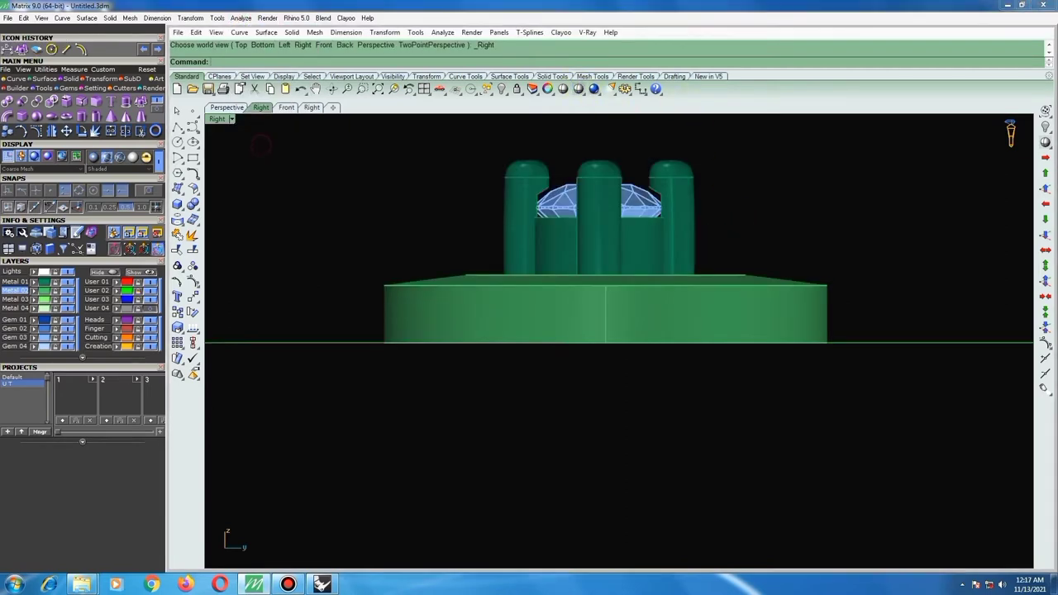
pyautogui.scroll(2, 503, 302)
pyautogui.scroll(2, 503, 302)
pyautogui.scroll(1, 502, 303)
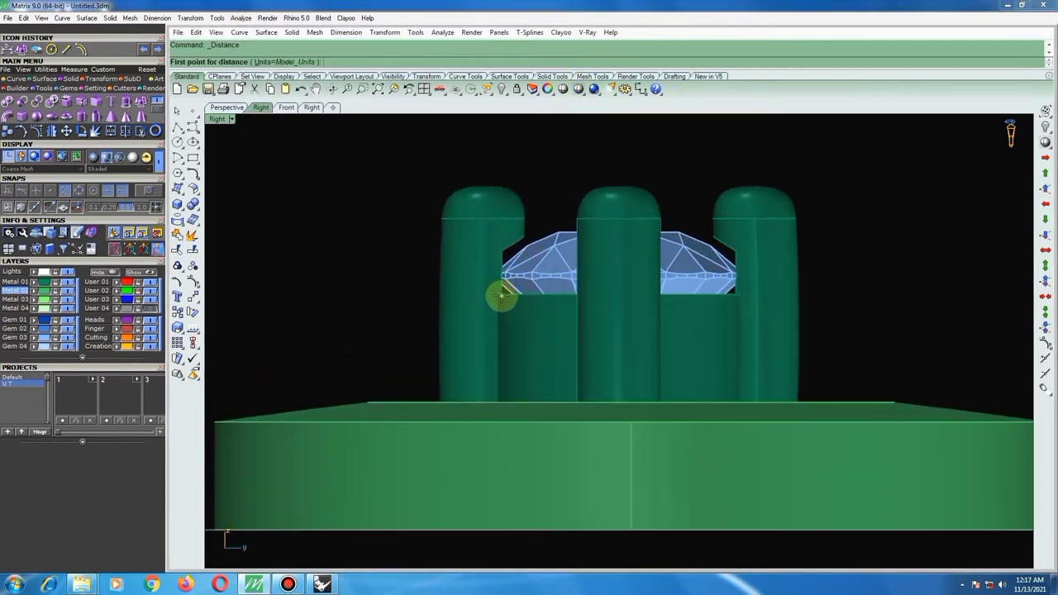
pyautogui.click(502, 294)
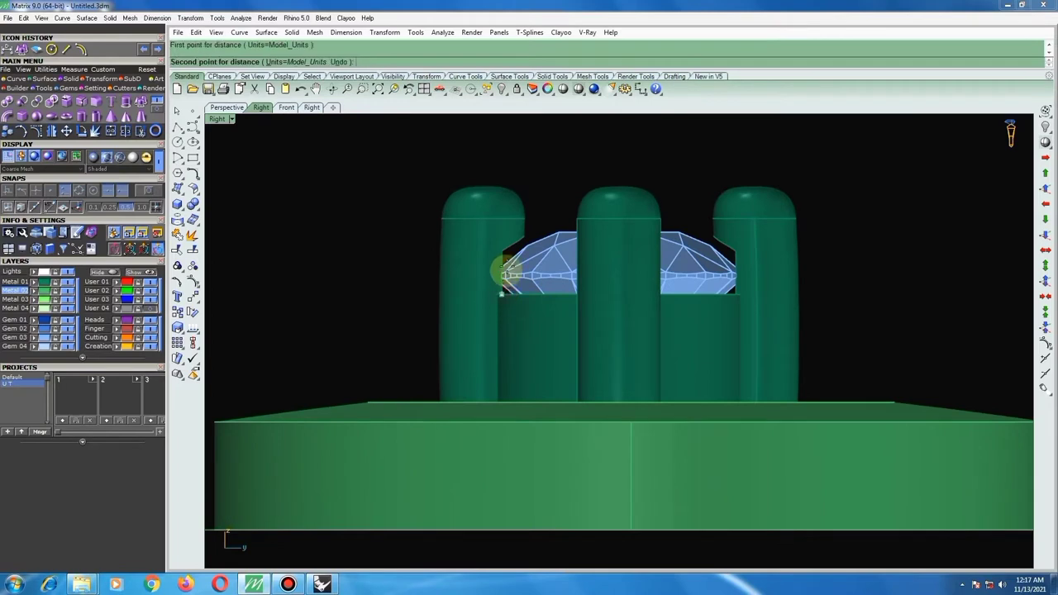
pyautogui.click(517, 189)
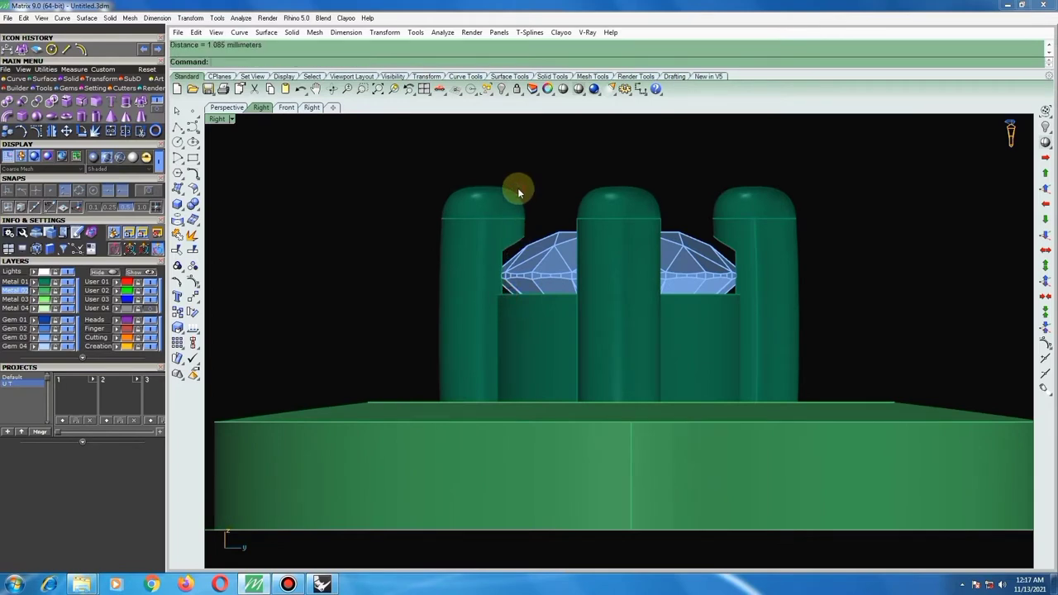
pyautogui.rightClick(504, 187)
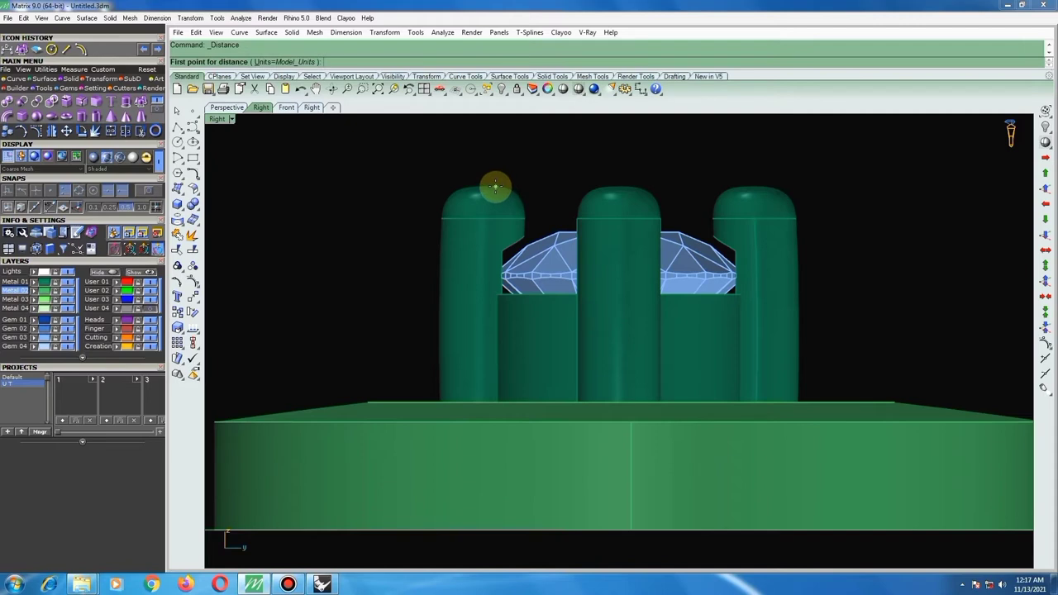
pyautogui.click(495, 186)
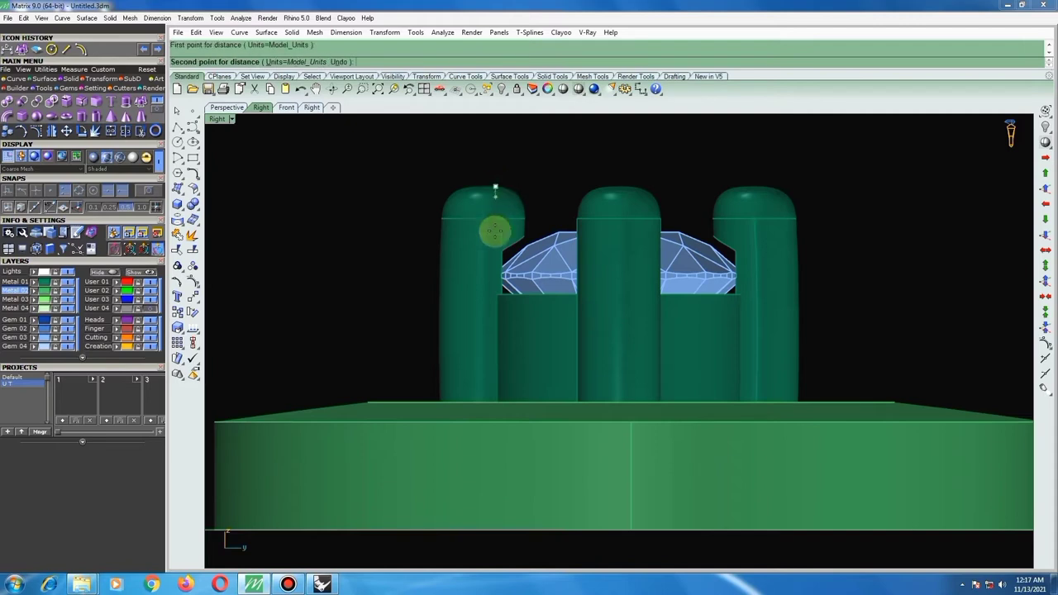
pyautogui.click(504, 289)
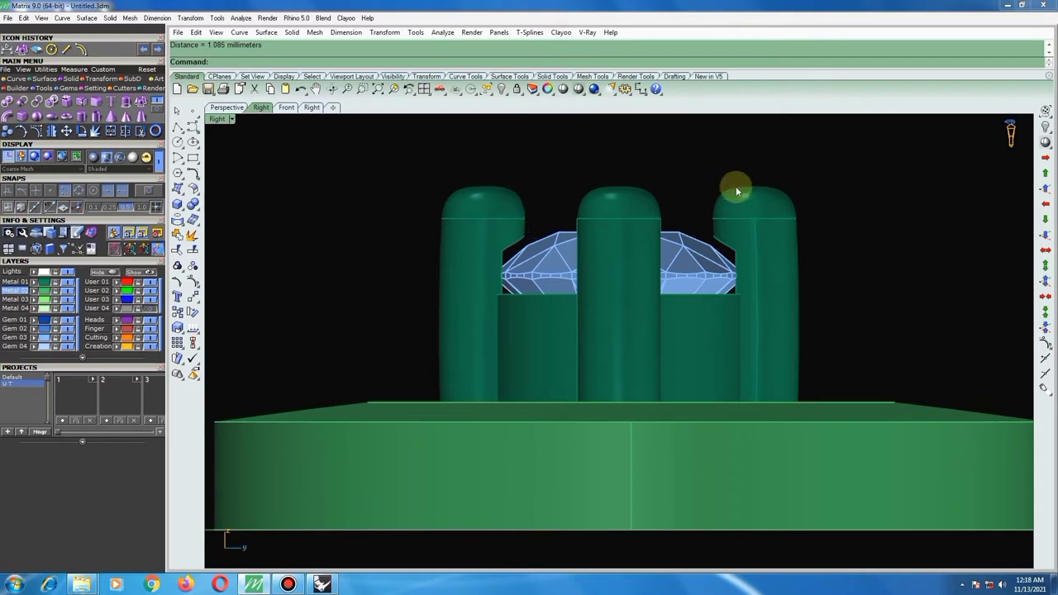
# Crossing-select the four prong solids and delete them.
pyautogui.moveTo(829, 157); pyautogui.dragTo(447, 218)
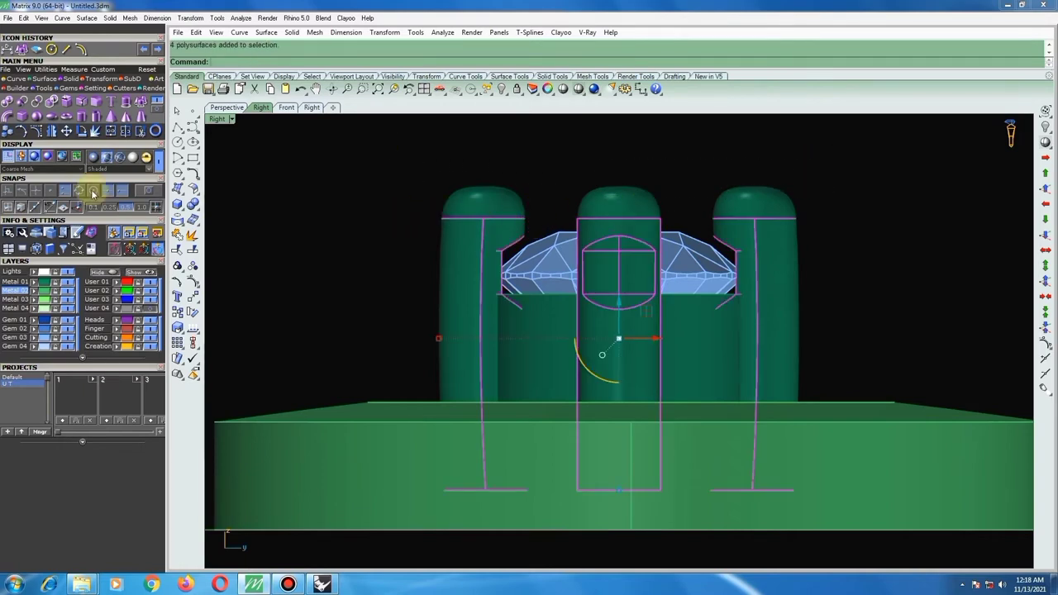
pyautogui.press('Delete')
pyautogui.moveTo(649, 265); pyautogui.dragTo(551, 243, button='right')
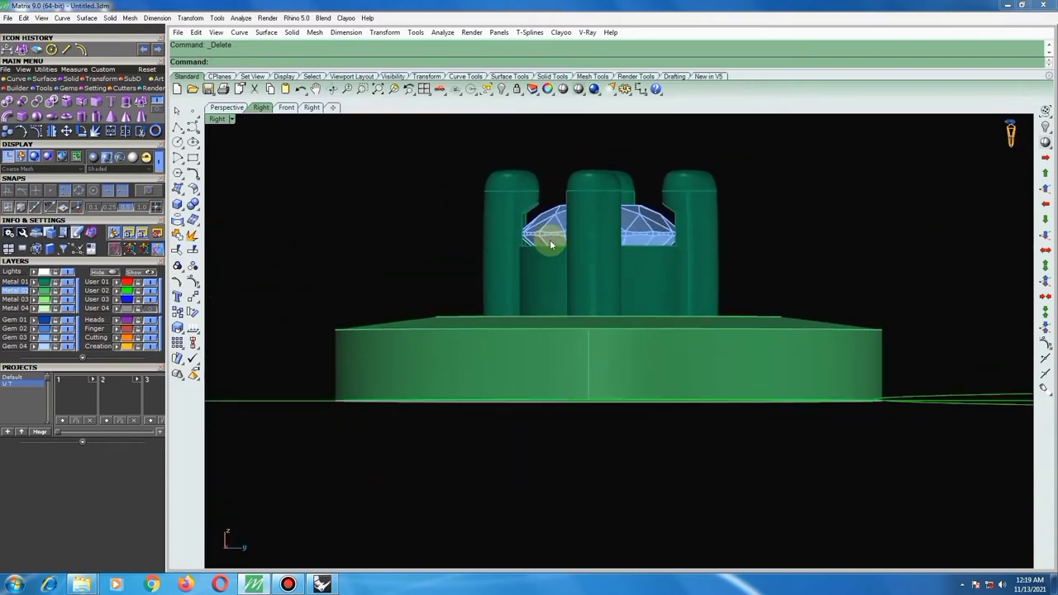
# Drag the center diamond into a new position with the gumball.
pyautogui.click(553, 232)
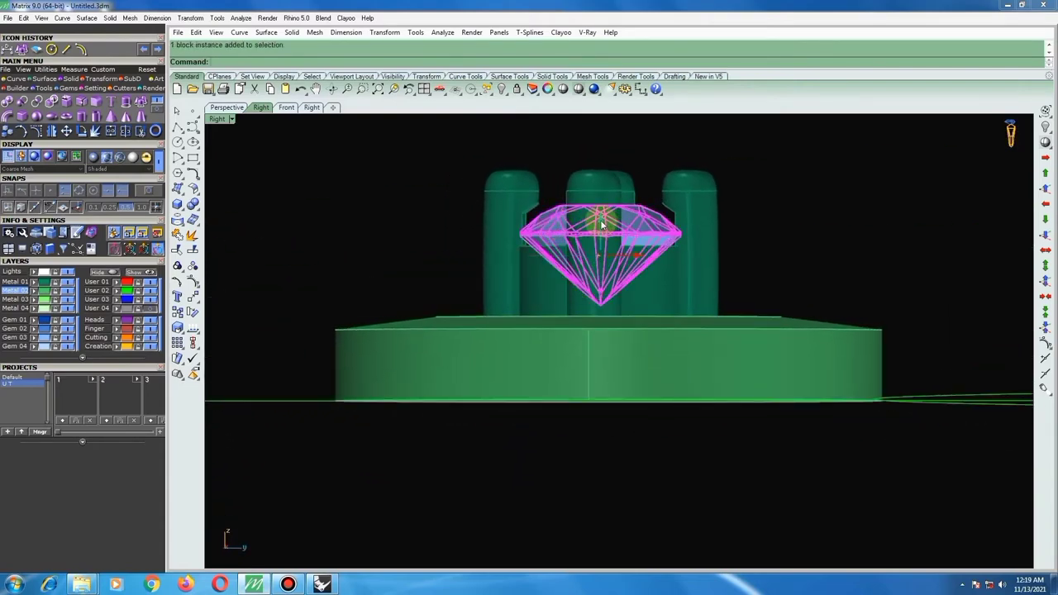
pyautogui.moveTo(602, 224); pyautogui.dragTo(642, 170)
pyautogui.moveTo(642, 171); pyautogui.dragTo(626, 358, button='right')
pyautogui.scroll(-3, 569, 338)
pyautogui.scroll(-2, 606, 299)
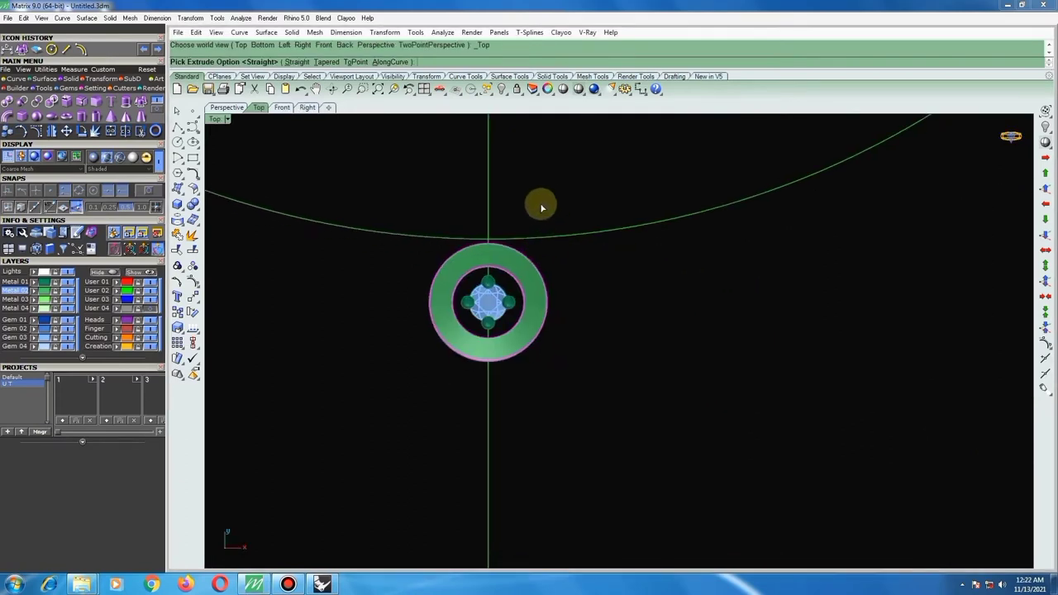
# Extrude the ring shape straight by 1.1 and delete the leftover original curve.
pyautogui.rightClick(537, 211)
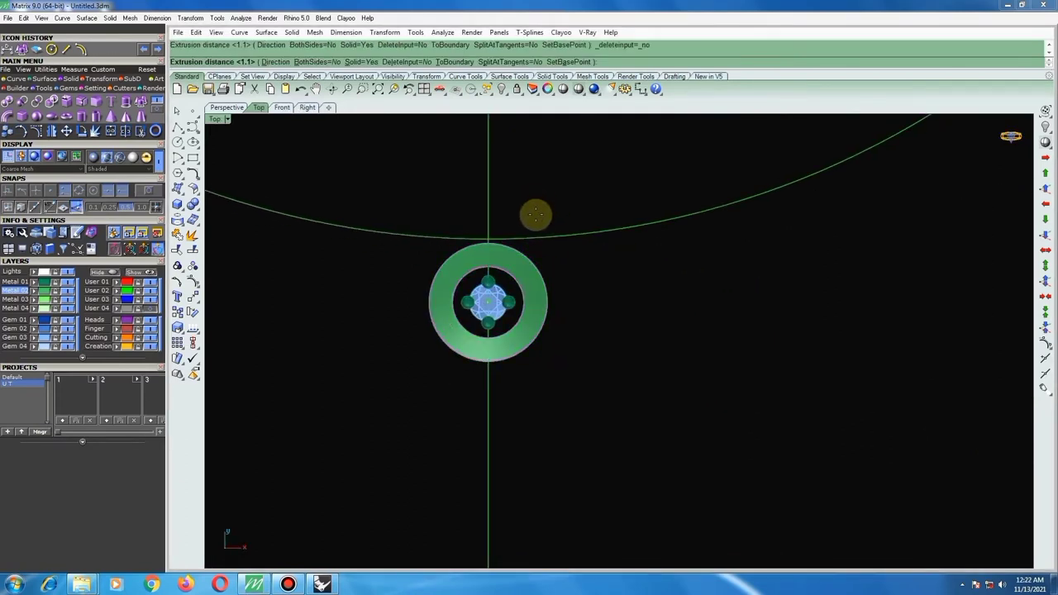
pyautogui.rightClick(536, 219)
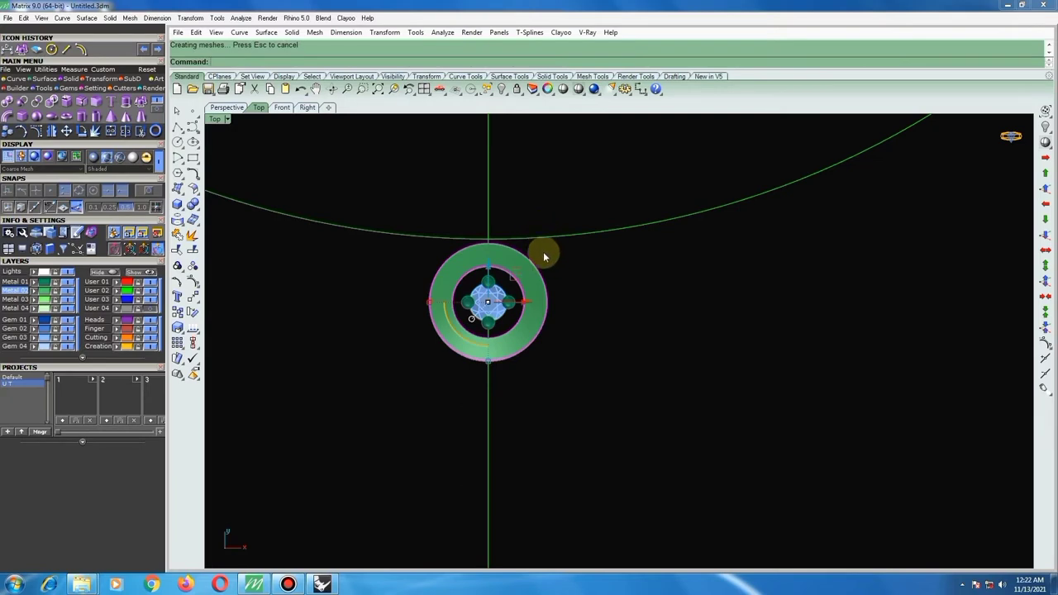
pyautogui.press('Delete')
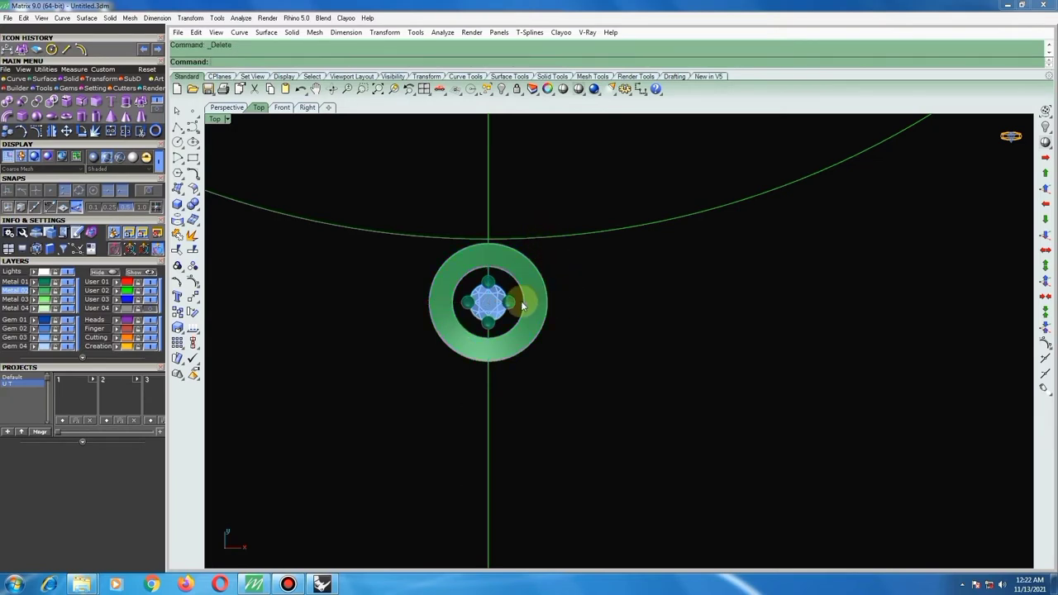
# Orbit and zoom around the new gallery band to inspect the ring assembly.
pyautogui.moveTo(538, 309)
pyautogui.mouseDown(button='right')
pyautogui.moveTo(448, 174)
pyautogui.moveTo(432, 165)
pyautogui.mouseUp(button='right')
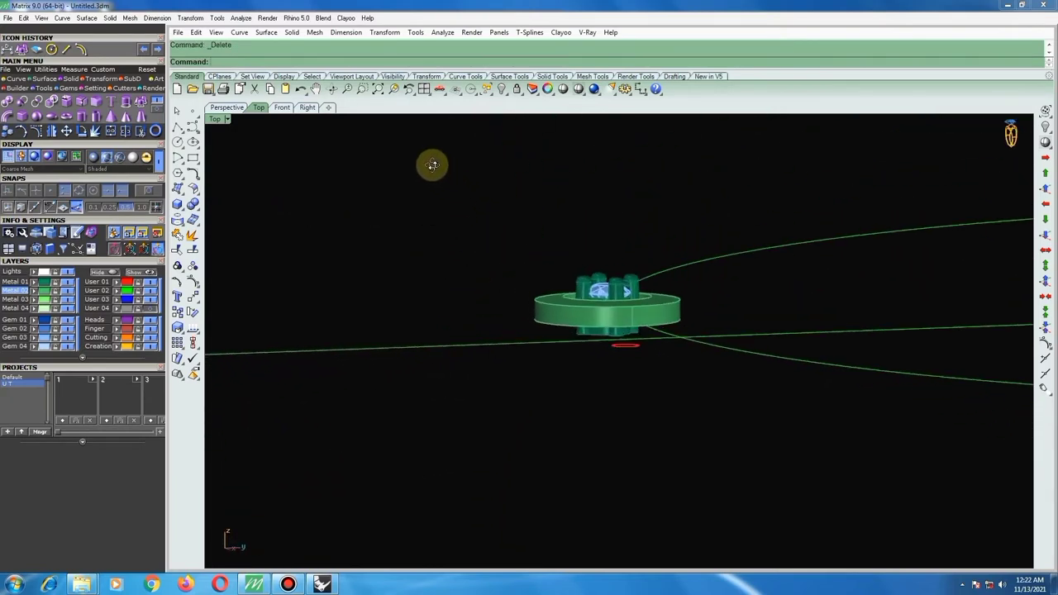
pyautogui.click(605, 294)
pyautogui.scroll(3, 602, 273)
pyautogui.scroll(2, 608, 252)
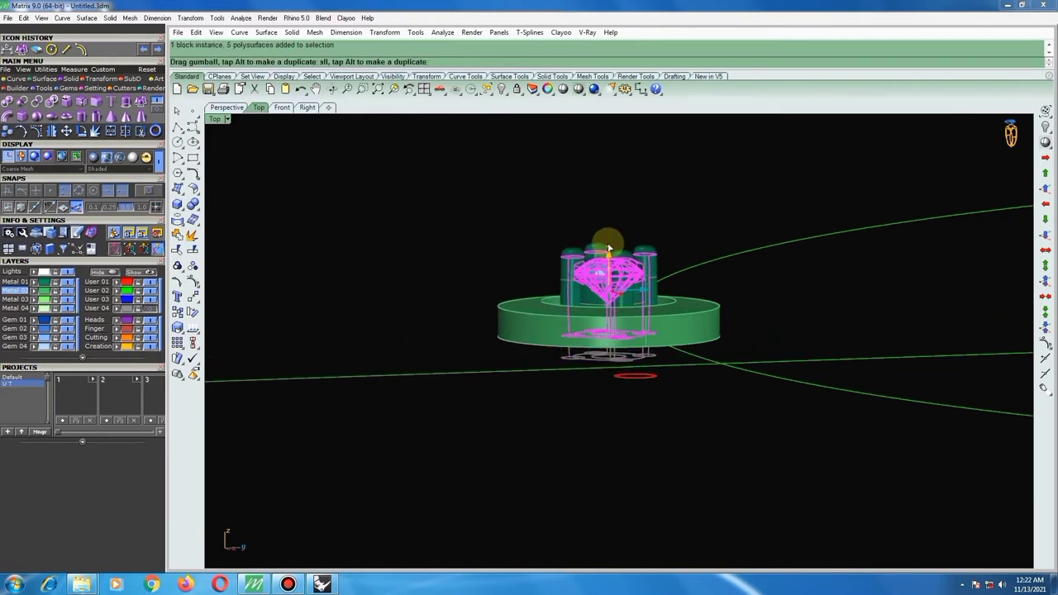
pyautogui.click(618, 179)
pyautogui.scroll(2, 526, 209)
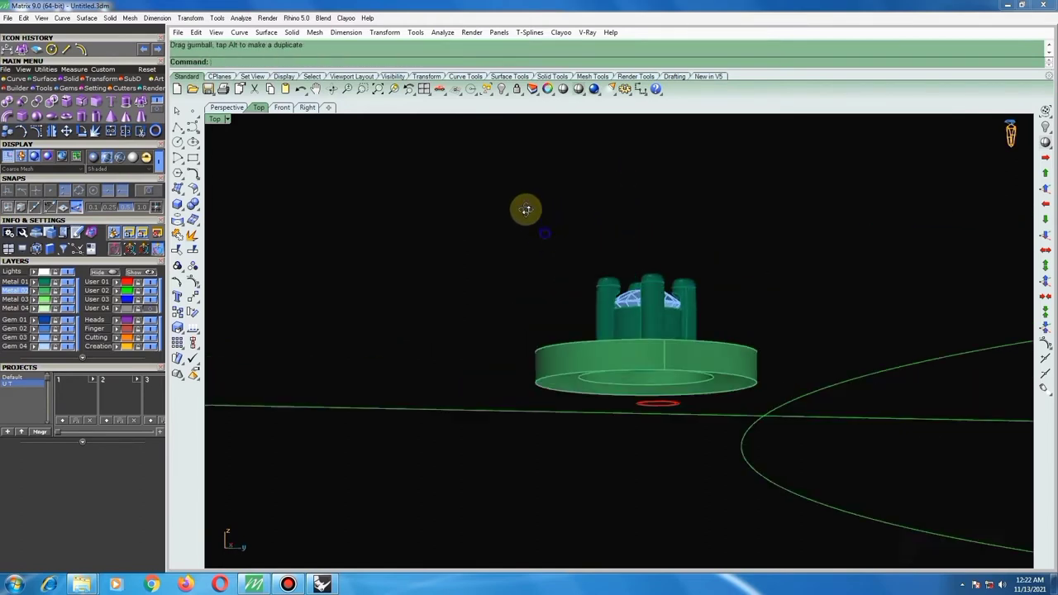
pyautogui.moveTo(526, 209)
pyautogui.mouseDown(button='right')
pyautogui.moveTo(567, 231)
pyautogui.moveTo(703, 227)
pyautogui.mouseUp(button='right')
# From the Top view, measure across the bottom prong edge to edge, reading 0.865 mm.
pyautogui.press('F5')
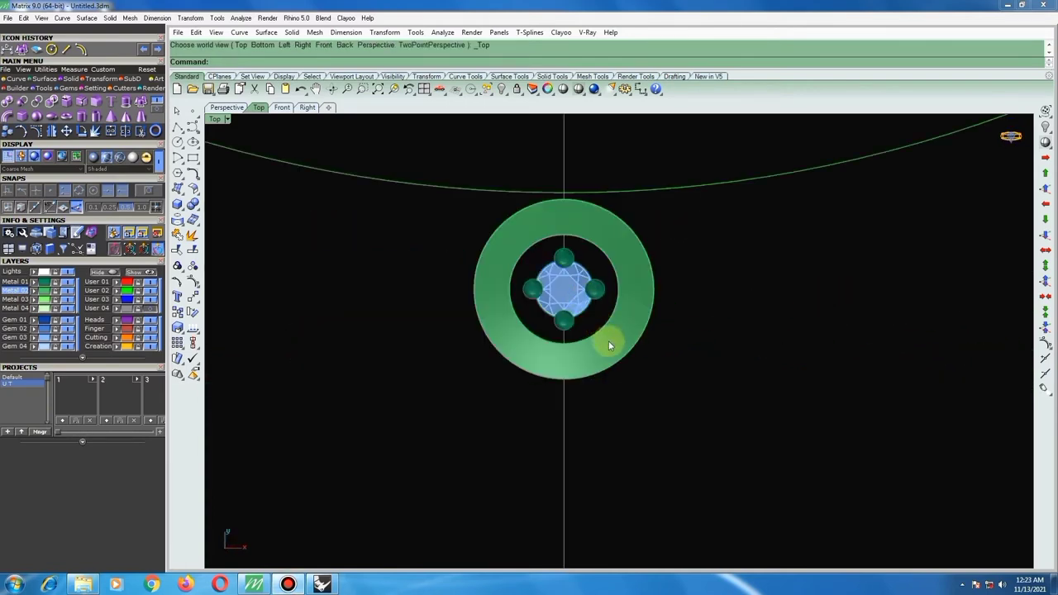
pyautogui.scroll(3, 578, 334)
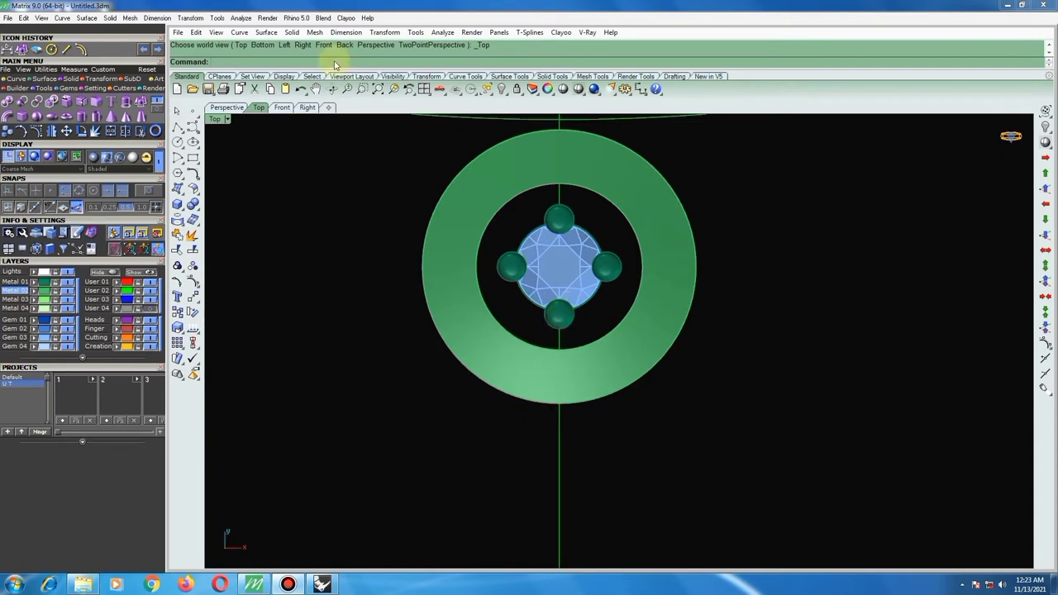
pyautogui.click(239, 18)
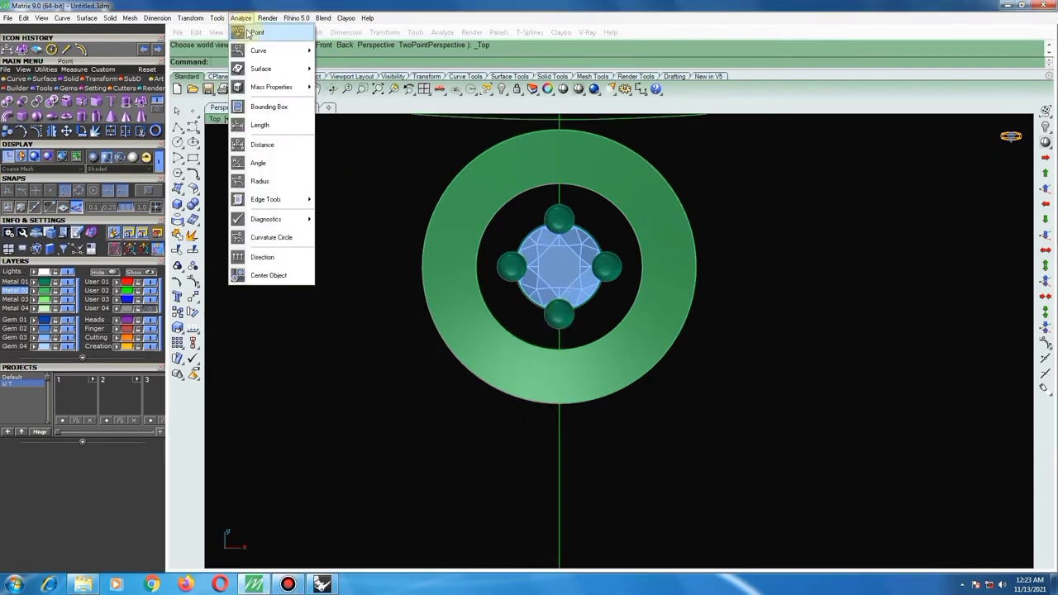
pyautogui.click(258, 142)
pyautogui.scroll(3, 549, 313)
pyautogui.scroll(1, 528, 314)
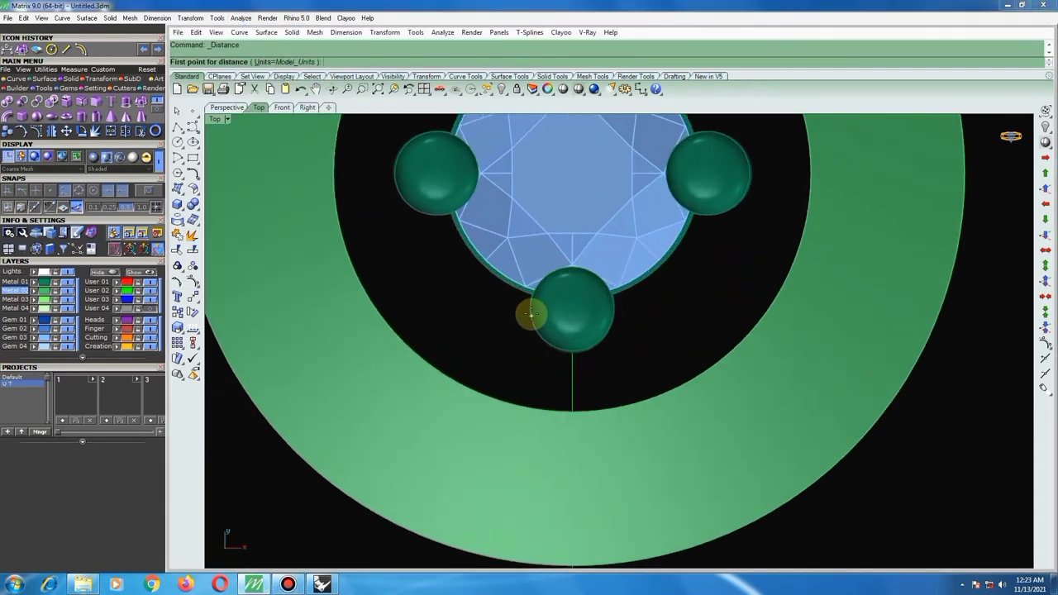
pyautogui.click(529, 308)
pyautogui.click(616, 310)
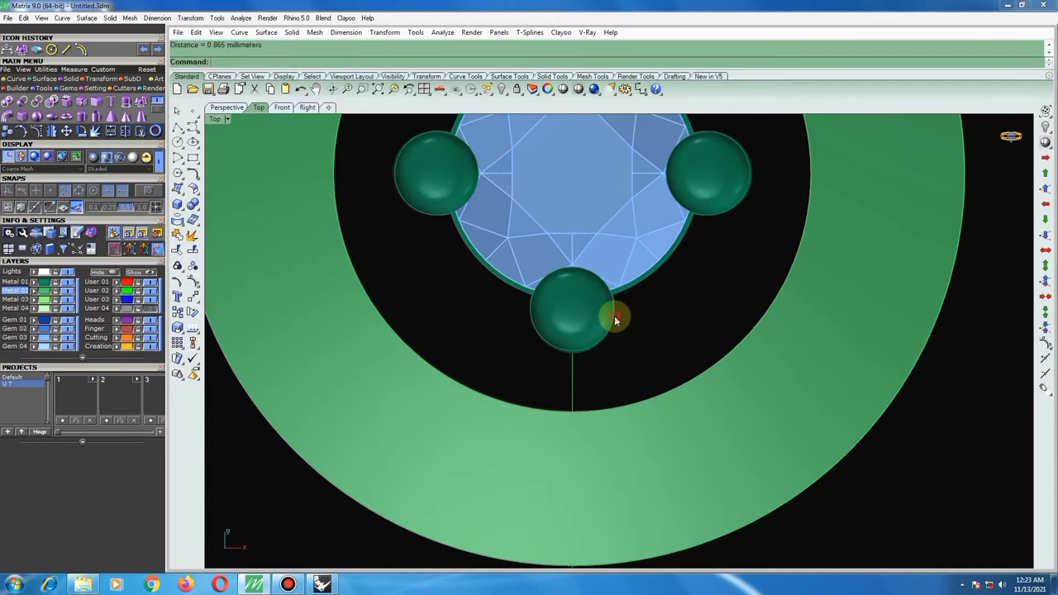
pyautogui.scroll(-2, 578, 303)
pyautogui.scroll(-2, 578, 302)
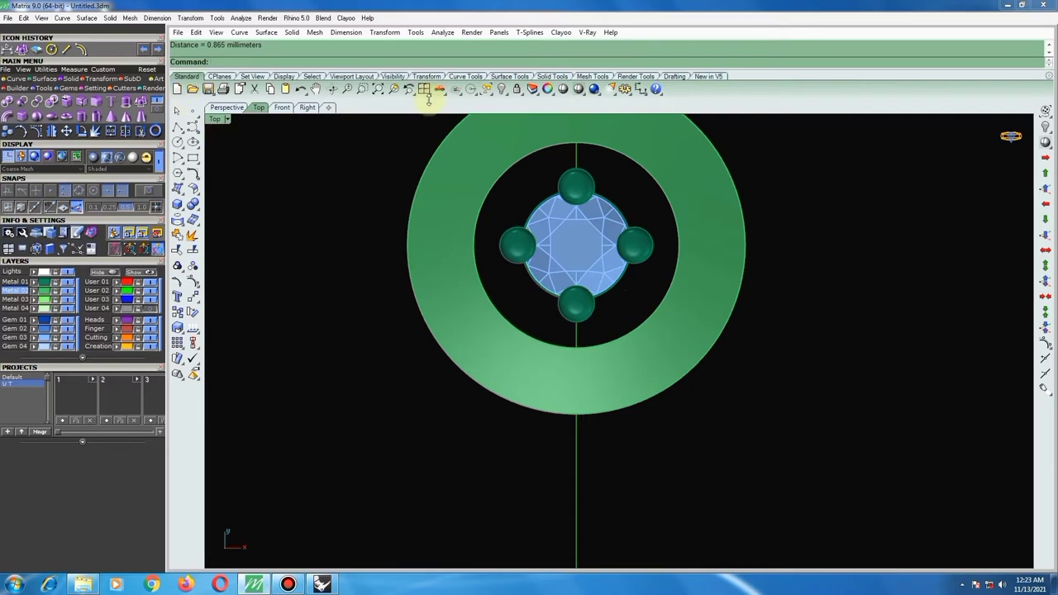
# Create a box solid below the ring with base length 8 and equal width.
pyautogui.click(177, 204)
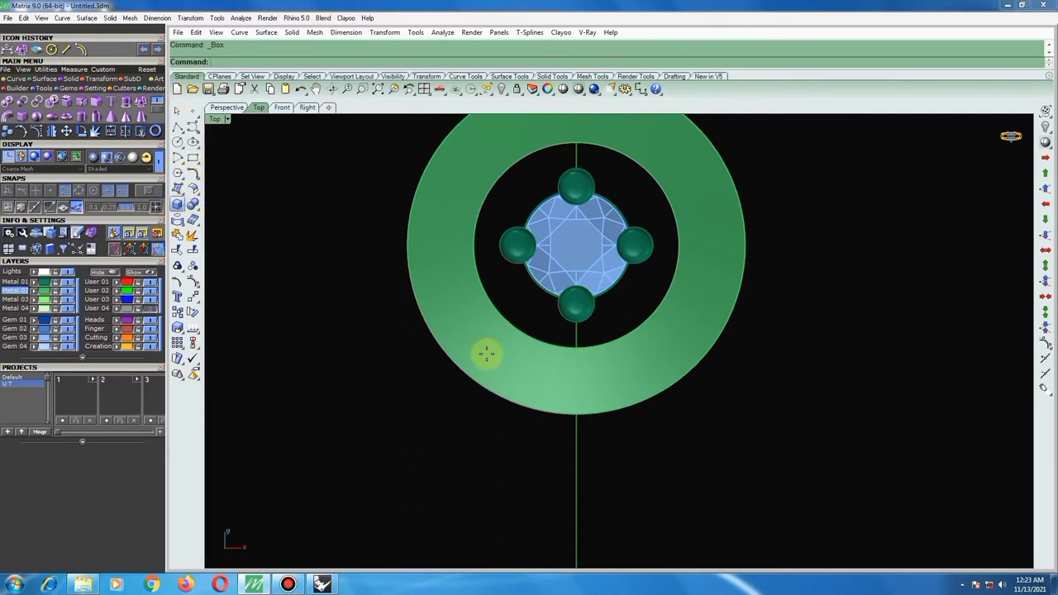
pyautogui.click(513, 428)
pyautogui.write('8')
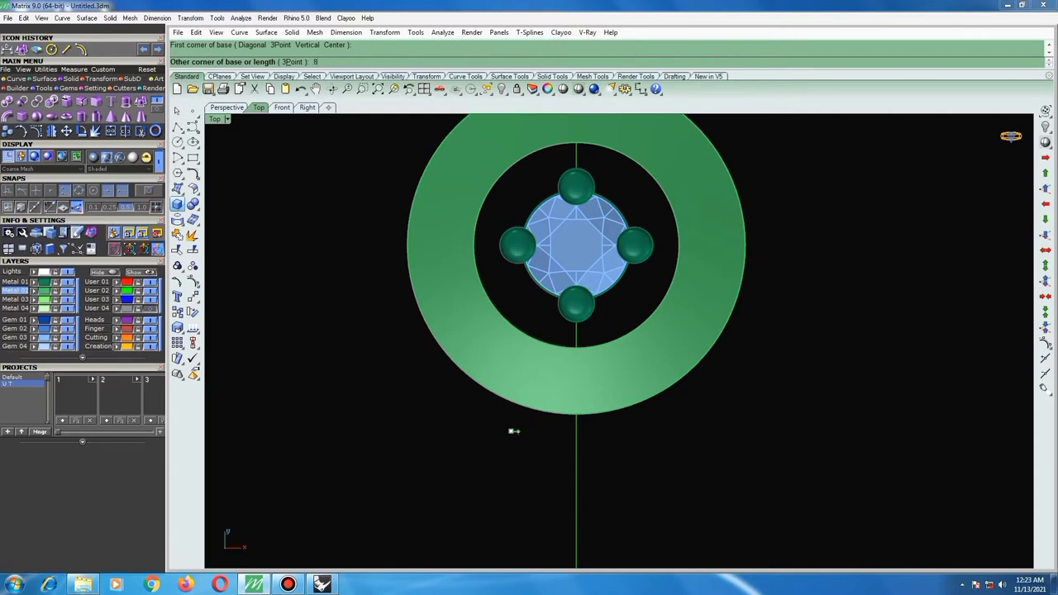
pyautogui.rightClick(513, 430)
pyautogui.rightClick(515, 430)
pyautogui.rightClick(517, 429)
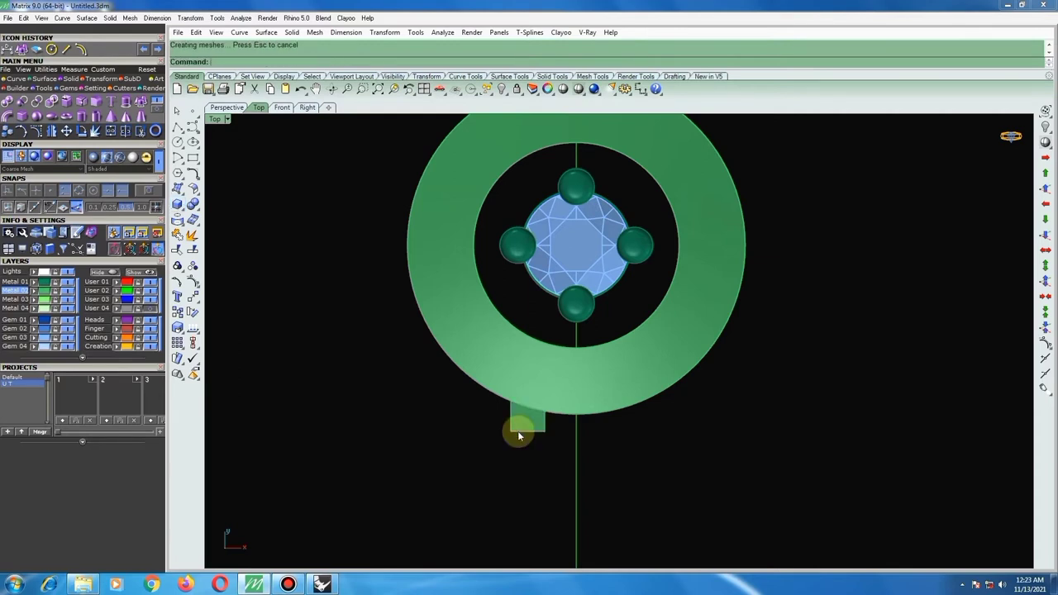
# Move the box up under the bottom prong and stretch it toward the prong.
pyautogui.click(513, 426)
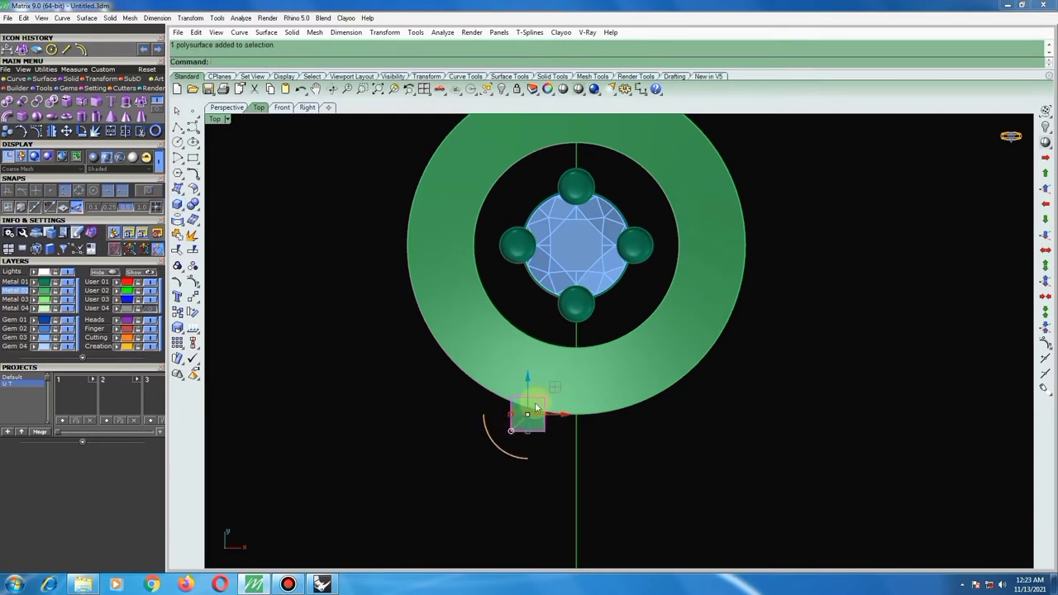
pyautogui.scroll(1, 529, 409)
pyautogui.moveTo(547, 388); pyautogui.dragTo(606, 291)
pyautogui.scroll(1, 586, 326)
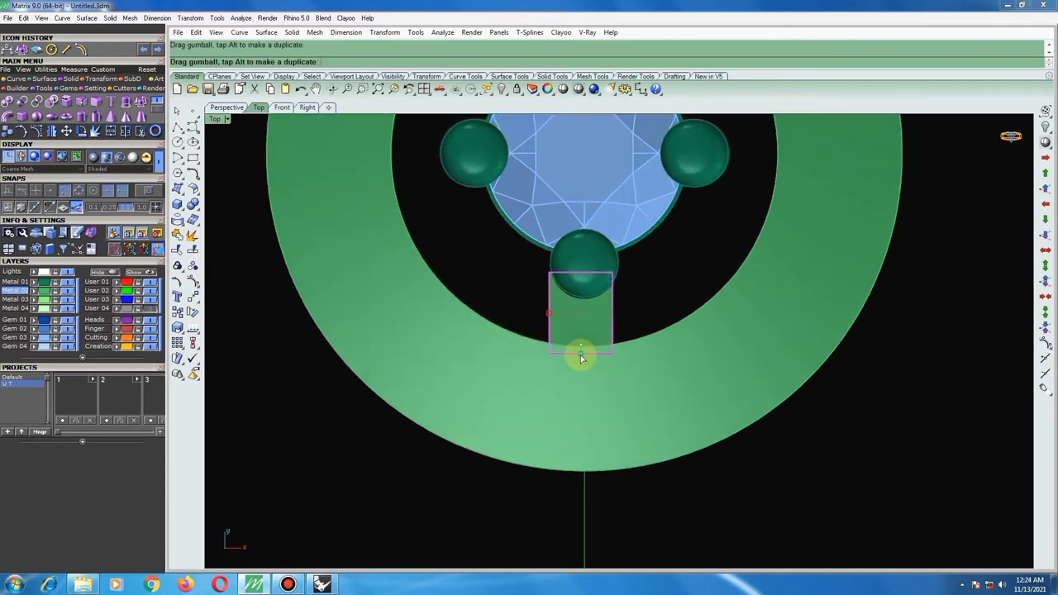
pyautogui.moveTo(583, 347); pyautogui.dragTo(580, 357)
pyautogui.scroll(-2, 569, 356)
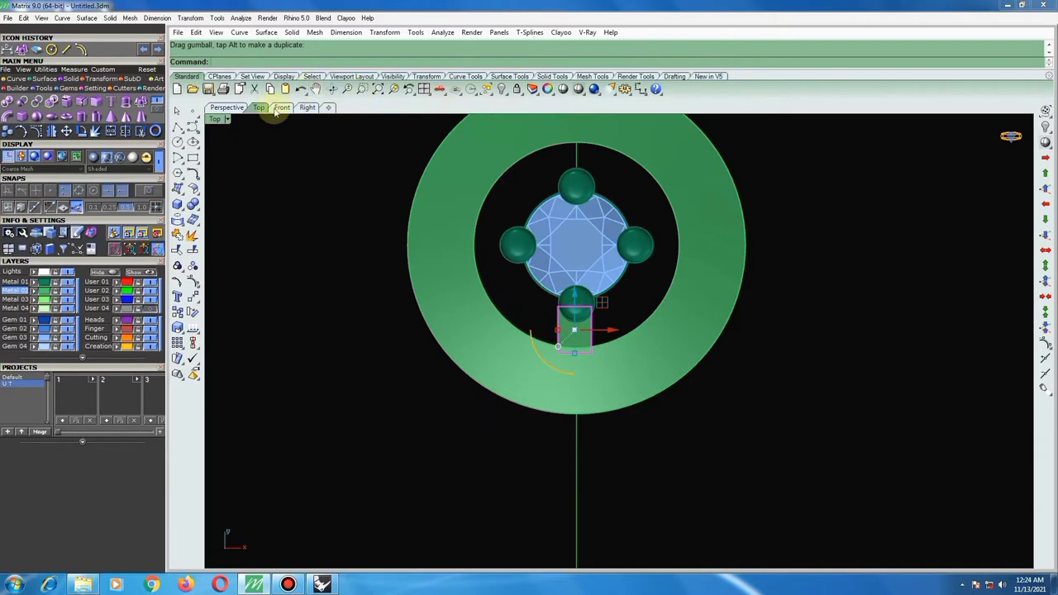
# In Perspective view, raise the box and stretch it vertically to meet the band.
pyautogui.click(227, 109)
pyautogui.moveTo(666, 382)
pyautogui.mouseDown(button='right')
pyautogui.moveTo(496, 423)
pyautogui.moveTo(434, 326)
pyautogui.moveTo(521, 297)
pyautogui.mouseUp(button='right')
pyautogui.moveTo(487, 303); pyautogui.dragTo(490, 240)
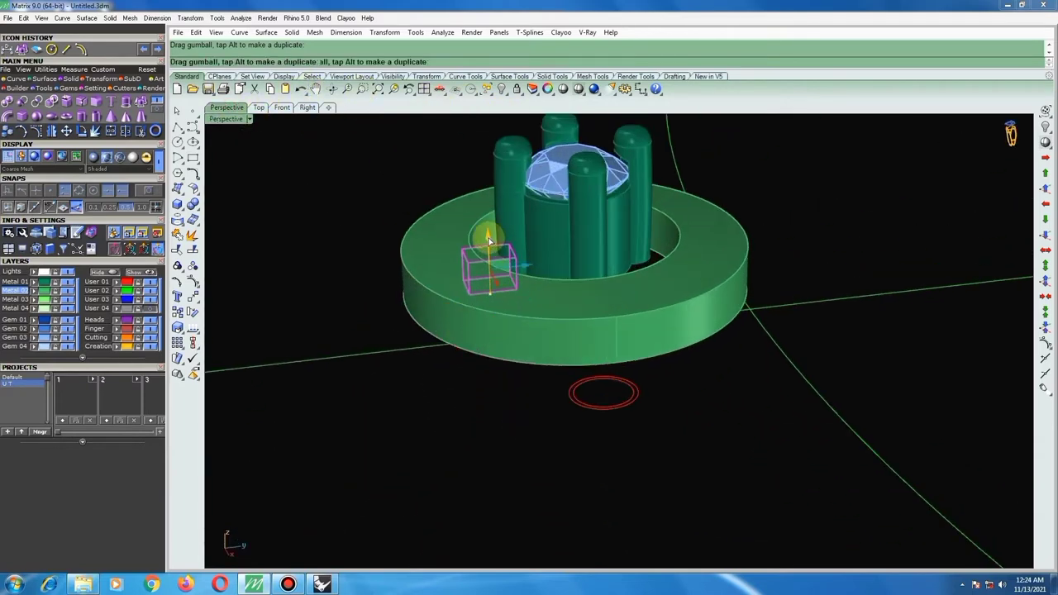
pyautogui.scroll(2, 490, 239)
pyautogui.scroll(2, 484, 272)
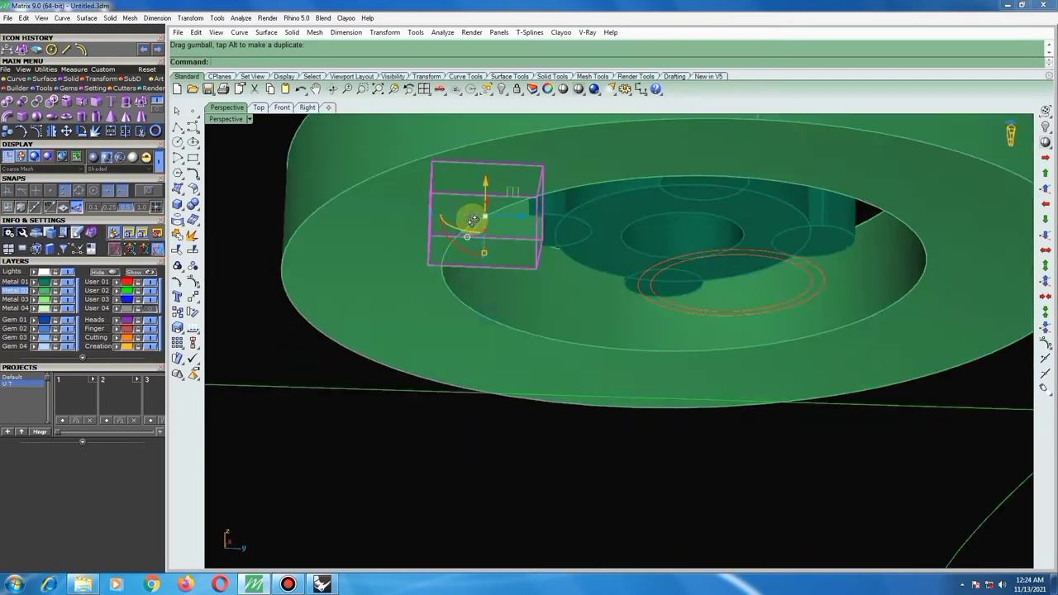
pyautogui.scroll(3, 472, 220)
pyautogui.moveTo(471, 199)
pyautogui.mouseDown(button='right')
pyautogui.moveTo(437, 273)
pyautogui.moveTo(475, 300)
pyautogui.mouseUp(button='right')
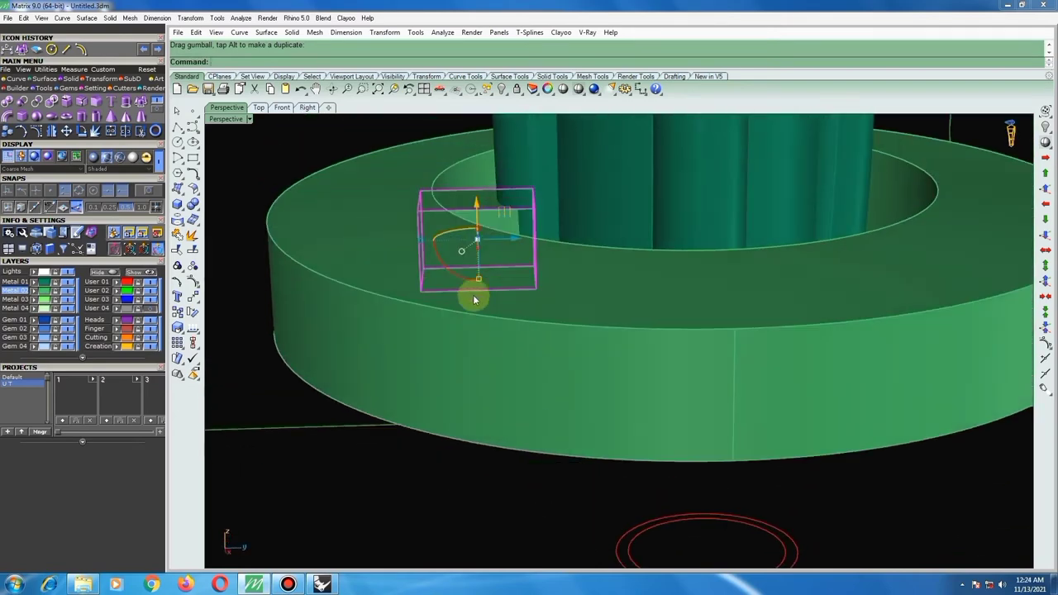
pyautogui.moveTo(479, 279); pyautogui.dragTo(481, 291)
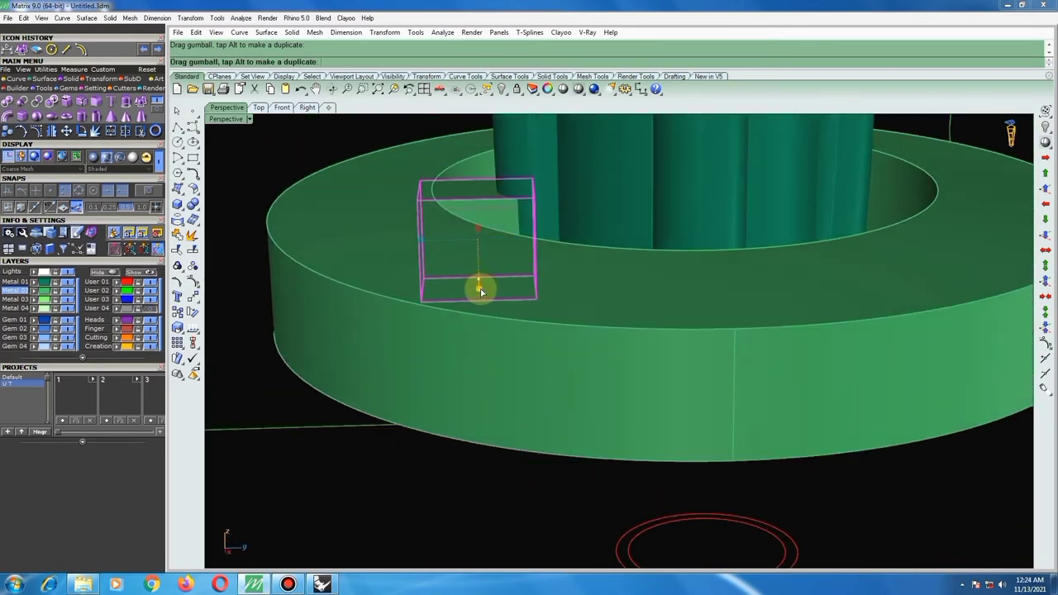
pyautogui.moveTo(483, 293); pyautogui.dragTo(474, 290)
pyautogui.moveTo(474, 290)
pyautogui.mouseDown(button='right')
pyautogui.moveTo(467, 325)
pyautogui.moveTo(426, 347)
pyautogui.moveTo(413, 314)
pyautogui.moveTo(416, 201)
pyautogui.moveTo(433, 153)
pyautogui.moveTo(468, 198)
pyautogui.moveTo(484, 264)
pyautogui.moveTo(479, 300)
pyautogui.moveTo(487, 296)
pyautogui.mouseUp(button='right')
# Tilt the box and nudge it sideways so it bridges the head and green band.
pyautogui.moveTo(457, 267); pyautogui.dragTo(456, 276)
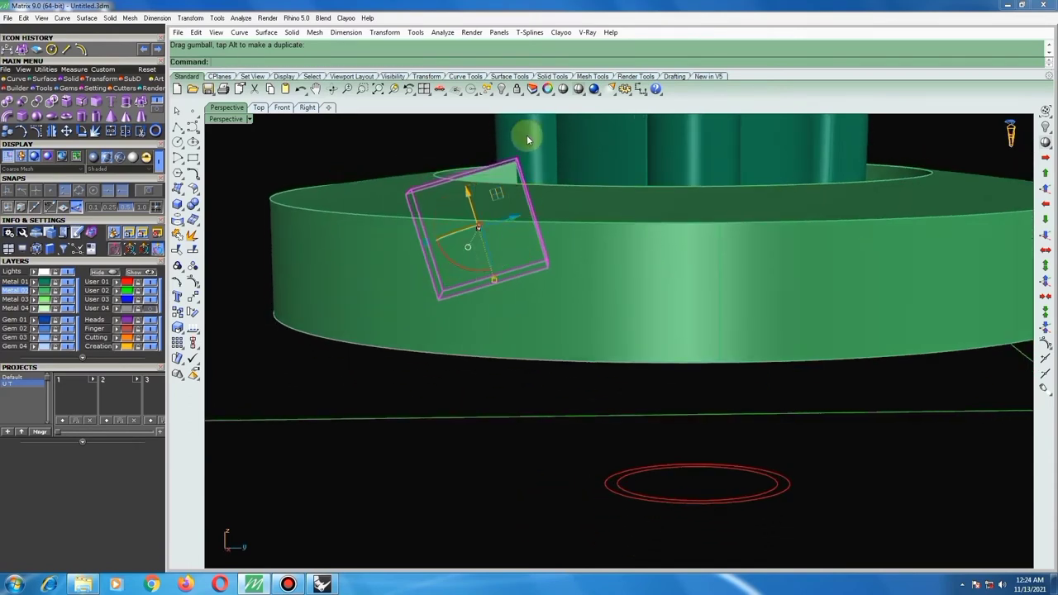
pyautogui.moveTo(493, 219); pyautogui.dragTo(516, 218)
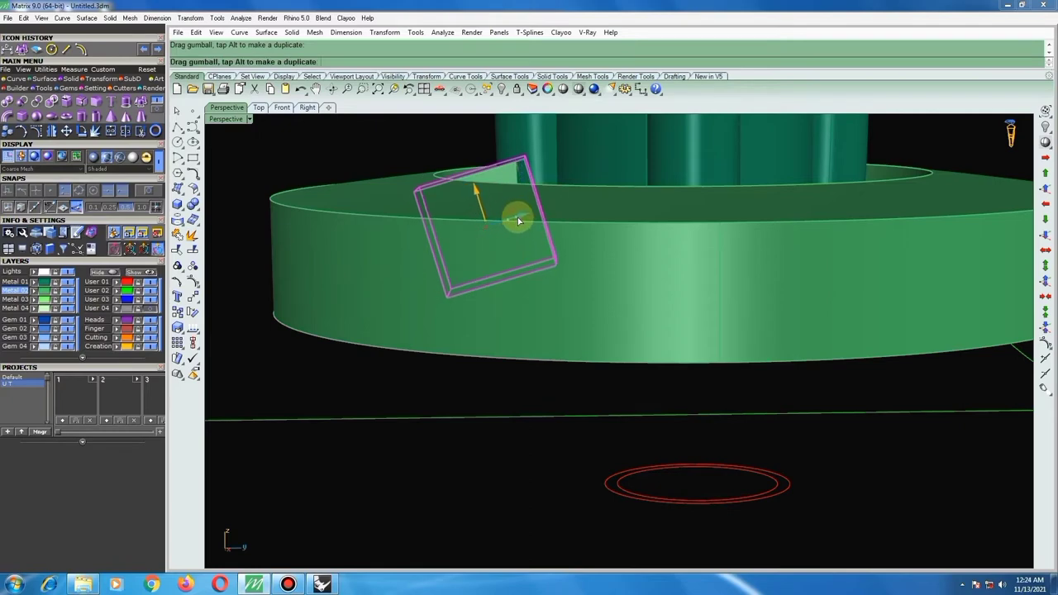
pyautogui.scroll(-3, 484, 264)
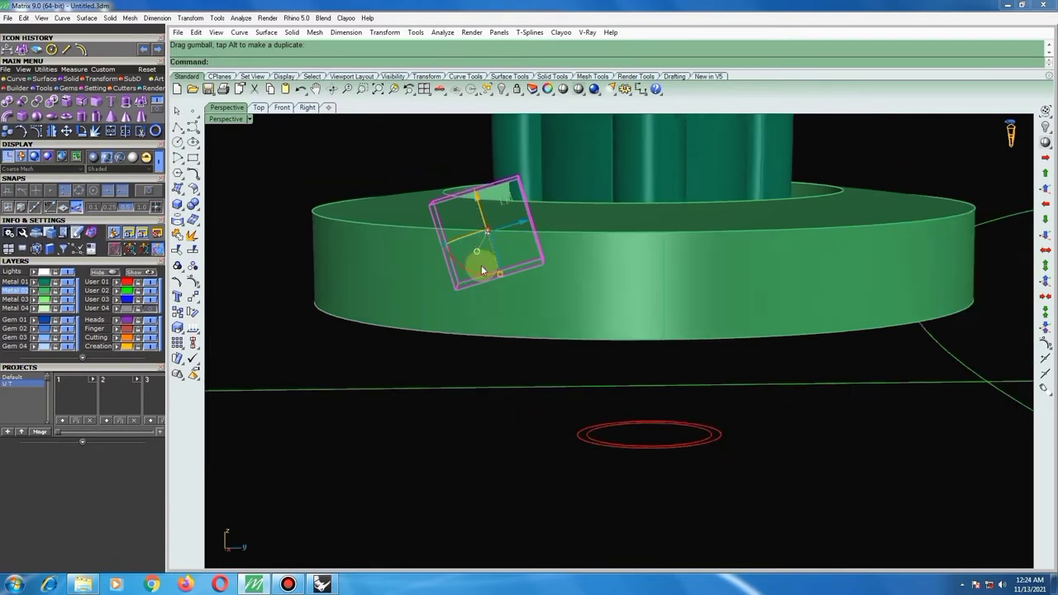
pyautogui.scroll(-2, 515, 245)
pyautogui.click(406, 355)
pyautogui.scroll(1, 463, 222)
pyautogui.moveTo(463, 222); pyautogui.dragTo(609, 371, button='right')
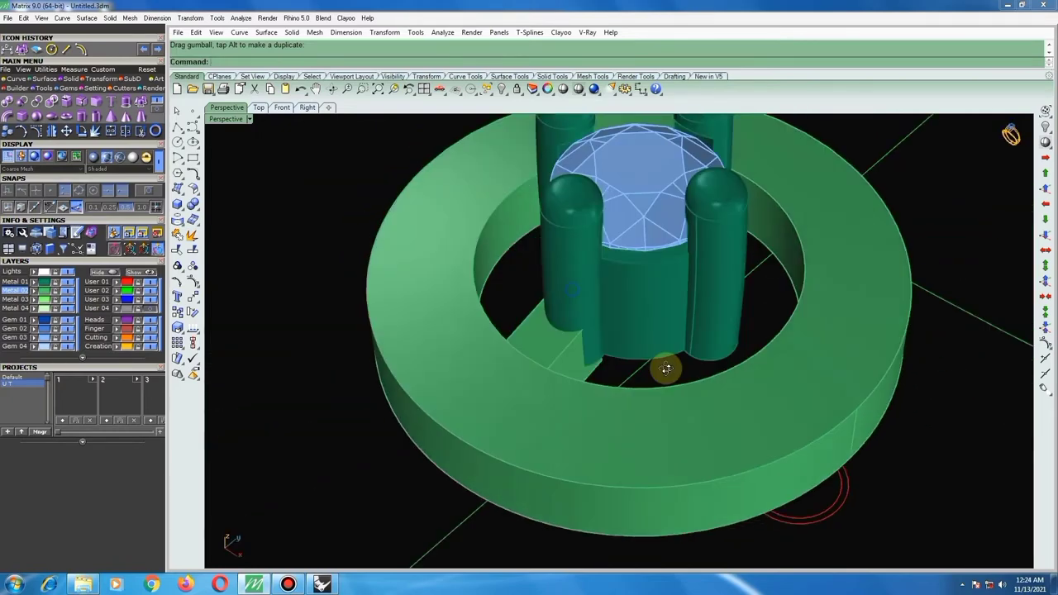
pyautogui.scroll(3, 597, 355)
pyautogui.scroll(-3, 599, 360)
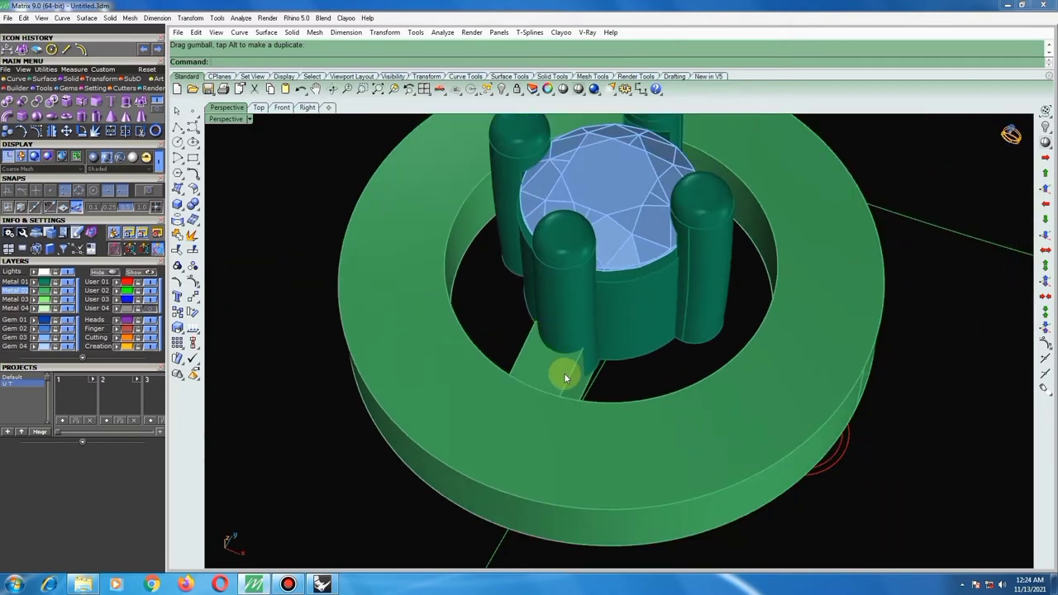
# Chamfer the bridging bar's edge with a 0.3 distance.
pyautogui.click(107, 18)
pyautogui.moveTo(137, 402)
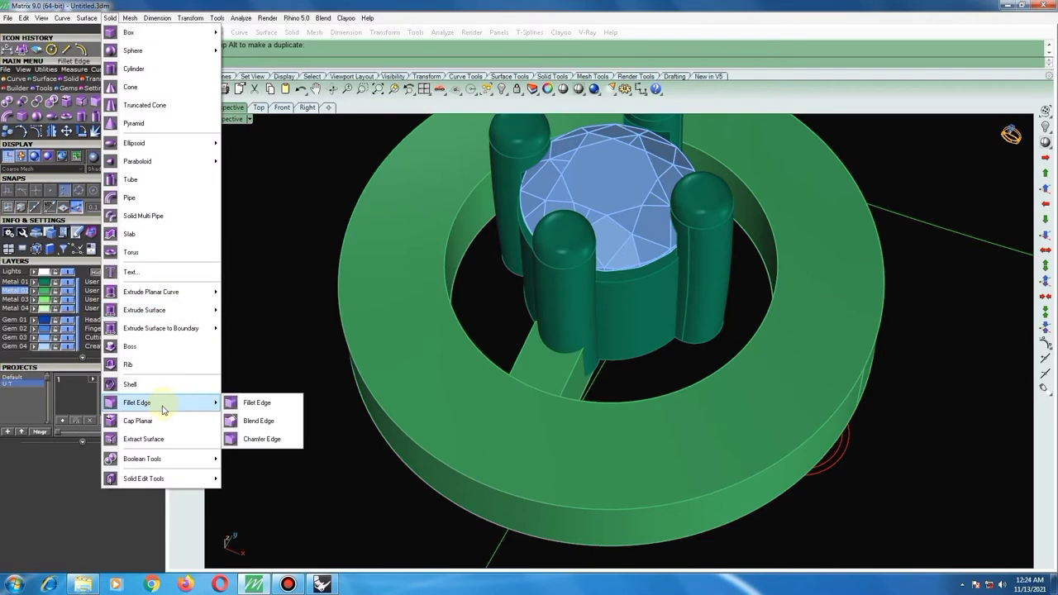
pyautogui.click(252, 442)
pyautogui.write('.3')
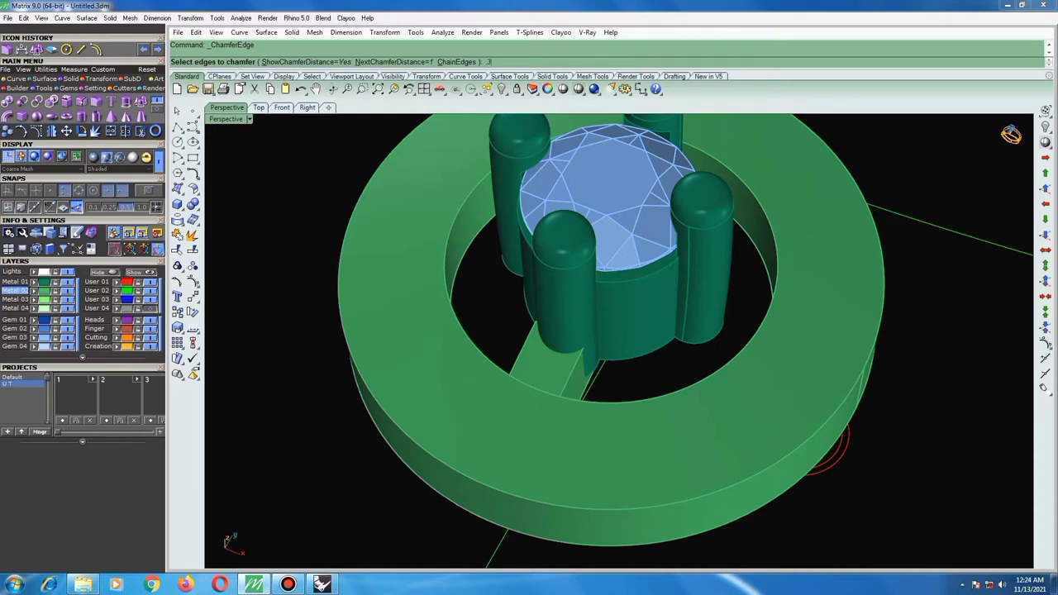
pyautogui.press('Return')
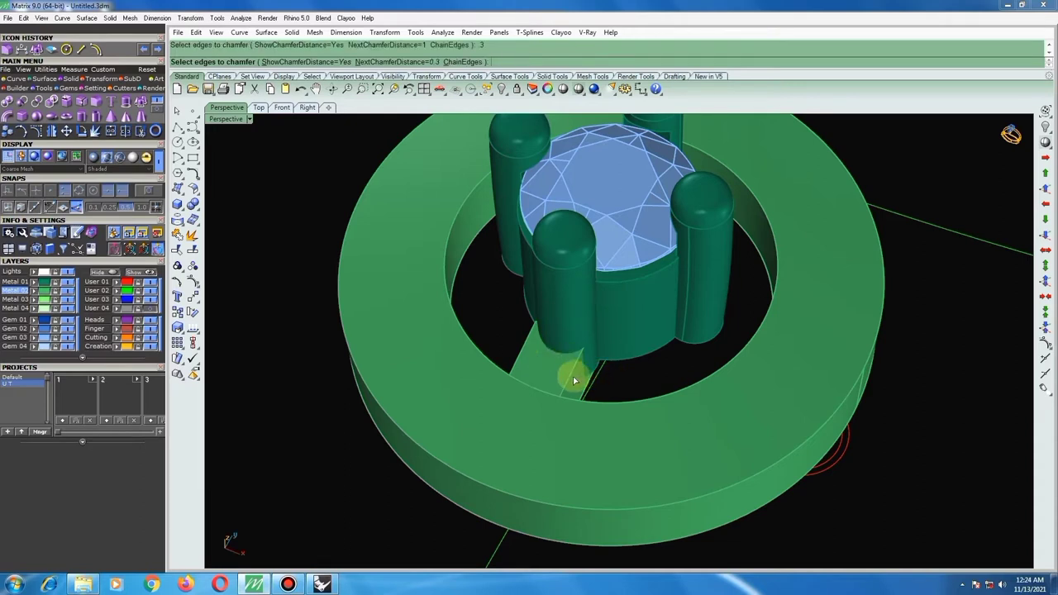
pyautogui.click(575, 380)
pyautogui.press('Return')
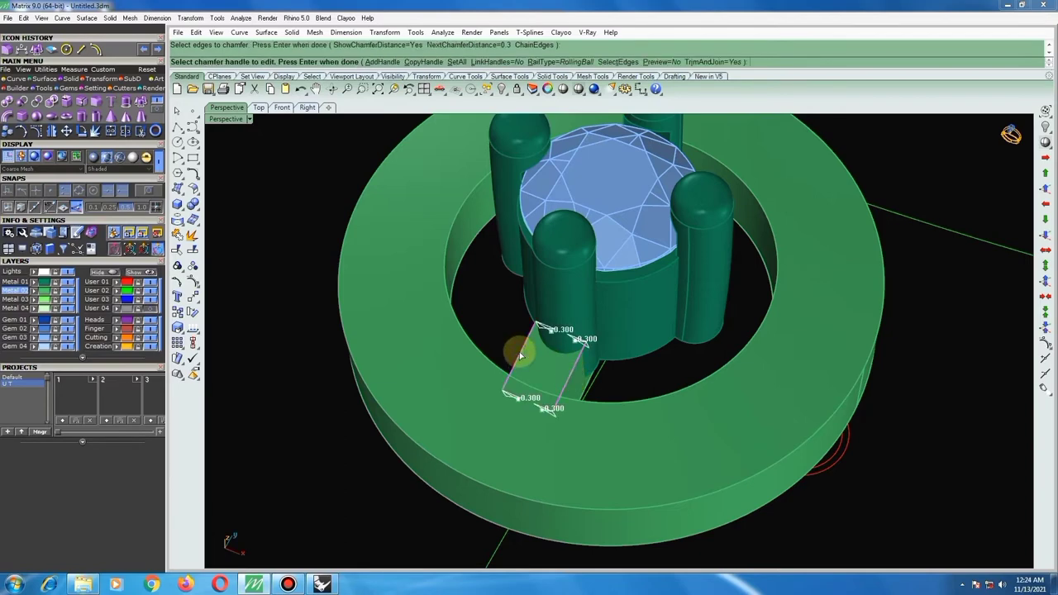
pyautogui.press('Return')
# Orbit to a lower angle and reselect the chamfered bar.
pyautogui.scroll(-3, 519, 351)
pyautogui.moveTo(519, 350)
pyautogui.mouseDown(button='right')
pyautogui.moveTo(590, 378)
pyautogui.moveTo(573, 370)
pyautogui.moveTo(501, 448)
pyautogui.moveTo(484, 236)
pyautogui.moveTo(460, 177)
pyautogui.mouseUp(button='right')
pyautogui.scroll(3, 574, 370)
pyautogui.scroll(2, 533, 350)
pyautogui.click(526, 337)
pyautogui.scroll(-3, 526, 337)
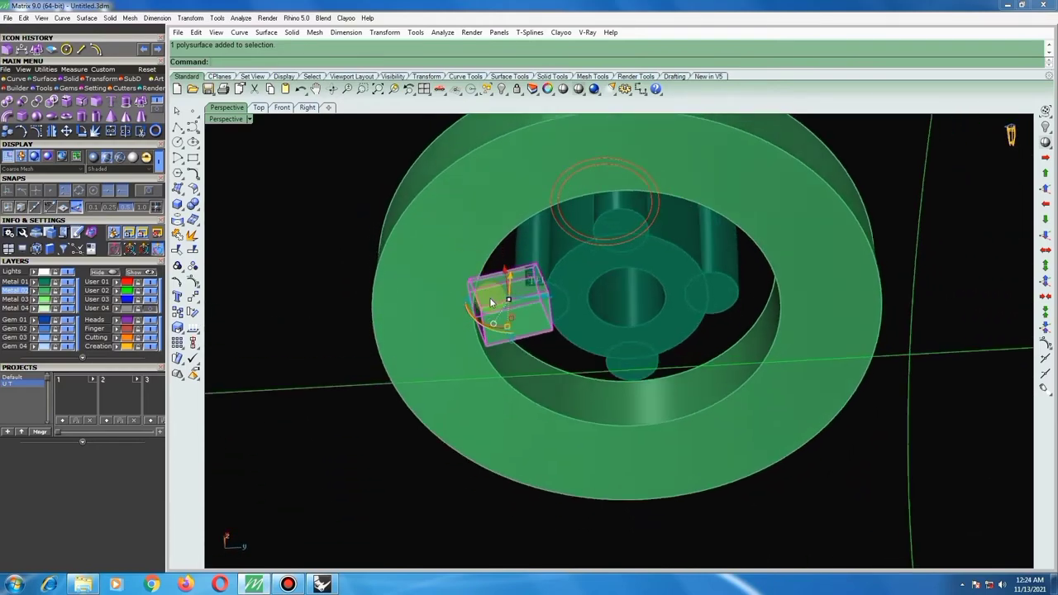
# Lengthen the chamfered bar with Scale1D from its edge midpoint toward the outer band.
pyautogui.scroll(3, 495, 300)
pyautogui.moveTo(461, 304)
pyautogui.mouseDown(button='right')
pyautogui.moveTo(463, 366)
pyautogui.moveTo(504, 444)
pyautogui.moveTo(570, 508)
pyautogui.moveTo(701, 560)
pyautogui.mouseUp(button='right')
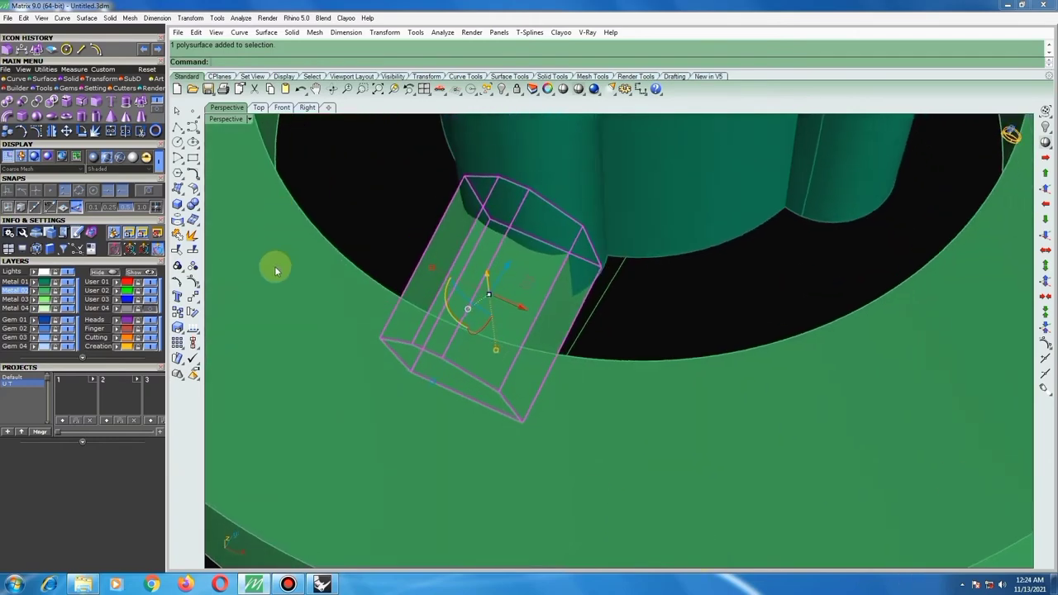
pyautogui.click(180, 331)
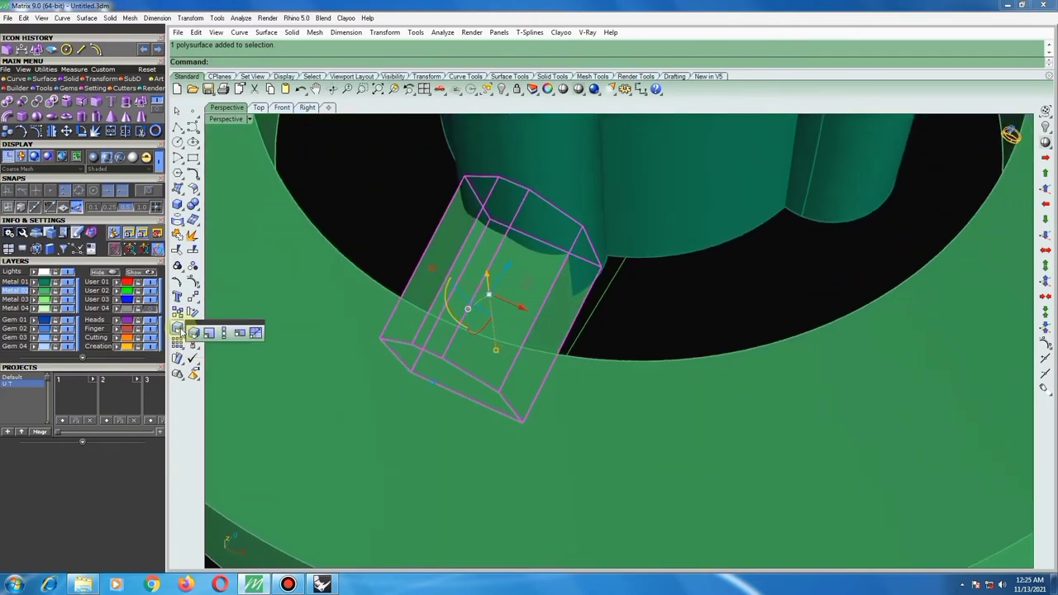
pyautogui.click(221, 334)
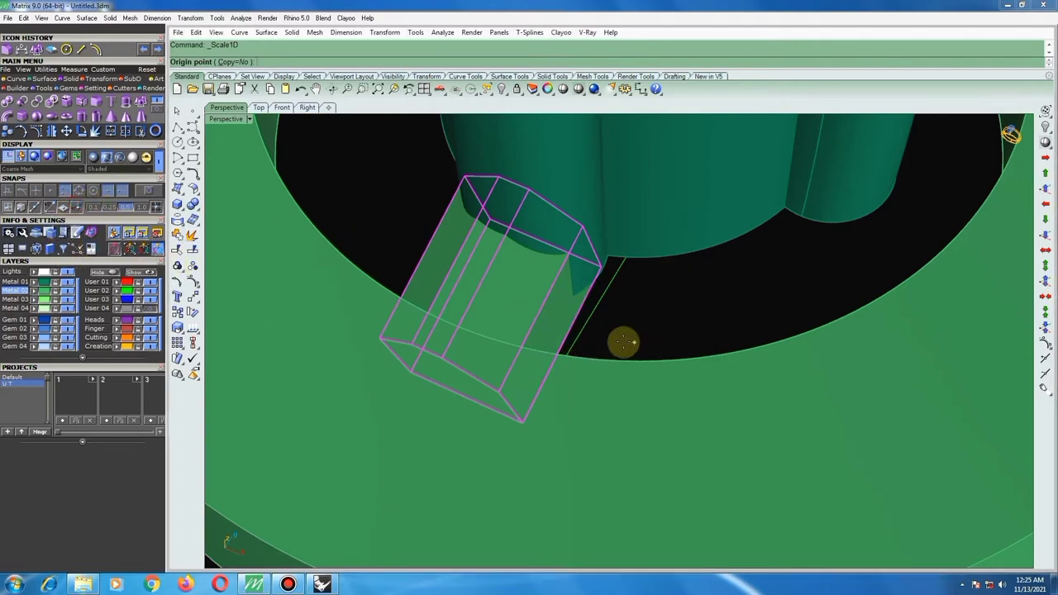
pyautogui.click(563, 339)
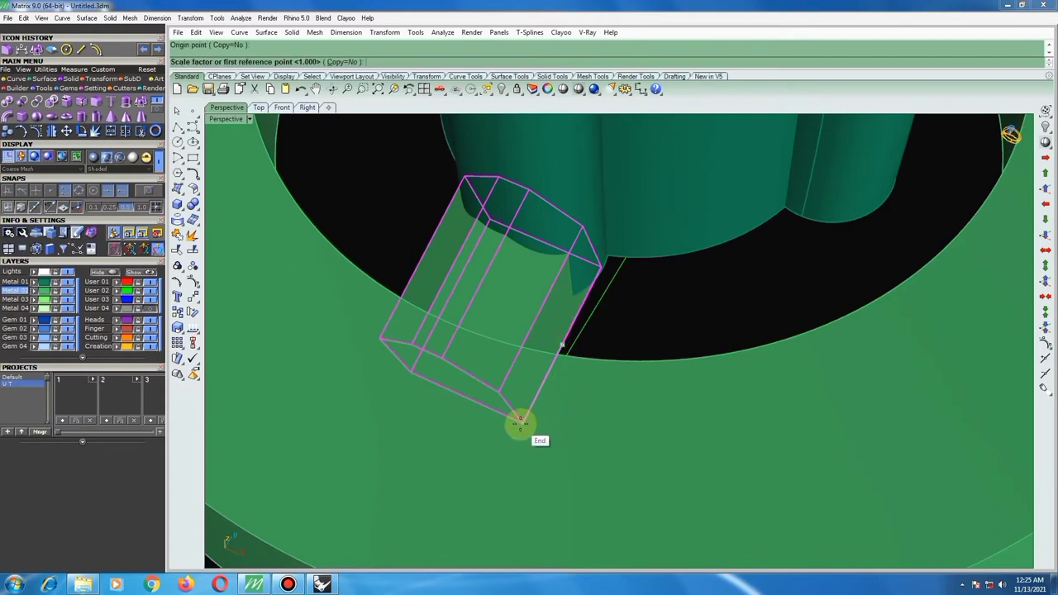
pyautogui.click(520, 422)
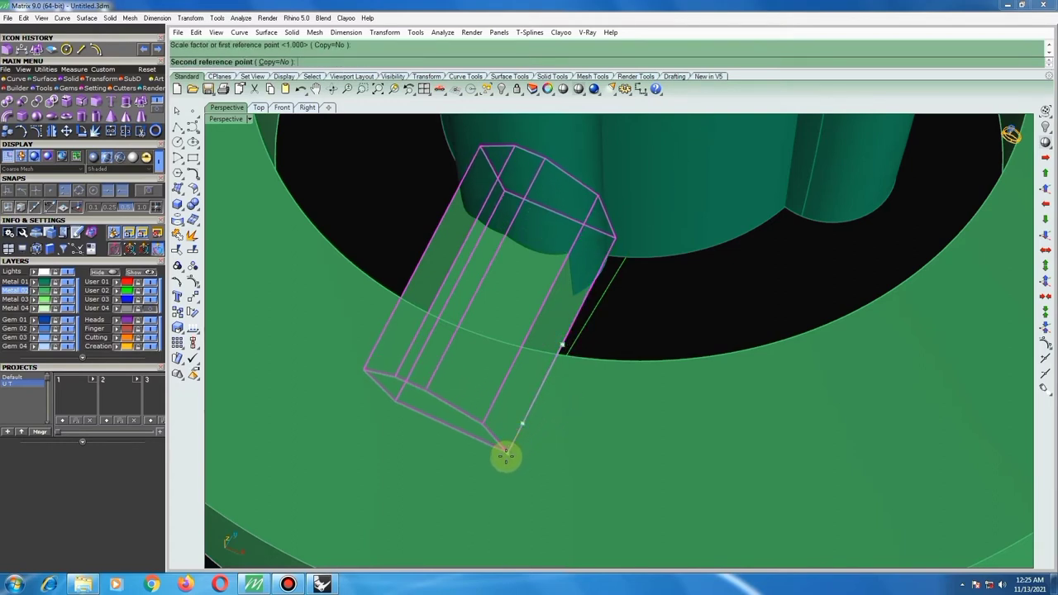
pyautogui.click(503, 454)
pyautogui.press('Escape')
pyautogui.moveTo(583, 309)
pyautogui.mouseDown(button='right')
pyautogui.moveTo(515, 421)
pyautogui.moveTo(550, 439)
pyautogui.moveTo(594, 413)
pyautogui.moveTo(590, 256)
pyautogui.moveTo(570, 128)
pyautogui.moveTo(539, 261)
pyautogui.mouseUp(button='right')
pyautogui.click(536, 261)
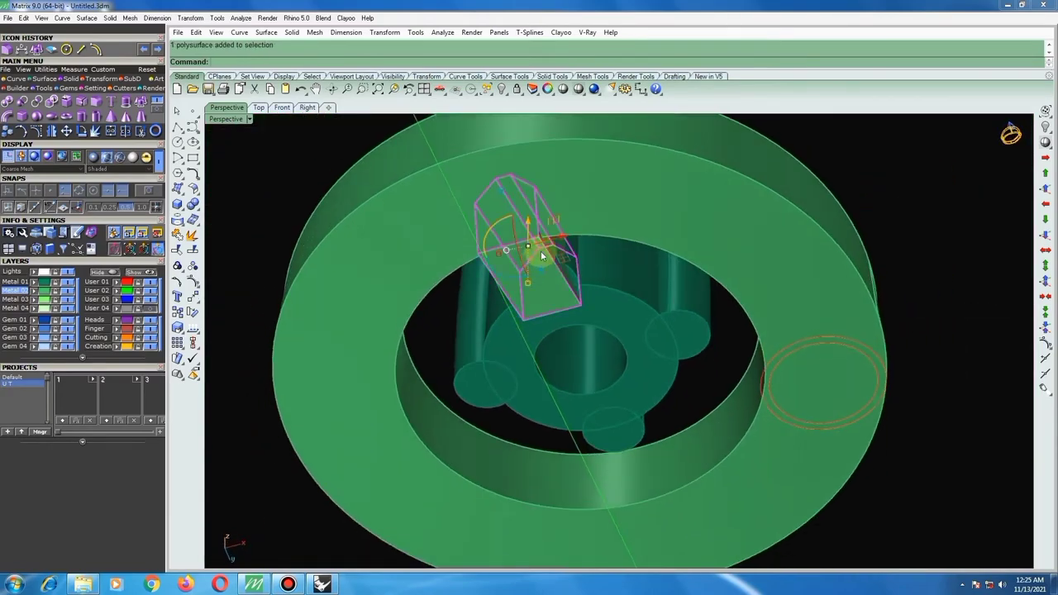
# In Top view, nudge the bar with the gumball arrows to center it under the front prong.
pyautogui.click(259, 108)
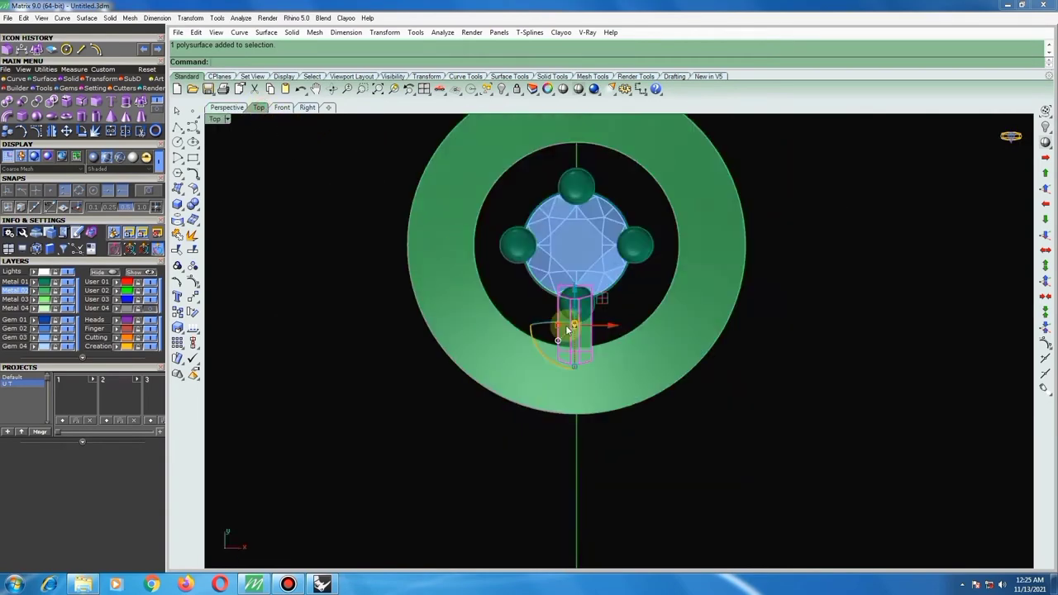
pyautogui.scroll(2, 579, 318)
pyautogui.scroll(3, 583, 333)
pyautogui.scroll(2, 567, 369)
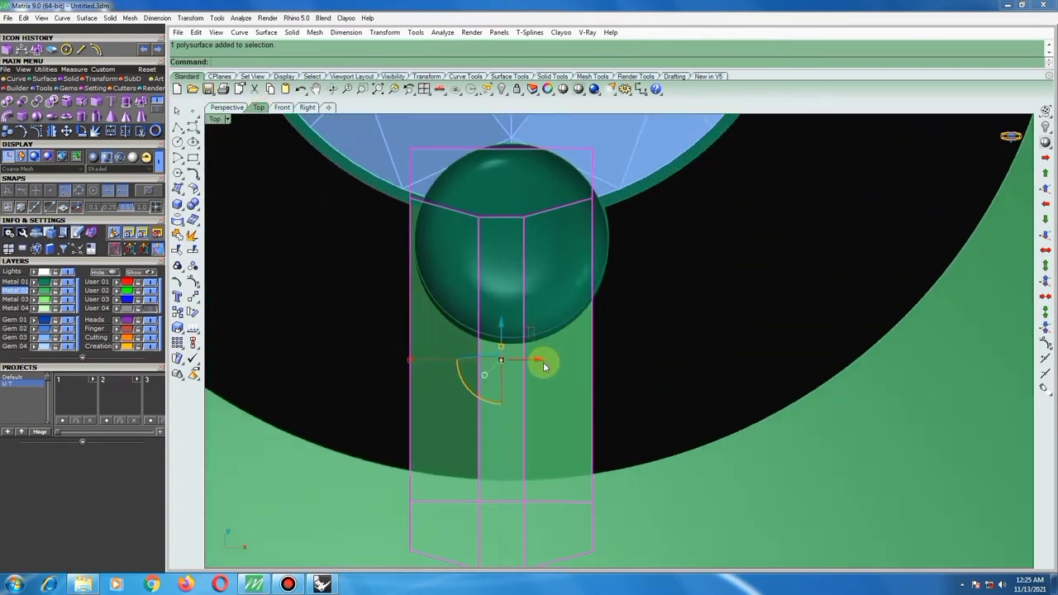
pyautogui.moveTo(537, 361); pyautogui.dragTo(544, 363)
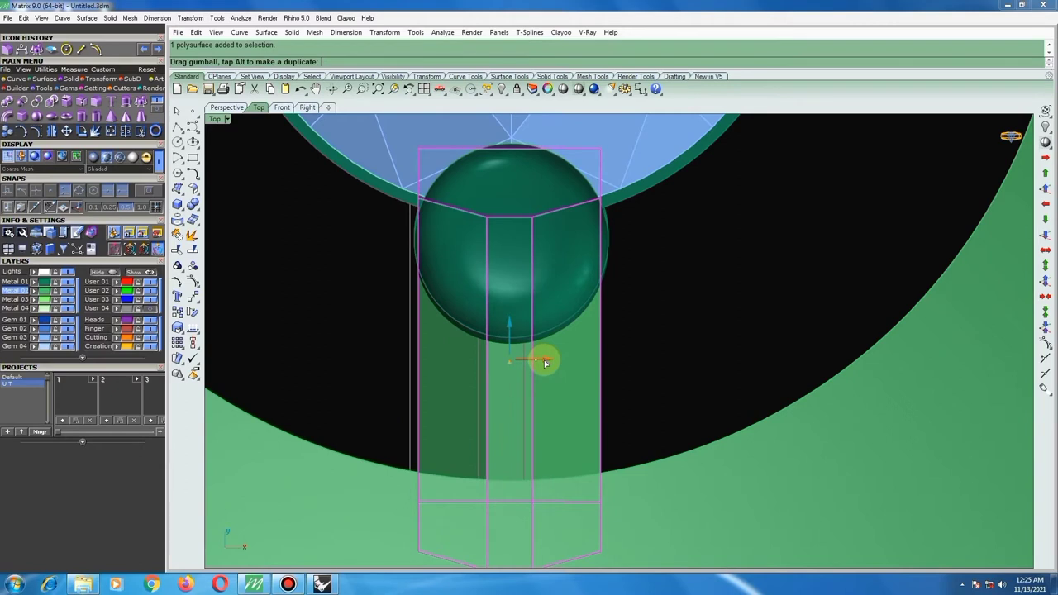
pyautogui.moveTo(544, 362); pyautogui.dragTo(543, 357)
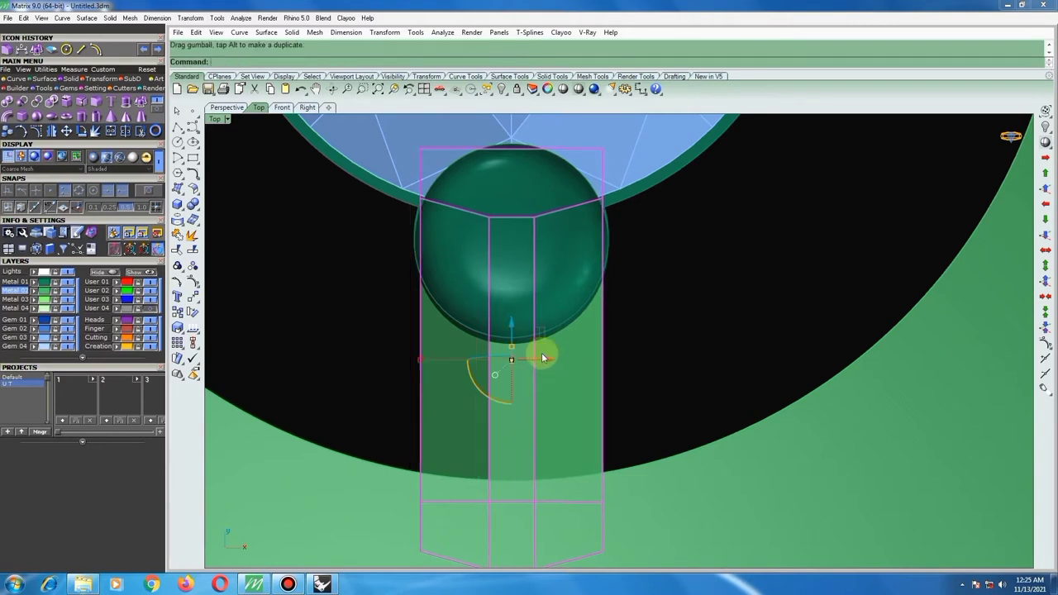
pyautogui.moveTo(511, 324); pyautogui.dragTo(512, 318)
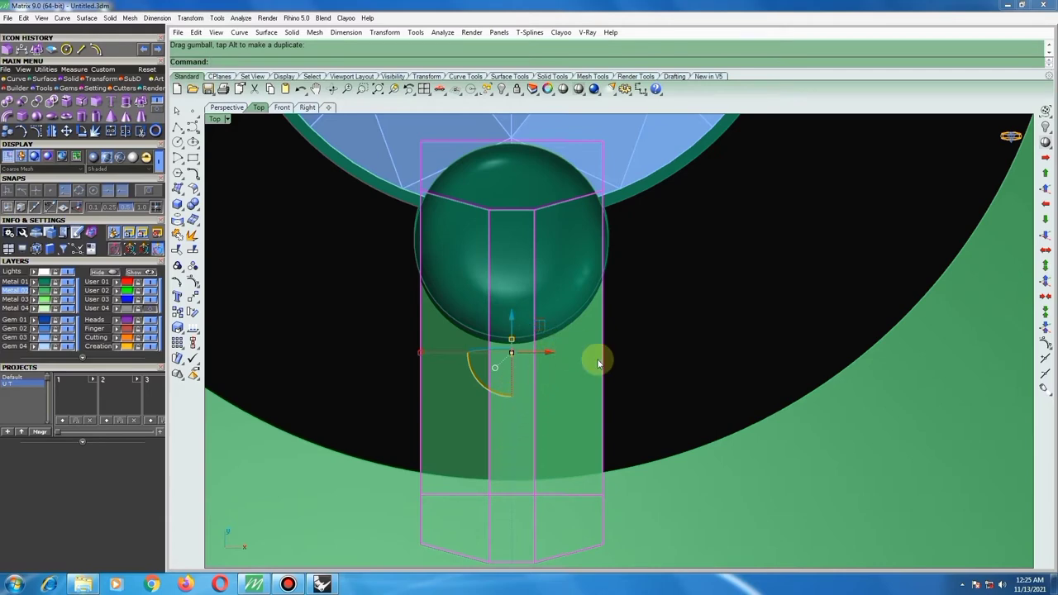
pyautogui.scroll(-3, 598, 362)
# Back in Perspective, rescale the bar lengthwise with Scale1D to span from gallery to ring.
pyautogui.click(225, 107)
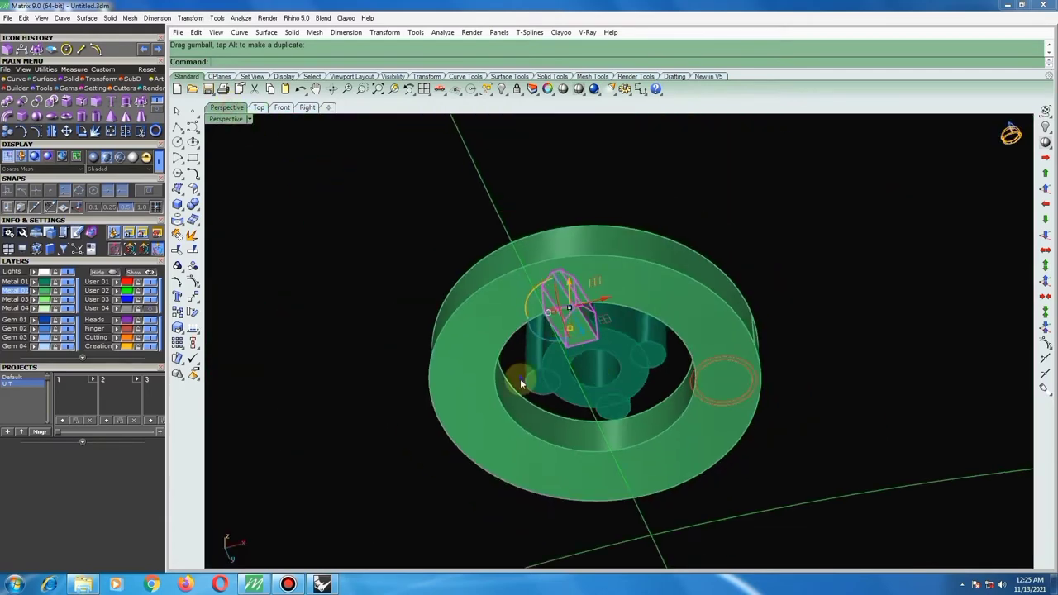
pyautogui.moveTo(522, 382)
pyautogui.mouseDown(button='right')
pyautogui.moveTo(422, 427)
pyautogui.moveTo(404, 457)
pyautogui.moveTo(504, 558)
pyautogui.moveTo(538, 122)
pyautogui.mouseUp(button='right')
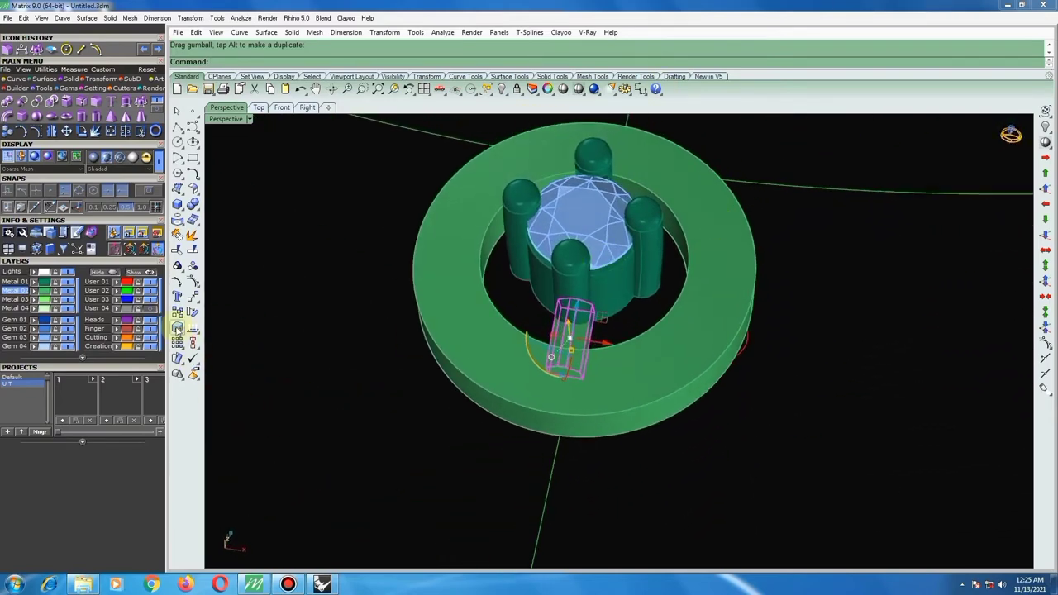
pyautogui.click(176, 328)
pyautogui.click(224, 333)
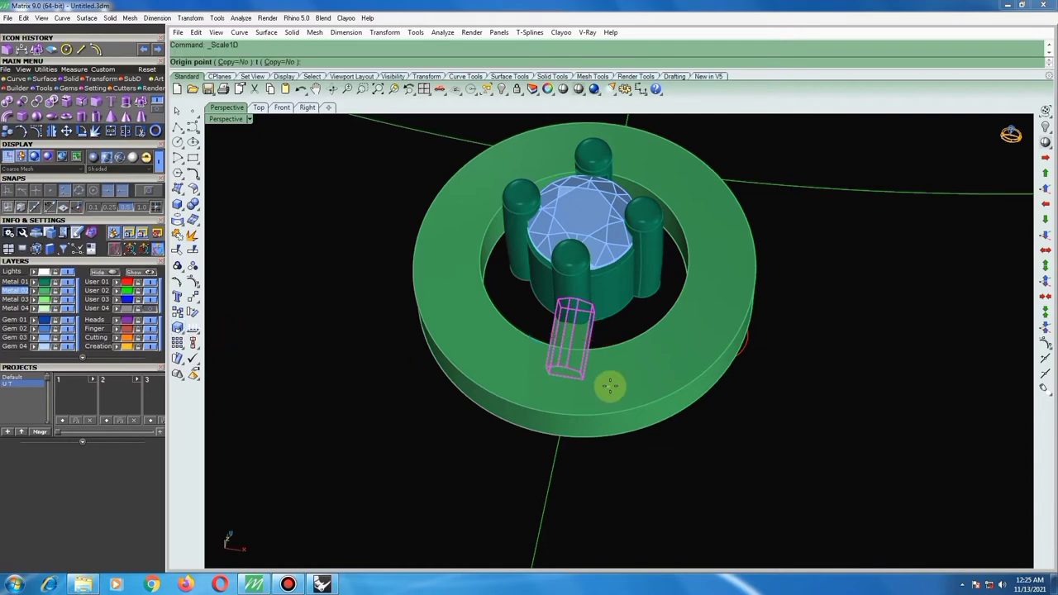
pyautogui.scroll(3, 609, 449)
pyautogui.scroll(3, 607, 337)
pyautogui.click(573, 315)
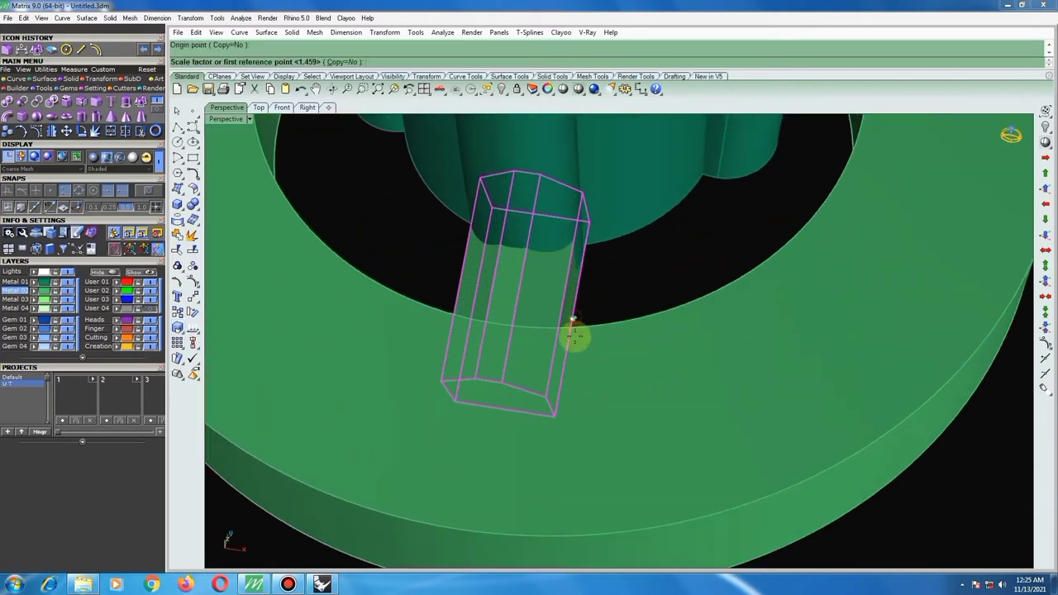
pyautogui.click(558, 420)
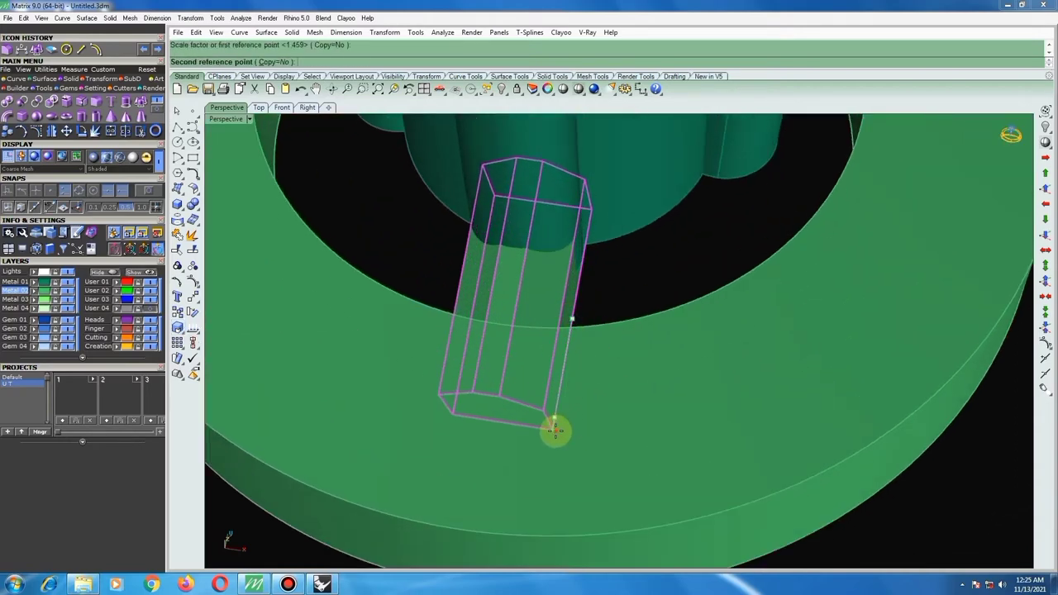
pyautogui.click(568, 292)
pyautogui.scroll(-3, 521, 214)
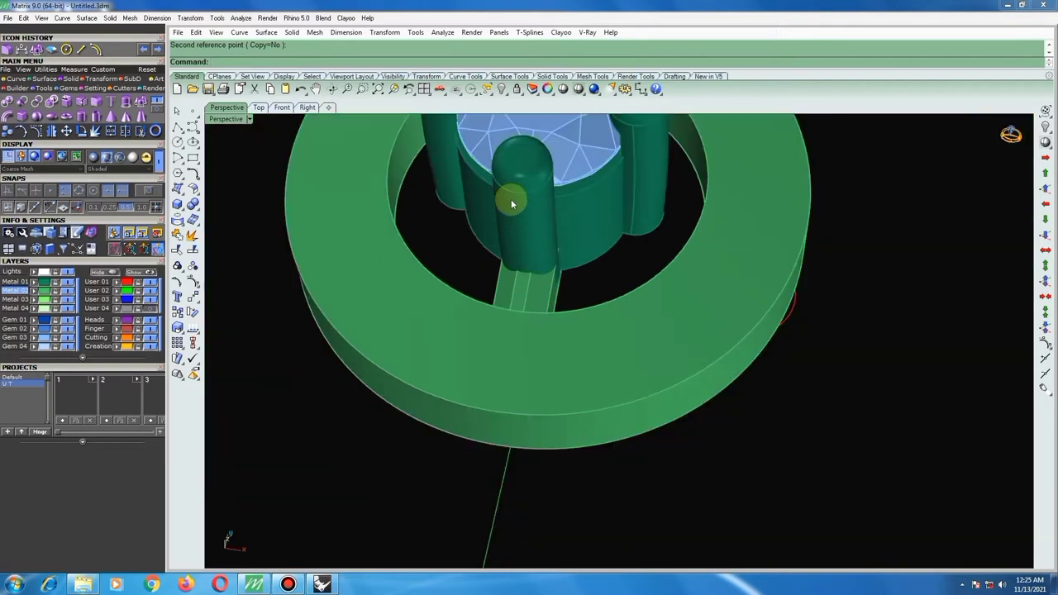
pyautogui.click(524, 308)
pyautogui.moveTo(499, 284); pyautogui.dragTo(378, 212, button='right')
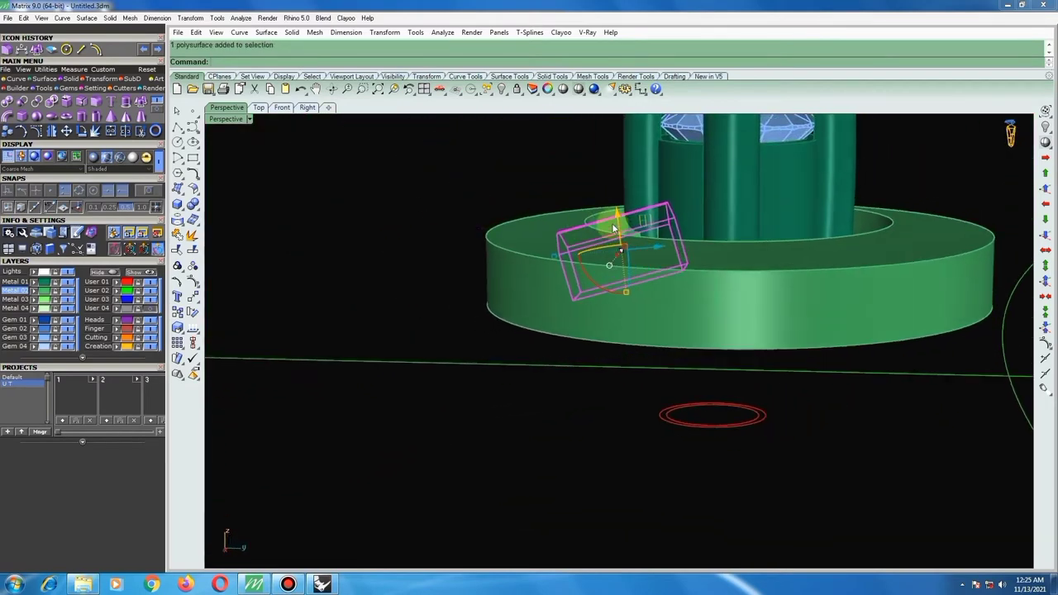
# Reselect the connecting bar and switch to the Top view to array it around the ring.
pyautogui.scroll(2, 613, 228)
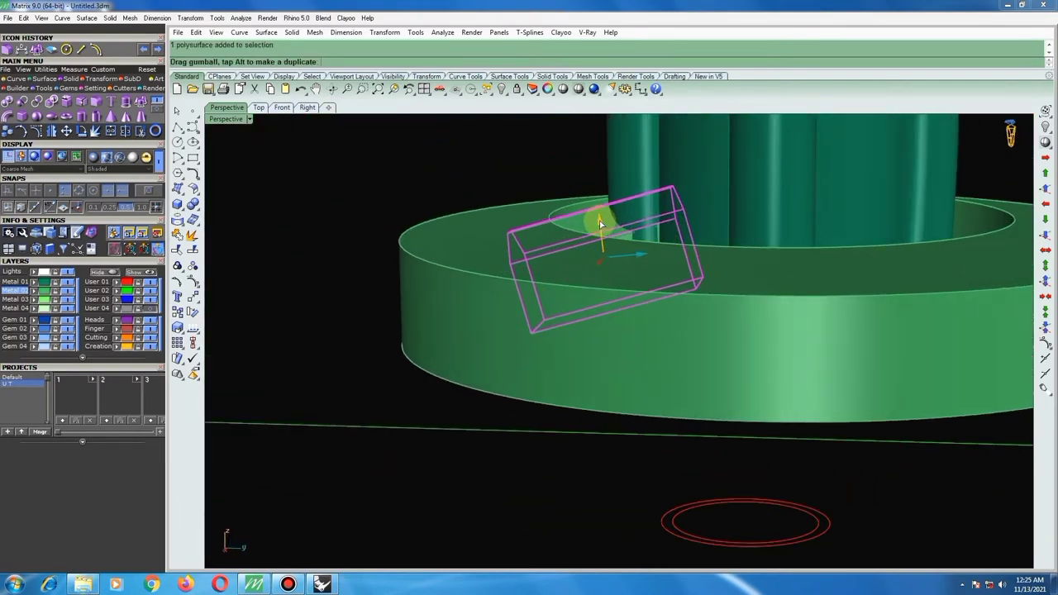
pyautogui.moveTo(600, 219); pyautogui.dragTo(525, 174)
pyautogui.moveTo(526, 173)
pyautogui.mouseDown(button='right')
pyautogui.moveTo(559, 284)
pyautogui.moveTo(540, 245)
pyautogui.moveTo(480, 241)
pyautogui.mouseUp(button='right')
pyautogui.click(653, 231)
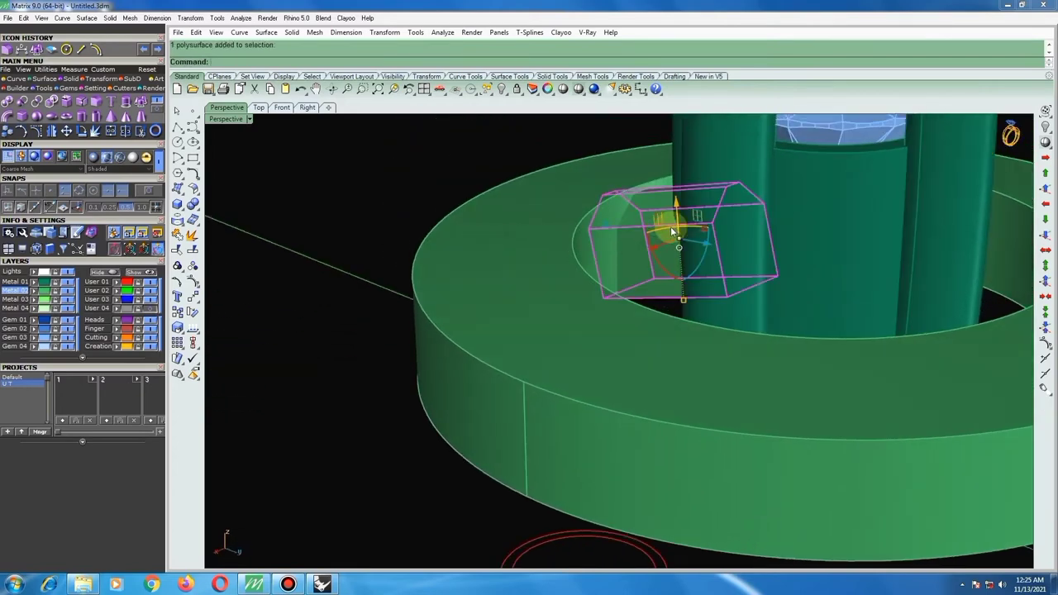
pyautogui.moveTo(620, 271); pyautogui.dragTo(599, 267, button='right')
pyautogui.scroll(2, 710, 227)
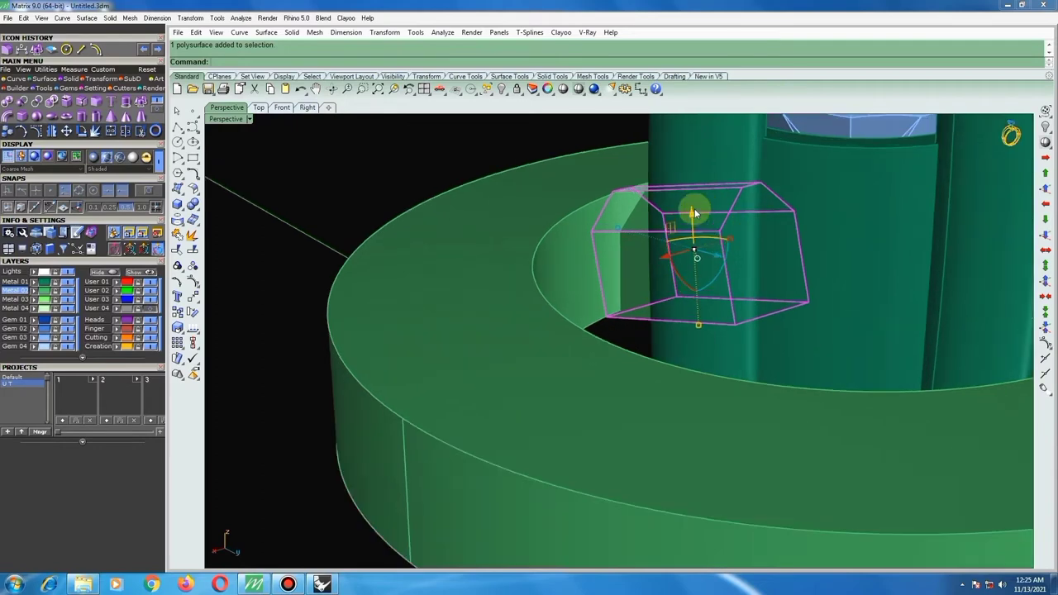
pyautogui.click(692, 210)
pyautogui.moveTo(541, 151)
pyautogui.mouseDown(button='right')
pyautogui.moveTo(550, 203)
pyautogui.moveTo(661, 239)
pyautogui.moveTo(713, 238)
pyautogui.moveTo(583, 231)
pyautogui.moveTo(603, 472)
pyautogui.moveTo(625, 418)
pyautogui.moveTo(657, 586)
pyautogui.mouseUp(button='right')
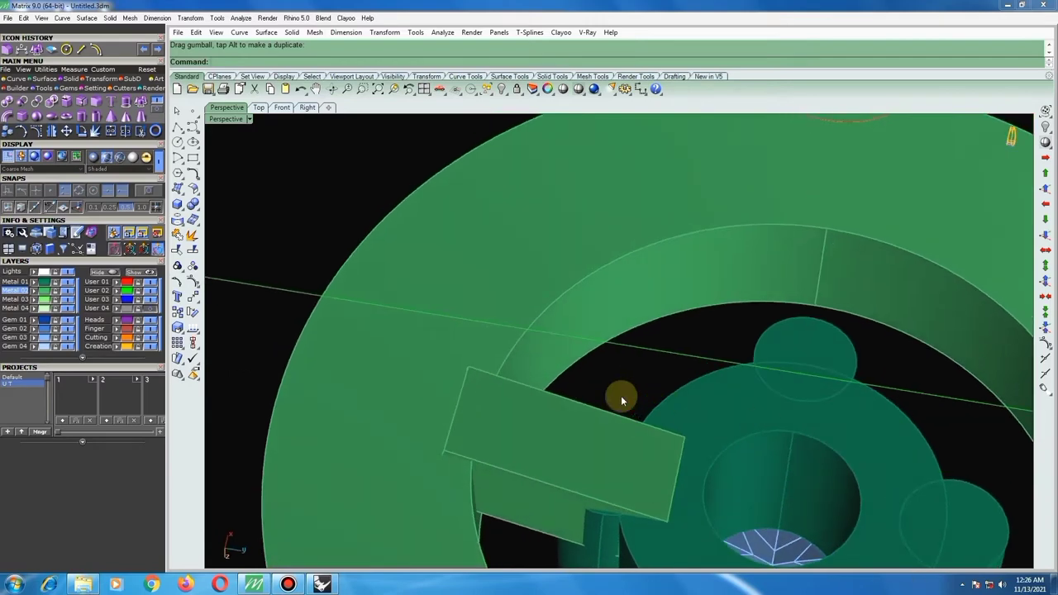
pyautogui.moveTo(604, 393)
pyautogui.mouseDown(button='right')
pyautogui.moveTo(626, 493)
pyautogui.moveTo(666, 215)
pyautogui.moveTo(751, 286)
pyautogui.moveTo(526, 362)
pyautogui.mouseUp(button='right')
pyautogui.click(526, 362)
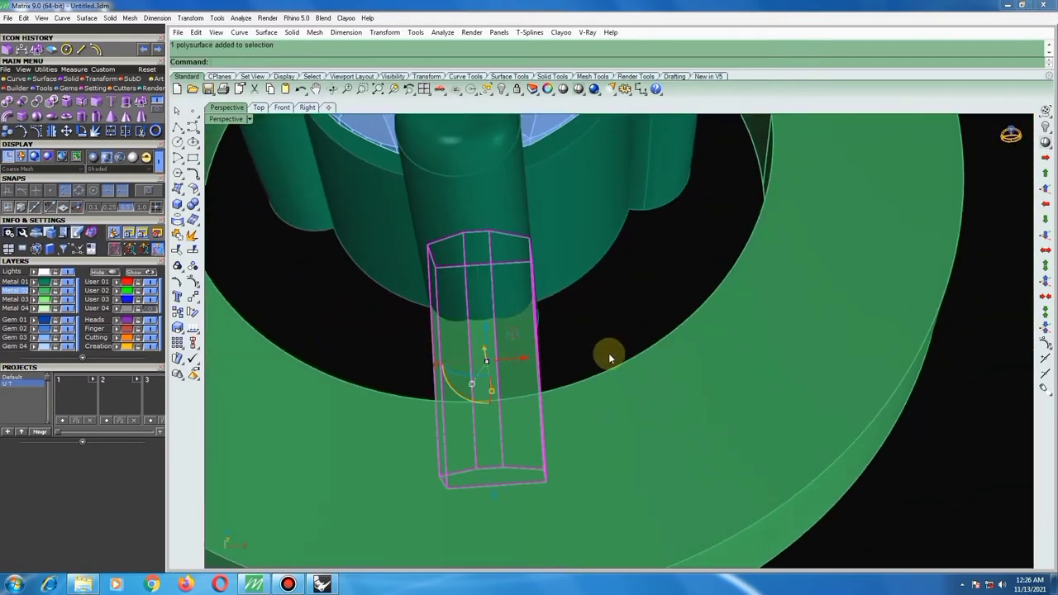
pyautogui.click(259, 107)
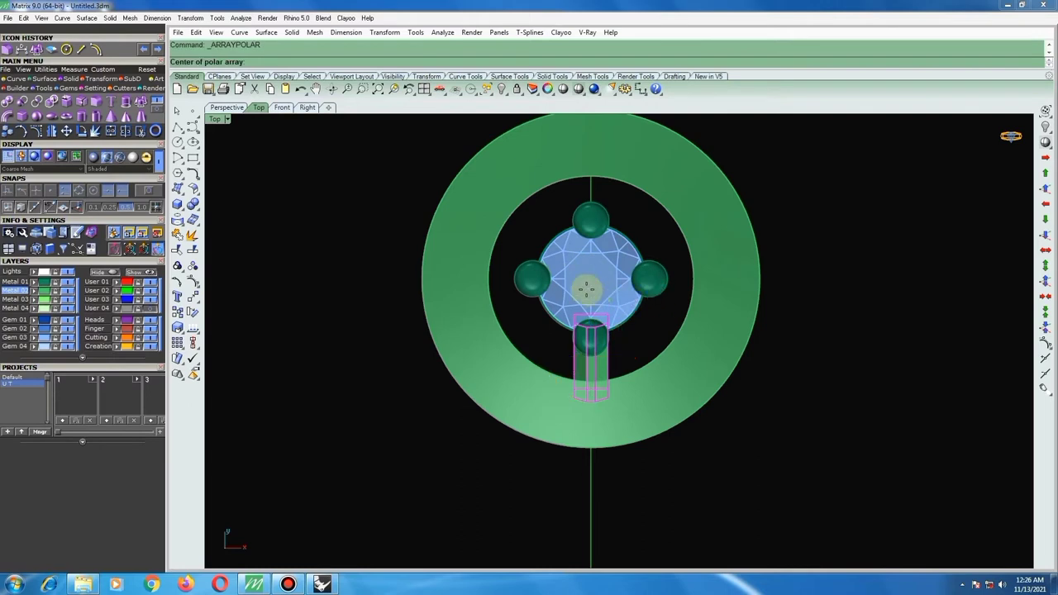
# Polar-array the prong bar 4 times around the diamond's centre over a full 360°.
pyautogui.scroll(2, 619, 297)
pyautogui.click(66, 48)
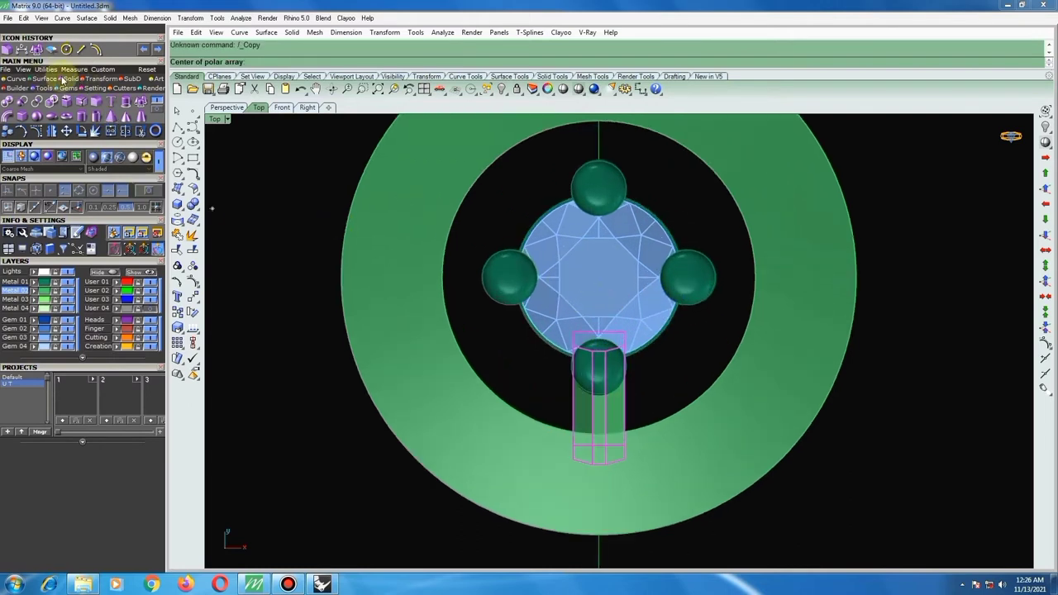
pyautogui.click(101, 79)
pyautogui.click(126, 101)
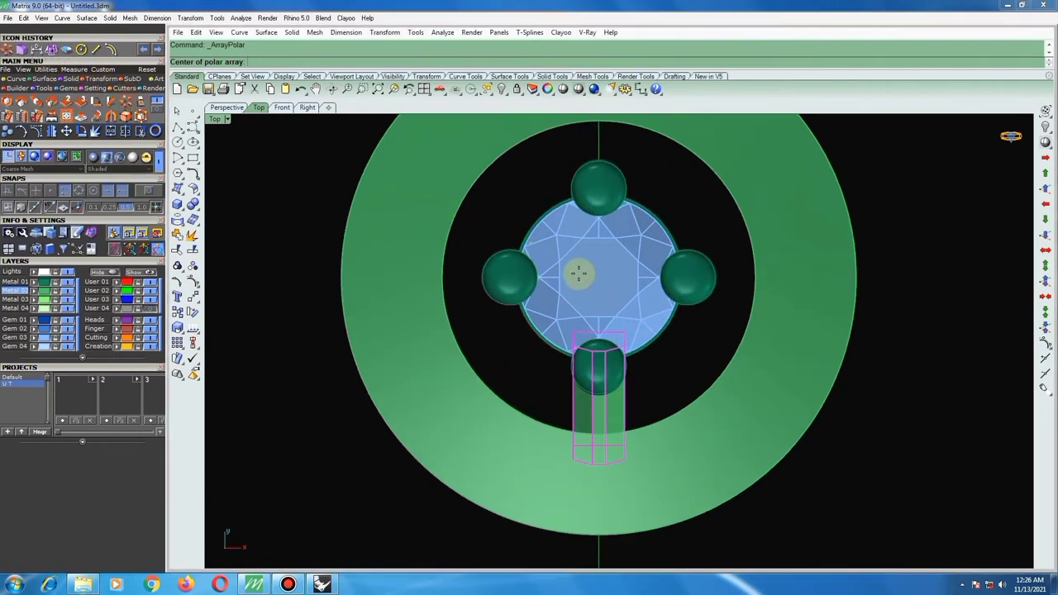
pyautogui.click(600, 284)
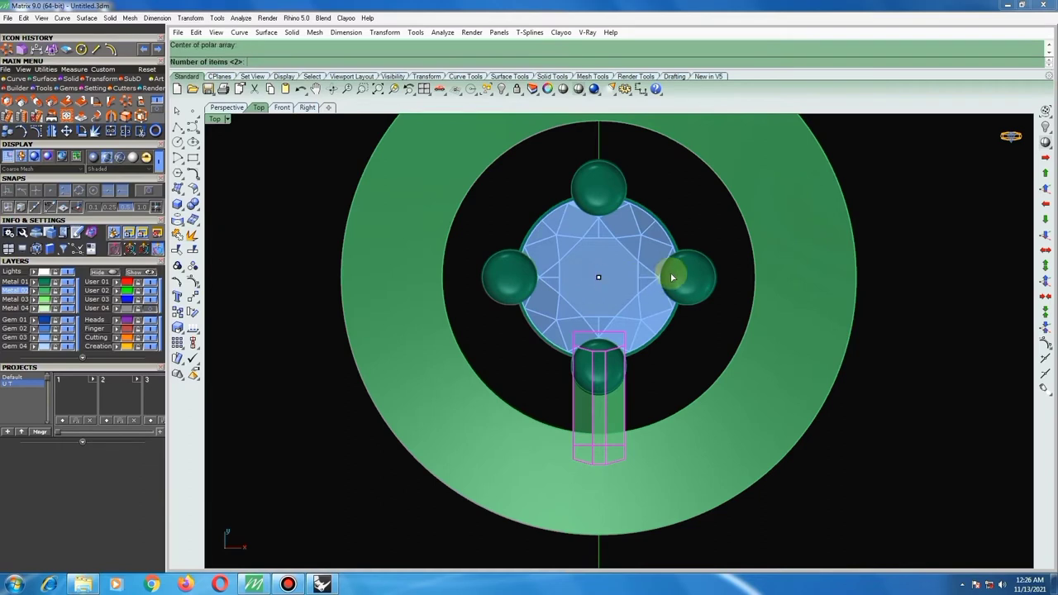
pyautogui.write('4')
pyautogui.press('Return')
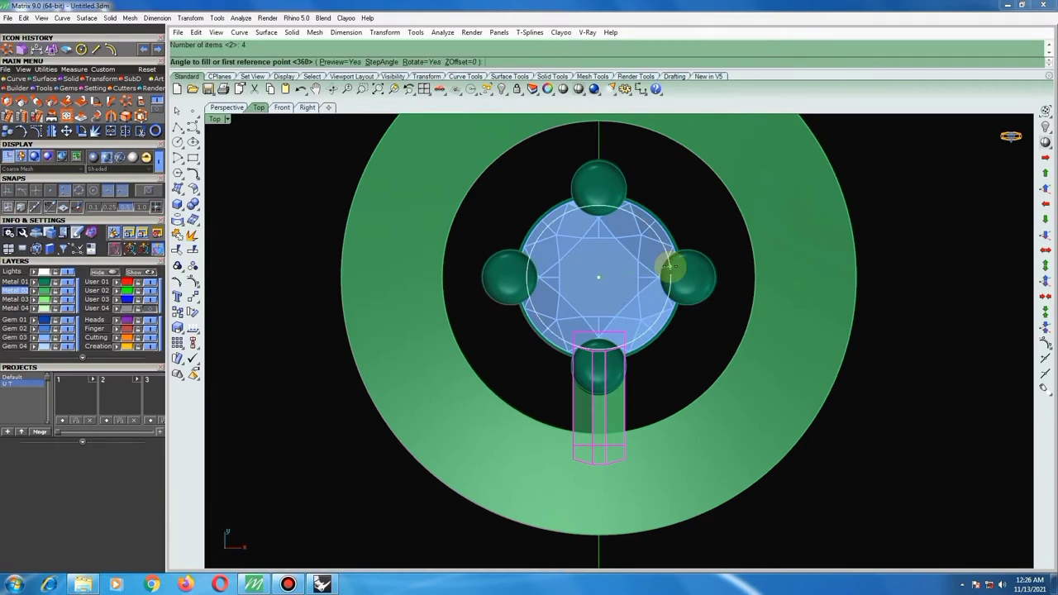
pyautogui.press('Return')
pyautogui.press('Return')
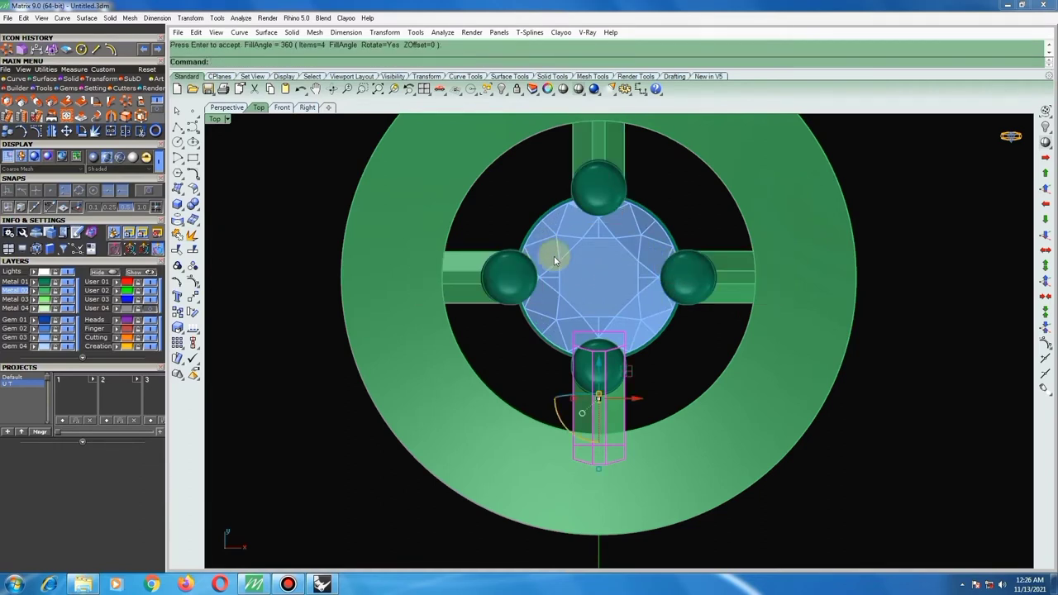
pyautogui.scroll(-2, 527, 379)
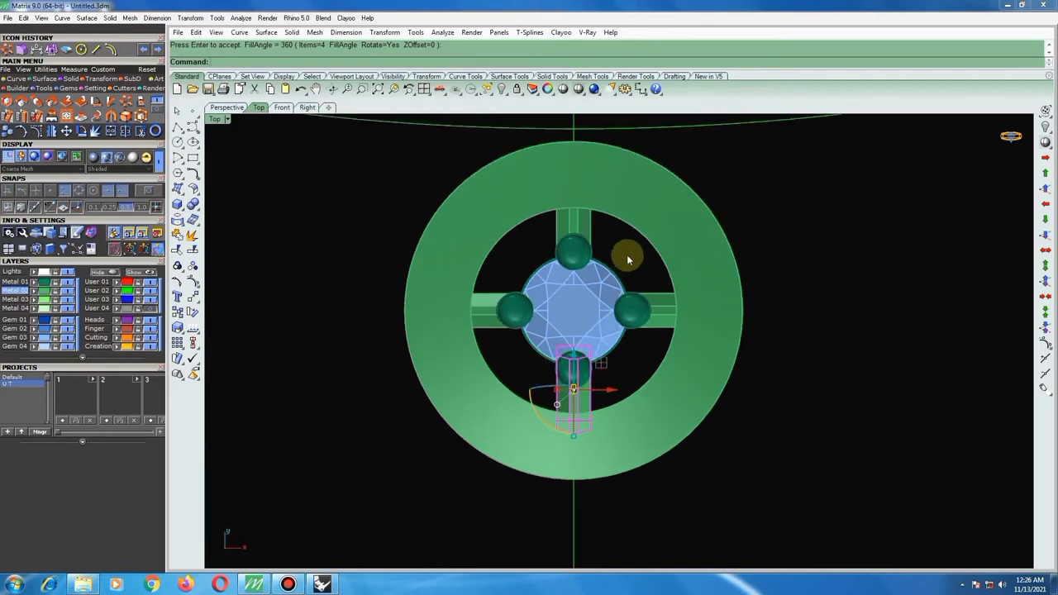
pyautogui.press('Escape')
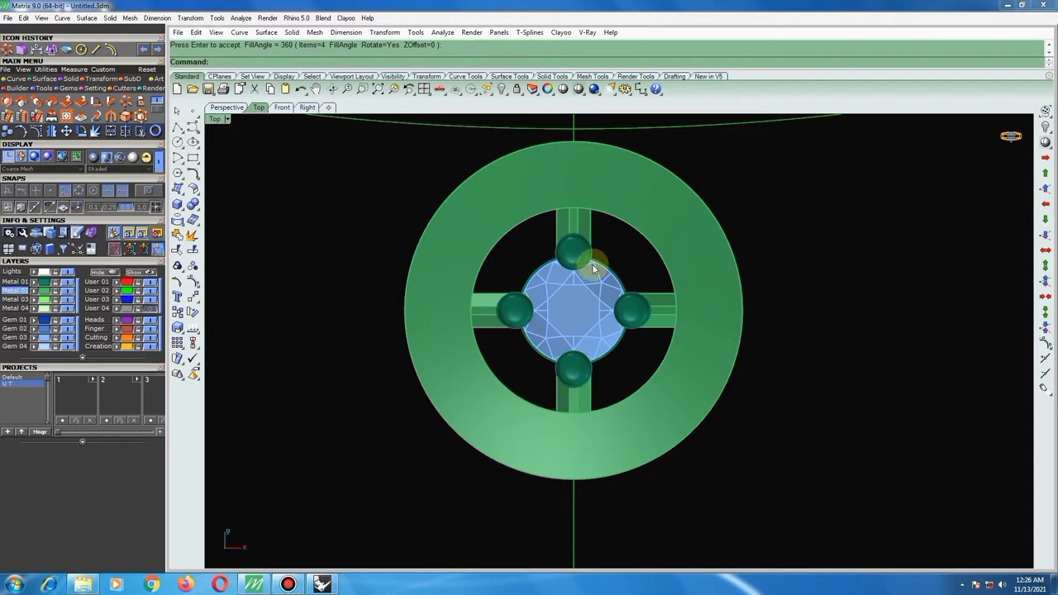
pyautogui.scroll(-1, 612, 263)
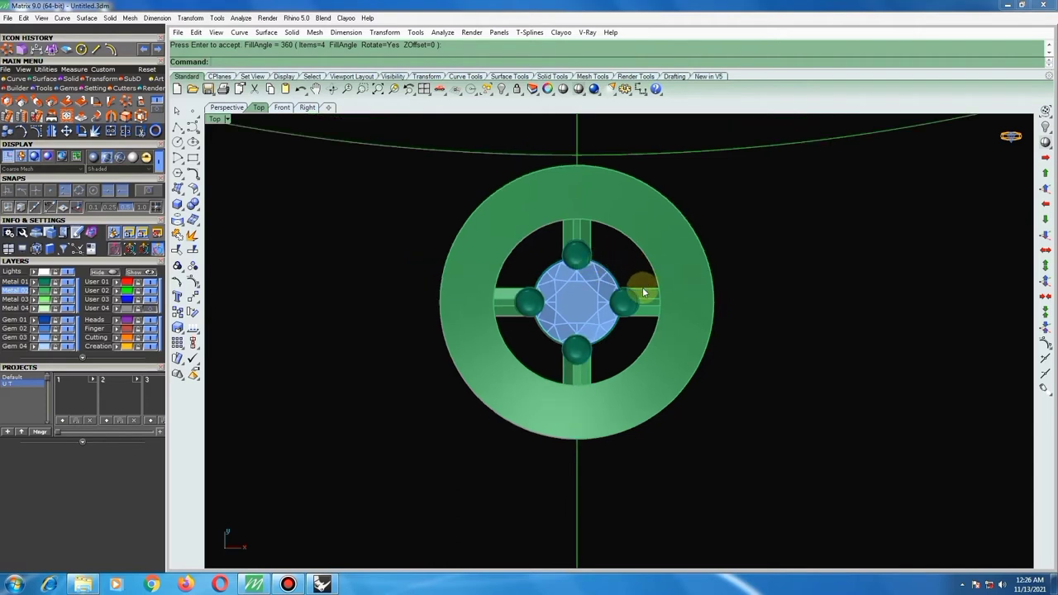
# Group the four bridging bars with the centre diamond and its prongs.
pyautogui.click(641, 295)
pyautogui.keyDown('shift'); pyautogui.click(577, 234); pyautogui.keyUp('shift')
pyautogui.keyDown('shift'); pyautogui.click(503, 305); pyautogui.keyUp('shift')
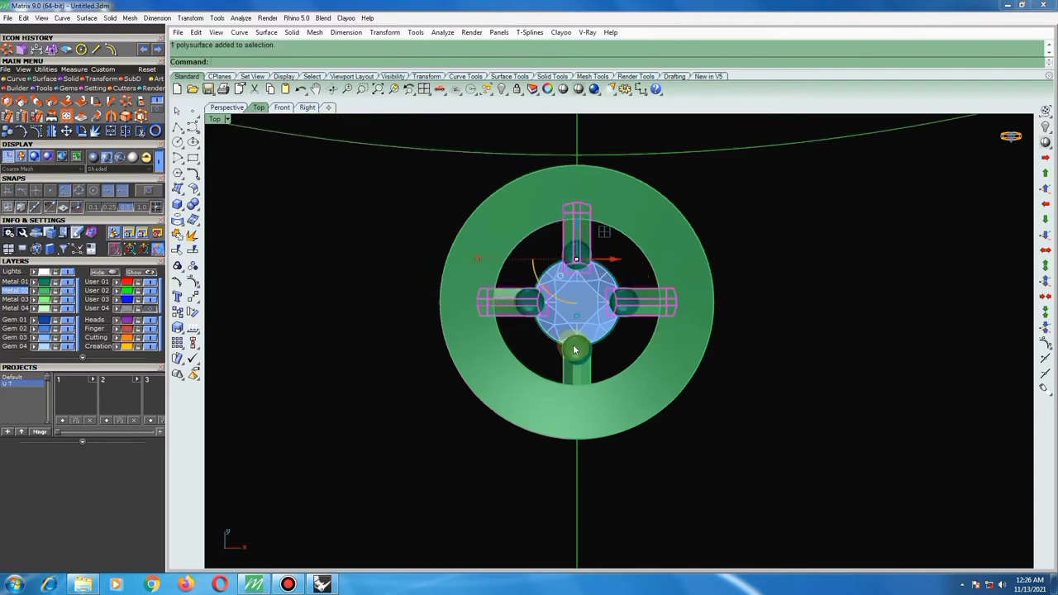
pyautogui.keyDown('shift'); pyautogui.click(578, 366); pyautogui.keyUp('shift')
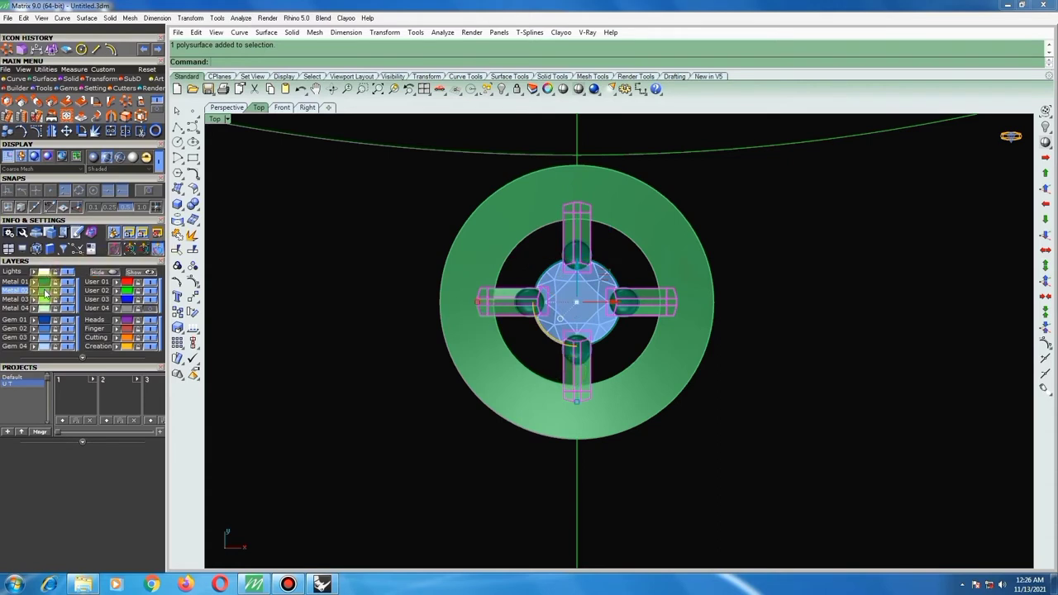
pyautogui.keyDown('shift'); pyautogui.click(556, 289); pyautogui.keyUp('shift')
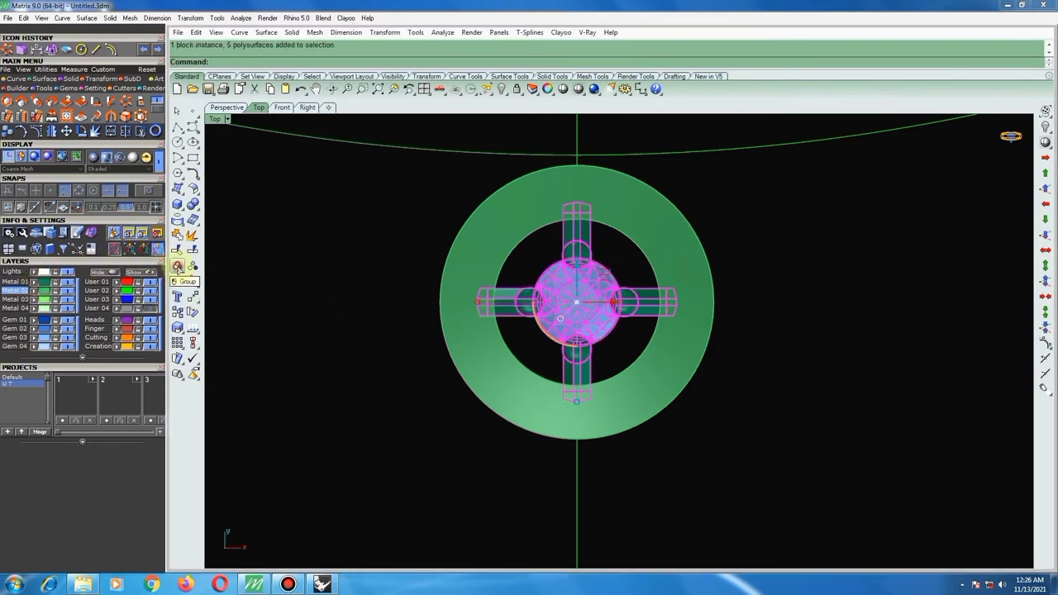
pyautogui.click(177, 266)
pyautogui.click(340, 221)
# Select the green ring band.
pyautogui.scroll(-3, 521, 263)
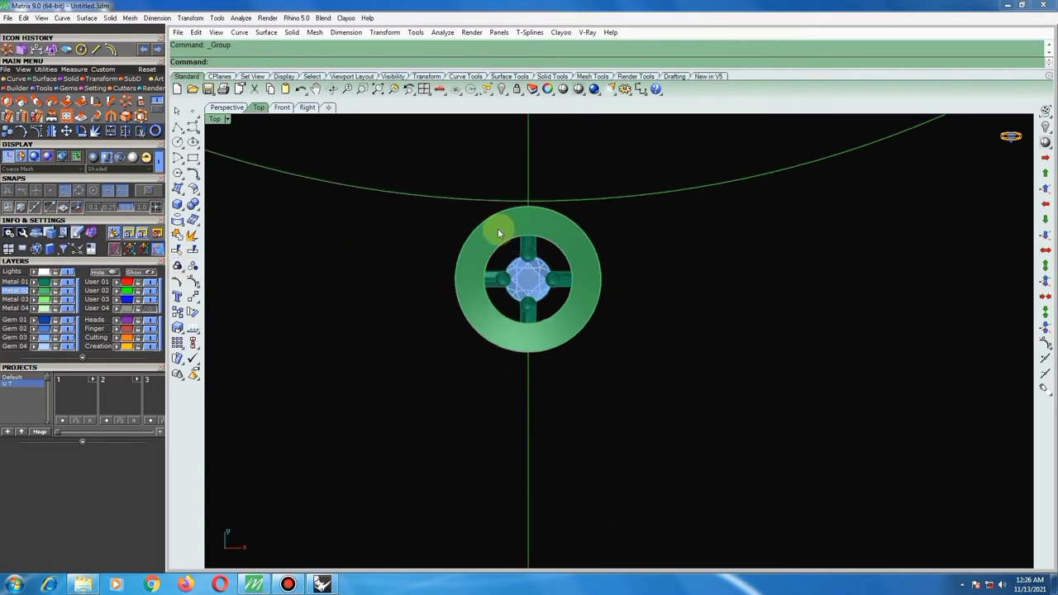
pyautogui.scroll(2, 498, 233)
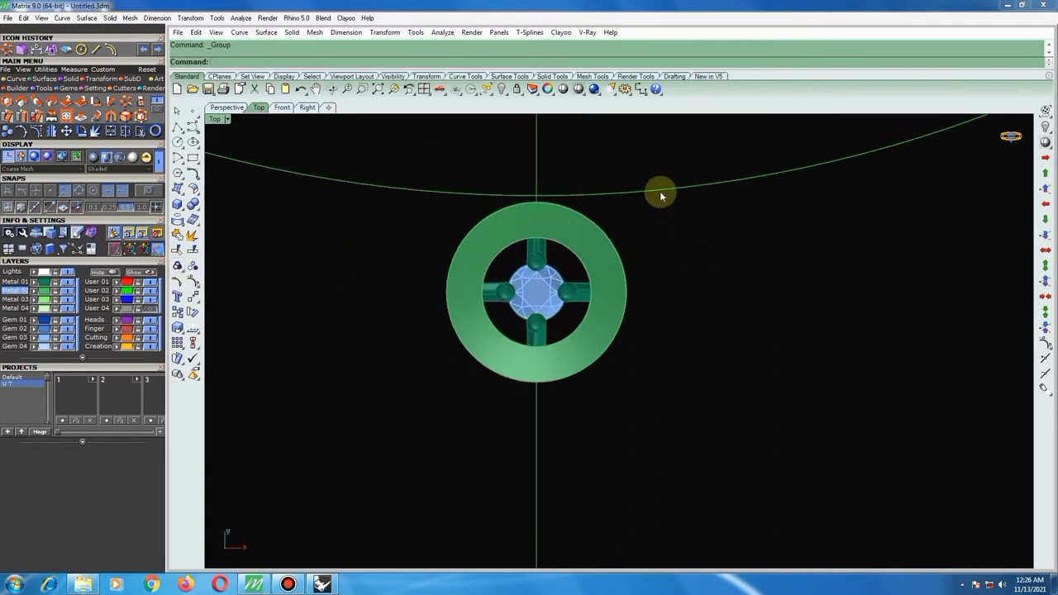
pyautogui.moveTo(658, 327); pyautogui.dragTo(651, 329, button='right')
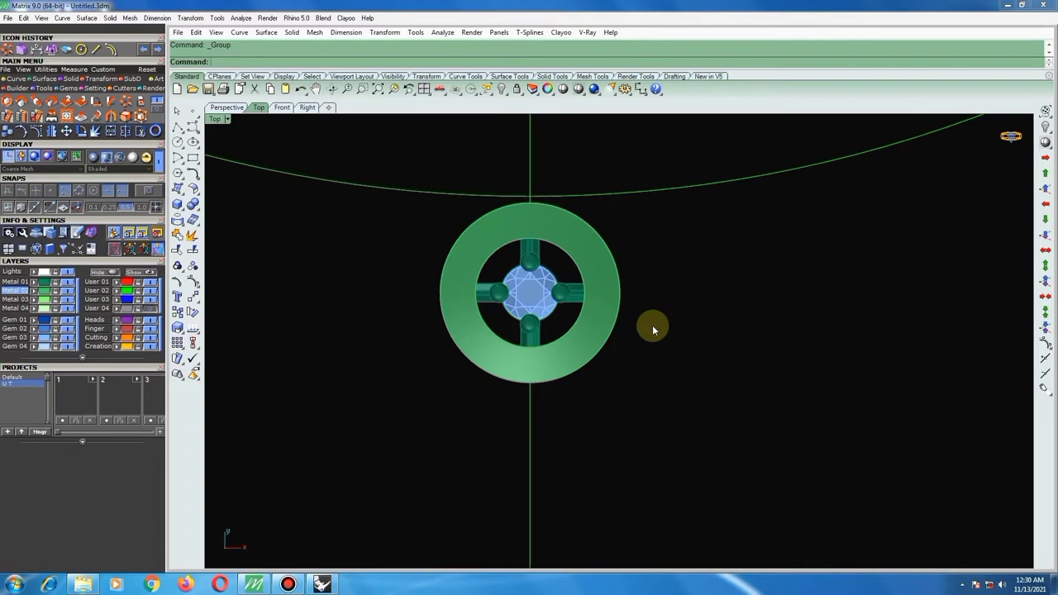
pyautogui.click(612, 318)
pyautogui.scroll(2, 533, 281)
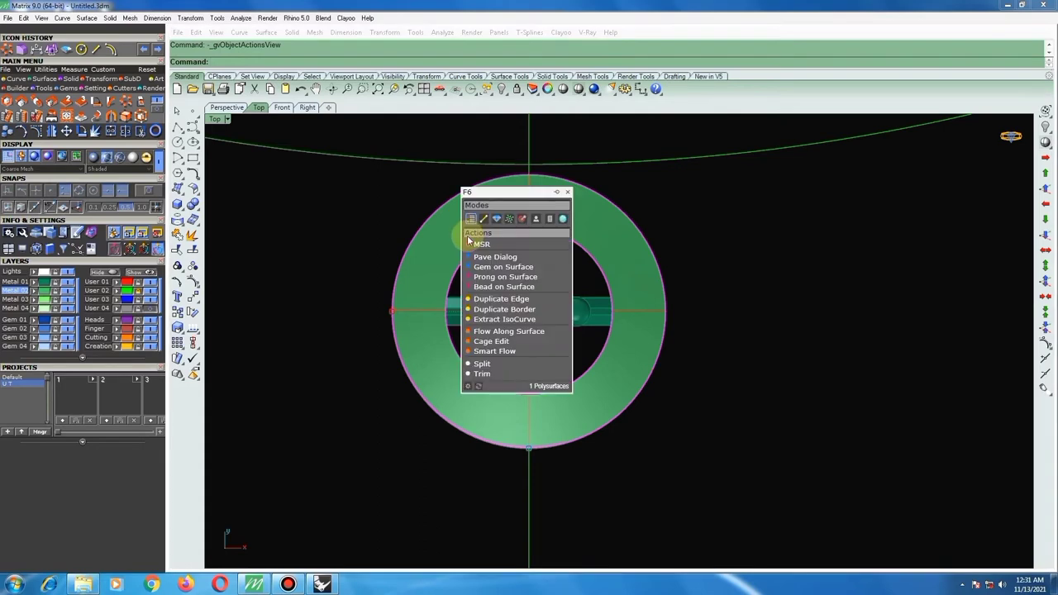
# Start Gem on Surface on the ring with Info off and stone spacing 0.15.
pyautogui.click(497, 267)
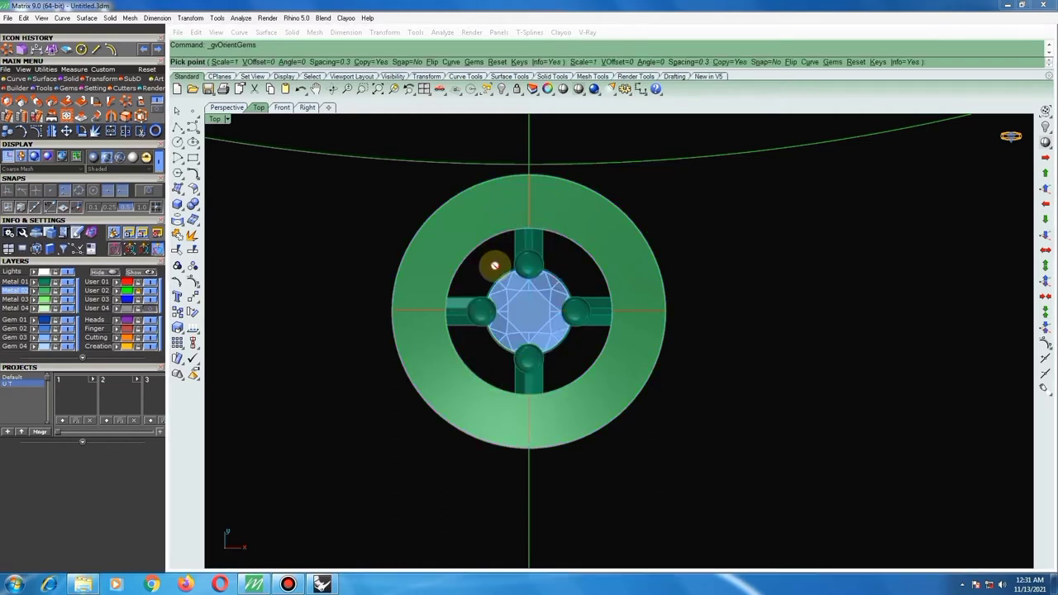
pyautogui.moveTo(529, 429); pyautogui.dragTo(519, 385, button='right')
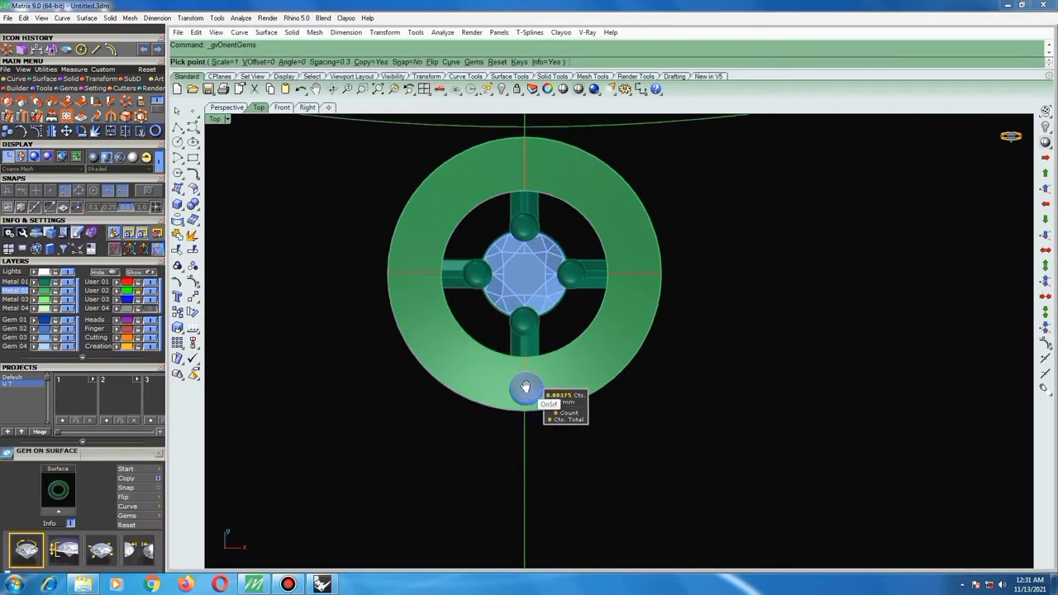
pyautogui.click(521, 357)
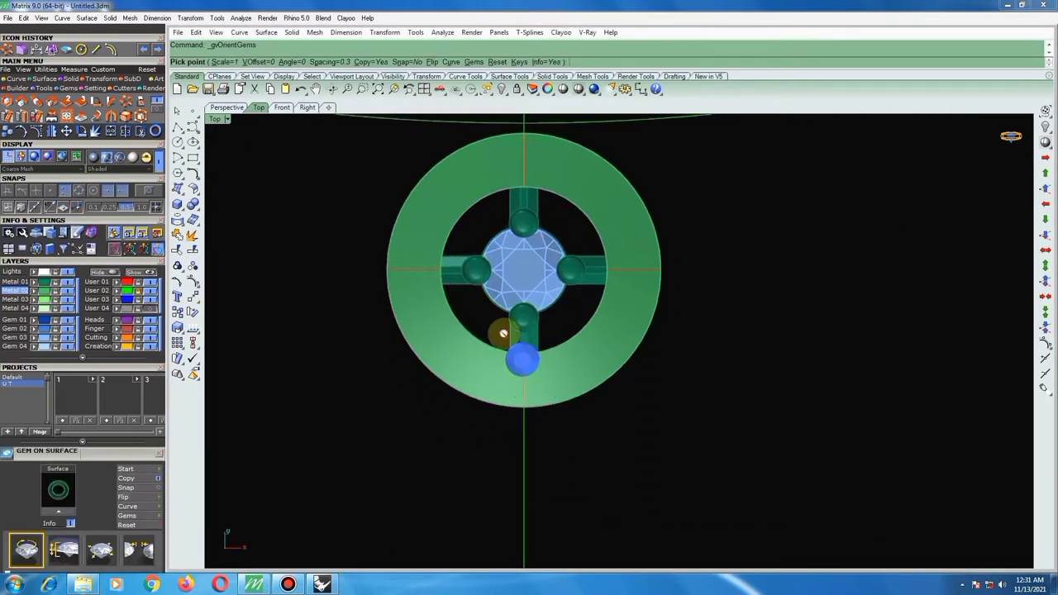
pyautogui.click(546, 62)
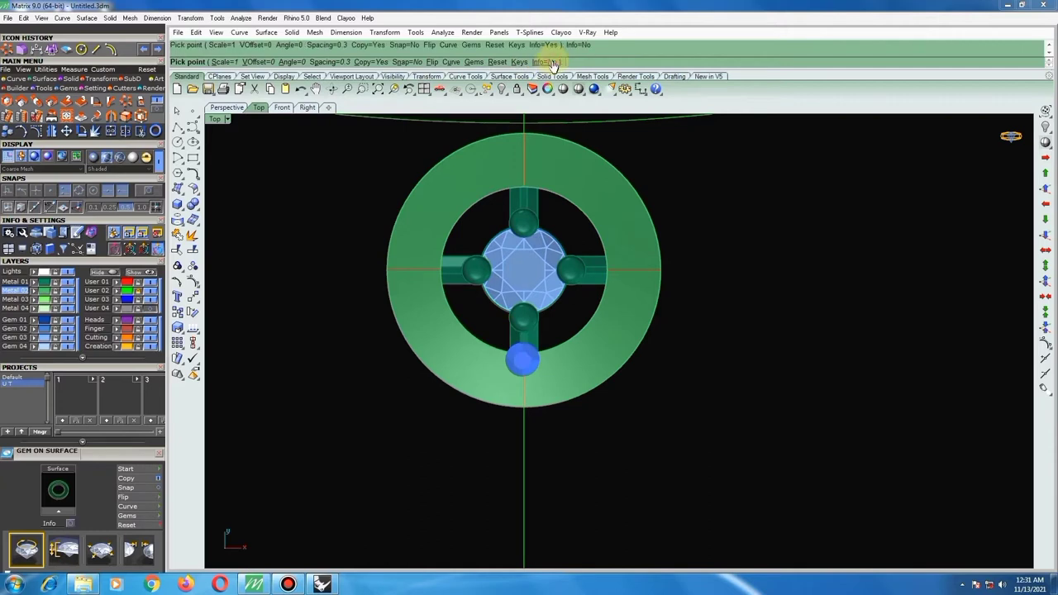
pyautogui.click(339, 63)
pyautogui.write('15')
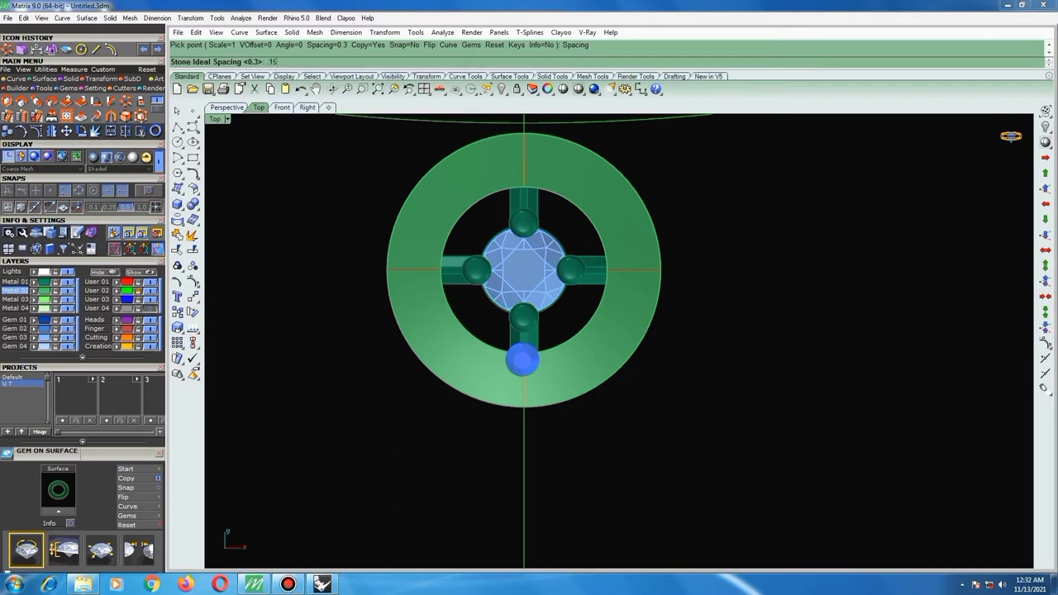
pyautogui.write('.15')
pyautogui.press('Return')
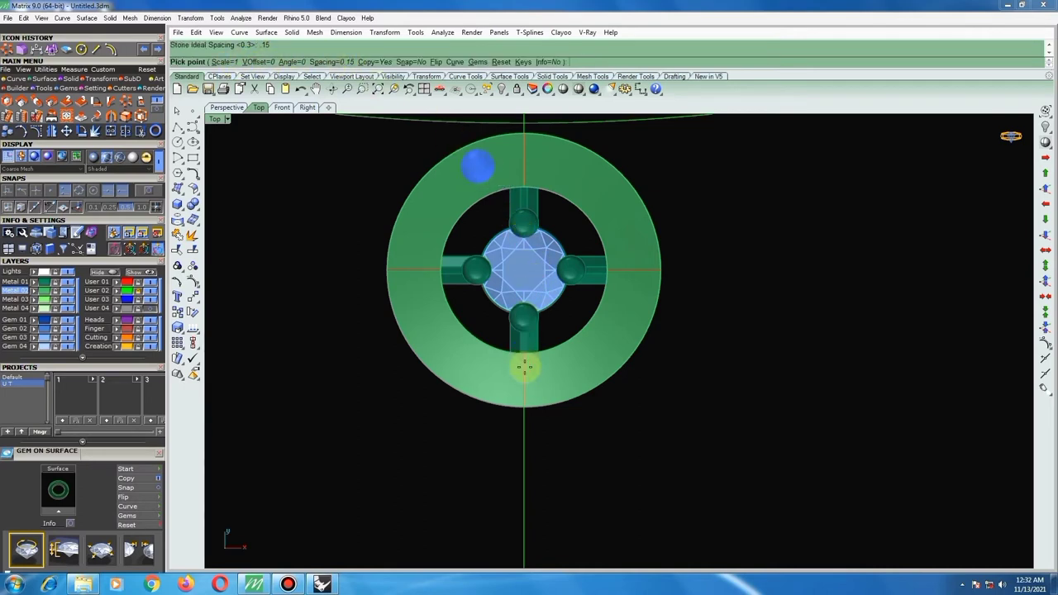
# Set gem scale to 1.3 and place the round diamond at the ring's bottom.
pyautogui.scroll(2, 519, 397)
pyautogui.scroll(3, 519, 413)
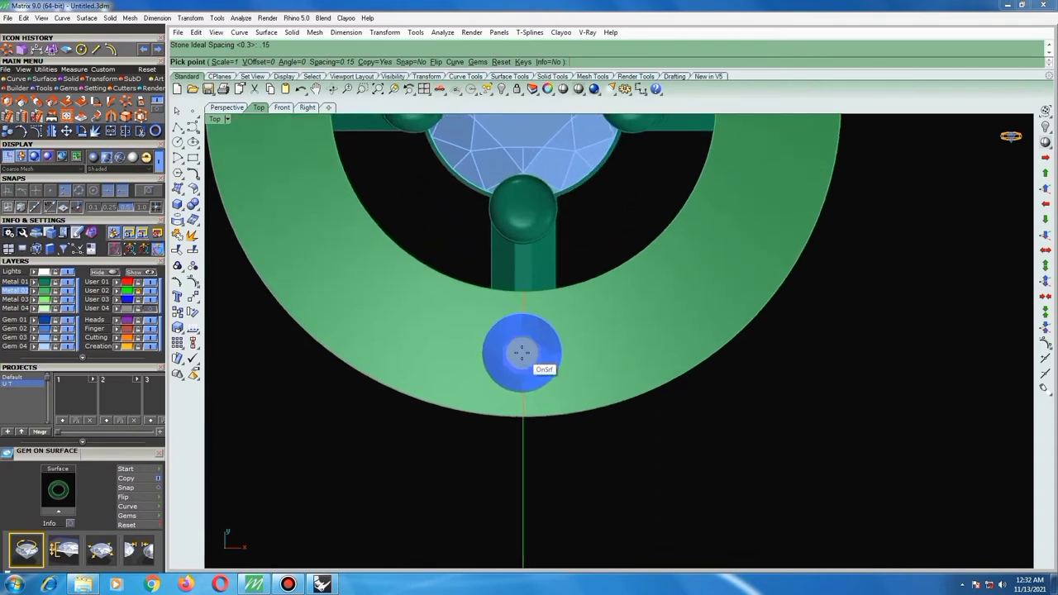
pyautogui.click(228, 63)
pyautogui.write('1.3')
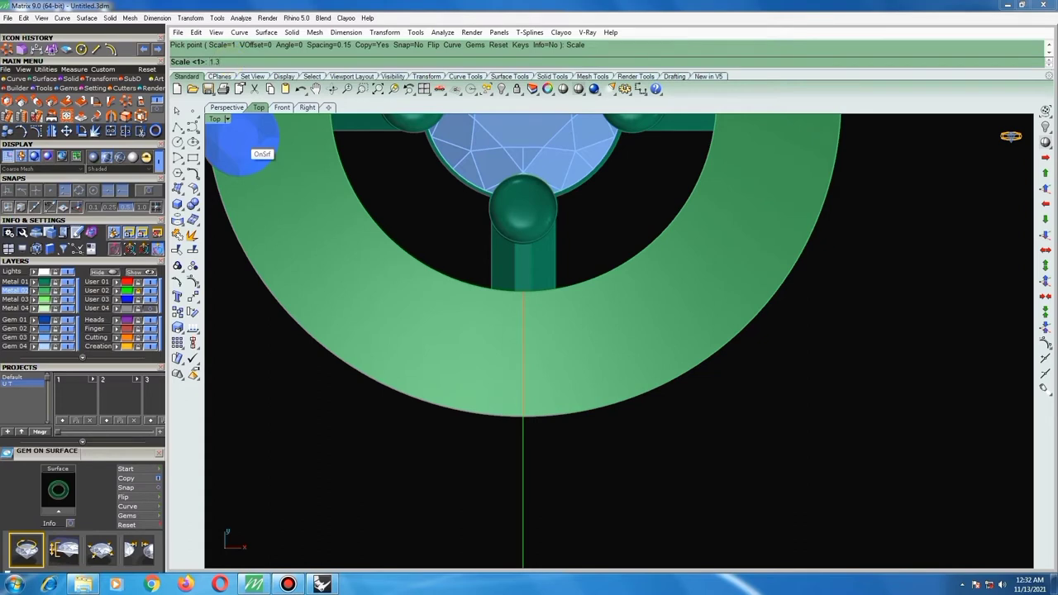
pyautogui.press('Return')
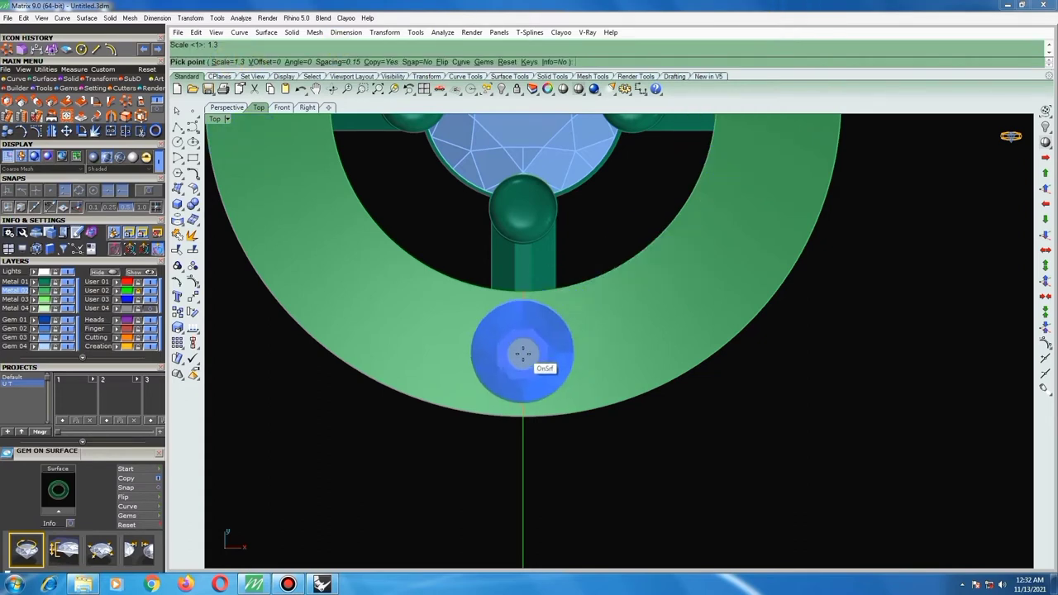
pyautogui.scroll(3, 522, 354)
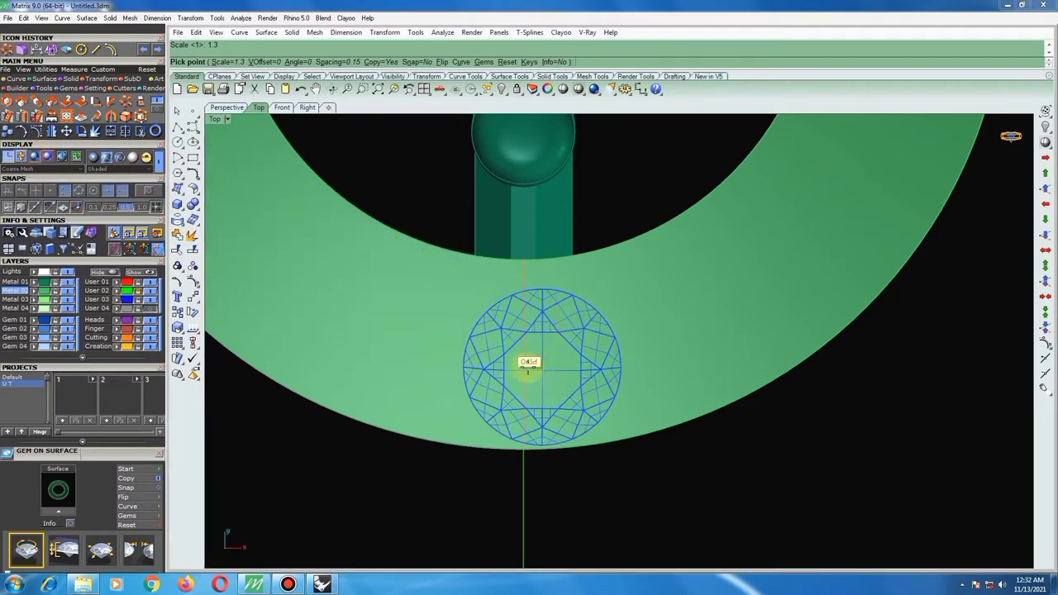
pyautogui.scroll(2, 524, 429)
pyautogui.scroll(1, 537, 351)
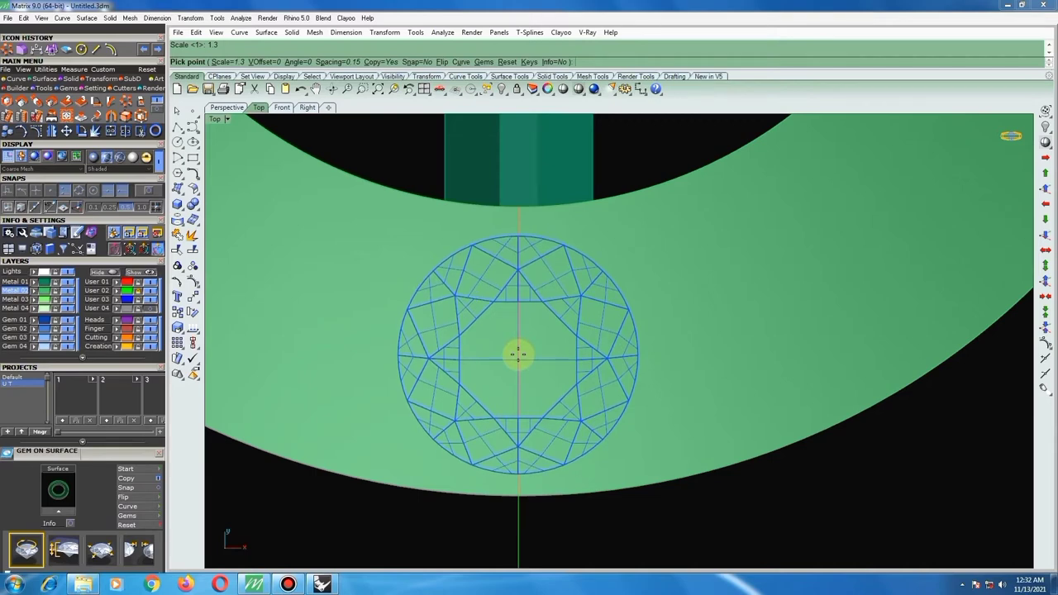
pyautogui.click(518, 356)
pyautogui.scroll(-1, 478, 359)
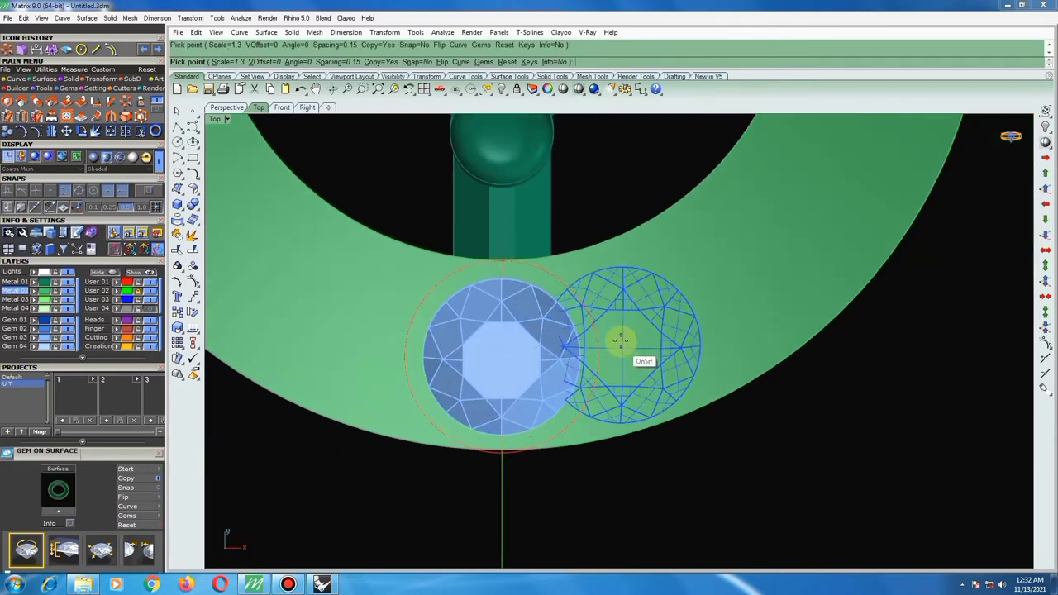
# Polar-array the gem 14 times around the ring's centre over 360°.
pyautogui.scroll(1, 560, 271)
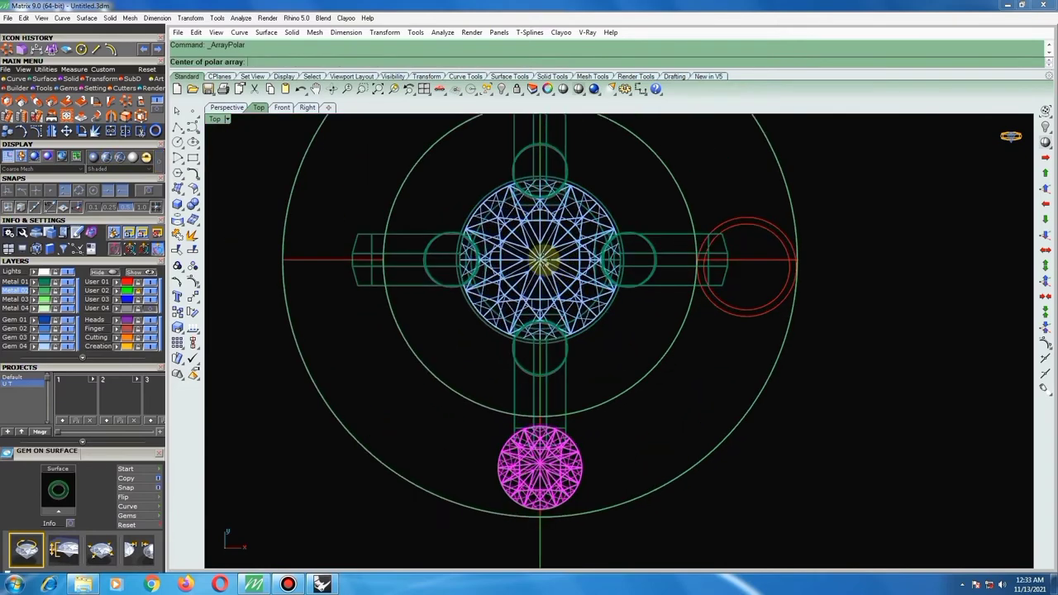
pyautogui.click(540, 261)
pyautogui.scroll(-2, 451, 326)
pyautogui.write('14')
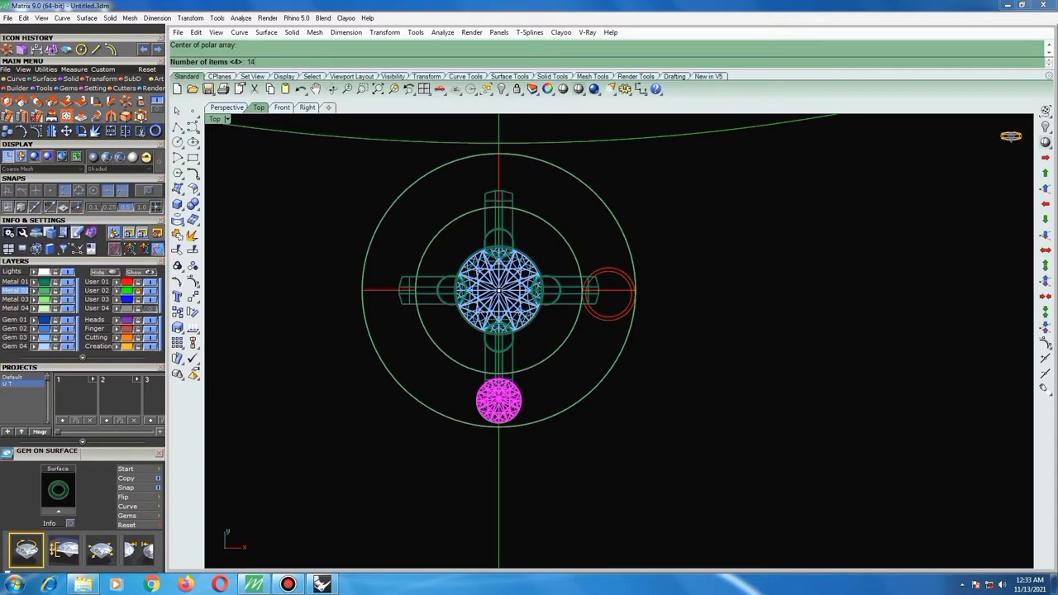
pyautogui.press('Return')
pyautogui.press('Return')
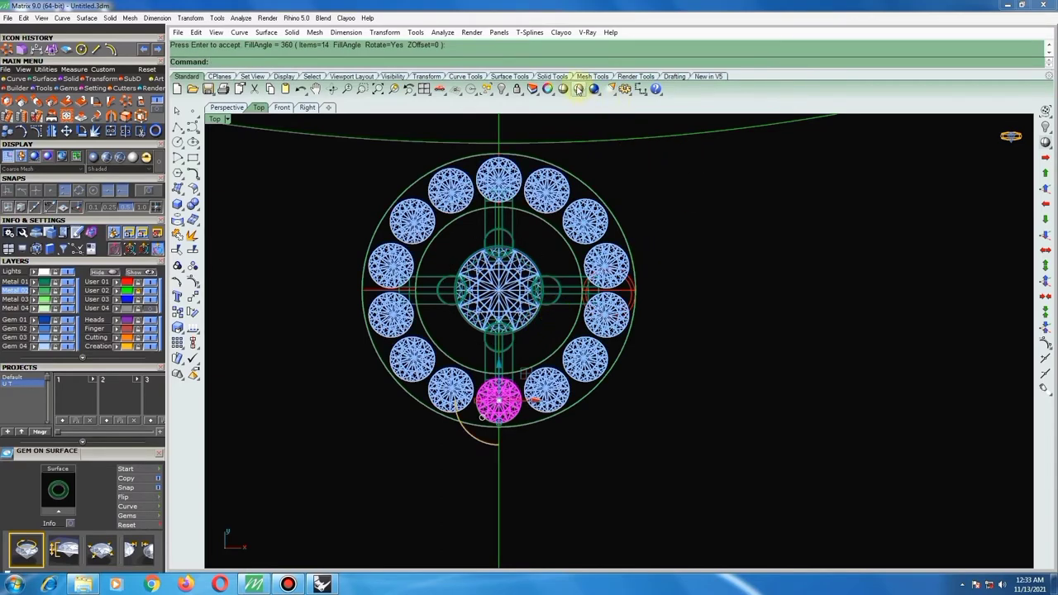
# Switch the viewport to Shaded display.
pyautogui.click(579, 88)
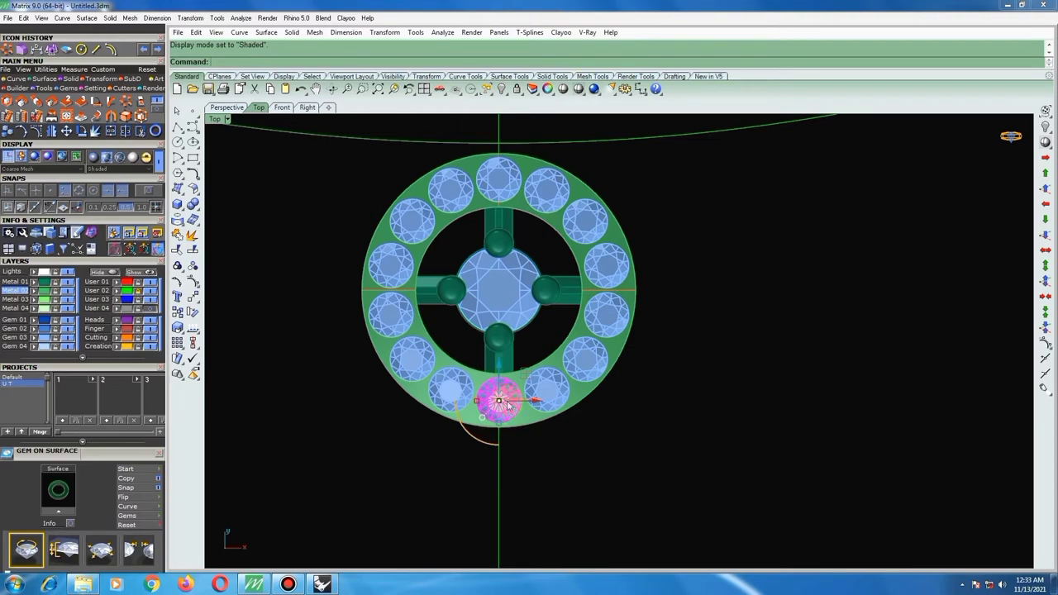
pyautogui.scroll(2, 541, 406)
pyautogui.scroll(2, 546, 407)
pyautogui.scroll(2, 510, 396)
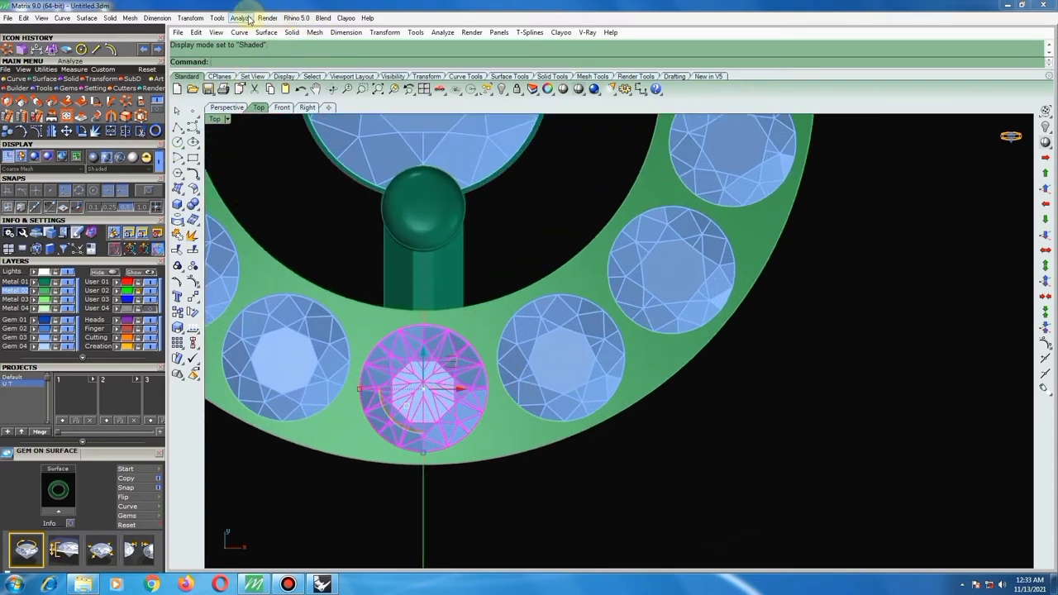
# Measure the distance between two neighbouring gem edges, reading about 0.146 mm.
pyautogui.click(241, 17)
pyautogui.click(263, 145)
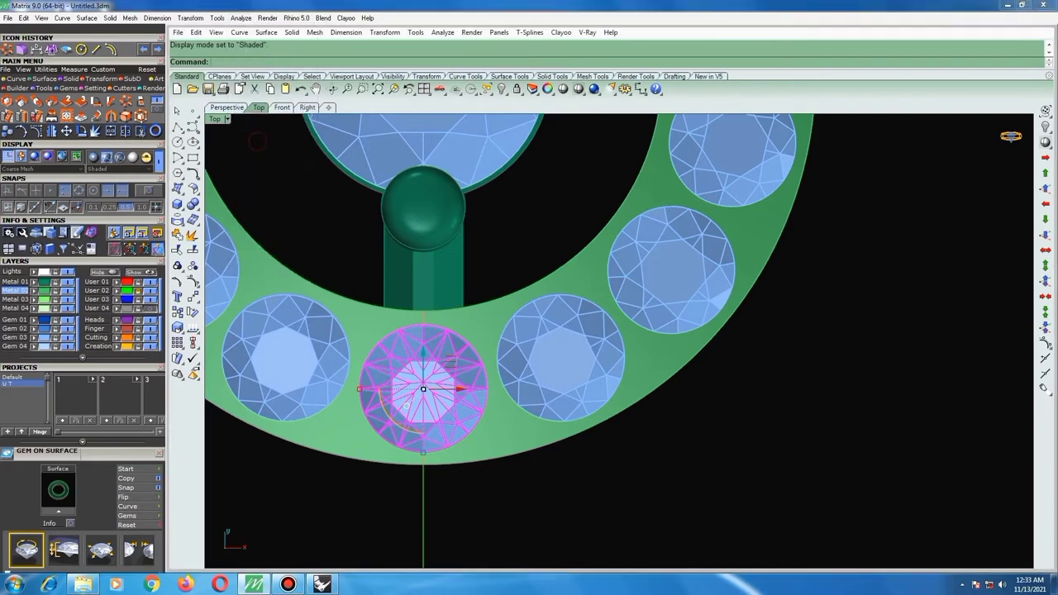
pyautogui.scroll(2, 485, 382)
pyautogui.click(486, 382)
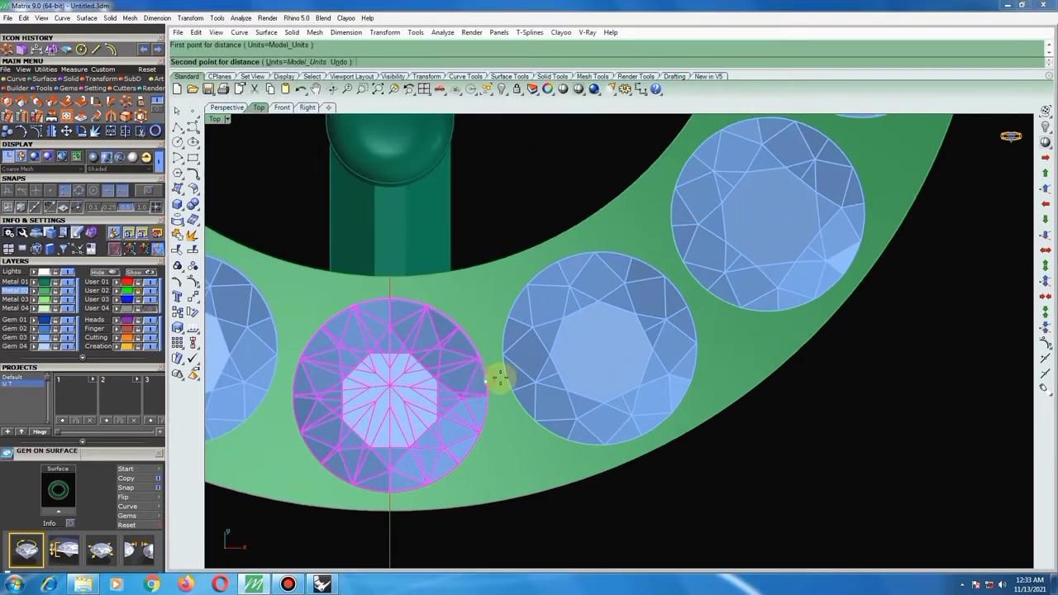
pyautogui.click(501, 379)
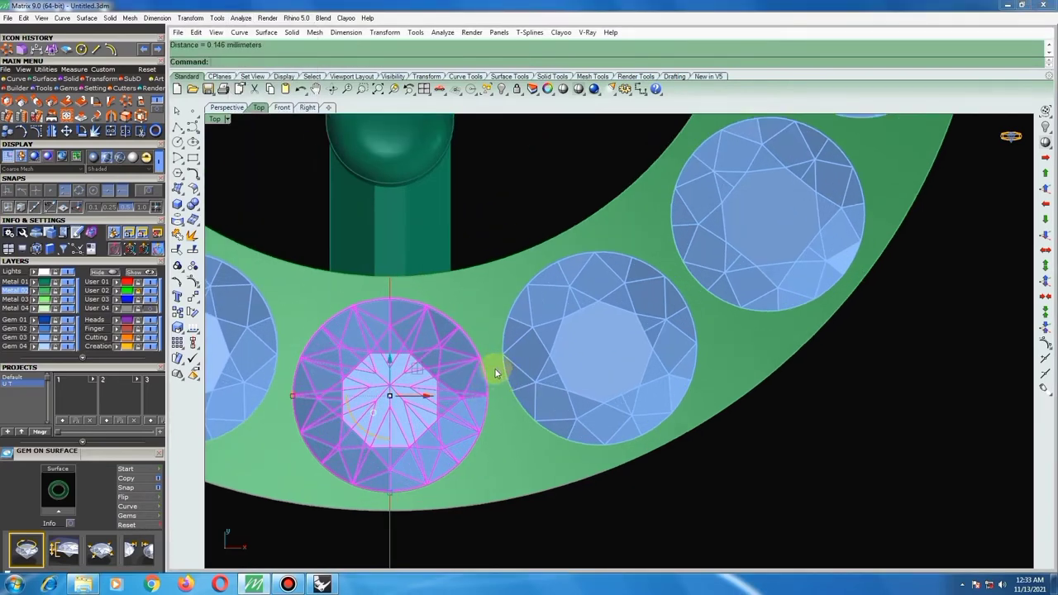
pyautogui.scroll(-3, 503, 377)
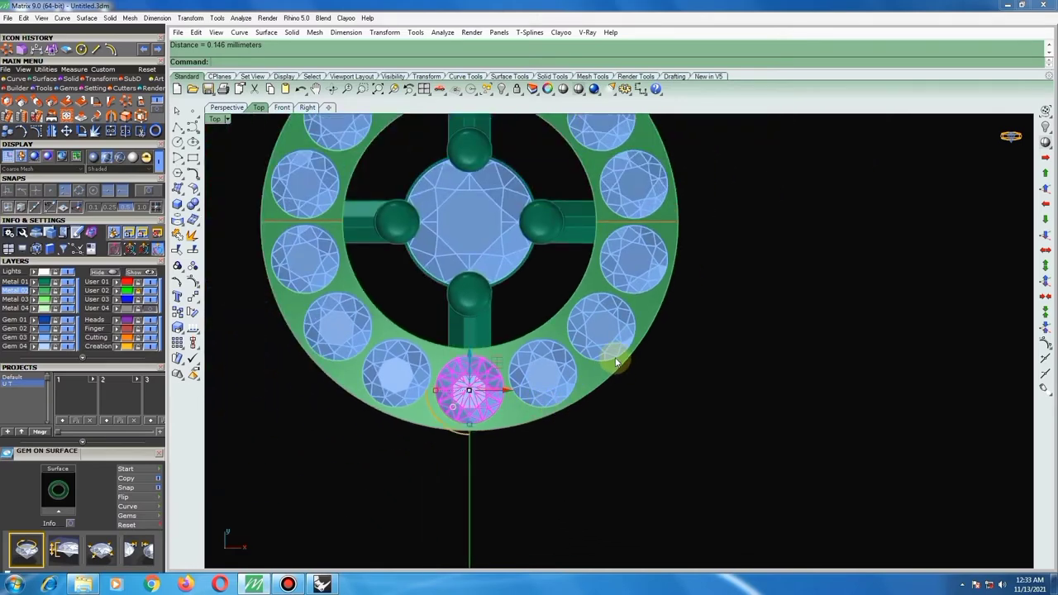
# Repeat the distance measurement on another gem pair, reading 0.143 mm.
pyautogui.rightClick(579, 355)
pyautogui.scroll(3, 572, 356)
pyautogui.scroll(4, 571, 356)
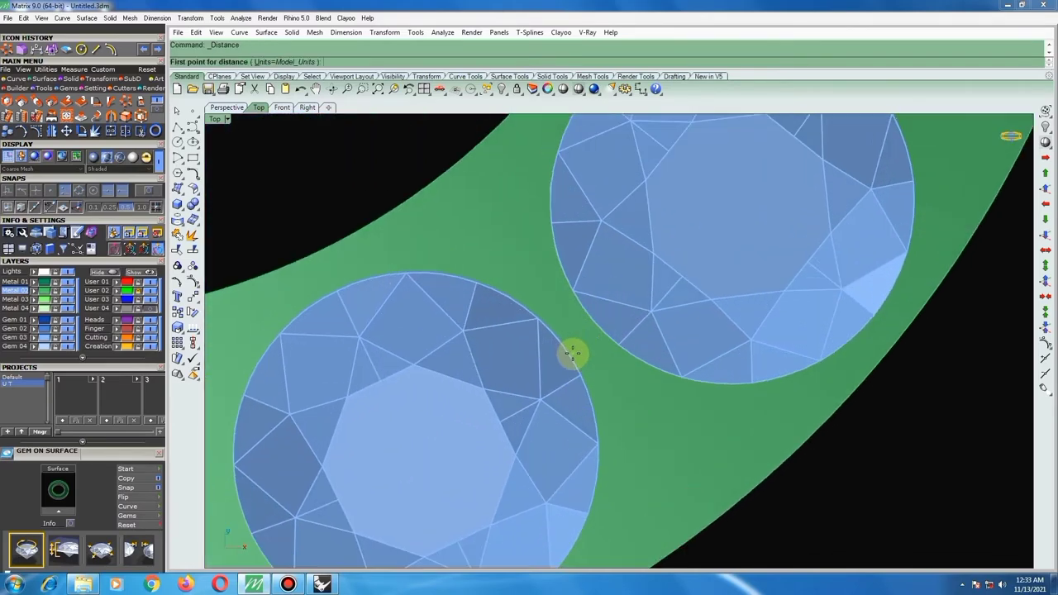
pyautogui.click(569, 354)
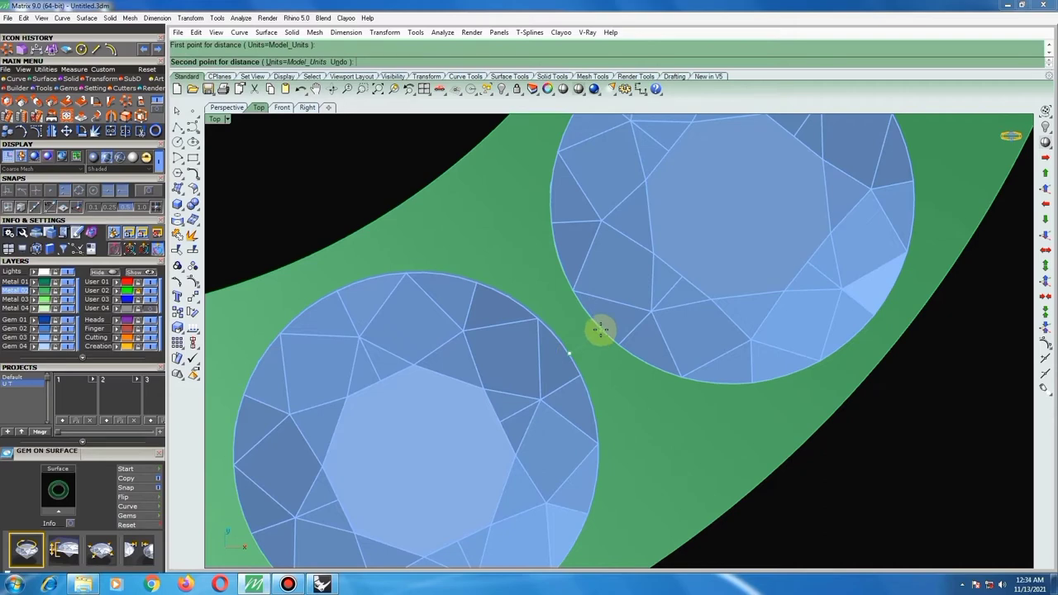
pyautogui.click(601, 329)
pyautogui.scroll(-6, 583, 325)
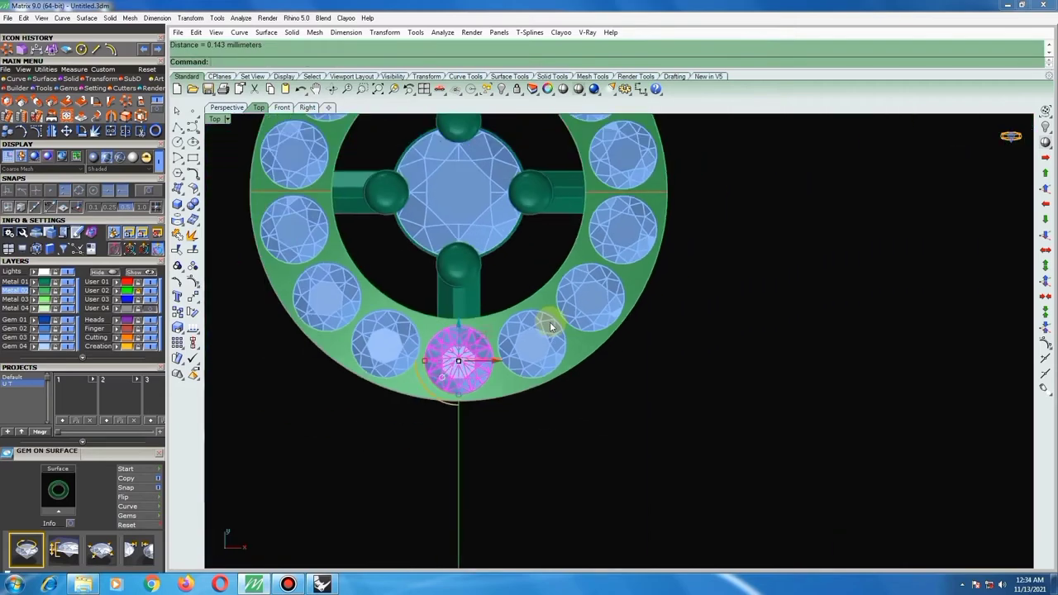
pyautogui.scroll(-3, 603, 364)
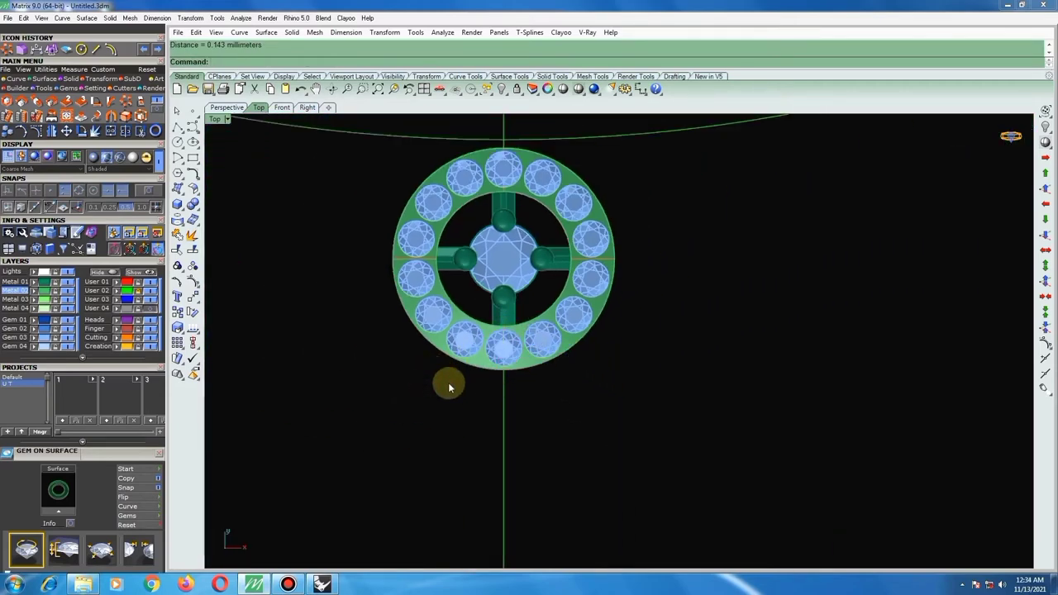
# Window-select all fourteen halo diamonds and group them.
pyautogui.moveTo(419, 397); pyautogui.dragTo(677, 298)
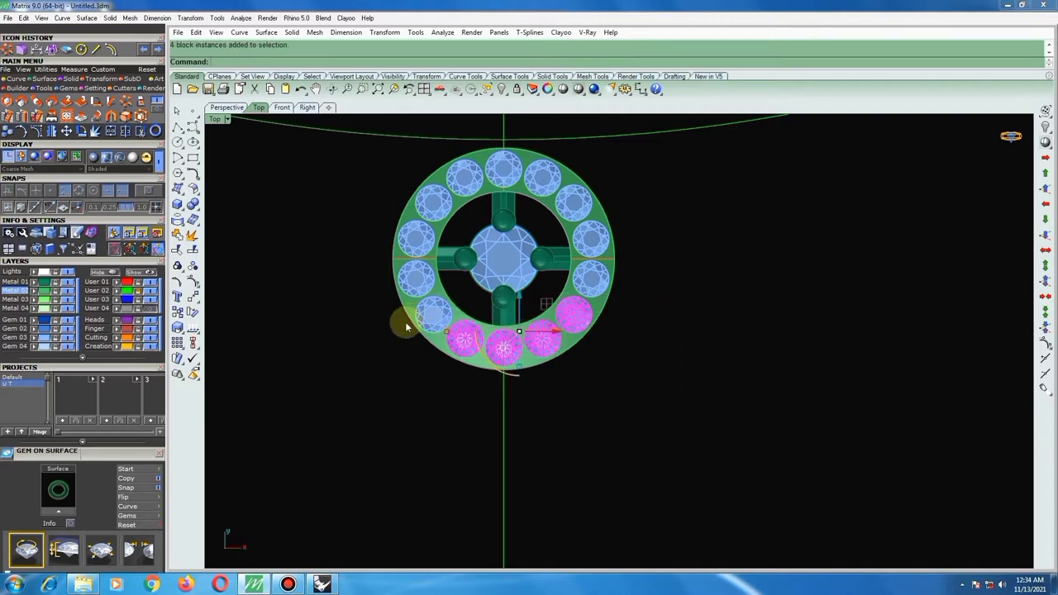
pyautogui.moveTo(446, 284); pyautogui.dragTo(456, 206)
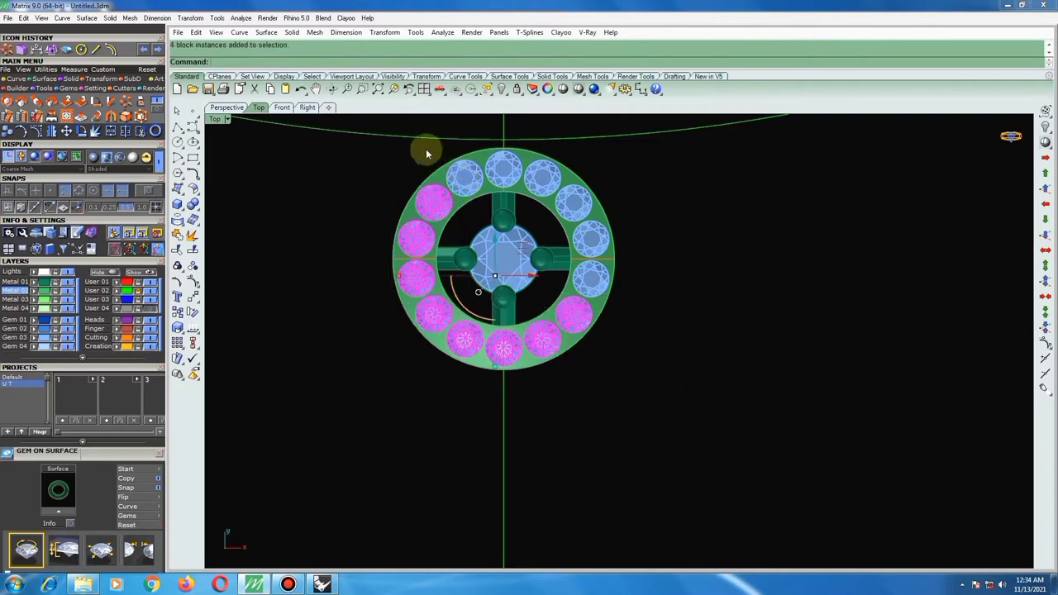
pyautogui.moveTo(413, 146); pyautogui.dragTo(642, 220)
pyautogui.moveTo(552, 397); pyautogui.dragTo(619, 161)
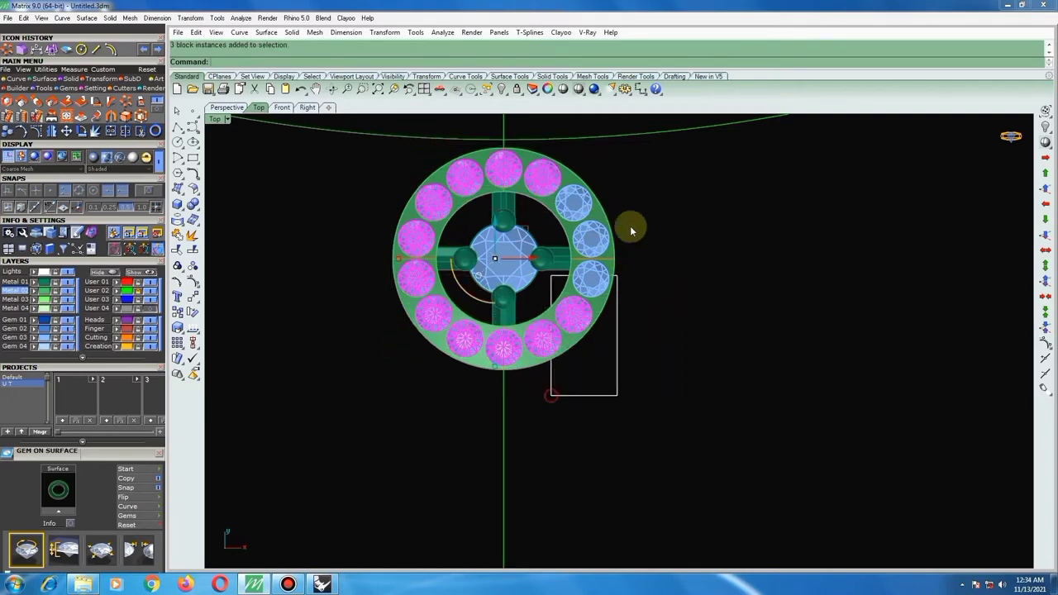
pyautogui.click(178, 266)
pyautogui.click(272, 260)
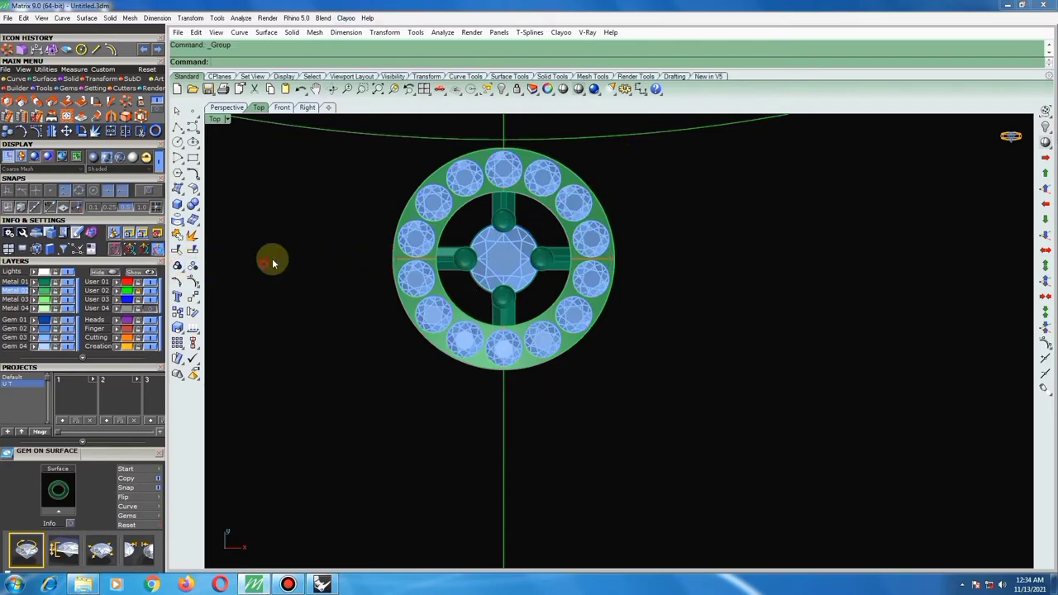
# Select the green ring, regroup with Ctrl+G, and switch the Main Menu to the Gems/Setting tools.
pyautogui.scroll(2, 508, 369)
pyautogui.scroll(1, 505, 368)
pyautogui.click(529, 356)
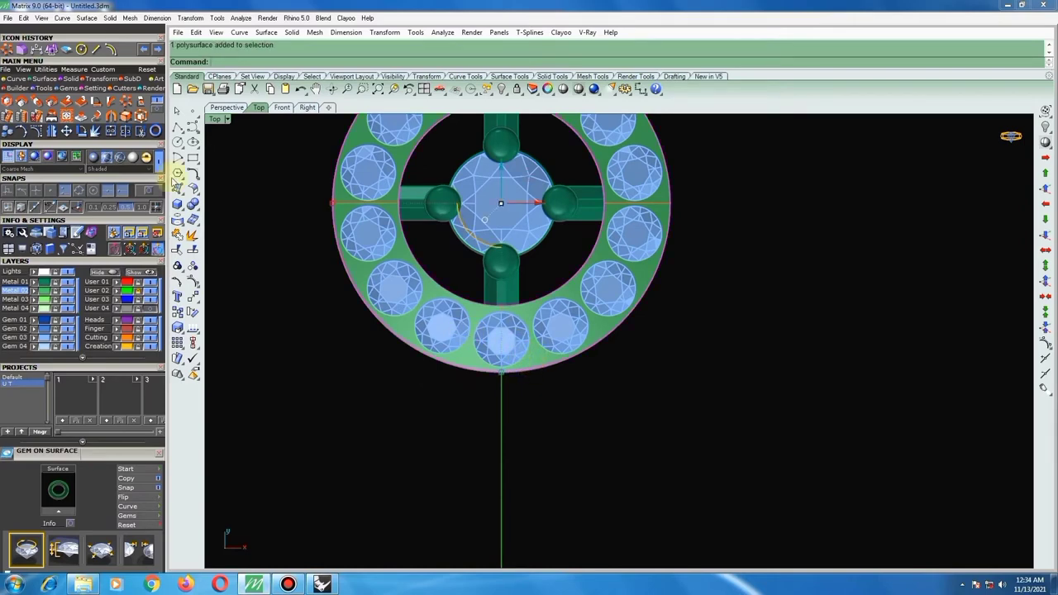
pyautogui.click(70, 90)
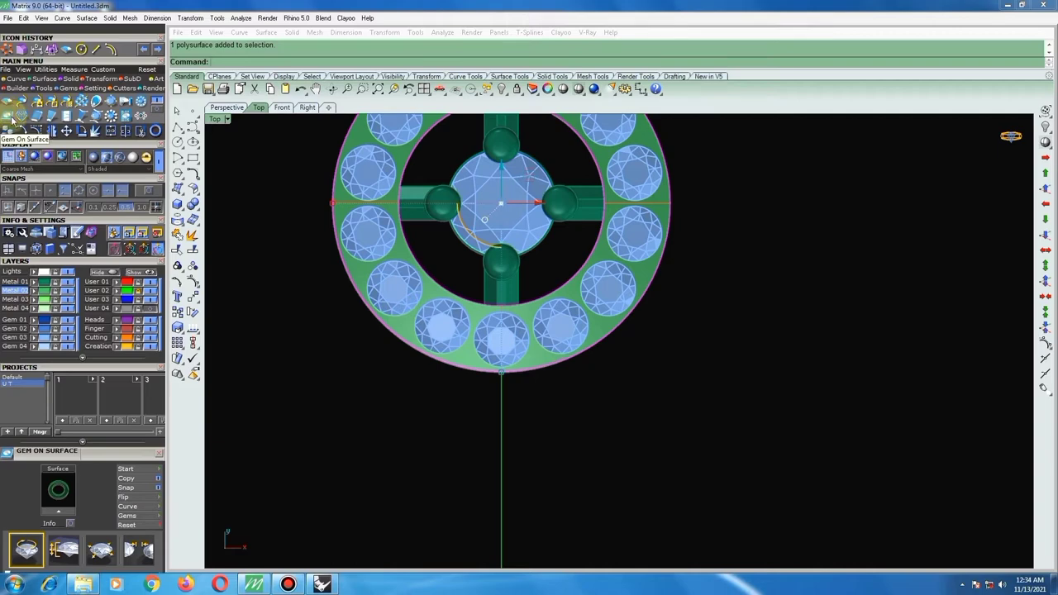
pyautogui.click(7, 118)
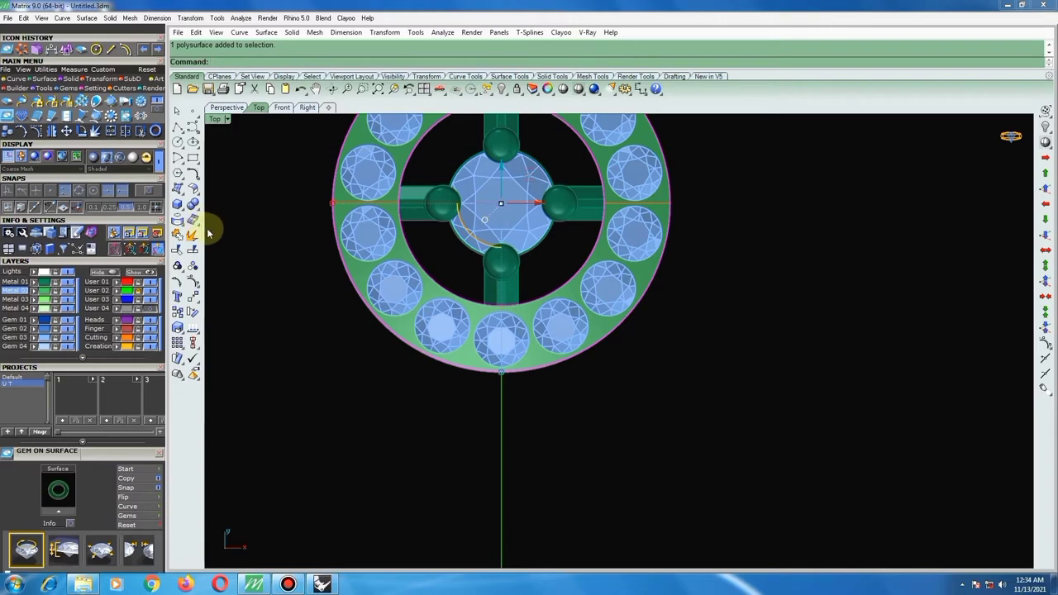
pyautogui.hotkey('ctrl', 'g')
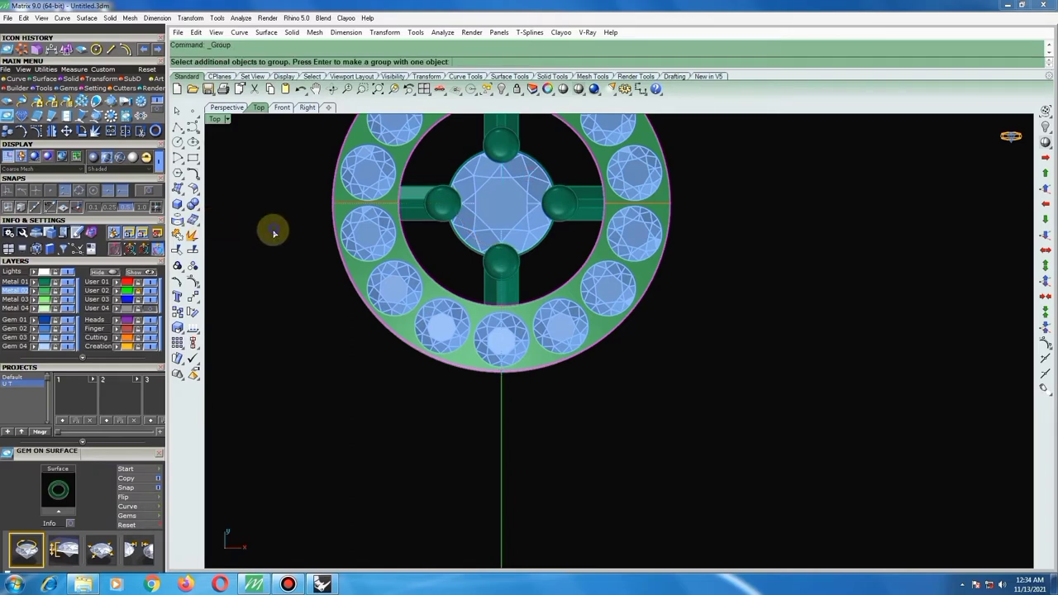
pyautogui.press('Return')
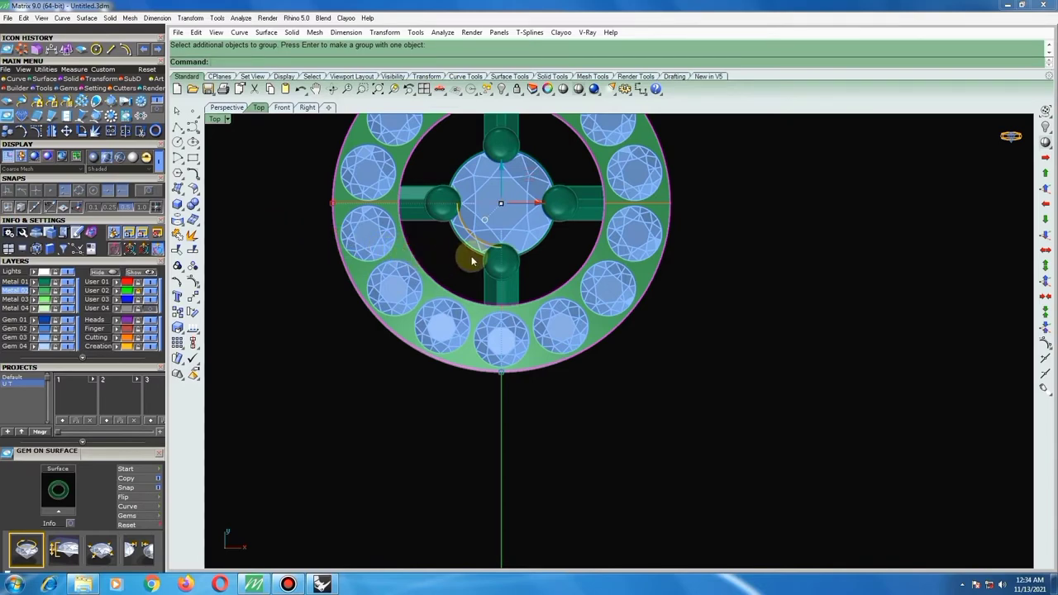
pyautogui.click(413, 244)
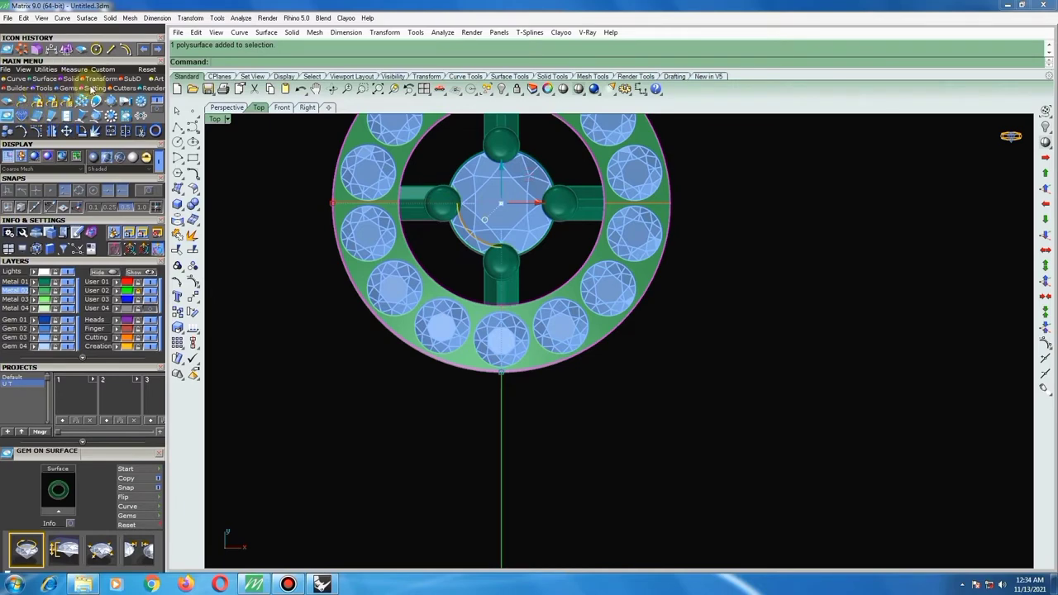
pyautogui.click(93, 88)
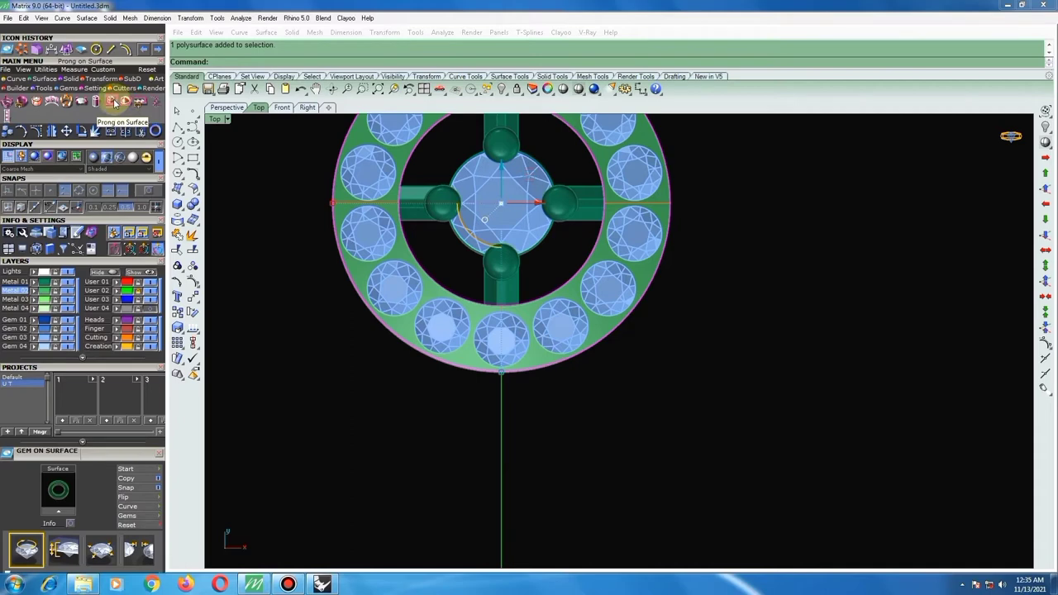
# Add a remaining ring diamond to the group with Ctrl+G.
pyautogui.click(115, 101)
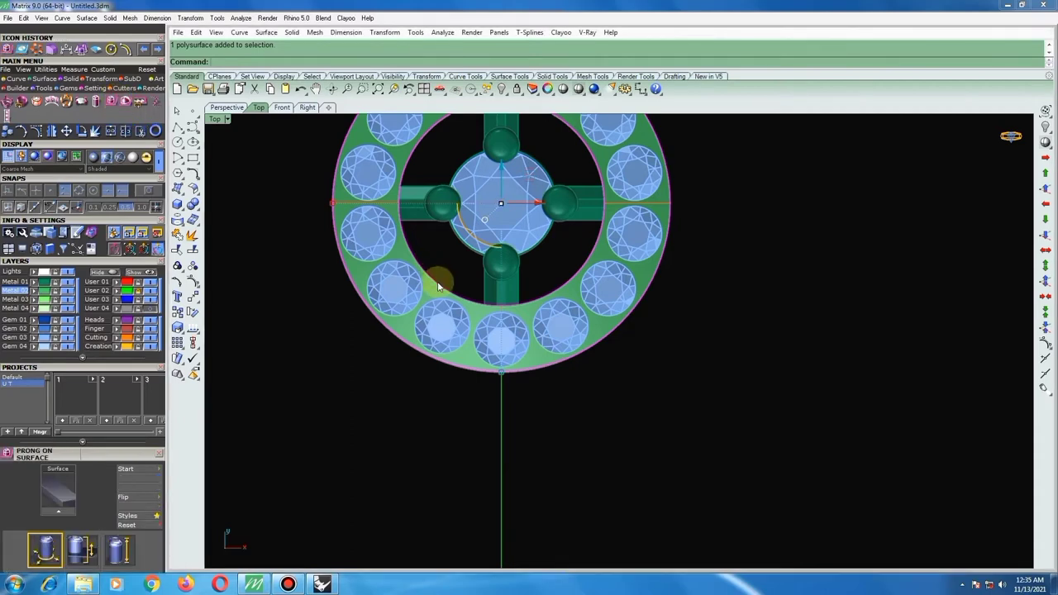
pyautogui.hotkey('ctrl', 'g')
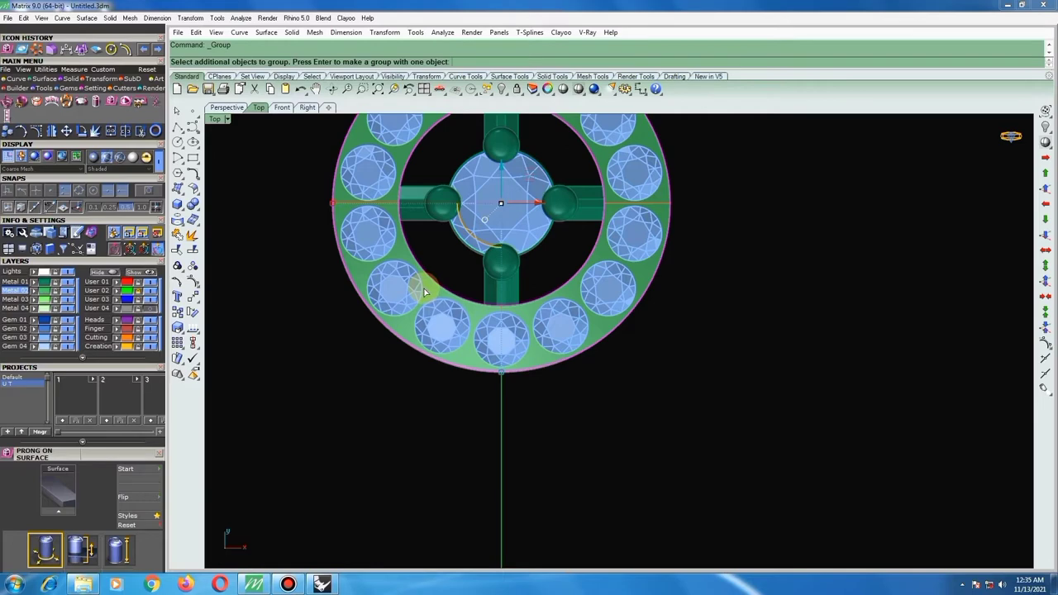
pyautogui.click(424, 289)
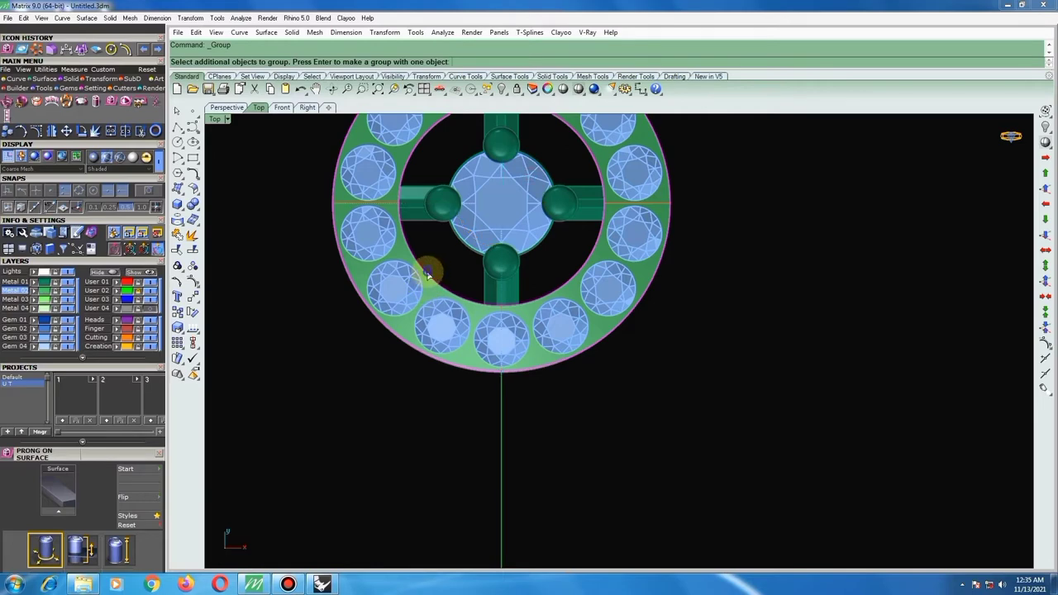
pyautogui.press('Return')
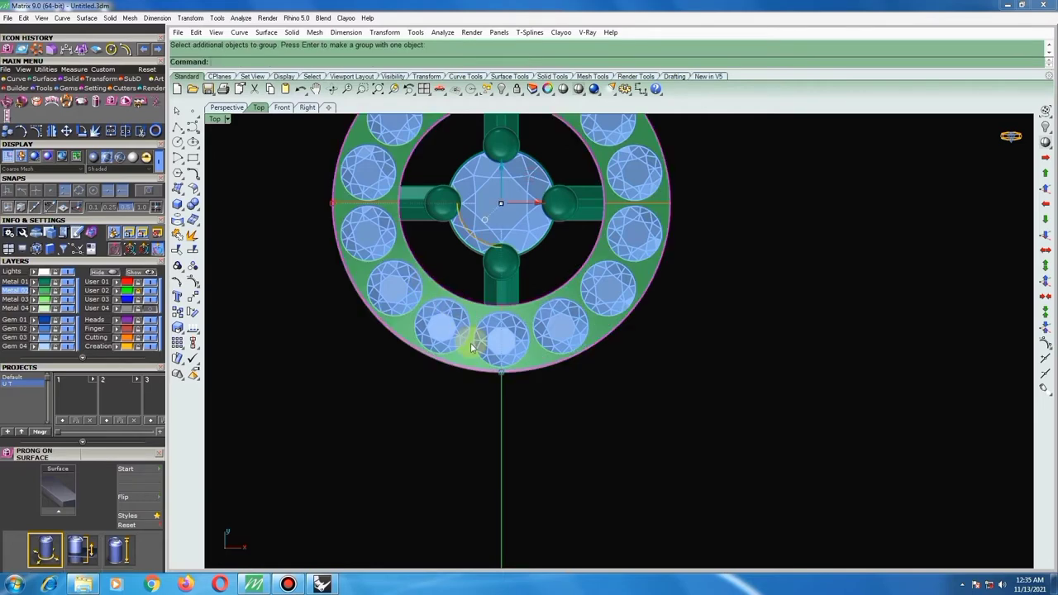
# Select the green ring and launch Prong on Surface from the F6 actions list.
pyautogui.keyDown('ctrl'); pyautogui.keyDown('shift'); pyautogui.moveTo(471, 347); pyautogui.dragTo(444, 266, button='right'); pyautogui.keyUp('shift'); pyautogui.keyUp('ctrl')
pyautogui.click(480, 351)
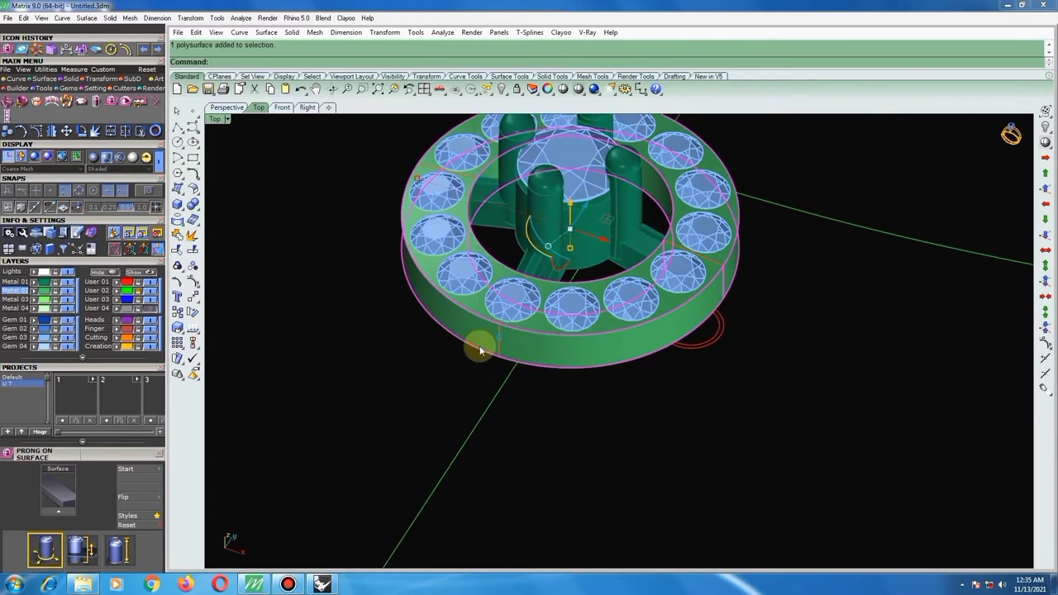
pyautogui.click(158, 452)
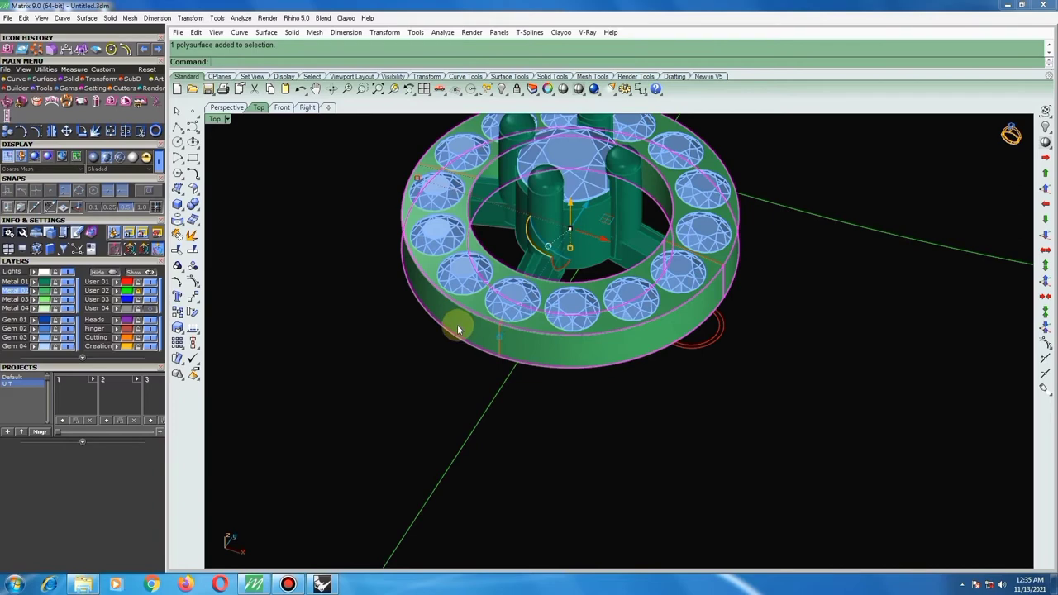
pyautogui.press('F6')
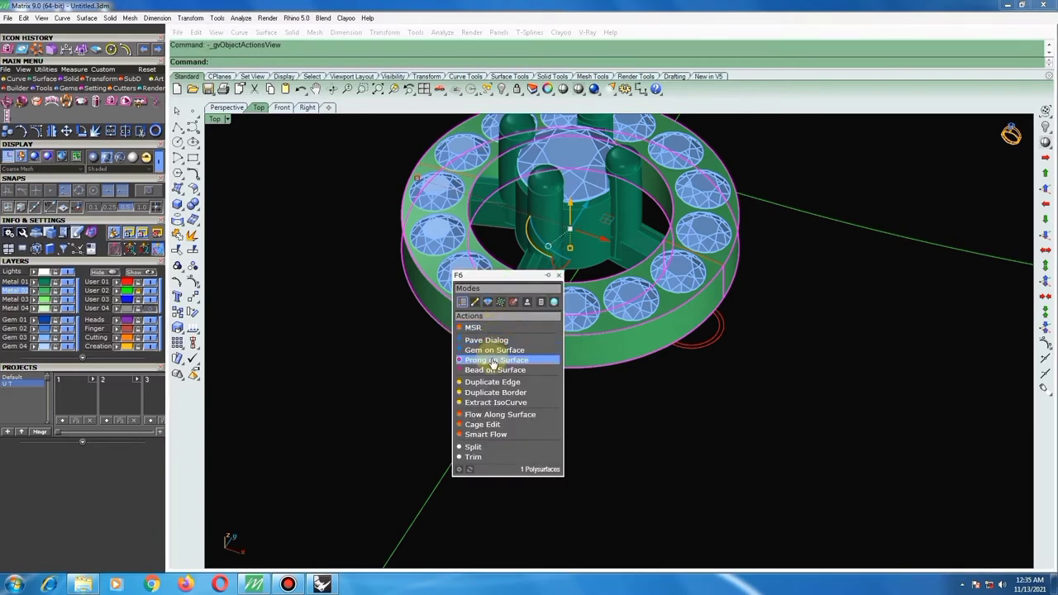
pyautogui.click(486, 362)
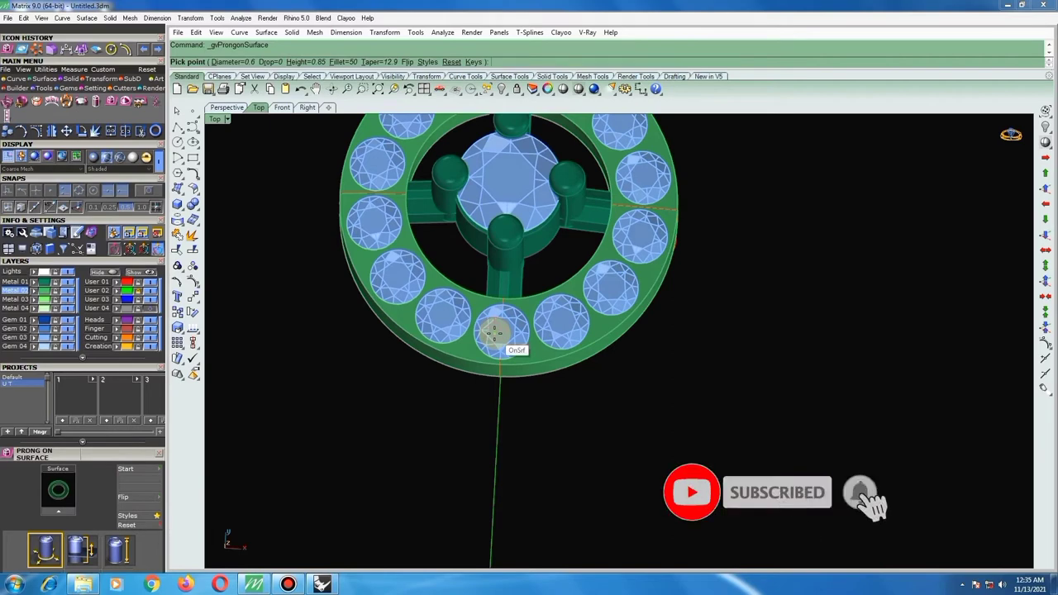
# Set the prong taper to 0 and fillet to 60.
pyautogui.scroll(2, 494, 332)
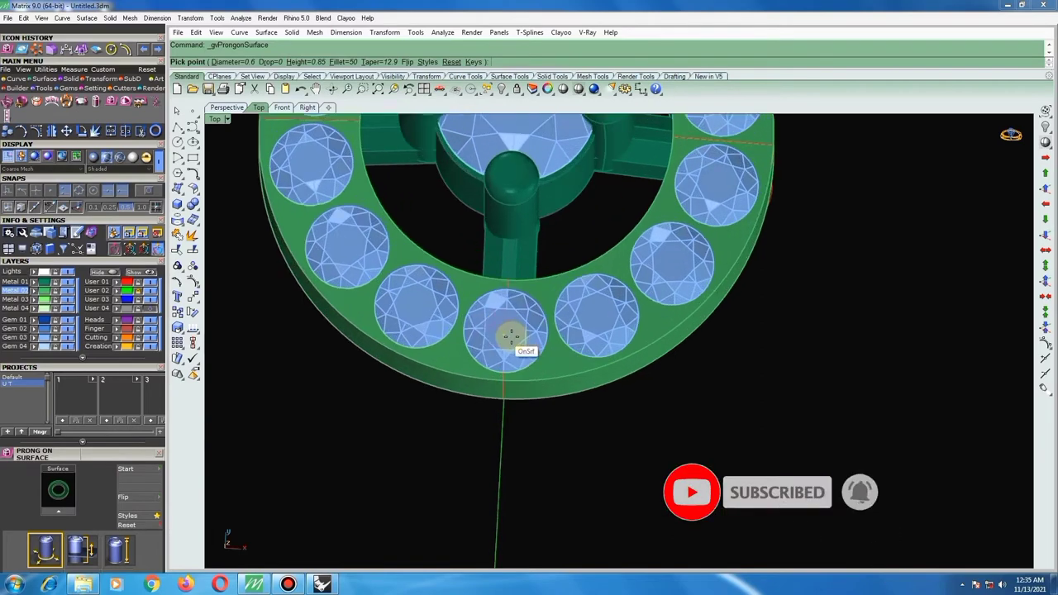
pyautogui.scroll(1, 553, 344)
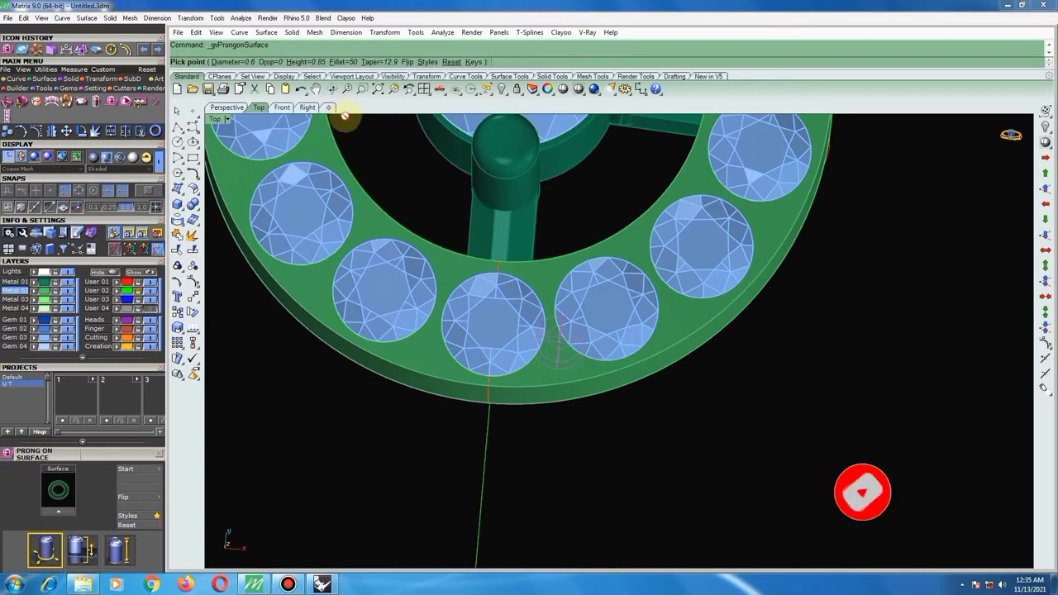
pyautogui.click(386, 63)
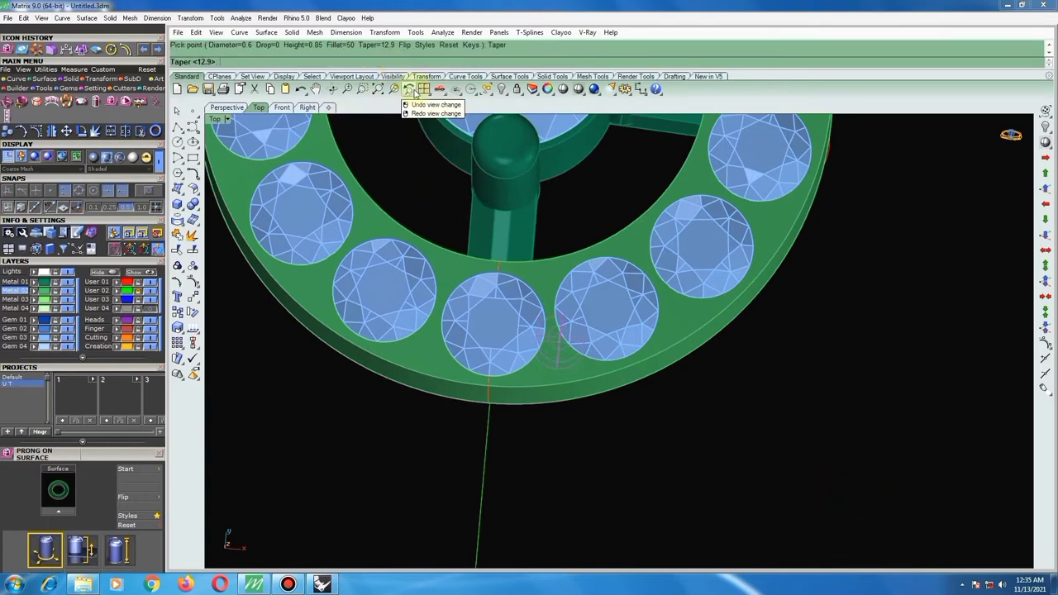
pyautogui.write('0')
pyautogui.press('Return')
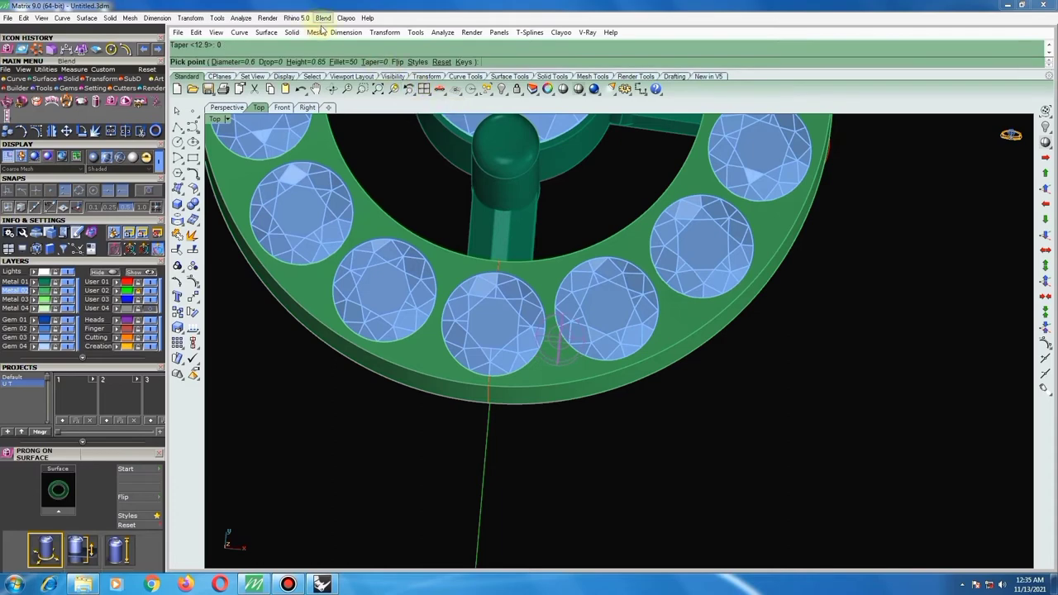
pyautogui.click(349, 63)
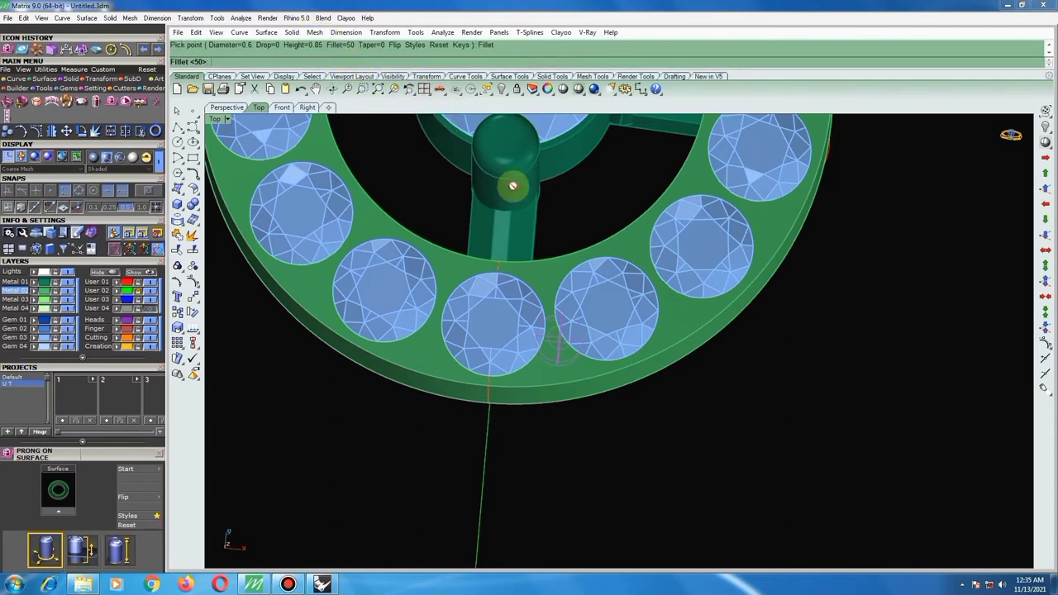
pyautogui.write('60')
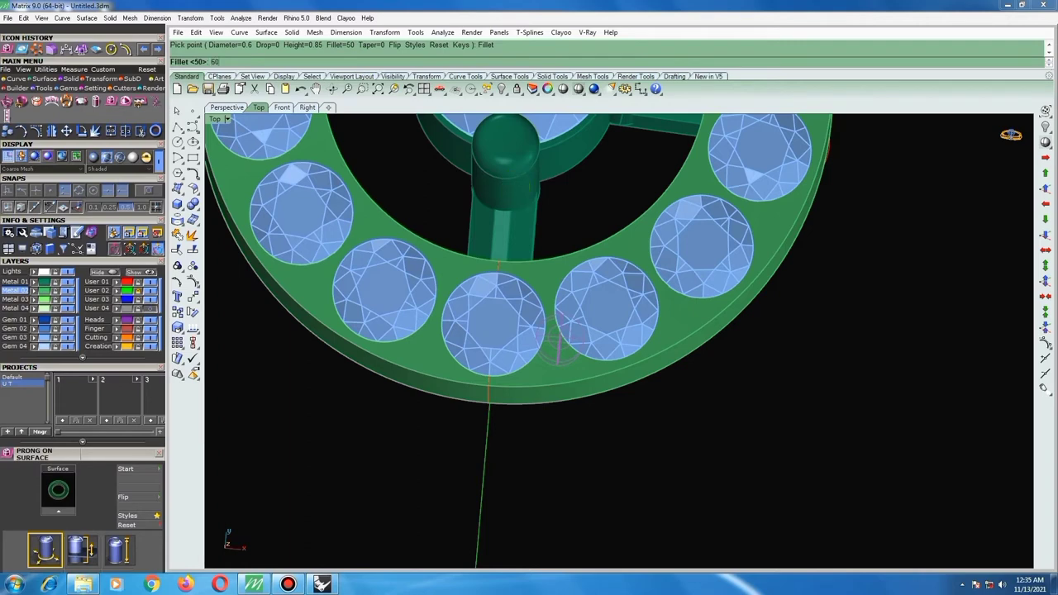
pyautogui.press('Return')
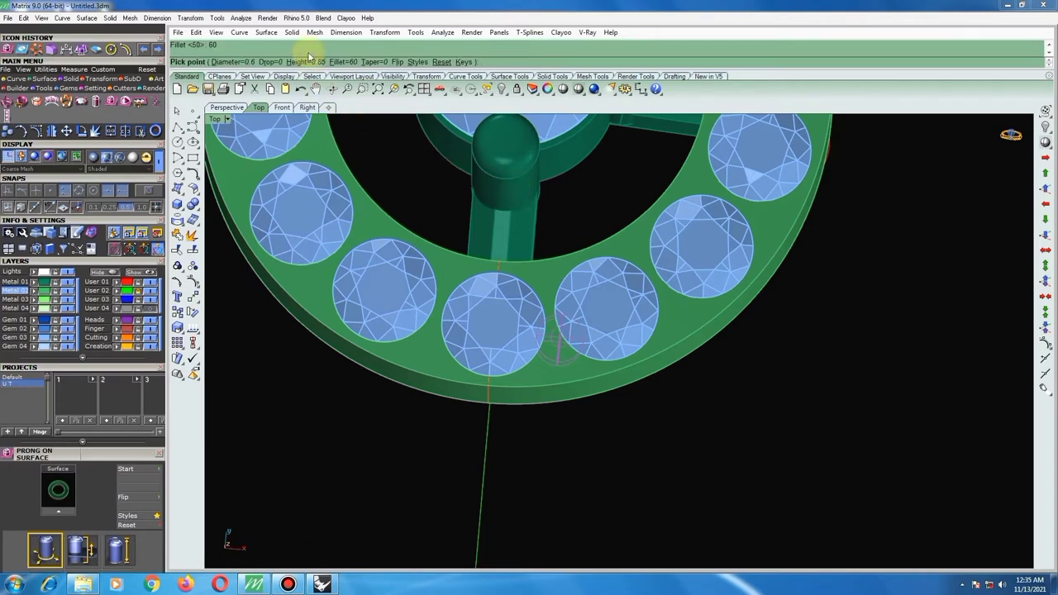
# Set prong height 0.7, drop 0.2 and diameter 0.63.
pyautogui.click(305, 63)
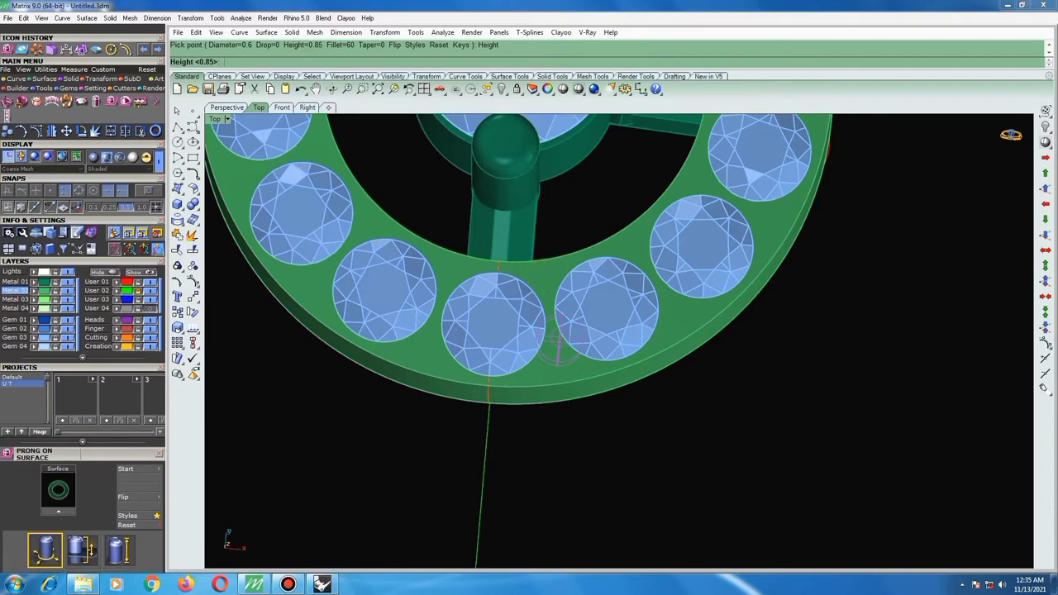
pyautogui.write('7')
pyautogui.write('.7')
pyautogui.press('Return')
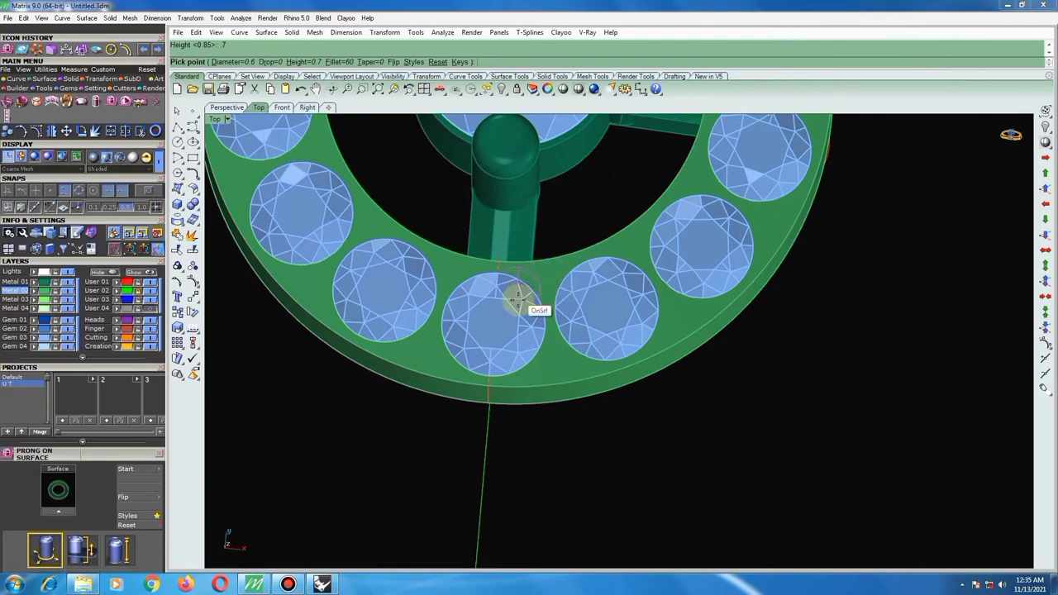
pyautogui.click(271, 65)
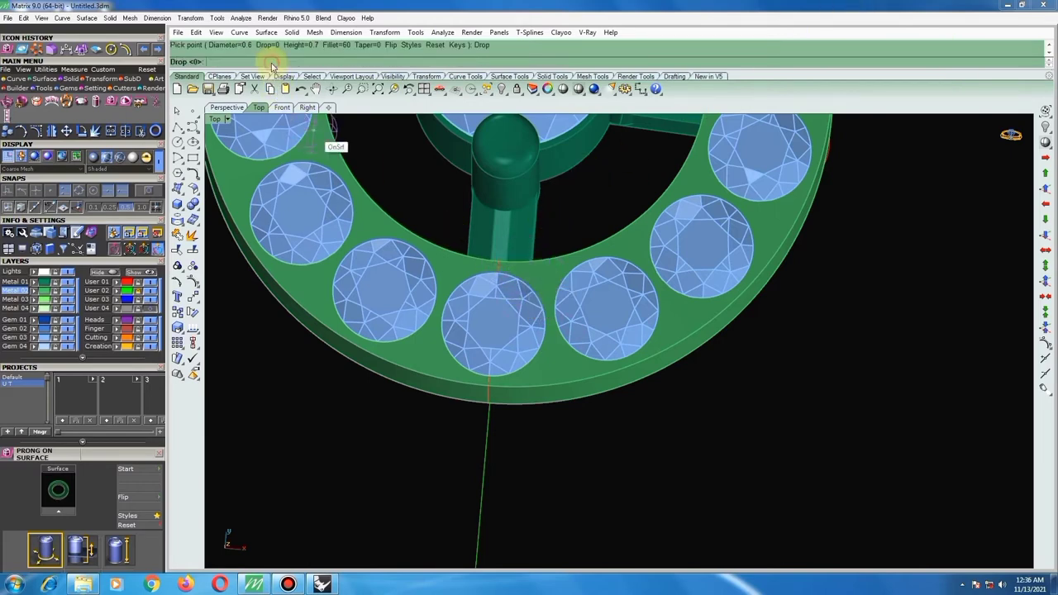
pyautogui.write('.2')
pyautogui.press('Return')
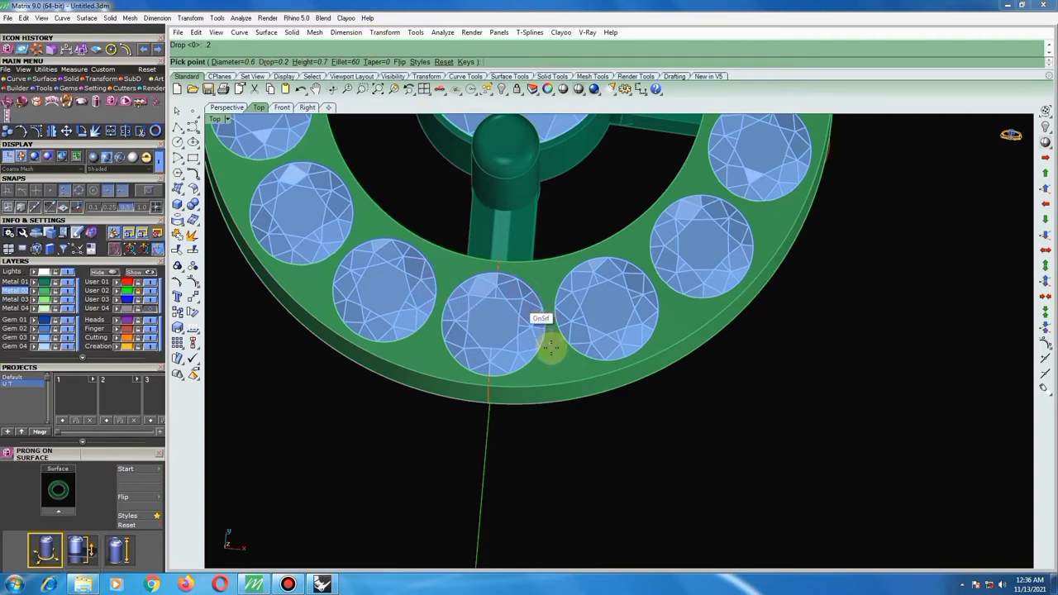
pyautogui.scroll(2, 551, 351)
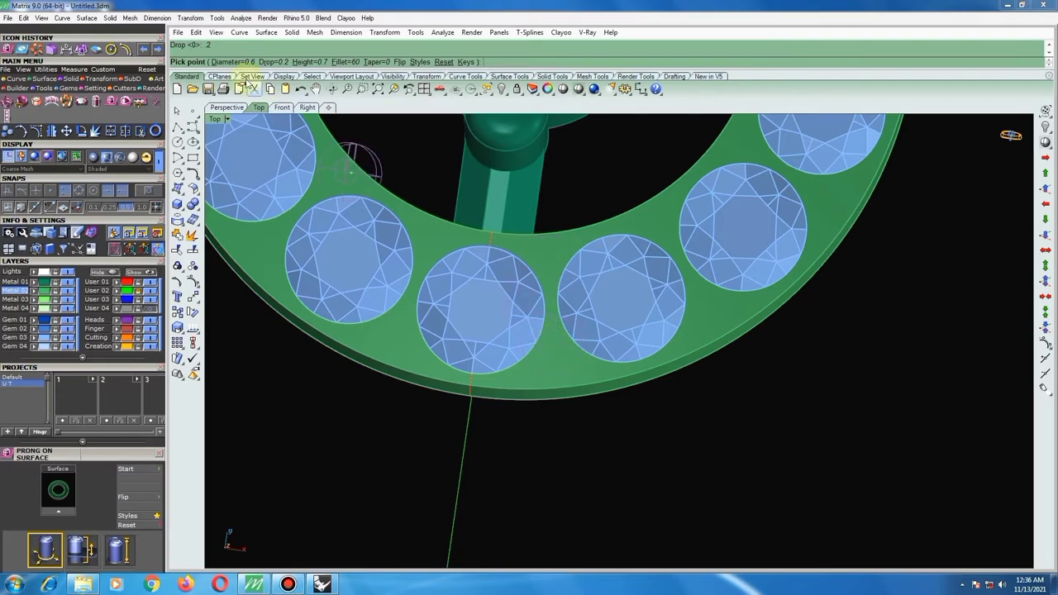
pyautogui.click(241, 63)
pyautogui.write('63')
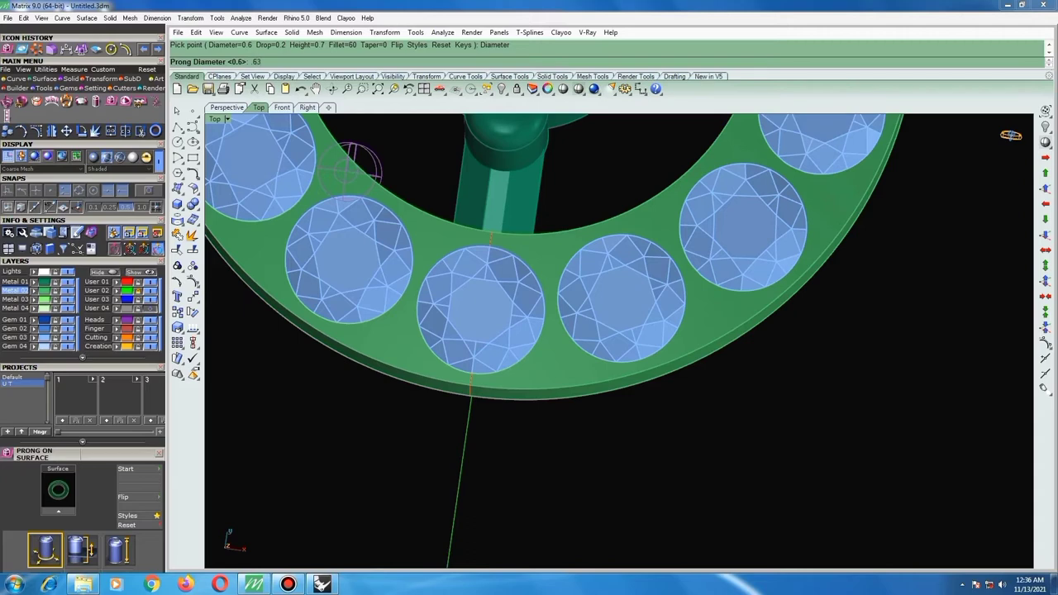
pyautogui.press('Return')
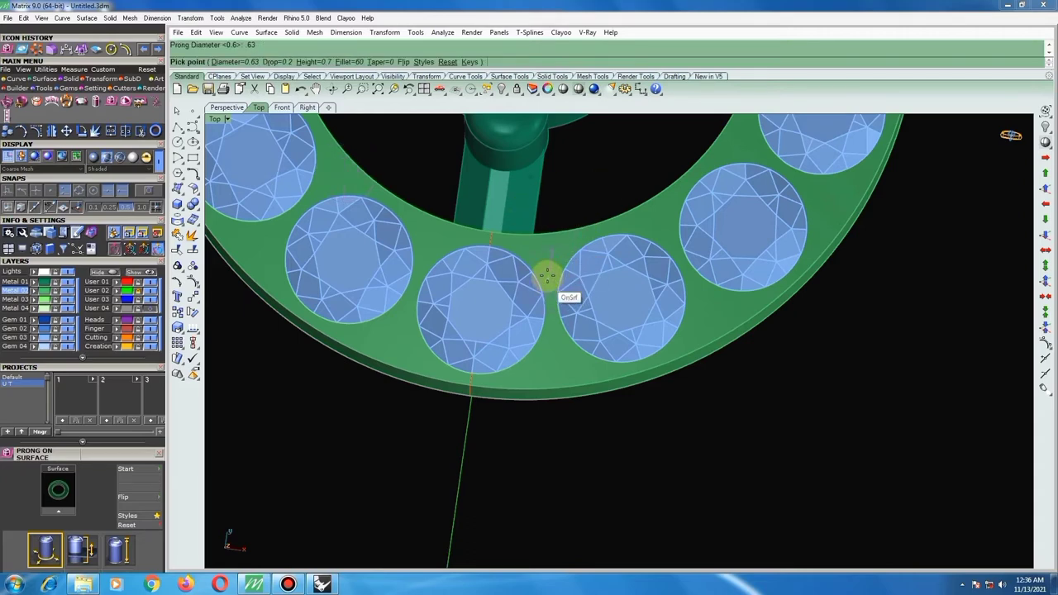
pyautogui.scroll(2, 546, 275)
pyautogui.scroll(2, 544, 271)
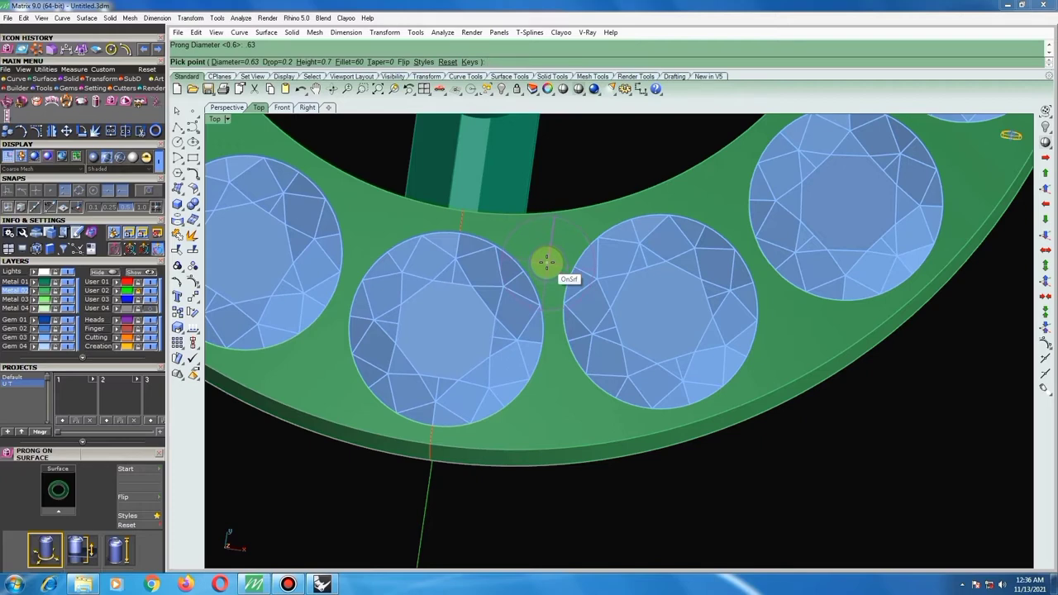
# Place a prong between the two bottom diamonds and change the diameter to 0.65.
pyautogui.click(546, 263)
pyautogui.scroll(-1, 547, 265)
pyautogui.scroll(-2, 549, 286)
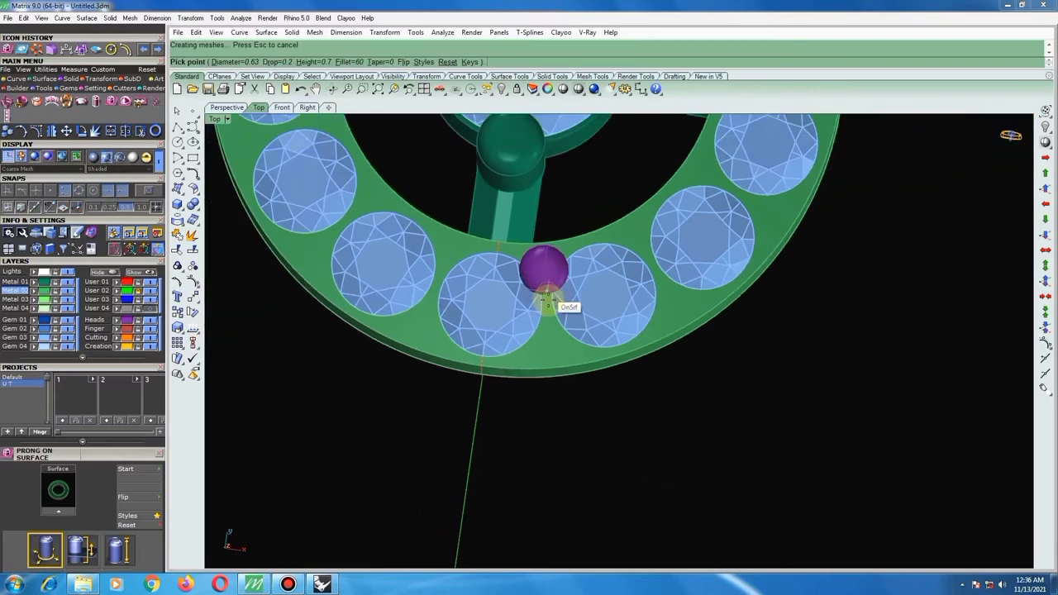
pyautogui.scroll(-1, 554, 314)
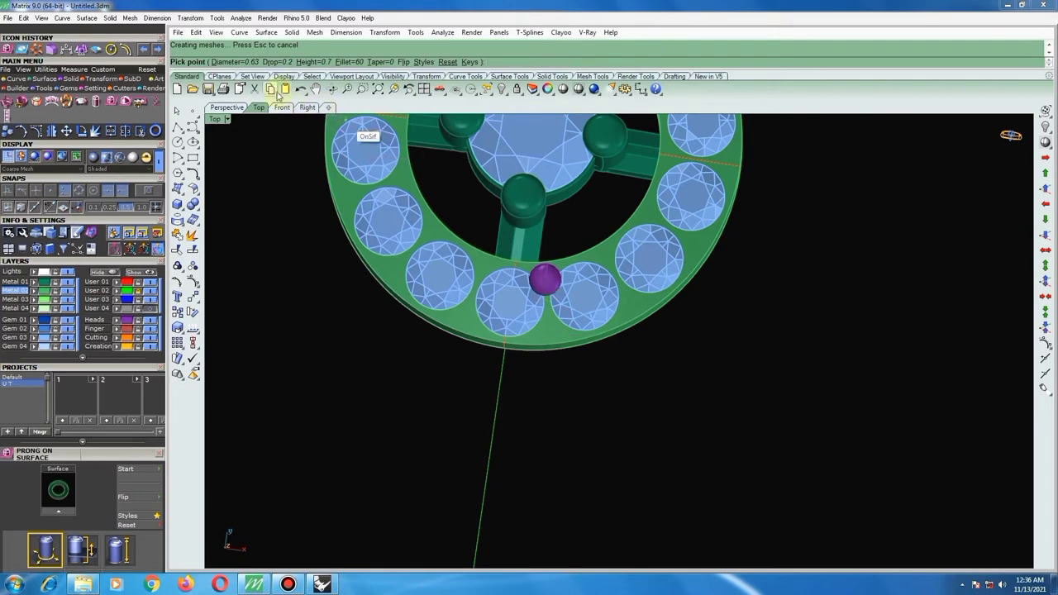
pyautogui.scroll(3, 552, 322)
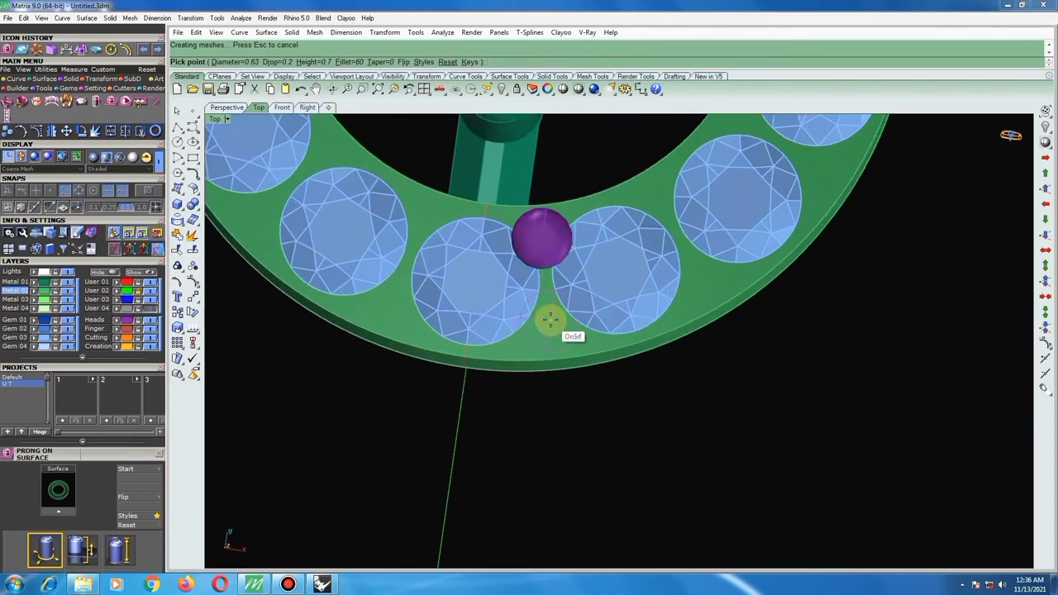
pyautogui.click(239, 62)
pyautogui.write('65')
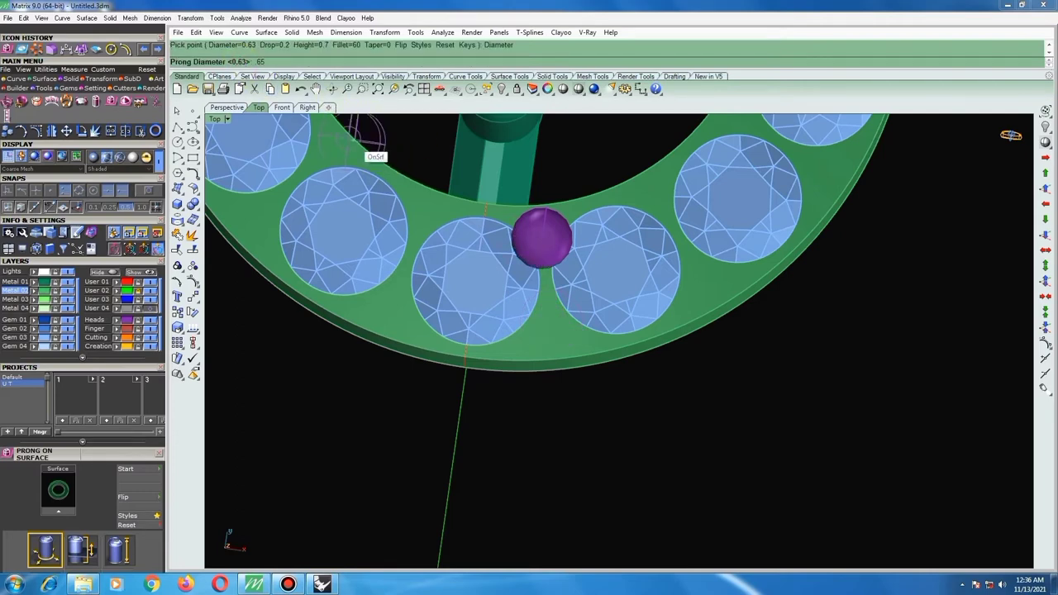
pyautogui.press('Return')
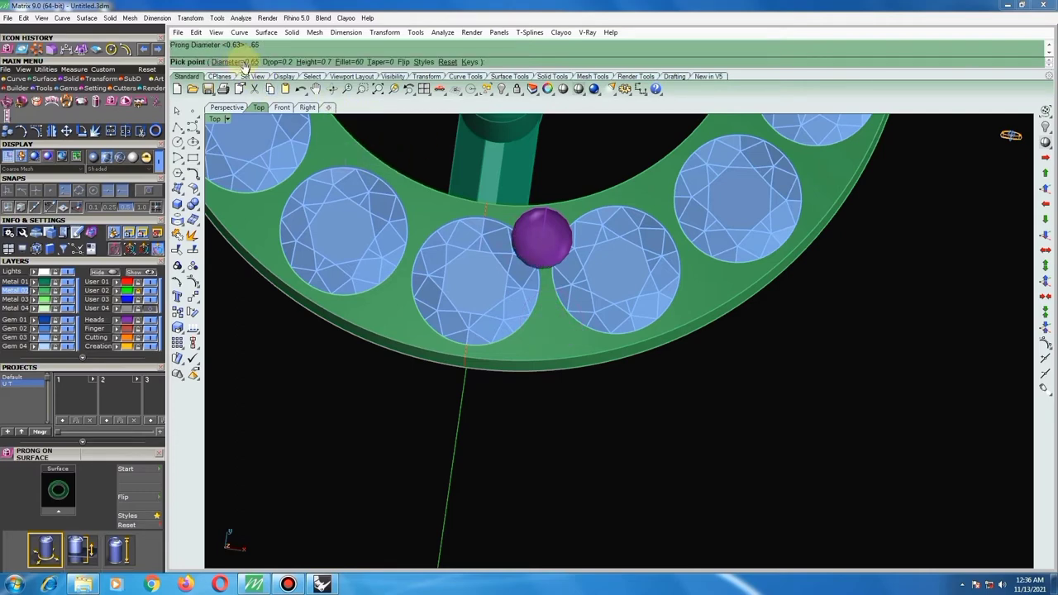
# Place a second prong at the gap's outer end and finish.
pyautogui.scroll(1, 546, 322)
pyautogui.scroll(1, 539, 319)
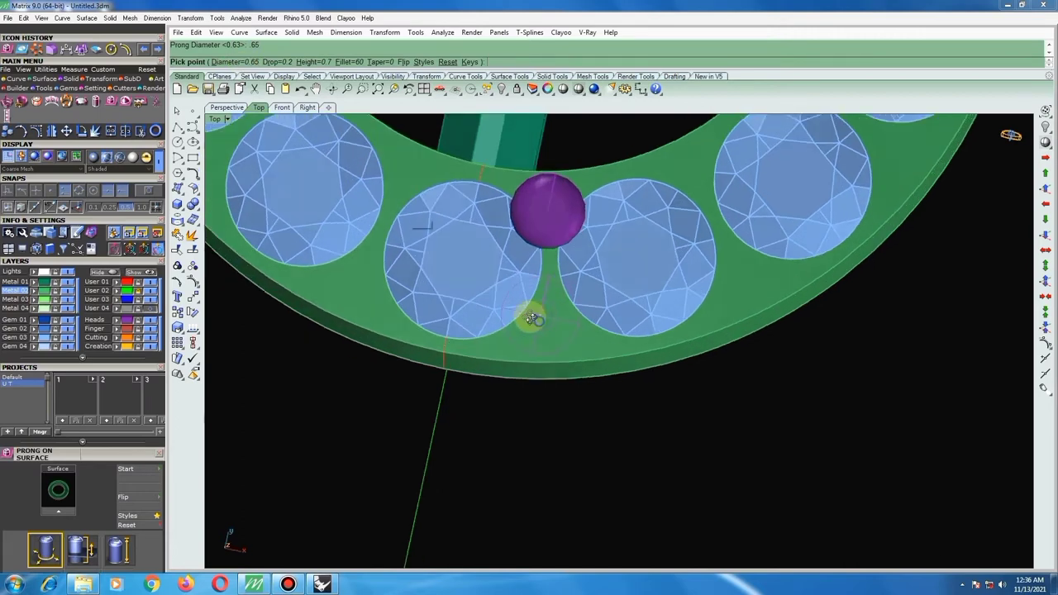
pyautogui.scroll(-1, 535, 318)
pyautogui.scroll(1, 542, 316)
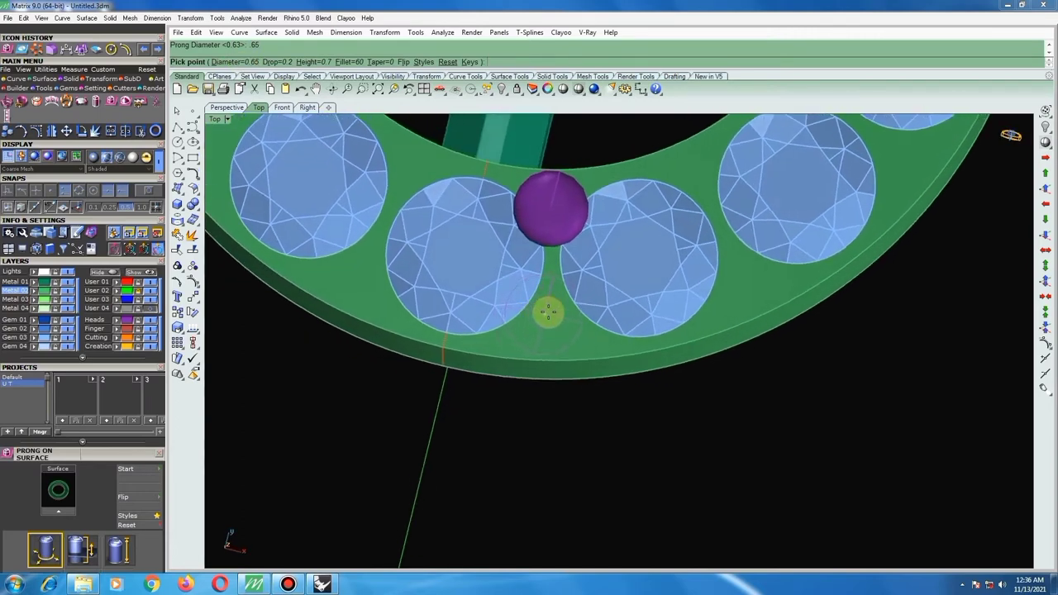
pyautogui.scroll(1, 547, 312)
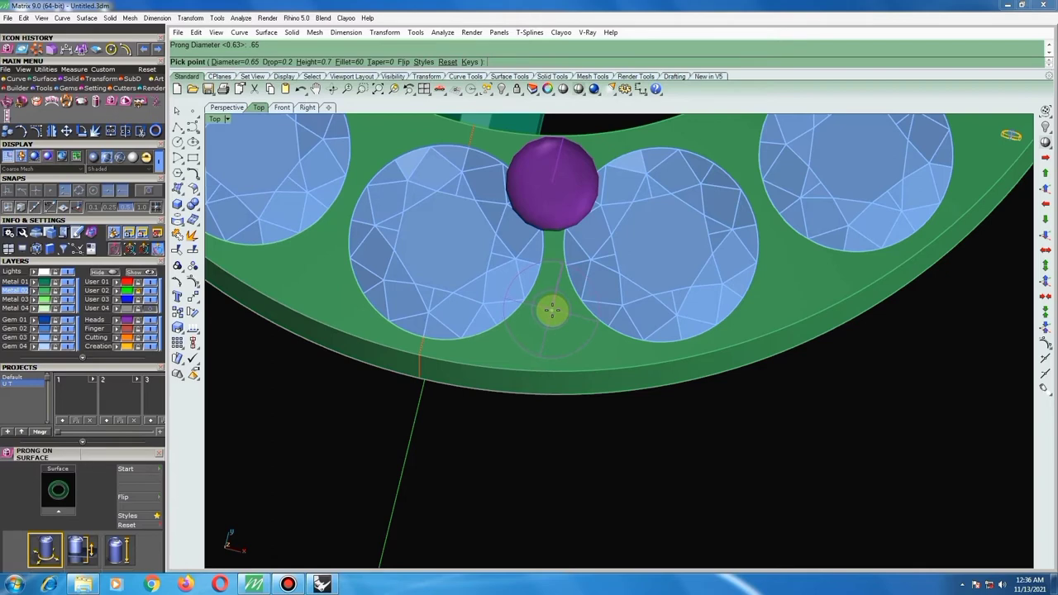
pyautogui.click(552, 310)
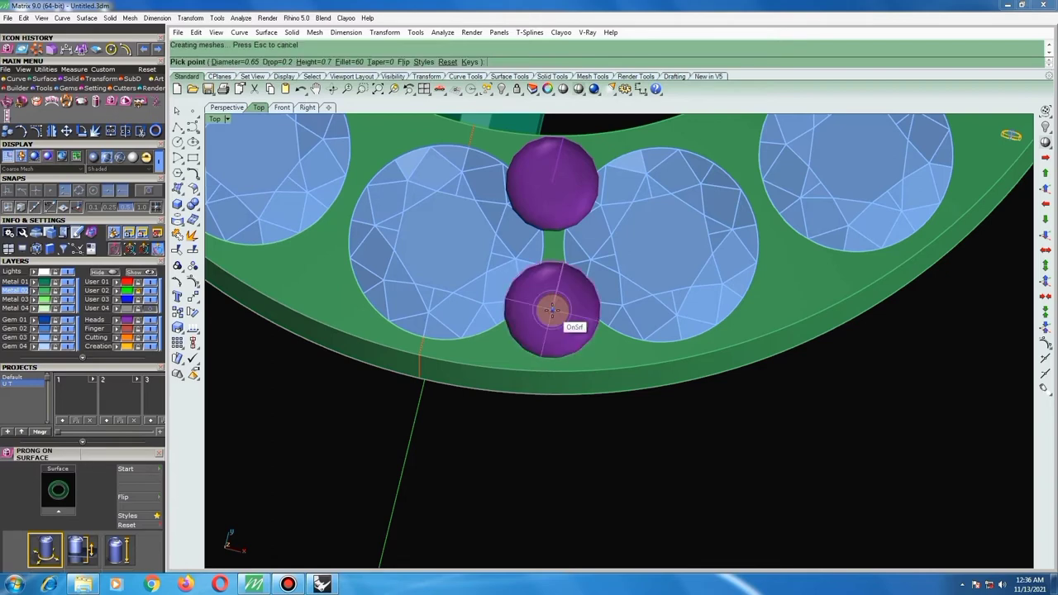
pyautogui.press('Return')
pyautogui.scroll(-1, 529, 326)
pyautogui.scroll(-2, 554, 348)
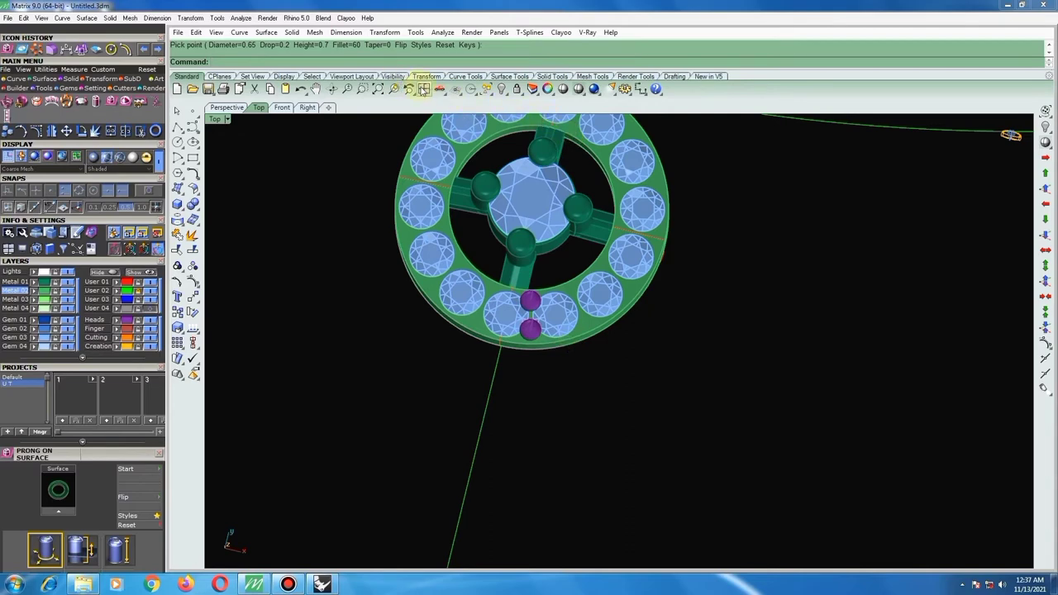
# Show the four-view layout and maximize the Top view.
pyautogui.click(423, 89)
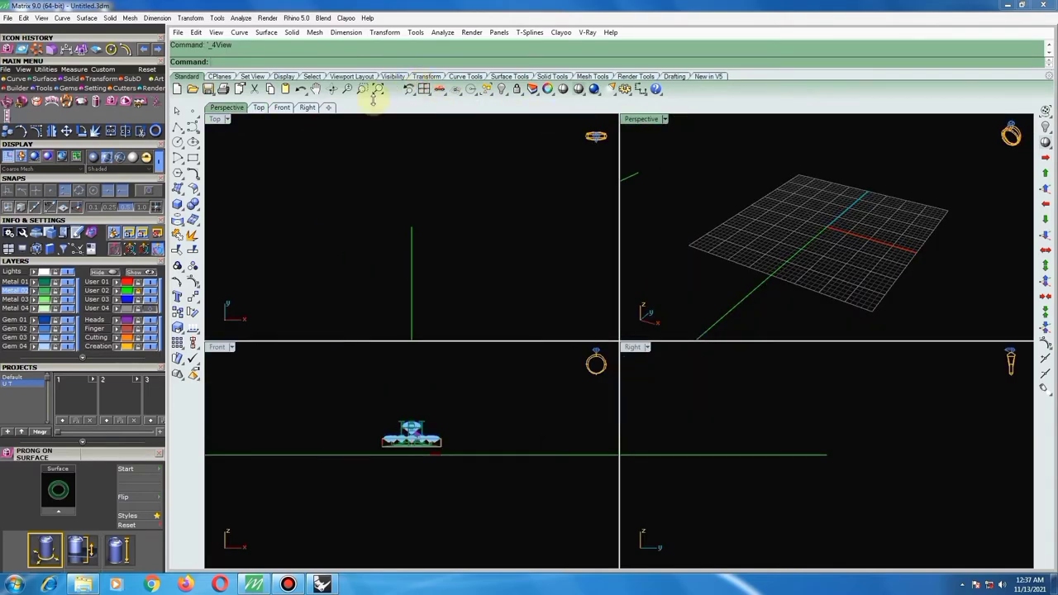
pyautogui.doubleClick(216, 118)
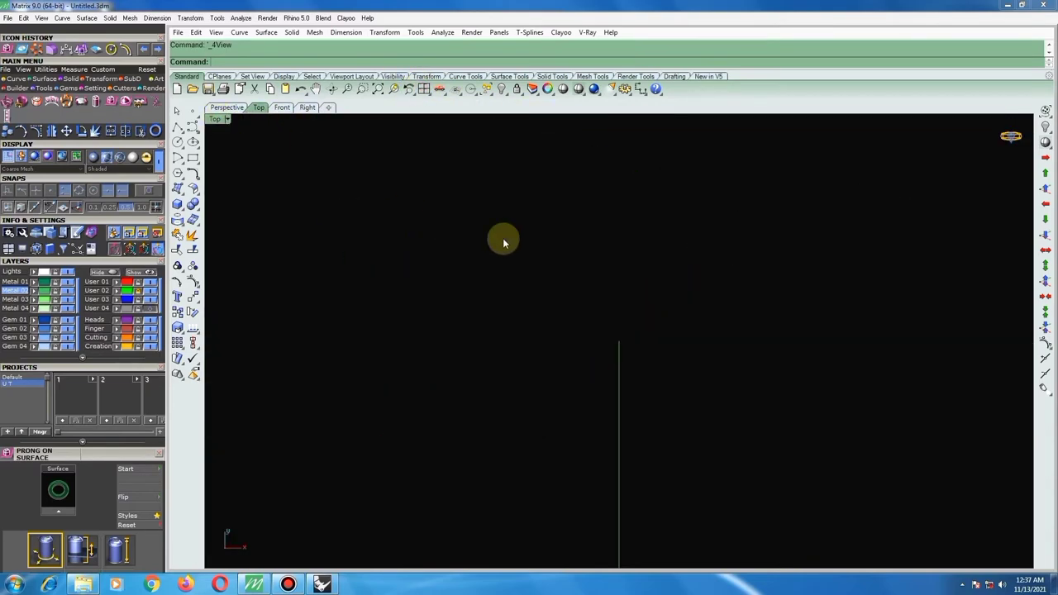
pyautogui.scroll(-3, 549, 258)
pyautogui.scroll(-2, 569, 303)
pyautogui.scroll(3, 550, 380)
pyautogui.scroll(3, 550, 334)
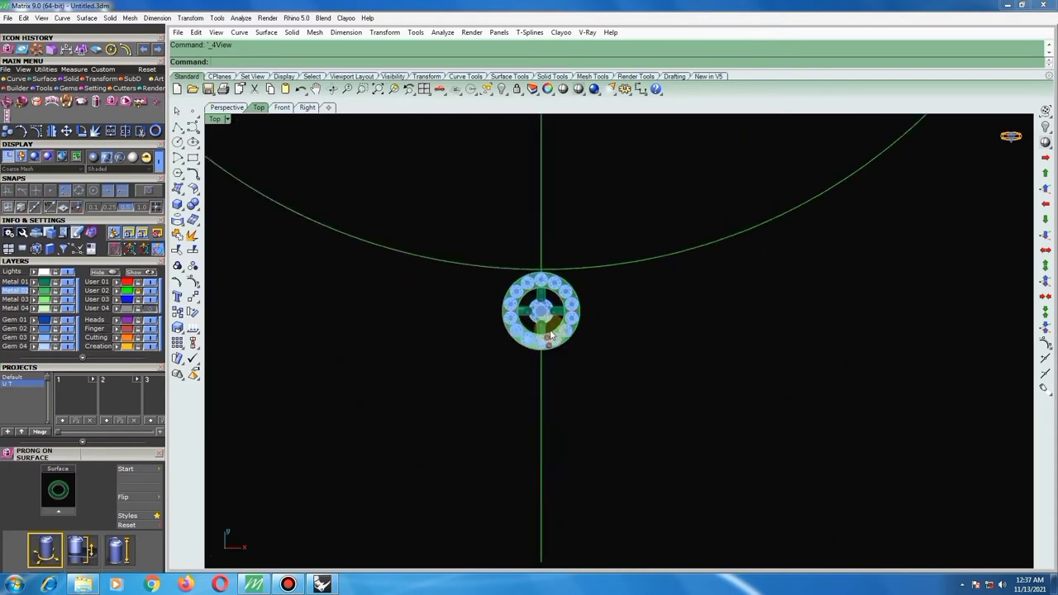
pyautogui.scroll(4, 549, 335)
pyautogui.scroll(5, 548, 354)
pyautogui.scroll(5, 523, 371)
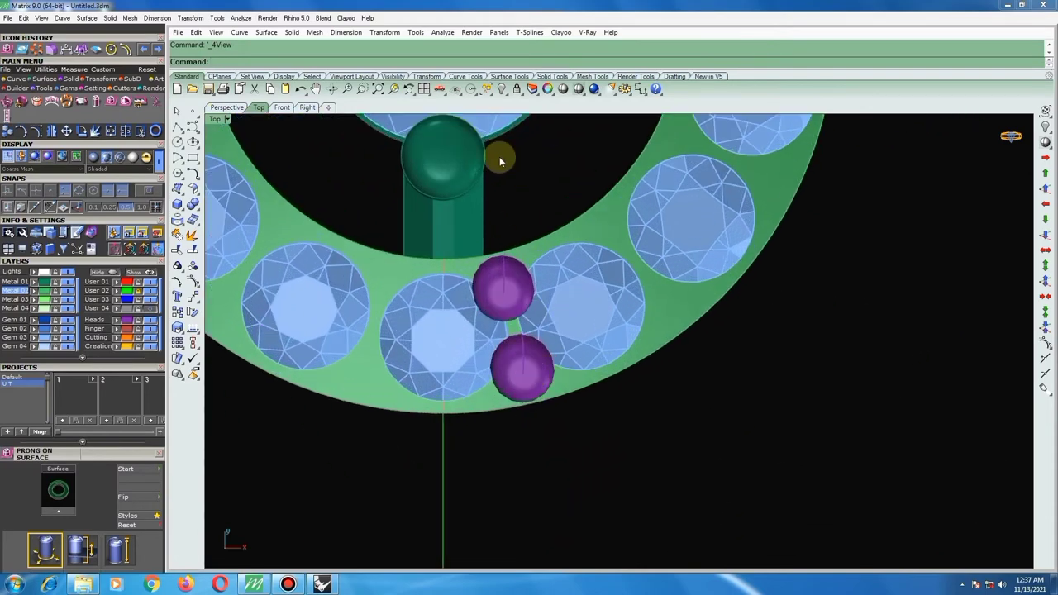
# In Ghosted display, window-select both purple prongs, return to Shaded, and group them.
pyautogui.click(120, 157)
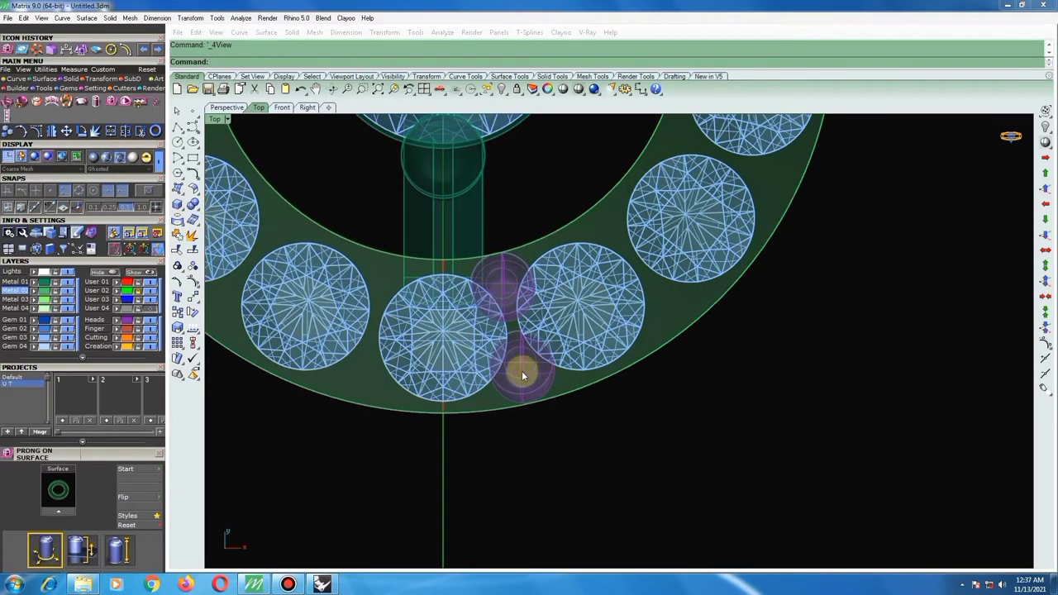
pyautogui.click(522, 372)
pyautogui.scroll(2, 521, 370)
pyautogui.scroll(2, 514, 357)
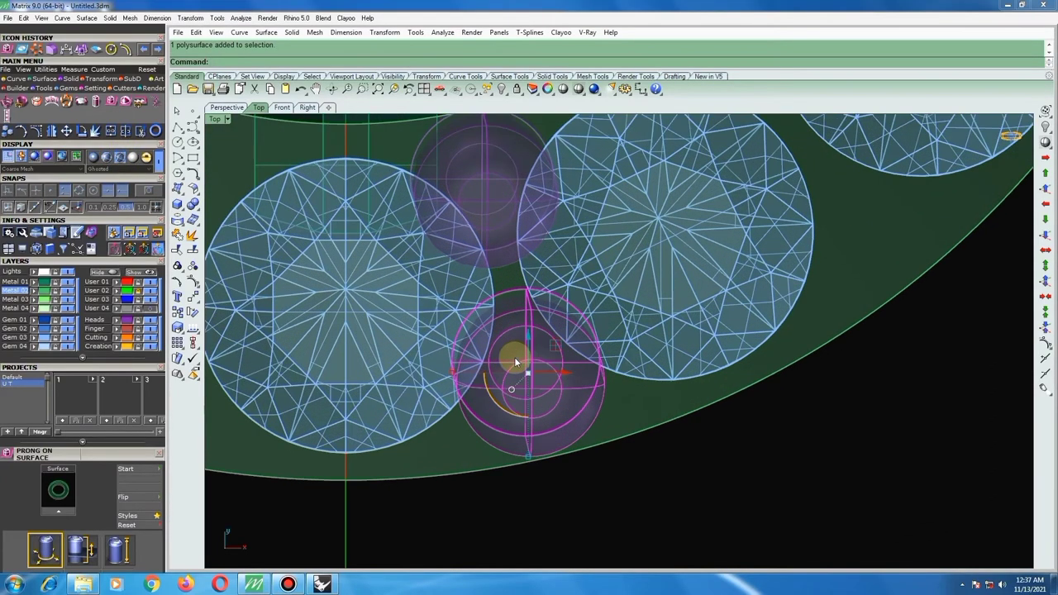
pyautogui.scroll(-4, 514, 356)
pyautogui.click(614, 436)
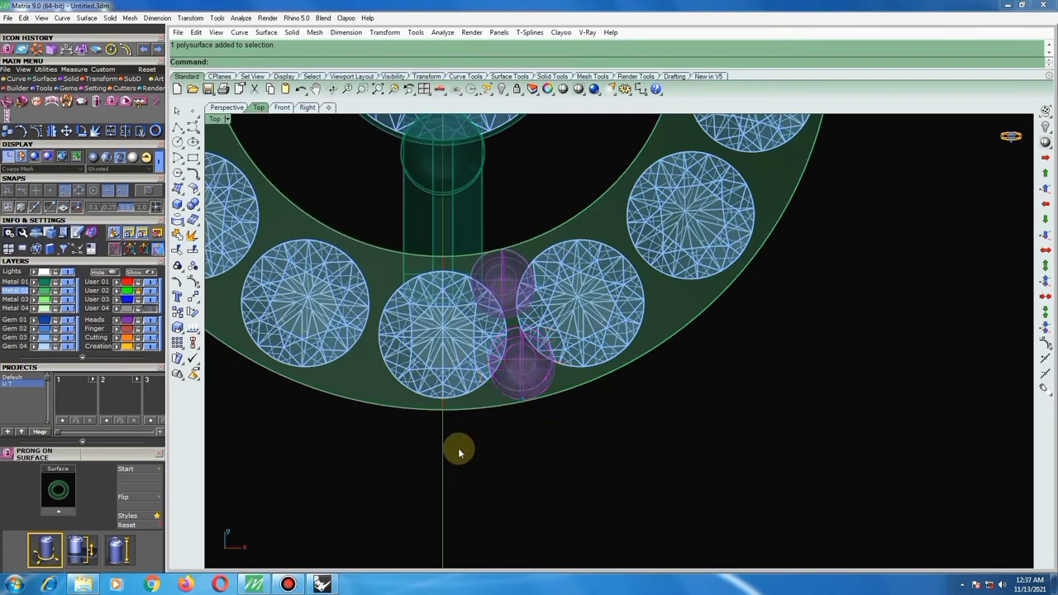
pyautogui.moveTo(461, 452); pyautogui.dragTo(598, 201)
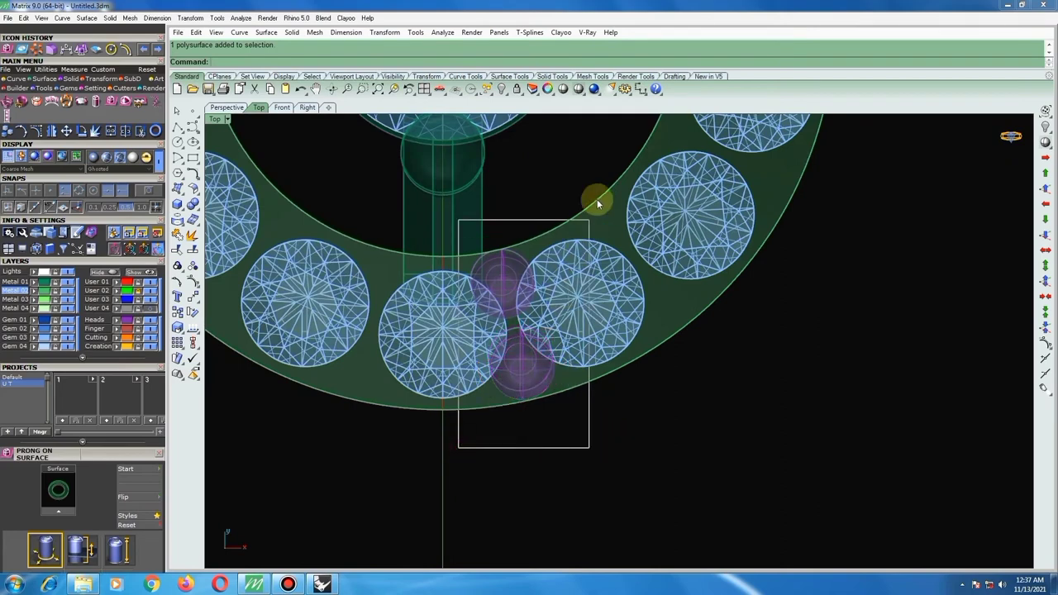
pyautogui.click(577, 89)
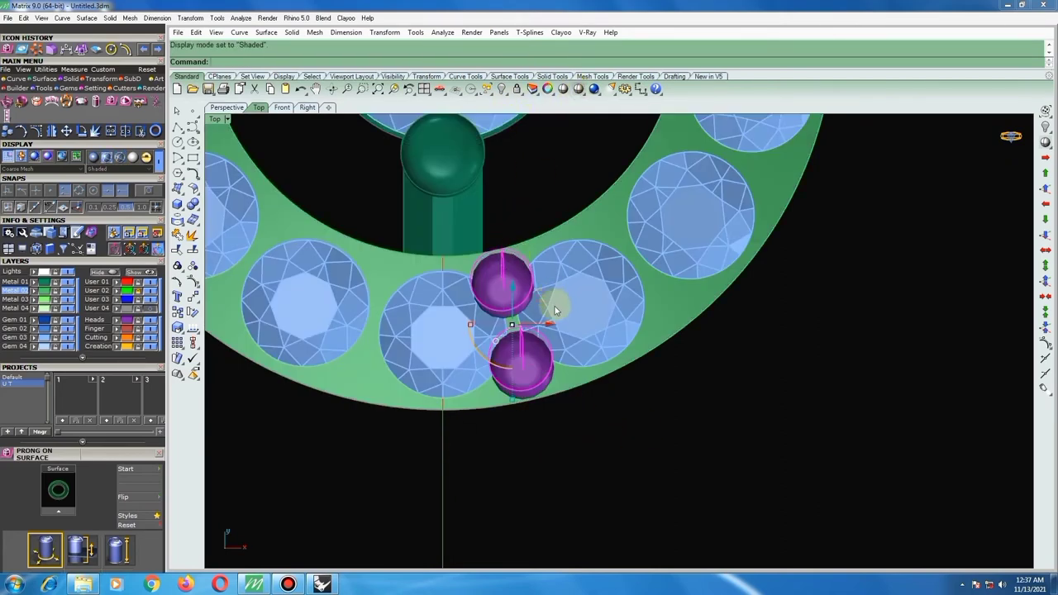
pyautogui.scroll(-1, 547, 312)
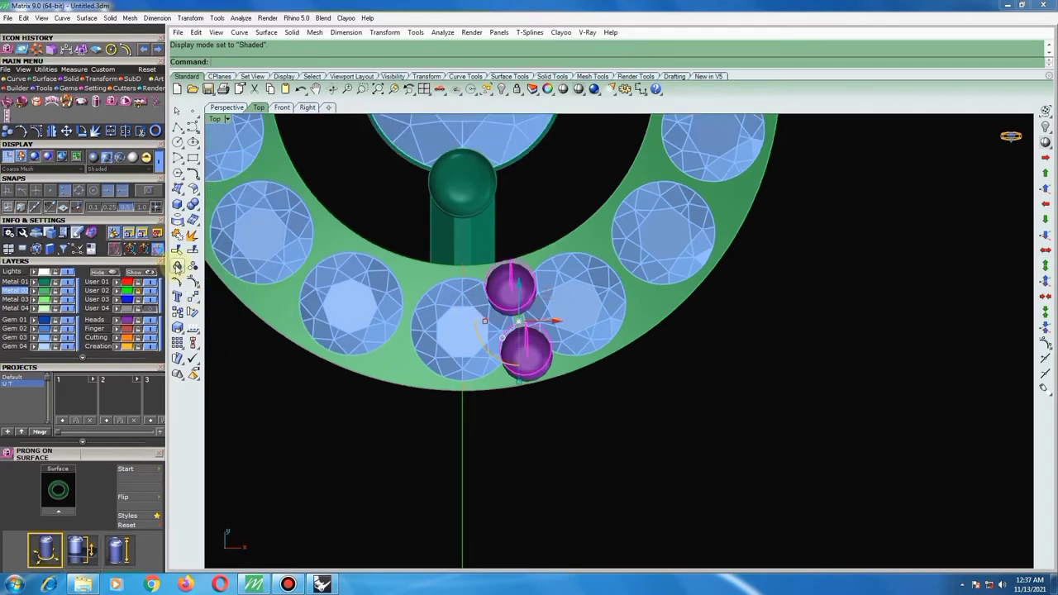
pyautogui.click(600, 370)
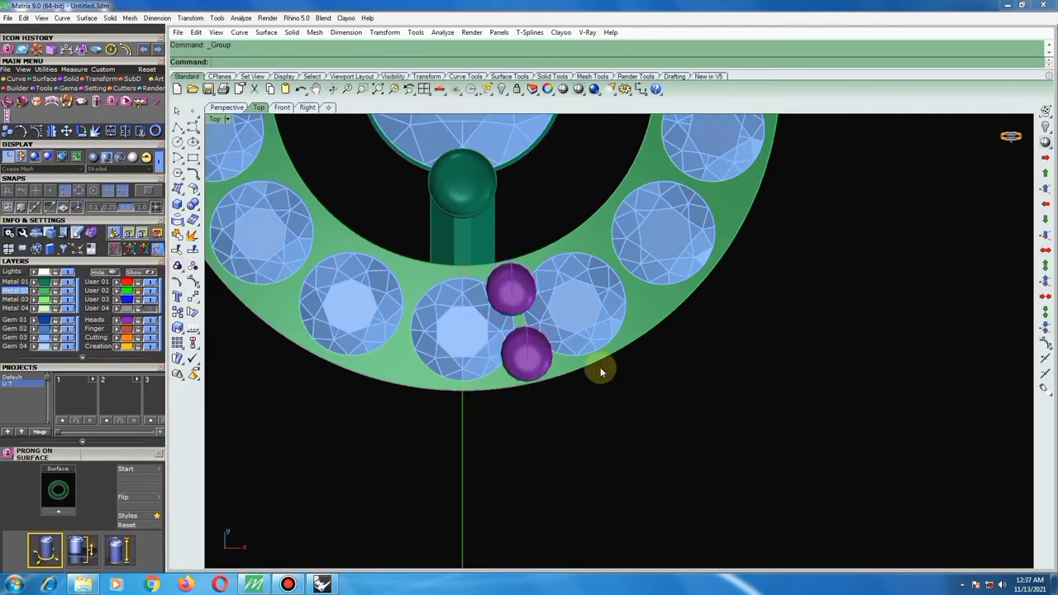
# Tilt and zoom the Perspective view to look down onto the halo ring.
pyautogui.click(227, 108)
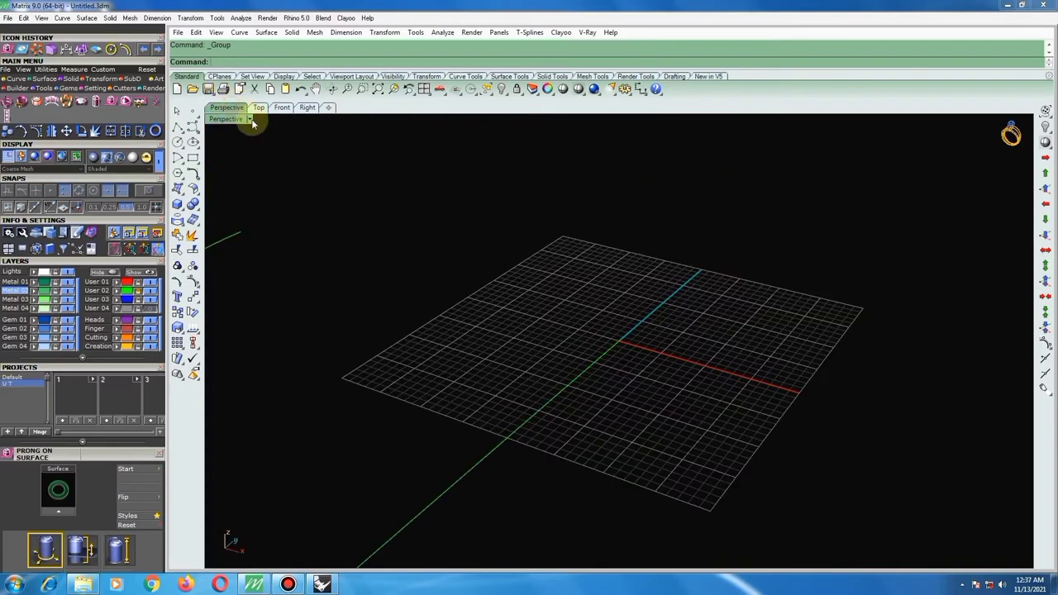
pyautogui.scroll(-2, 472, 413)
pyautogui.scroll(3, 469, 359)
pyautogui.scroll(3, 488, 294)
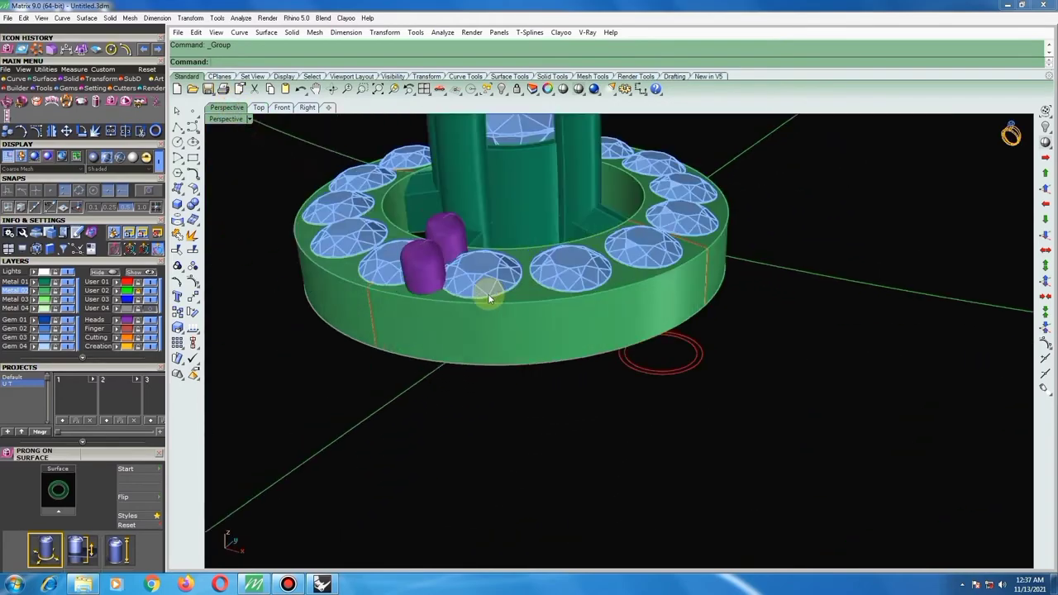
pyautogui.scroll(-2, 485, 314)
pyautogui.scroll(-3, 483, 313)
pyautogui.moveTo(481, 319)
pyautogui.mouseDown(button='right')
pyautogui.moveTo(501, 455)
pyautogui.moveTo(537, 405)
pyautogui.moveTo(524, 449)
pyautogui.moveTo(559, 319)
pyautogui.moveTo(562, 405)
pyautogui.mouseUp(button='right')
pyautogui.scroll(3, 518, 425)
pyautogui.scroll(2, 518, 426)
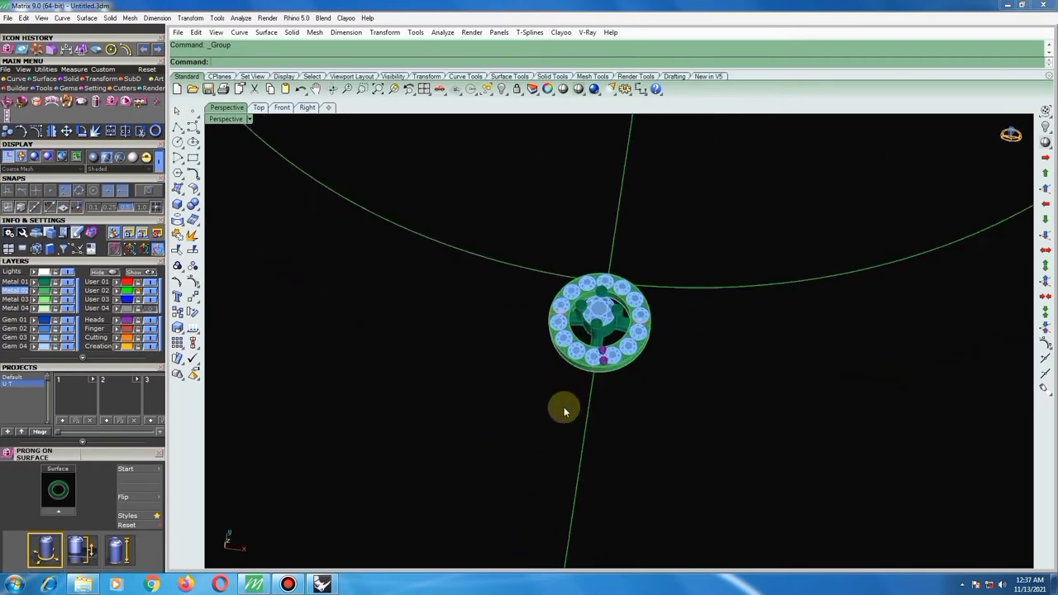
pyautogui.scroll(2, 624, 354)
pyautogui.scroll(3, 624, 354)
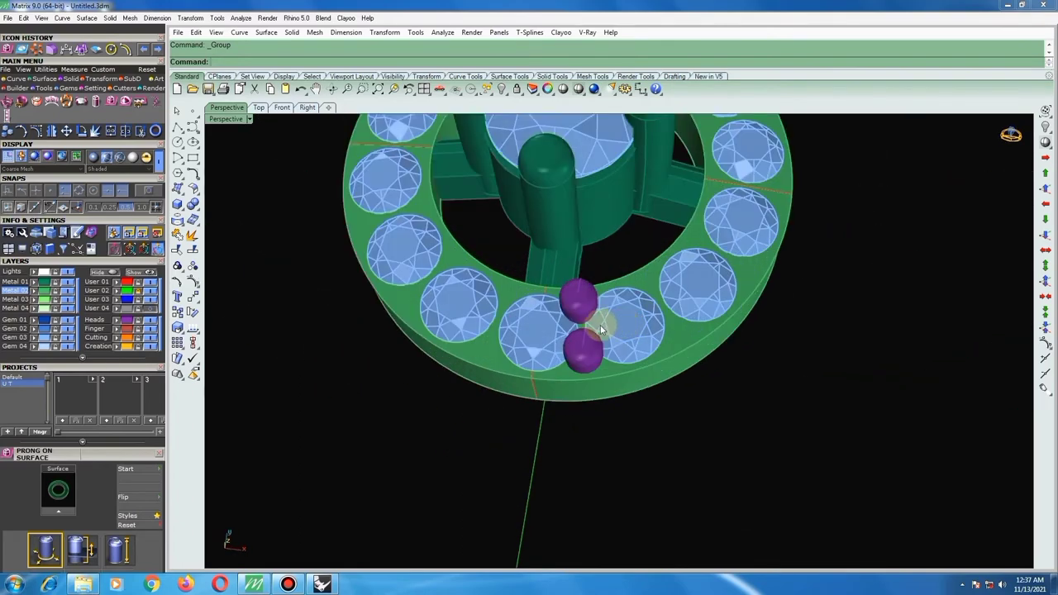
pyautogui.scroll(-4, 601, 329)
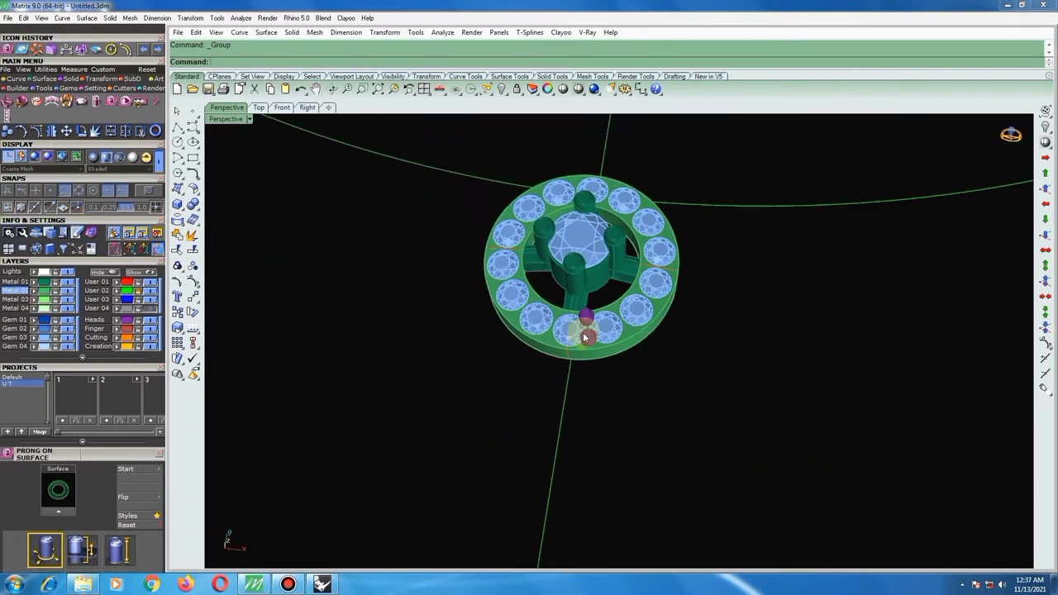
# In the Top view, zoom in and select the two purple prongs at the ring's bottom.
pyautogui.click(258, 107)
pyautogui.scroll(-1, 621, 306)
pyautogui.click(535, 294)
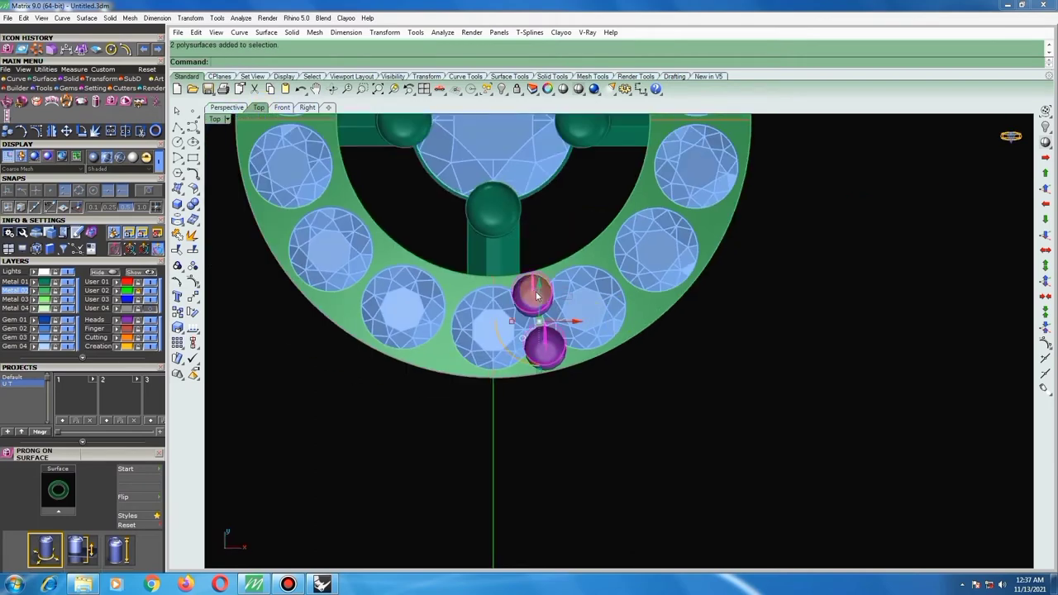
pyautogui.scroll(-2, 535, 294)
pyautogui.scroll(2, 557, 330)
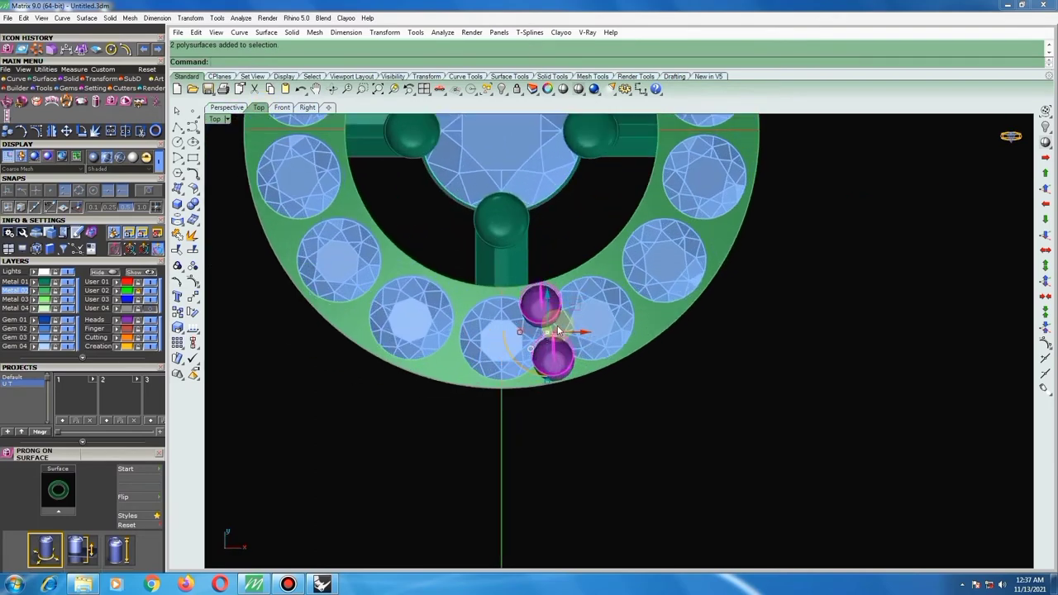
pyautogui.click(703, 401)
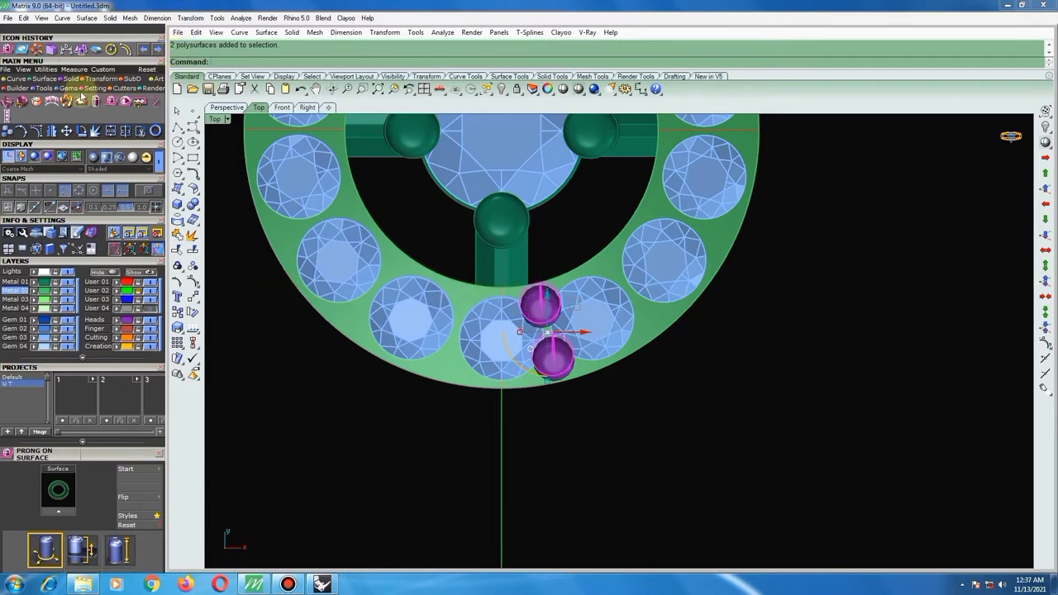
pyautogui.click(94, 90)
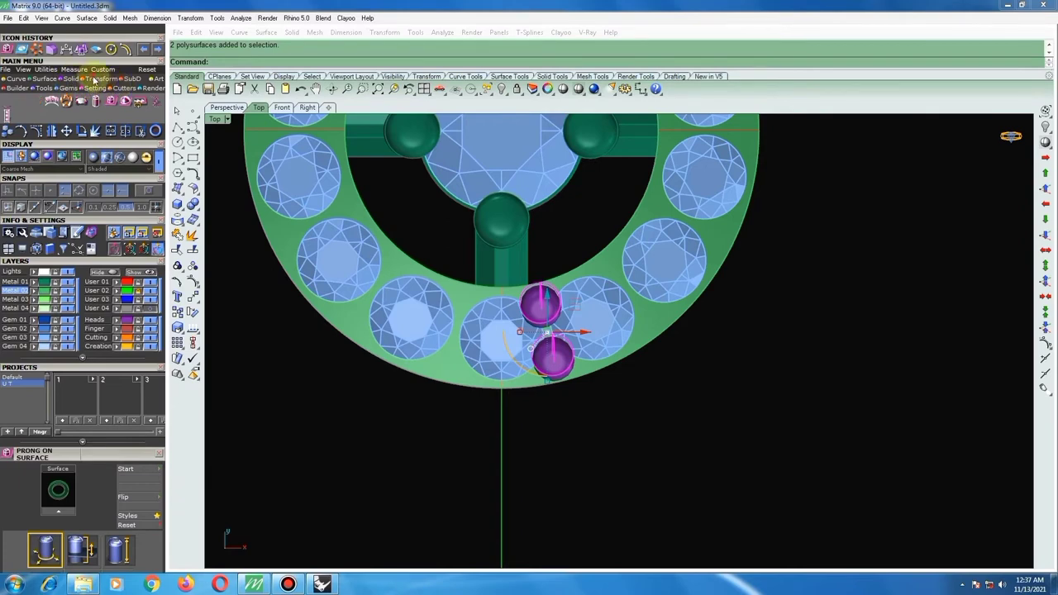
# Polar-array the purple prong pair around the centre diamond with 14 copies over 360°.
pyautogui.click(124, 88)
pyautogui.click(124, 102)
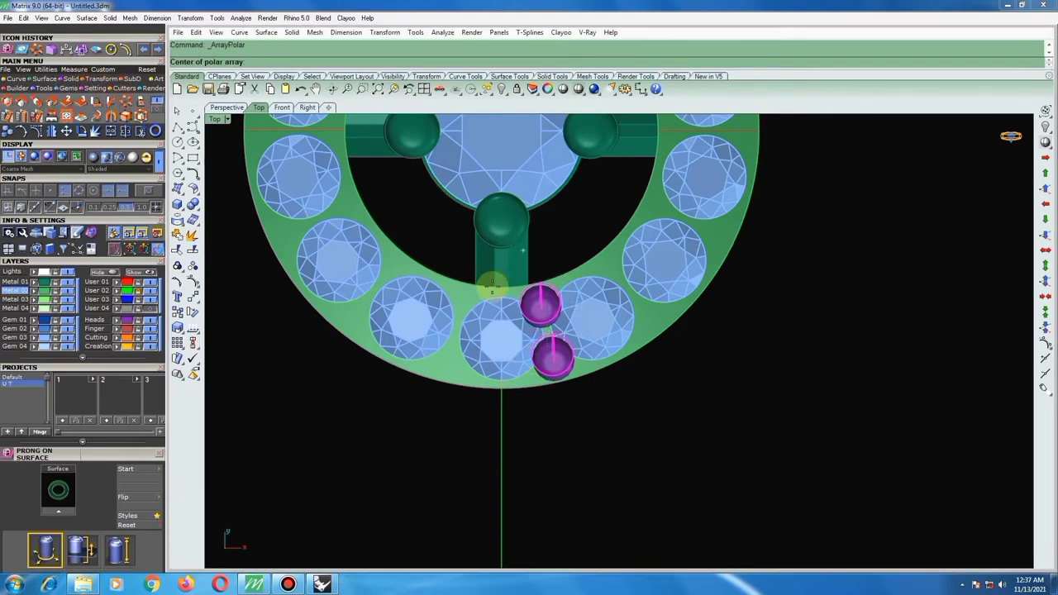
pyautogui.scroll(-2, 491, 284)
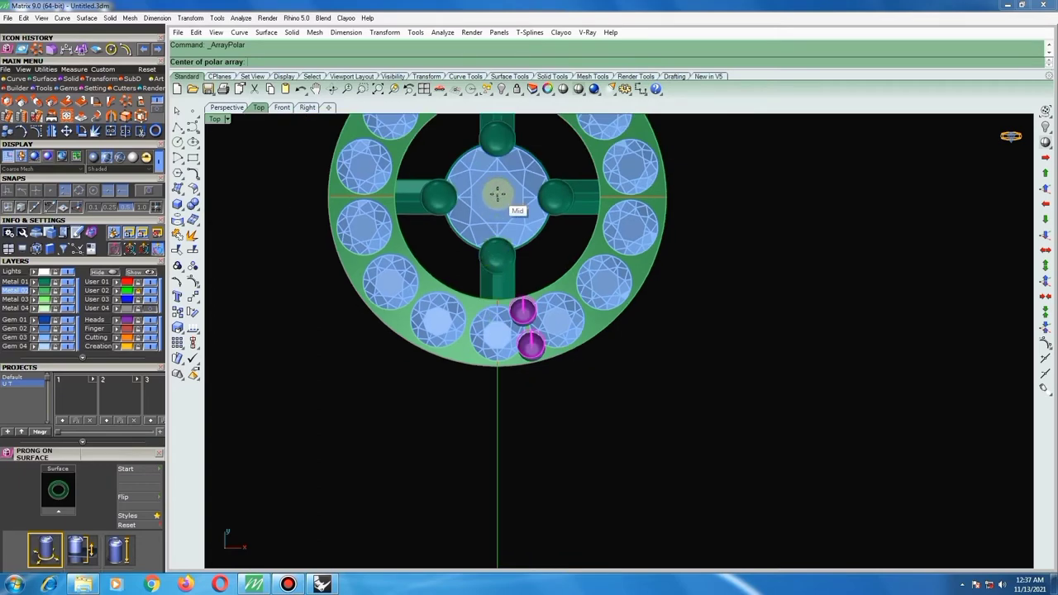
pyautogui.scroll(3, 496, 193)
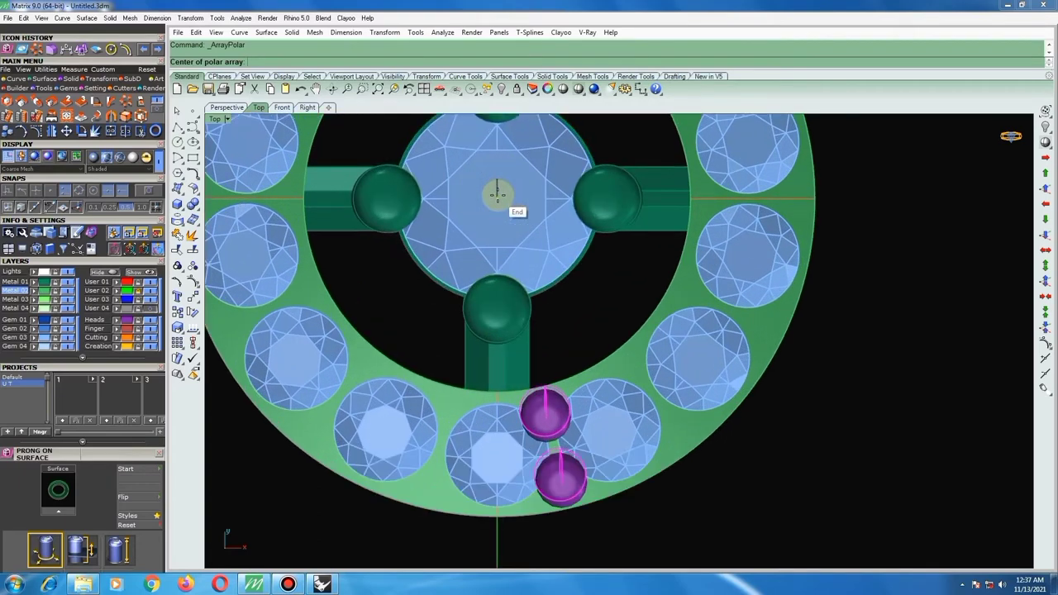
pyautogui.click(497, 193)
pyautogui.scroll(-1, 477, 229)
pyautogui.scroll(-2, 470, 239)
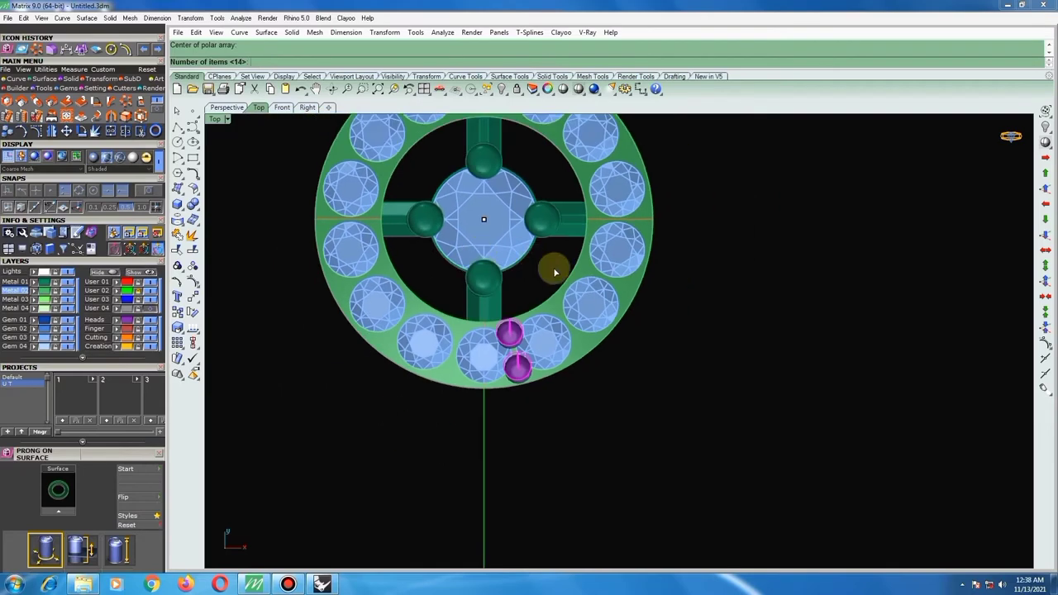
pyautogui.moveTo(565, 282); pyautogui.dragTo(589, 333, button='right')
pyautogui.press('Return')
pyautogui.press('Return')
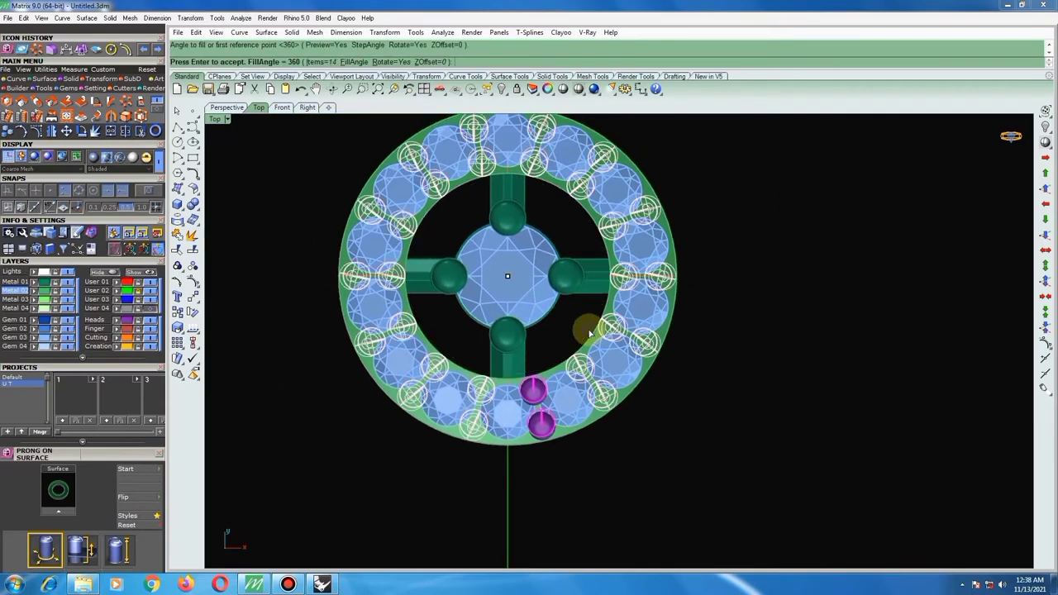
pyautogui.press('Return')
pyautogui.scroll(-2, 589, 333)
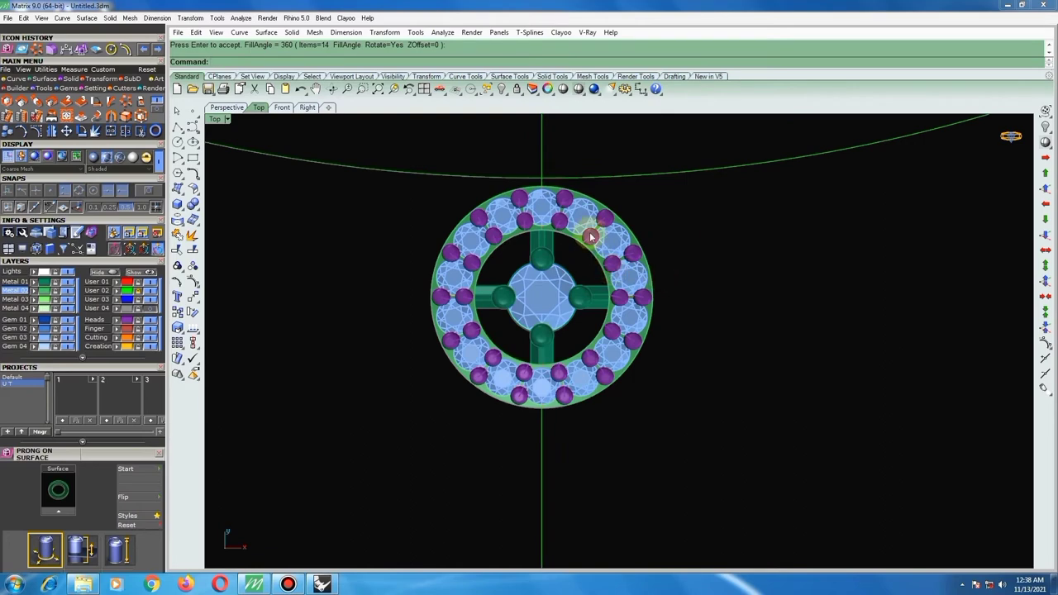
pyautogui.scroll(2, 539, 411)
pyautogui.click(546, 400)
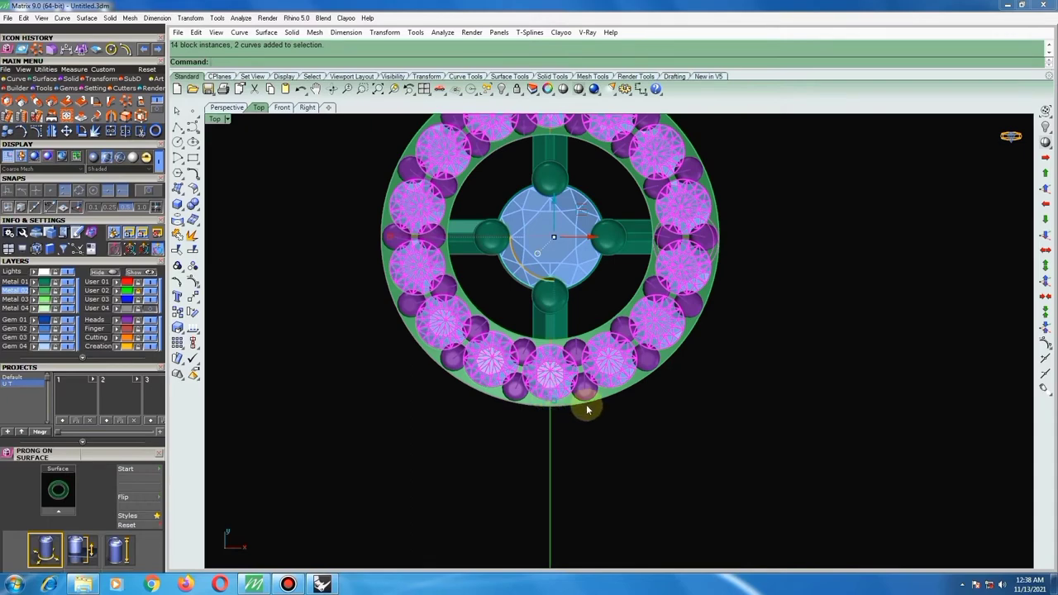
pyautogui.scroll(2, 586, 406)
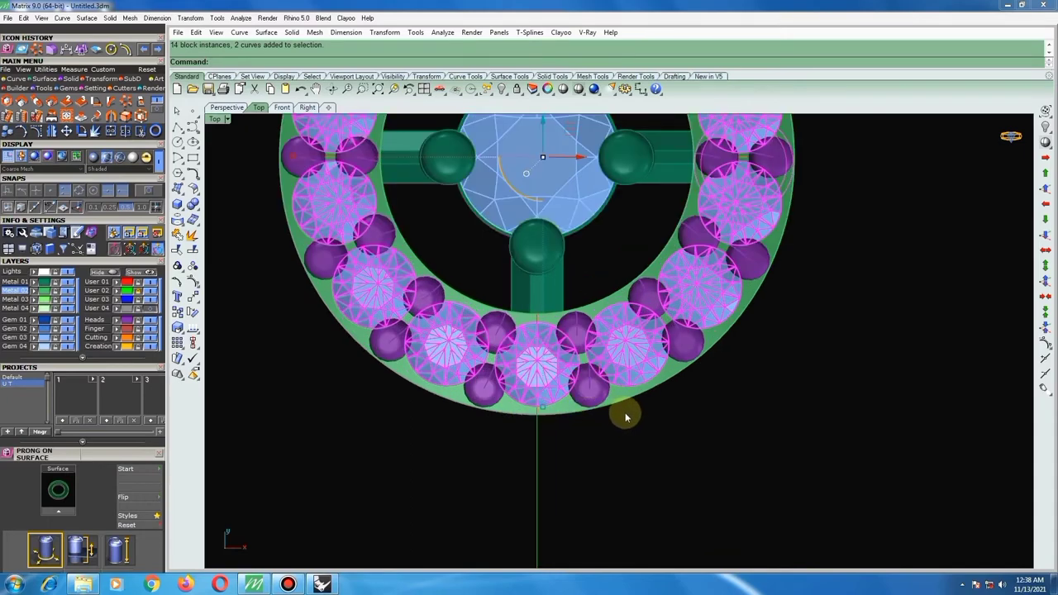
pyautogui.click(264, 200)
pyautogui.click(239, 113)
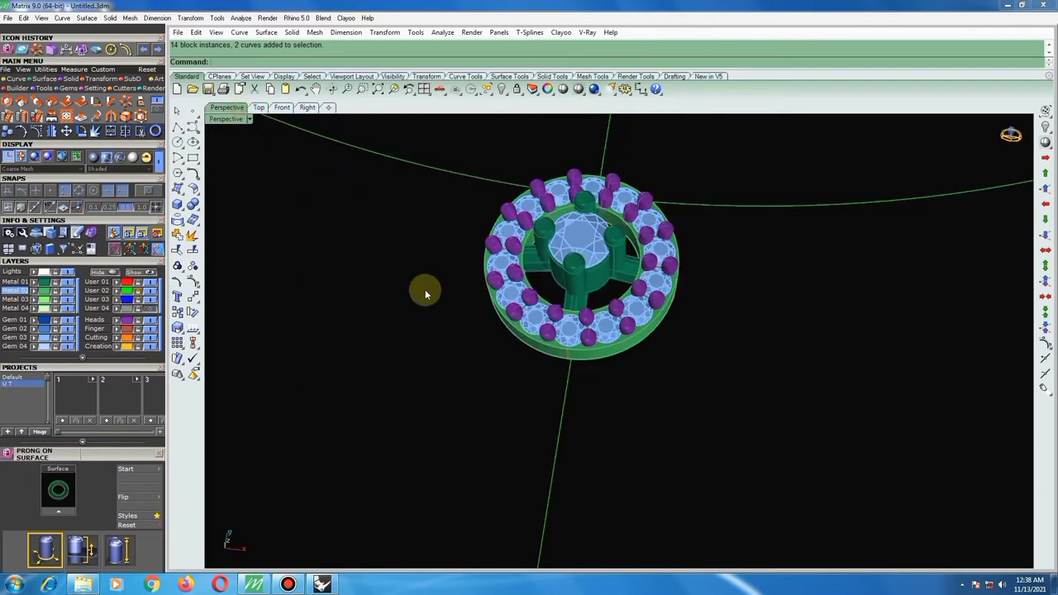
pyautogui.moveTo(425, 289); pyautogui.dragTo(496, 301, button='right')
pyautogui.scroll(4, 538, 309)
pyautogui.moveTo(604, 319); pyautogui.dragTo(674, 318, button='right')
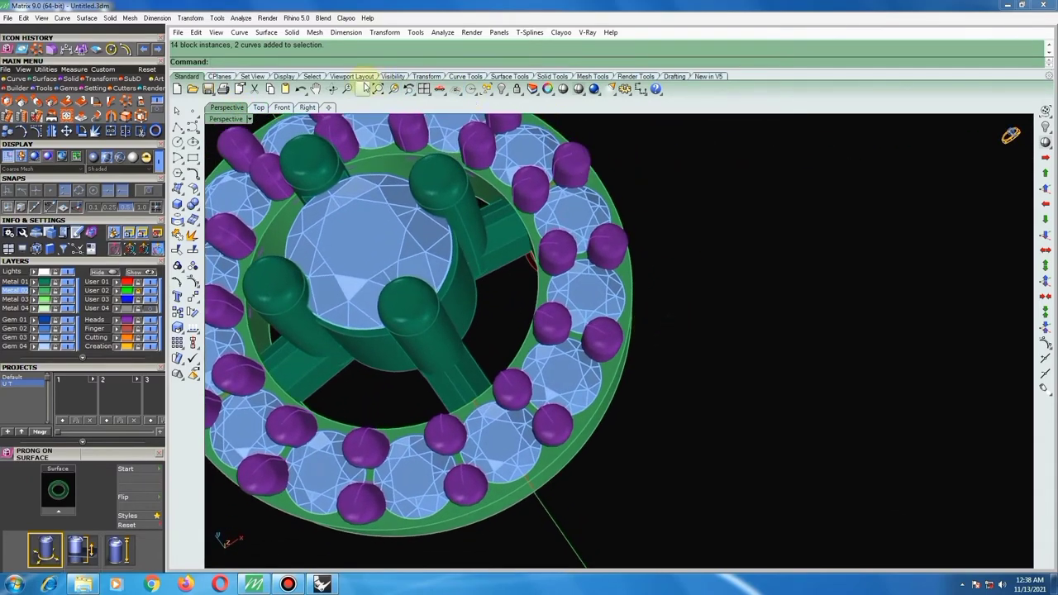
pyautogui.click(261, 109)
pyautogui.scroll(-3, 488, 353)
pyautogui.moveTo(488, 354)
pyautogui.keyDown('ctrl'); pyautogui.keyDown('shift'); pyautogui.mouseDown(button='right')
pyautogui.moveTo(524, 347)
pyautogui.moveTo(501, 300)
pyautogui.moveTo(366, 200)
pyautogui.moveTo(402, 276)
pyautogui.moveTo(479, 314)
pyautogui.moveTo(522, 316)
pyautogui.mouseUp(button='right'); pyautogui.keyUp('shift'); pyautogui.keyUp('ctrl')
pyautogui.scroll(2, 526, 319)
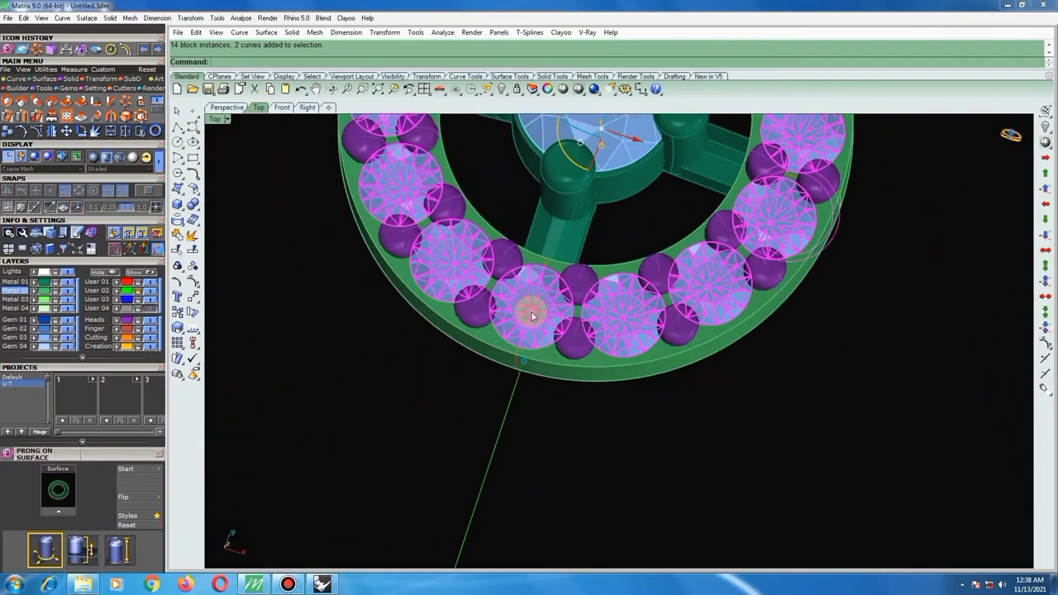
pyautogui.scroll(2, 567, 330)
pyautogui.scroll(1, 570, 335)
pyautogui.scroll(-1, 571, 337)
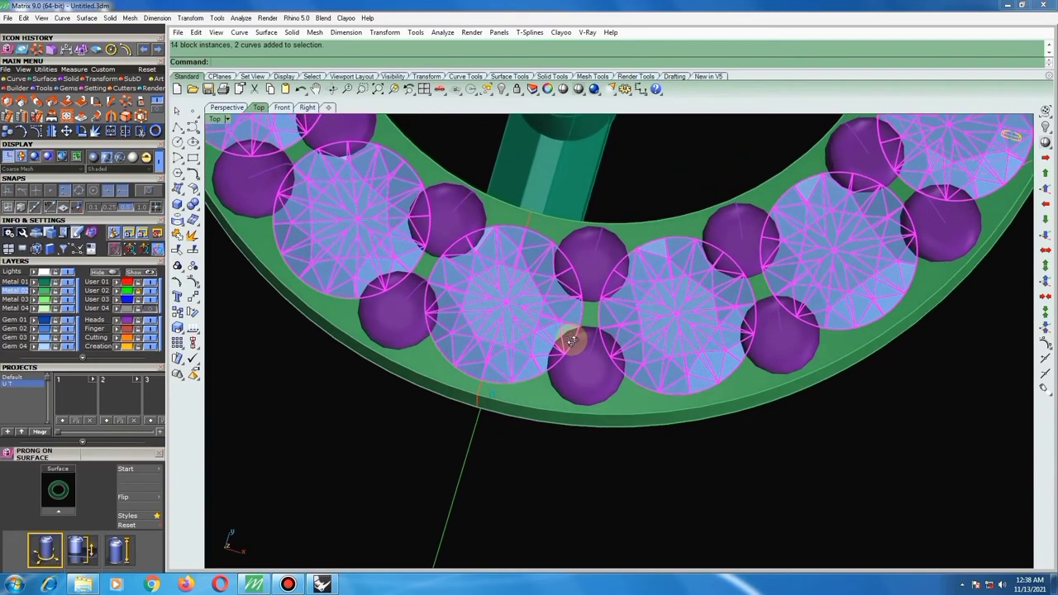
pyautogui.scroll(-2, 566, 342)
pyautogui.scroll(-3, 507, 346)
pyautogui.scroll(-2, 578, 389)
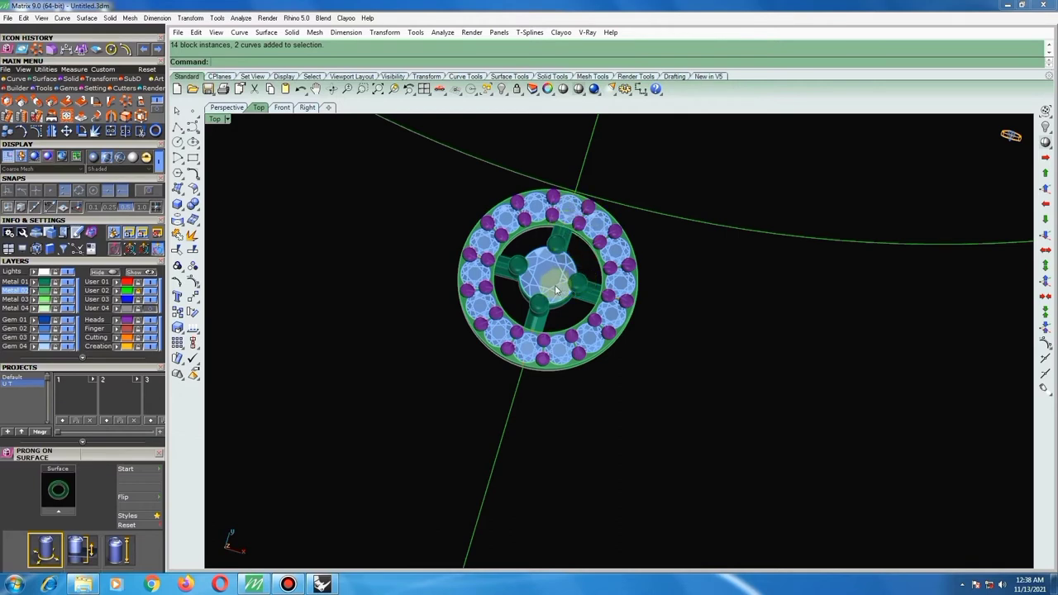
pyautogui.scroll(3, 500, 223)
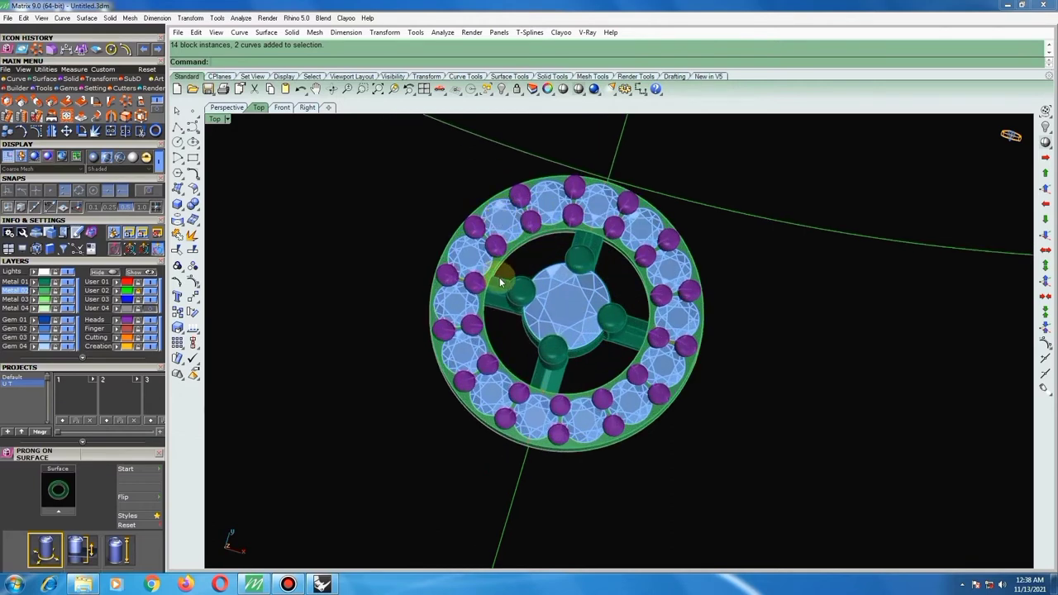
pyautogui.moveTo(555, 248)
pyautogui.mouseDown(button='right')
pyautogui.moveTo(468, 147)
pyautogui.moveTo(553, 392)
pyautogui.mouseUp(button='right')
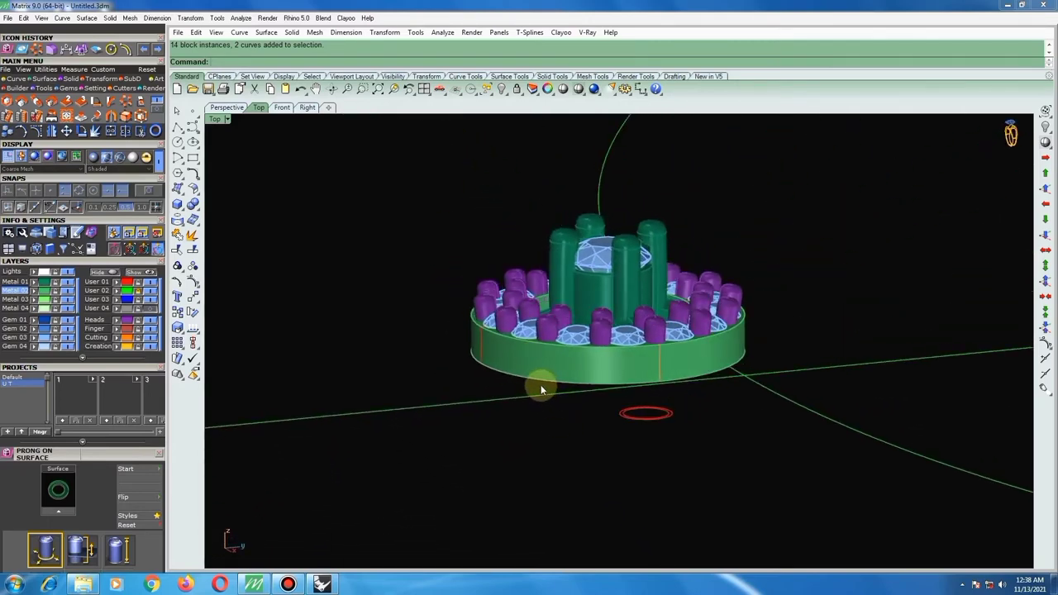
pyautogui.press('Escape')
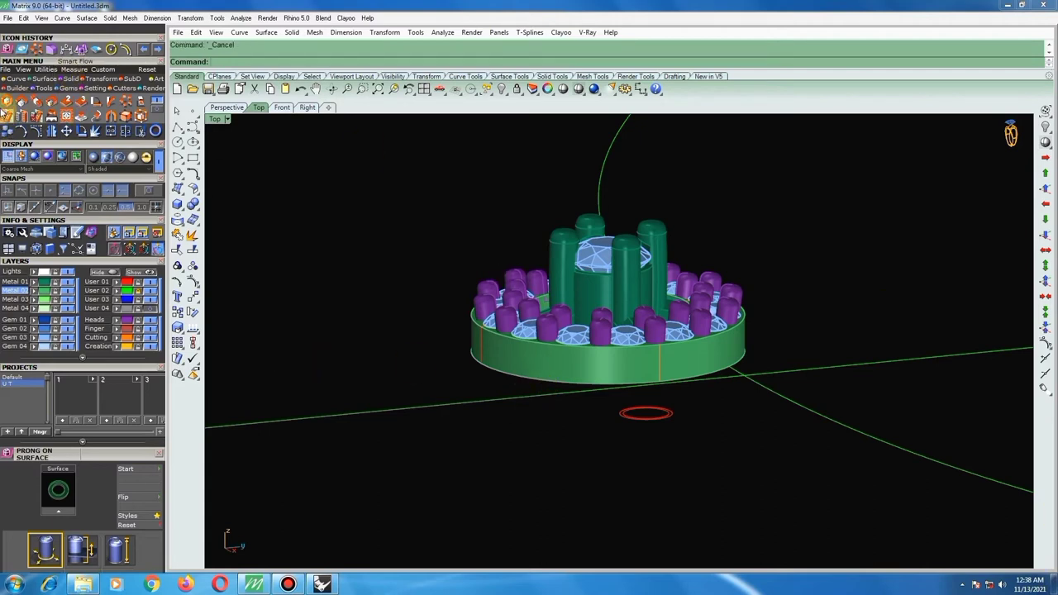
# Extrude the red circle under the halo into a solid band and drag to set its height.
pyautogui.click(73, 83)
pyautogui.click(131, 101)
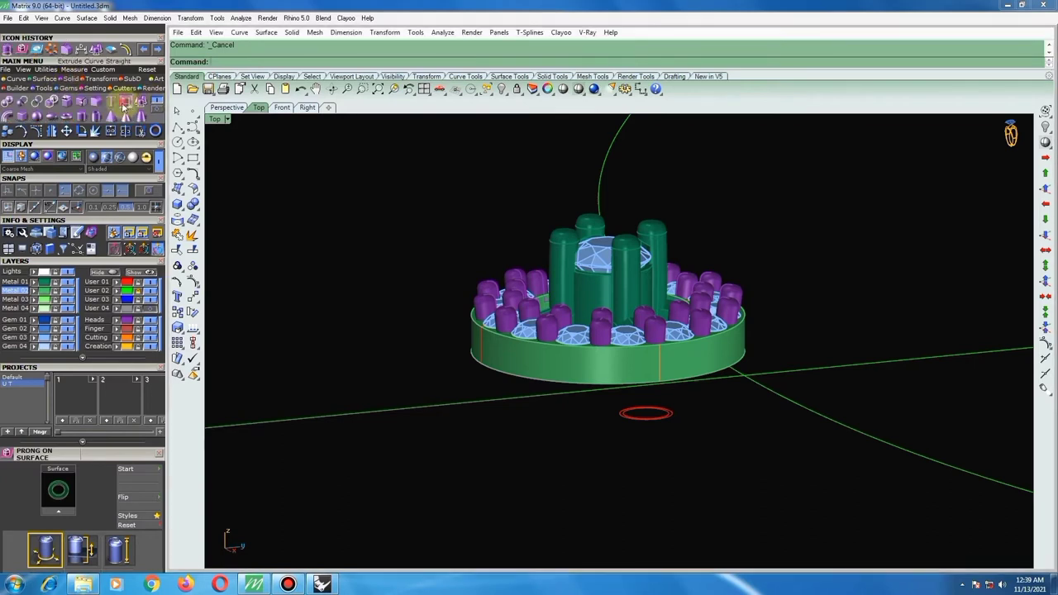
pyautogui.click(499, 375)
pyautogui.press('Return')
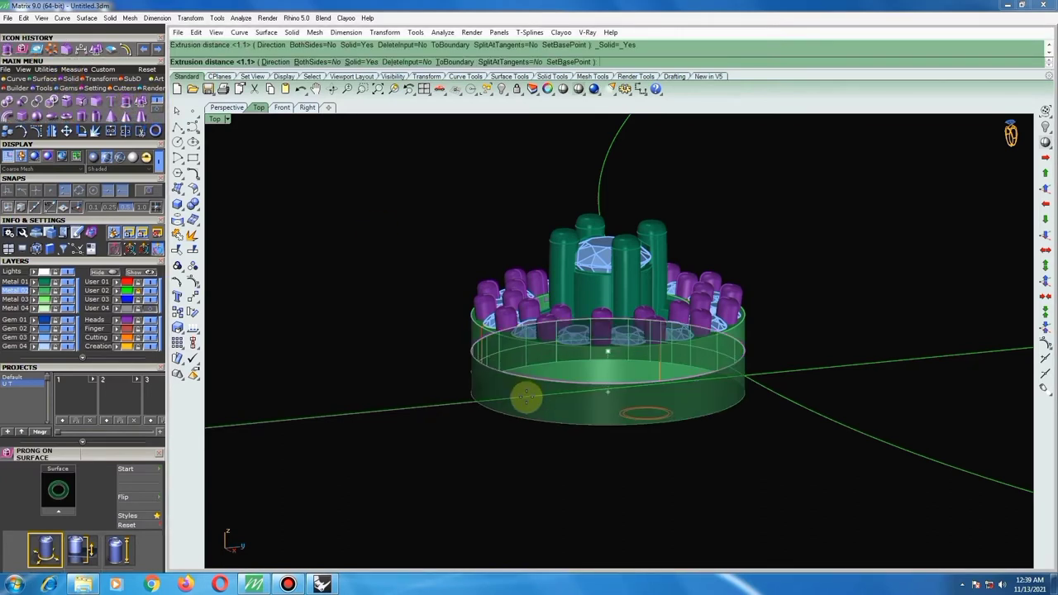
pyautogui.moveTo(529, 413)
pyautogui.mouseDown(button='right')
pyautogui.moveTo(531, 267)
pyautogui.moveTo(557, 142)
pyautogui.moveTo(484, 430)
pyautogui.moveTo(496, 415)
pyautogui.moveTo(512, 427)
pyautogui.moveTo(524, 396)
pyautogui.moveTo(522, 436)
pyautogui.mouseUp(button='right')
# Confirm the extrusion, then raise the green band in two moves until it meets the ring's underside.
pyautogui.click(520, 436)
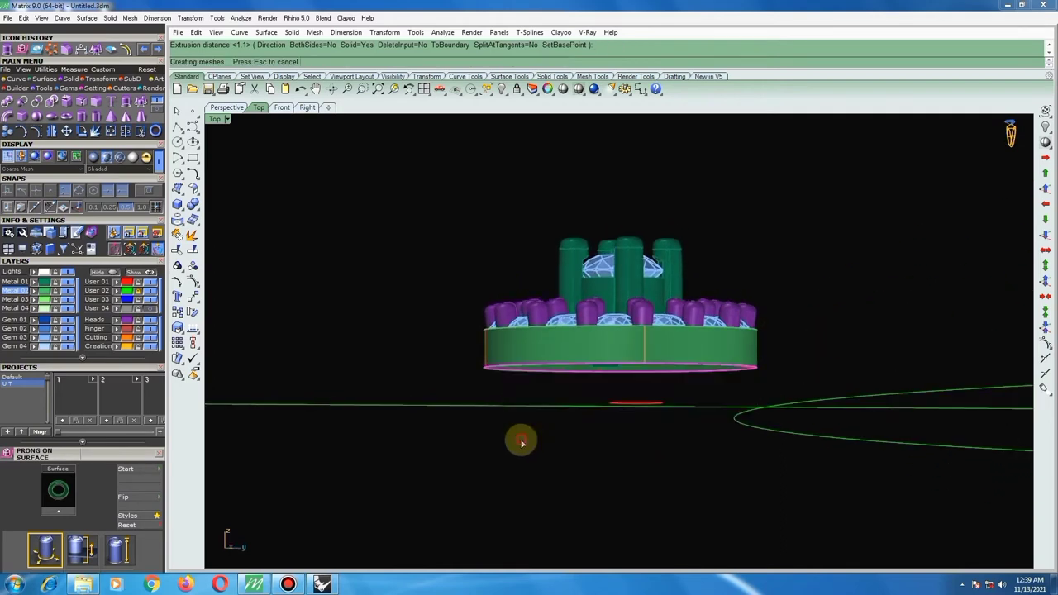
pyautogui.click(596, 404)
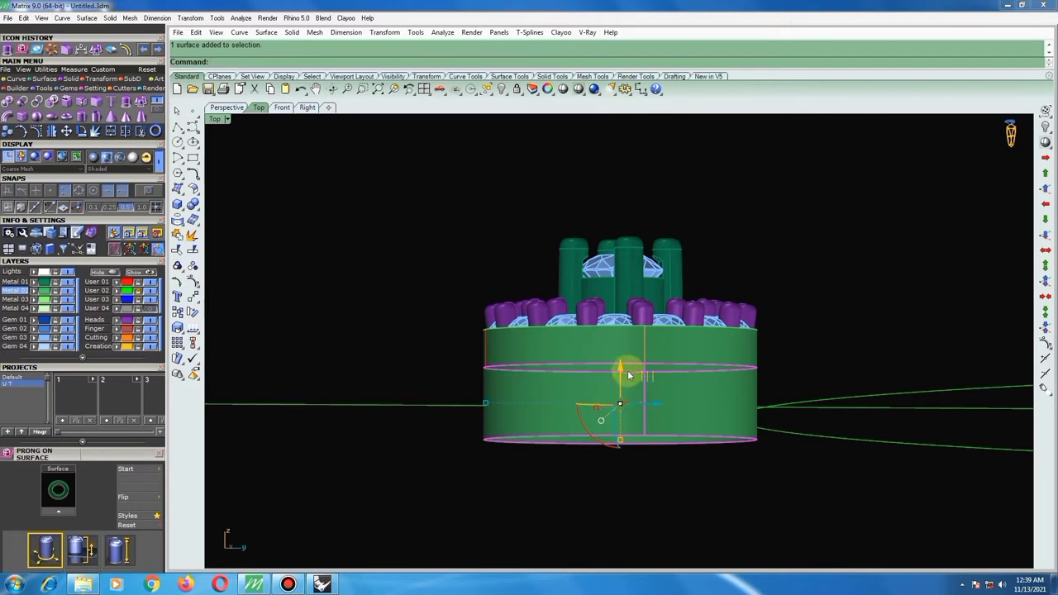
pyautogui.moveTo(621, 368); pyautogui.dragTo(620, 355)
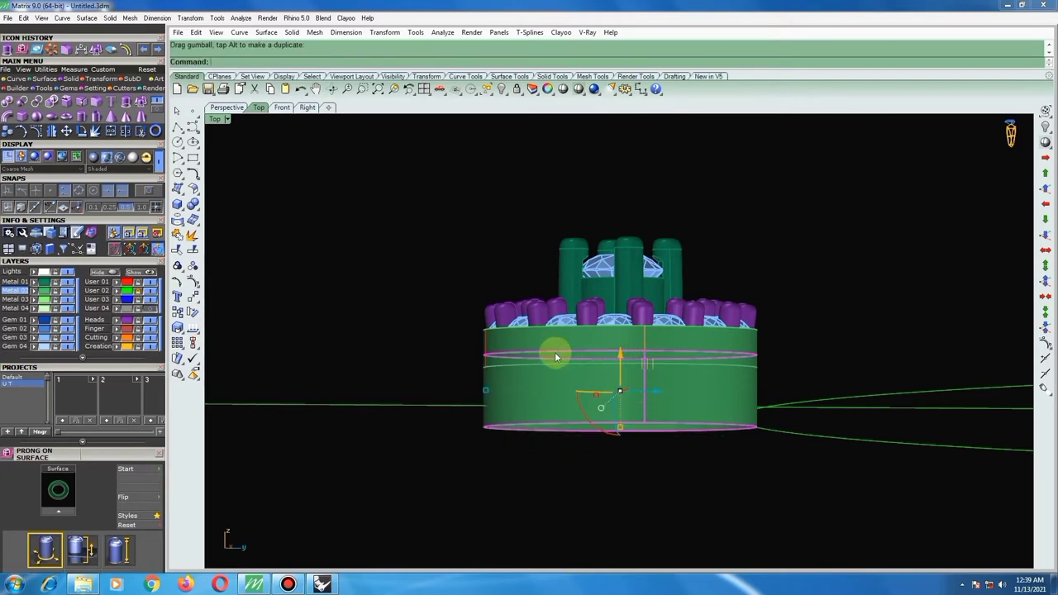
pyautogui.click(399, 330)
pyautogui.moveTo(398, 330); pyautogui.dragTo(495, 401, button='right')
pyautogui.click(548, 406)
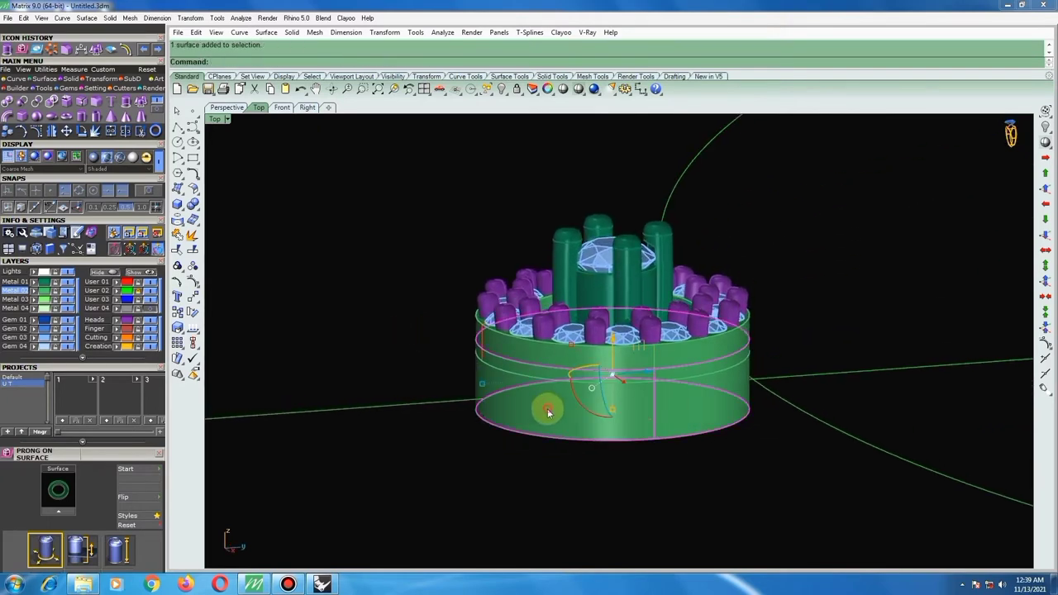
pyautogui.scroll(3, 612, 395)
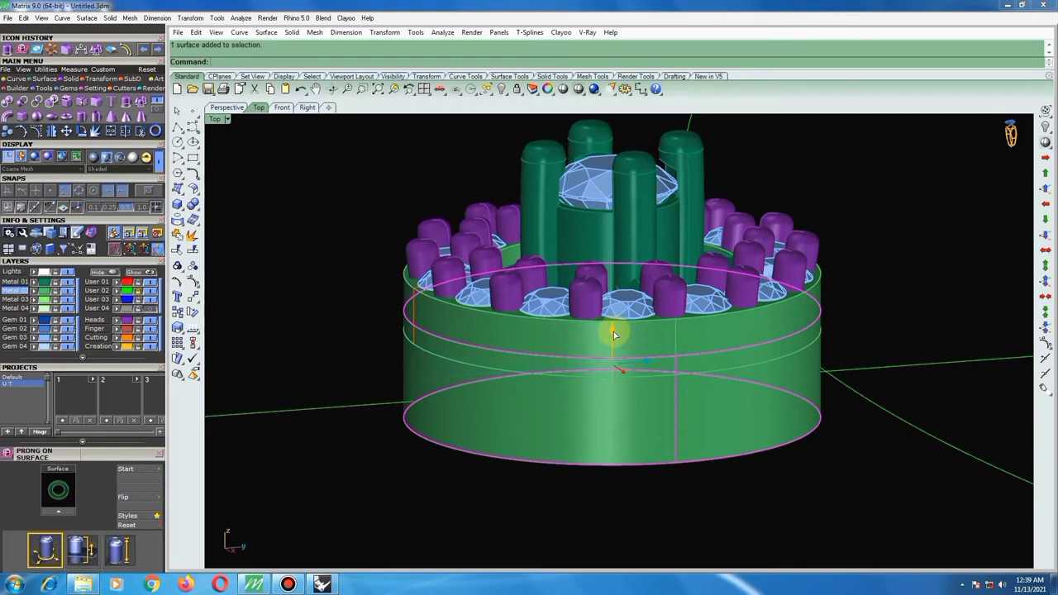
pyautogui.moveTo(613, 328); pyautogui.dragTo(611, 339)
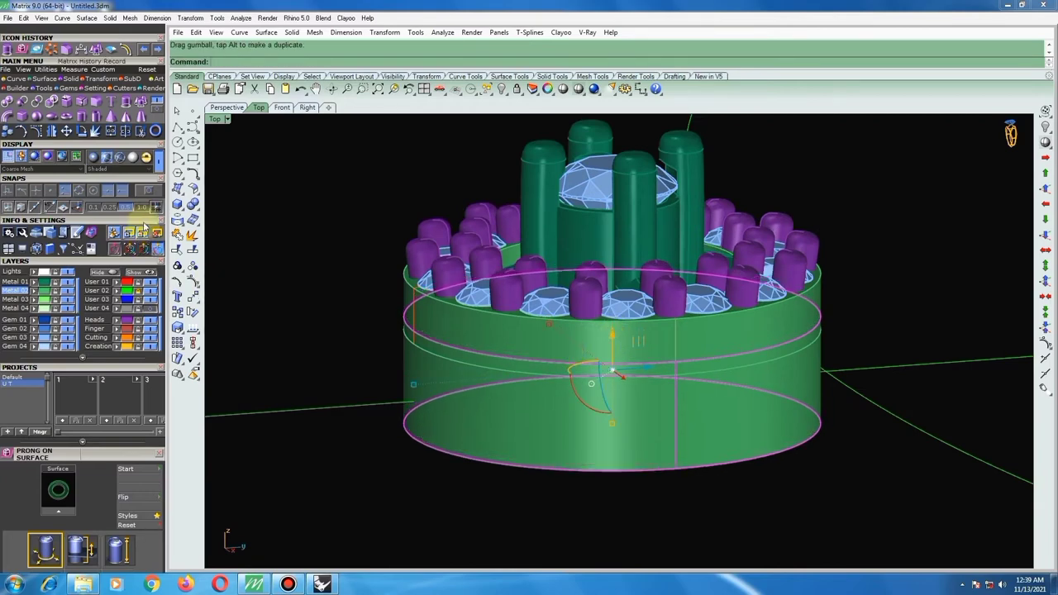
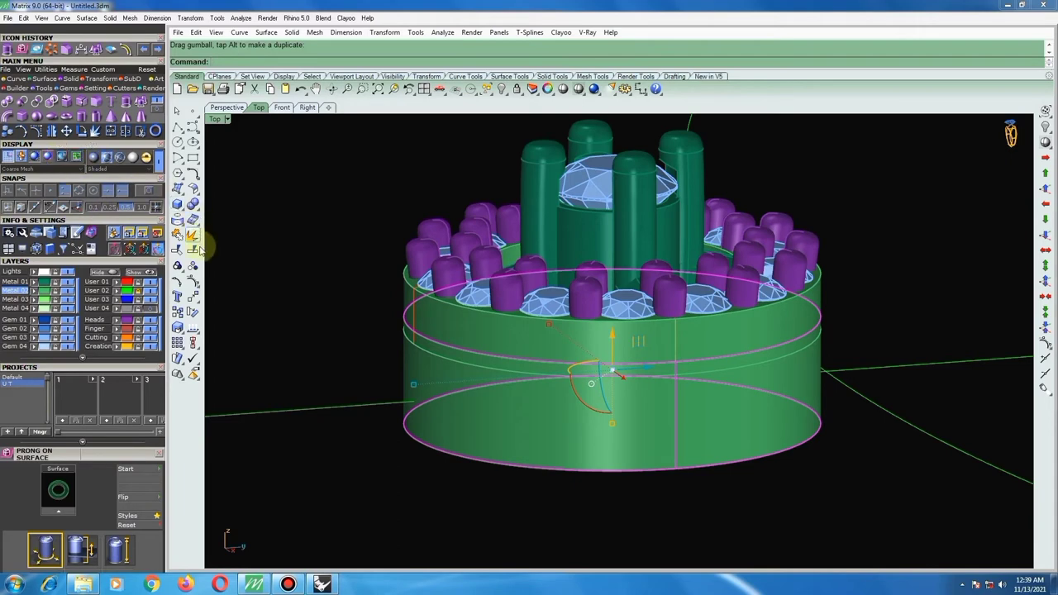
# Show and then hide the band cylinder's control points to inspect its structure.
pyautogui.click(192, 281)
pyautogui.scroll(-2, 488, 340)
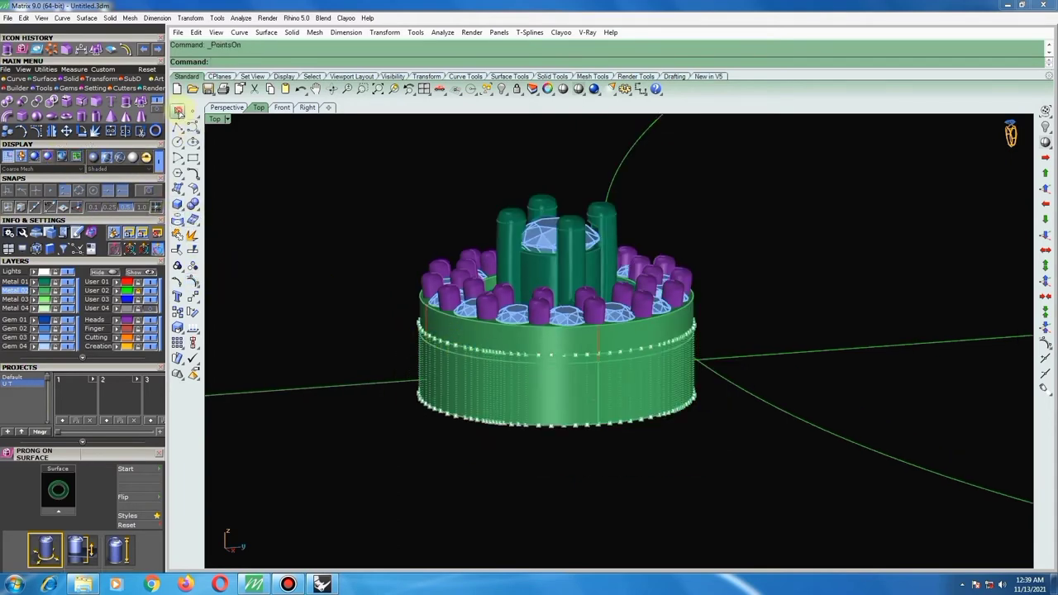
pyautogui.press('Escape')
# Rebuild the green band's cylinder surface to 20 × 4 points at degree 3.
pyautogui.click(509, 389)
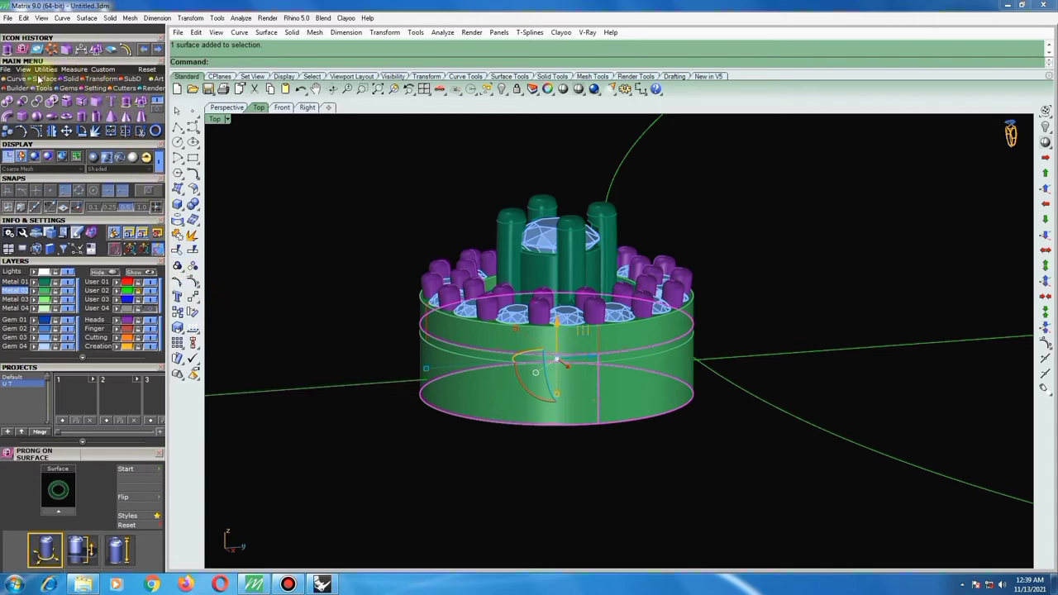
pyautogui.click(19, 79)
pyautogui.click(141, 116)
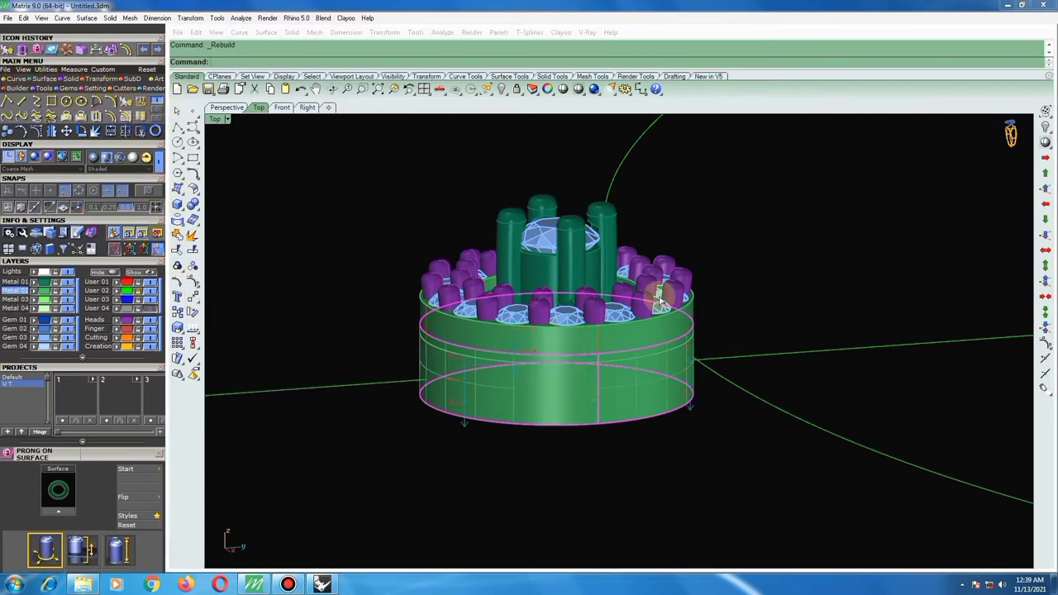
pyautogui.click(625, 337)
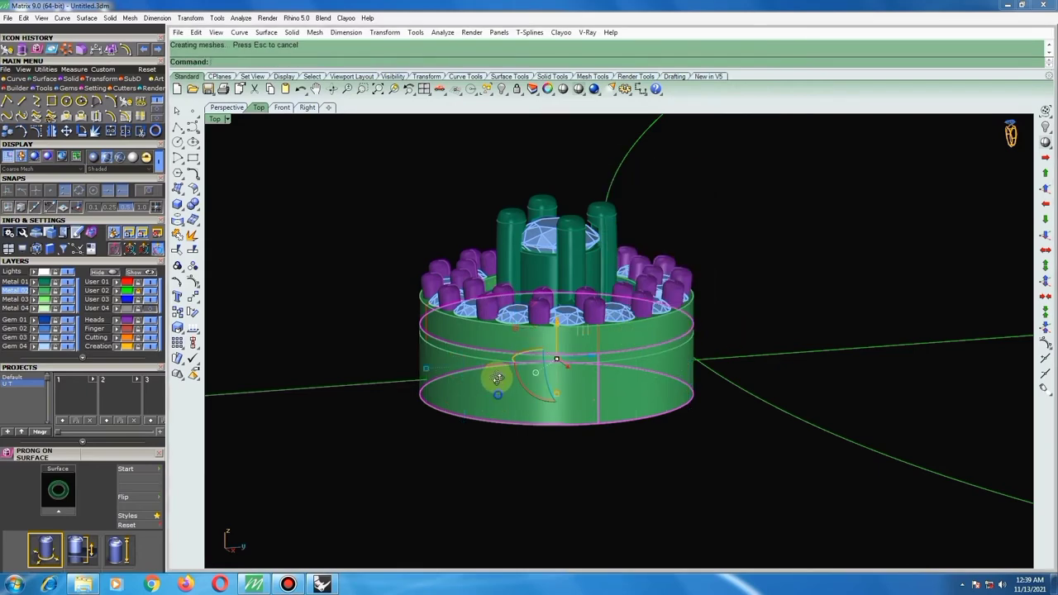
pyautogui.moveTo(497, 402); pyautogui.dragTo(513, 176, button='right')
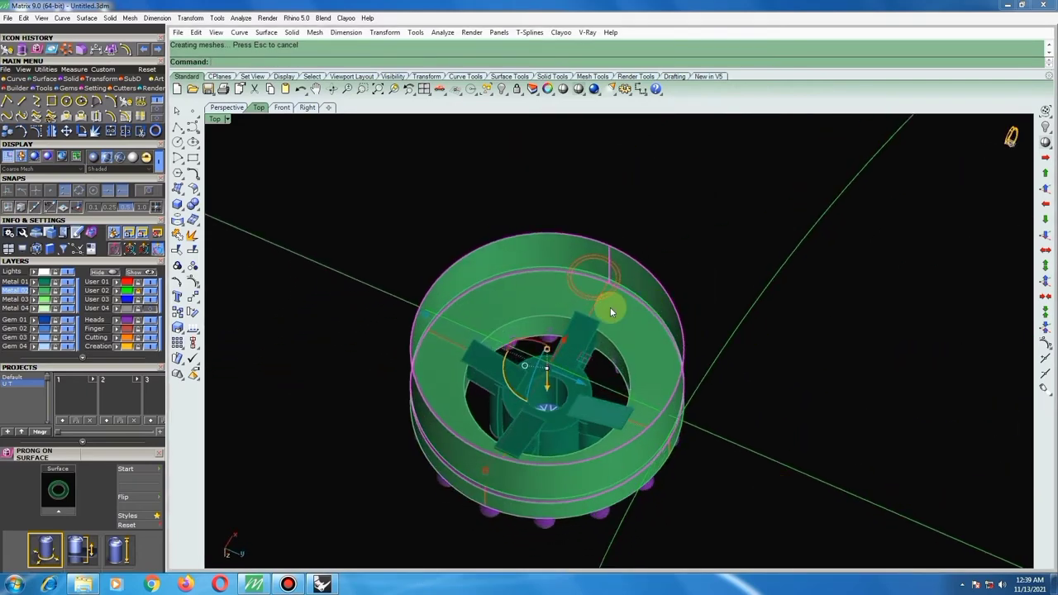
# Offset the band surface 0.5 as a solid, flipping the offset to the correct side.
pyautogui.click(193, 188)
pyautogui.click(230, 214)
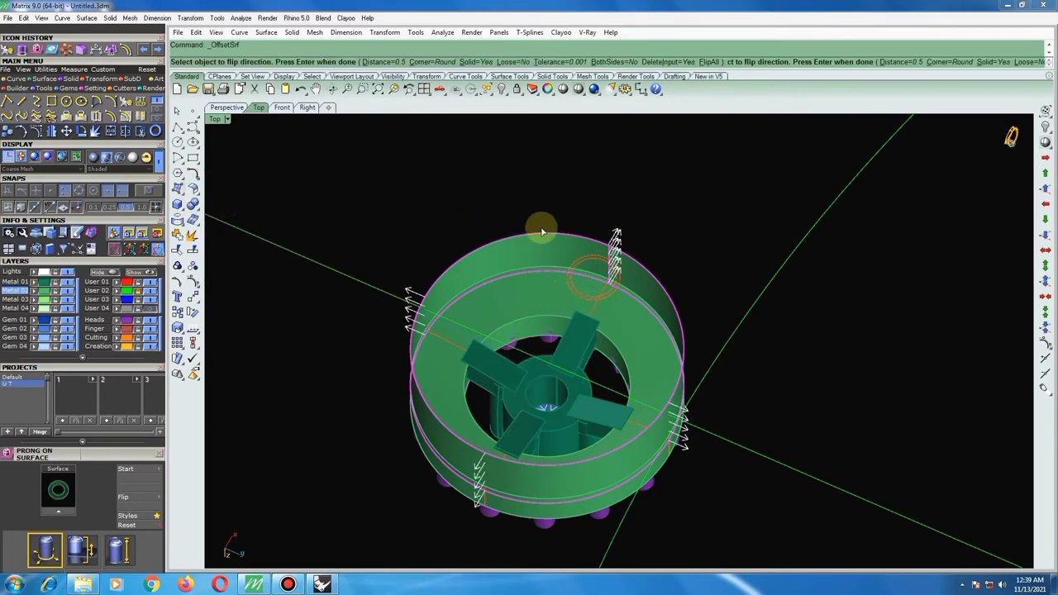
pyautogui.click(579, 248)
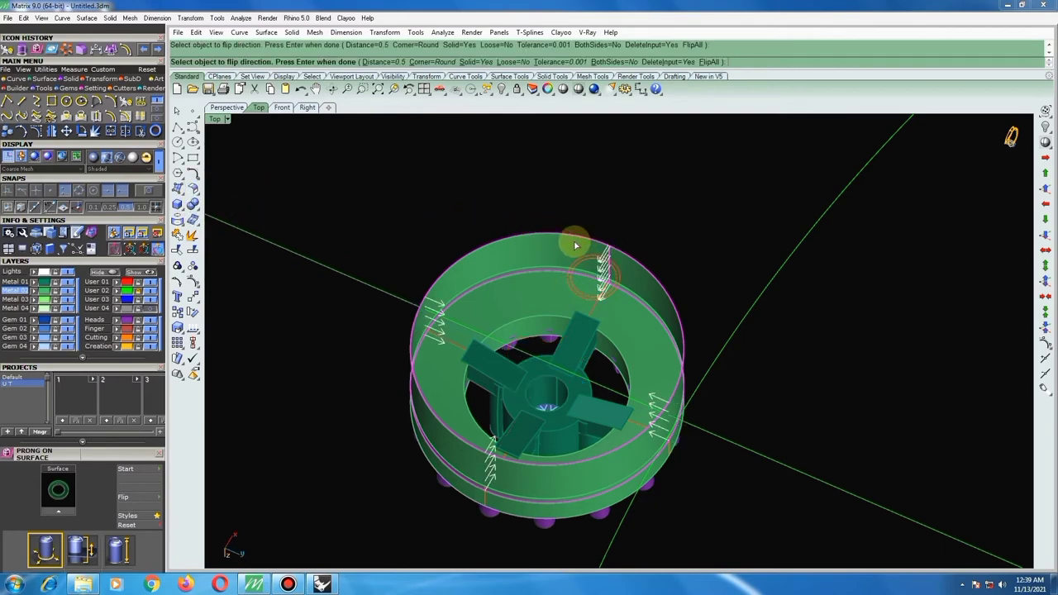
pyautogui.click(597, 149)
pyautogui.rightClick(598, 149)
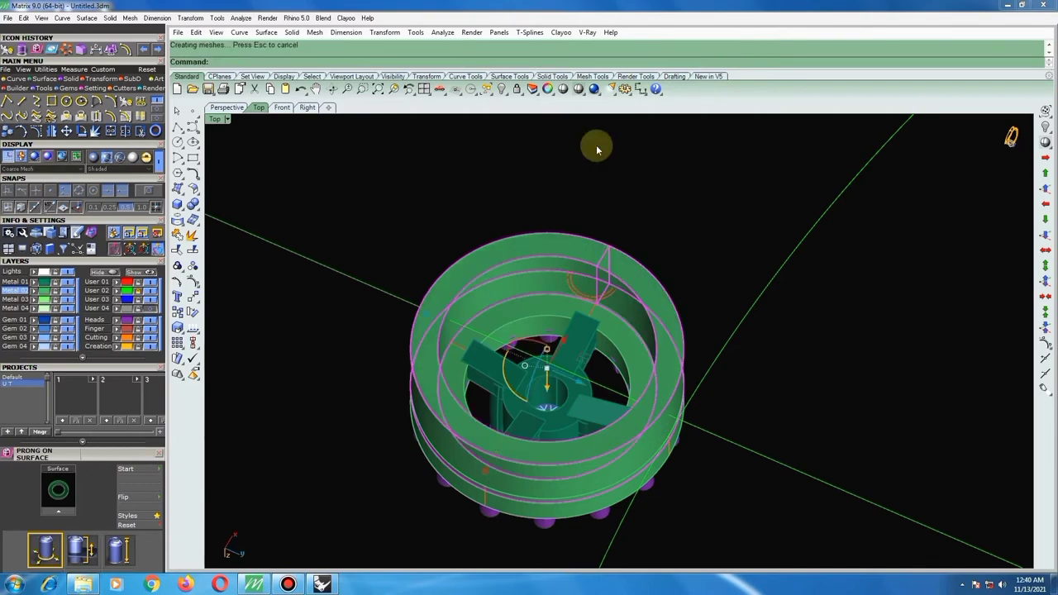
pyautogui.moveTo(597, 148)
pyautogui.mouseDown(button='right')
pyautogui.moveTo(571, 388)
pyautogui.moveTo(589, 386)
pyautogui.mouseUp(button='right')
pyautogui.click(589, 386)
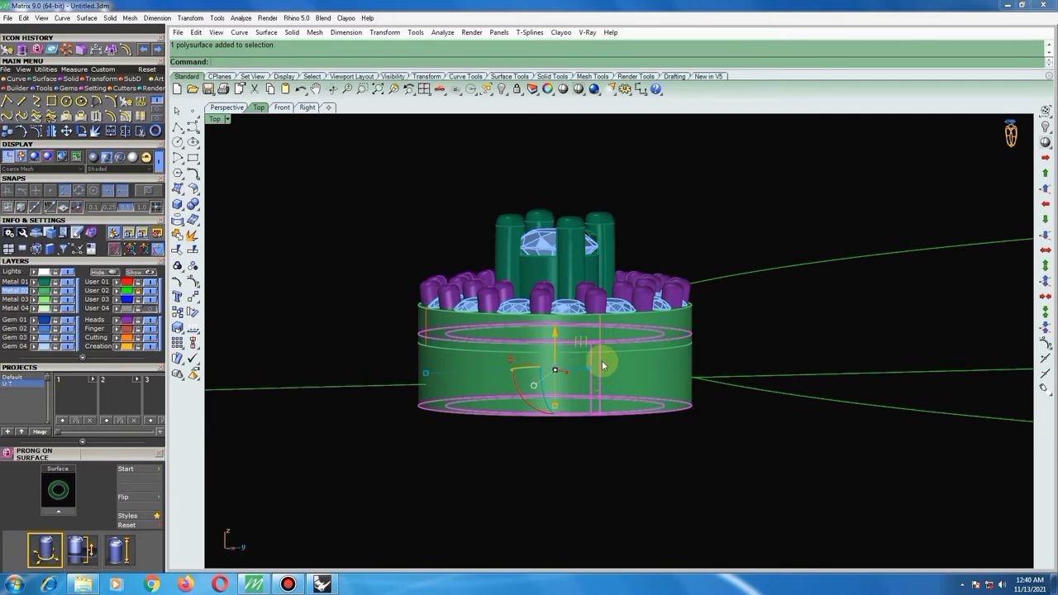
# View the ring from above and reselect the thickened band.
pyautogui.scroll(3, 600, 355)
pyautogui.scroll(-5, 591, 362)
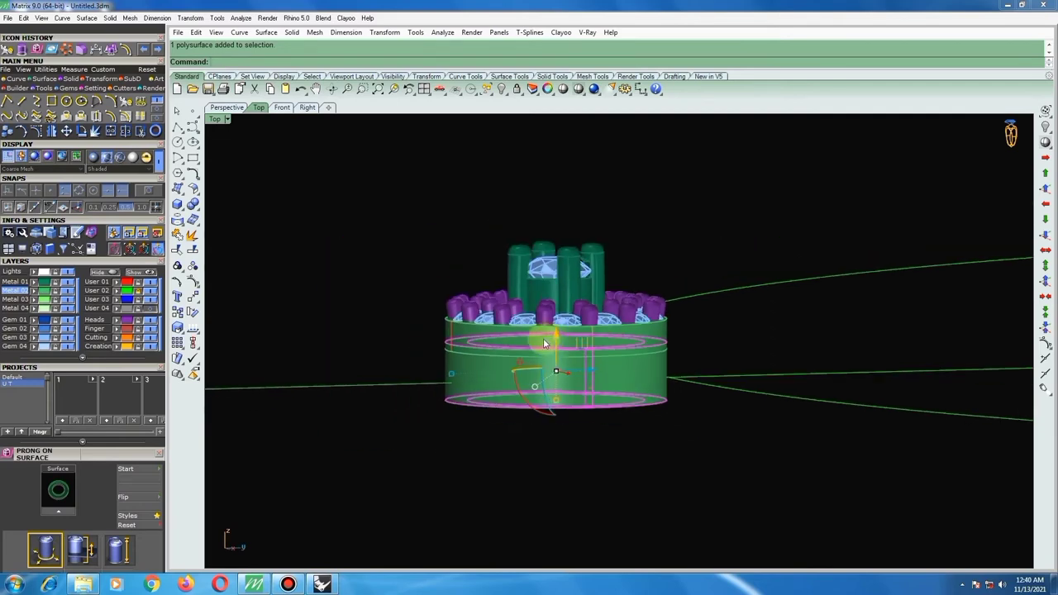
pyautogui.moveTo(543, 338)
pyautogui.mouseDown(button='right')
pyautogui.moveTo(585, 407)
pyautogui.moveTo(642, 432)
pyautogui.mouseUp(button='right')
pyautogui.press('Escape')
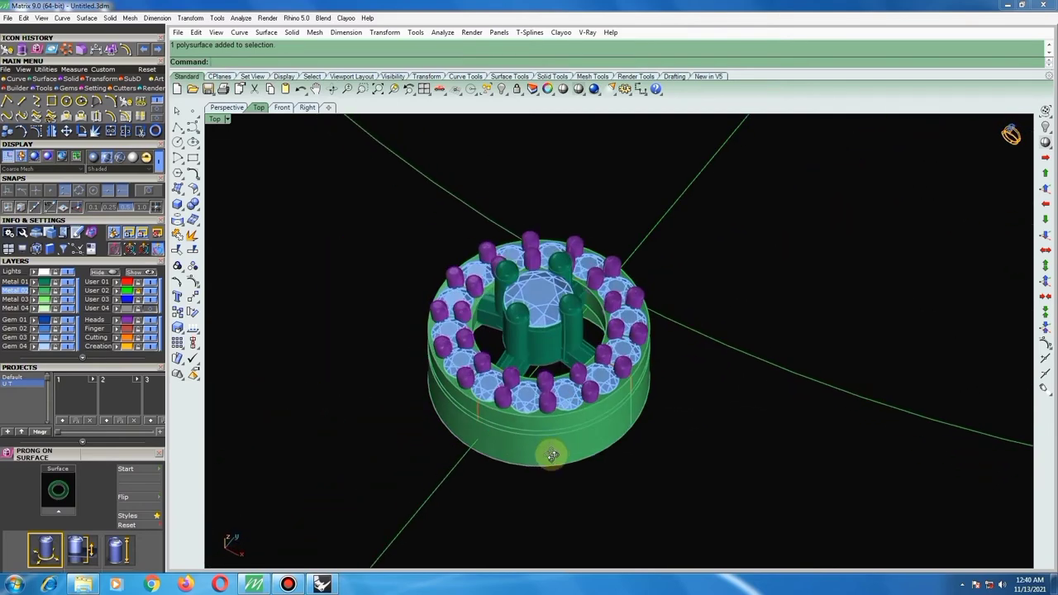
pyautogui.moveTo(540, 425)
pyautogui.mouseDown(button='right')
pyautogui.moveTo(567, 467)
pyautogui.moveTo(484, 344)
pyautogui.moveTo(548, 396)
pyautogui.mouseUp(button='right')
pyautogui.click(570, 401)
pyautogui.scroll(3, 576, 396)
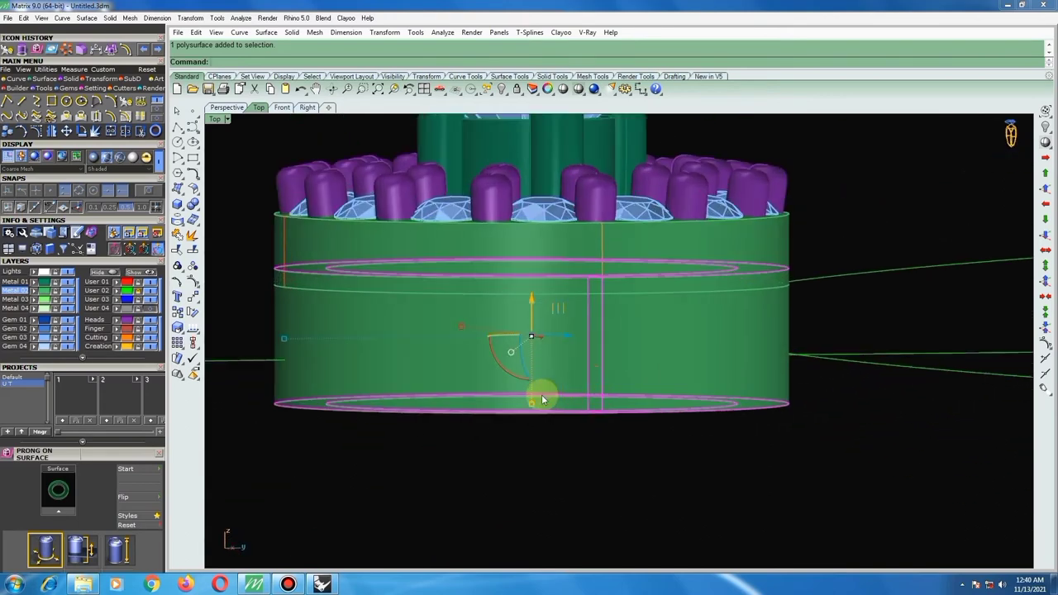
# Switch to four viewports and zoom the Right viewport in on the band.
pyautogui.click(426, 91)
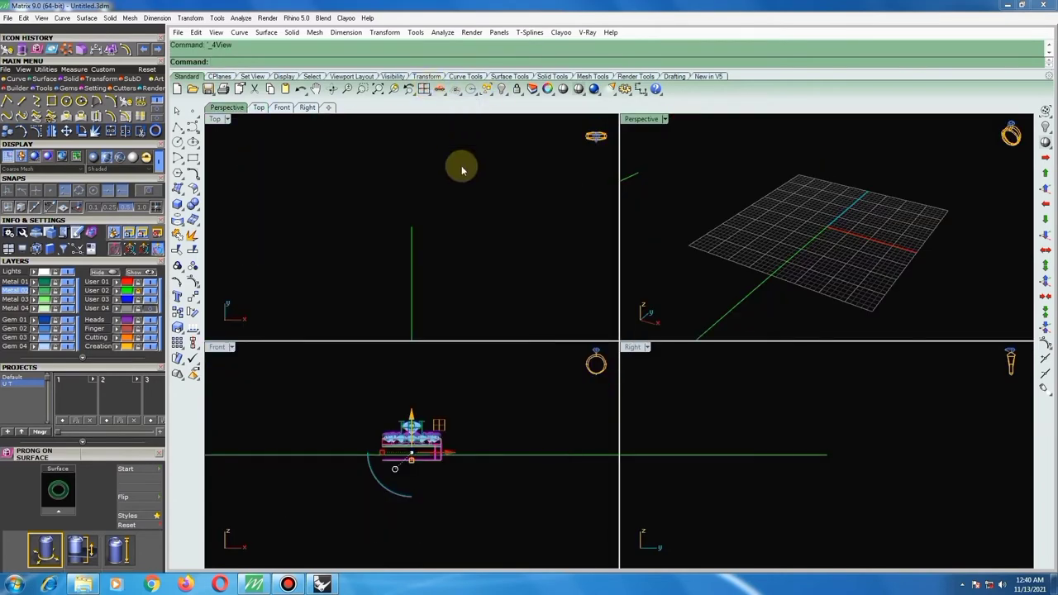
pyautogui.scroll(-3, 440, 195)
pyautogui.scroll(2, 421, 236)
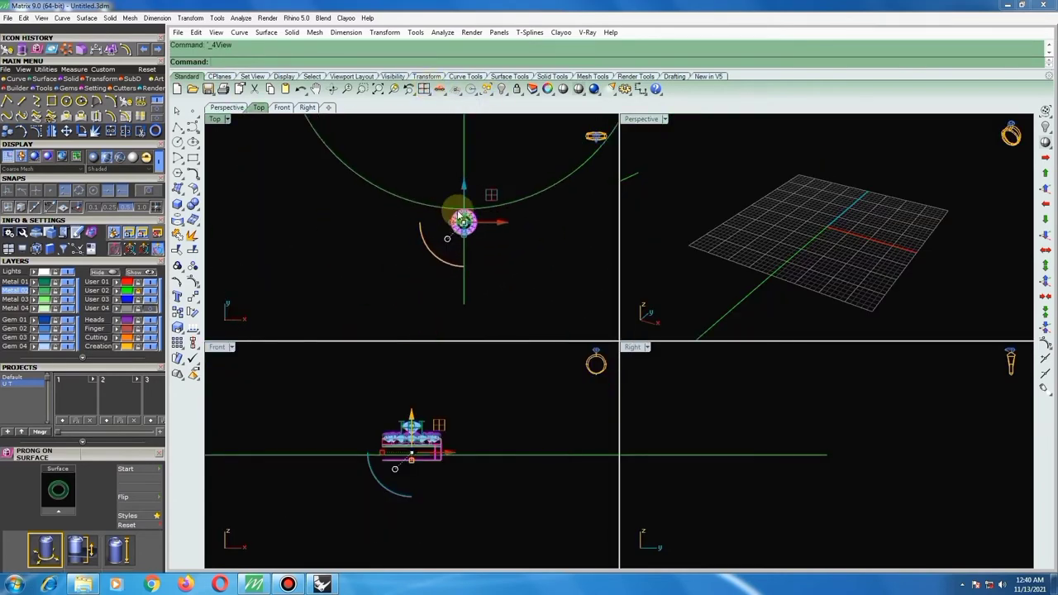
pyautogui.scroll(2, 460, 218)
pyautogui.scroll(2, 482, 228)
pyautogui.scroll(-3, 750, 246)
pyautogui.scroll(-2, 727, 240)
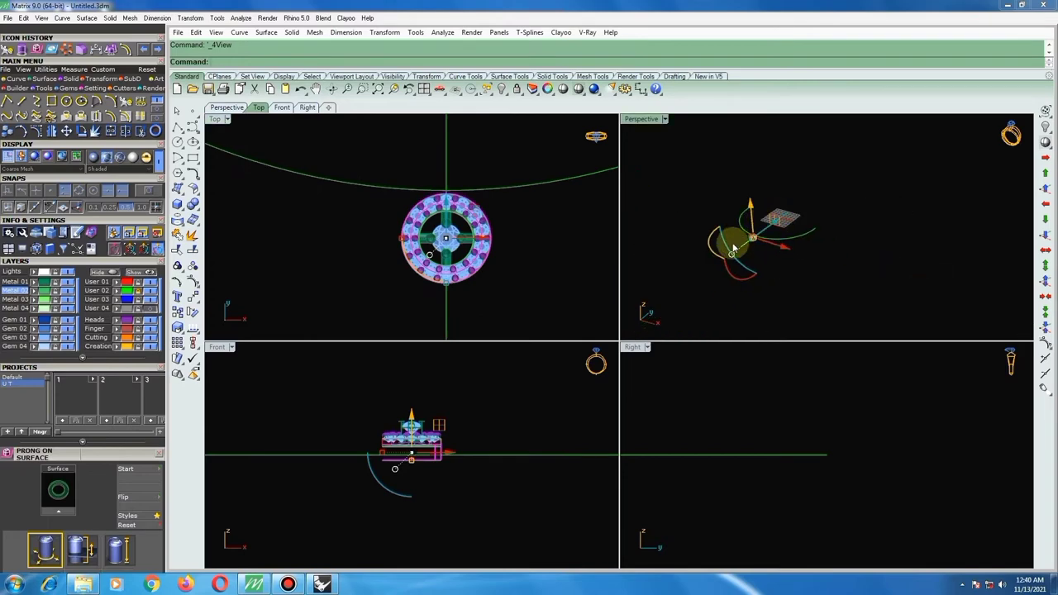
pyautogui.scroll(3, 766, 239)
pyautogui.scroll(-3, 827, 418)
pyautogui.scroll(2, 812, 418)
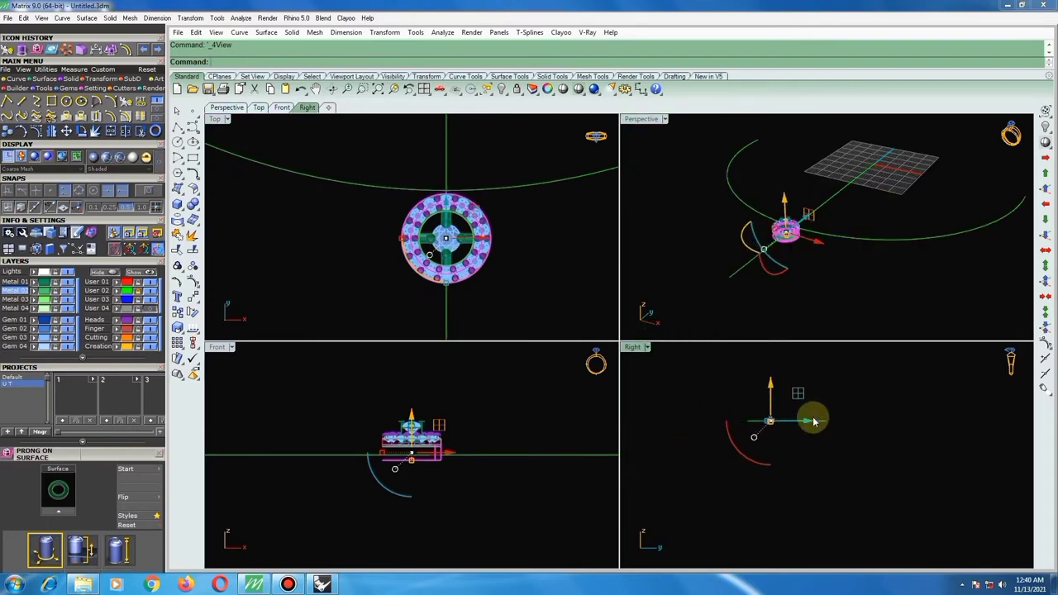
pyautogui.scroll(2, 758, 405)
pyautogui.scroll(2, 756, 404)
pyautogui.scroll(1, 753, 400)
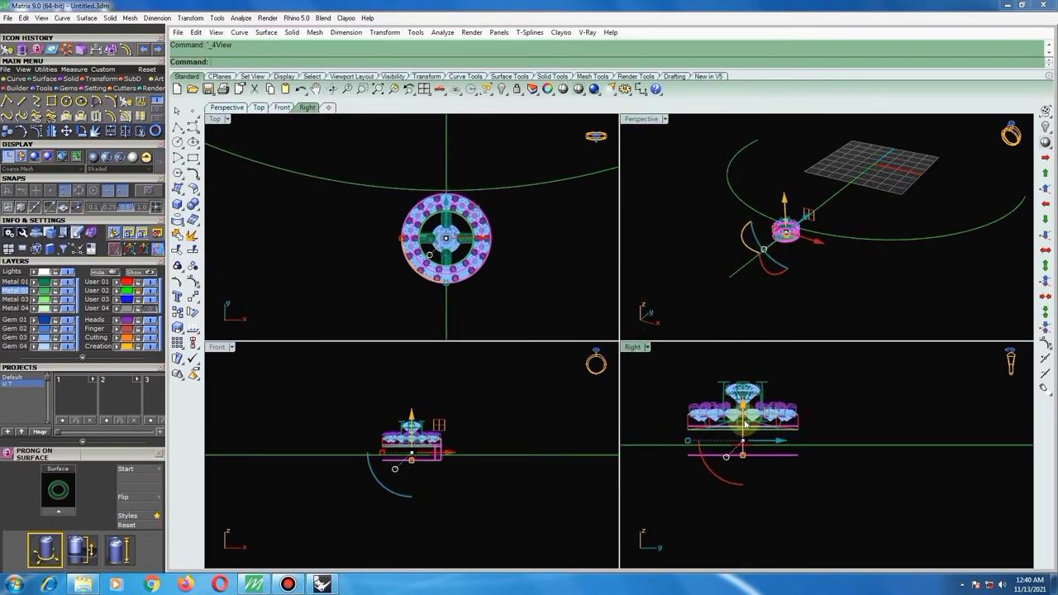
pyautogui.scroll(1, 754, 446)
pyautogui.scroll(2, 759, 450)
pyautogui.scroll(1, 764, 458)
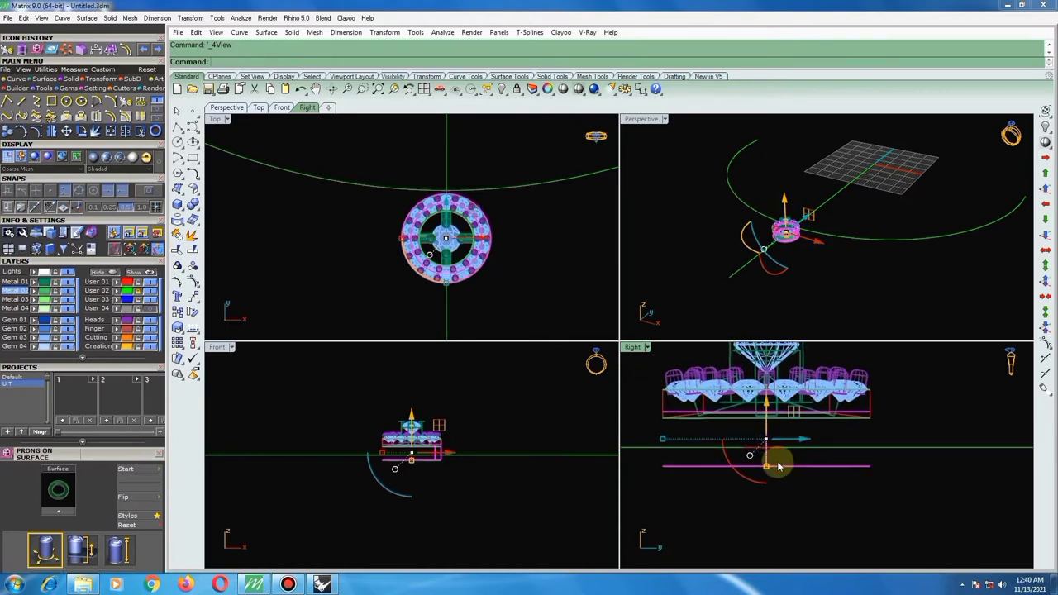
# Raise the band with the gumball's up arrow, then maximize the Right viewport.
pyautogui.moveTo(767, 470); pyautogui.dragTo(764, 450)
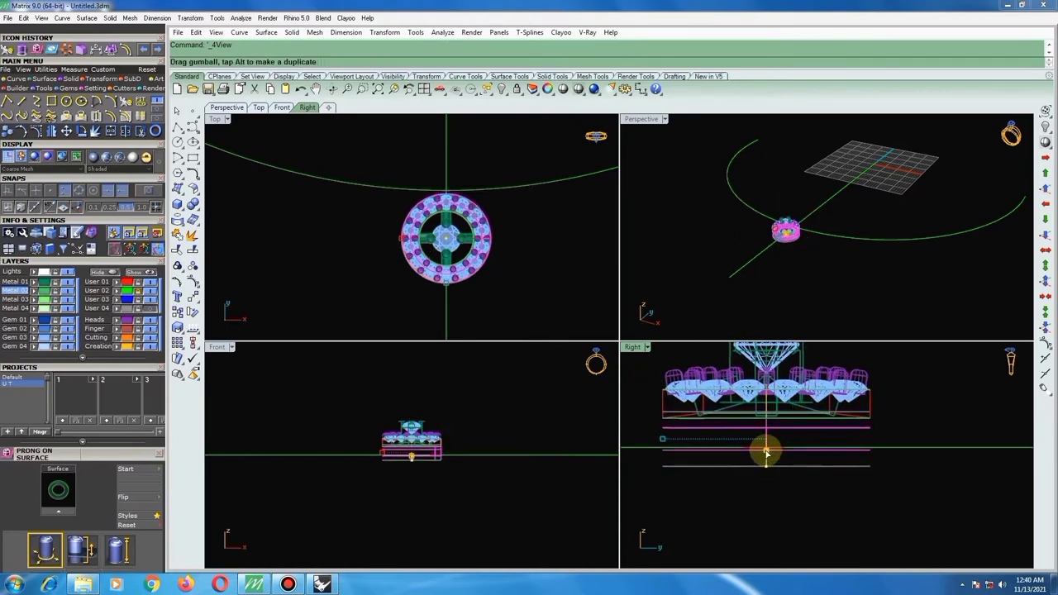
pyautogui.scroll(1, 896, 448)
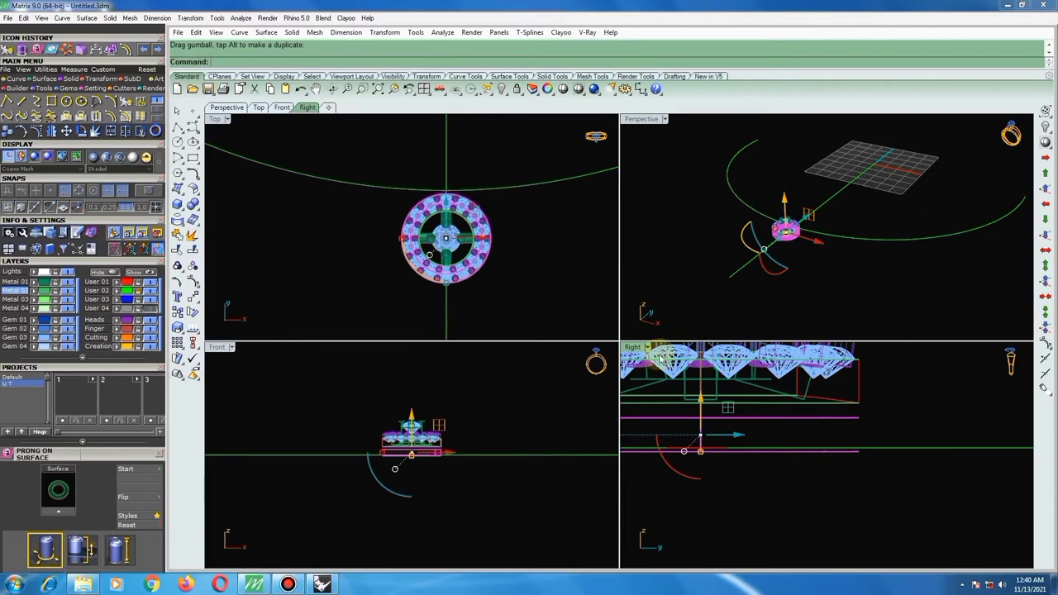
pyautogui.doubleClick(636, 349)
pyautogui.scroll(-1, 609, 371)
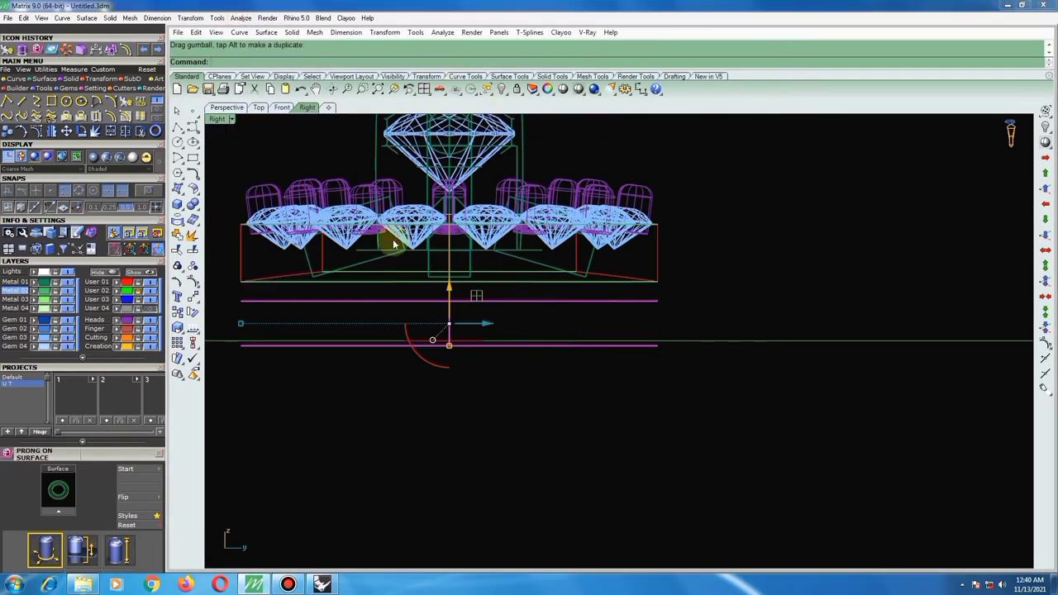
# Measure the current gap between the magenta profile lines (0.877 mm).
pyautogui.click(240, 17)
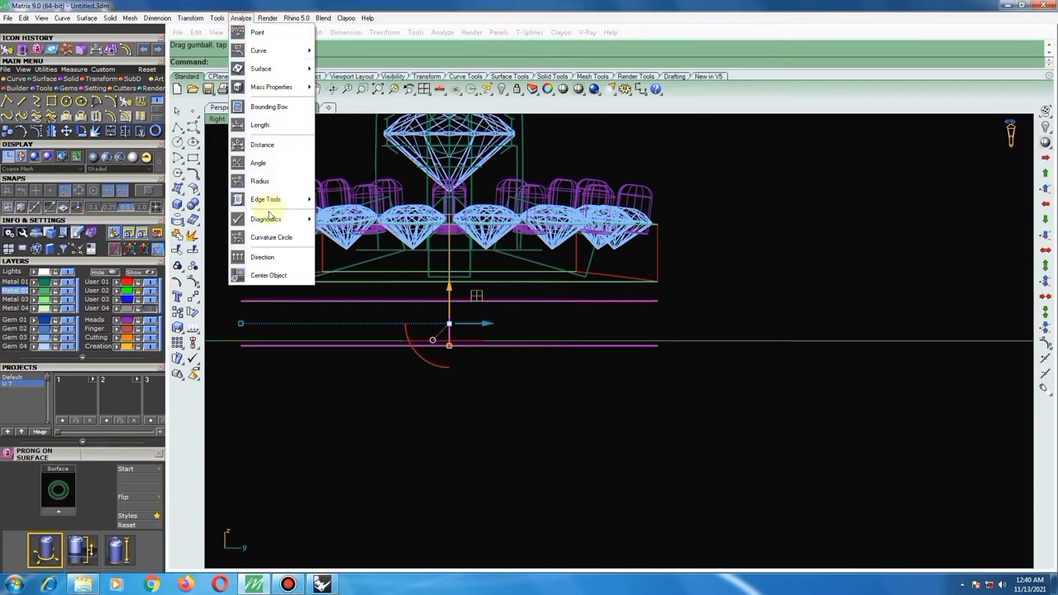
pyautogui.click(262, 144)
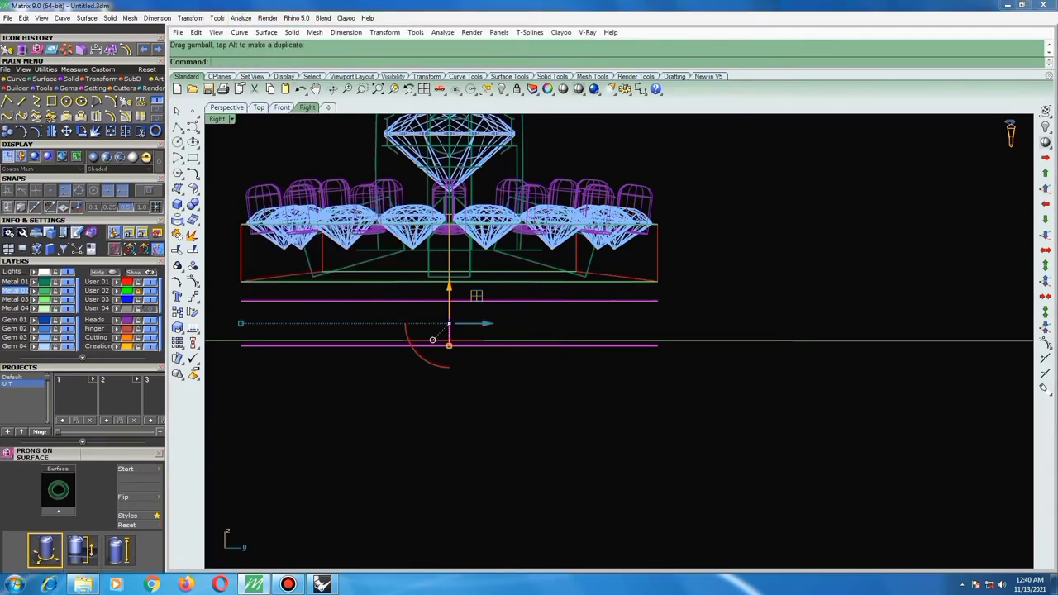
pyautogui.scroll(2, 562, 351)
pyautogui.click(562, 350)
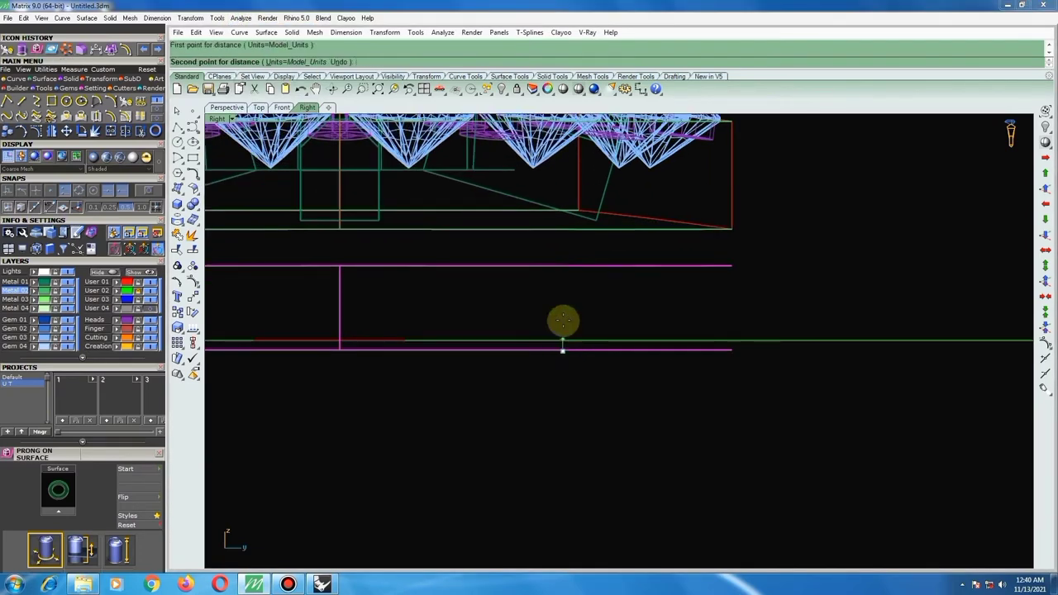
pyautogui.click(562, 265)
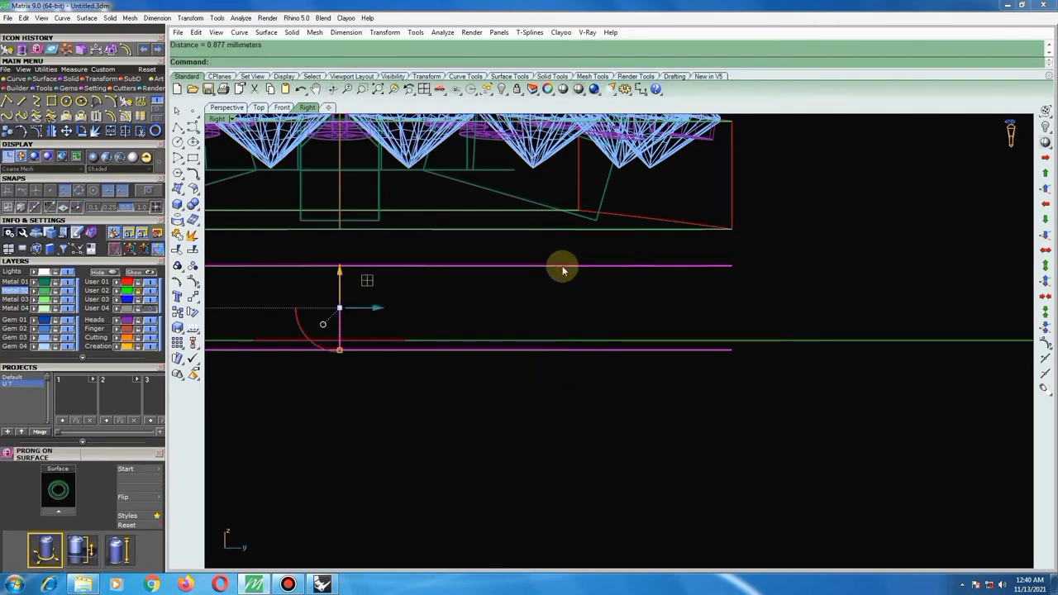
pyautogui.scroll(-2, 570, 274)
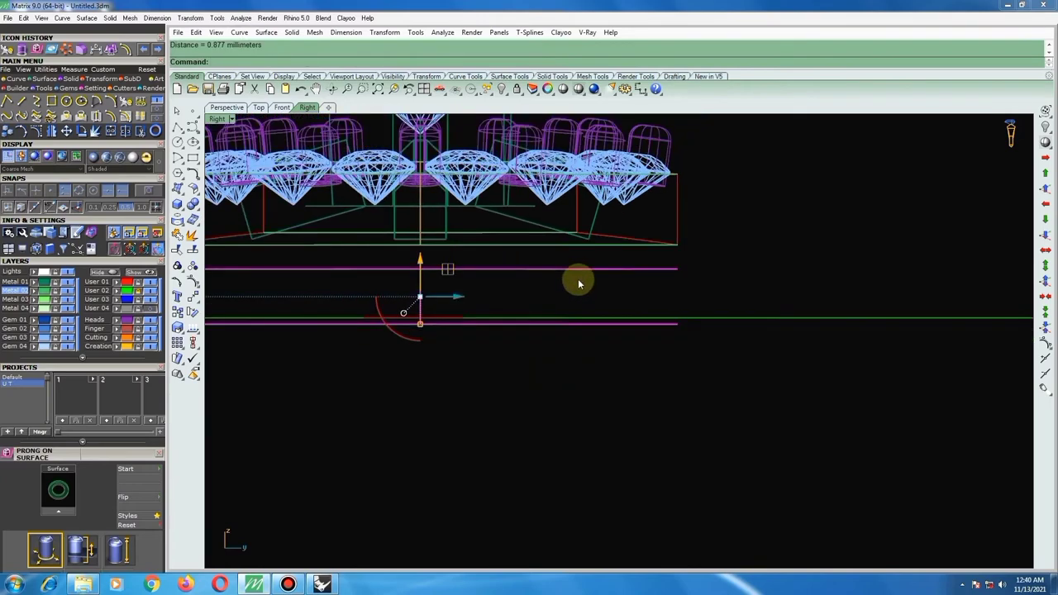
pyautogui.scroll(3, 419, 345)
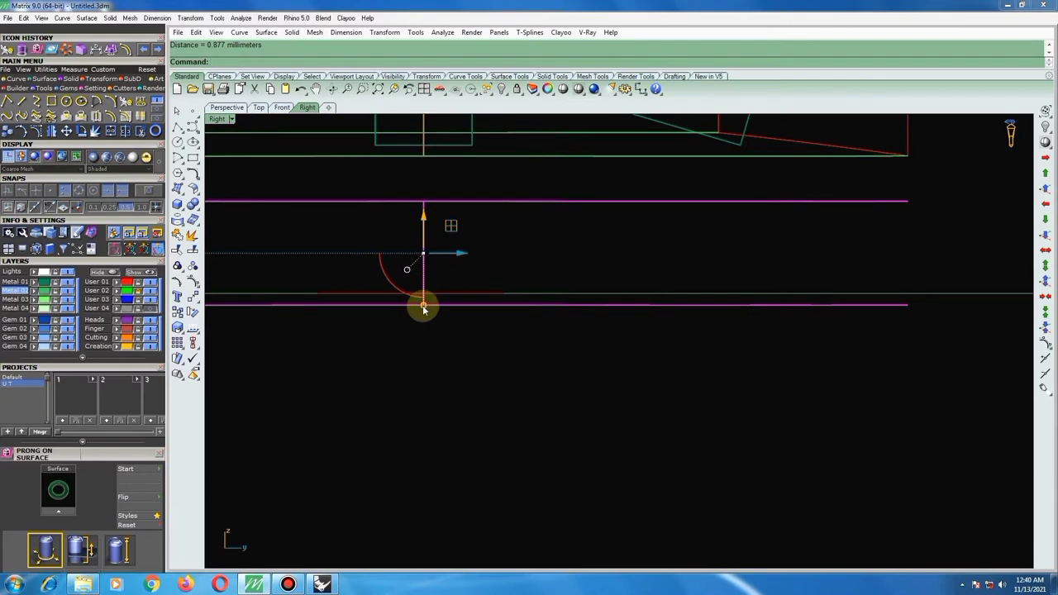
# Select the vertical reference line and take another Distance (DI) measurement.
pyautogui.click(423, 308)
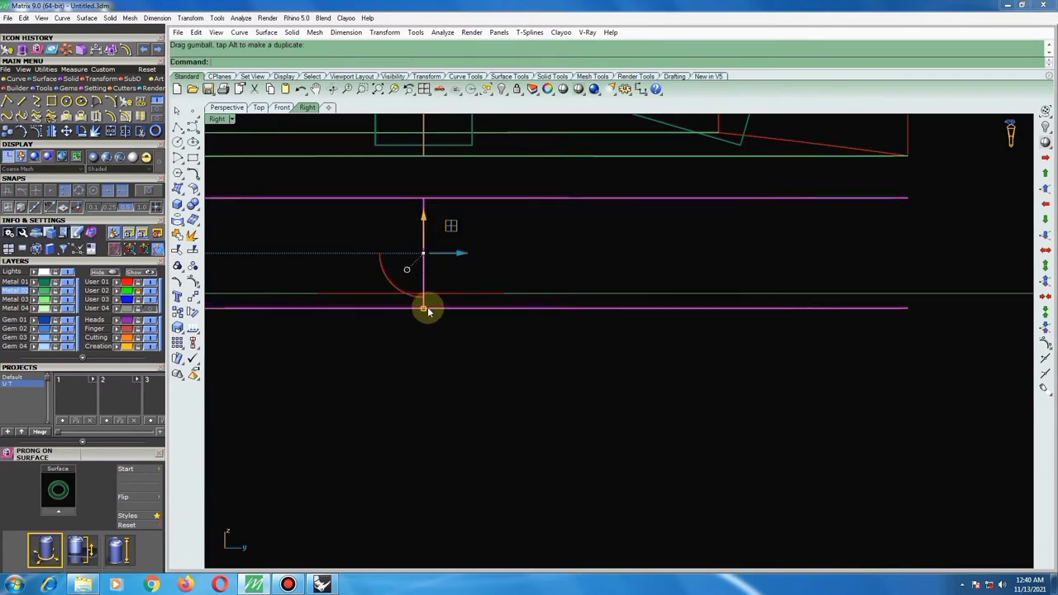
pyautogui.write('di')
pyautogui.press('Return')
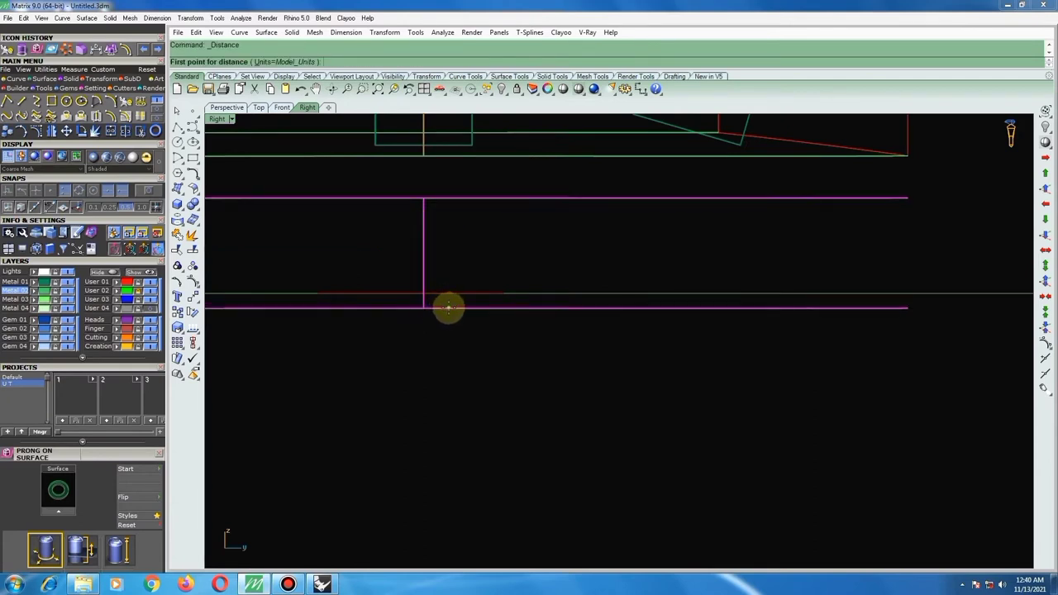
pyautogui.click(448, 307)
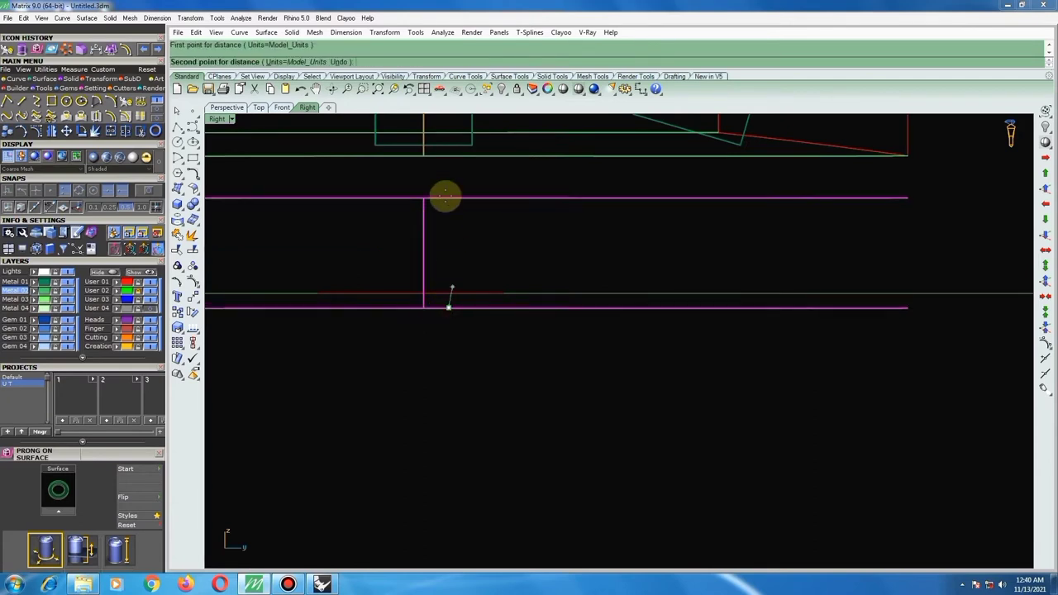
pyautogui.click(451, 202)
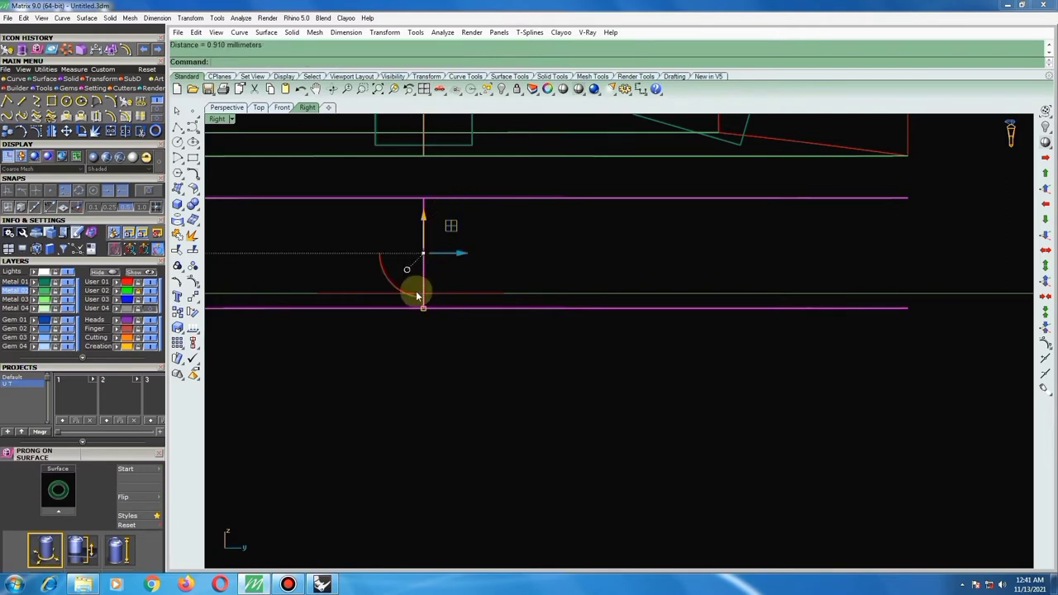
pyautogui.scroll(3, 420, 294)
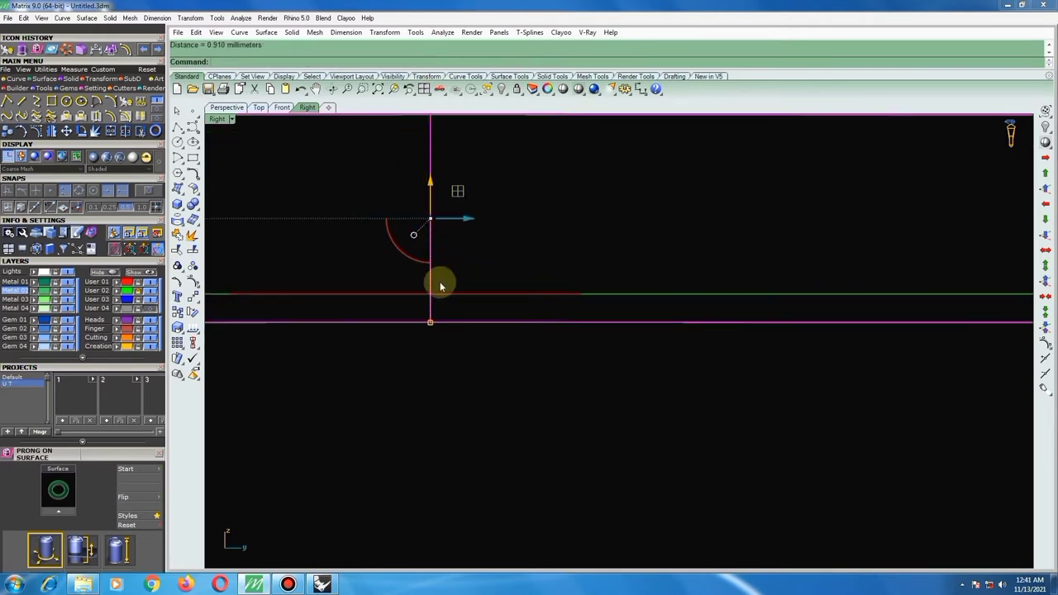
# Drag the lower magenta line down and re-measure the profile height at 0.983 mm.
pyautogui.moveTo(431, 323); pyautogui.dragTo(430, 330)
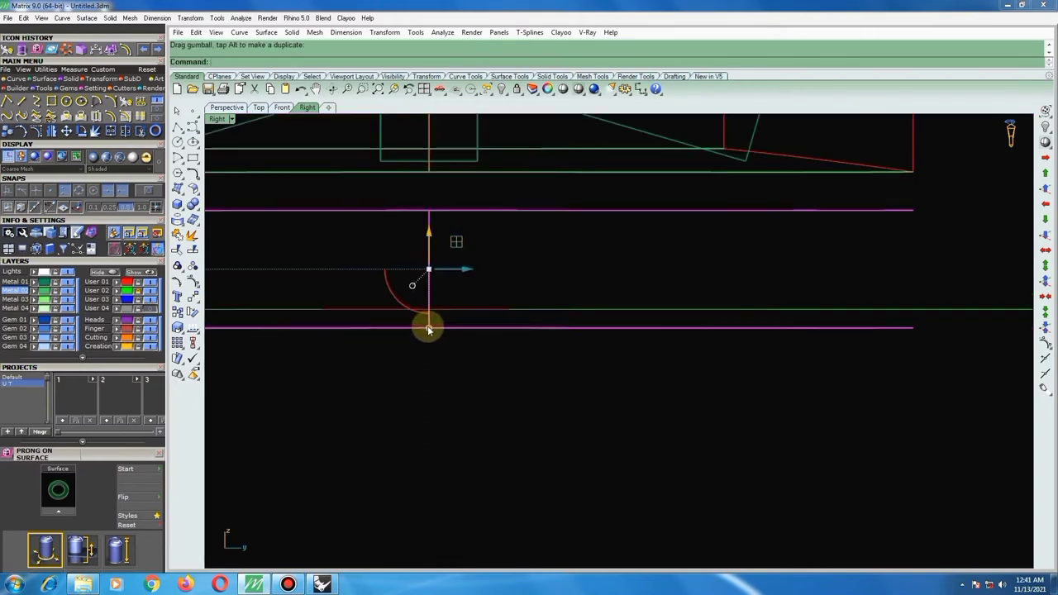
pyautogui.press('Return')
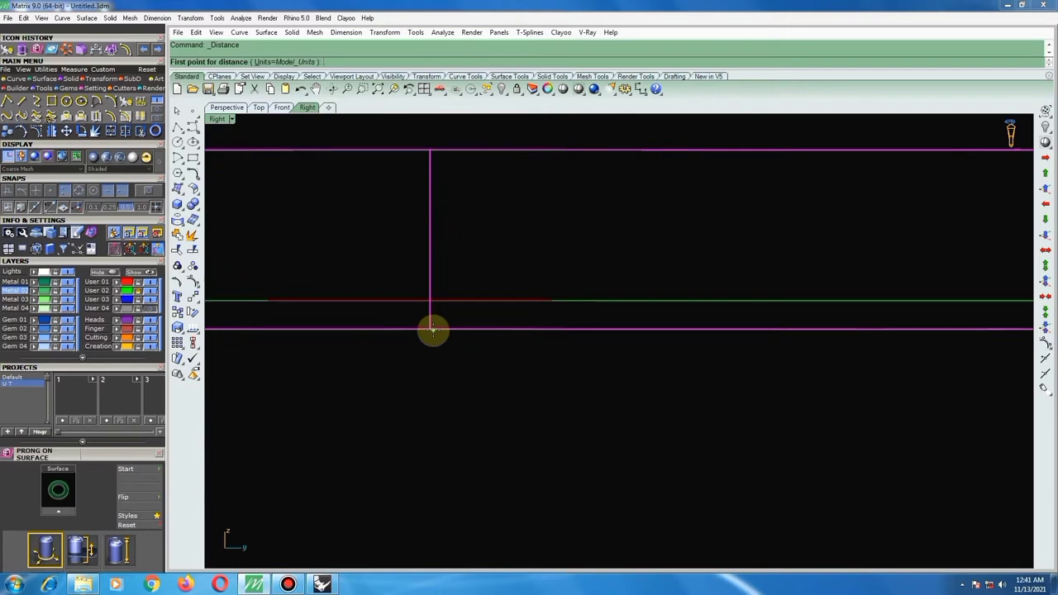
pyautogui.click(431, 329)
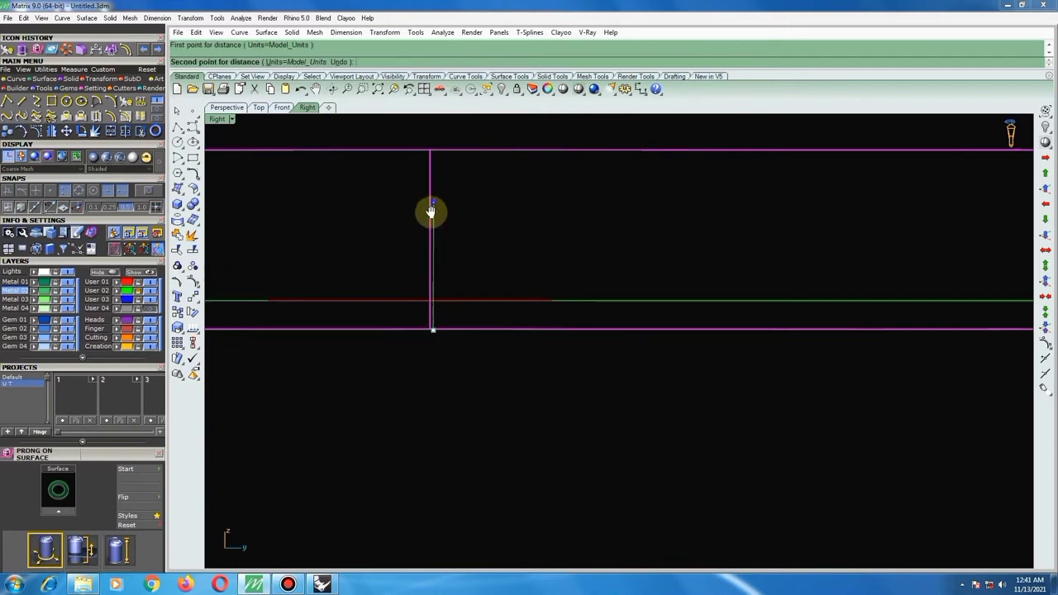
pyautogui.moveTo(430, 212); pyautogui.dragTo(419, 260, button='right')
pyautogui.scroll(2, 413, 224)
pyautogui.click(414, 224)
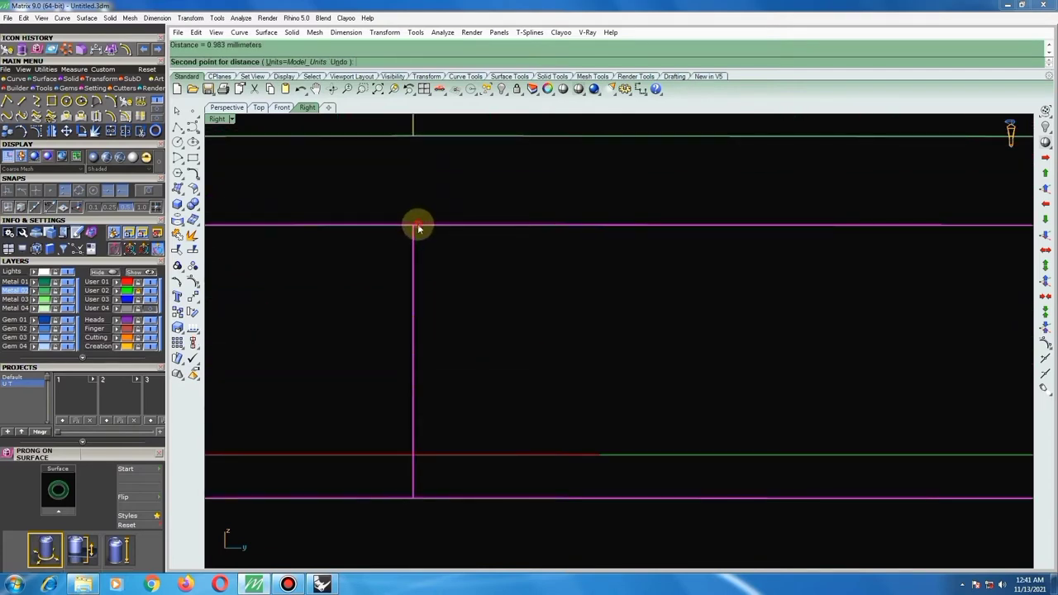
pyautogui.scroll(-2, 419, 226)
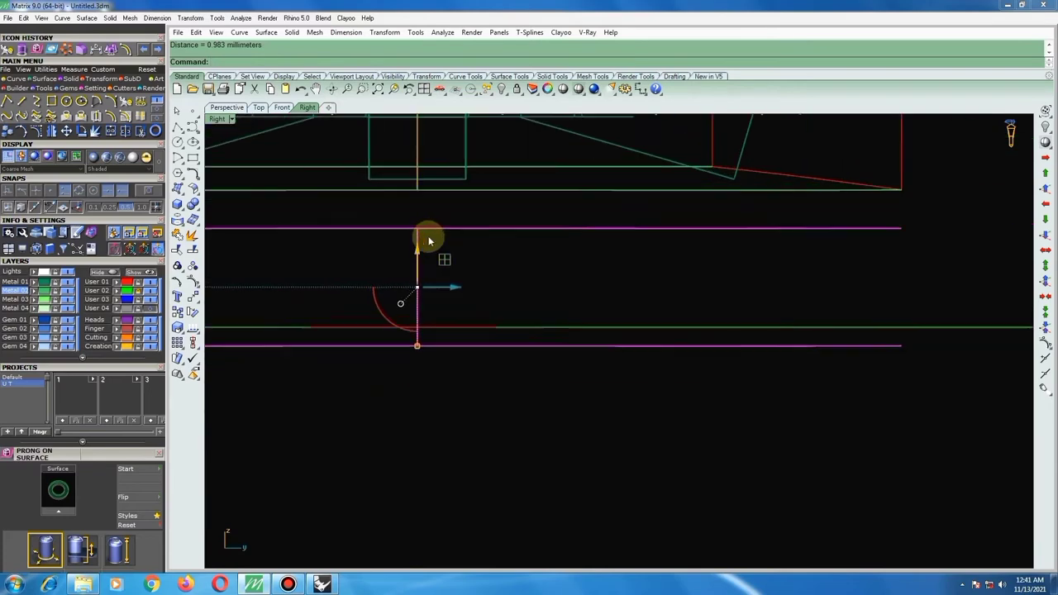
pyautogui.scroll(-2, 428, 236)
pyautogui.scroll(-1, 480, 253)
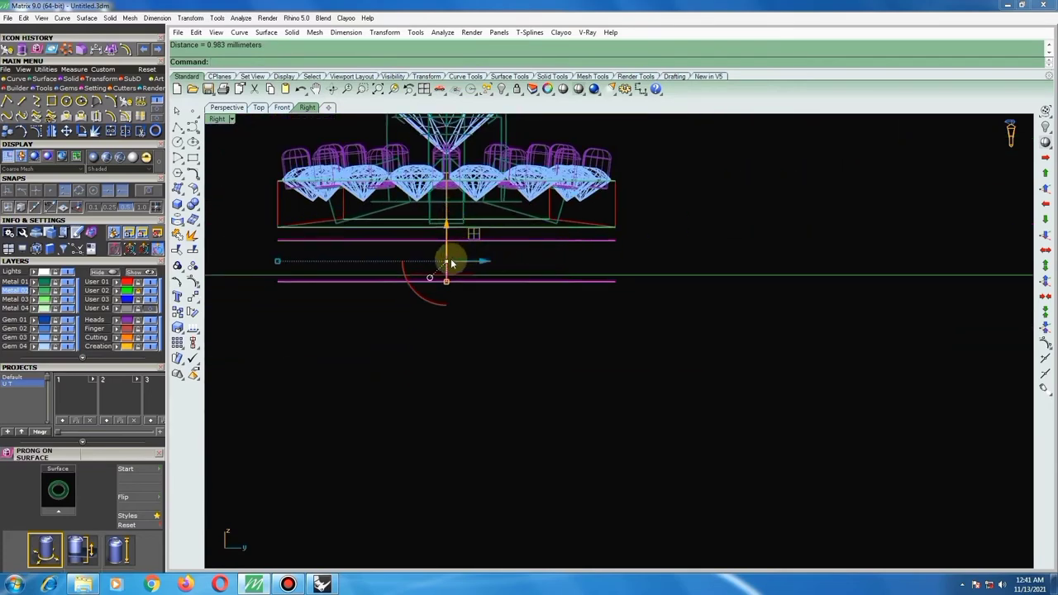
pyautogui.scroll(1, 451, 263)
pyautogui.moveTo(442, 232); pyautogui.dragTo(447, 220)
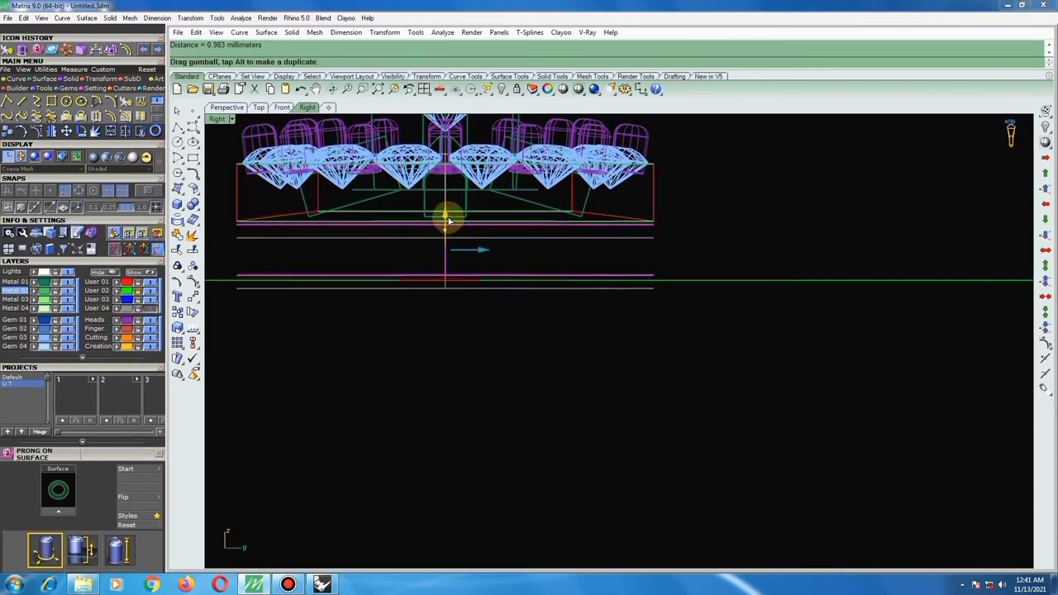
# Place the duplicated band profile below the original.
pyautogui.scroll(3, 453, 267)
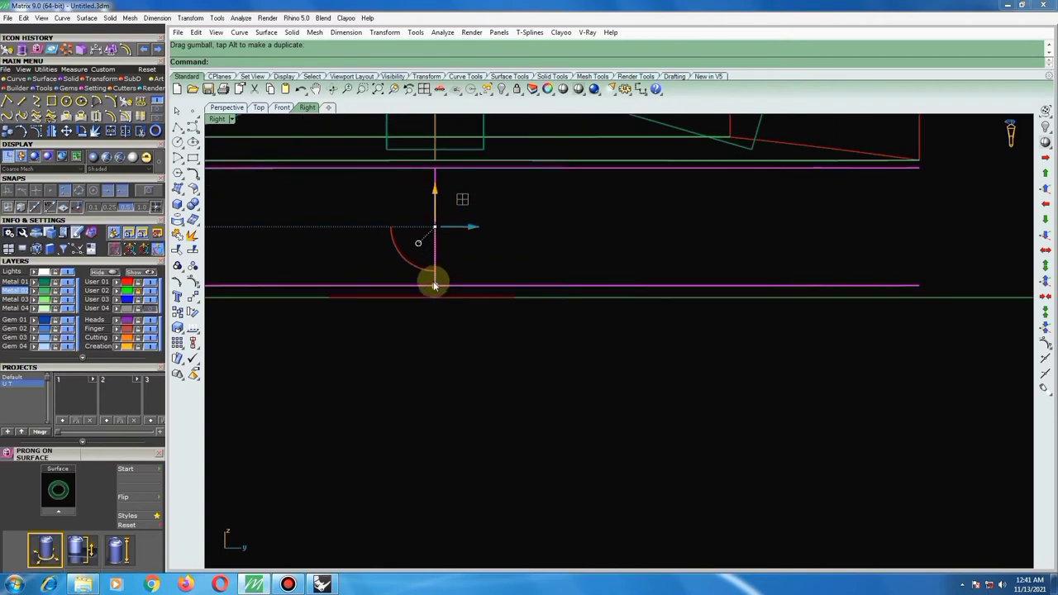
pyautogui.moveTo(447, 219); pyautogui.dragTo(437, 289)
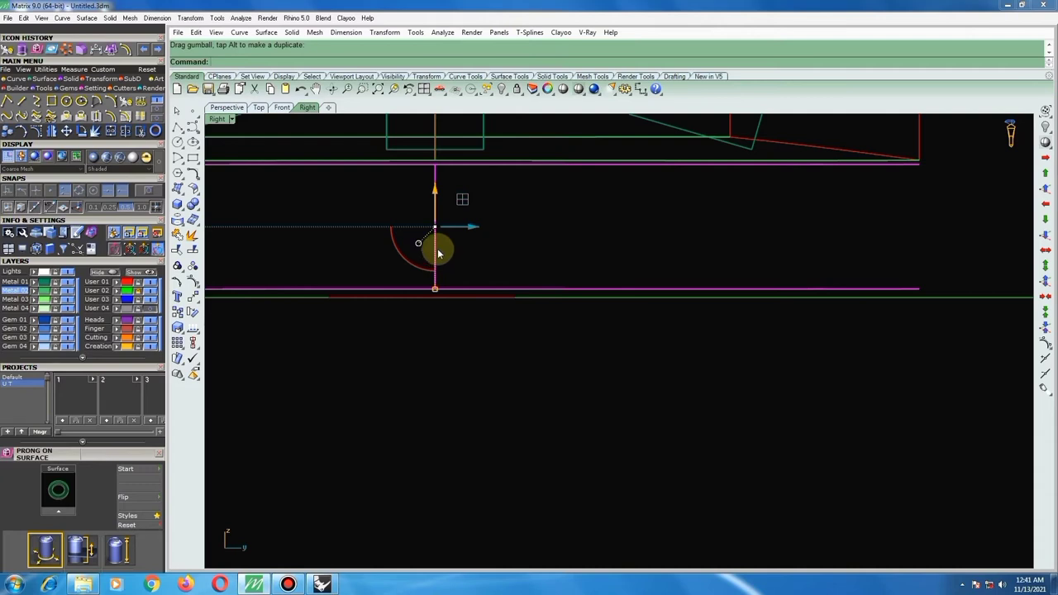
pyautogui.scroll(-3, 437, 248)
pyautogui.moveTo(520, 292); pyautogui.dragTo(552, 315, button='right')
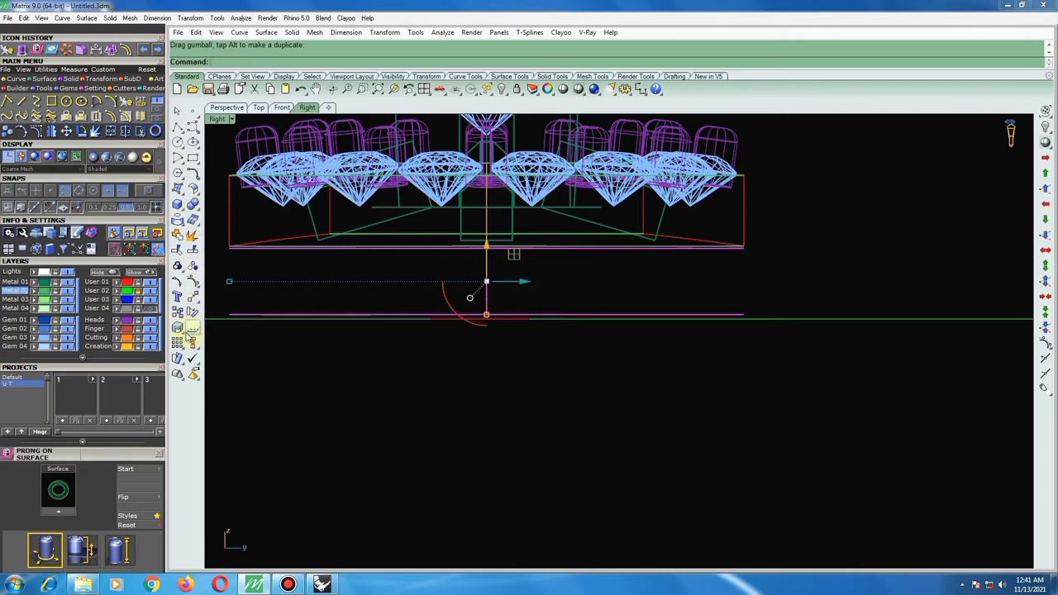
# Move the profile copy exactly 1 mm downward.
pyautogui.click(192, 299)
pyautogui.click(457, 231)
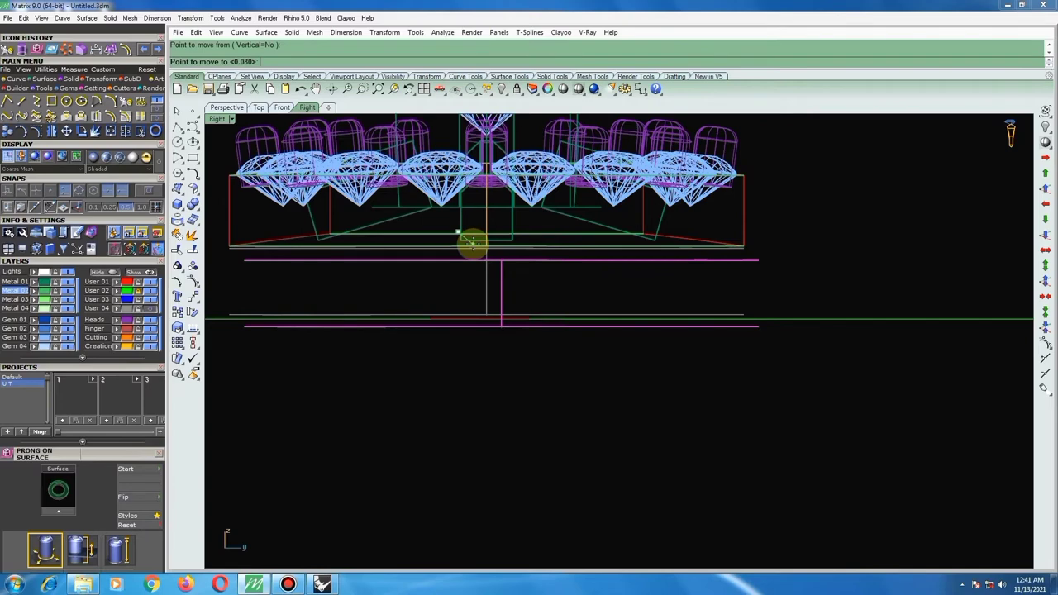
pyautogui.write('1')
pyautogui.press('Return')
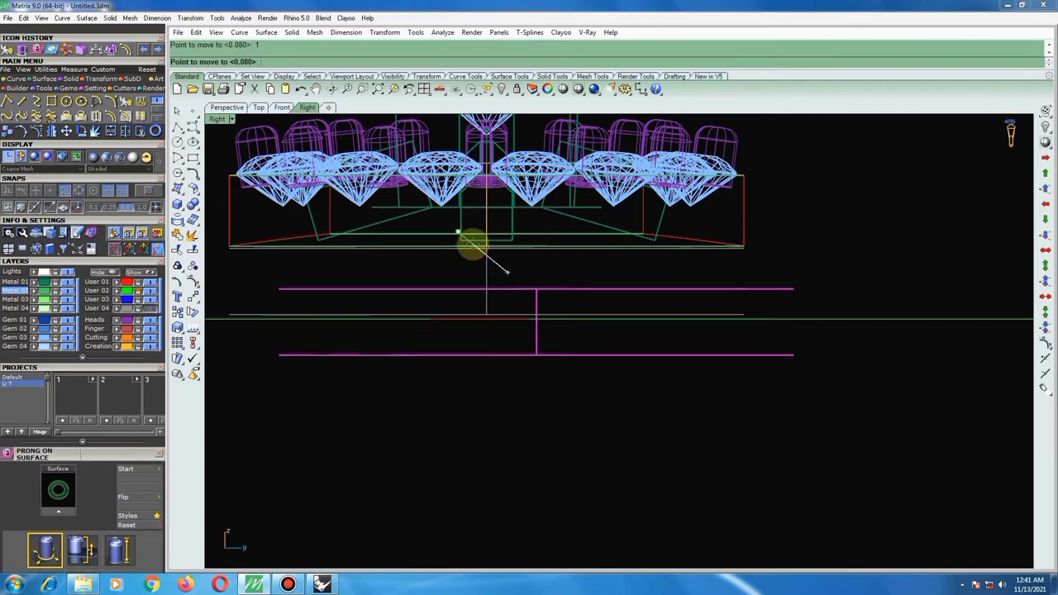
pyautogui.click(451, 297)
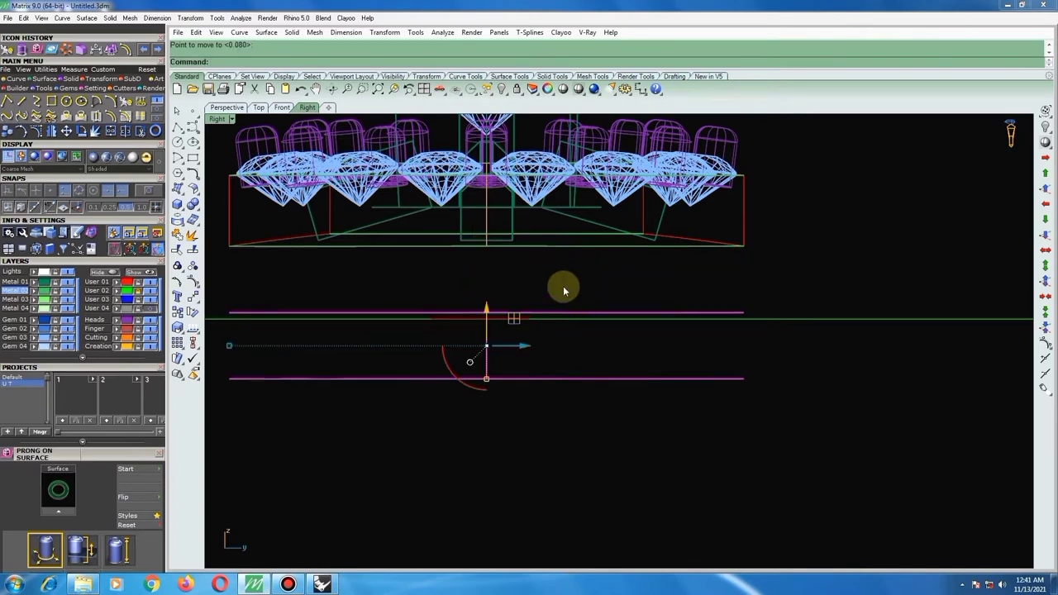
pyautogui.press('Escape')
# Set the Right viewport to Shaded display and centre the head.
pyautogui.scroll(-3, 565, 277)
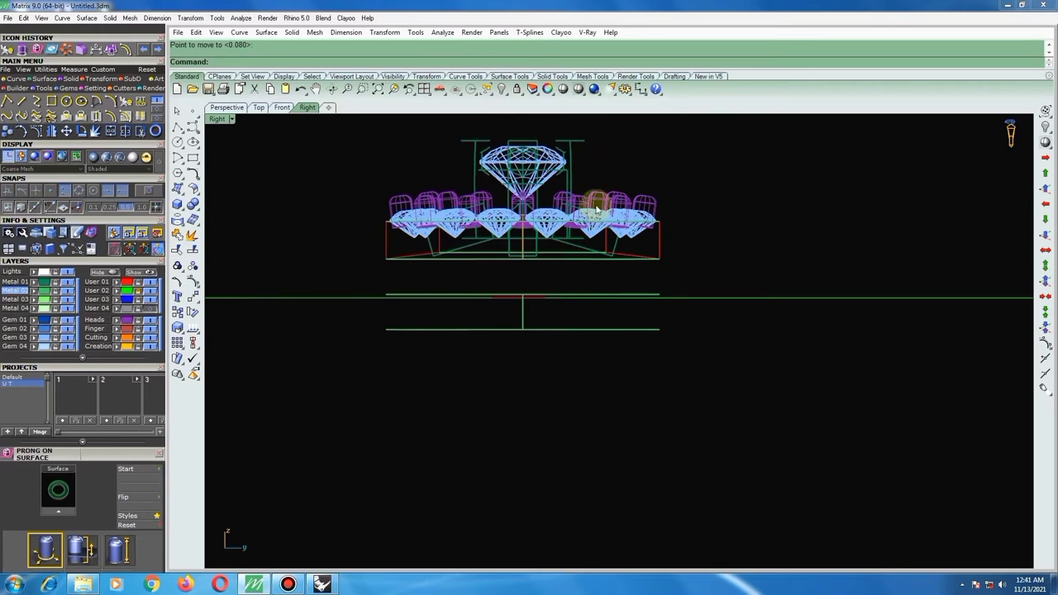
pyautogui.click(580, 89)
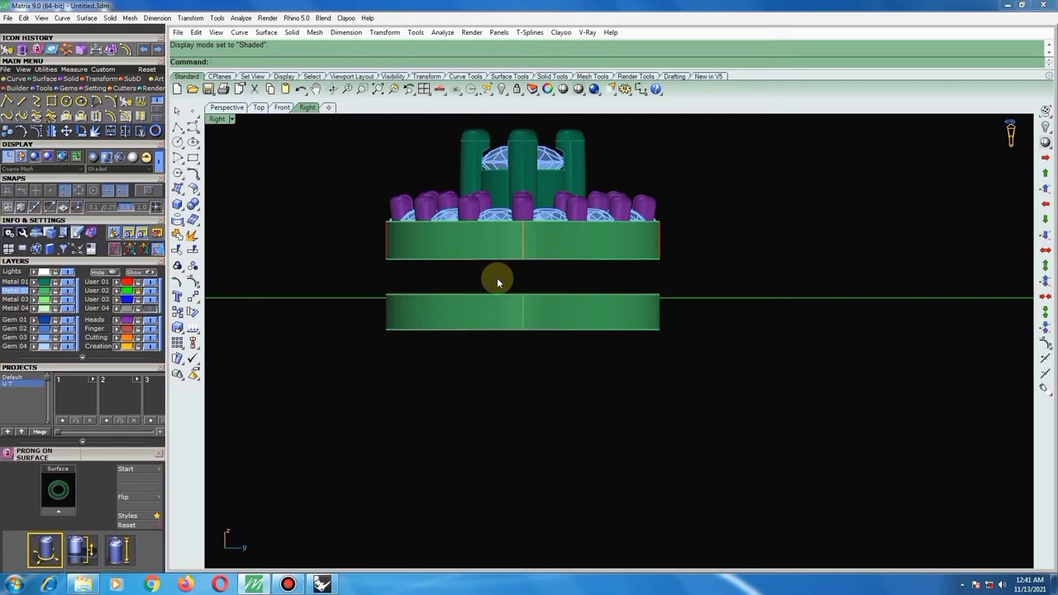
pyautogui.moveTo(491, 228); pyautogui.dragTo(601, 287, button='right')
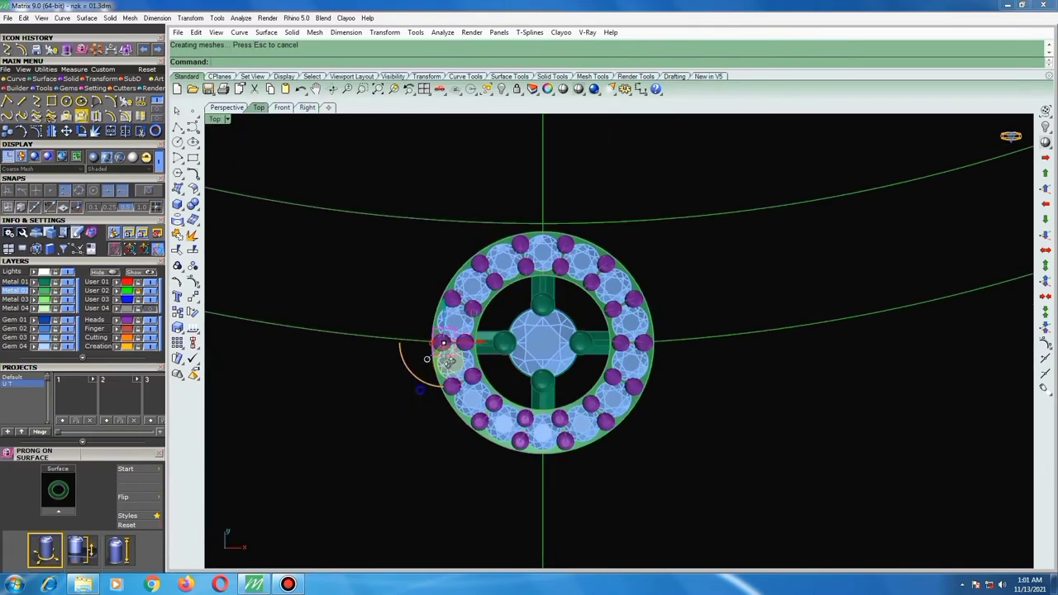
pyautogui.scroll(2, 477, 472)
pyautogui.scroll(2, 481, 417)
pyautogui.scroll(2, 487, 363)
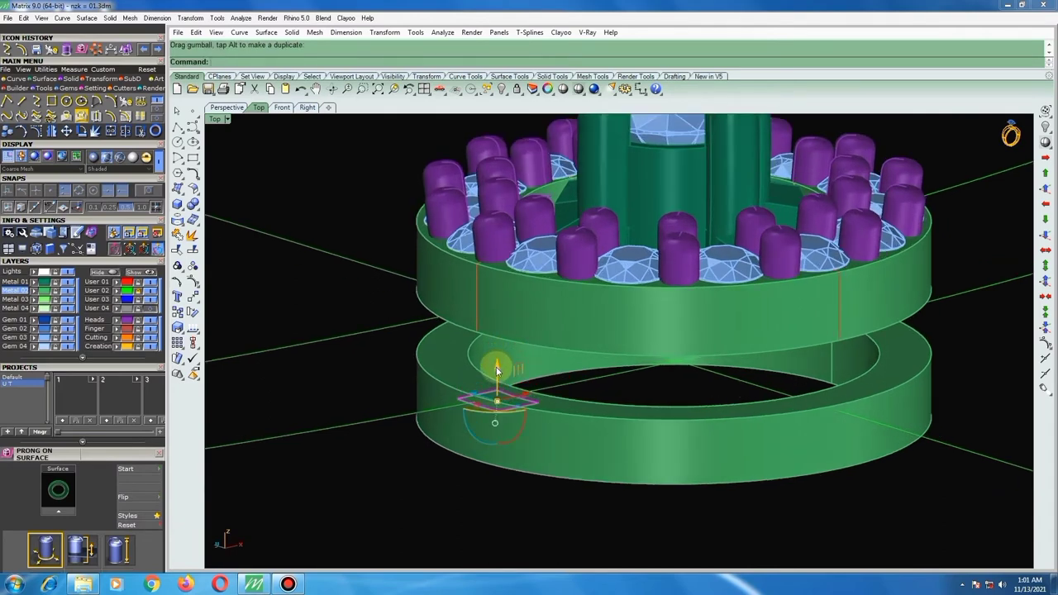
pyautogui.scroll(-3, 577, 334)
pyautogui.scroll(-2, 531, 366)
pyautogui.moveTo(531, 366)
pyautogui.mouseDown(button='right')
pyautogui.moveTo(515, 431)
pyautogui.moveTo(618, 333)
pyautogui.moveTo(615, 351)
pyautogui.mouseUp(button='right')
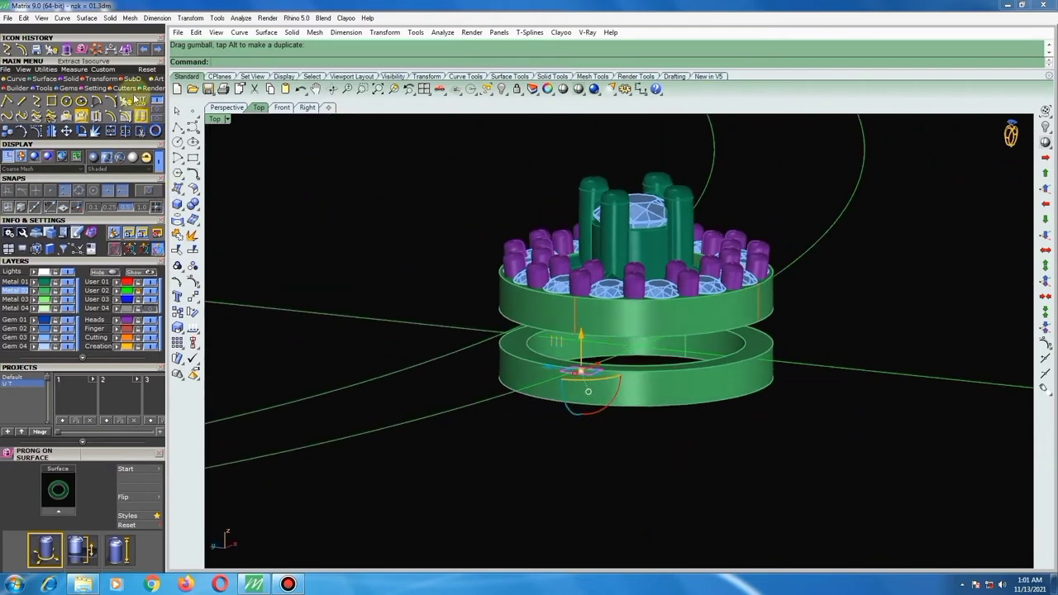
pyautogui.click(126, 49)
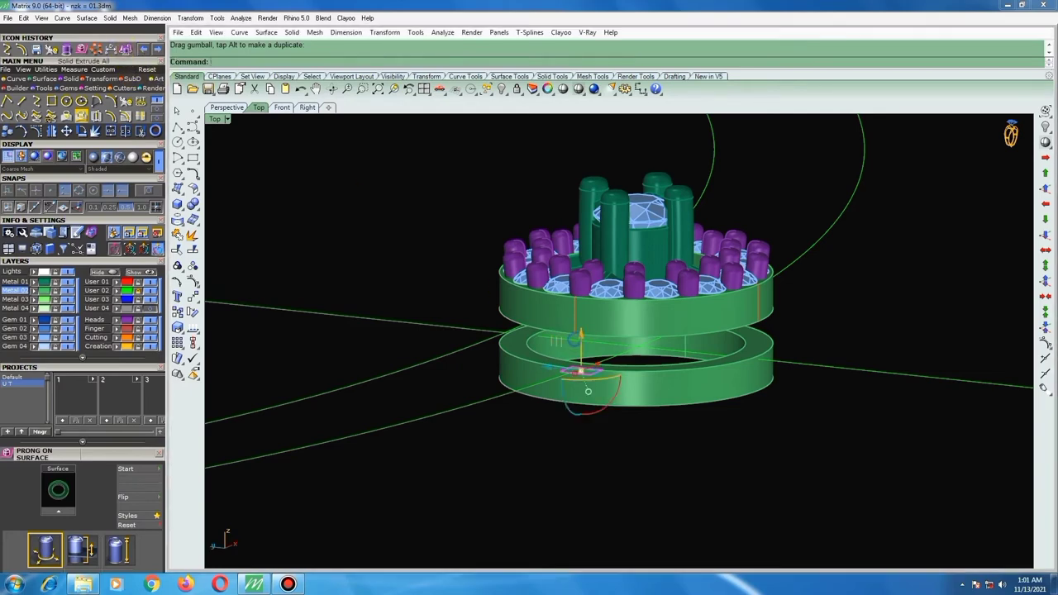
pyautogui.press('Return')
pyautogui.scroll(4, 573, 338)
pyautogui.scroll(1, 578, 323)
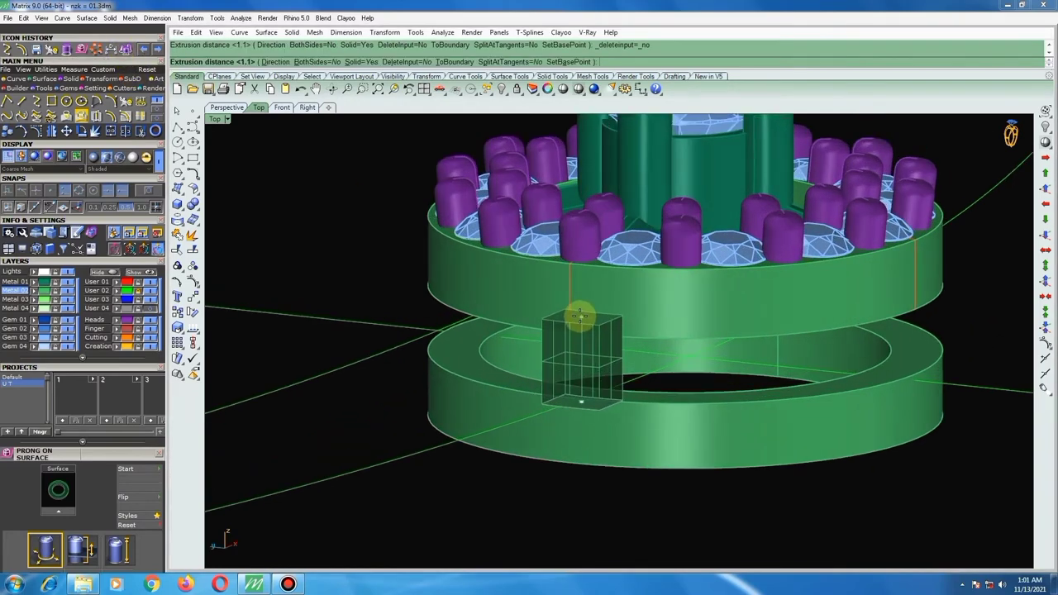
pyautogui.click(579, 311)
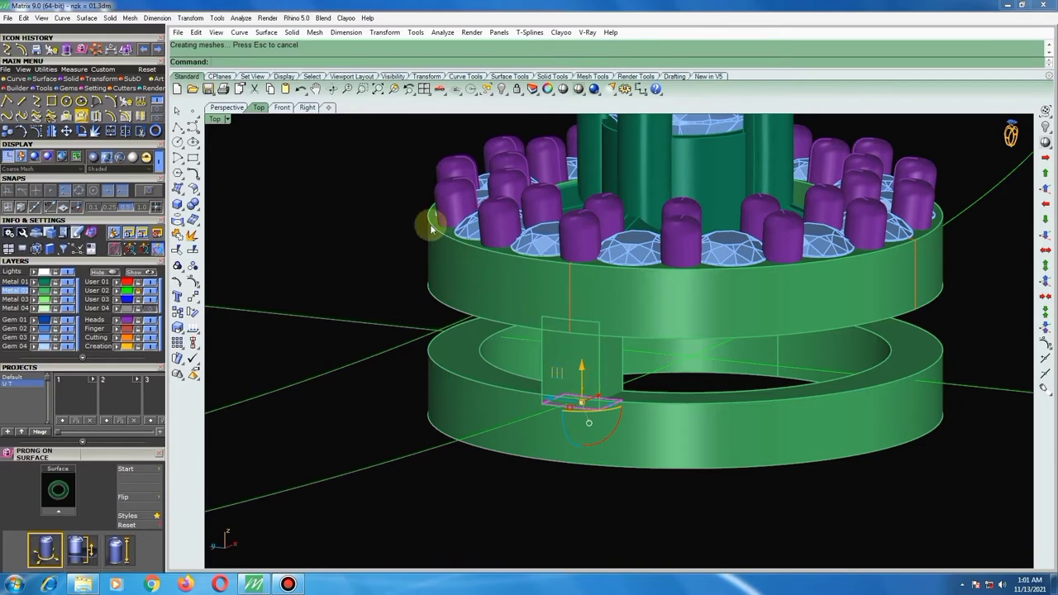
pyautogui.press('Delete')
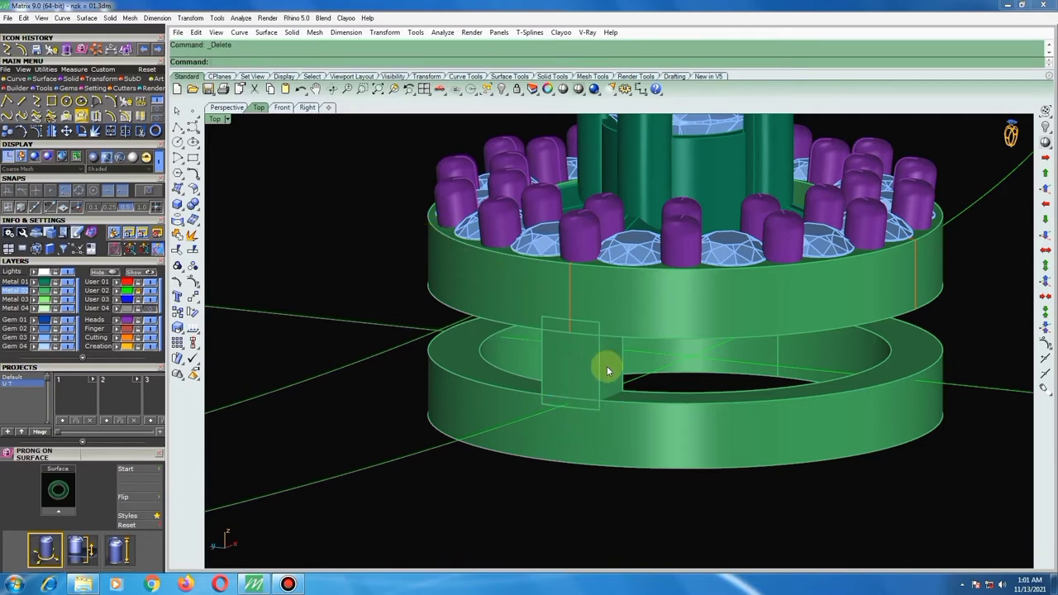
pyautogui.scroll(-3, 480, 488)
pyautogui.moveTo(482, 475)
pyautogui.mouseDown(button='right')
pyautogui.moveTo(490, 171)
pyautogui.moveTo(499, 567)
pyautogui.moveTo(680, 243)
pyautogui.moveTo(544, 180)
pyautogui.moveTo(517, 237)
pyautogui.moveTo(513, 385)
pyautogui.moveTo(484, 465)
pyautogui.moveTo(471, 409)
pyautogui.moveTo(575, 373)
pyautogui.moveTo(514, 416)
pyautogui.moveTo(534, 361)
pyautogui.moveTo(557, 375)
pyautogui.moveTo(524, 416)
pyautogui.moveTo(514, 382)
pyautogui.mouseUp(button='right')
pyautogui.click(471, 409)
pyautogui.scroll(-3, 471, 409)
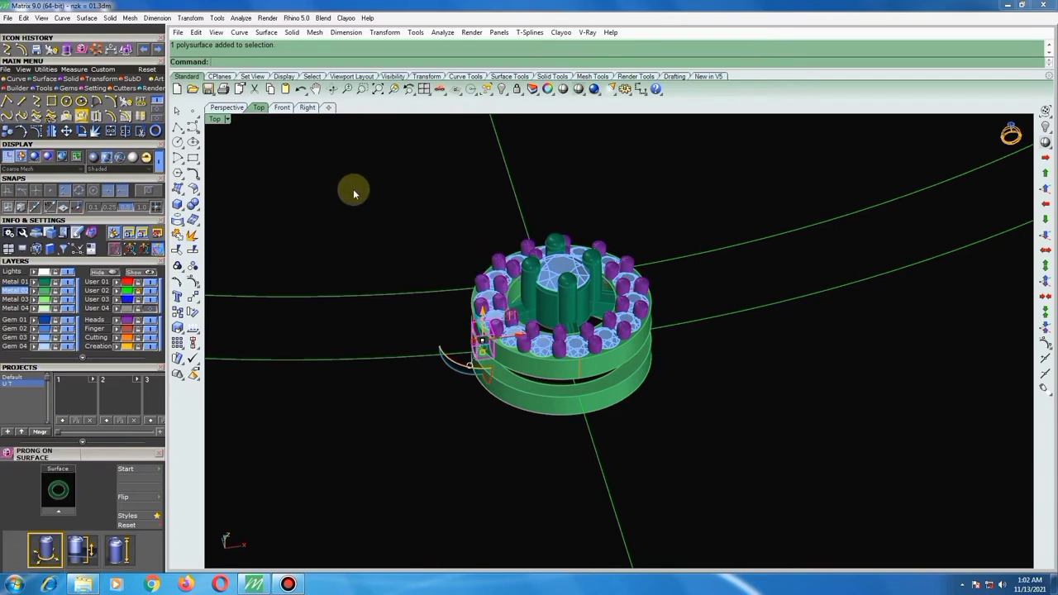
# In a wireframe top view, polar-array the edge piece around the ring centre: 6 copies over 360°.
pyautogui.rightClick(315, 155)
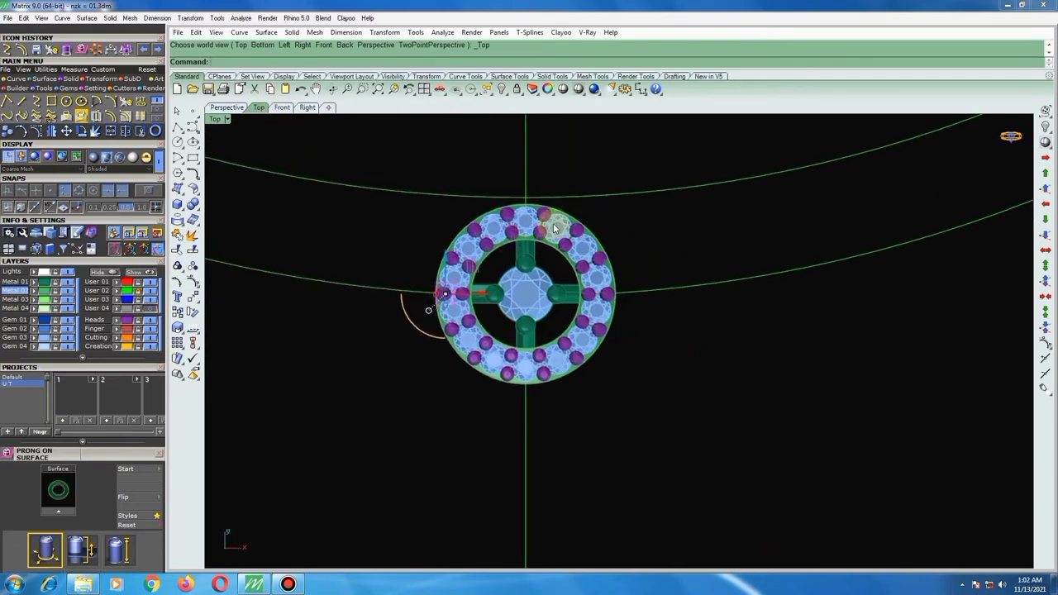
pyautogui.click(578, 88)
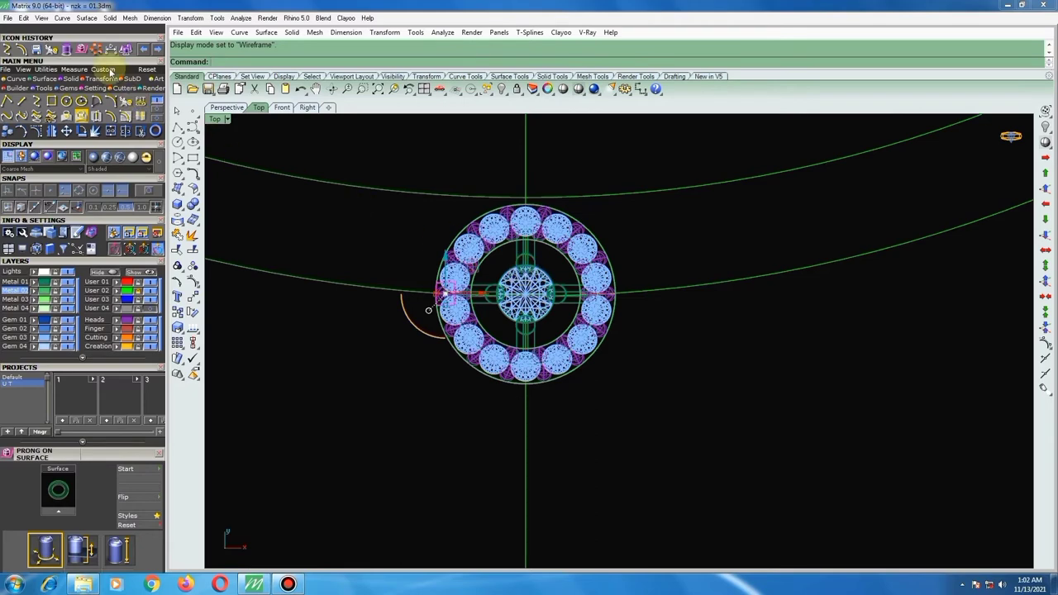
pyautogui.click(97, 50)
pyautogui.scroll(2, 511, 285)
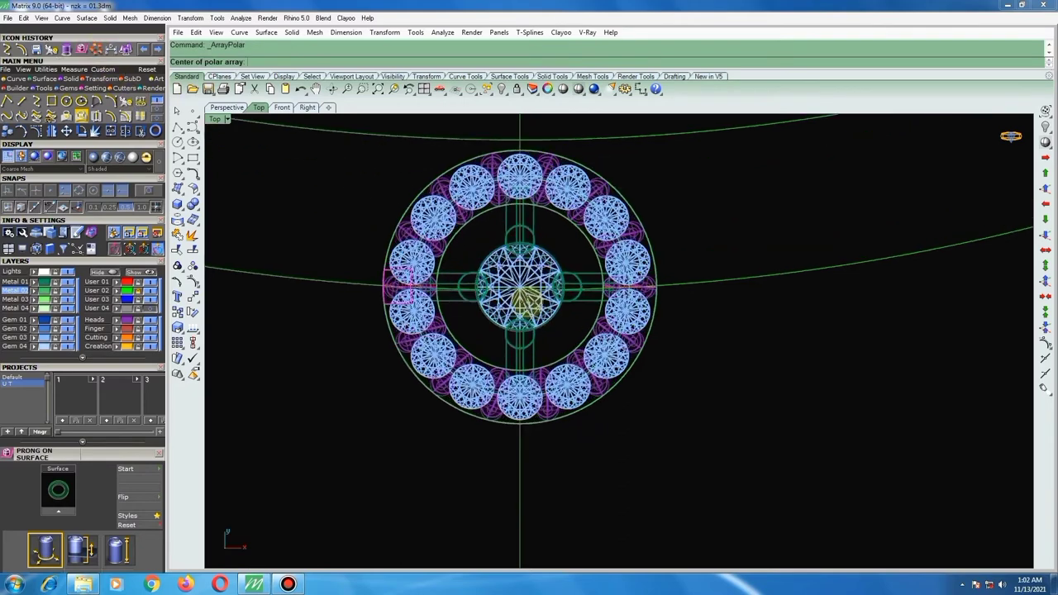
pyautogui.scroll(2, 517, 282)
pyautogui.click(516, 283)
pyautogui.scroll(-3, 512, 297)
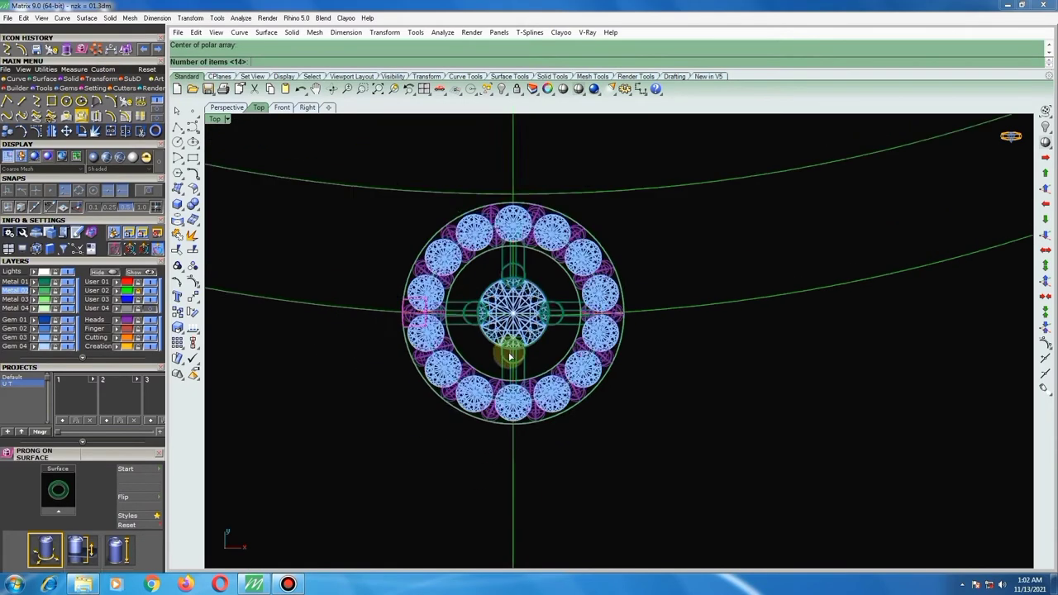
pyautogui.scroll(-1, 520, 314)
pyautogui.scroll(-1, 587, 310)
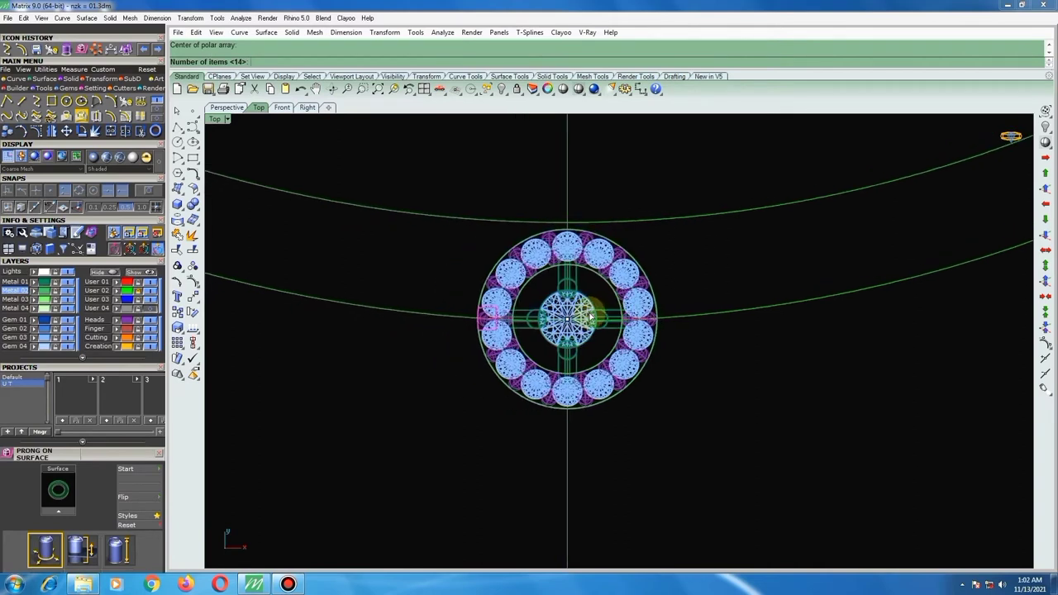
pyautogui.write('6')
pyautogui.press('Return')
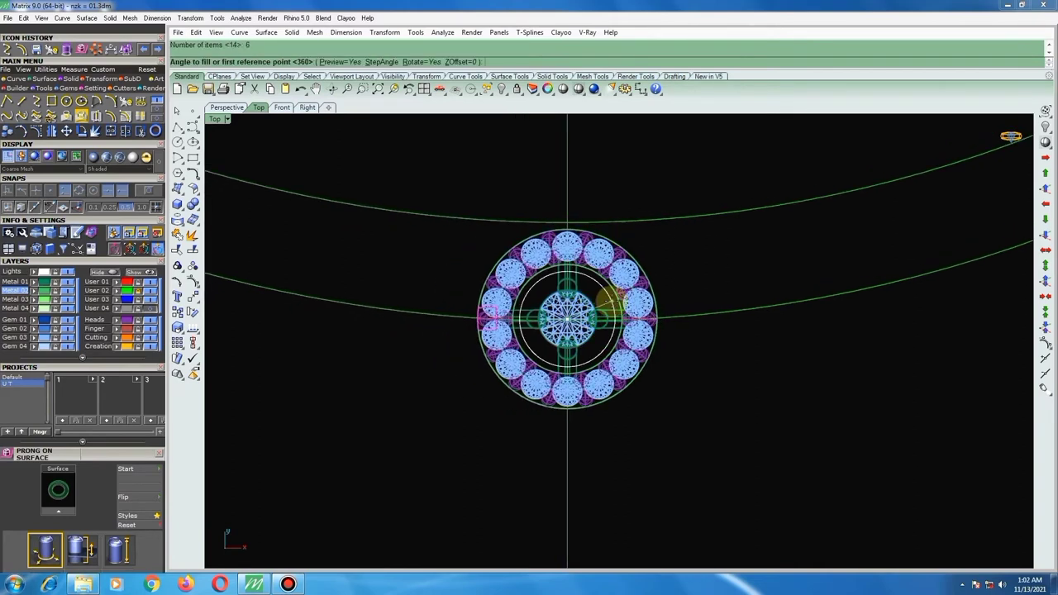
pyautogui.press('Return')
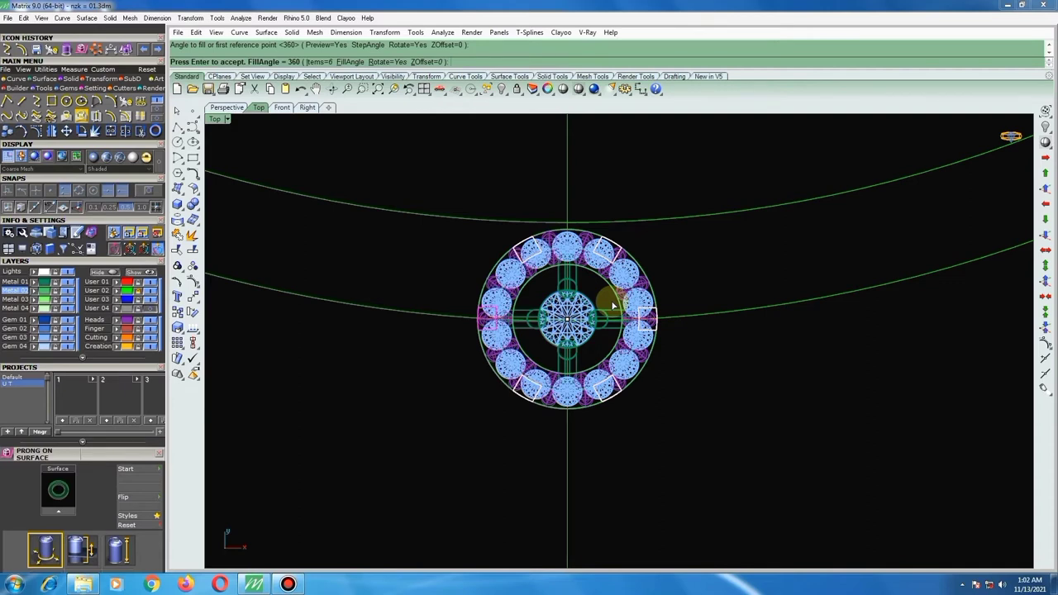
pyautogui.press('Return')
pyautogui.scroll(2, 562, 245)
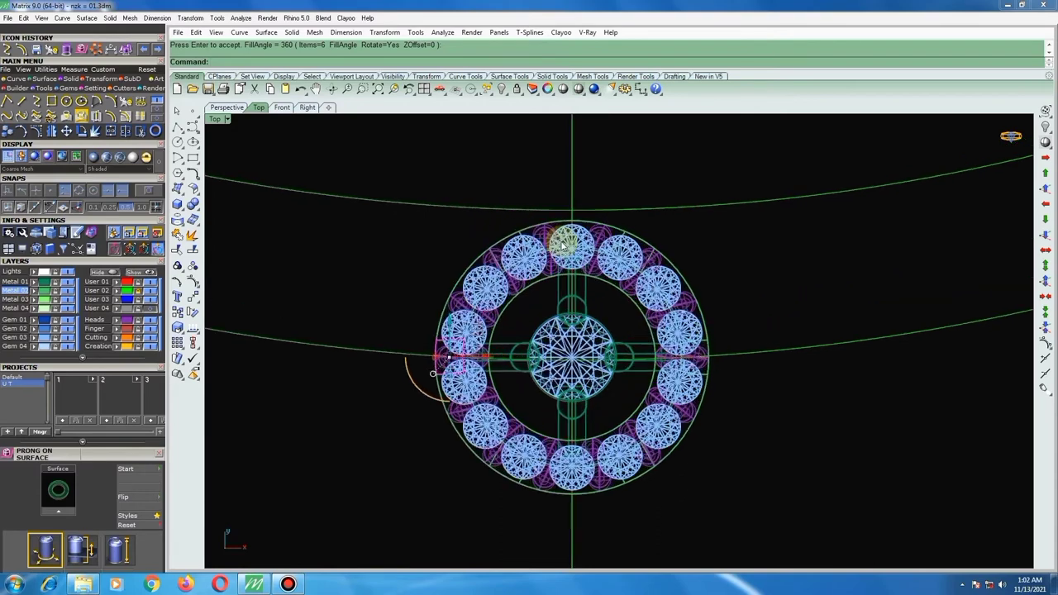
pyautogui.scroll(1, 570, 245)
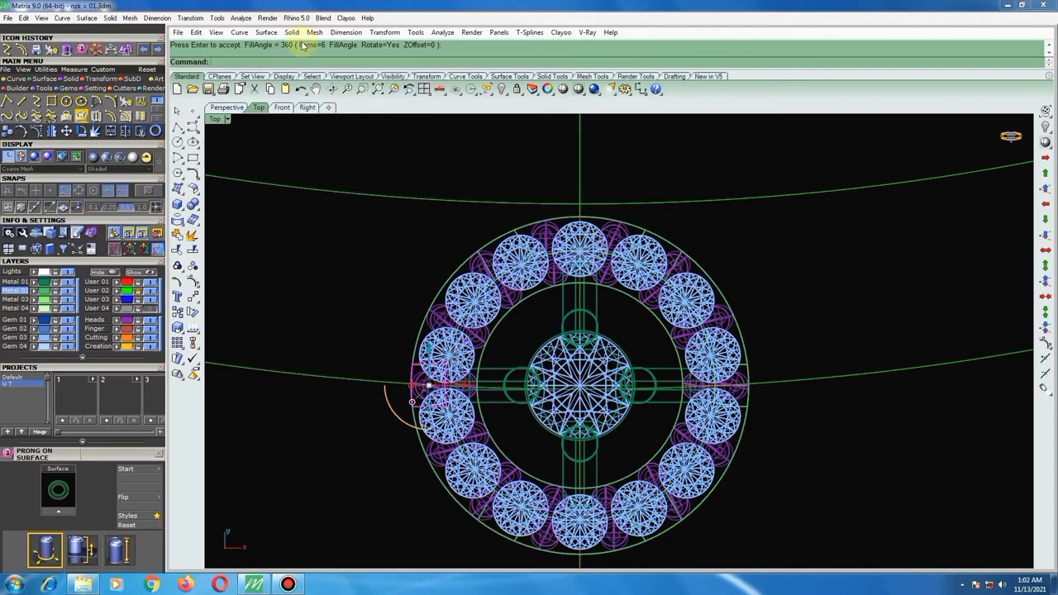
# Measure the distance between two neighbouring top halo gems (2.789 mm).
pyautogui.click(240, 18)
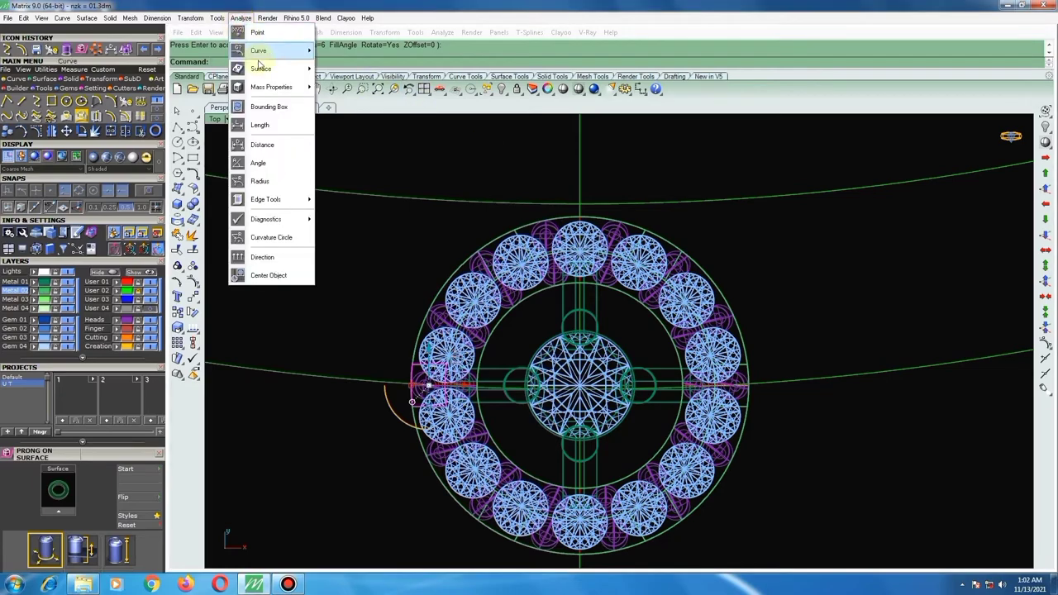
pyautogui.click(263, 142)
pyautogui.scroll(2, 542, 244)
pyautogui.scroll(1, 529, 245)
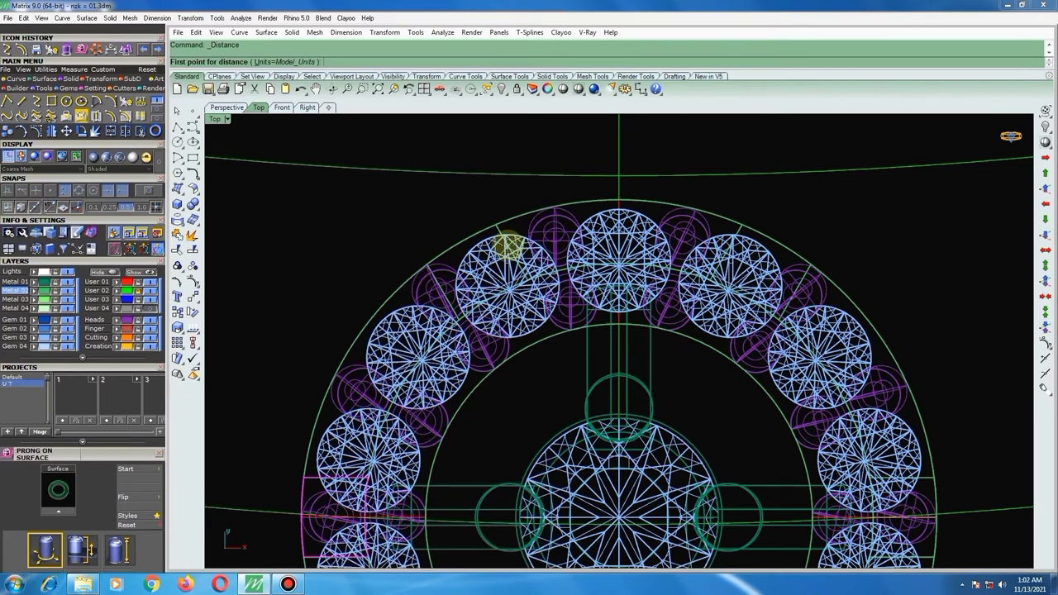
pyautogui.click(508, 247)
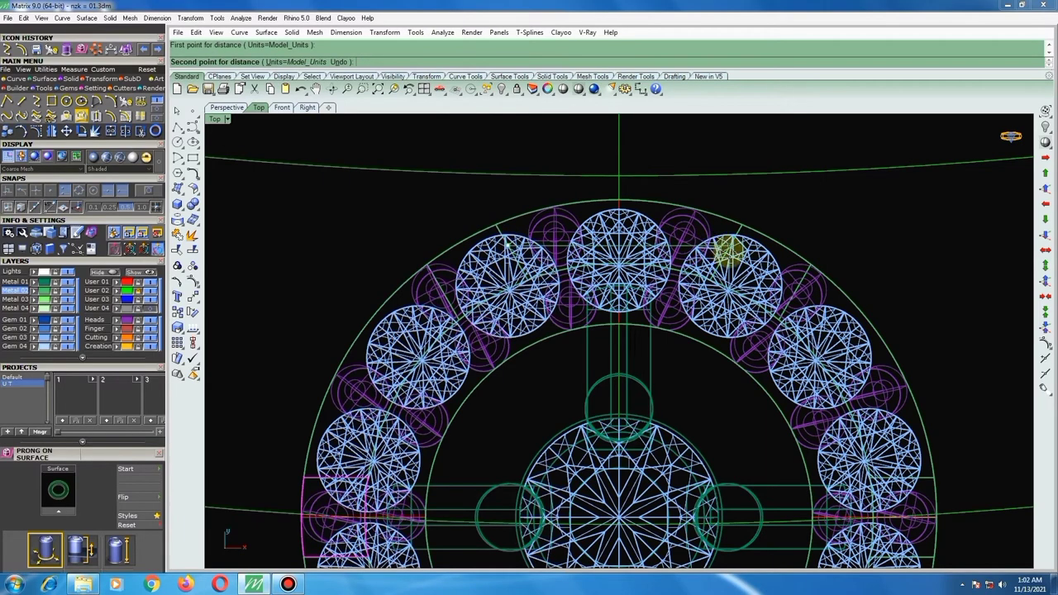
pyautogui.click(728, 250)
pyautogui.scroll(-3, 503, 229)
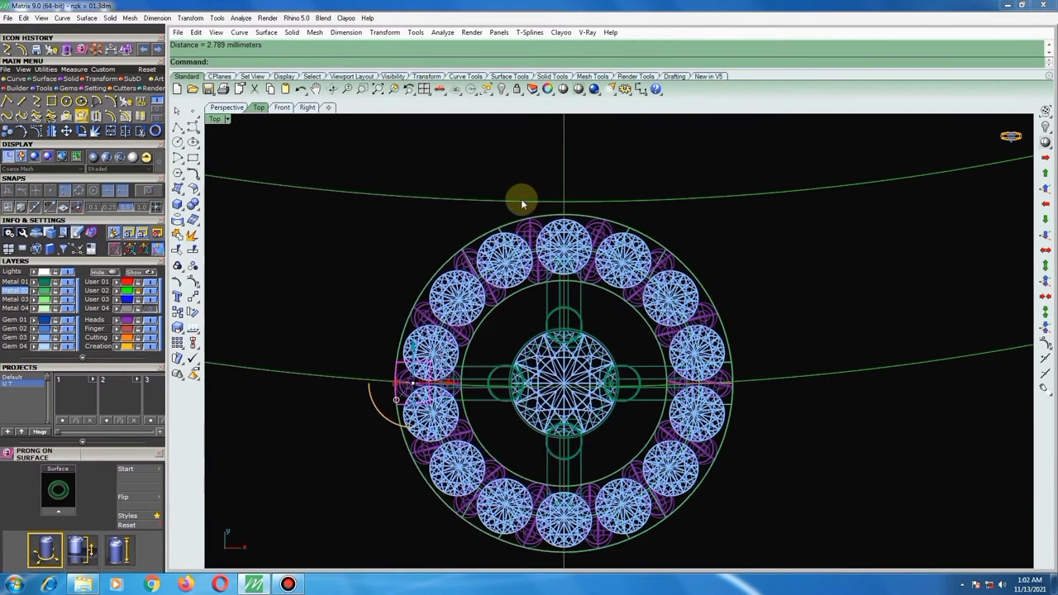
pyautogui.scroll(-2, 517, 204)
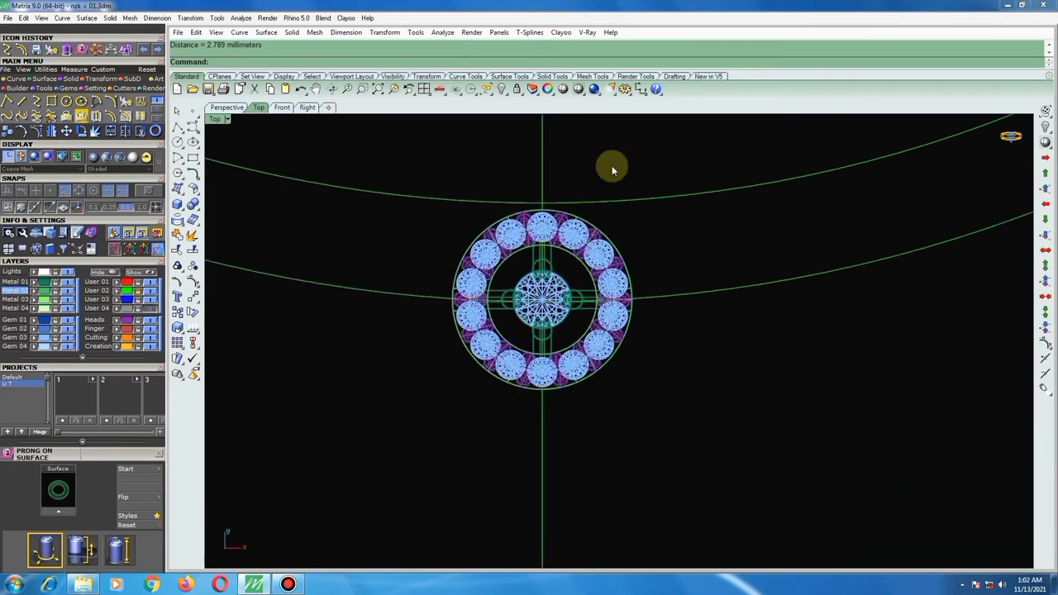
# Display the head shaded and view it from the Front viewport.
pyautogui.click(578, 93)
pyautogui.scroll(1, 677, 312)
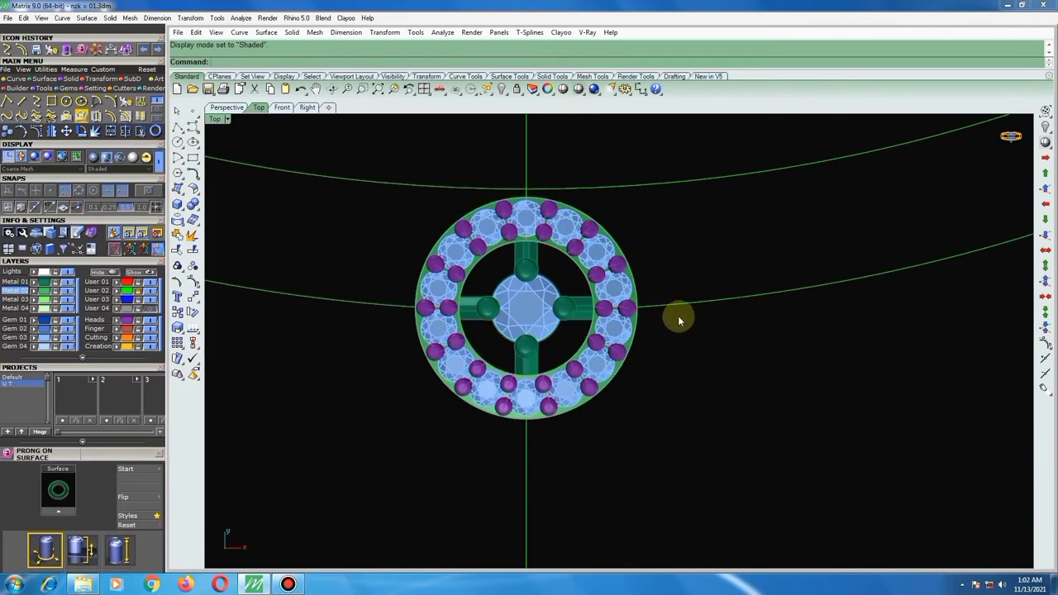
pyautogui.moveTo(678, 320)
pyautogui.mouseDown(button='right')
pyautogui.moveTo(581, 205)
pyautogui.moveTo(670, 182)
pyautogui.moveTo(658, 252)
pyautogui.moveTo(531, 220)
pyautogui.moveTo(548, 161)
pyautogui.moveTo(574, 176)
pyautogui.moveTo(625, 180)
pyautogui.mouseUp(button='right')
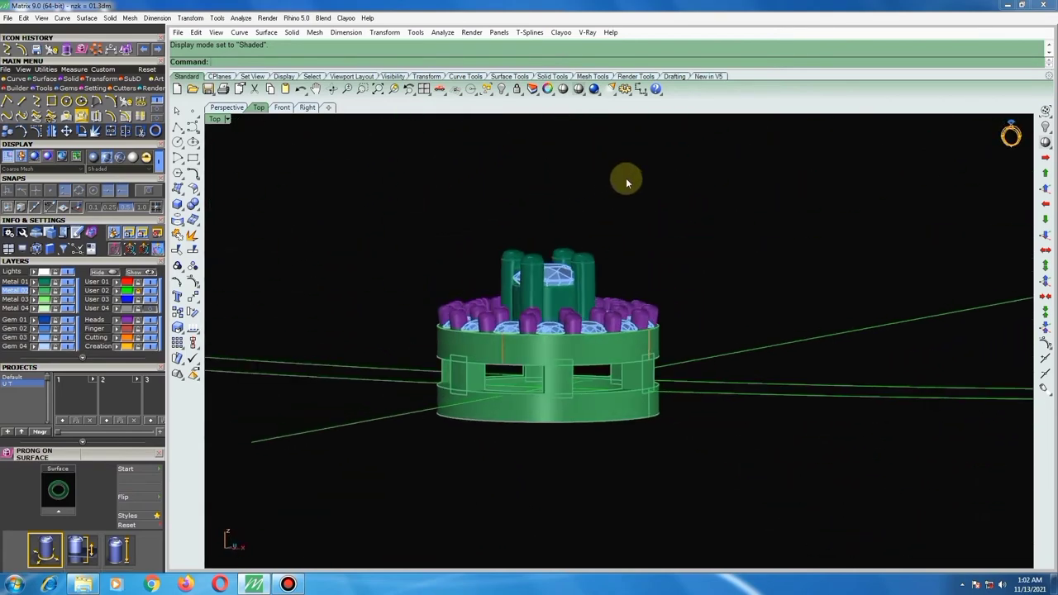
pyautogui.scroll(-2, 626, 180)
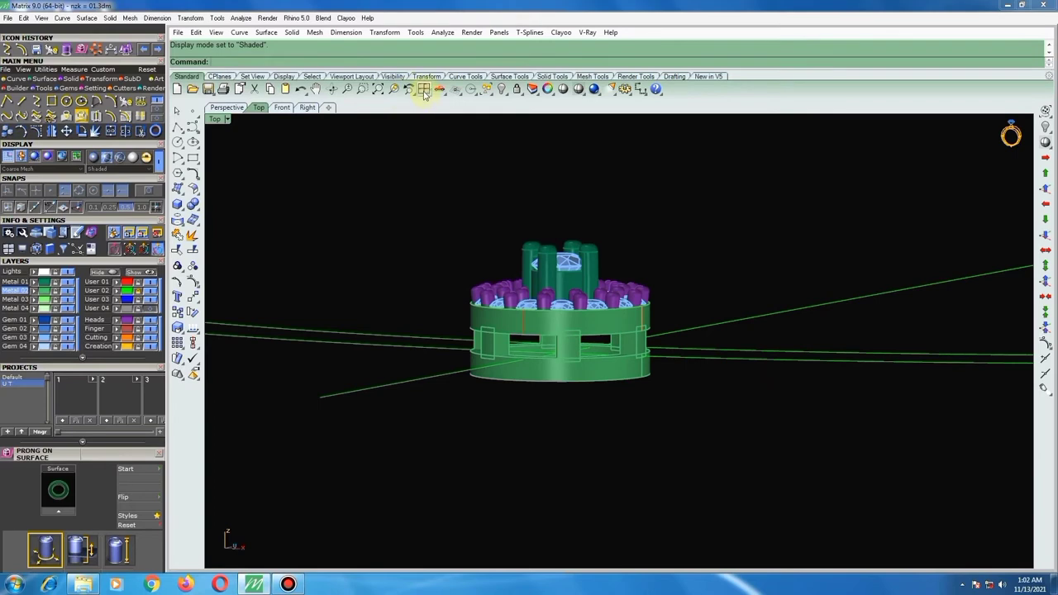
pyautogui.click(285, 109)
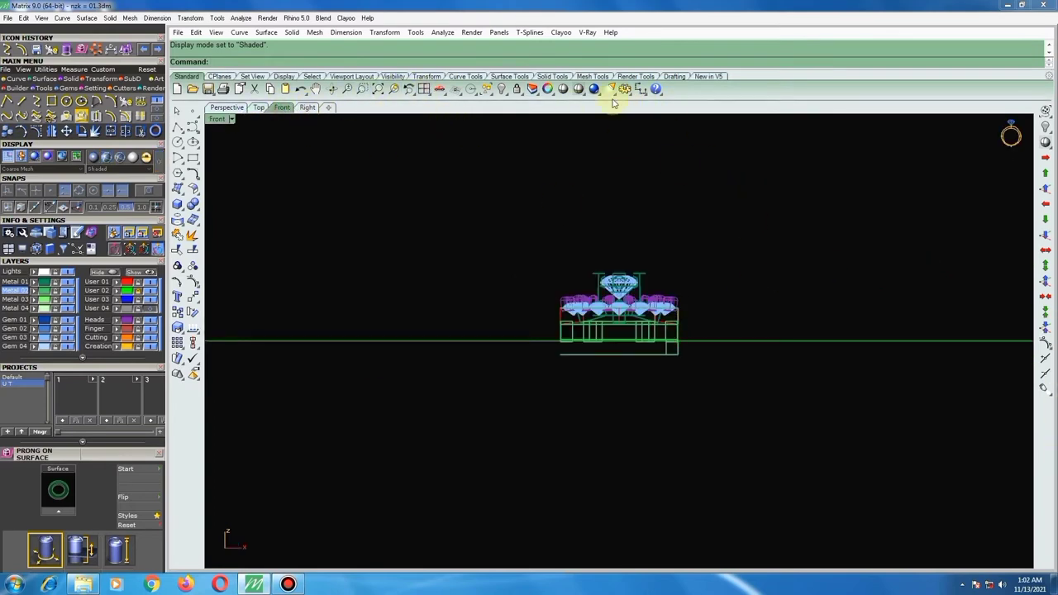
pyautogui.click(577, 89)
pyautogui.scroll(3, 650, 302)
pyautogui.scroll(1, 644, 353)
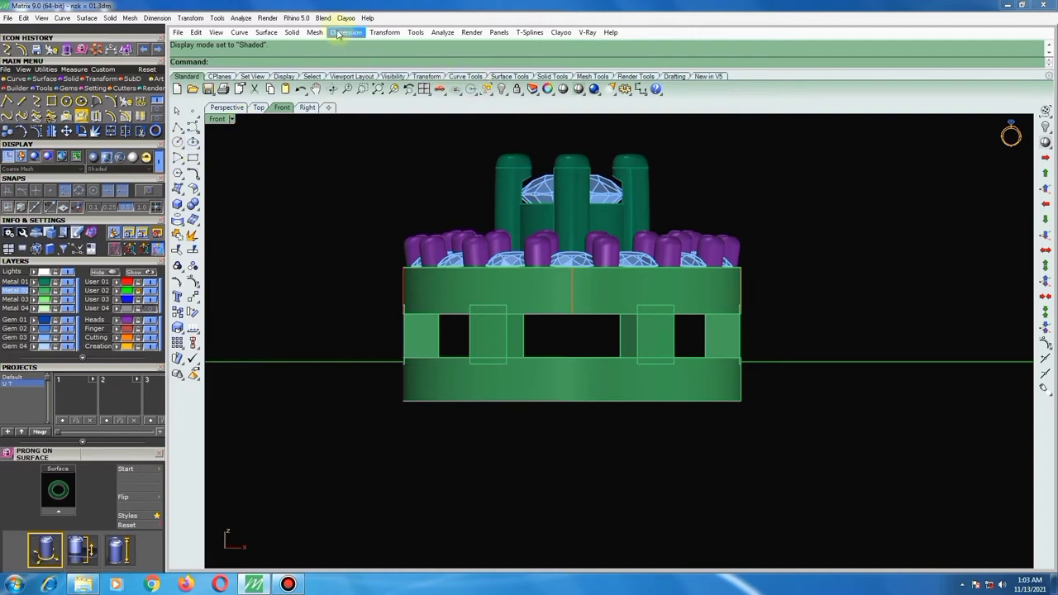
# Measure the gallery opening between the green bands in Front view (1.036 mm).
pyautogui.click(240, 18)
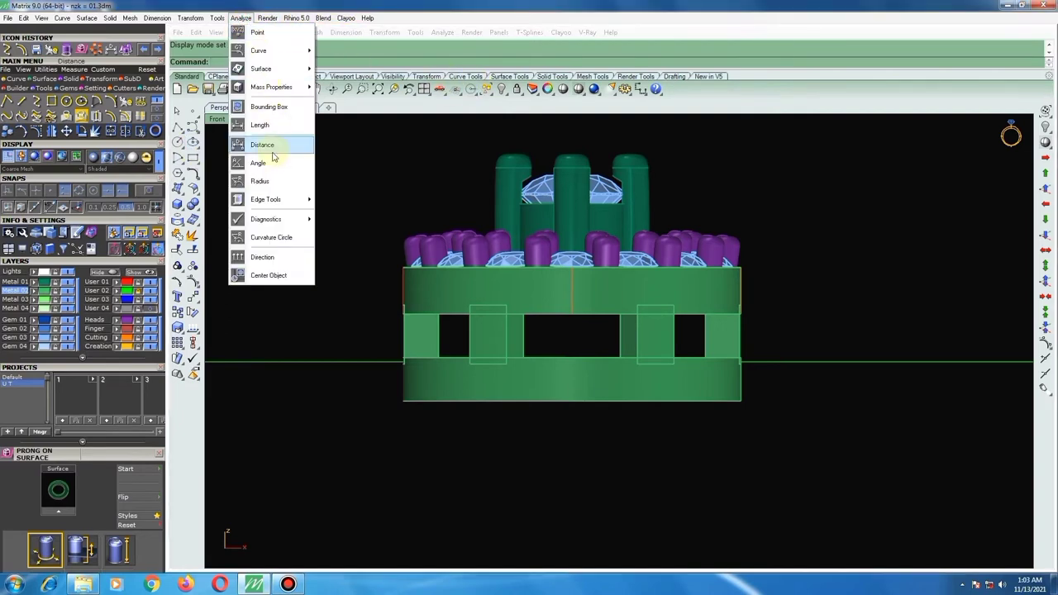
pyautogui.click(262, 145)
pyautogui.scroll(2, 543, 335)
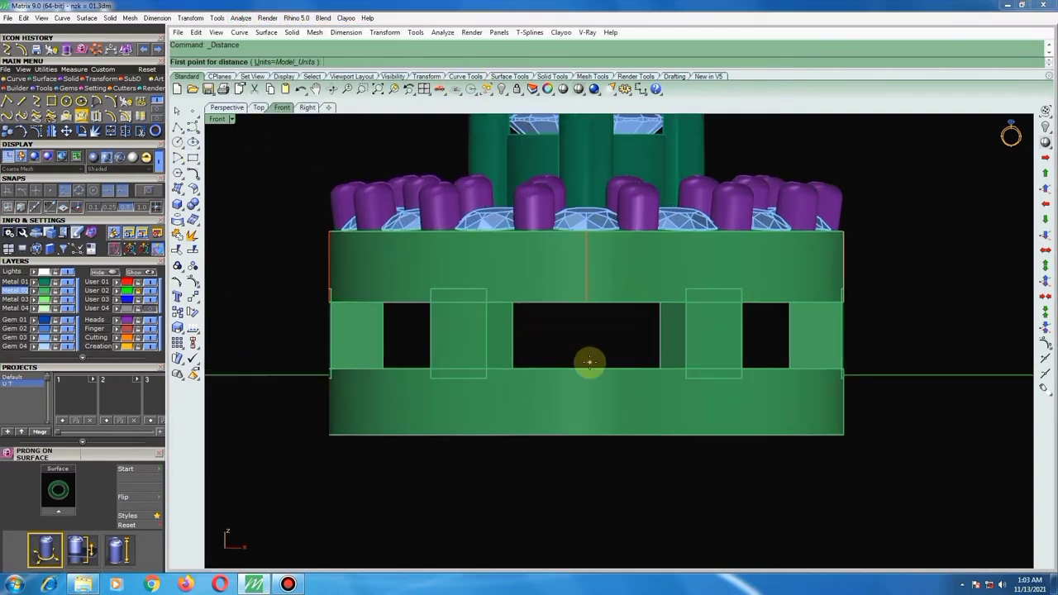
pyautogui.click(589, 368)
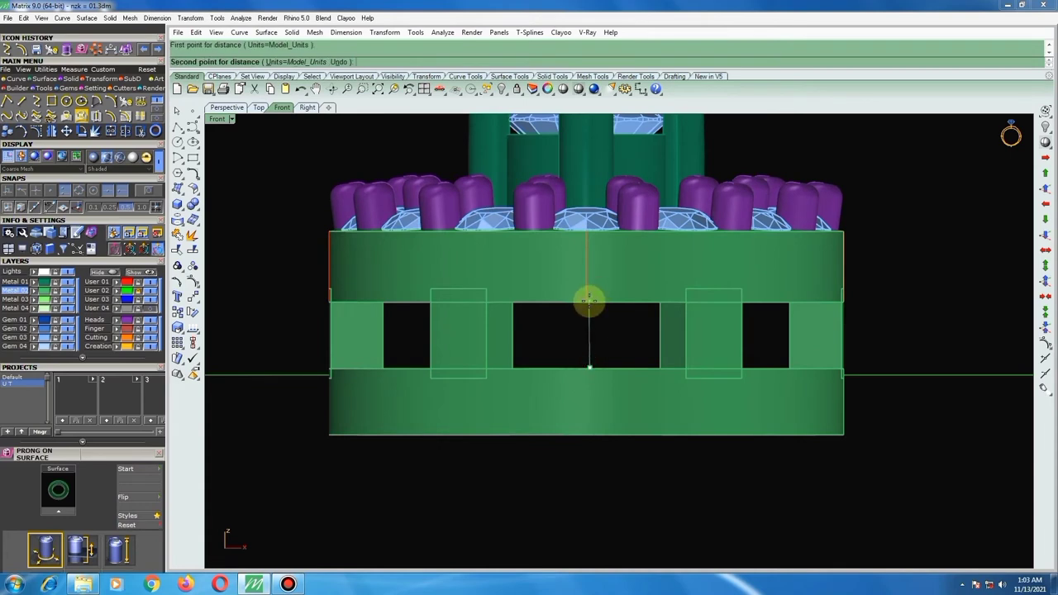
pyautogui.click(588, 301)
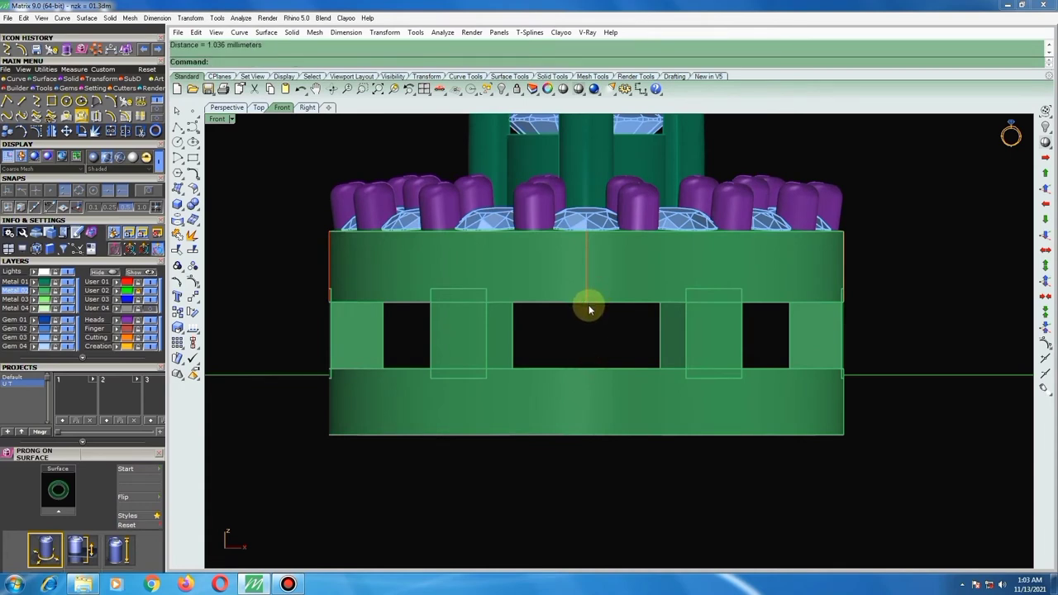
pyautogui.scroll(-3, 586, 306)
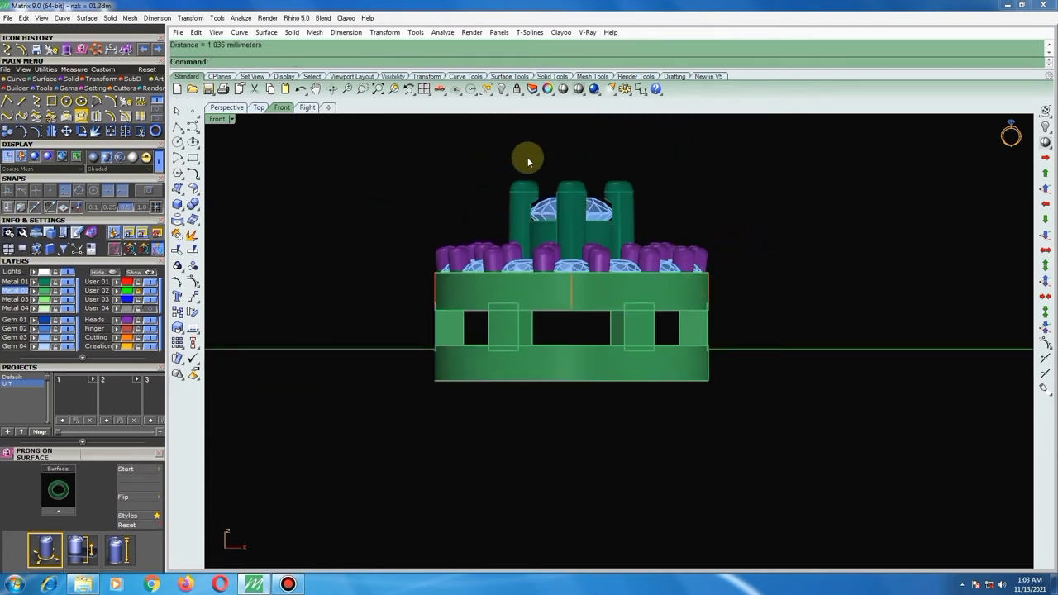
# Switch to the Top view and orbit to inspect the prongs, stones and connector blocks.
pyautogui.click(258, 108)
pyautogui.moveTo(465, 190)
pyautogui.mouseDown(button='right')
pyautogui.moveTo(582, 378)
pyautogui.moveTo(584, 205)
pyautogui.moveTo(579, 212)
pyautogui.mouseUp(button='right')
pyautogui.scroll(4, 570, 384)
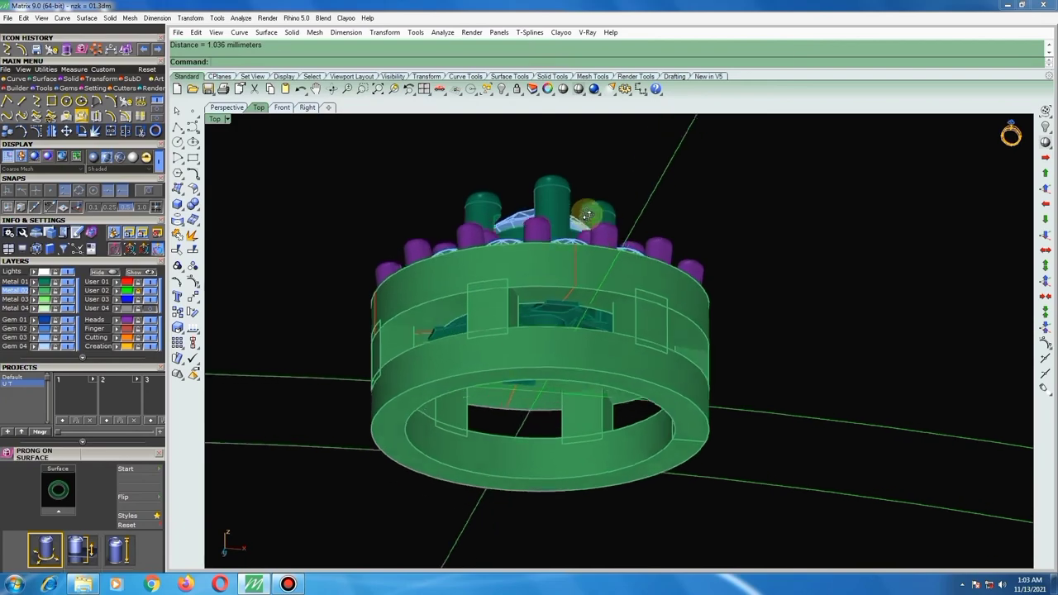
pyautogui.moveTo(571, 289)
pyautogui.mouseDown(button='right')
pyautogui.moveTo(524, 204)
pyautogui.moveTo(527, 156)
pyautogui.moveTo(539, 171)
pyautogui.moveTo(528, 207)
pyautogui.mouseUp(button='right')
pyautogui.moveTo(526, 302)
pyautogui.mouseDown(button='right')
pyautogui.moveTo(503, 432)
pyautogui.moveTo(502, 542)
pyautogui.moveTo(349, 544)
pyautogui.mouseUp(button='right')
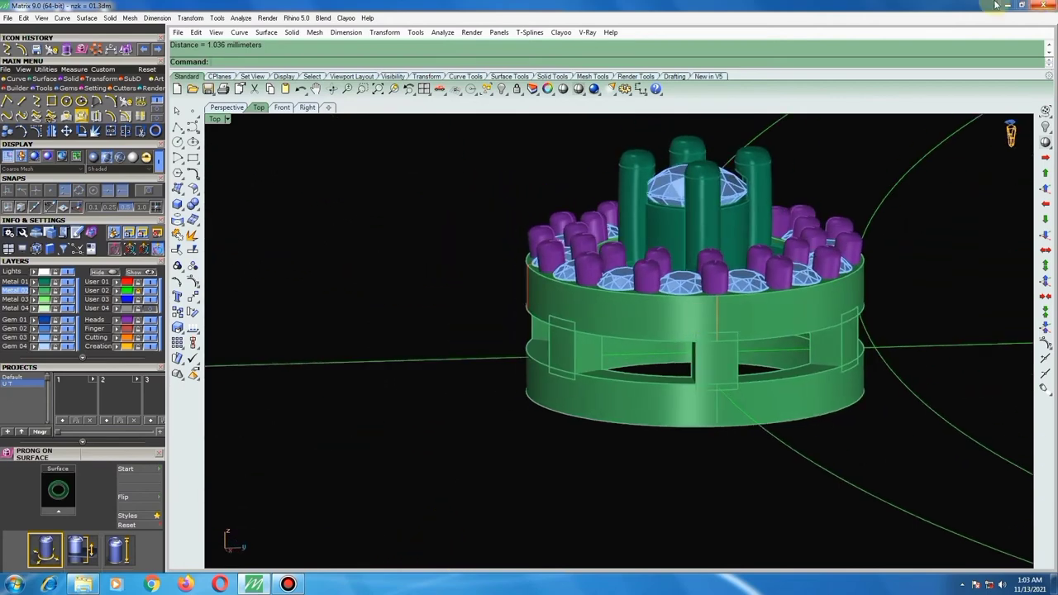
pyautogui.scroll(-3, 531, 302)
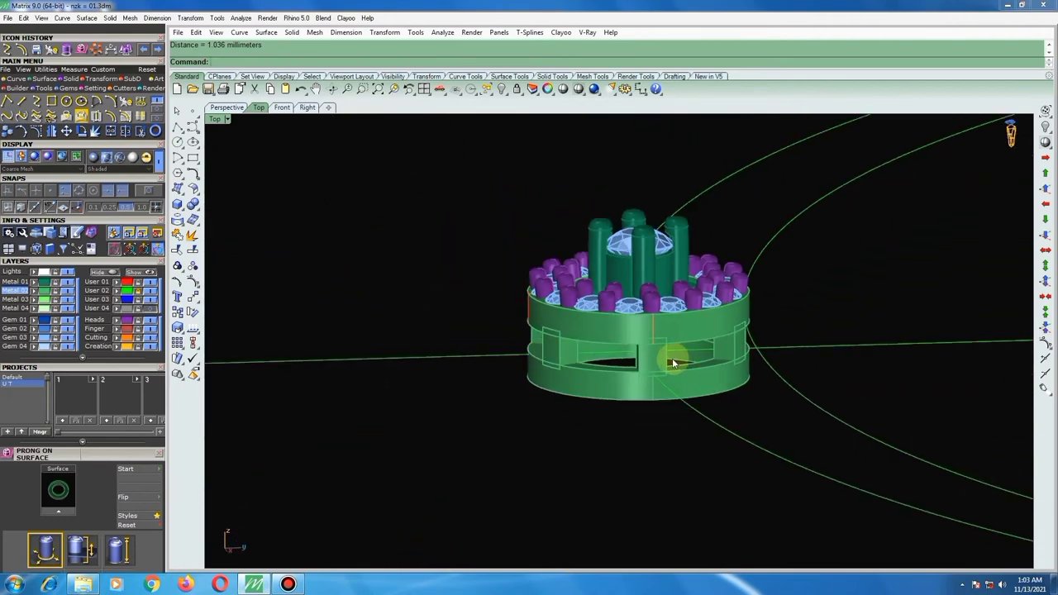
pyautogui.moveTo(674, 363)
pyautogui.mouseDown(button='right')
pyautogui.moveTo(667, 443)
pyautogui.moveTo(699, 377)
pyautogui.moveTo(668, 381)
pyautogui.mouseUp(button='right')
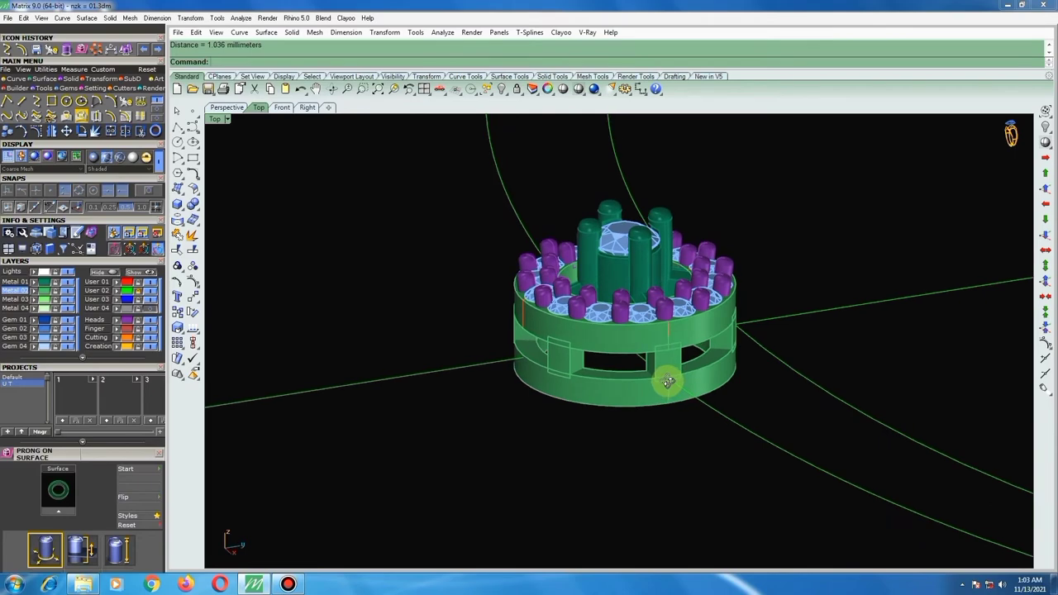
pyautogui.moveTo(667, 381)
pyautogui.mouseDown(button='right')
pyautogui.moveTo(689, 382)
pyautogui.moveTo(713, 406)
pyautogui.moveTo(635, 372)
pyautogui.mouseUp(button='right')
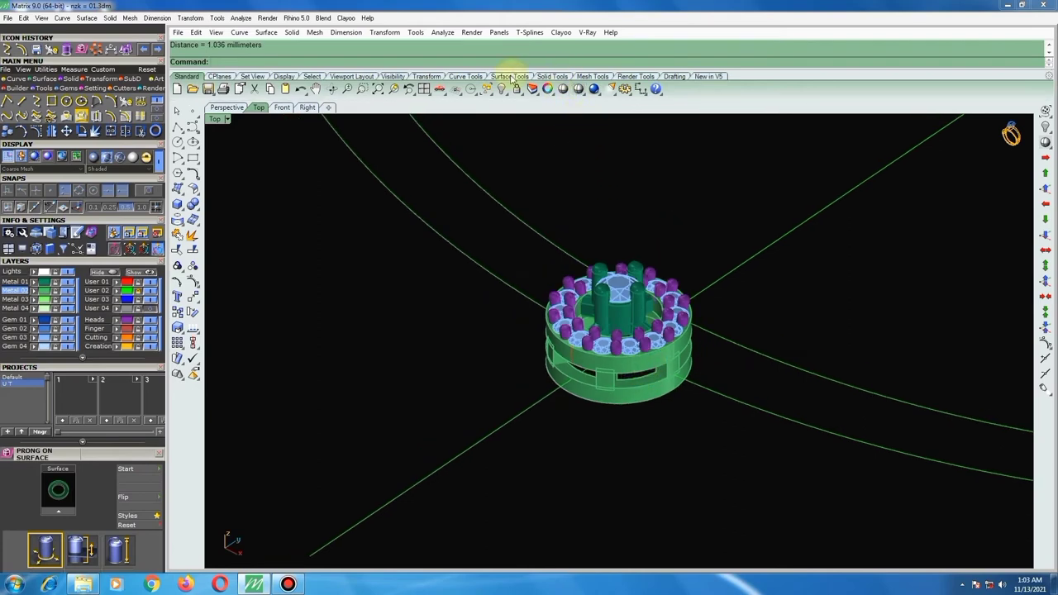
# Maximize the Top view centred on the halo and switch the display to Wireframe.
pyautogui.click(426, 89)
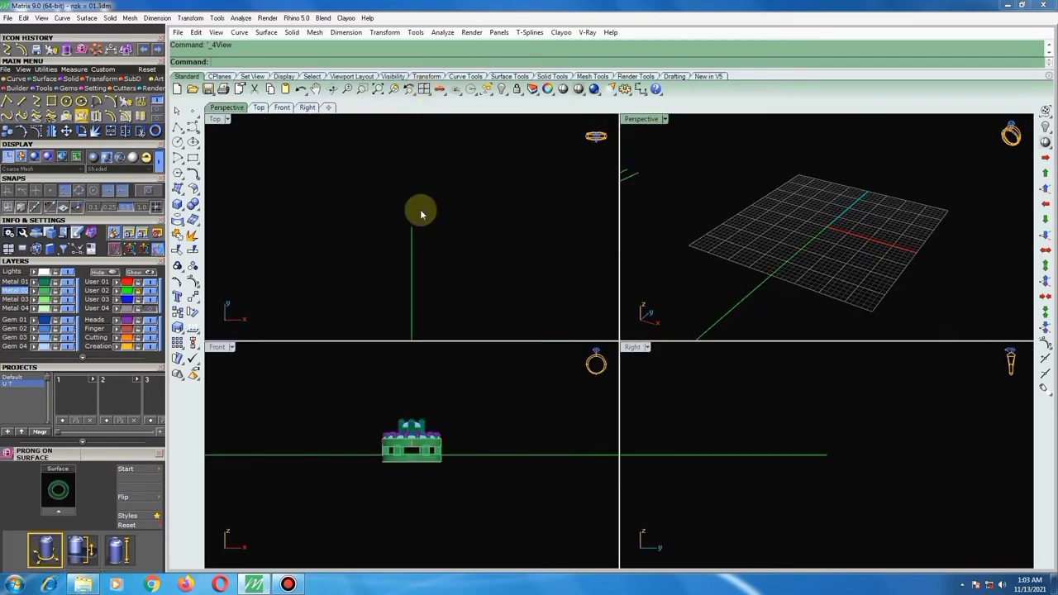
pyautogui.scroll(-5, 450, 208)
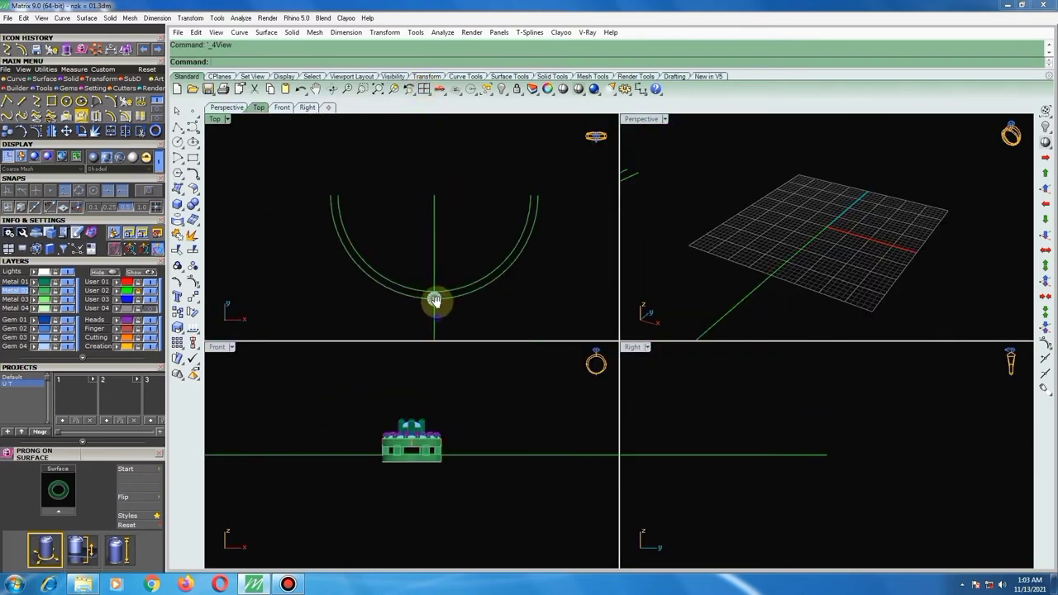
pyautogui.moveTo(439, 302); pyautogui.dragTo(430, 274, button='right')
pyautogui.scroll(2, 431, 264)
pyautogui.scroll(2, 430, 252)
pyautogui.scroll(3, 463, 247)
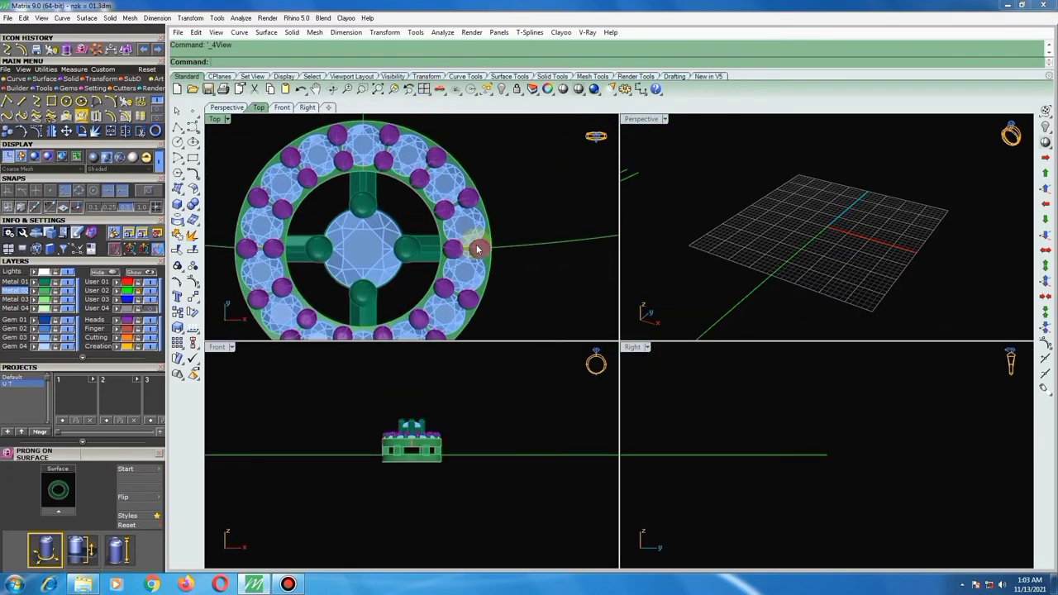
pyautogui.scroll(3, 469, 245)
pyautogui.moveTo(468, 245); pyautogui.dragTo(401, 223, button='right')
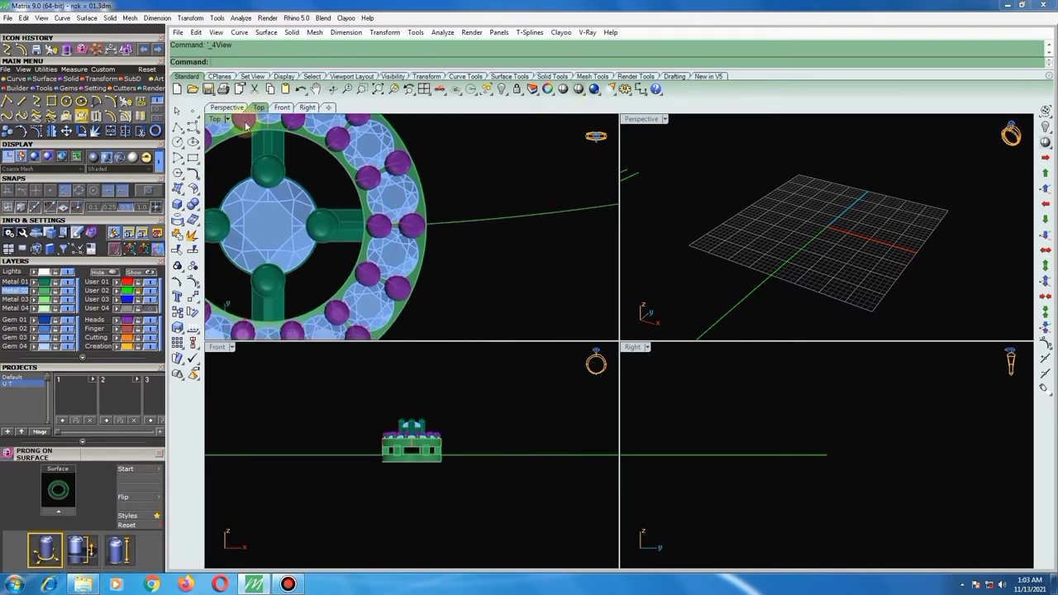
pyautogui.doubleClick(219, 122)
pyautogui.scroll(-1, 671, 298)
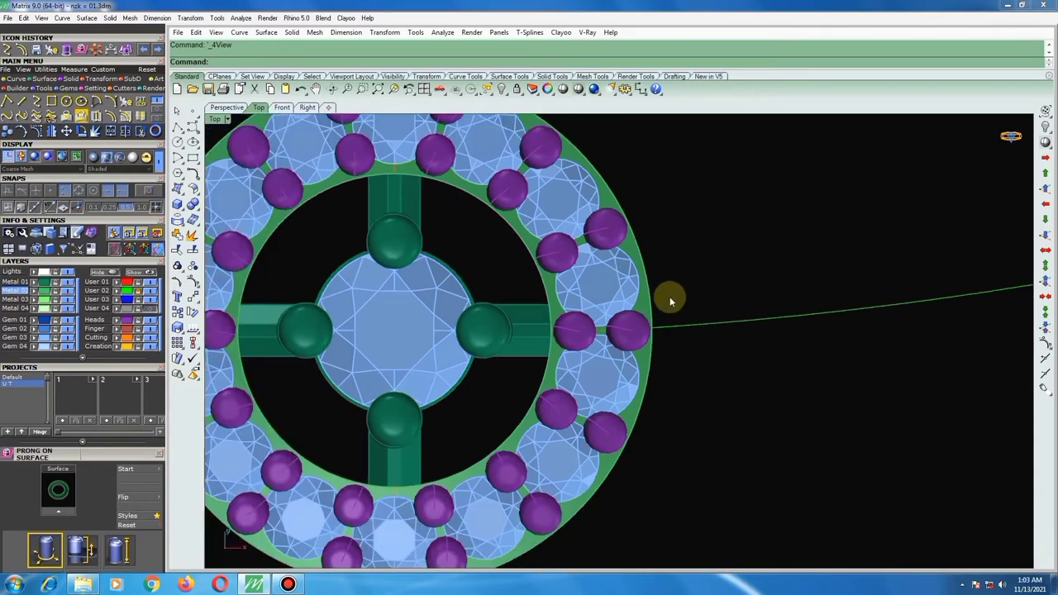
pyautogui.scroll(-1, 670, 297)
pyautogui.click(577, 89)
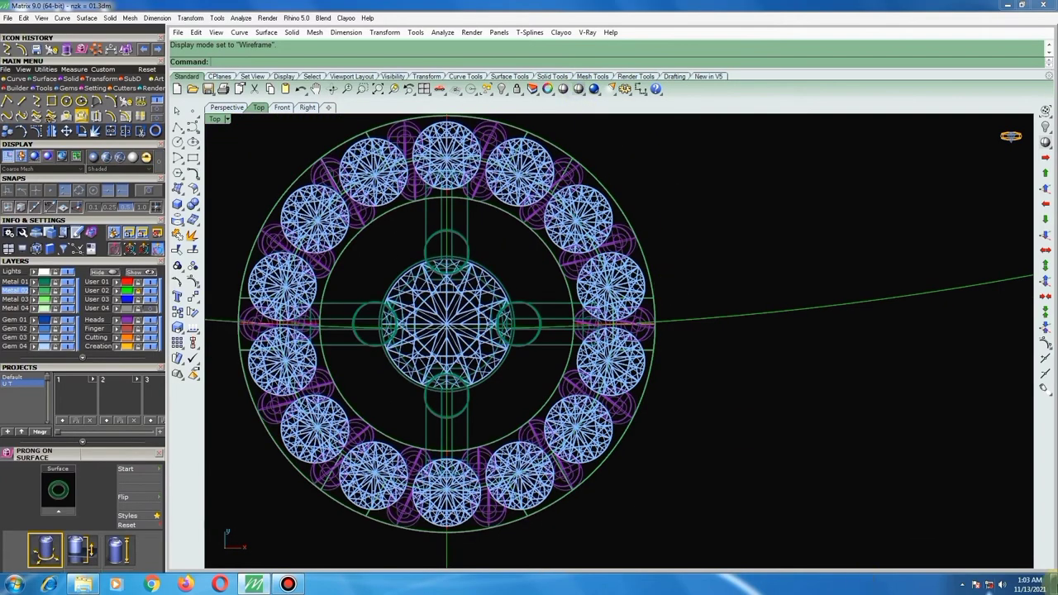
pyautogui.scroll(4, 651, 325)
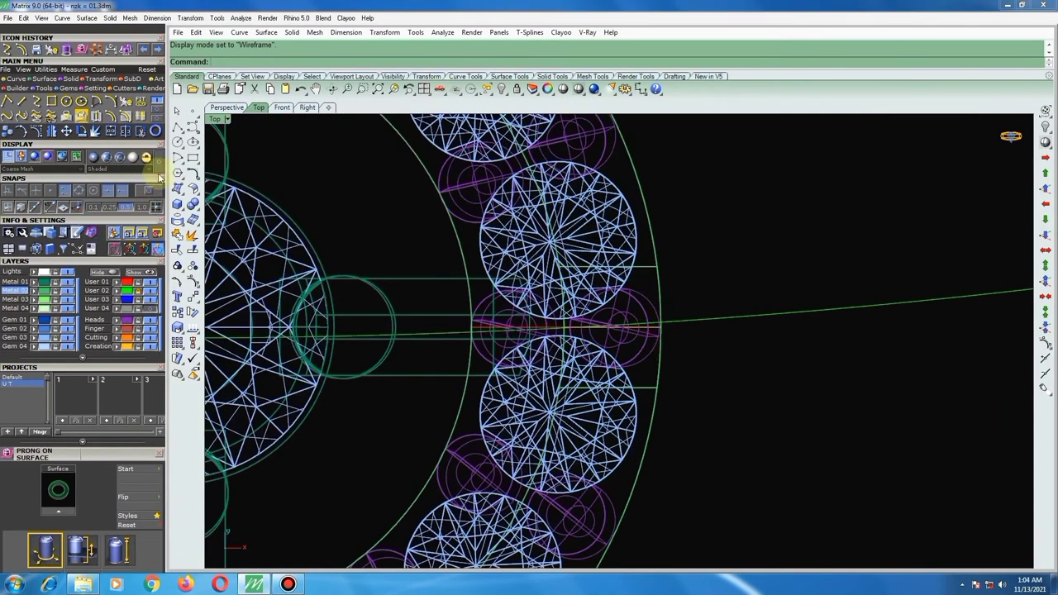
# Draw a vertical cylinder of diameter 1 between two right-side gems at its default height.
pyautogui.click(64, 80)
pyautogui.click(66, 50)
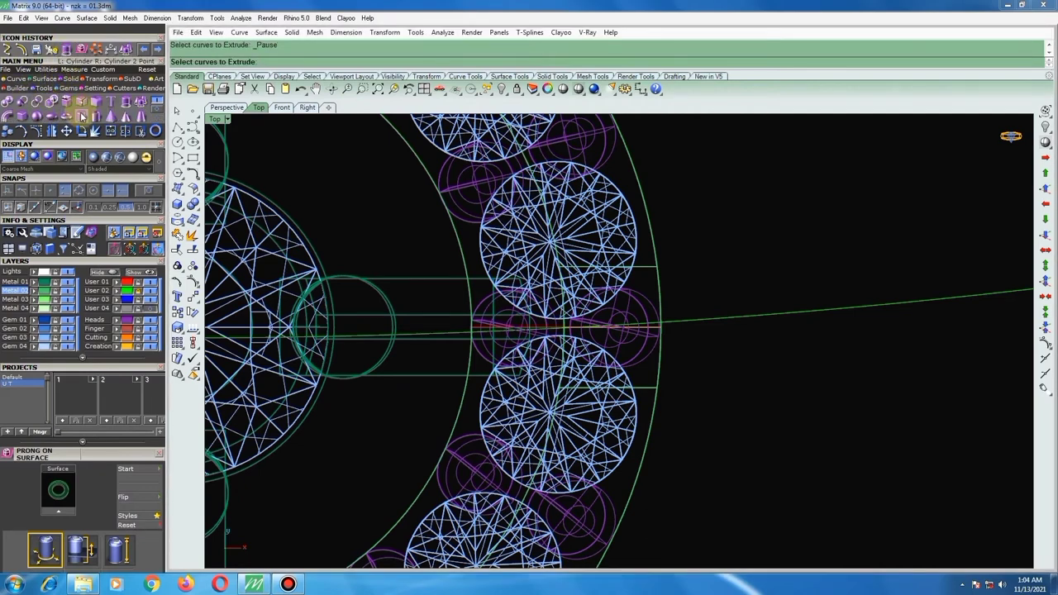
pyautogui.click(82, 119)
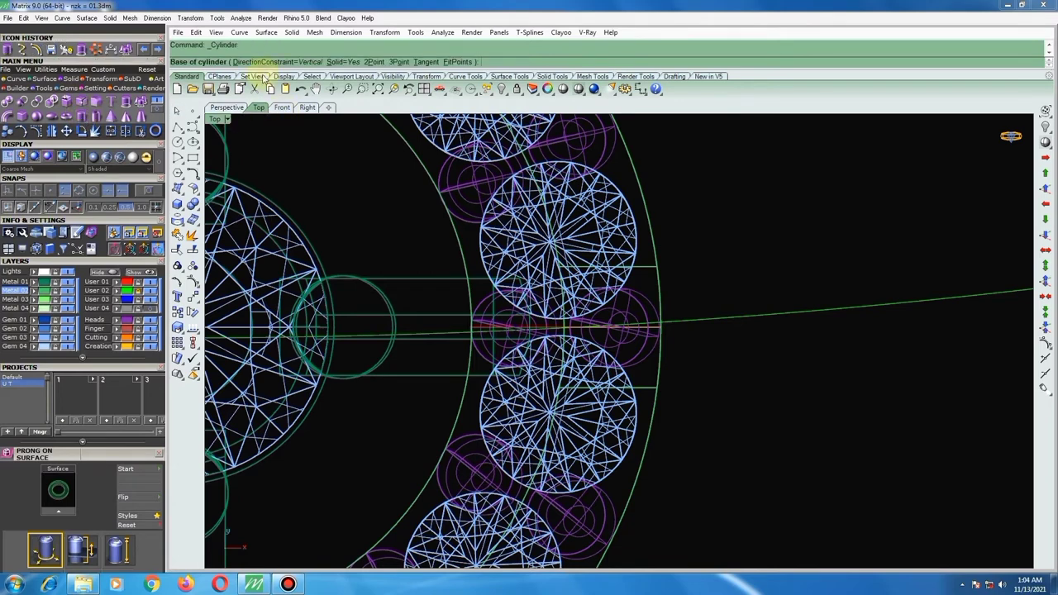
pyautogui.click(176, 205)
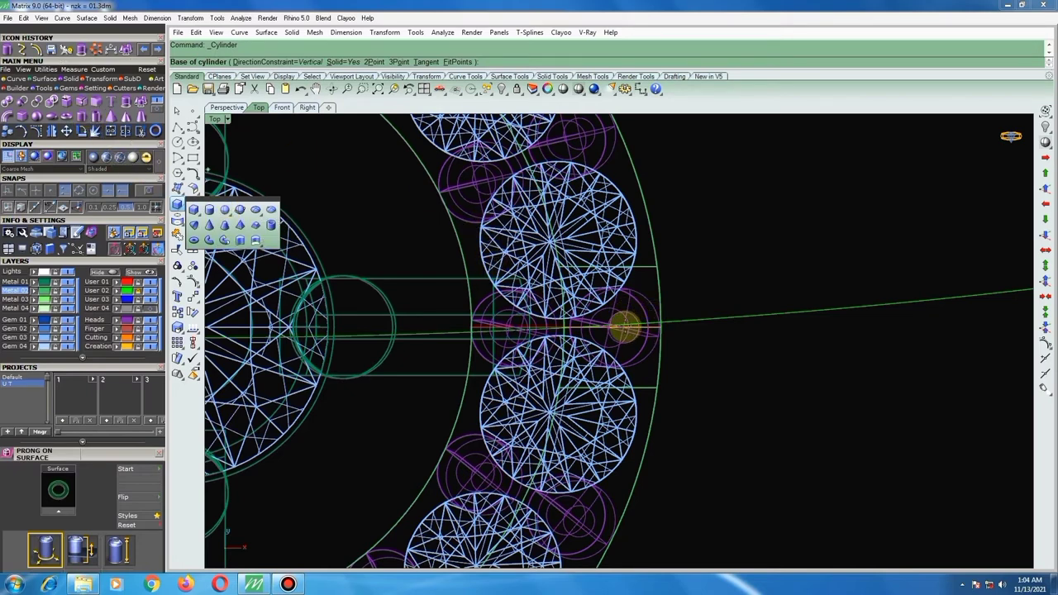
pyautogui.click(626, 328)
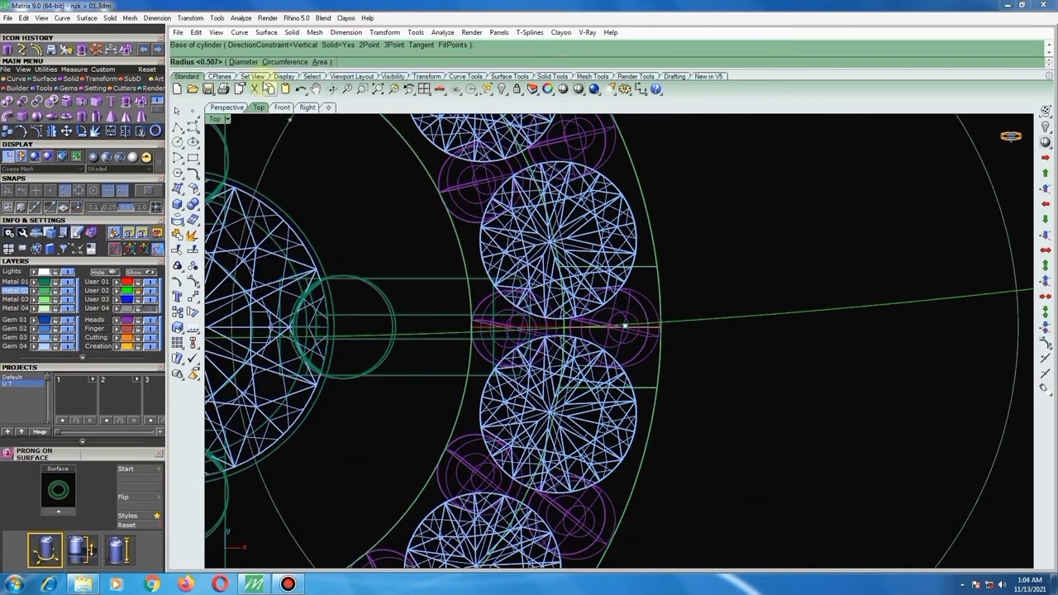
pyautogui.click(243, 62)
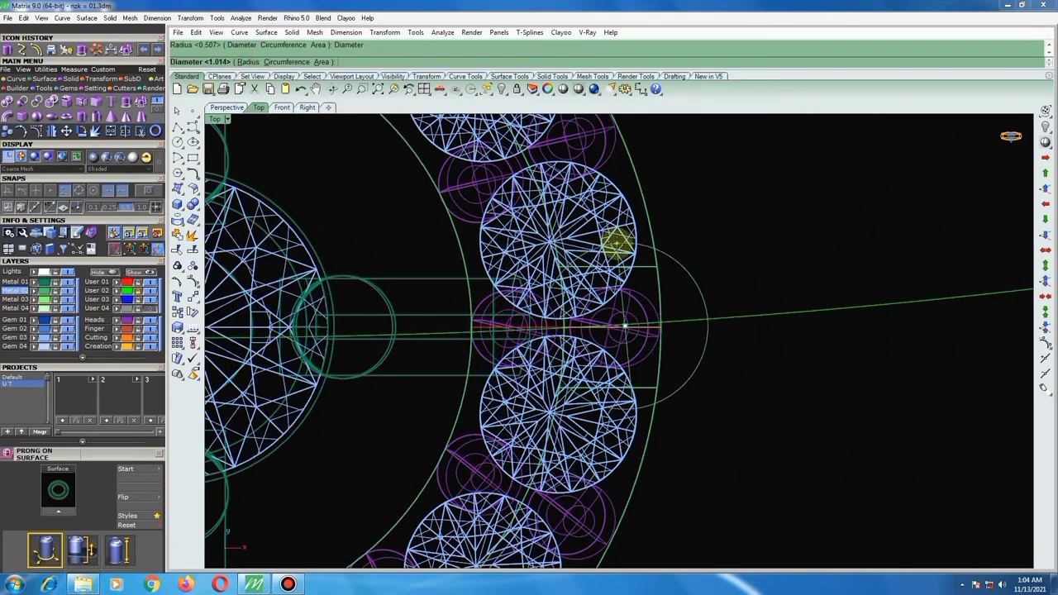
pyautogui.write('1')
pyautogui.click(618, 242)
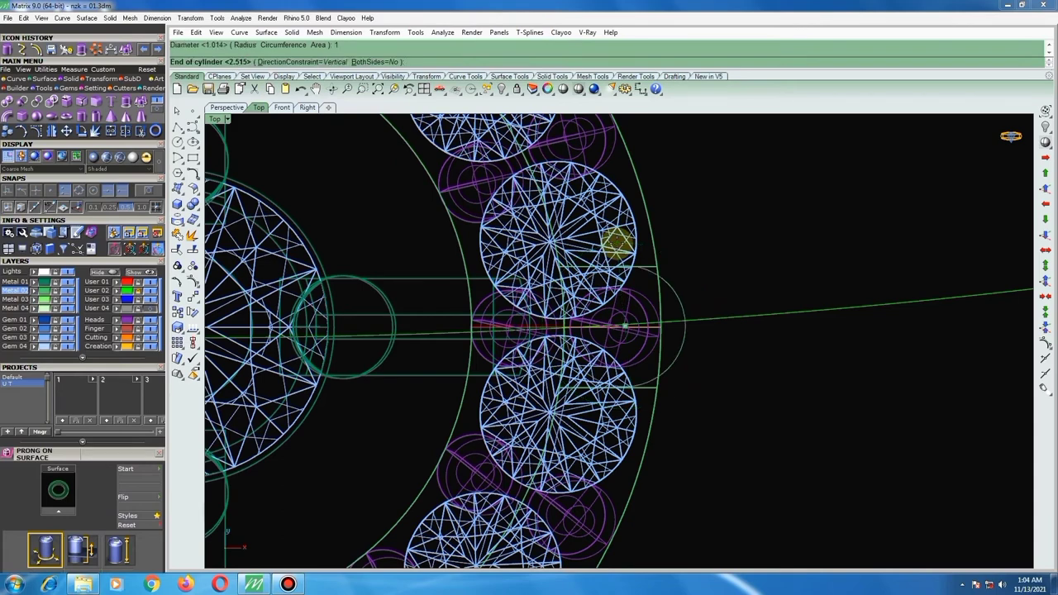
pyautogui.scroll(-1, 653, 281)
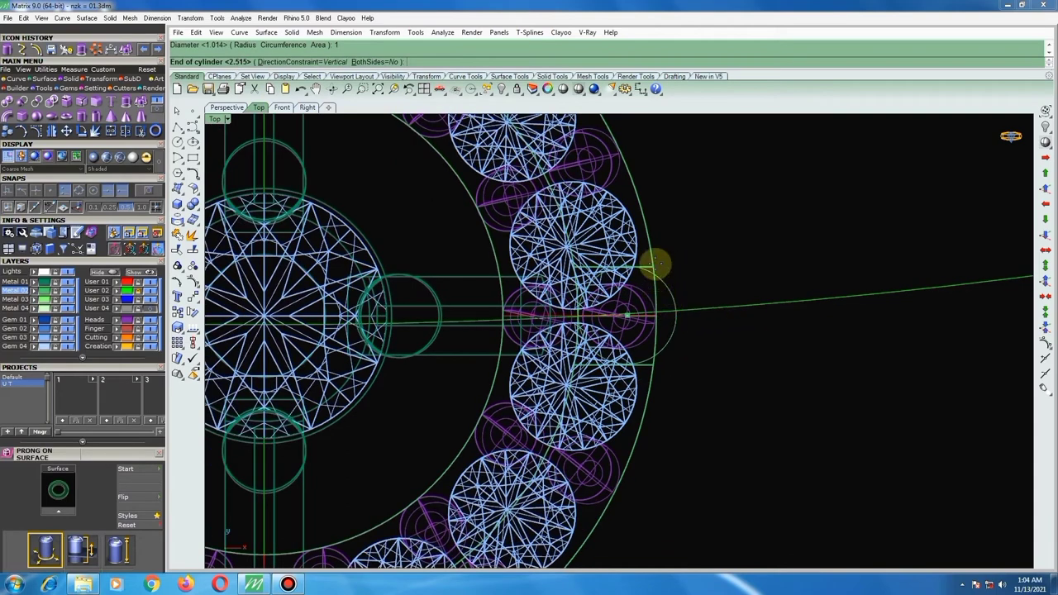
pyautogui.press('Return')
# Shift the cylinder slightly left and rescale it in 2-D using an origin and two reference points.
pyautogui.click(674, 296)
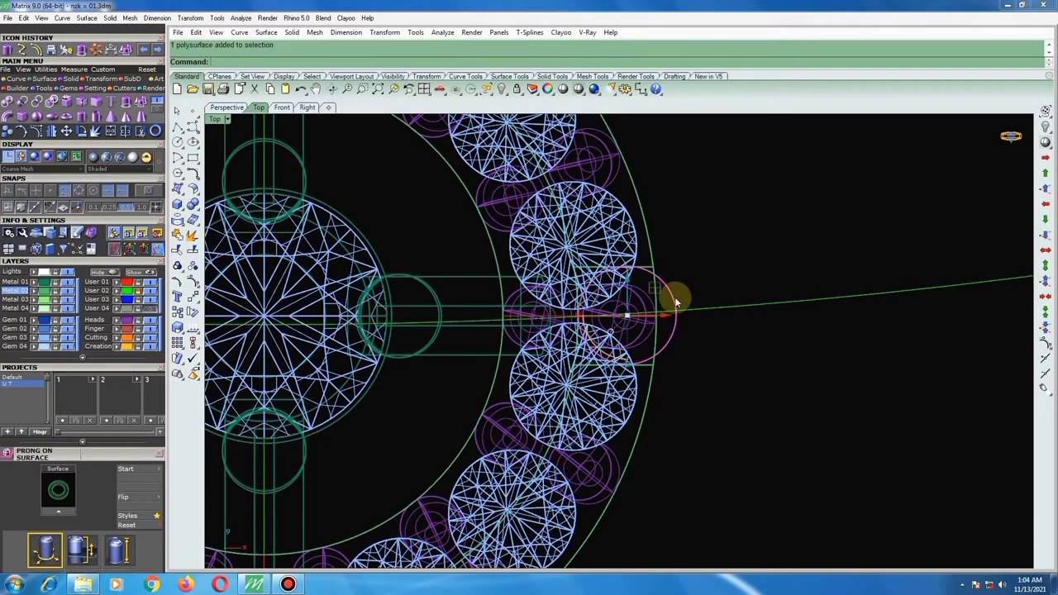
pyautogui.moveTo(667, 316); pyautogui.dragTo(649, 319)
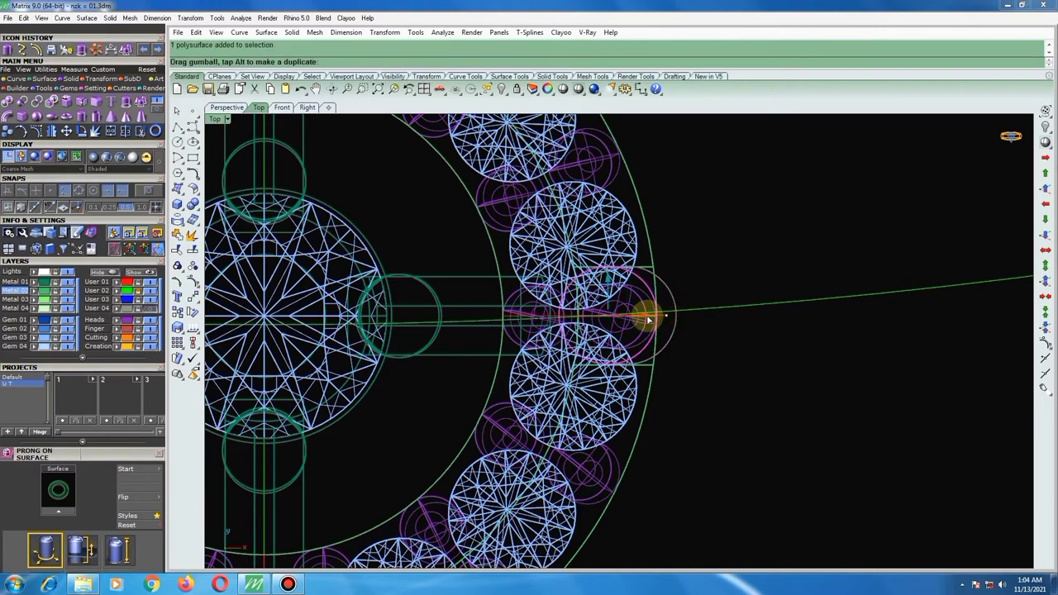
pyautogui.scroll(-3, 646, 315)
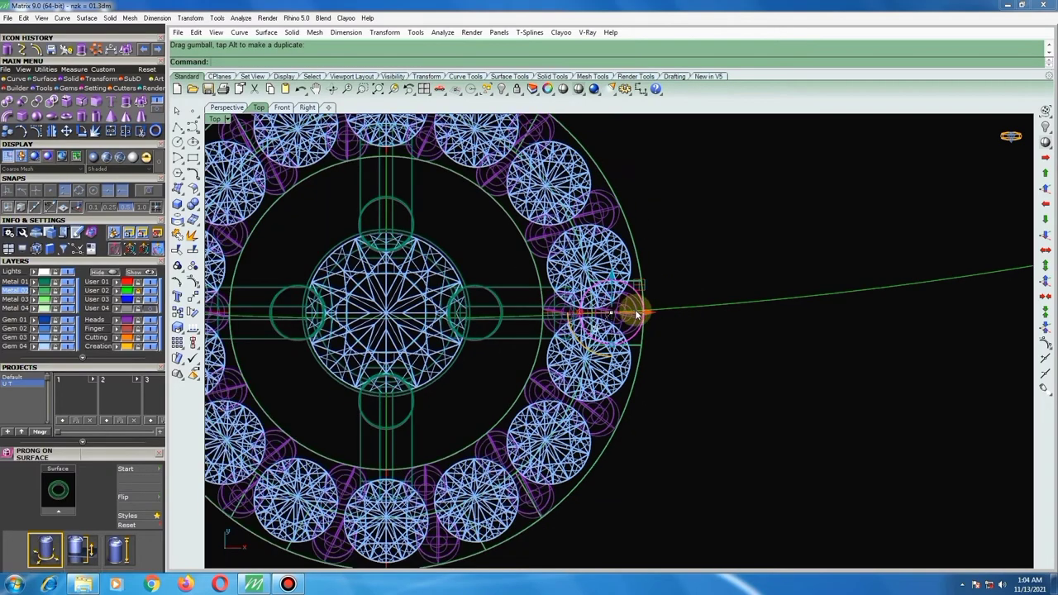
pyautogui.scroll(5, 646, 315)
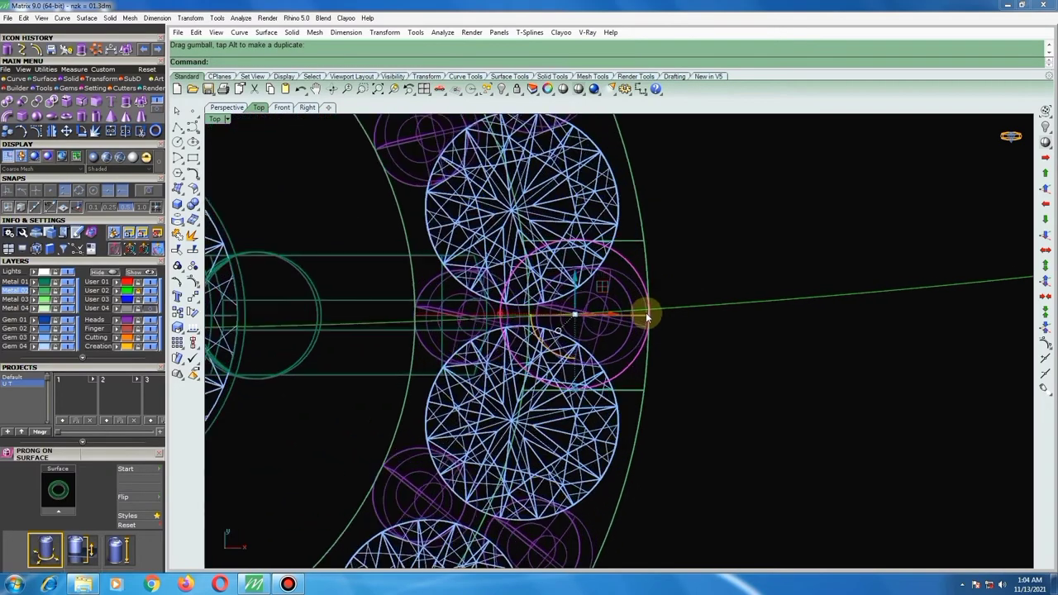
pyautogui.click(178, 329)
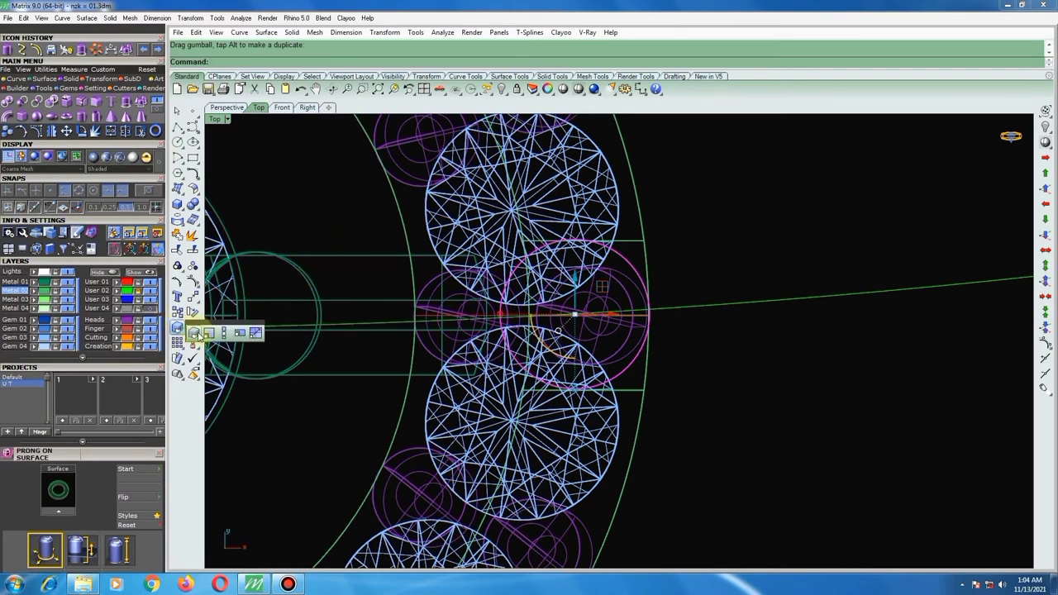
pyautogui.click(208, 332)
pyautogui.scroll(2, 642, 312)
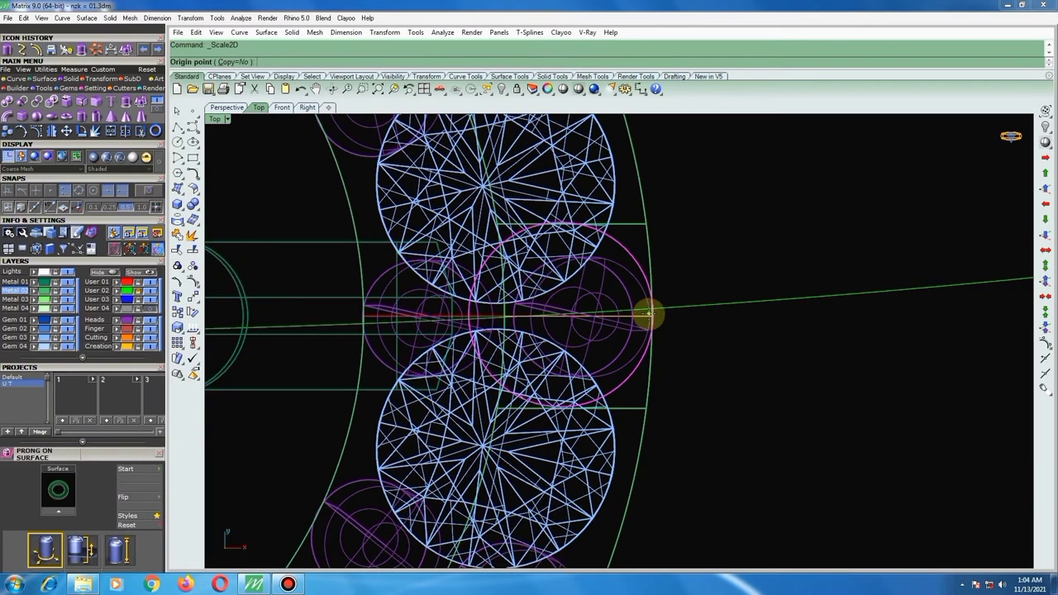
pyautogui.click(648, 314)
pyautogui.click(864, 283)
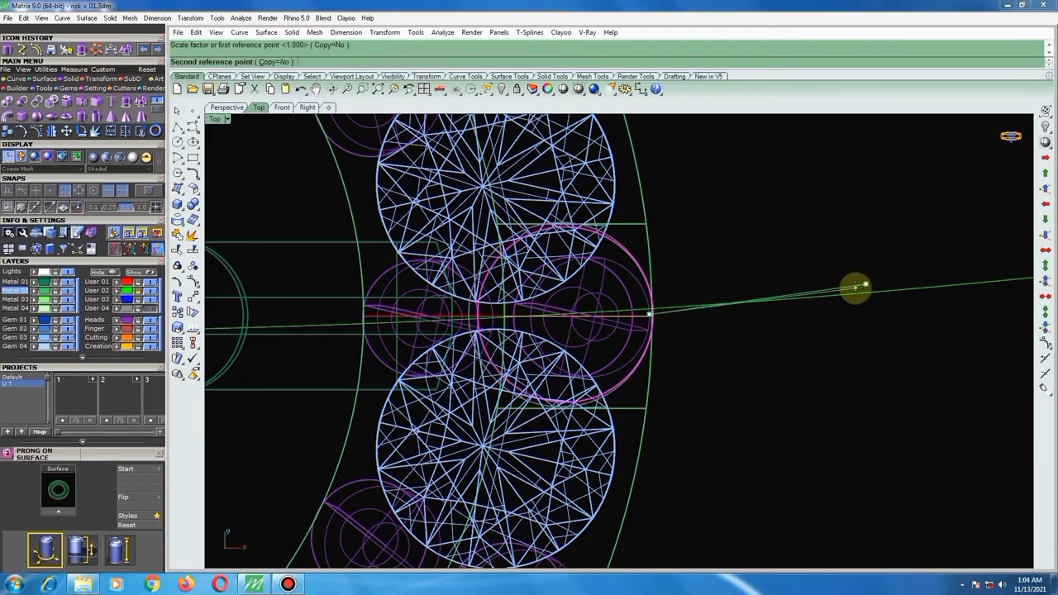
pyautogui.click(855, 286)
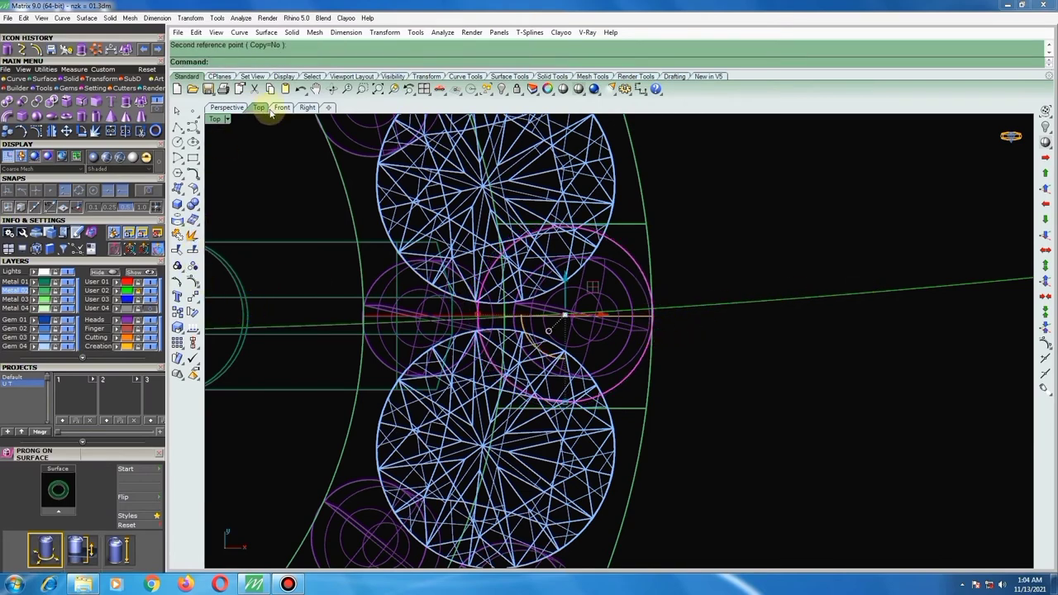
# Measure the gap as 0.955 mm, then nudge the cylinder left into final position.
pyautogui.click(241, 17)
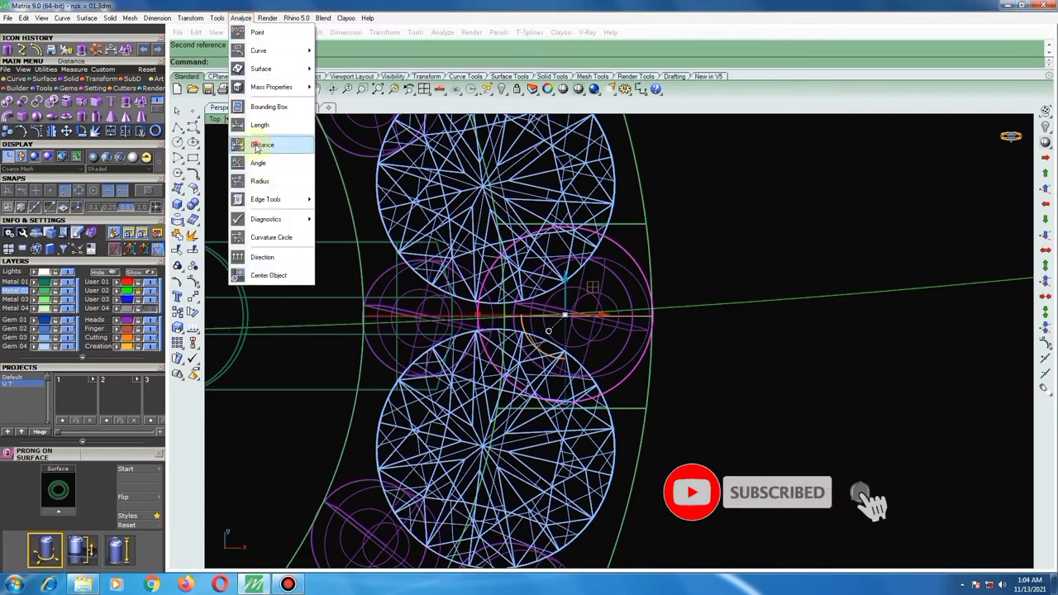
pyautogui.click(262, 145)
pyautogui.scroll(2, 513, 312)
pyautogui.scroll(2, 469, 311)
pyautogui.click(468, 311)
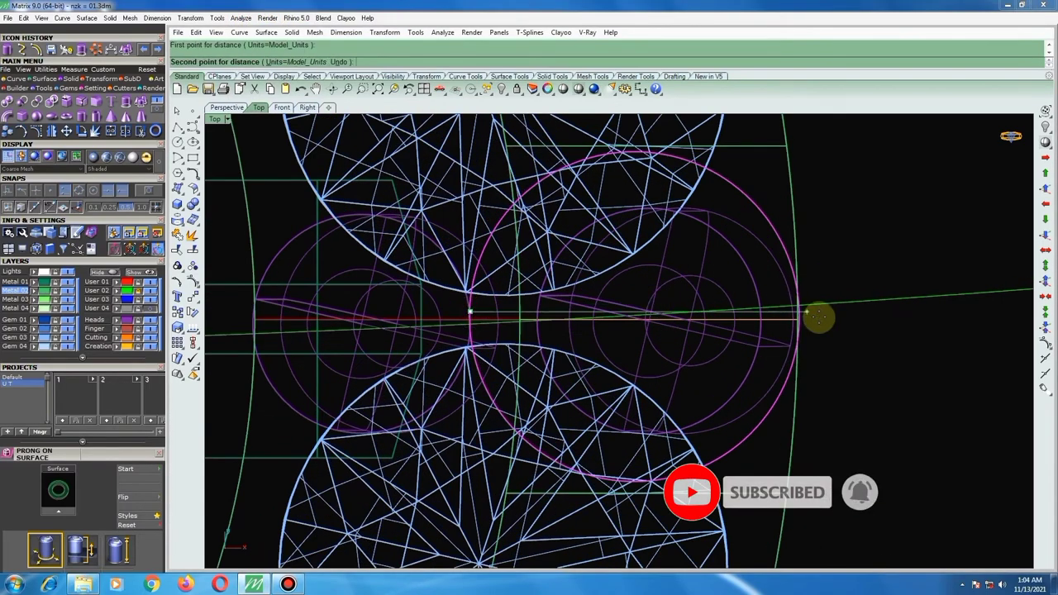
pyautogui.click(791, 311)
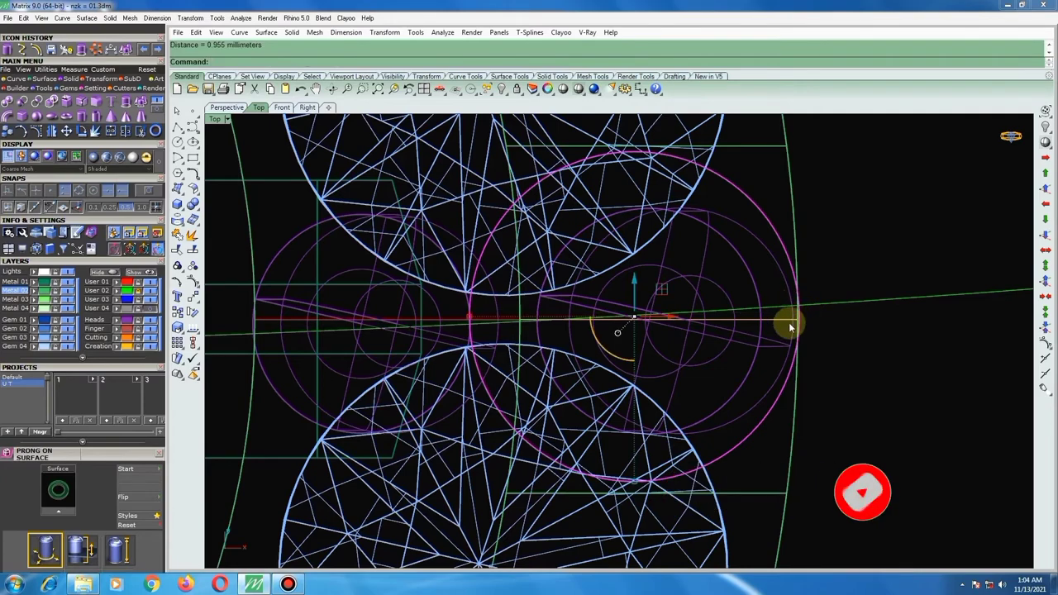
pyautogui.moveTo(671, 317); pyautogui.dragTo(666, 319)
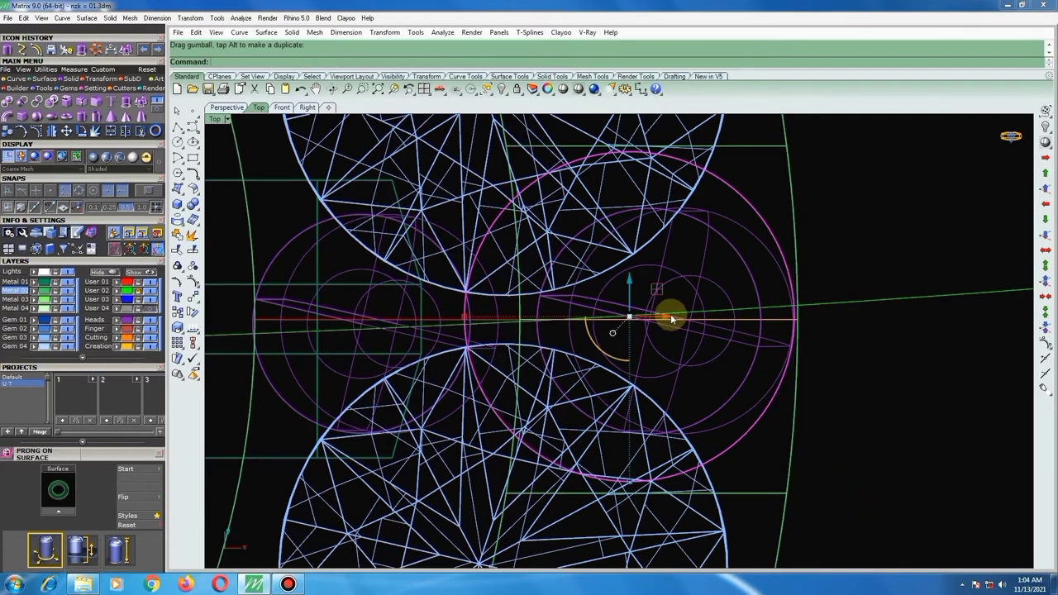
pyautogui.scroll(-3, 670, 314)
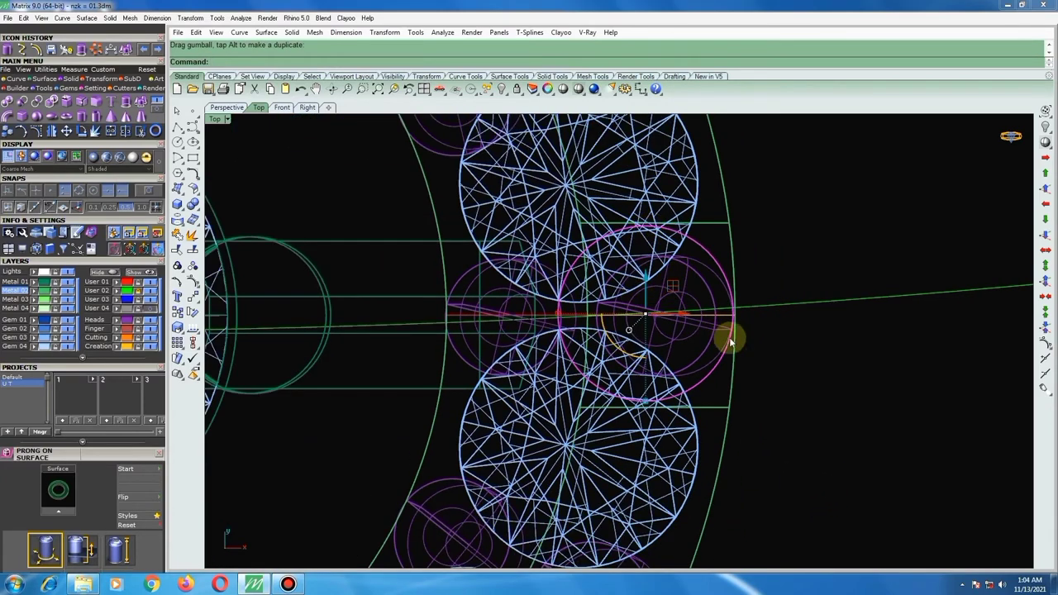
pyautogui.scroll(2, 727, 335)
# Return to Shaded display, switch to the Front view and nudge the piece down toward the band's bottom.
pyautogui.click(577, 91)
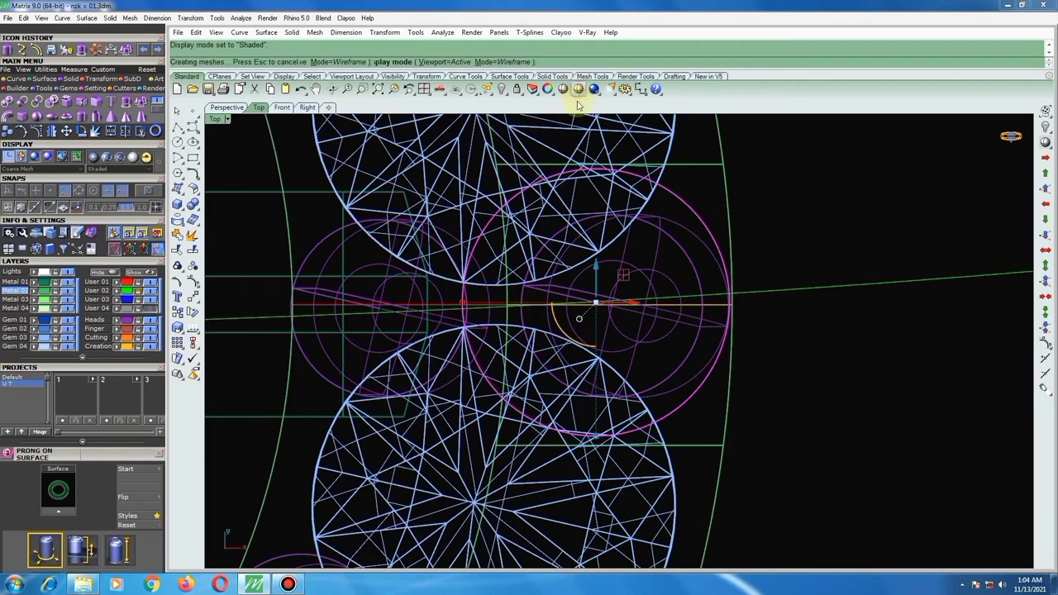
pyautogui.scroll(-2, 603, 280)
pyautogui.scroll(-1, 608, 275)
pyautogui.moveTo(753, 286)
pyautogui.mouseDown(button='right')
pyautogui.moveTo(663, 185)
pyautogui.moveTo(619, 189)
pyautogui.mouseUp(button='right')
pyautogui.moveTo(661, 203); pyautogui.dragTo(659, 265)
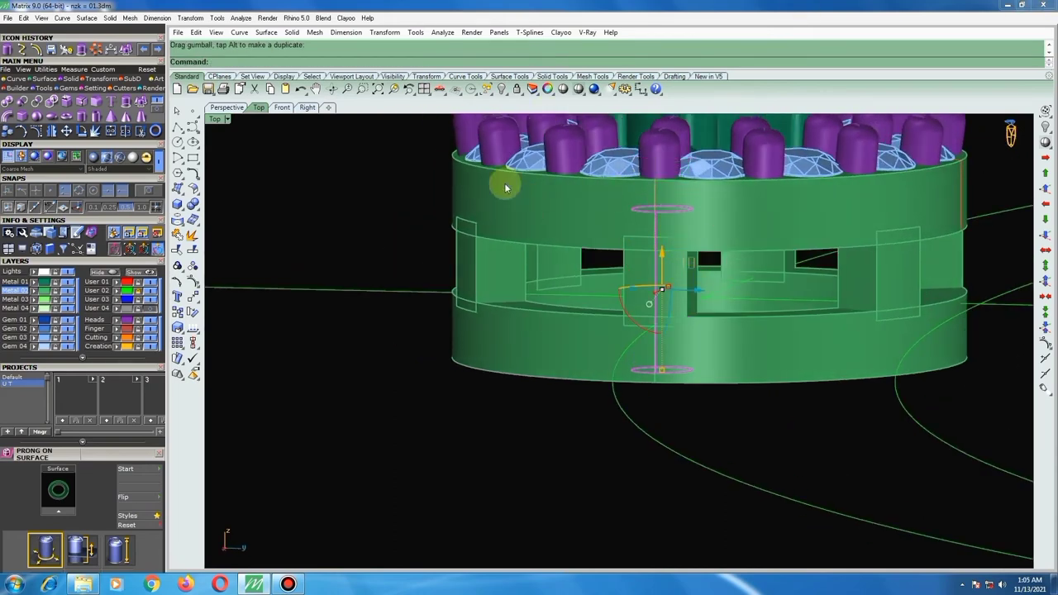
pyautogui.click(282, 108)
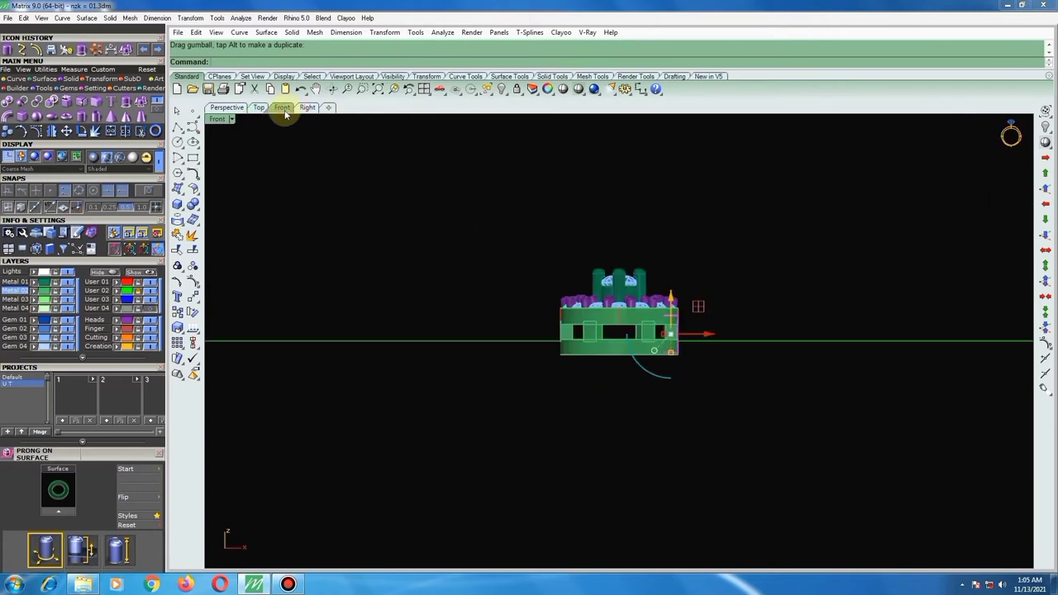
pyautogui.scroll(8, 700, 370)
pyautogui.scroll(7, 661, 279)
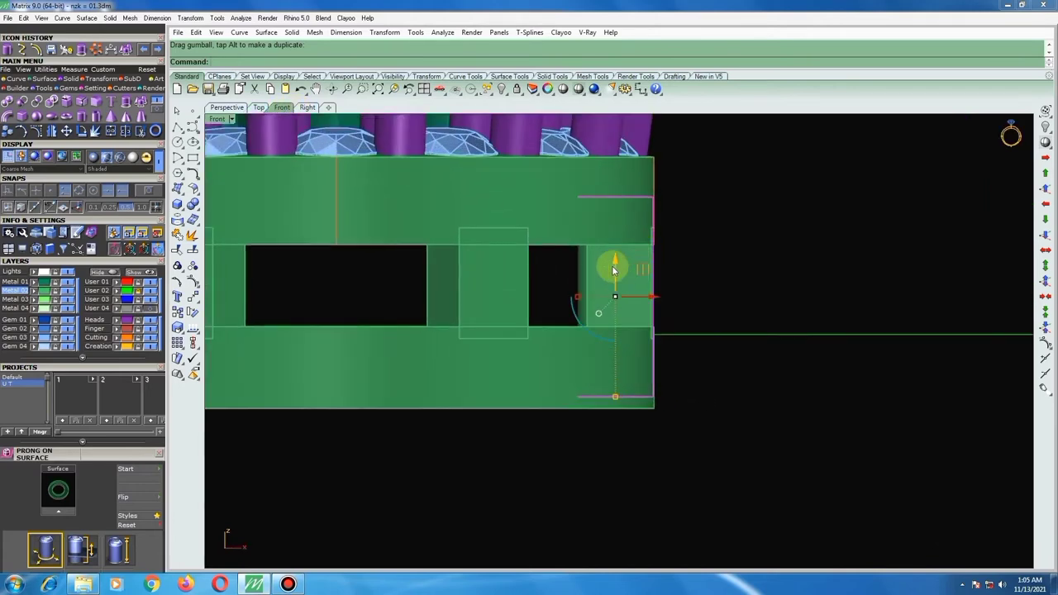
pyautogui.moveTo(613, 269); pyautogui.dragTo(613, 280)
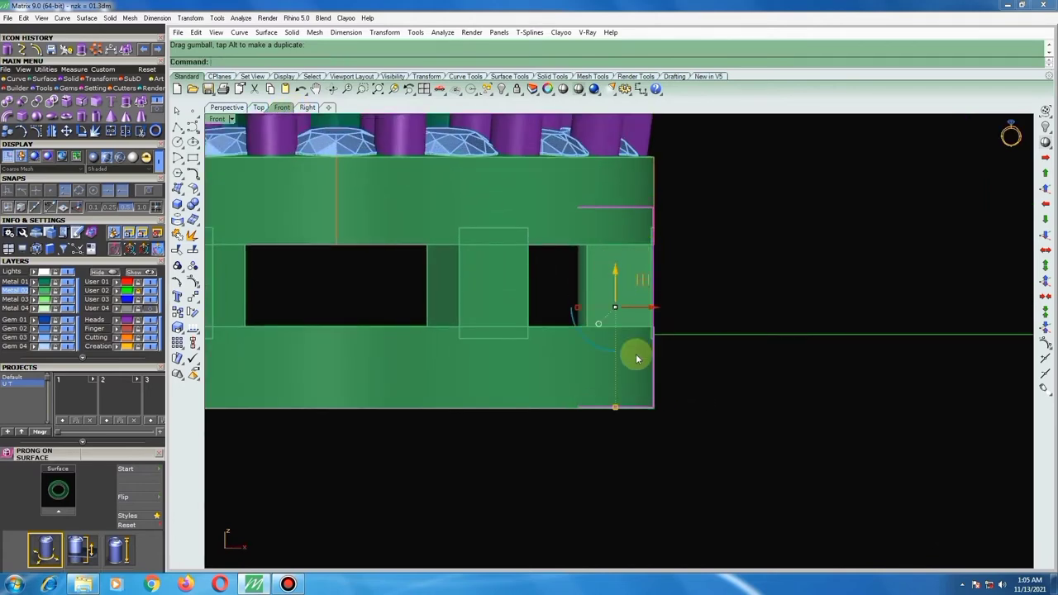
pyautogui.scroll(1, 619, 408)
pyautogui.moveTo(616, 409); pyautogui.dragTo(613, 395)
pyautogui.moveTo(613, 252); pyautogui.dragTo(613, 265)
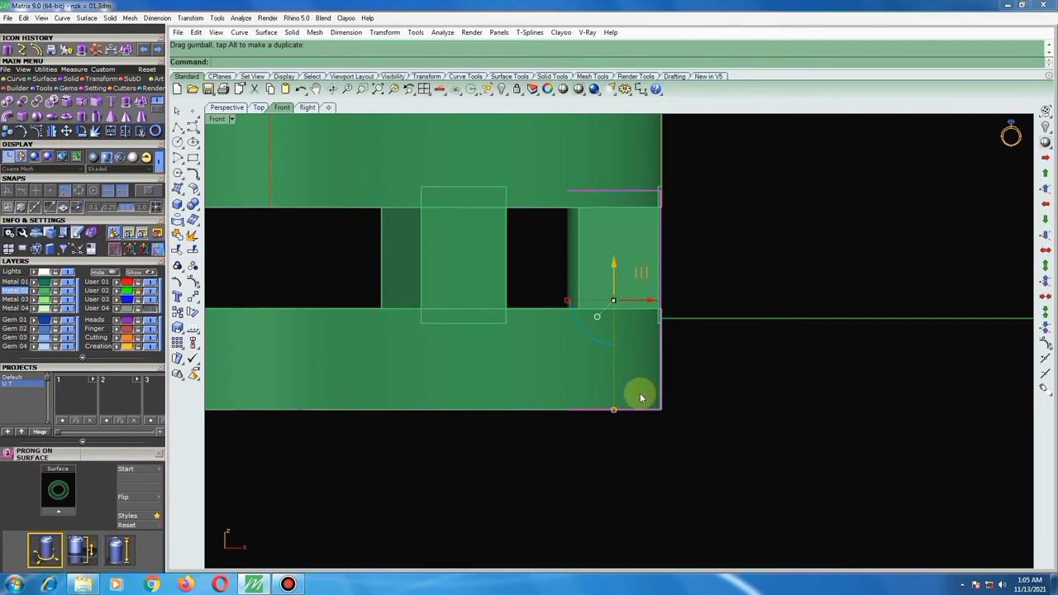
pyautogui.scroll(3, 637, 394)
pyautogui.scroll(2, 603, 432)
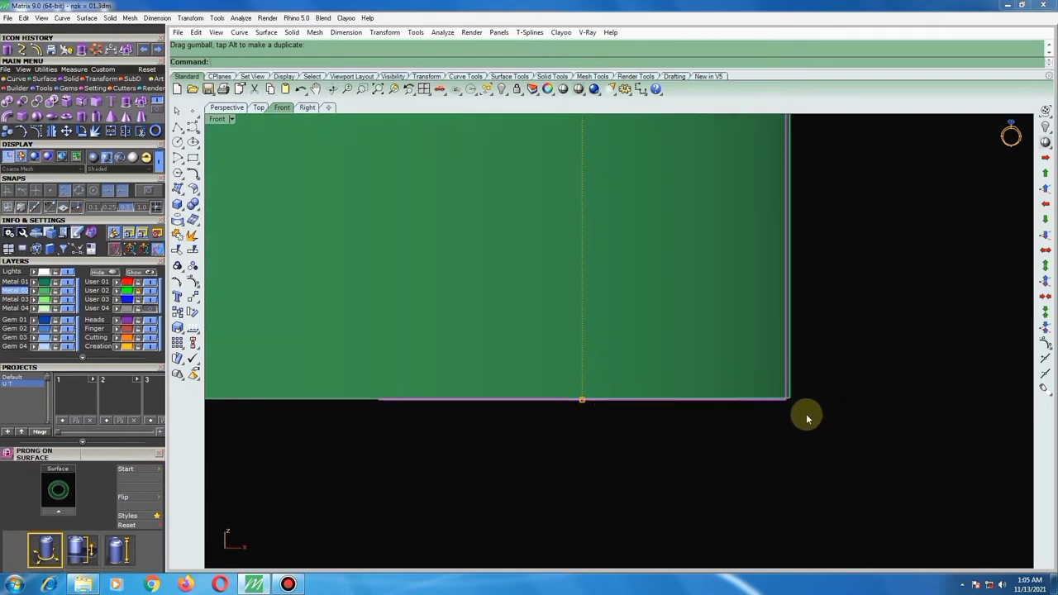
pyautogui.scroll(2, 796, 417)
# Move the green piece three times with snaps so its right edge meets the band edge.
pyautogui.write('m')
pyautogui.press('Return')
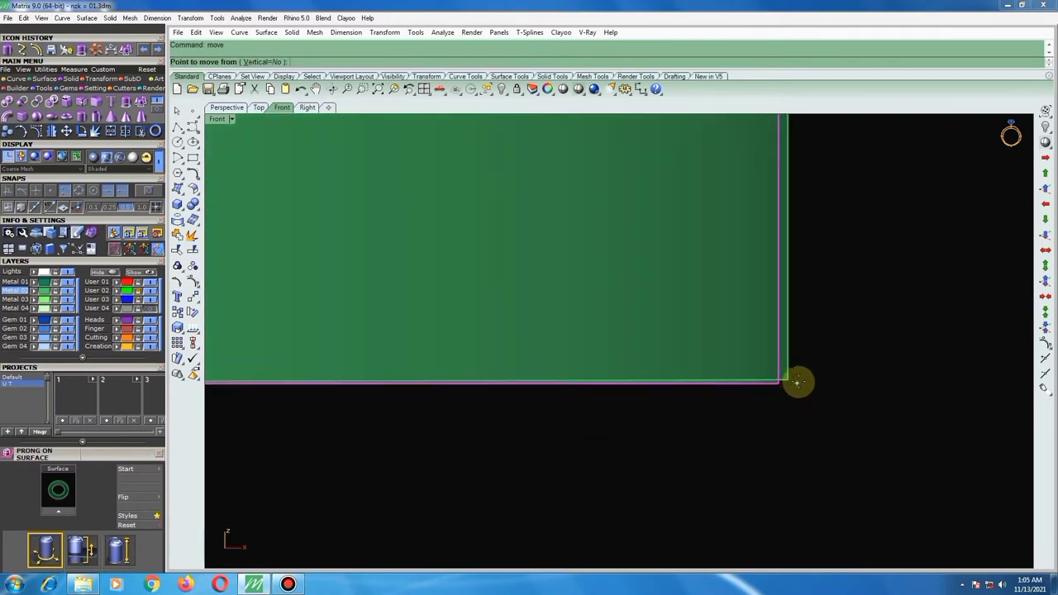
pyautogui.click(798, 380)
pyautogui.click(805, 374)
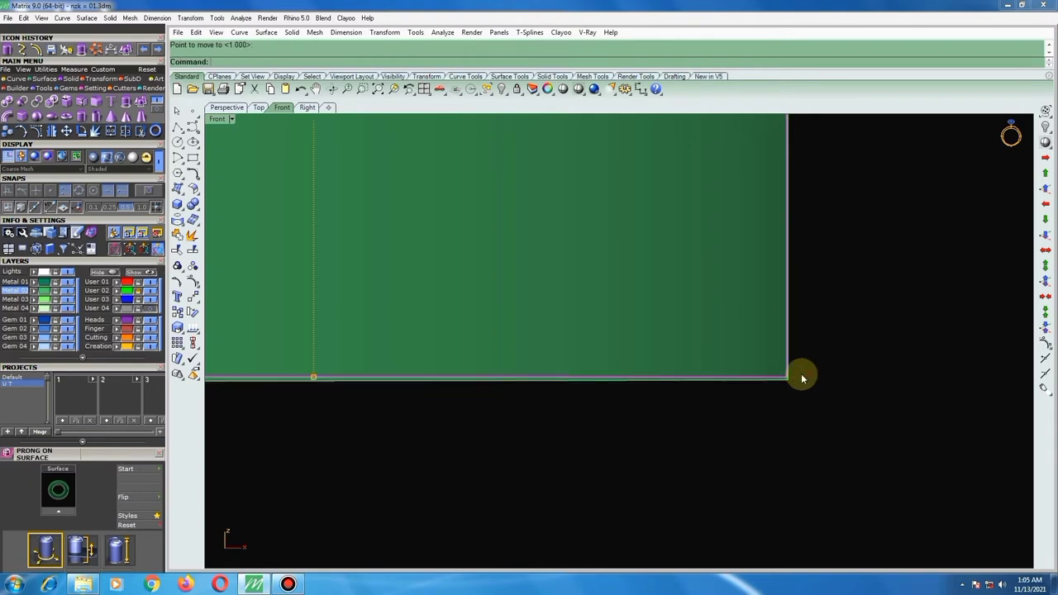
pyautogui.press('Return')
pyautogui.click(798, 370)
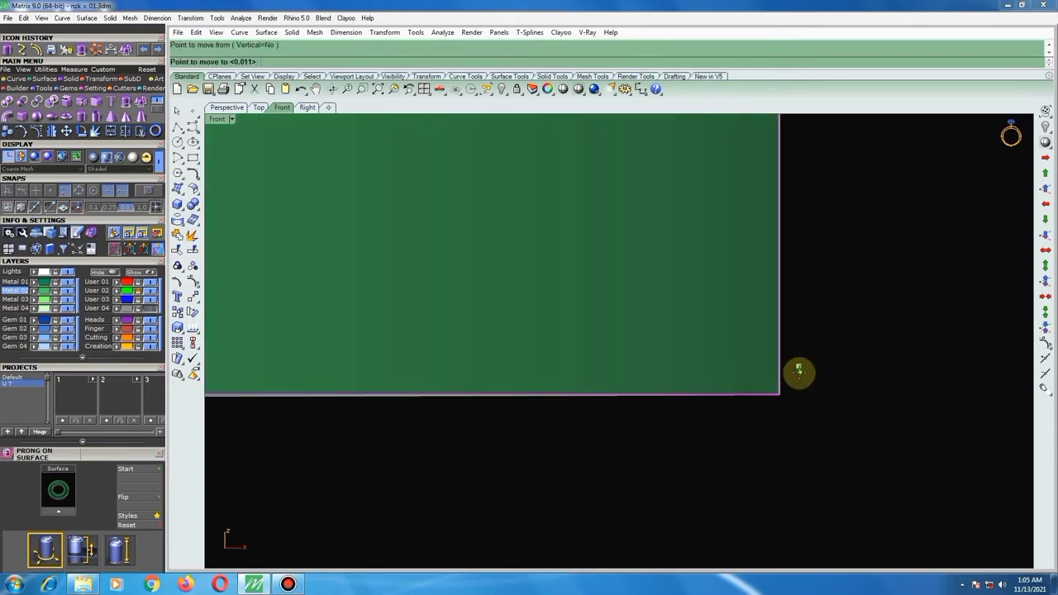
pyautogui.click(799, 372)
pyautogui.press('Return')
pyautogui.click(780, 391)
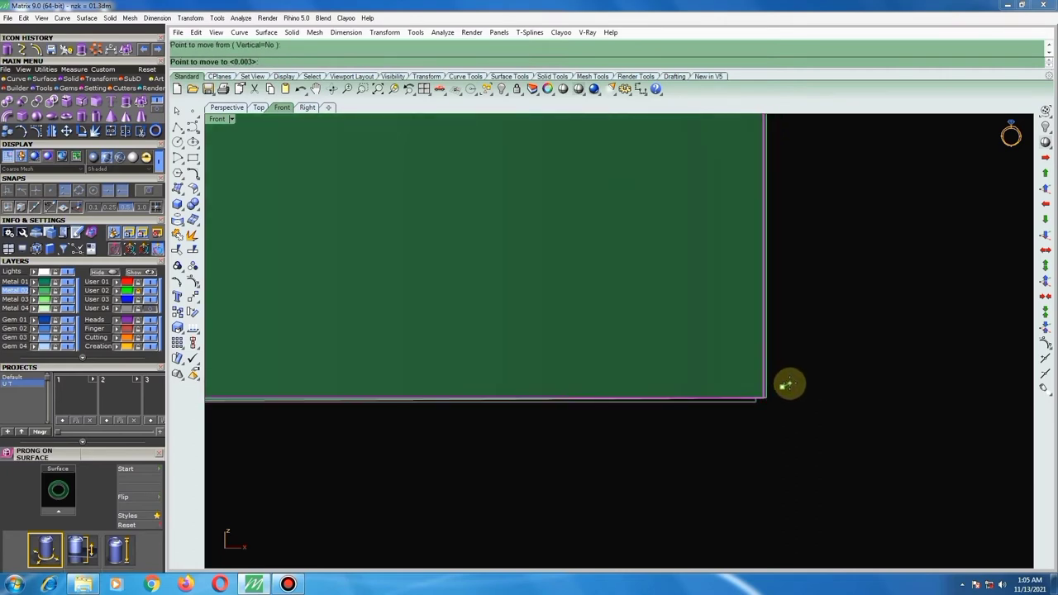
pyautogui.click(789, 383)
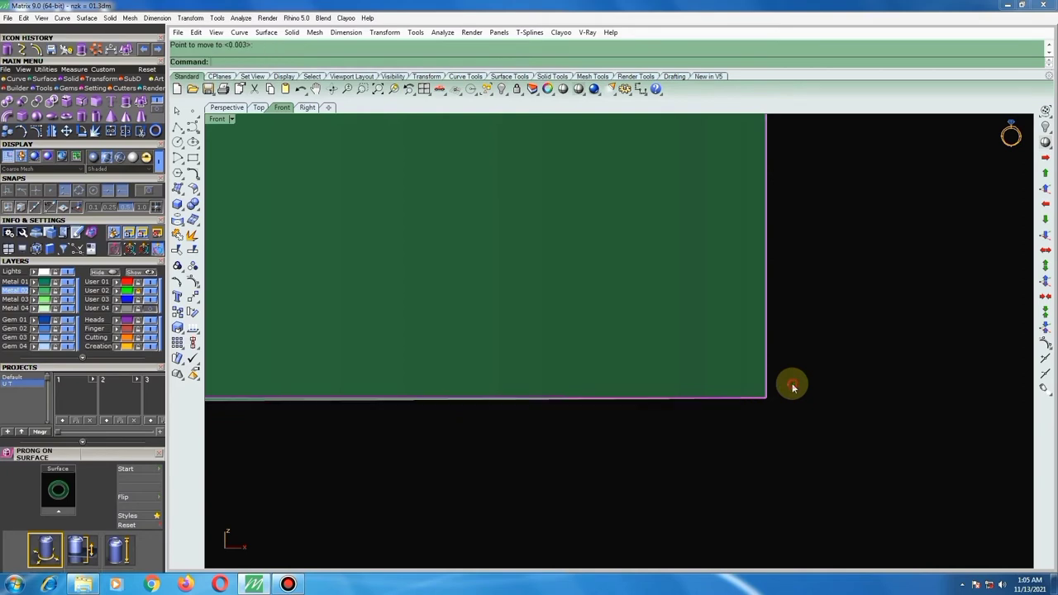
# Select the connector box polysurface on the right to check its placement.
pyautogui.scroll(-2, 707, 395)
pyautogui.scroll(-2, 694, 377)
pyautogui.scroll(-2, 708, 368)
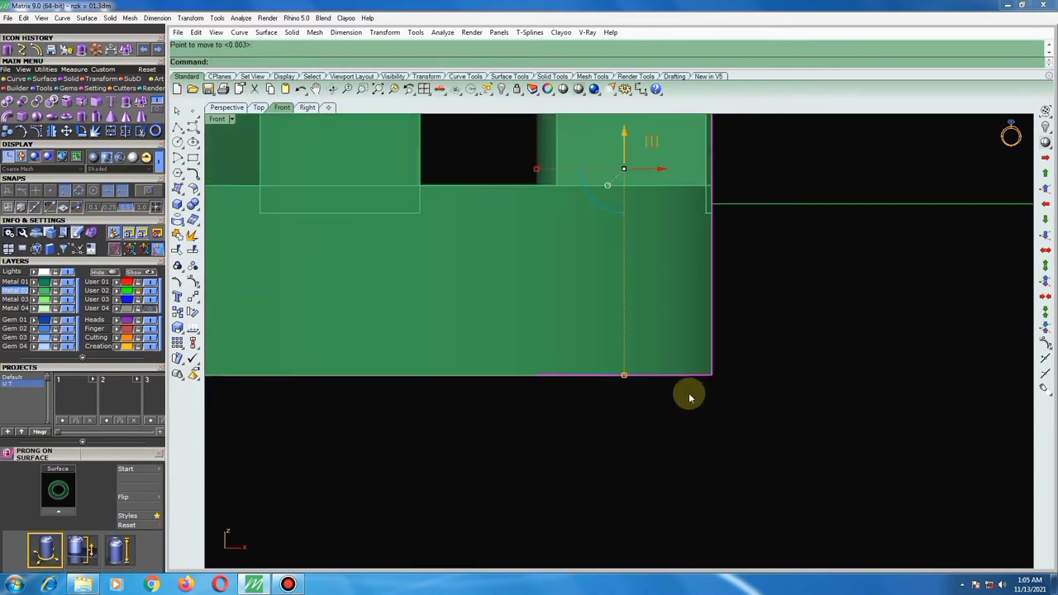
pyautogui.scroll(-3, 689, 392)
pyautogui.scroll(-2, 694, 363)
pyautogui.scroll(1, 672, 384)
pyautogui.scroll(5, 639, 370)
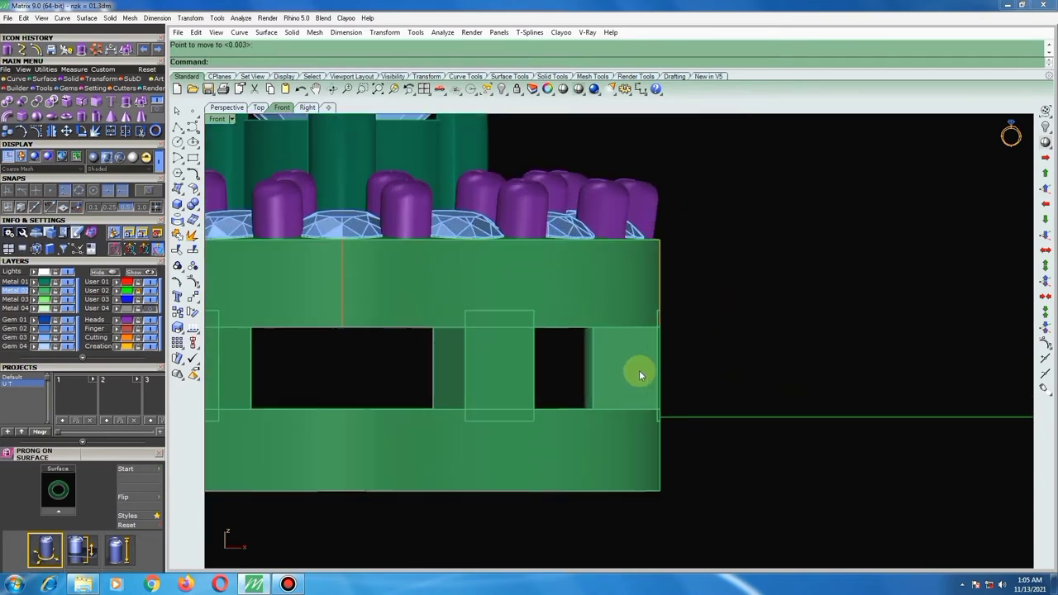
pyautogui.click(639, 371)
pyautogui.click(581, 358)
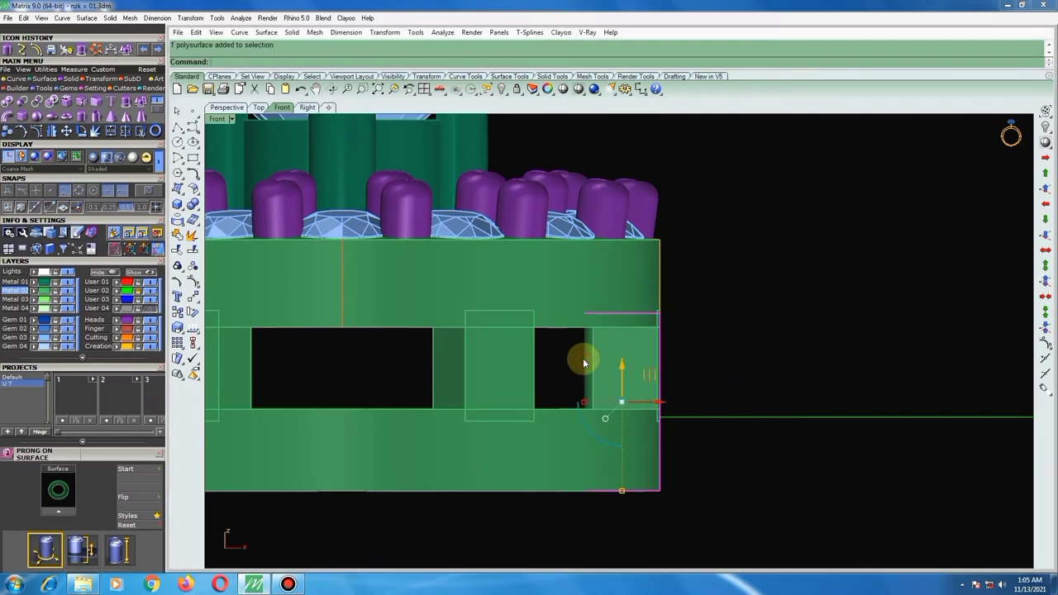
pyautogui.scroll(-3, 628, 342)
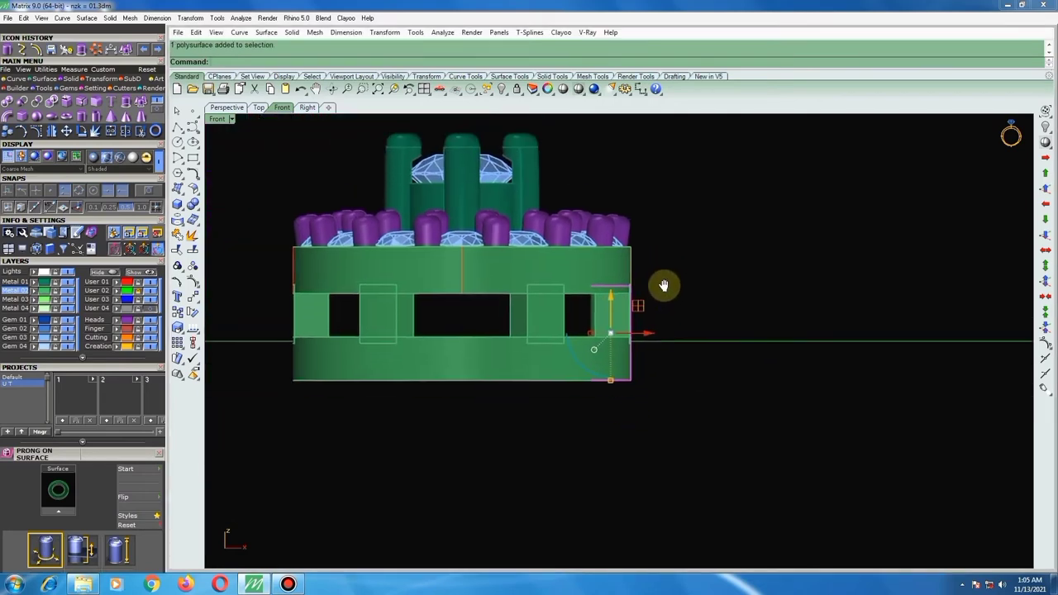
# Delete the connector box sitting between the gallery bands.
pyautogui.moveTo(671, 282); pyautogui.dragTo(586, 128, button='right')
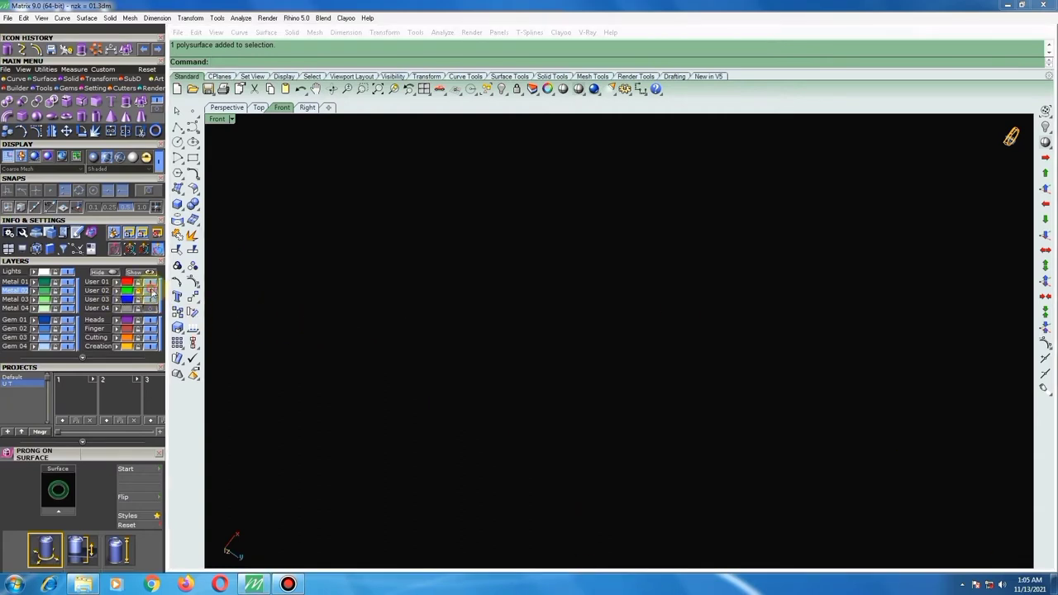
pyautogui.click(146, 290)
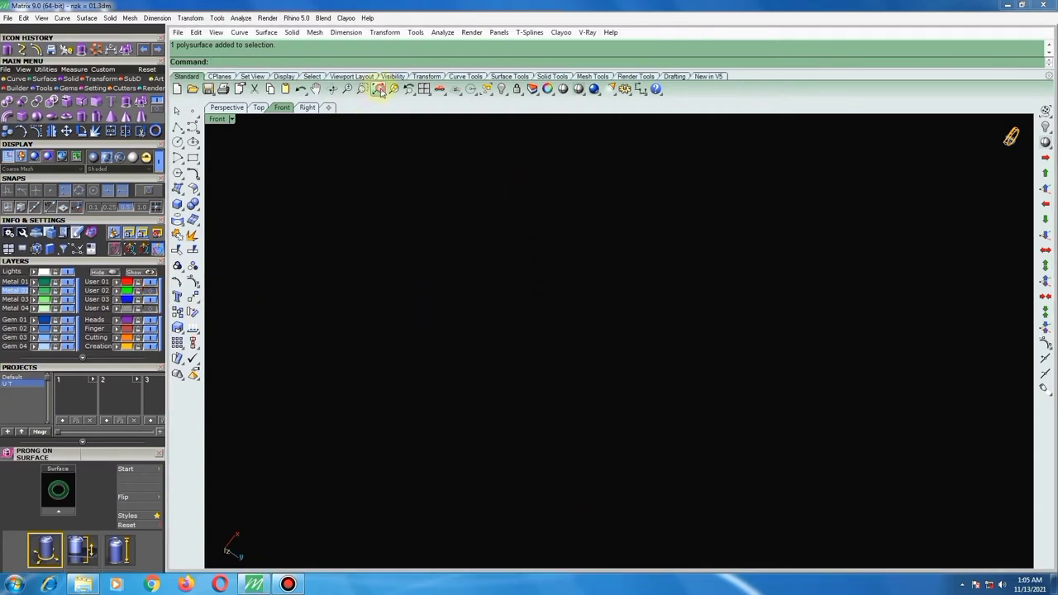
pyautogui.click(378, 89)
pyautogui.moveTo(633, 297)
pyautogui.mouseDown(button='right')
pyautogui.moveTo(647, 217)
pyautogui.moveTo(661, 210)
pyautogui.mouseUp(button='right')
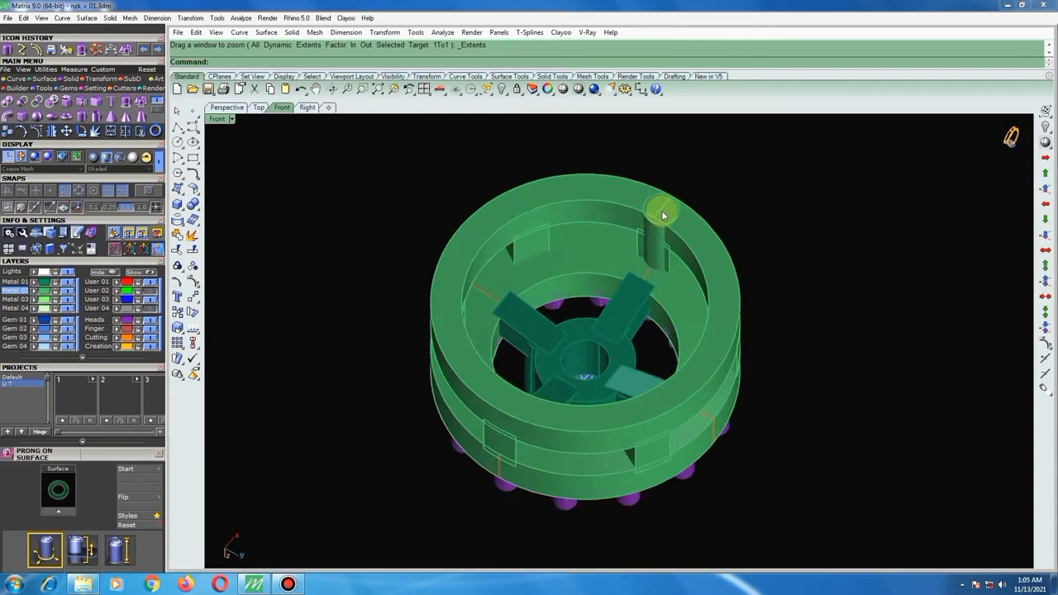
pyautogui.scroll(3, 653, 215)
pyautogui.moveTo(607, 239)
pyautogui.mouseDown(button='right')
pyautogui.moveTo(569, 455)
pyautogui.moveTo(614, 484)
pyautogui.moveTo(642, 451)
pyautogui.mouseUp(button='right')
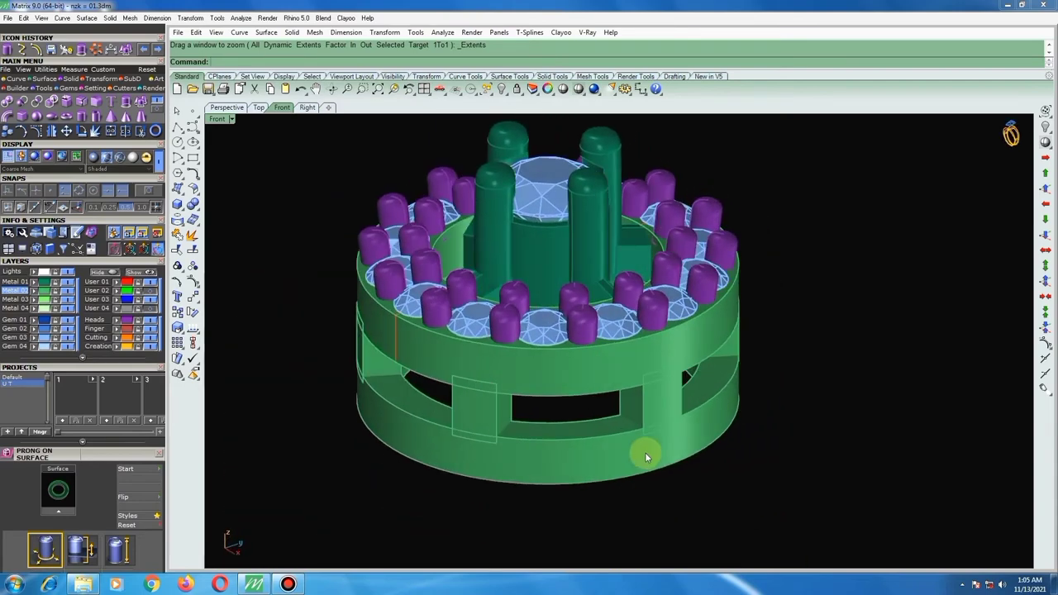
pyautogui.scroll(2, 644, 413)
pyautogui.click(648, 398)
pyautogui.press('Delete')
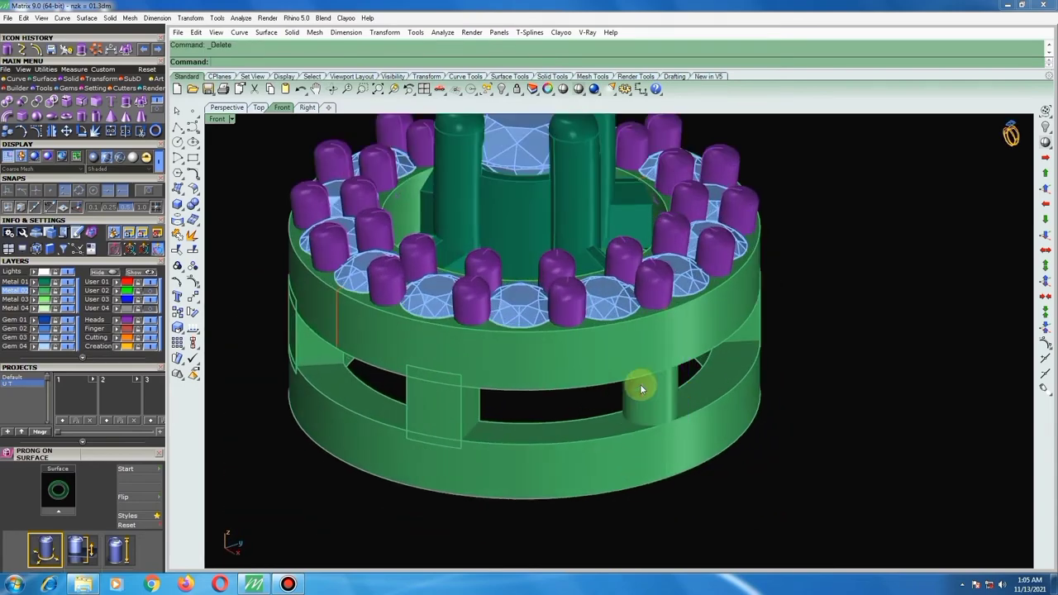
pyautogui.scroll(-3, 632, 388)
# Drag the cylindrical post downward along Z with the gumball.
pyautogui.moveTo(624, 391)
pyautogui.mouseDown(button='right')
pyautogui.moveTo(557, 381)
pyautogui.moveTo(612, 405)
pyautogui.moveTo(708, 281)
pyautogui.moveTo(666, 141)
pyautogui.moveTo(661, 553)
pyautogui.moveTo(649, 551)
pyautogui.mouseUp(button='right')
pyautogui.scroll(2, 613, 406)
pyautogui.scroll(2, 656, 381)
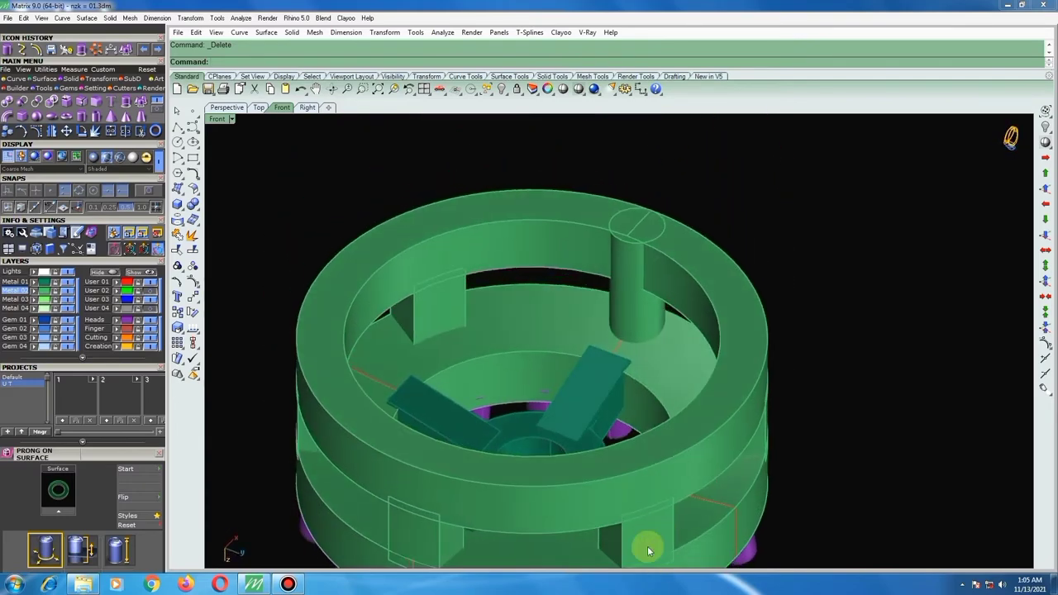
pyautogui.click(637, 314)
pyautogui.scroll(3, 640, 312)
pyautogui.scroll(-2, 619, 321)
pyautogui.scroll(-2, 642, 290)
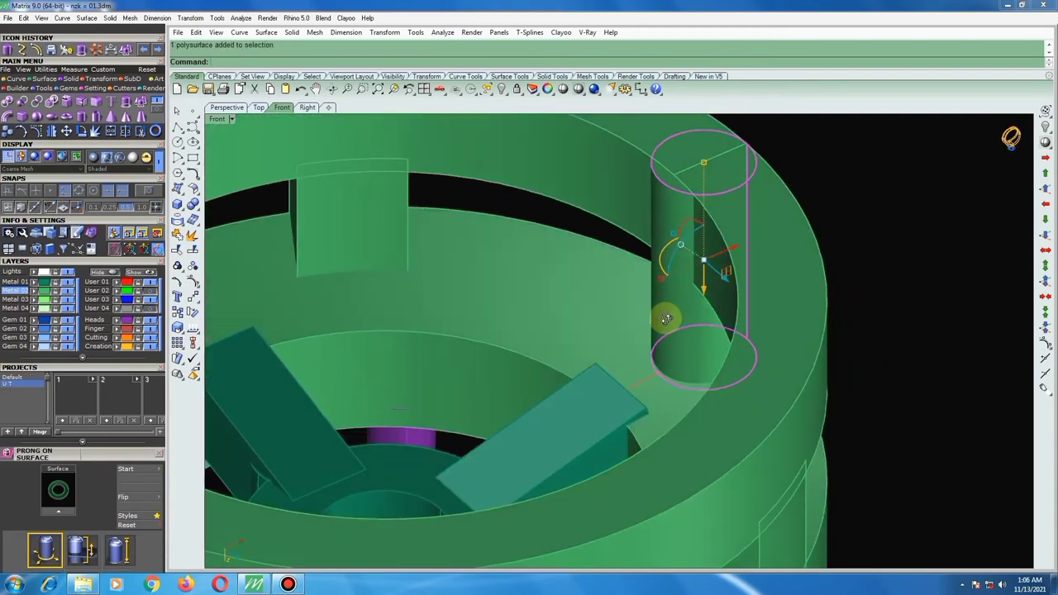
pyautogui.scroll(-2, 665, 314)
pyautogui.scroll(-2, 599, 300)
pyautogui.scroll(1, 735, 265)
pyautogui.scroll(2, 685, 301)
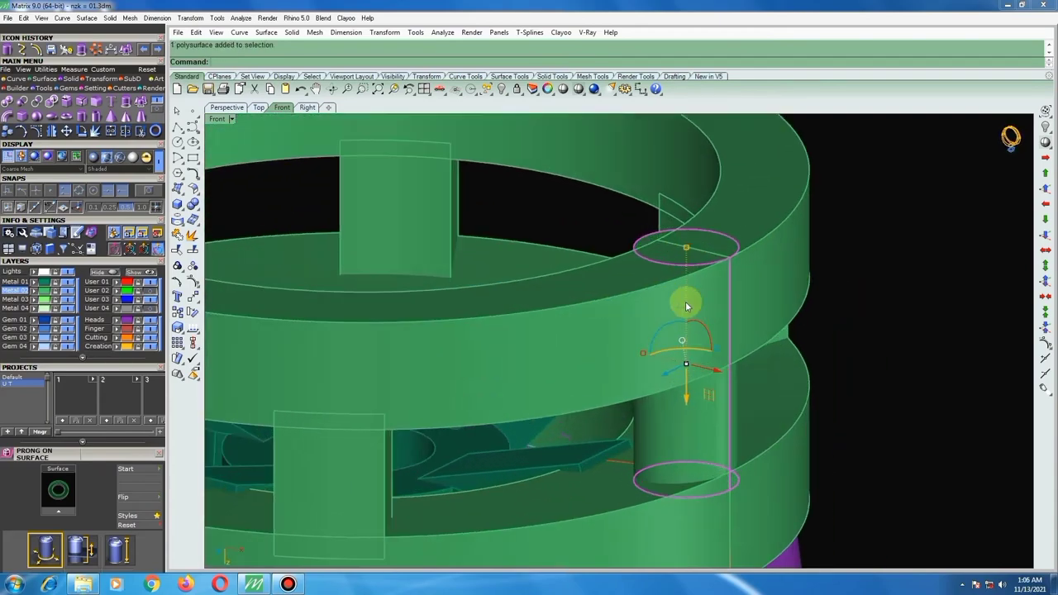
pyautogui.scroll(2, 684, 247)
pyautogui.moveTo(684, 247); pyautogui.dragTo(689, 229)
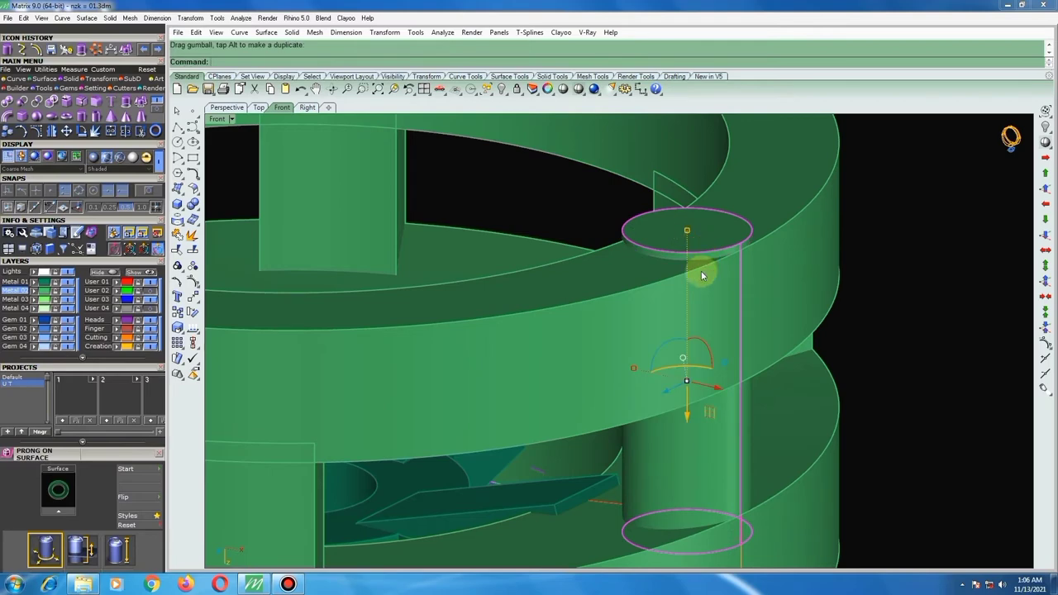
pyautogui.moveTo(690, 418); pyautogui.dragTo(697, 417)
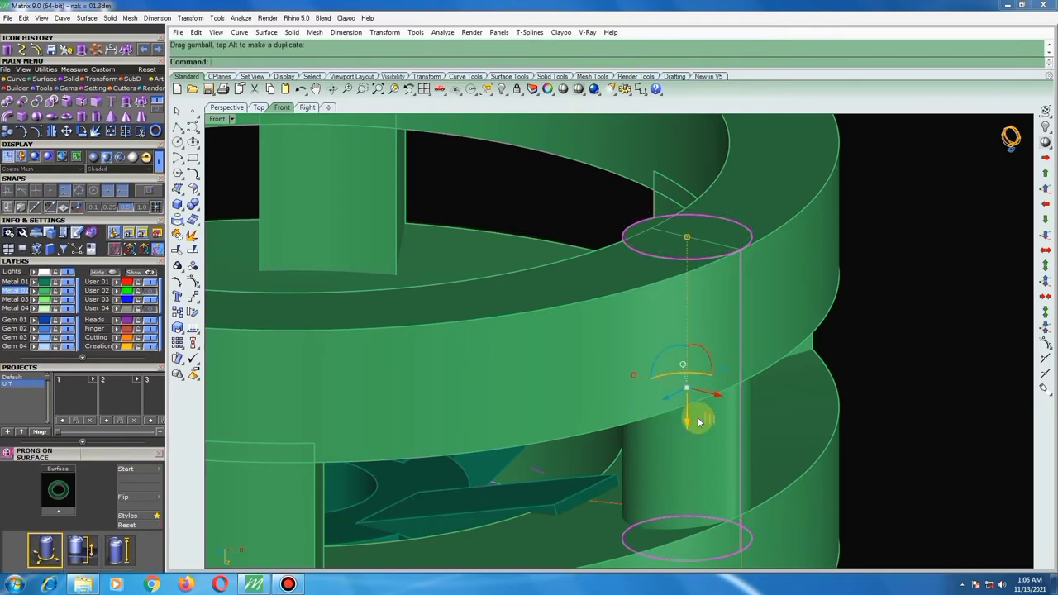
pyautogui.click(905, 323)
pyautogui.scroll(-5, 682, 304)
# View the inner spokes from above and bring up the recent-commands list.
pyautogui.moveTo(703, 276); pyautogui.dragTo(590, 353, button='right')
pyautogui.scroll(2, 633, 316)
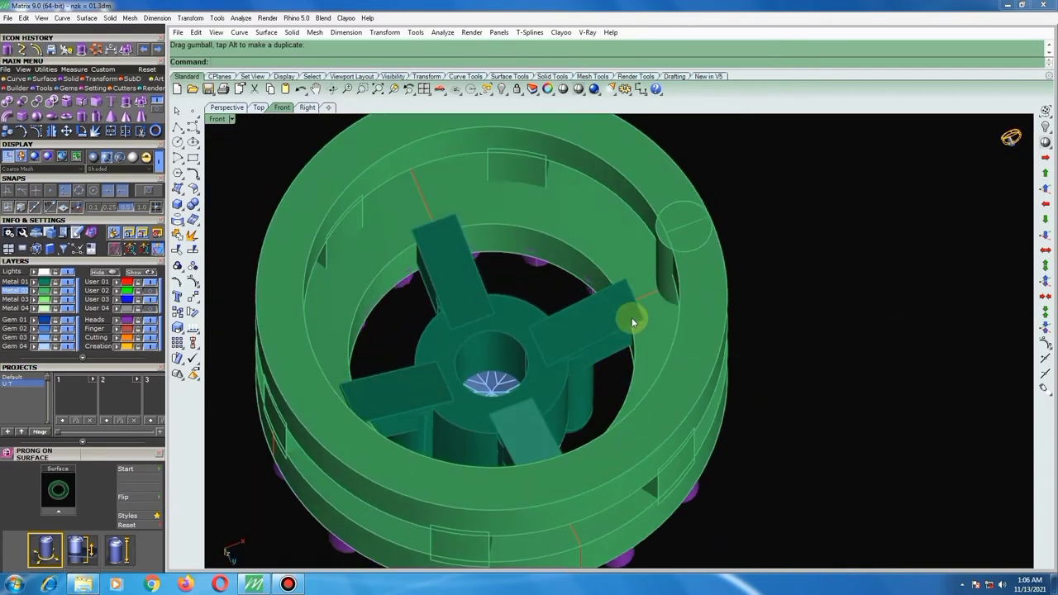
pyautogui.scroll(3, 632, 318)
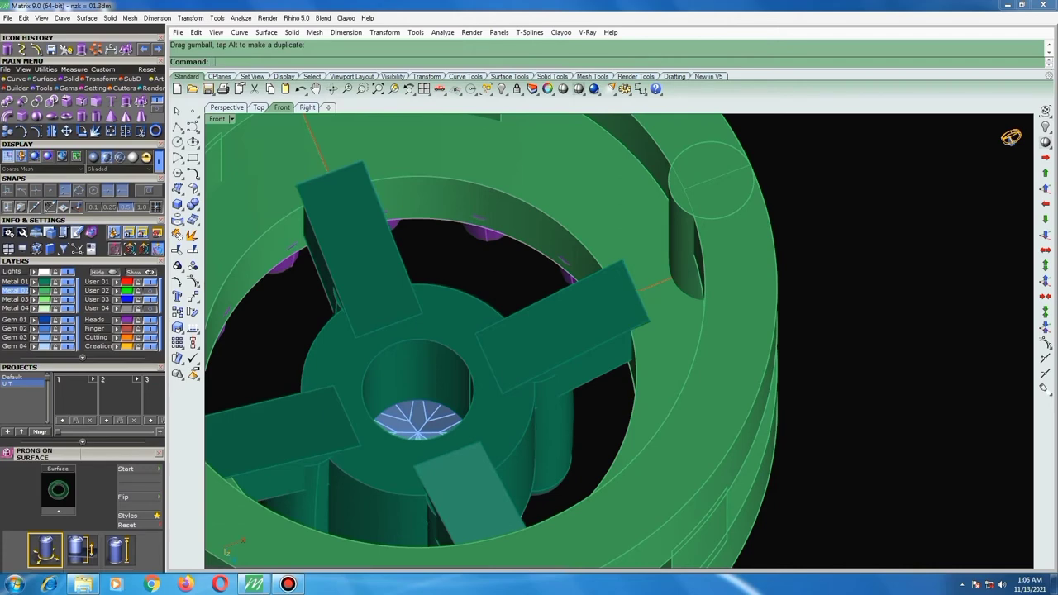
pyautogui.rightClick(634, 309)
# Fillet the spoke edge with a 0.3 radius using FilletEdge.
pyautogui.press('Return')
pyautogui.write('3')
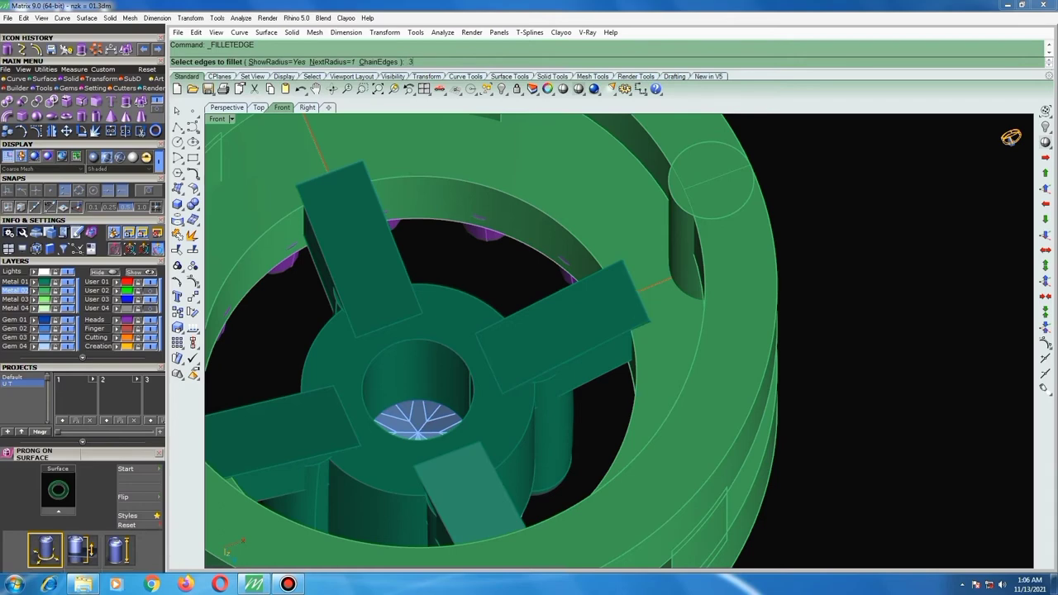
pyautogui.press('Return')
pyautogui.click(636, 310)
pyautogui.click(634, 201)
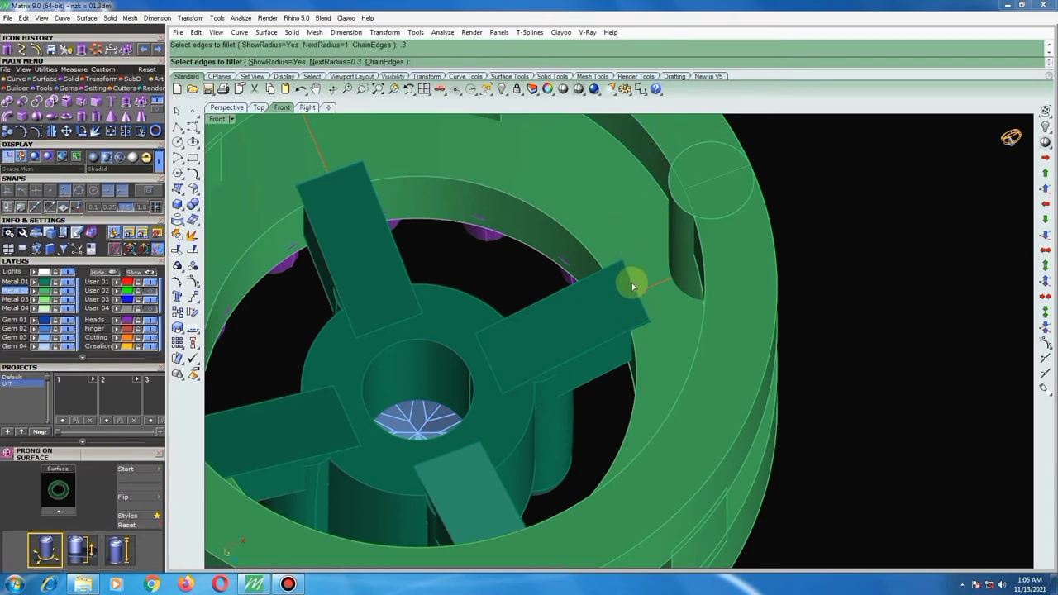
pyautogui.press('Return')
pyautogui.rightClick(632, 321)
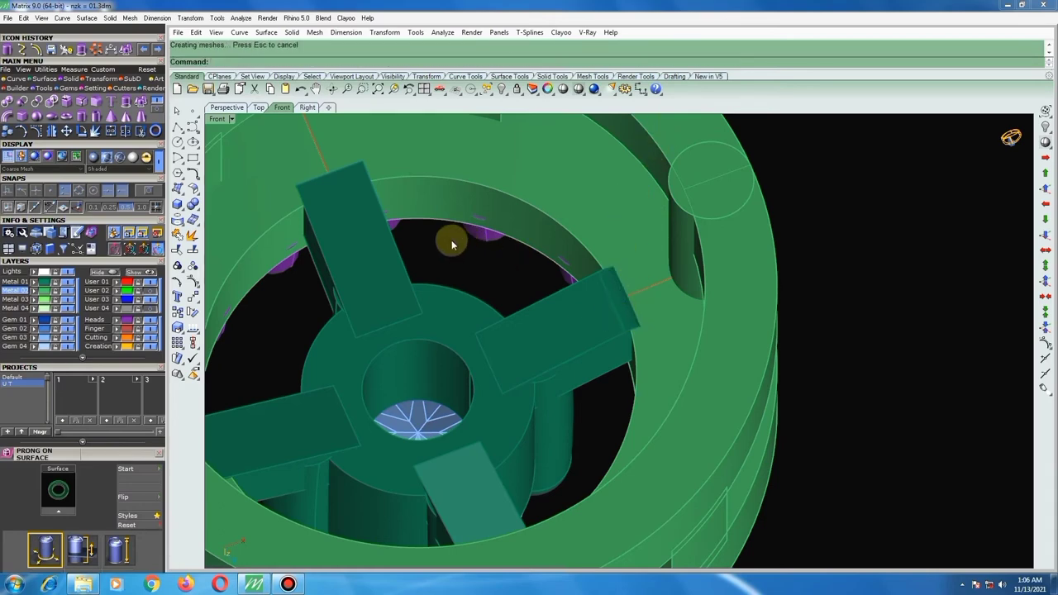
pyautogui.click(302, 182)
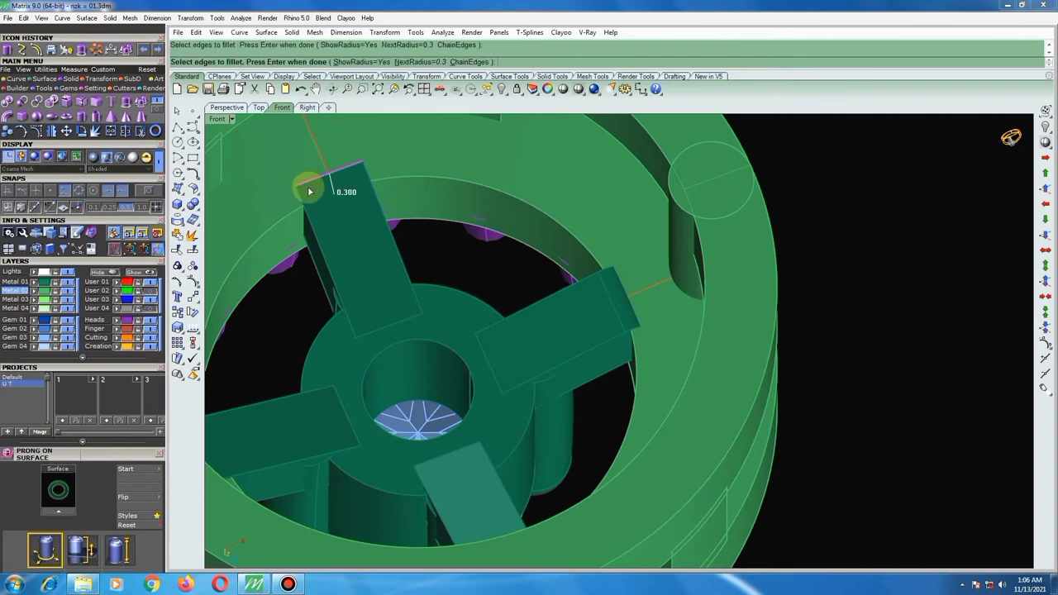
pyautogui.rightClick(349, 195)
# Fillet a hub edge as well, then undo it so the hub stays sharp.
pyautogui.moveTo(349, 195); pyautogui.dragTo(428, 249, button='right')
pyautogui.moveTo(457, 389)
pyautogui.mouseDown(button='right')
pyautogui.moveTo(507, 358)
pyautogui.moveTo(333, 342)
pyautogui.mouseUp(button='right')
pyautogui.scroll(-5, 540, 385)
pyautogui.scroll(5, 597, 421)
pyautogui.scroll(-5, 495, 416)
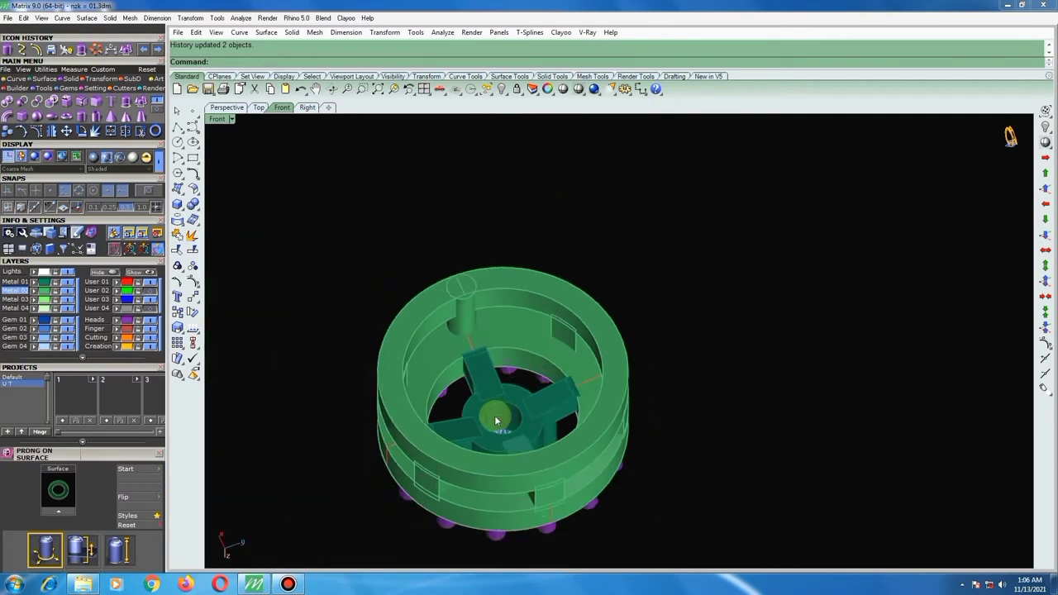
pyautogui.scroll(7, 494, 384)
pyautogui.moveTo(494, 385)
pyautogui.mouseDown(button='right')
pyautogui.moveTo(465, 267)
pyautogui.moveTo(495, 360)
pyautogui.mouseUp(button='right')
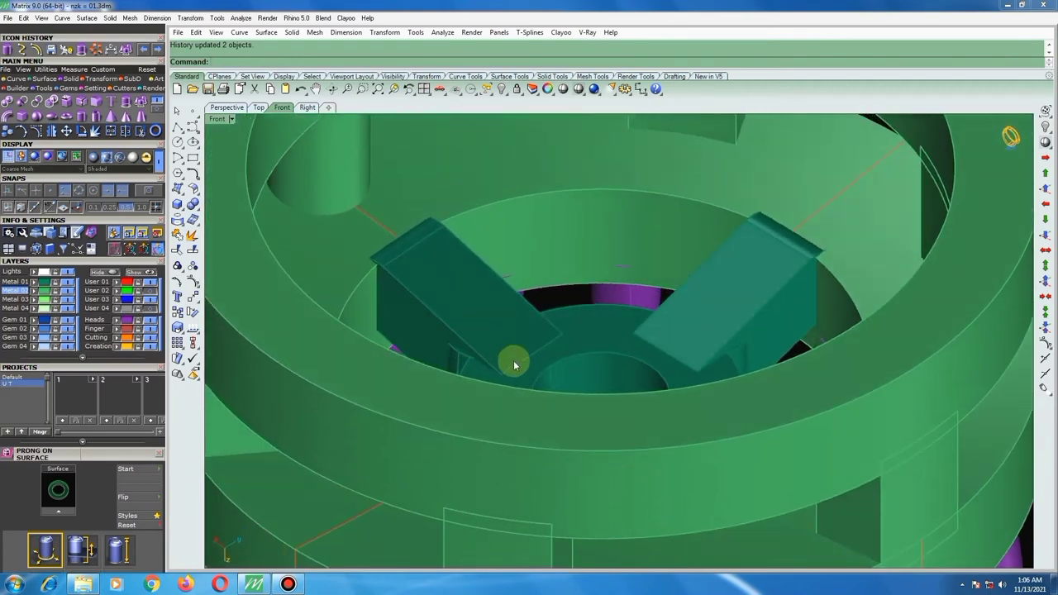
pyautogui.rightClick(514, 361)
pyautogui.click(521, 364)
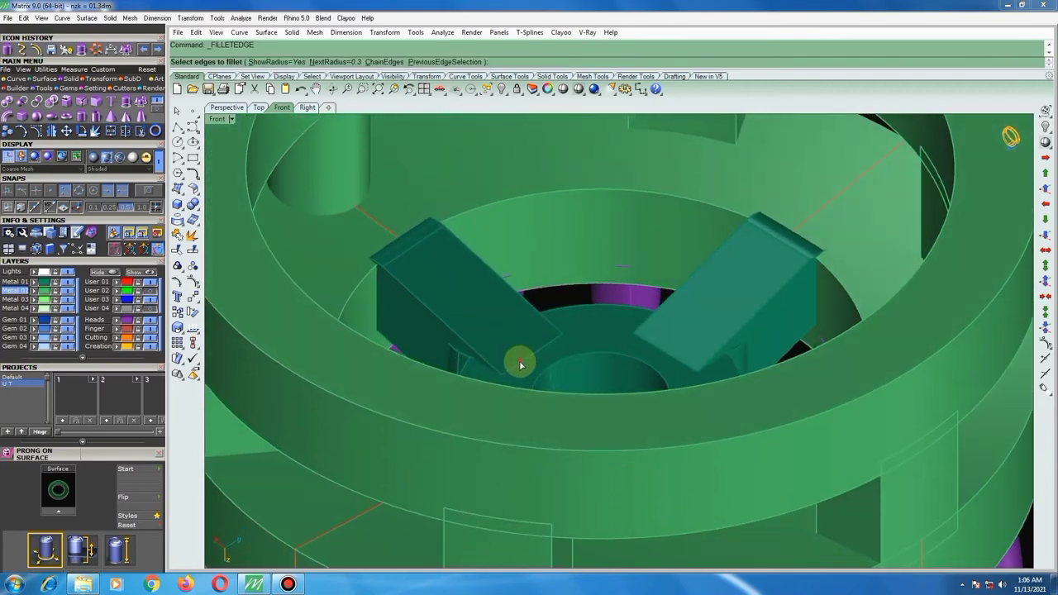
pyautogui.rightClick(521, 364)
pyautogui.rightClick(519, 362)
pyautogui.moveTo(514, 355); pyautogui.dragTo(612, 379, button='right')
pyautogui.hotkey('ctrl', 'z')
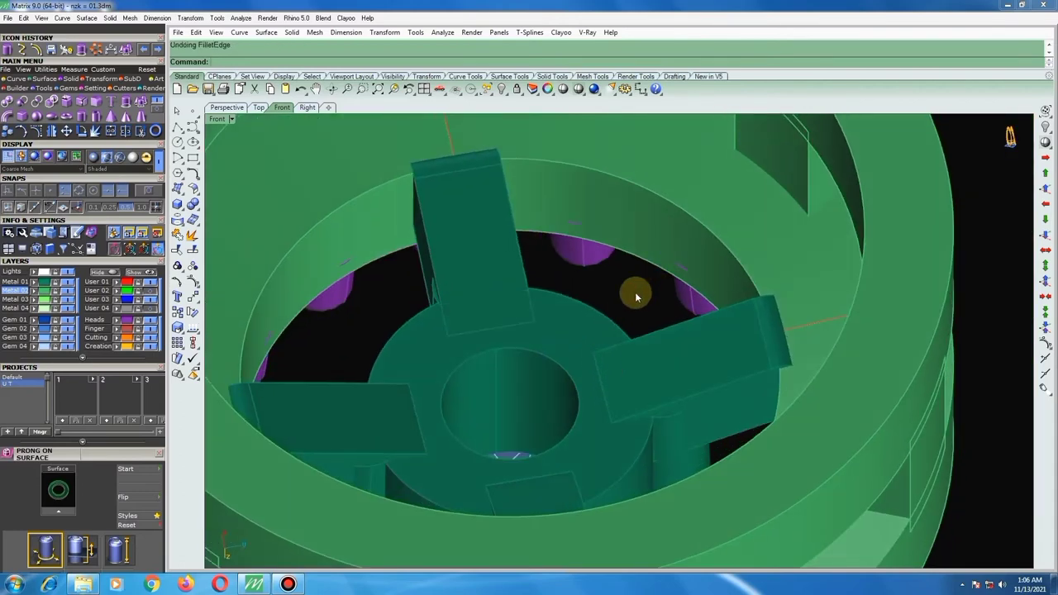
pyautogui.scroll(-5, 629, 302)
pyautogui.moveTo(628, 305)
pyautogui.mouseDown(button='right')
pyautogui.moveTo(603, 300)
pyautogui.moveTo(602, 366)
pyautogui.moveTo(632, 511)
pyautogui.moveTo(625, 550)
pyautogui.moveTo(623, 519)
pyautogui.mouseUp(button='right')
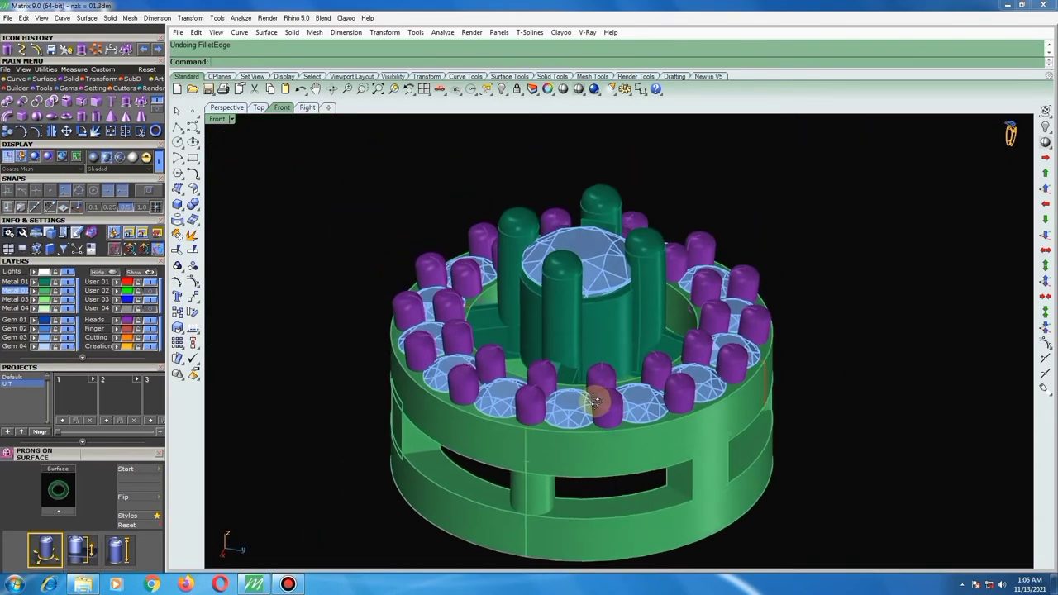
# Check the Right view, then zoom into the right-side stones in the Top view in Wireframe.
pyautogui.moveTo(624, 460)
pyautogui.mouseDown(button='right')
pyautogui.moveTo(594, 372)
pyautogui.moveTo(597, 429)
pyautogui.moveTo(604, 339)
pyautogui.mouseUp(button='right')
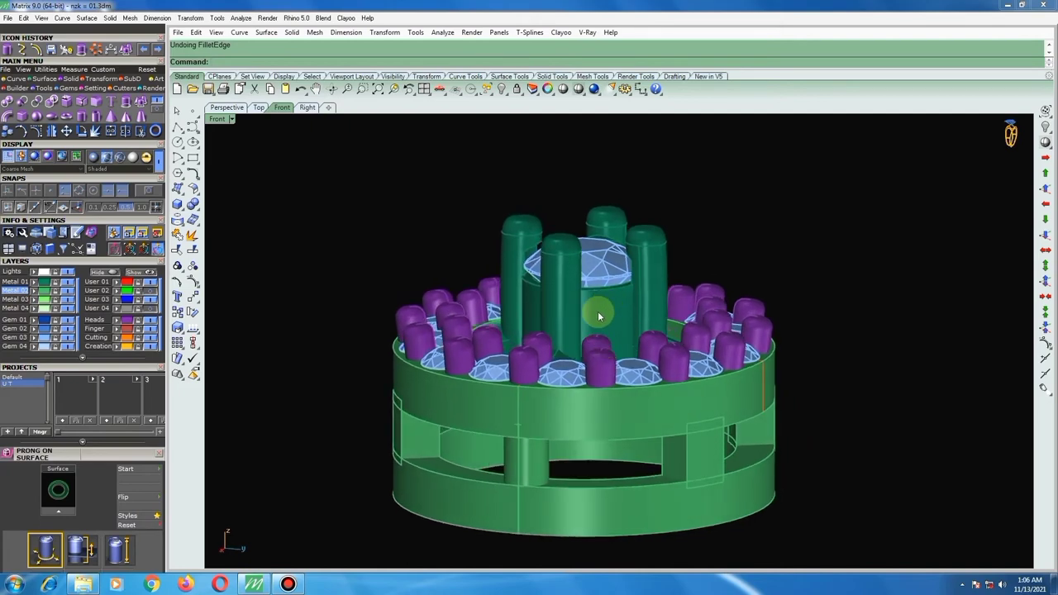
pyautogui.click(566, 252)
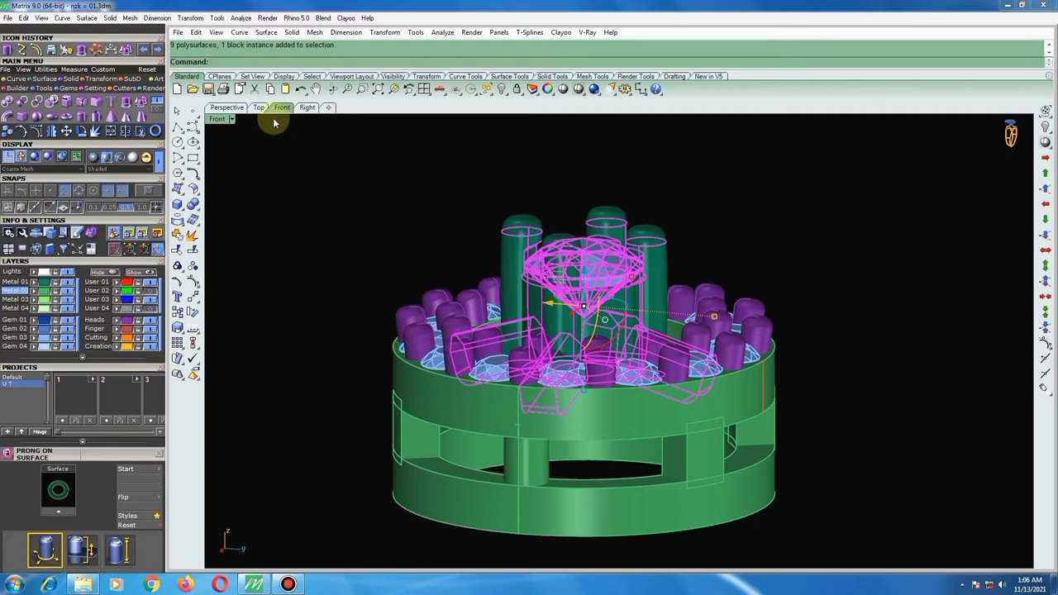
pyautogui.click(307, 108)
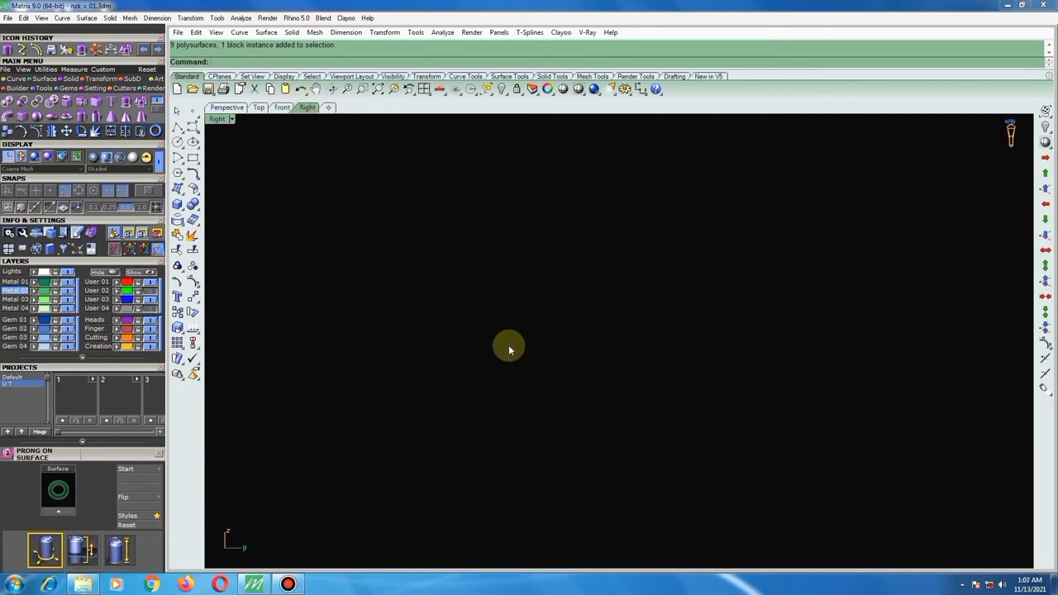
pyautogui.scroll(2, 446, 318)
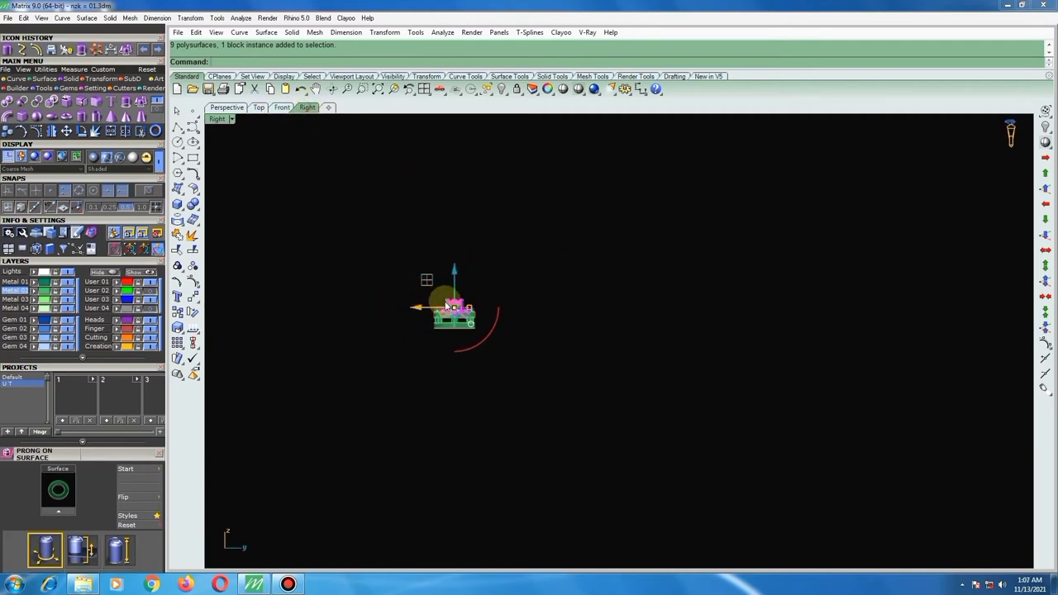
pyautogui.scroll(3, 463, 318)
pyautogui.scroll(2, 463, 318)
pyautogui.click(259, 108)
pyautogui.click(578, 88)
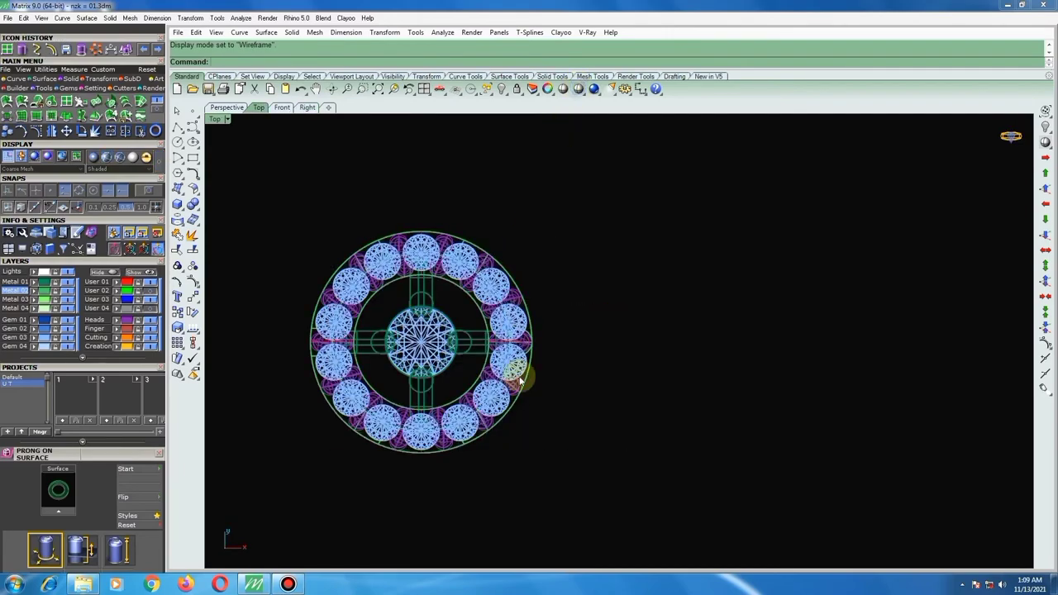
pyautogui.scroll(3, 530, 293)
pyautogui.scroll(2, 529, 289)
pyautogui.scroll(3, 537, 342)
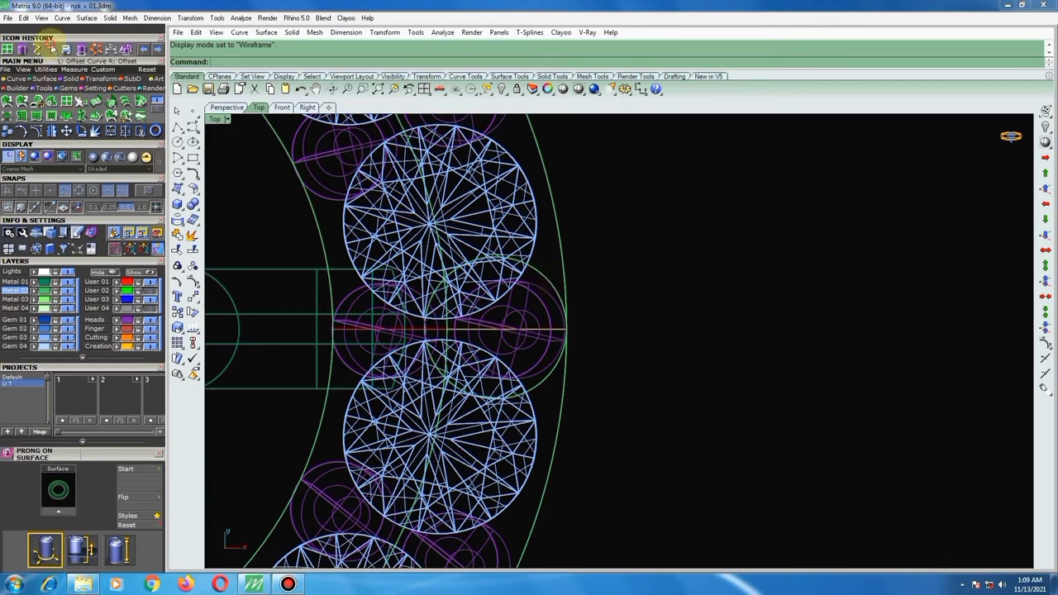
# Offset the circle between the two right-side stones by 0.25 into a closed curve.
pyautogui.click(51, 48)
pyautogui.click(538, 276)
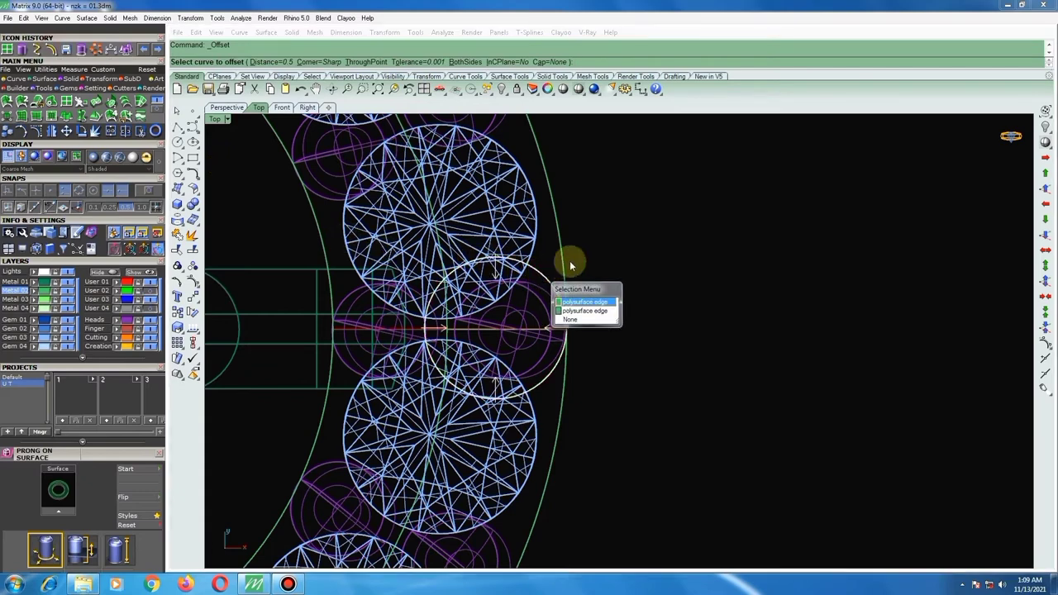
pyautogui.press('Return')
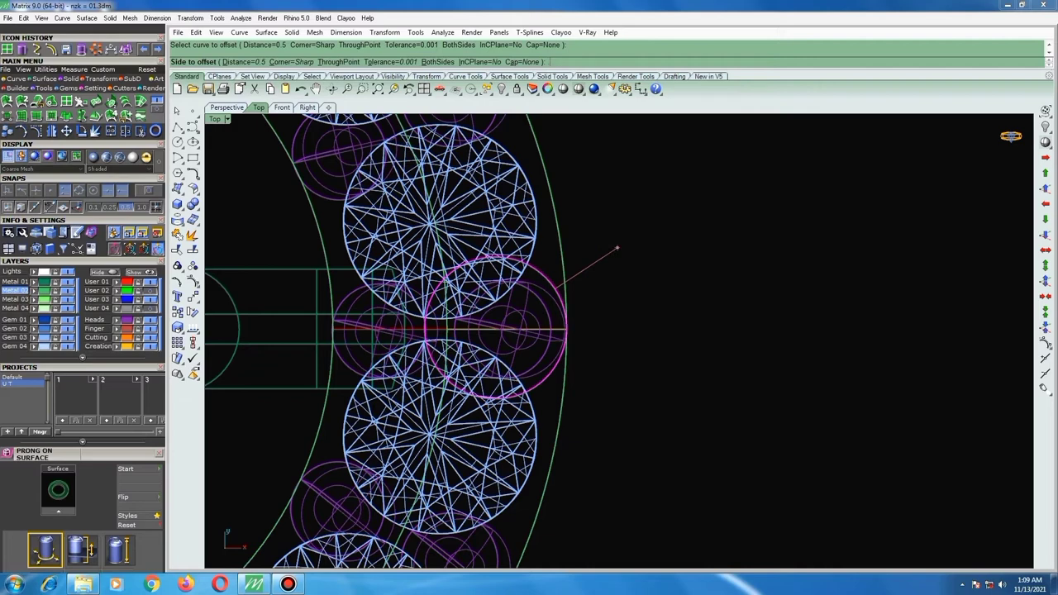
pyautogui.write('4')
pyautogui.rightClick(612, 252)
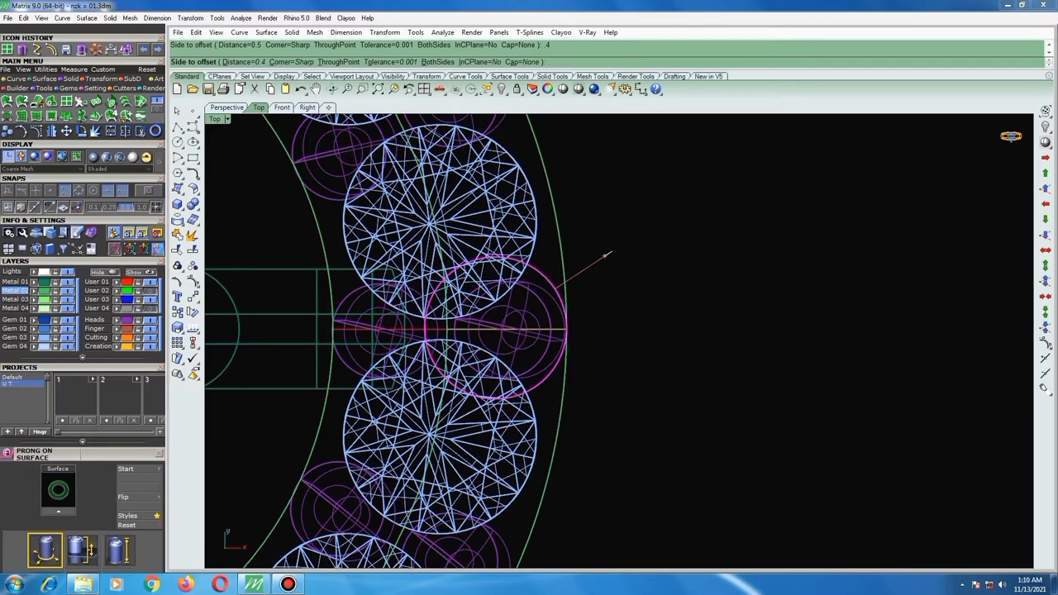
pyautogui.write('.25')
pyautogui.click(606, 254)
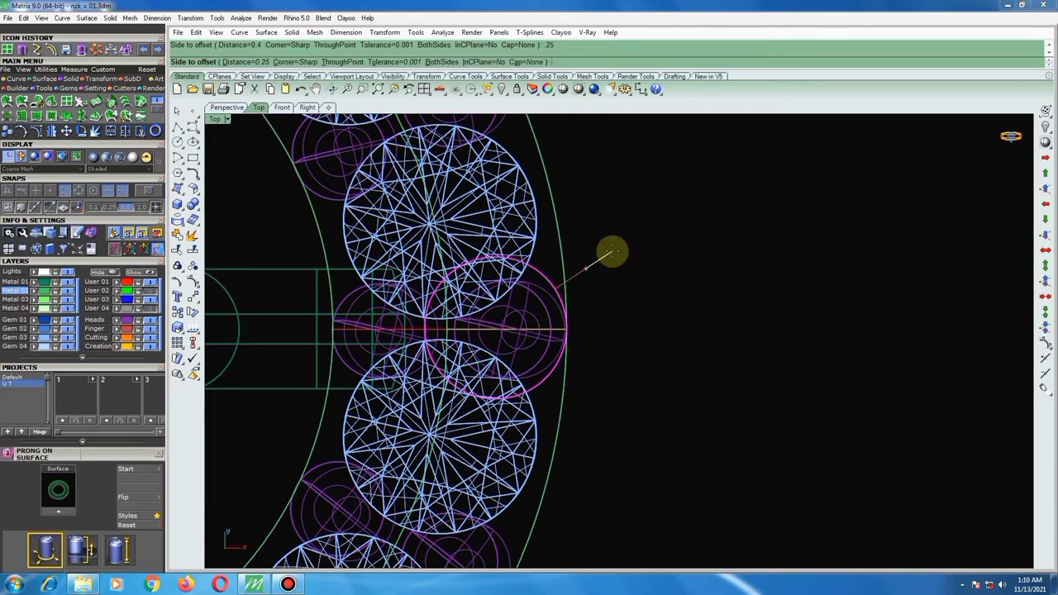
pyautogui.scroll(-3, 556, 322)
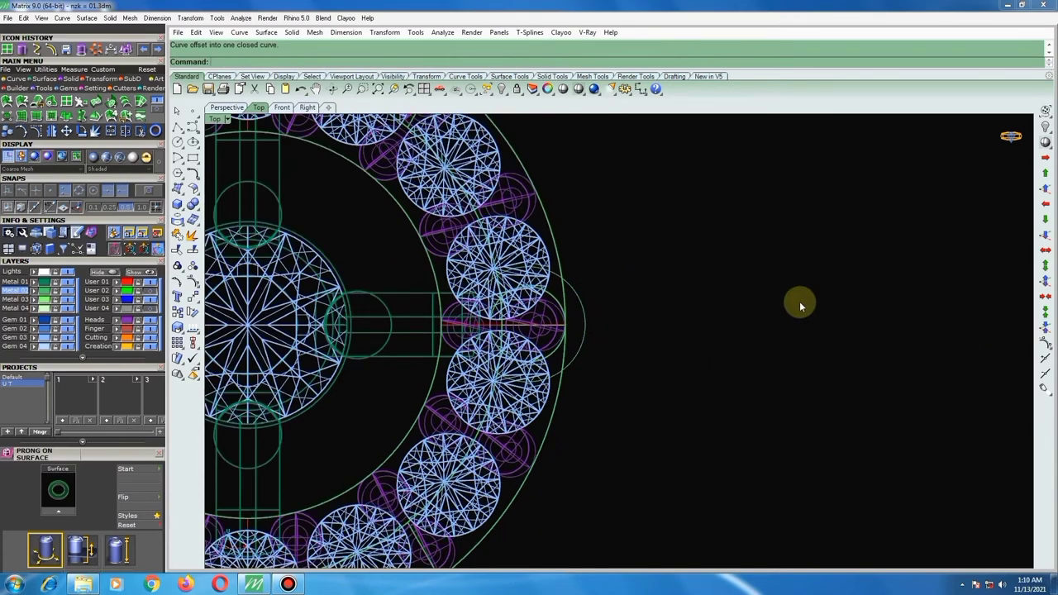
pyautogui.click(581, 303)
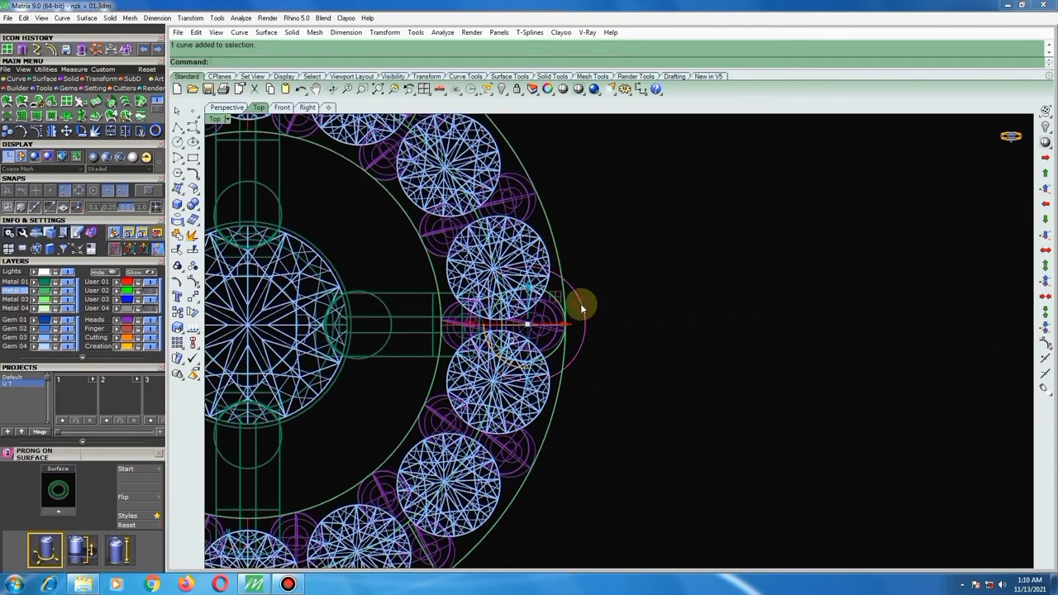
pyautogui.click(639, 90)
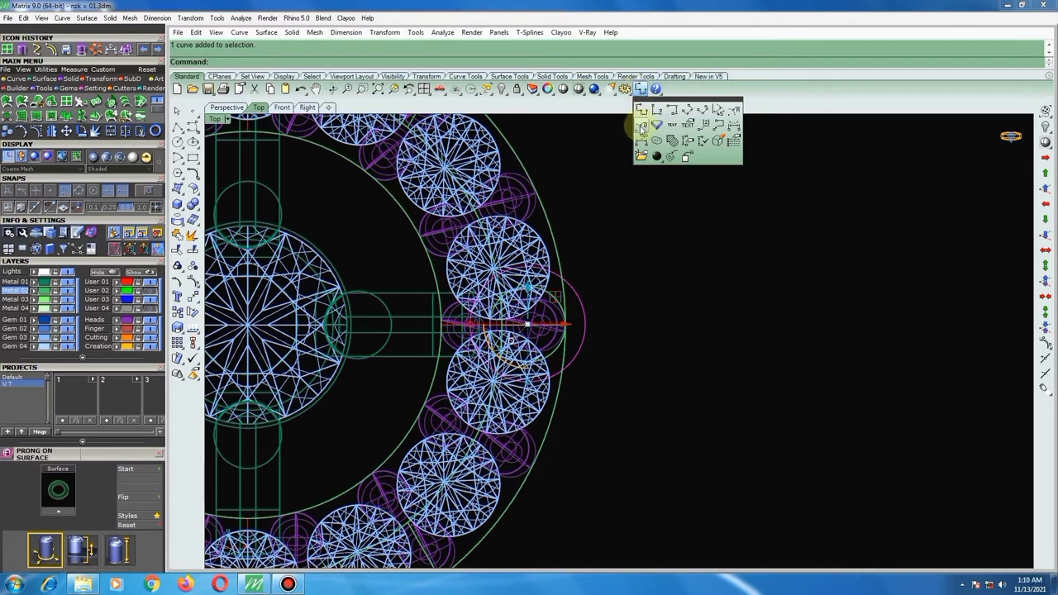
pyautogui.click(641, 124)
pyautogui.scroll(-4, 635, 285)
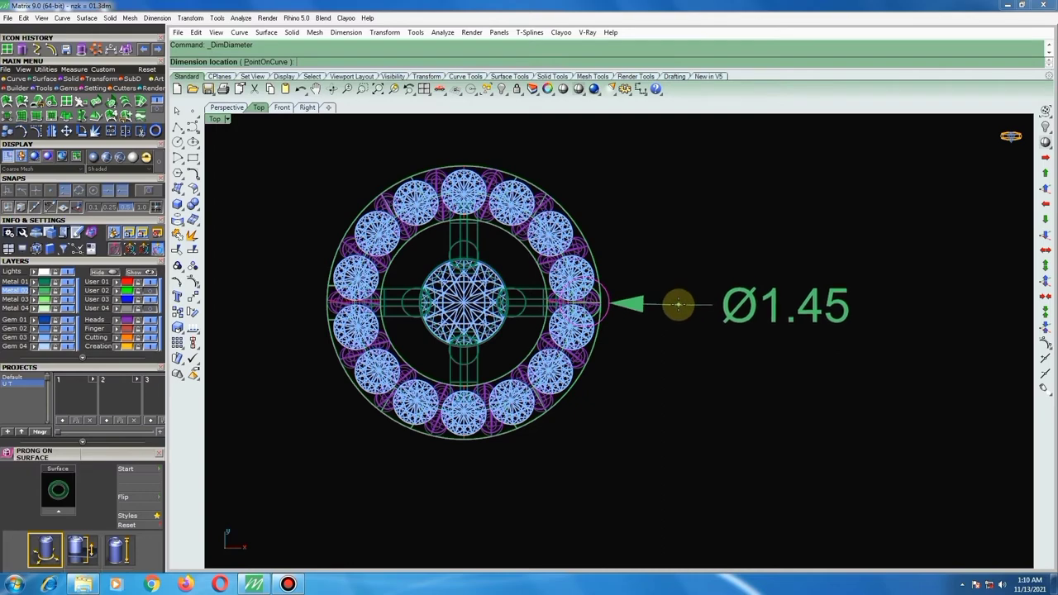
pyautogui.press('Escape')
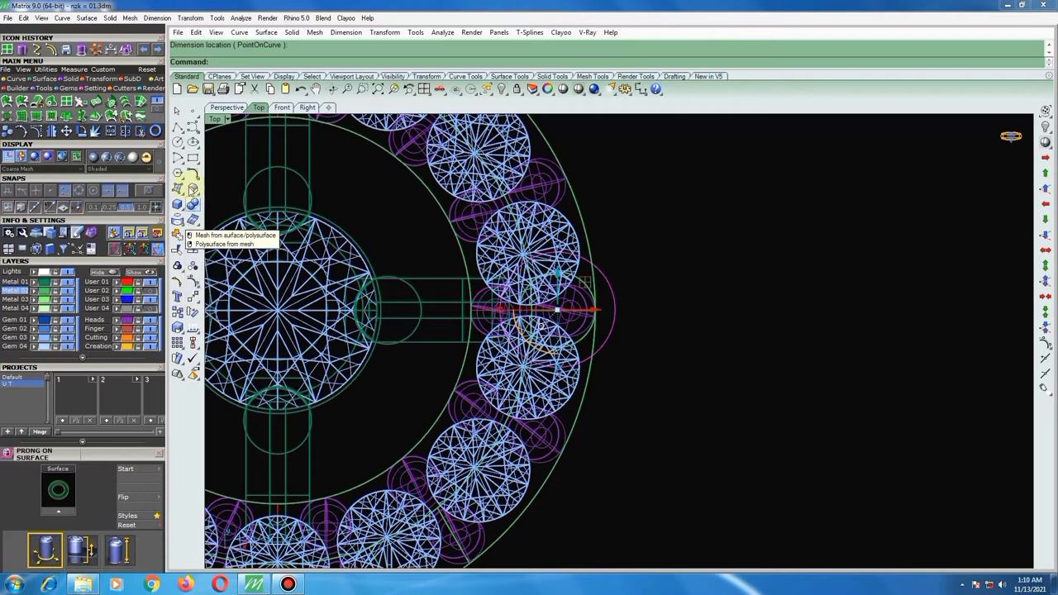
pyautogui.click(51, 49)
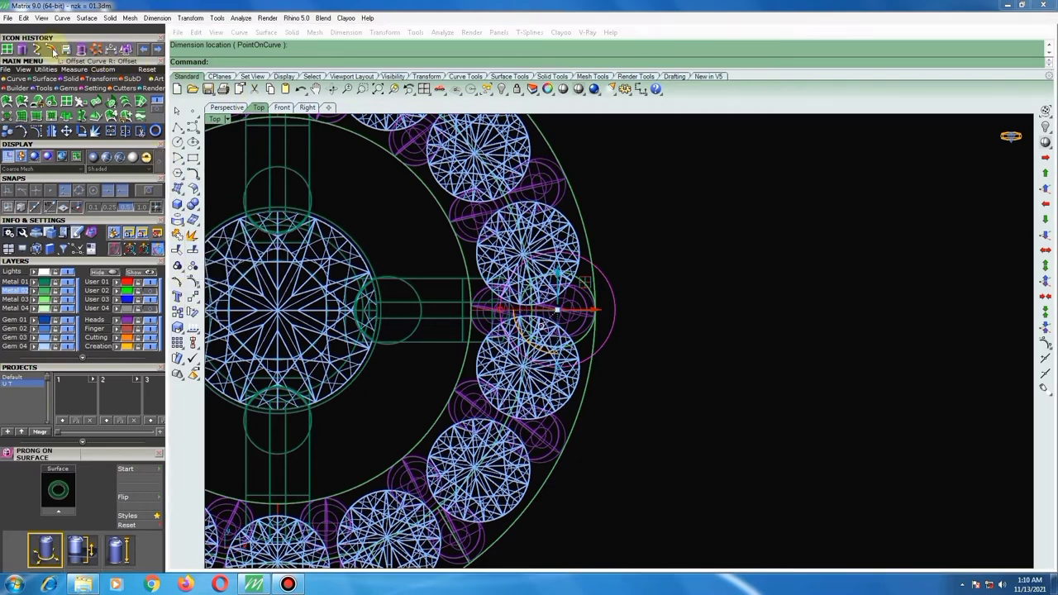
# Hide the gems, offset the right-side circle 0.45 outward, and select the new outer circle.
pyautogui.click(66, 335)
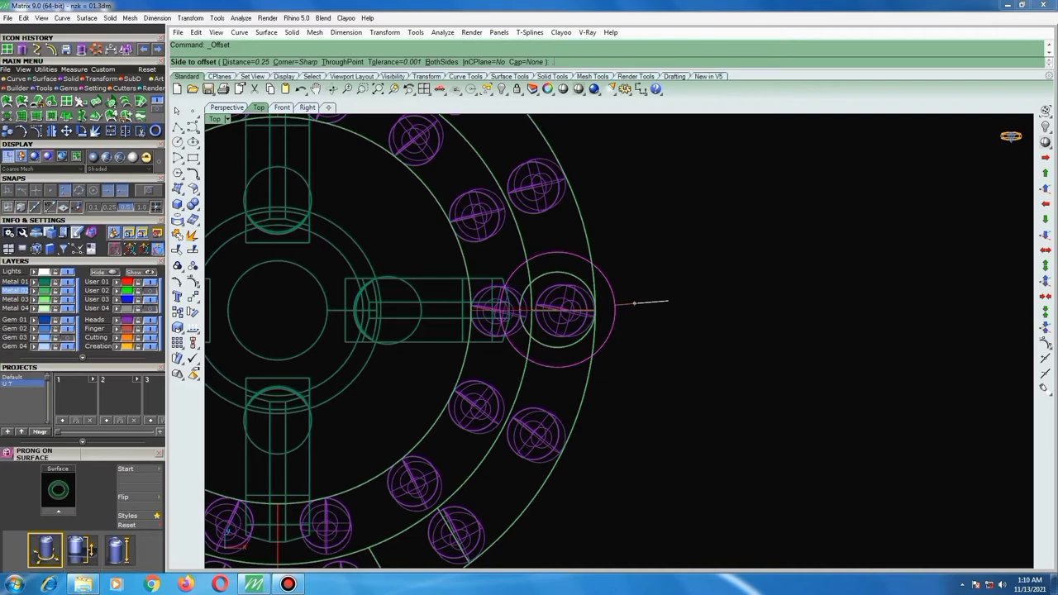
pyautogui.write('.45')
pyautogui.rightClick(667, 301)
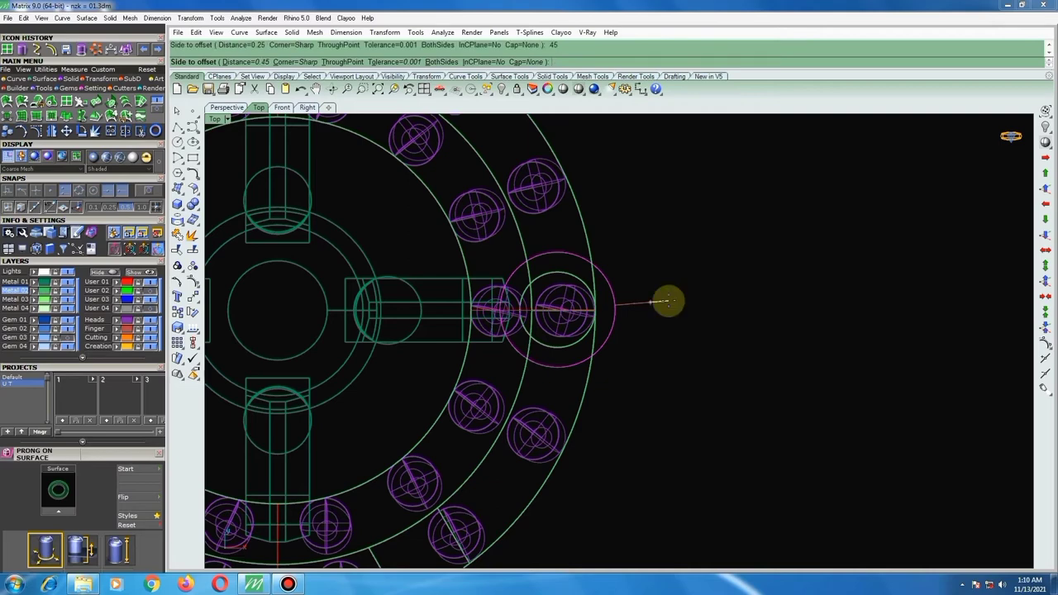
pyautogui.click(667, 301)
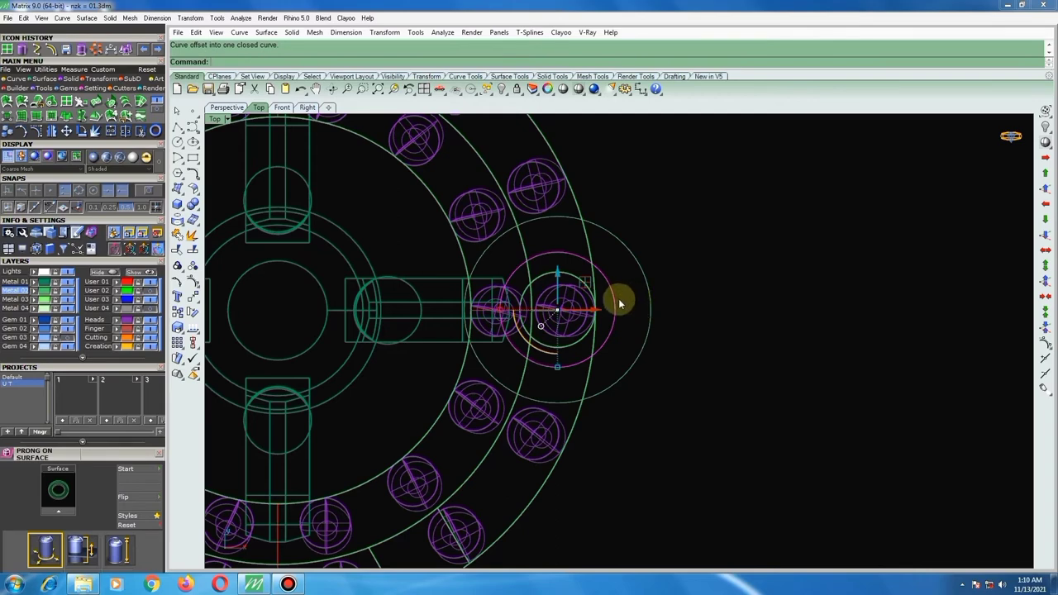
pyautogui.click(618, 301)
pyautogui.click(642, 272)
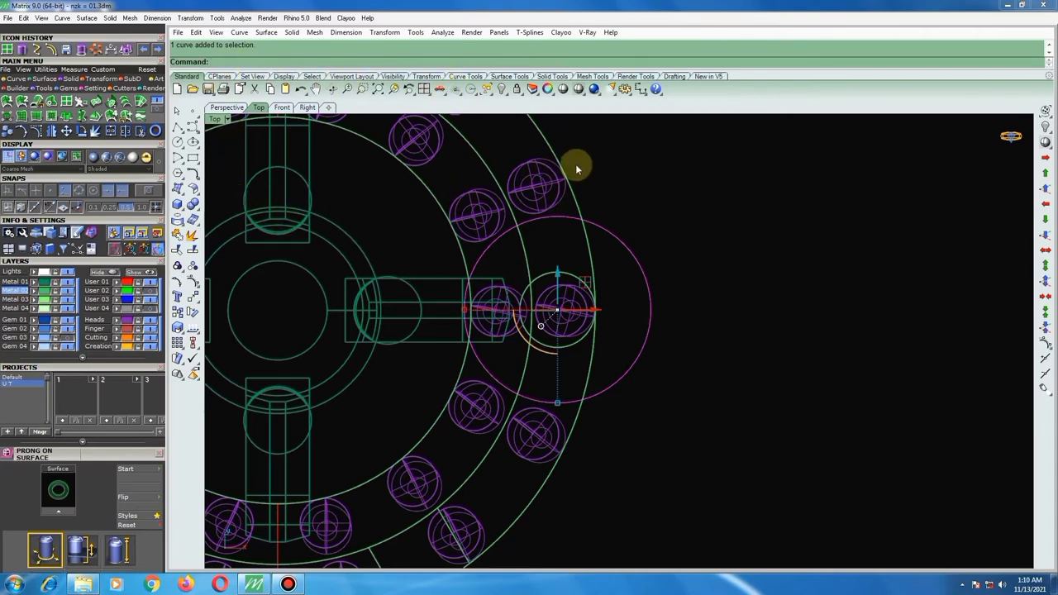
# Turn the outer circle into a 0.45-radius closed pipe, delete the guide circle, and shade the model.
pyautogui.click(181, 204)
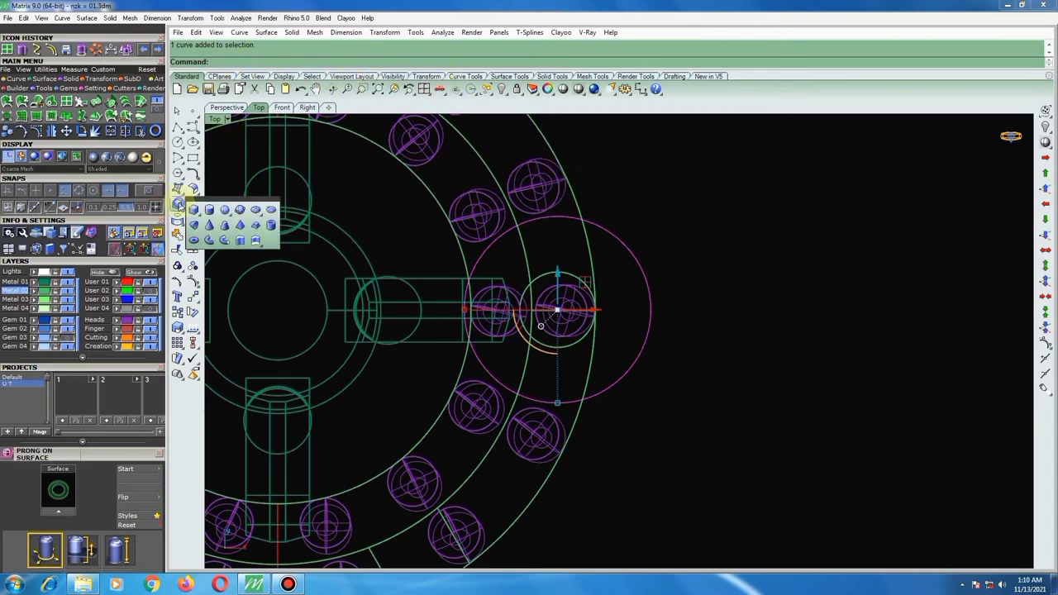
pyautogui.click(211, 239)
pyautogui.write('.45')
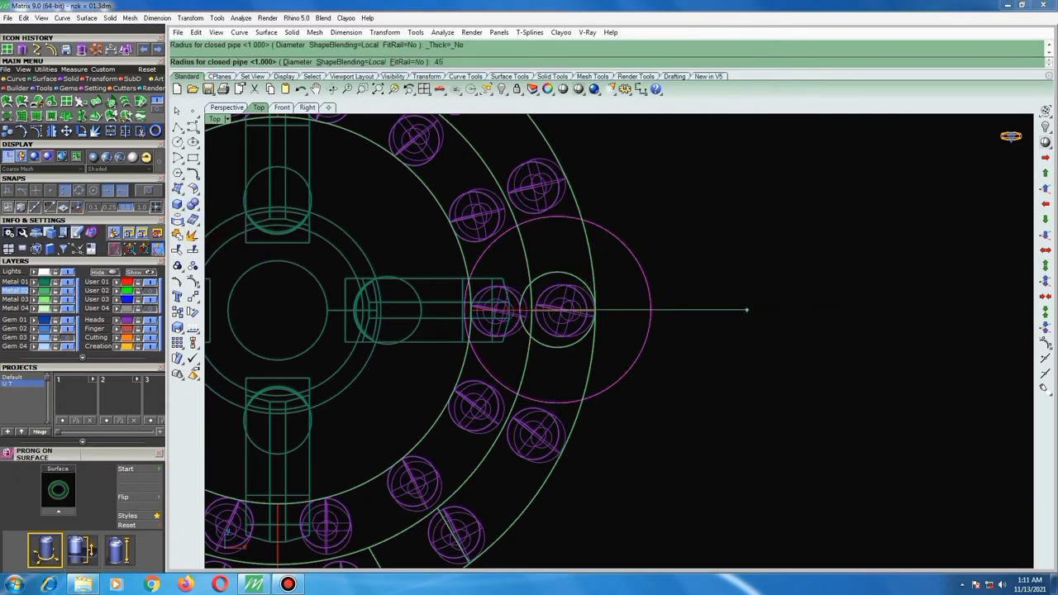
pyautogui.rightClick(747, 237)
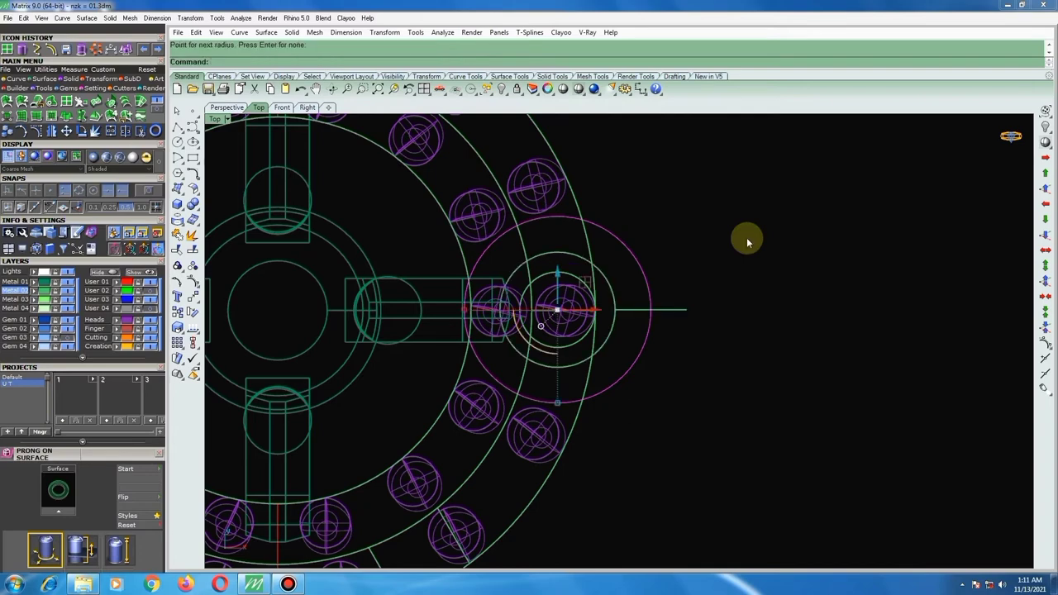
pyautogui.press('Delete')
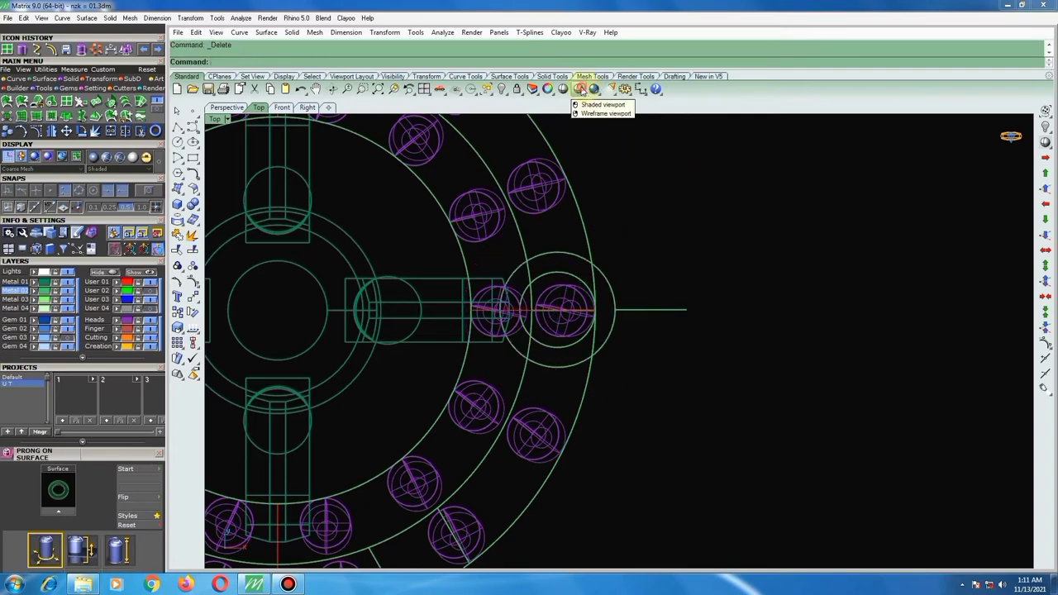
pyautogui.click(589, 89)
pyautogui.scroll(-3, 628, 281)
pyautogui.click(627, 291)
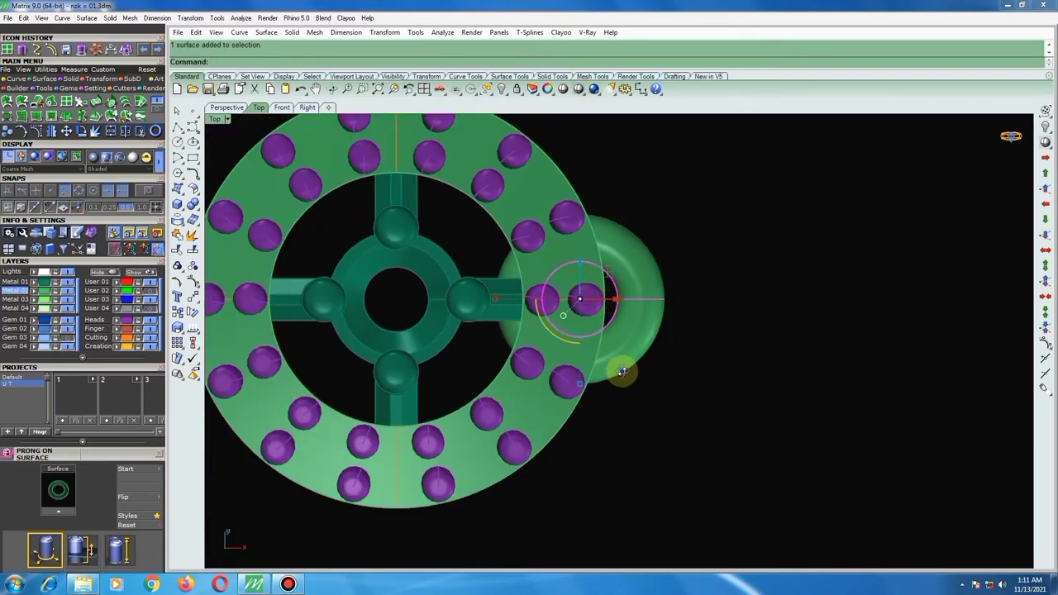
# Drag the side torus down into the gap between the green gallery bands, then show four views.
pyautogui.moveTo(622, 372)
pyautogui.mouseDown(button='right')
pyautogui.moveTo(597, 123)
pyautogui.moveTo(609, 500)
pyautogui.moveTo(658, 496)
pyautogui.moveTo(567, 214)
pyautogui.mouseUp(button='right')
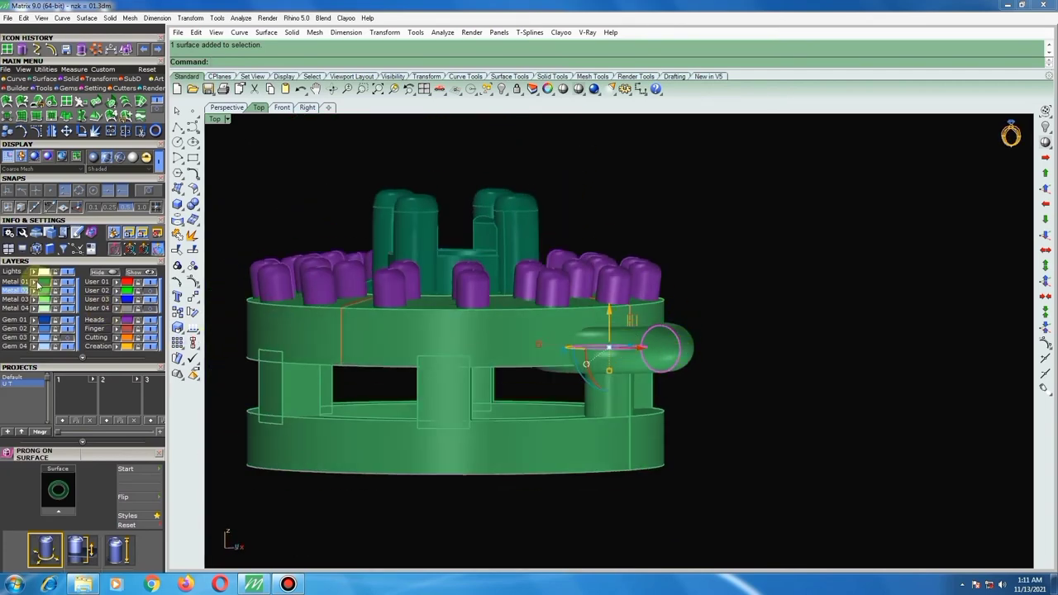
pyautogui.click(245, 318)
pyautogui.click(625, 337)
pyautogui.moveTo(605, 324); pyautogui.dragTo(593, 358)
pyautogui.moveTo(594, 359); pyautogui.dragTo(643, 385, button='right')
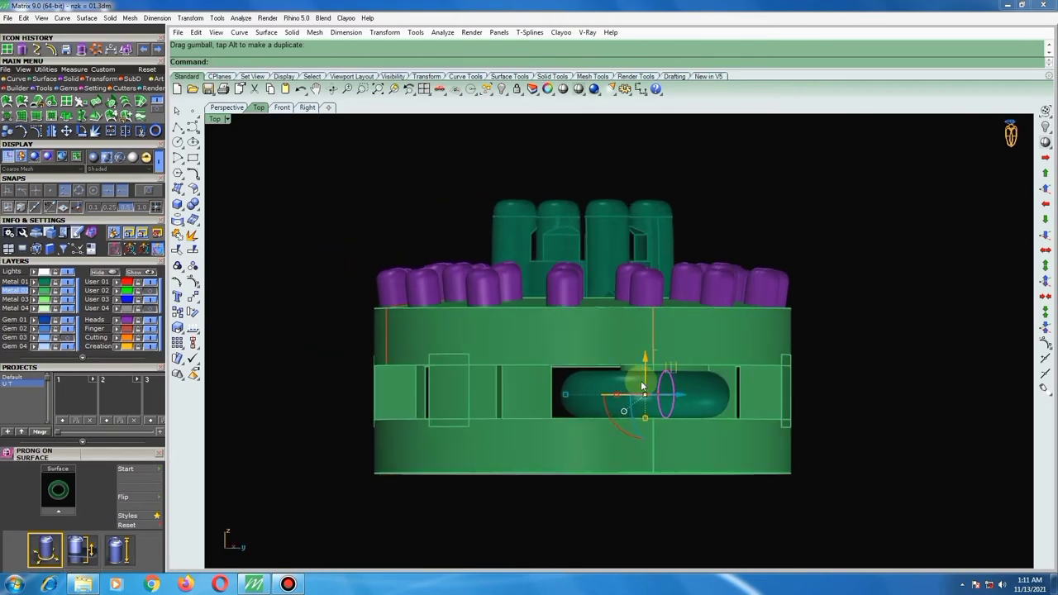
pyautogui.scroll(5, 642, 386)
pyautogui.moveTo(628, 371); pyautogui.dragTo(528, 377)
pyautogui.scroll(-3, 529, 377)
pyautogui.moveTo(579, 377); pyautogui.dragTo(672, 383, button='right')
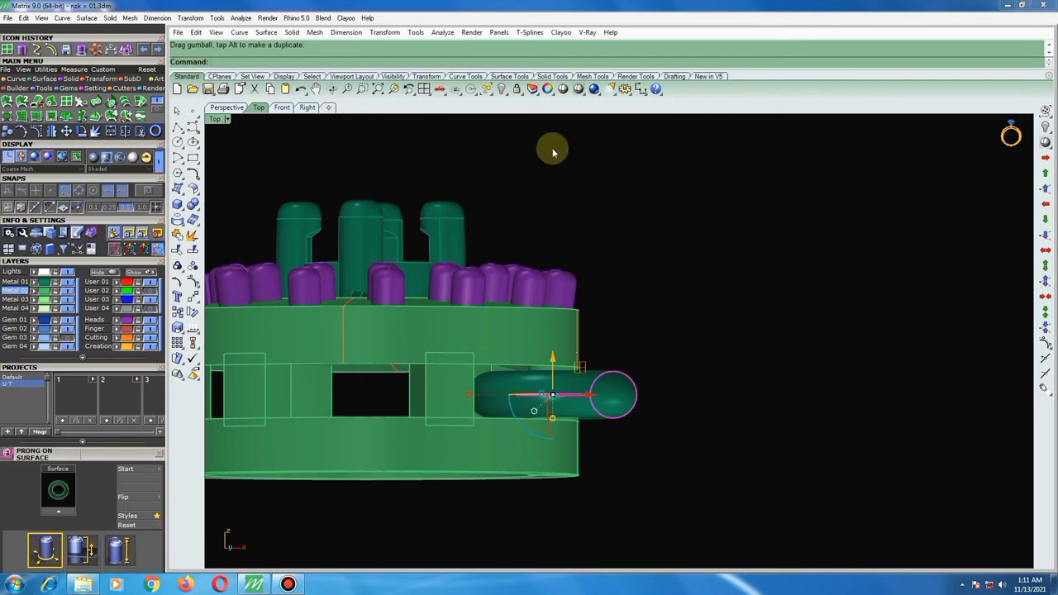
pyautogui.click(424, 90)
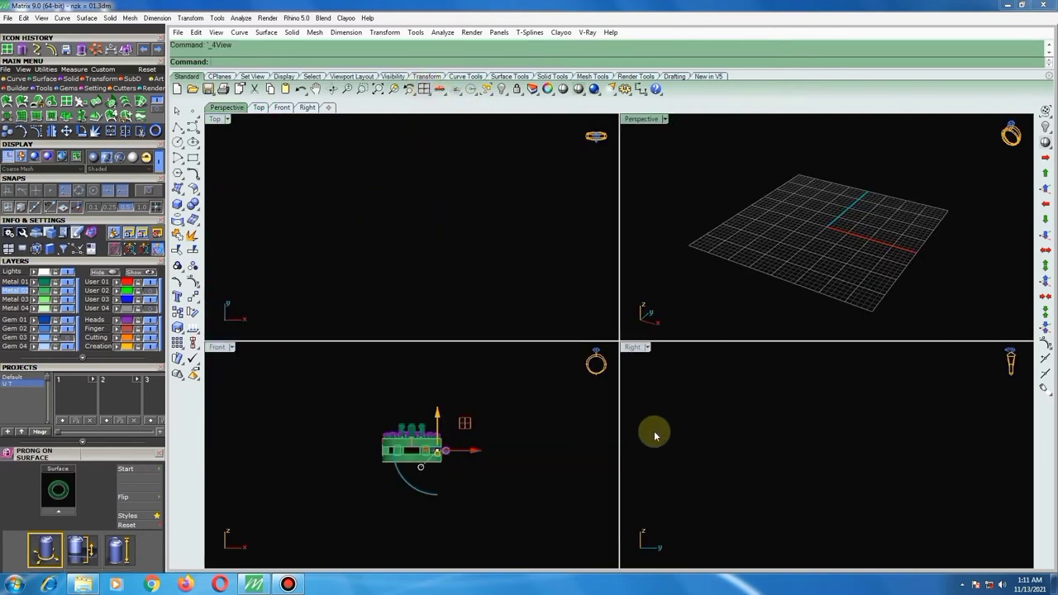
# In the shaded right-side view, raise the side tube slightly.
pyautogui.moveTo(718, 415)
pyautogui.mouseDown(button='right')
pyautogui.moveTo(708, 438)
pyautogui.moveTo(742, 437)
pyautogui.mouseUp(button='right')
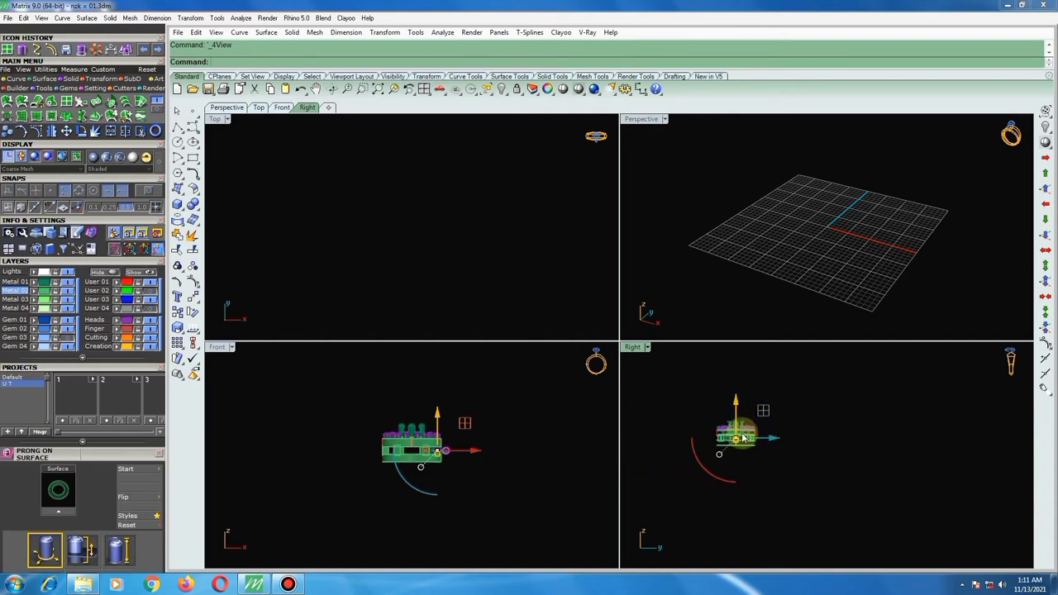
pyautogui.scroll(4, 743, 437)
pyautogui.scroll(3, 743, 437)
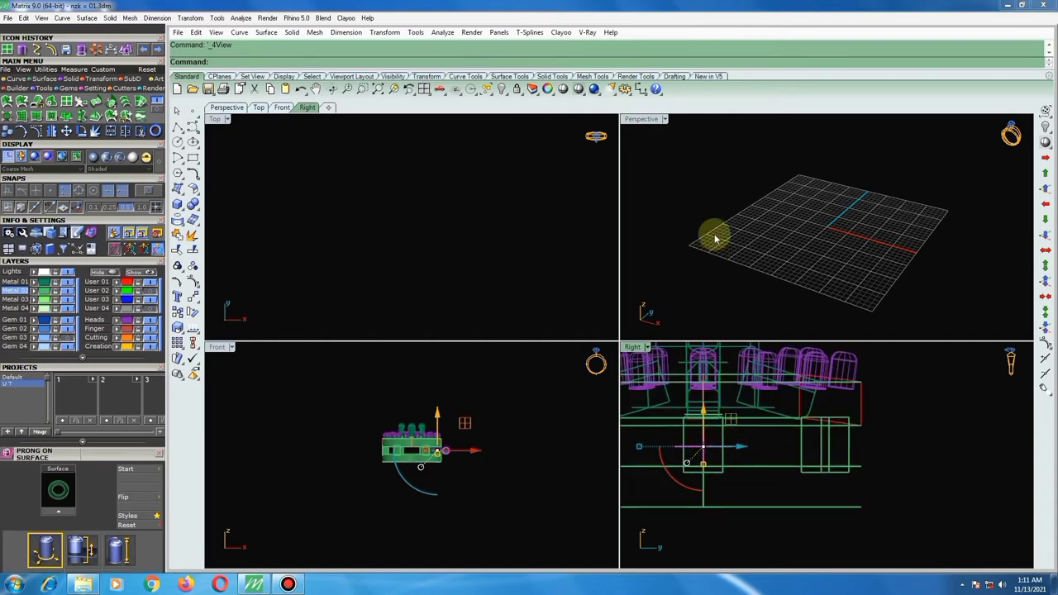
pyautogui.click(578, 89)
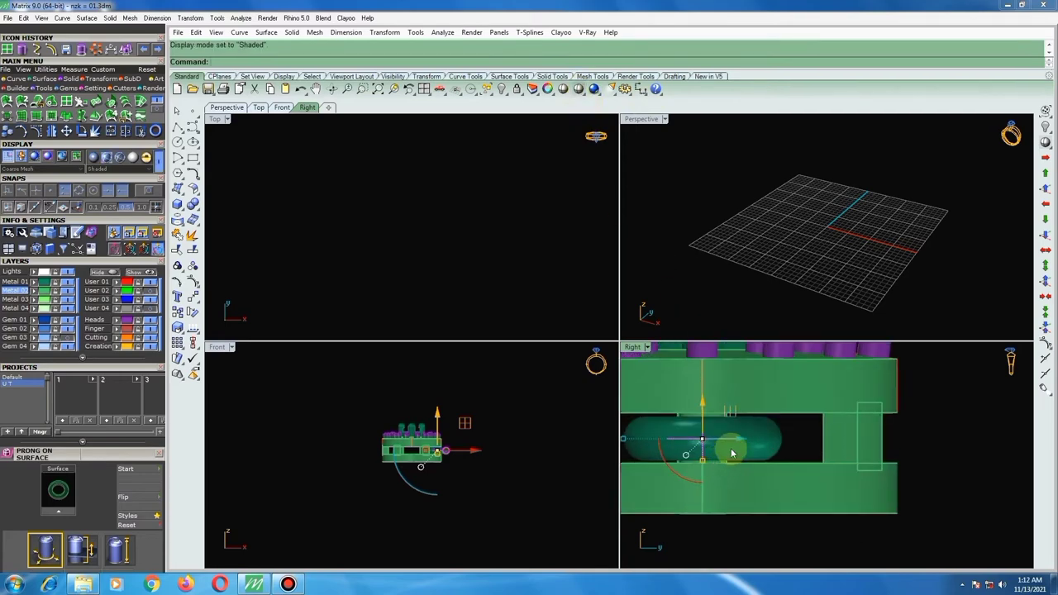
pyautogui.moveTo(731, 453); pyautogui.dragTo(775, 464, button='right')
pyautogui.scroll(3, 450, 450)
pyautogui.scroll(3, 478, 467)
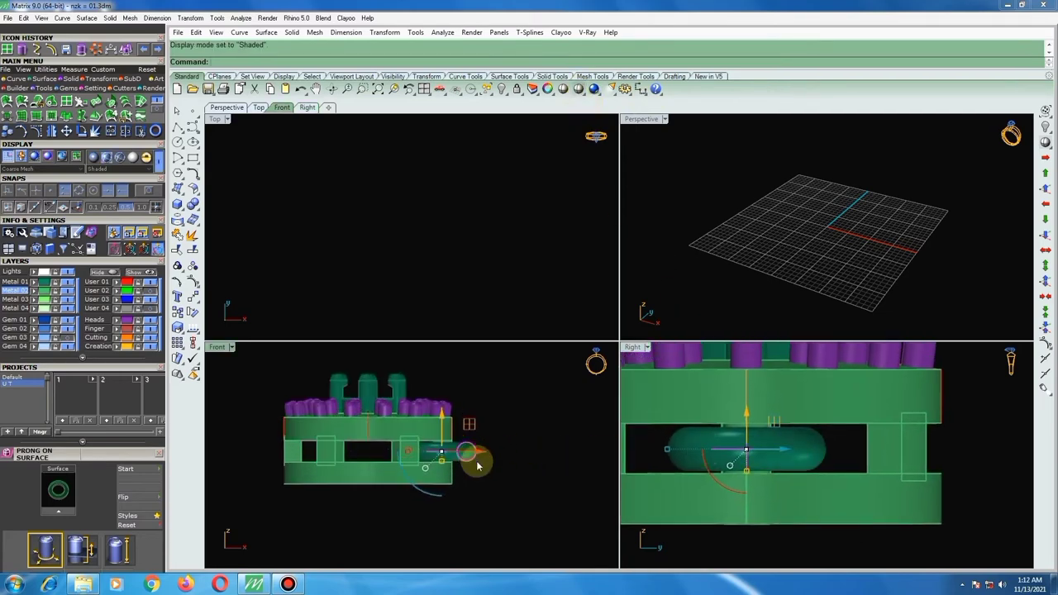
pyautogui.scroll(3, 478, 467)
pyautogui.scroll(2, 477, 467)
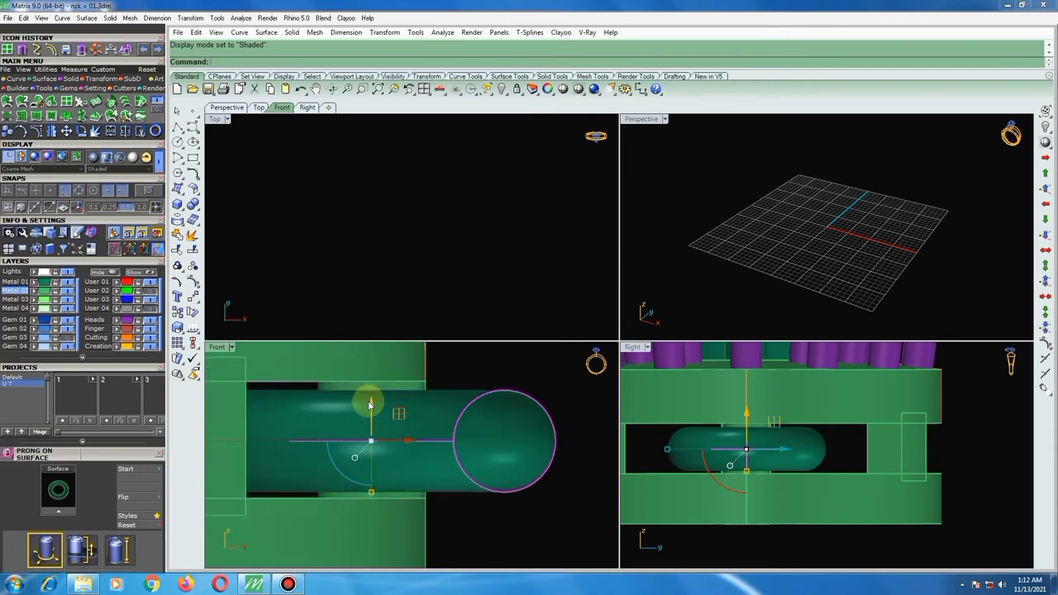
pyautogui.moveTo(371, 405); pyautogui.dragTo(371, 399)
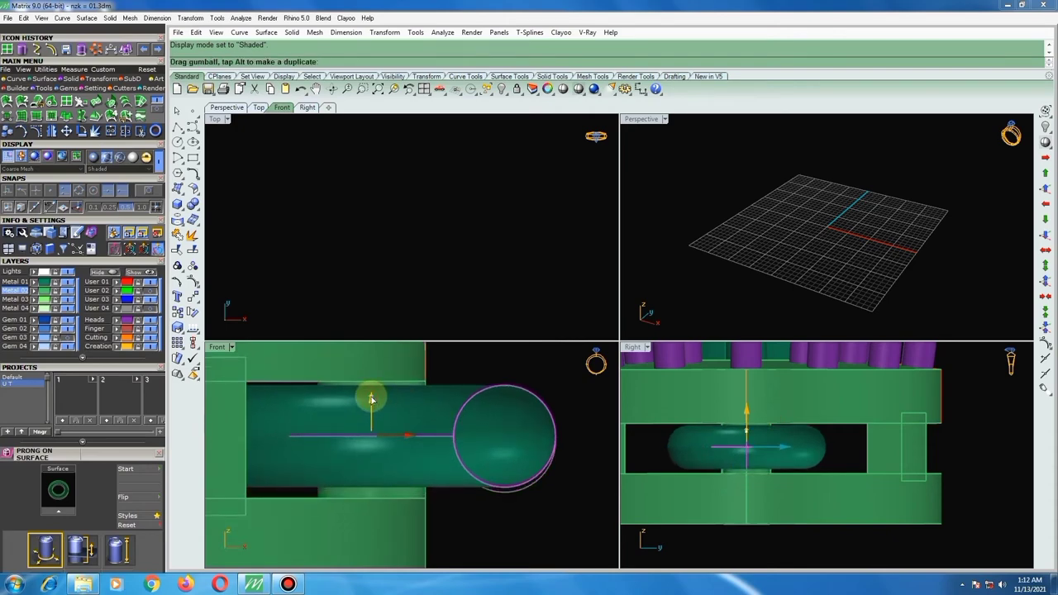
pyautogui.scroll(-2, 446, 397)
pyautogui.scroll(-2, 424, 441)
# Lift the green gallery band slightly so the tube sits within its side opening.
pyautogui.click(395, 477)
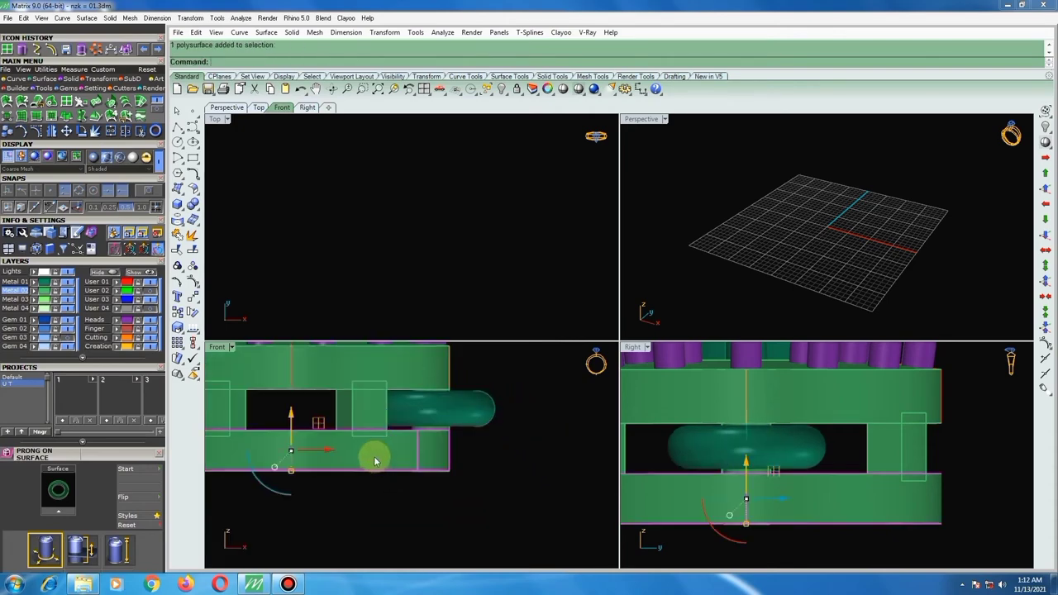
pyautogui.scroll(1, 330, 442)
pyautogui.scroll(1, 281, 429)
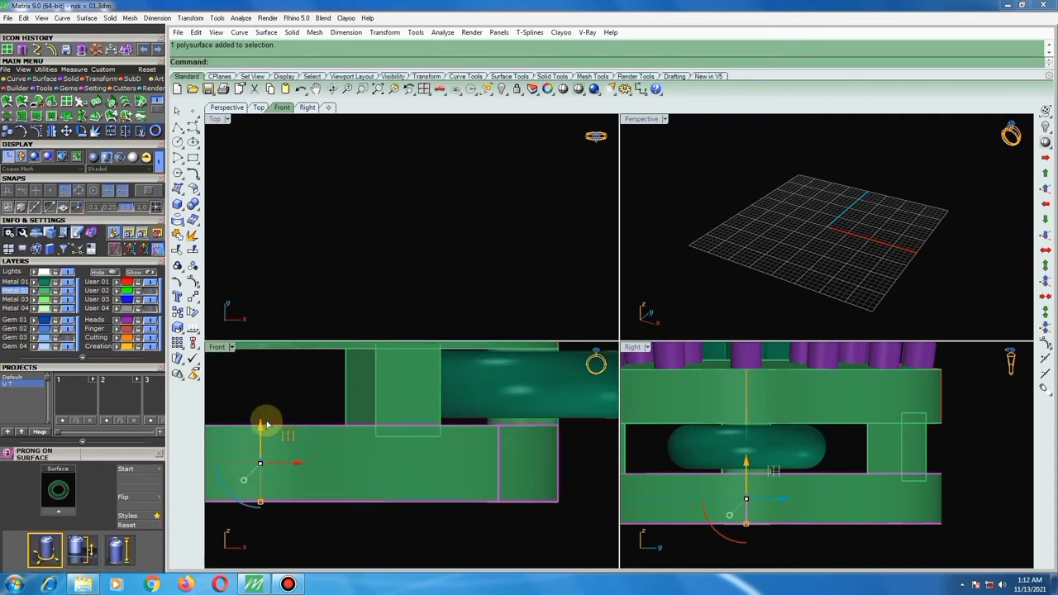
pyautogui.moveTo(266, 424); pyautogui.dragTo(260, 421)
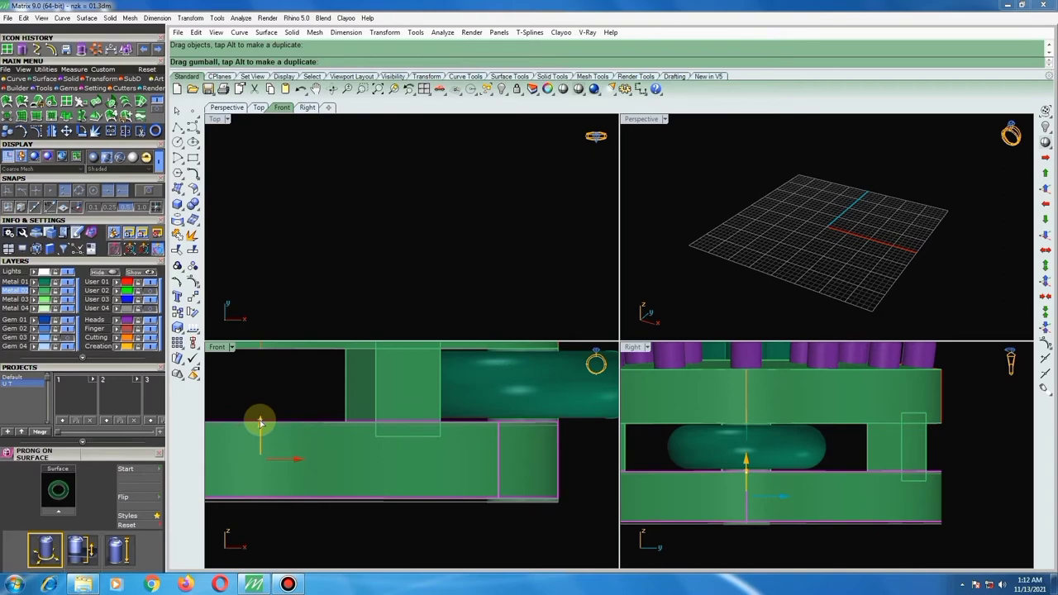
pyautogui.moveTo(259, 422); pyautogui.dragTo(260, 421)
pyautogui.scroll(-3, 306, 430)
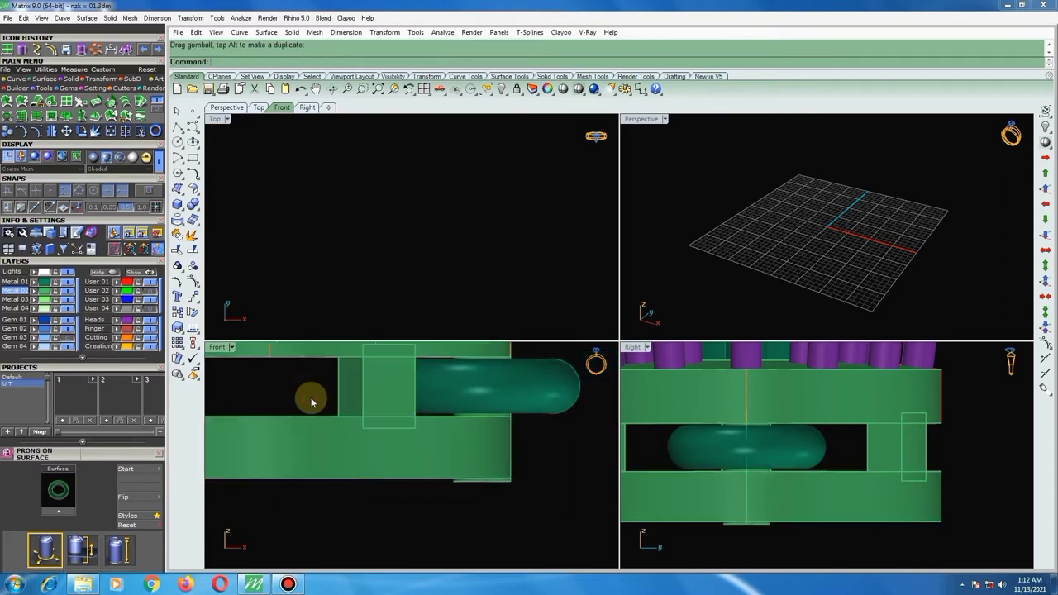
pyautogui.scroll(-2, 380, 446)
pyautogui.scroll(-2, 463, 451)
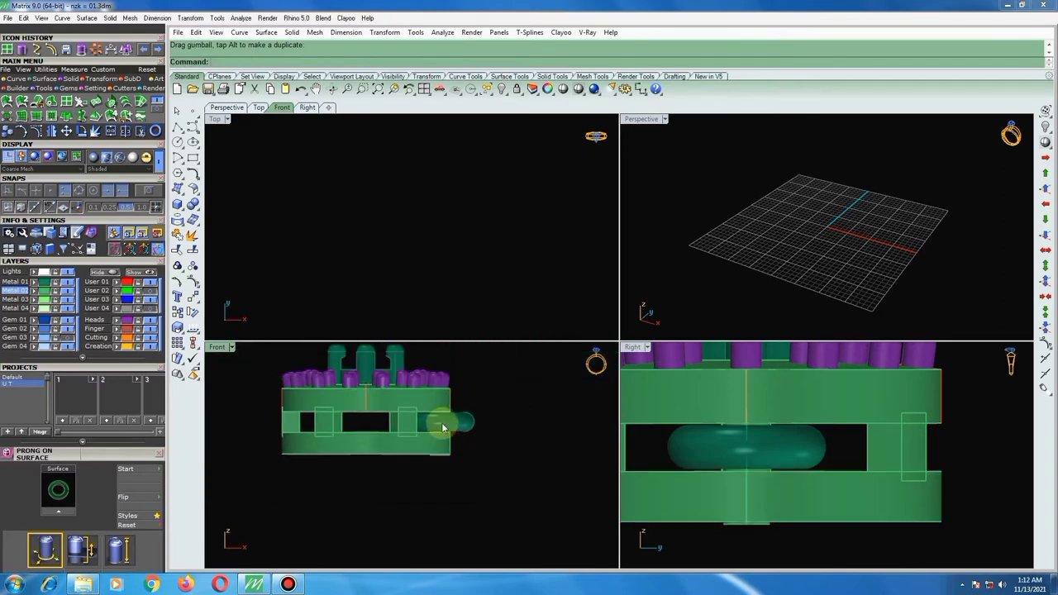
pyautogui.scroll(3, 462, 434)
pyautogui.scroll(1, 446, 410)
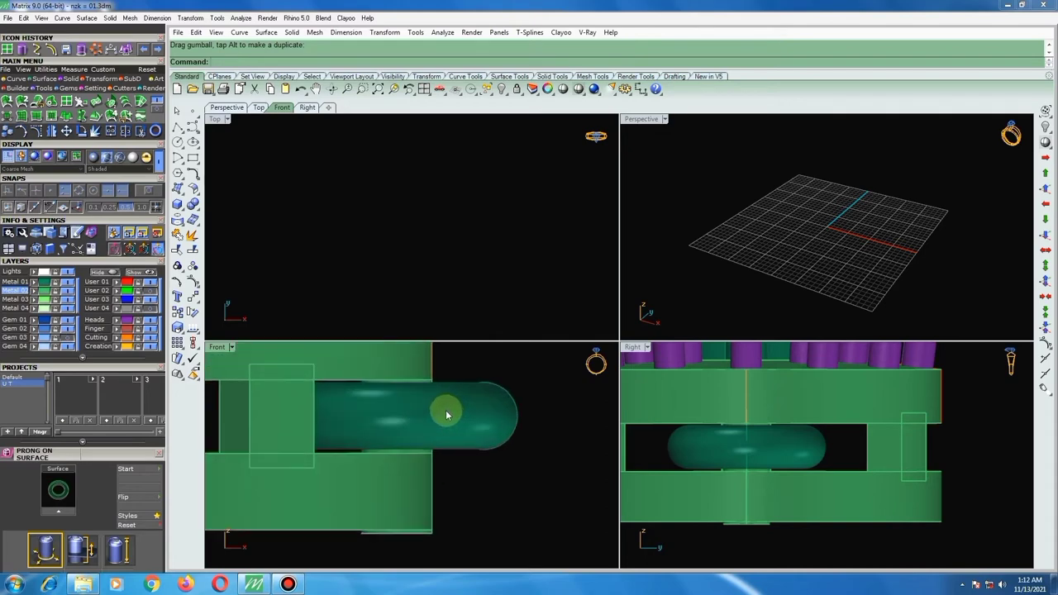
pyautogui.scroll(-1, 488, 454)
pyautogui.scroll(-1, 488, 453)
pyautogui.click(432, 500)
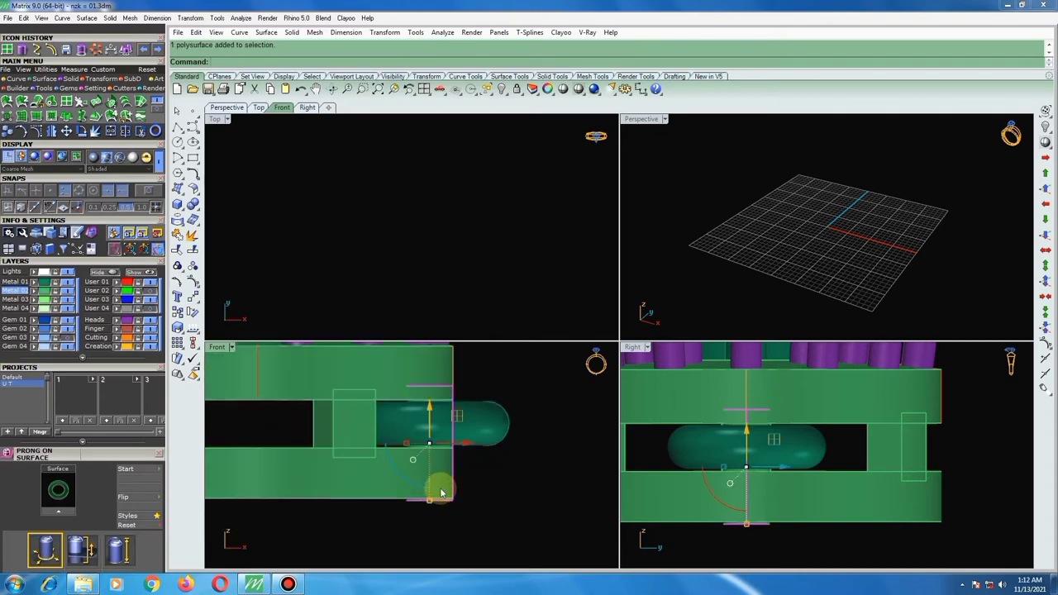
pyautogui.scroll(2, 429, 504)
pyautogui.scroll(-1, 428, 496)
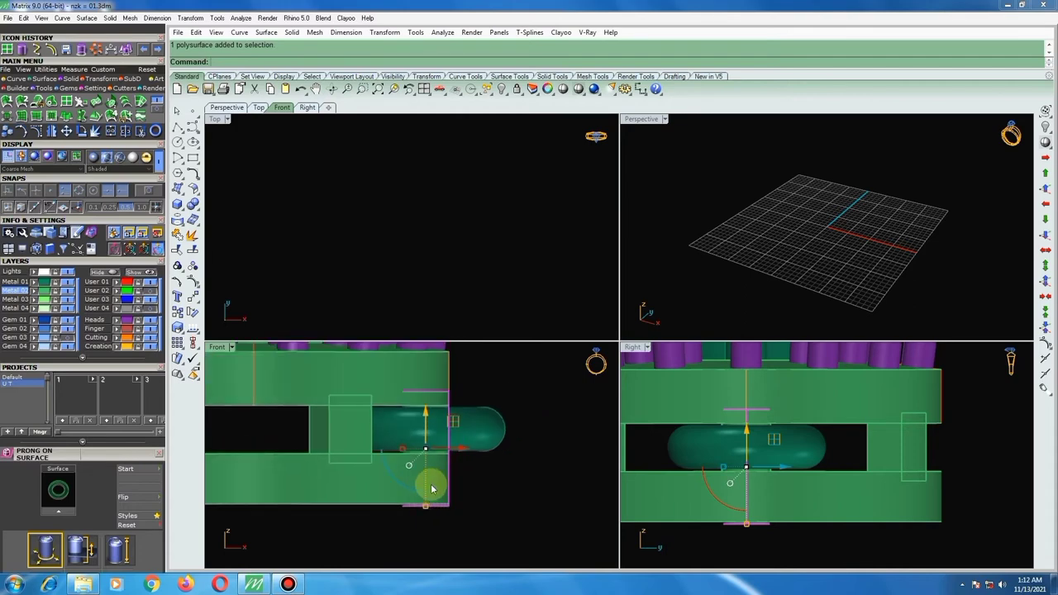
pyautogui.scroll(2, 427, 428)
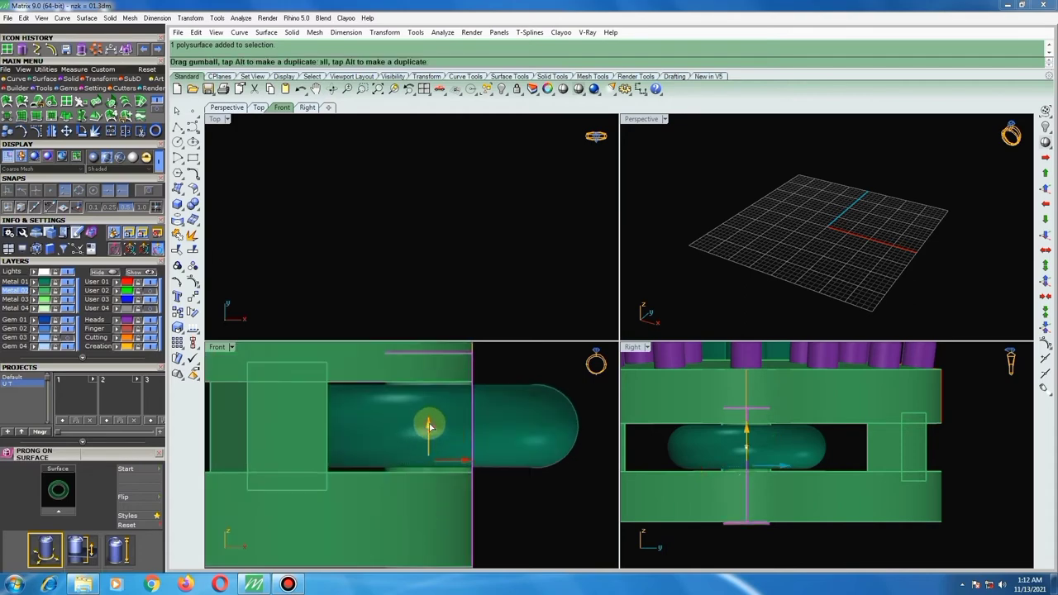
pyautogui.scroll(-2, 446, 425)
pyautogui.scroll(1, 434, 529)
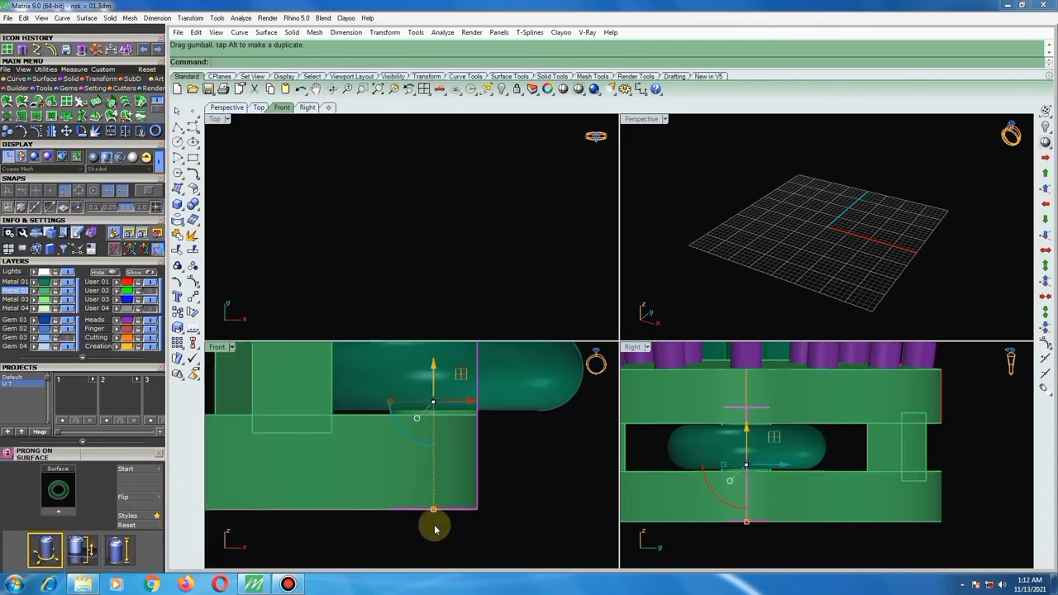
pyautogui.scroll(-1, 463, 521)
pyautogui.click(488, 500)
pyautogui.scroll(-2, 488, 501)
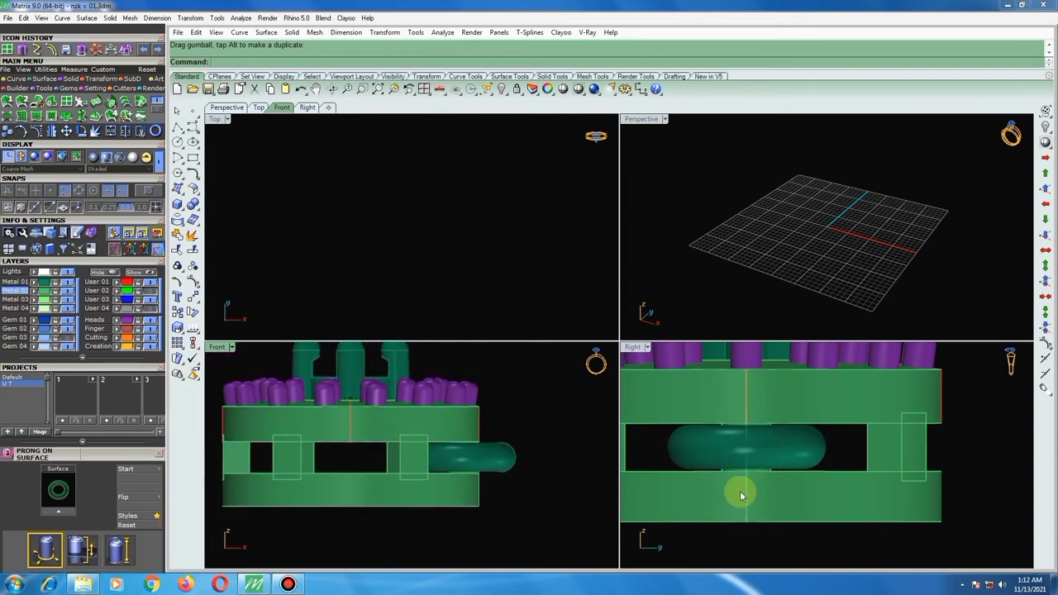
pyautogui.scroll(5, 755, 468)
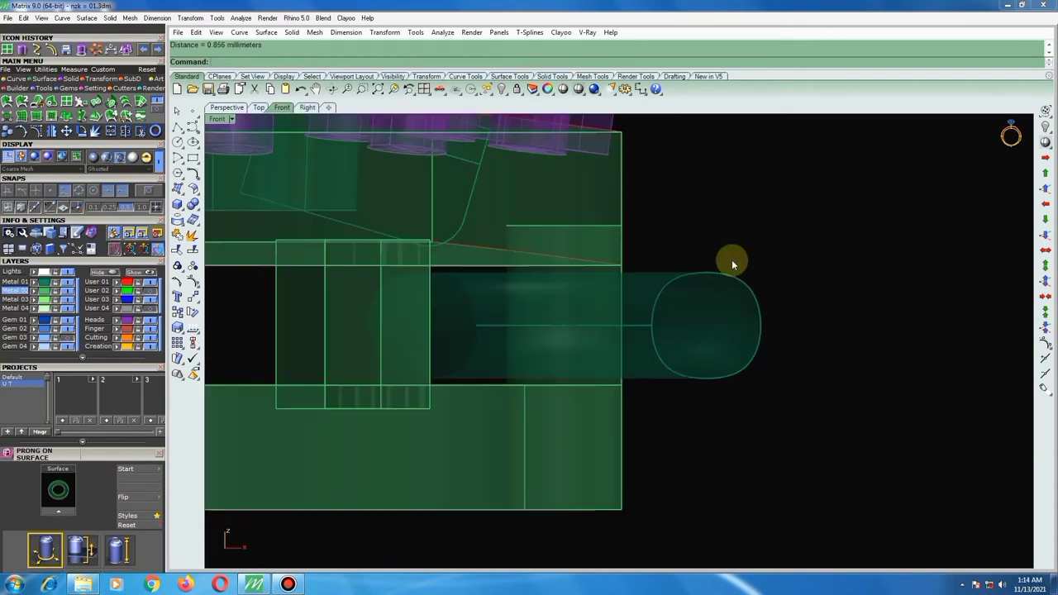
# Switch the front view to shaded display to check the tube placement.
pyautogui.click(580, 91)
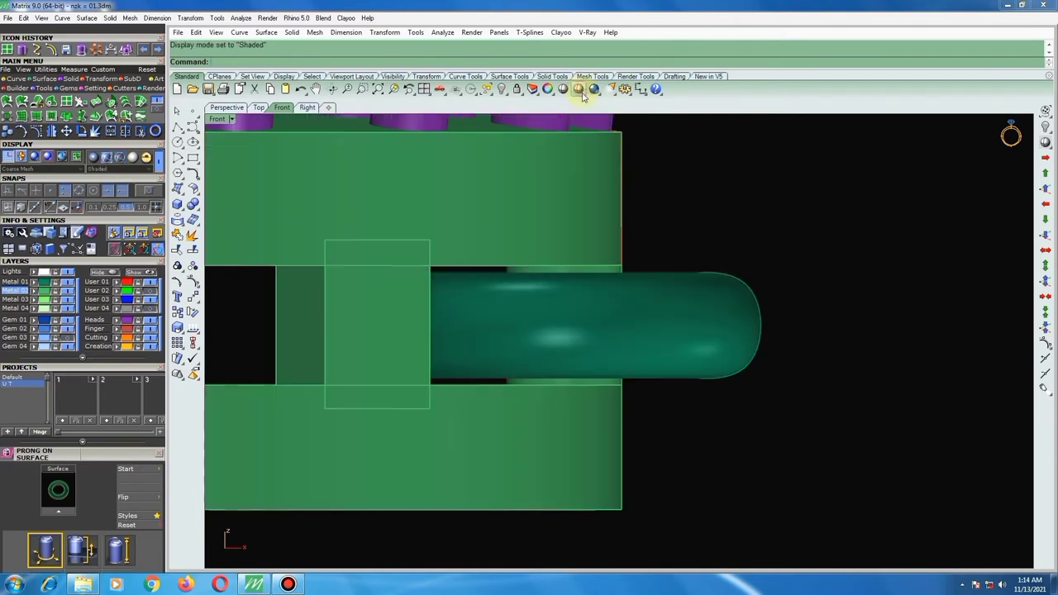
pyautogui.click(624, 199)
pyautogui.press('Escape')
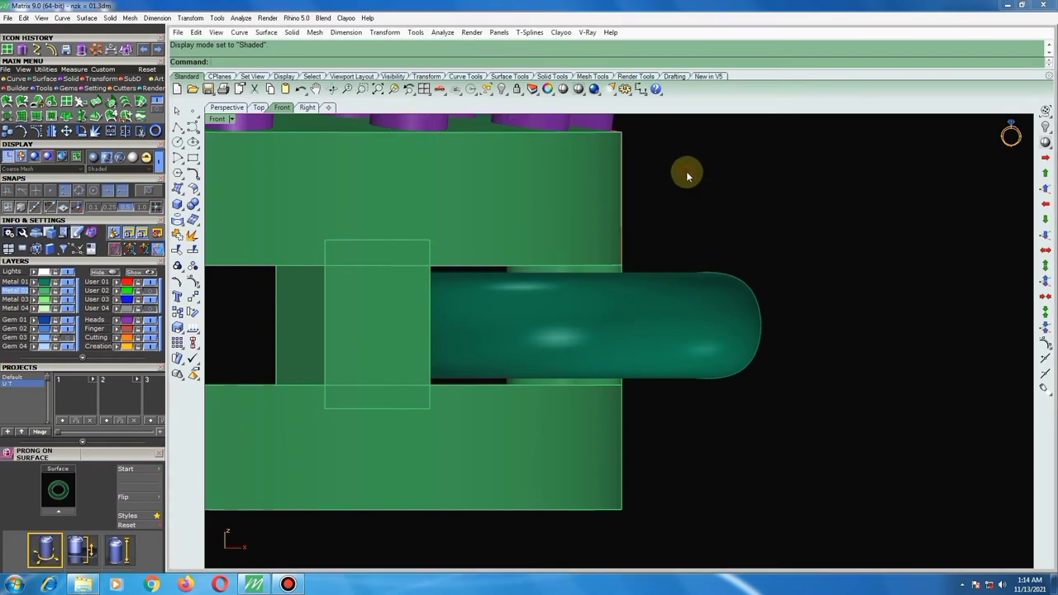
pyautogui.scroll(-5, 656, 200)
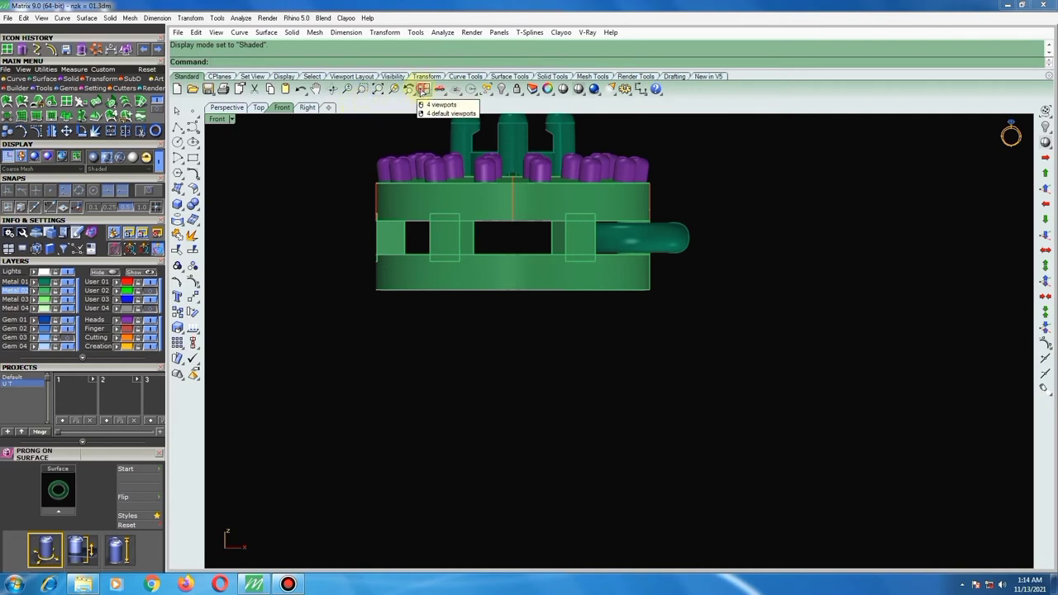
# Back in four views, show the gems again and select the 14 halo gems.
pyautogui.click(423, 89)
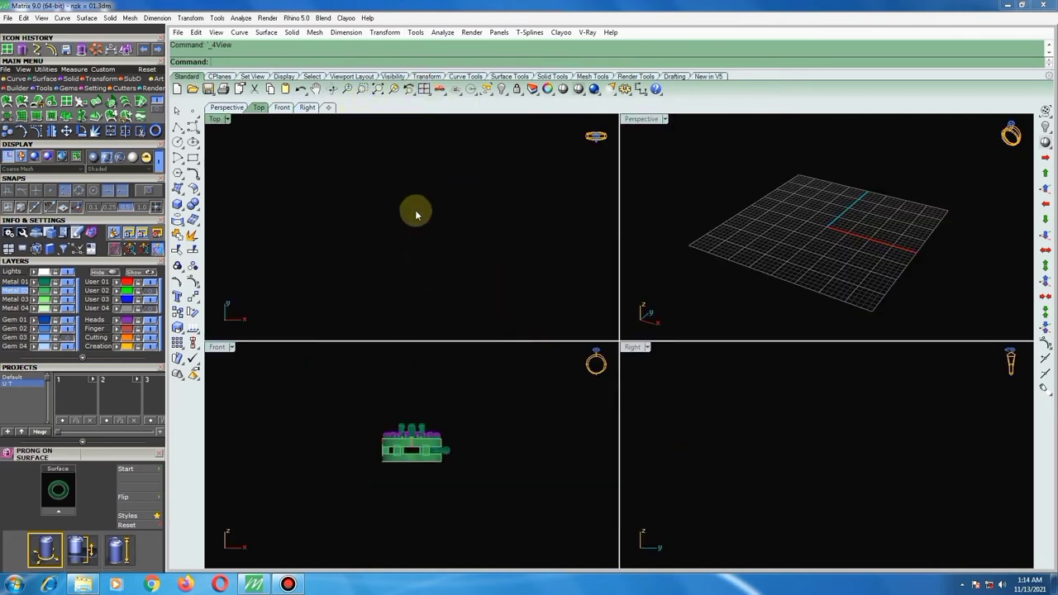
pyautogui.click(377, 90)
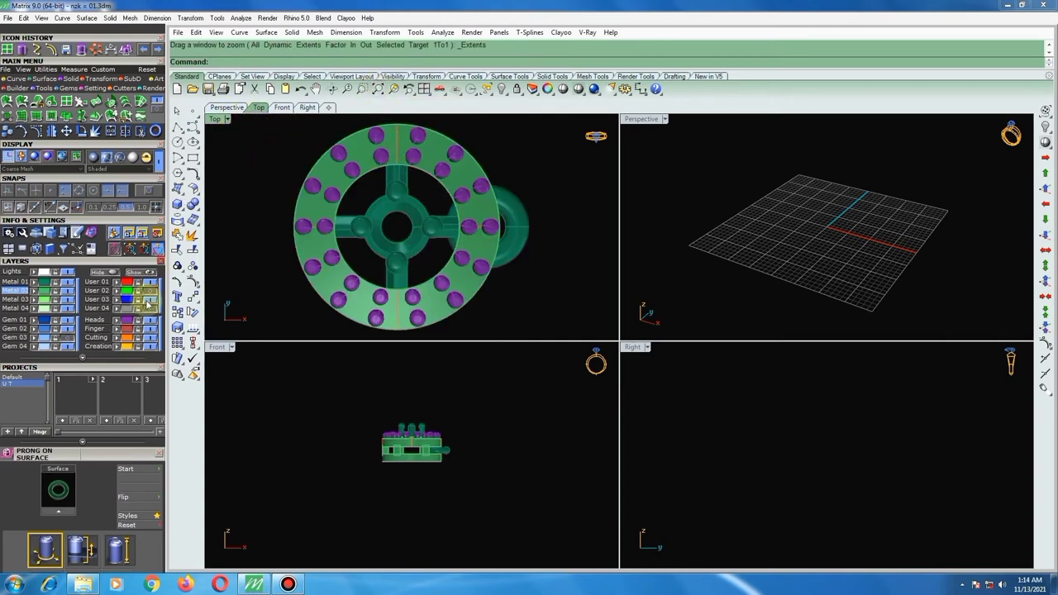
pyautogui.click(75, 337)
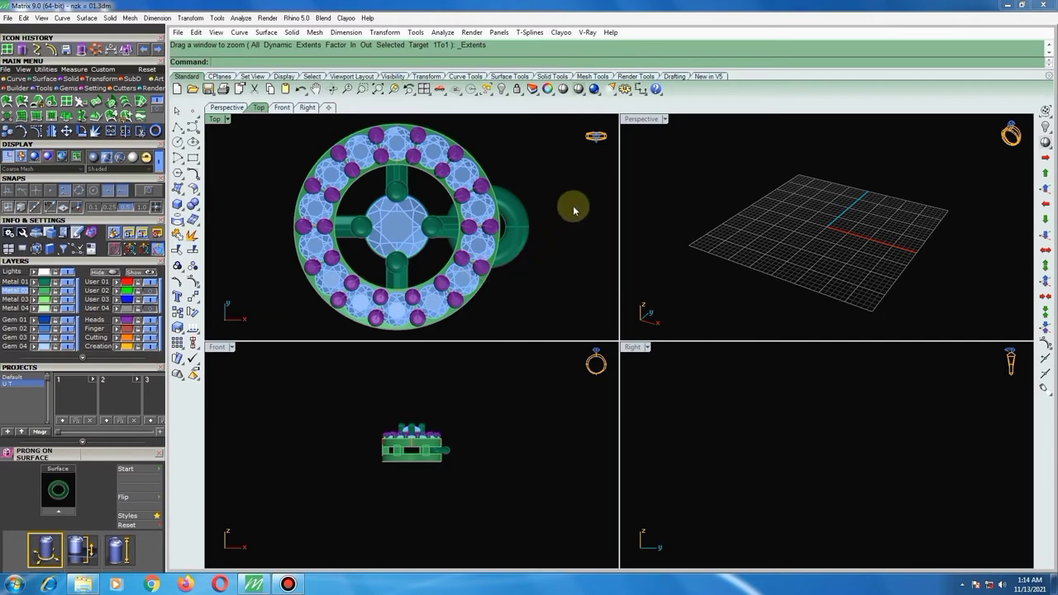
pyautogui.click(475, 249)
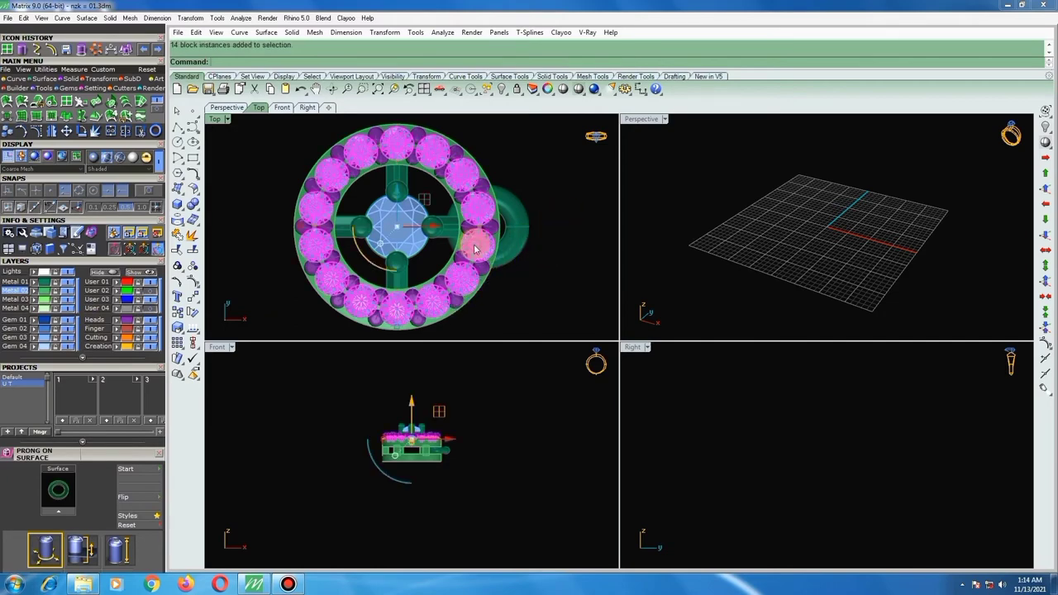
pyautogui.doubleClick(214, 118)
pyautogui.scroll(-4, 475, 256)
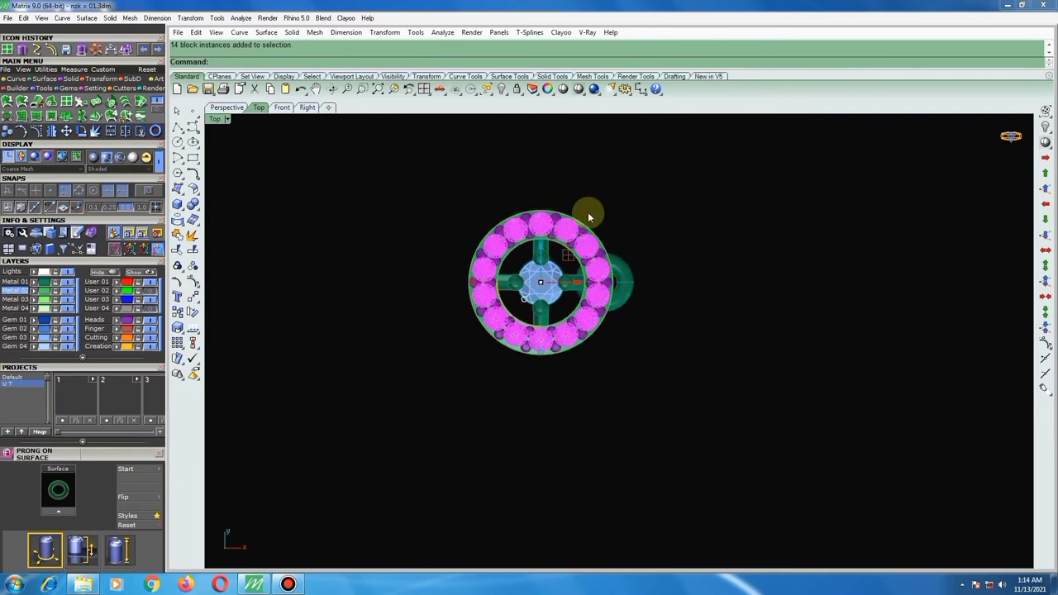
pyautogui.doubleClick(218, 119)
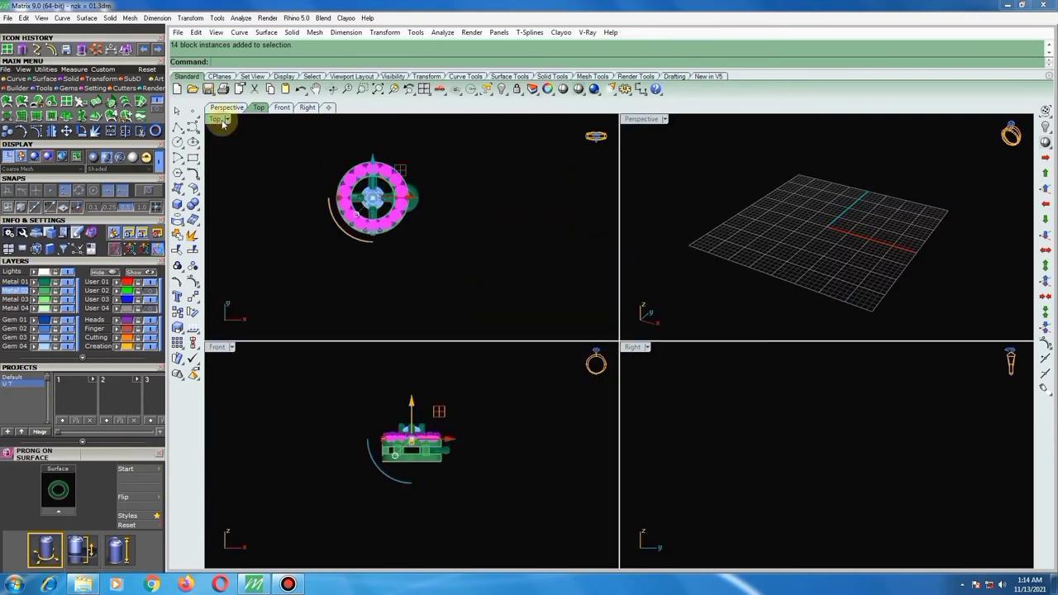
# Orbit and zoom onto the ring, then bring up the Matrix gem actions list with F6.
pyautogui.scroll(-3, 810, 240)
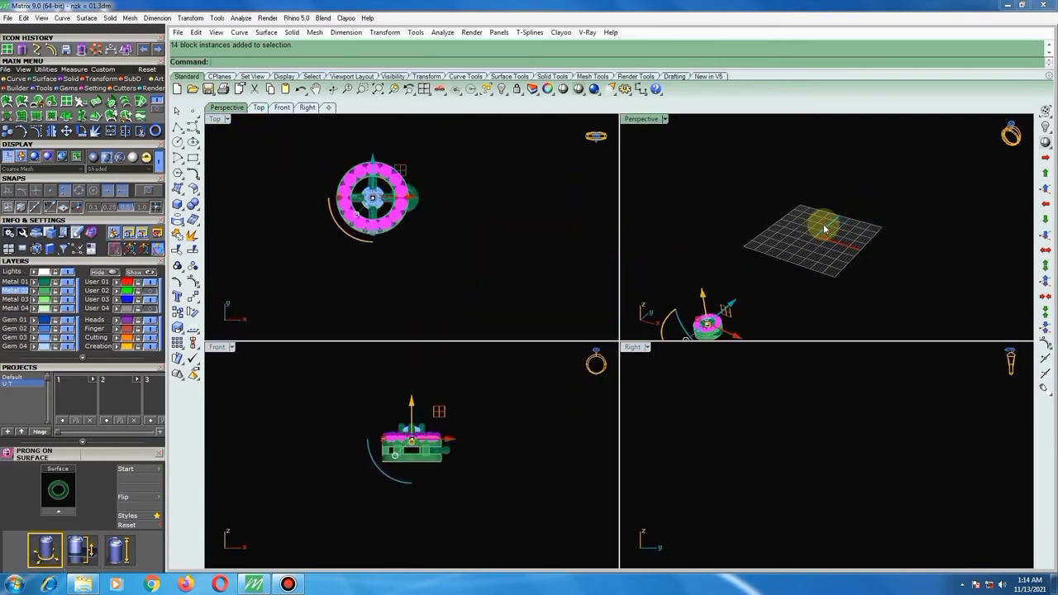
pyautogui.scroll(2, 746, 307)
pyautogui.scroll(2, 746, 308)
pyautogui.moveTo(746, 307)
pyautogui.mouseDown(button='right')
pyautogui.moveTo(713, 337)
pyautogui.moveTo(733, 186)
pyautogui.moveTo(777, 239)
pyautogui.mouseUp(button='right')
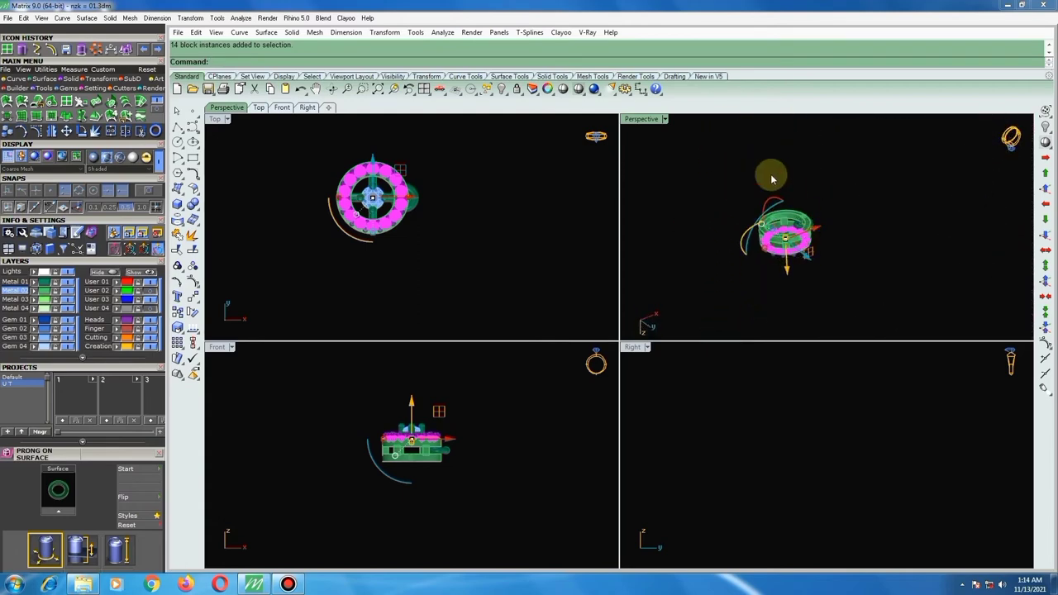
pyautogui.moveTo(770, 175)
pyautogui.mouseDown(button='right')
pyautogui.moveTo(786, 263)
pyautogui.moveTo(708, 160)
pyautogui.mouseUp(button='right')
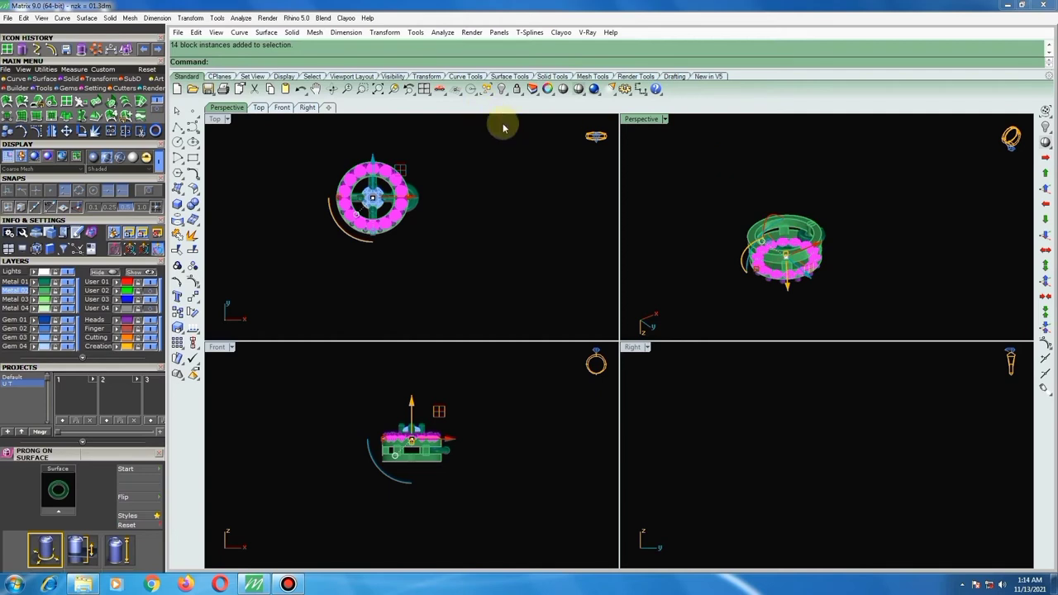
pyautogui.moveTo(752, 215); pyautogui.dragTo(764, 240, button='right')
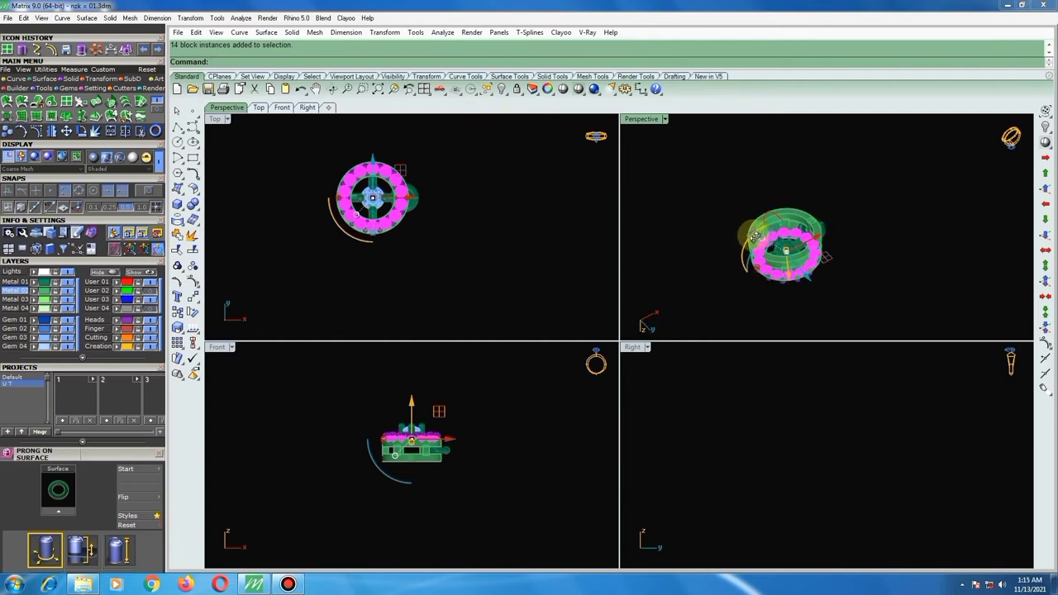
pyautogui.click(380, 88)
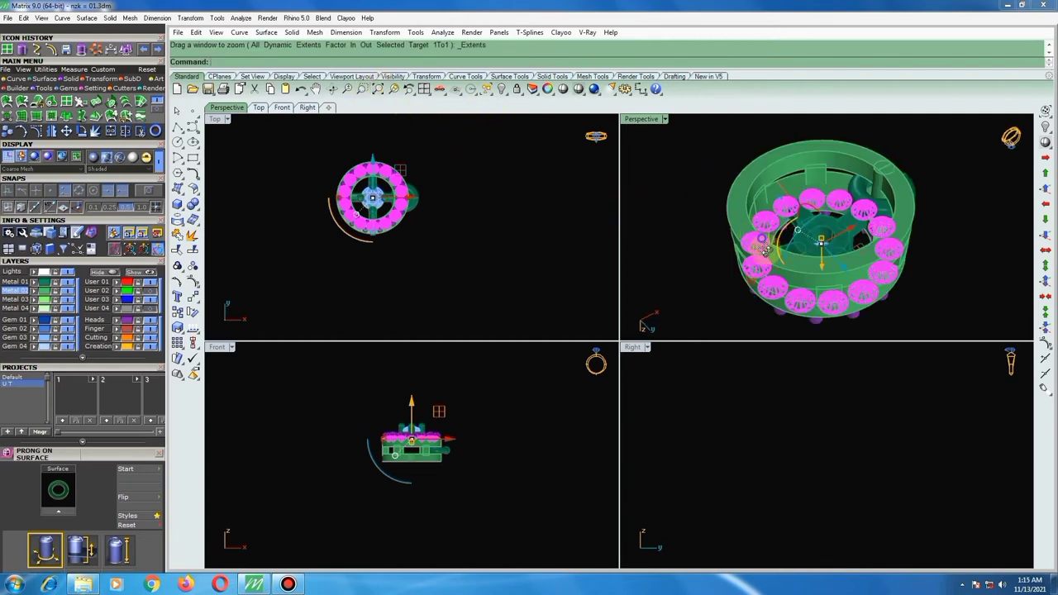
pyautogui.moveTo(754, 231)
pyautogui.mouseDown(button='right')
pyautogui.moveTo(740, 222)
pyautogui.moveTo(725, 236)
pyautogui.mouseUp(button='right')
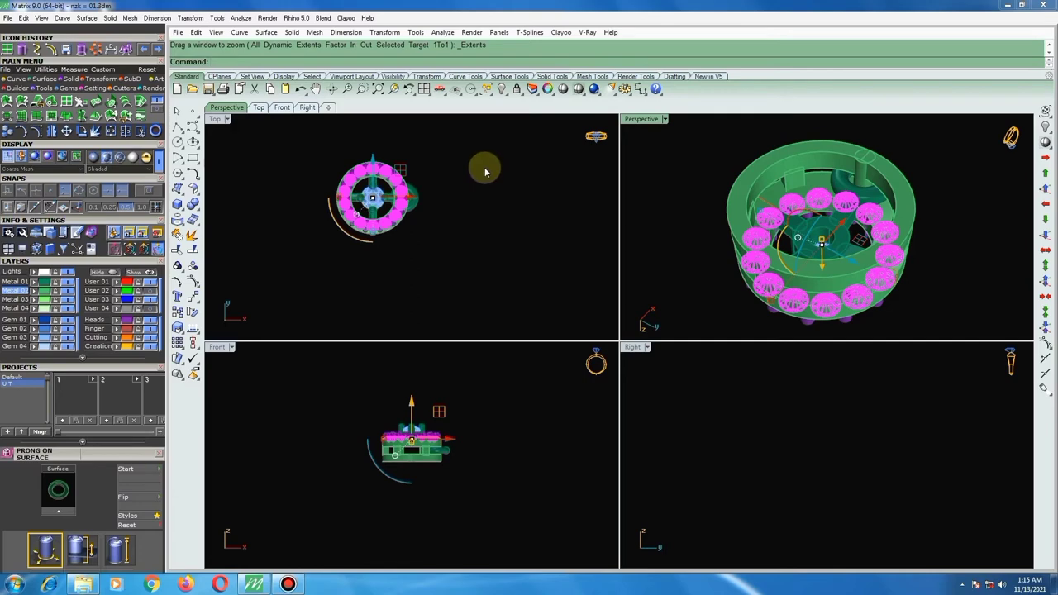
pyautogui.press('F6')
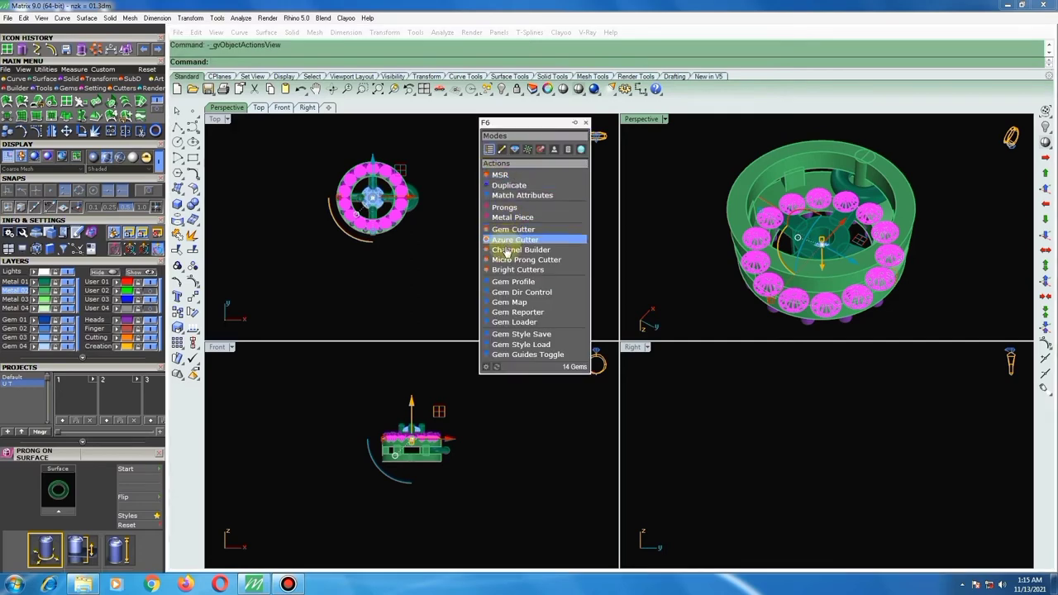
# Select all 14 halo gems, add Gem Cutters beneath them, and undock the Gem Cutter panel.
pyautogui.click(513, 230)
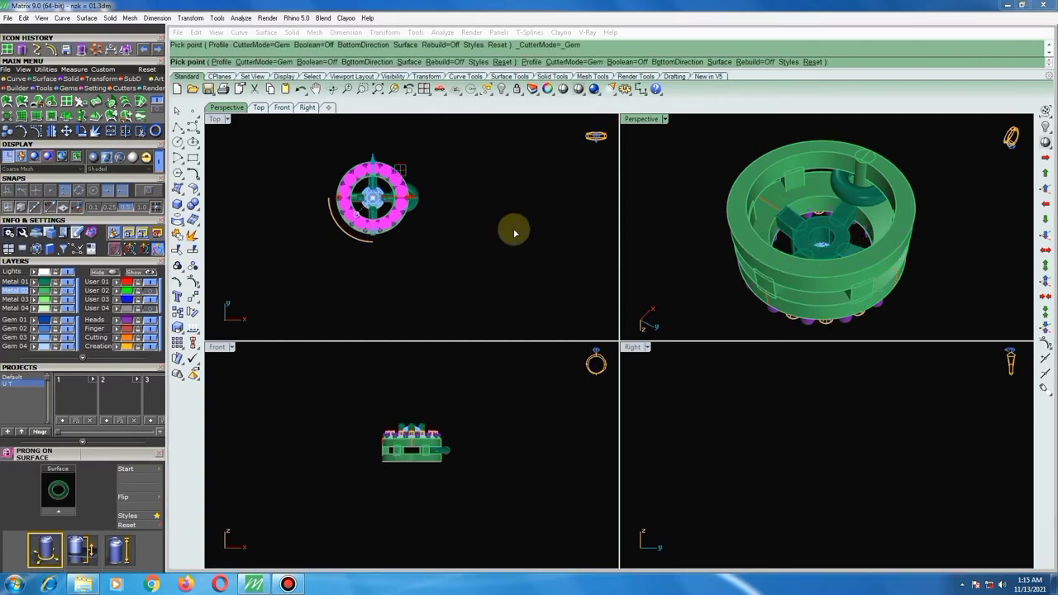
pyautogui.moveTo(794, 180); pyautogui.dragTo(745, 216, button='right')
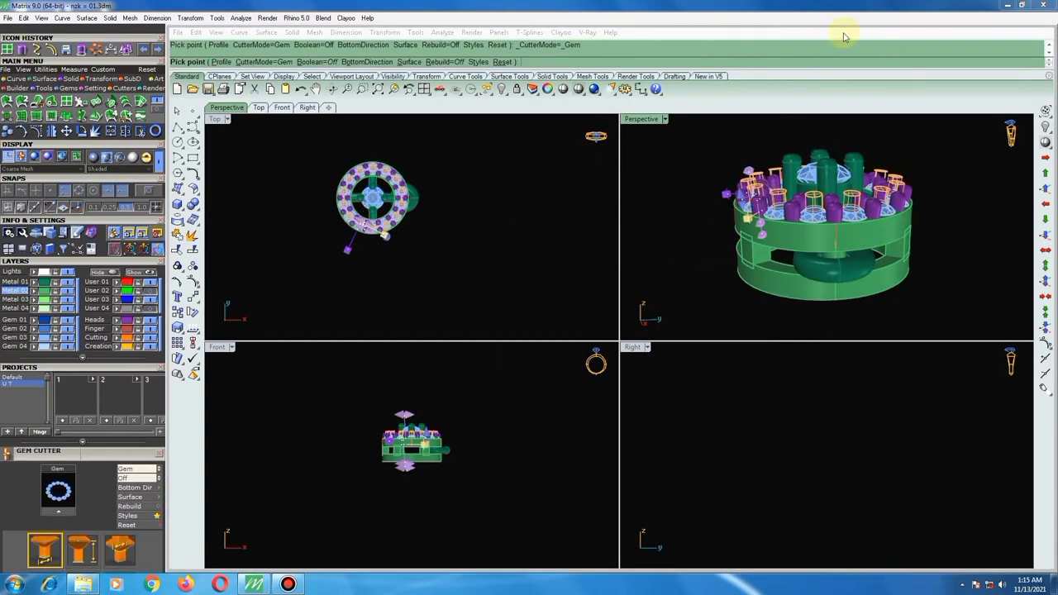
pyautogui.click(569, 277)
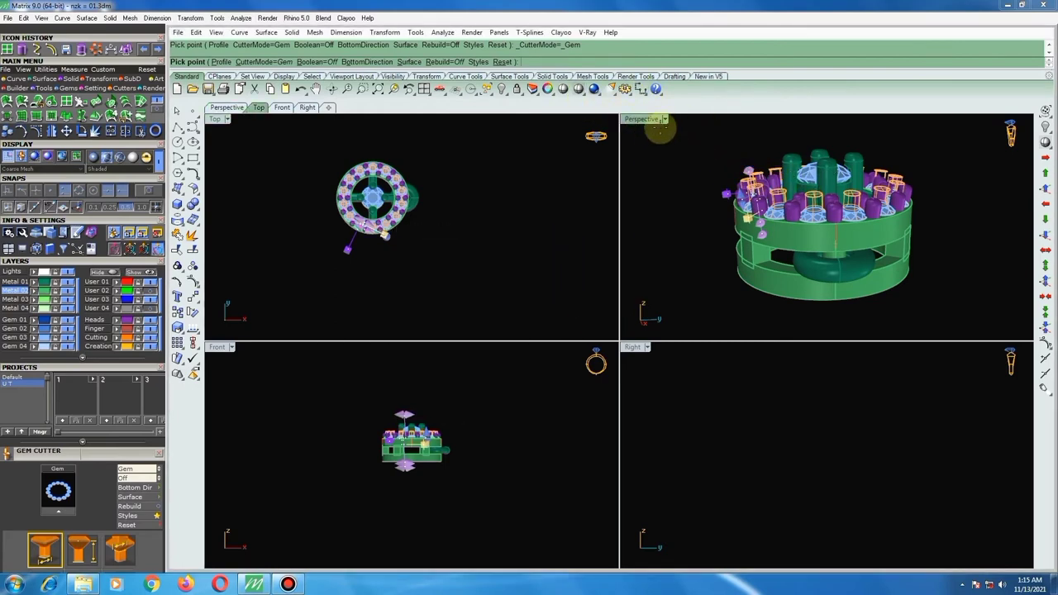
pyautogui.rightClick(581, 90)
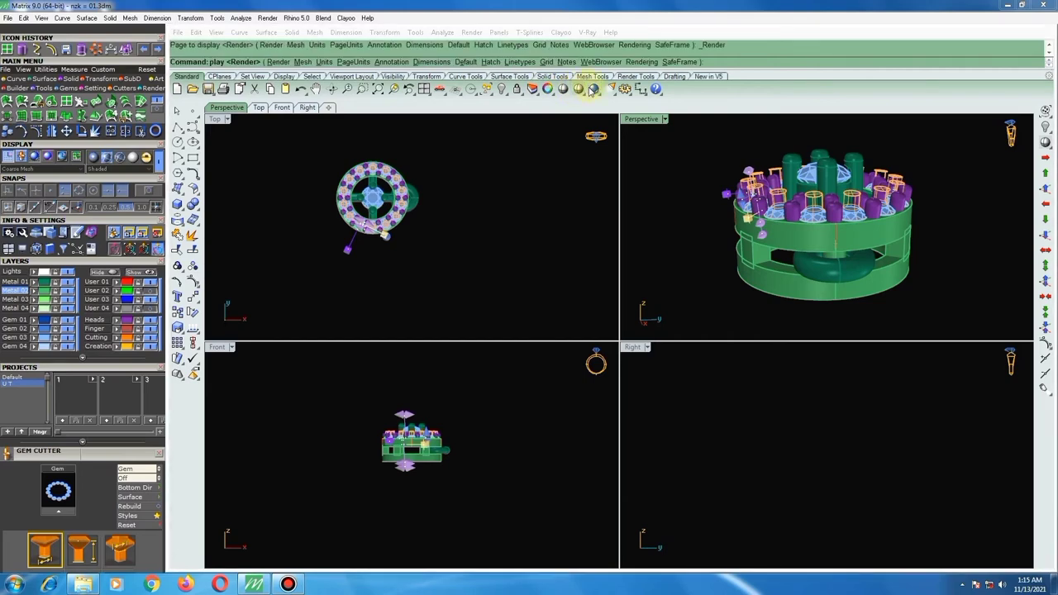
pyautogui.click(454, 78)
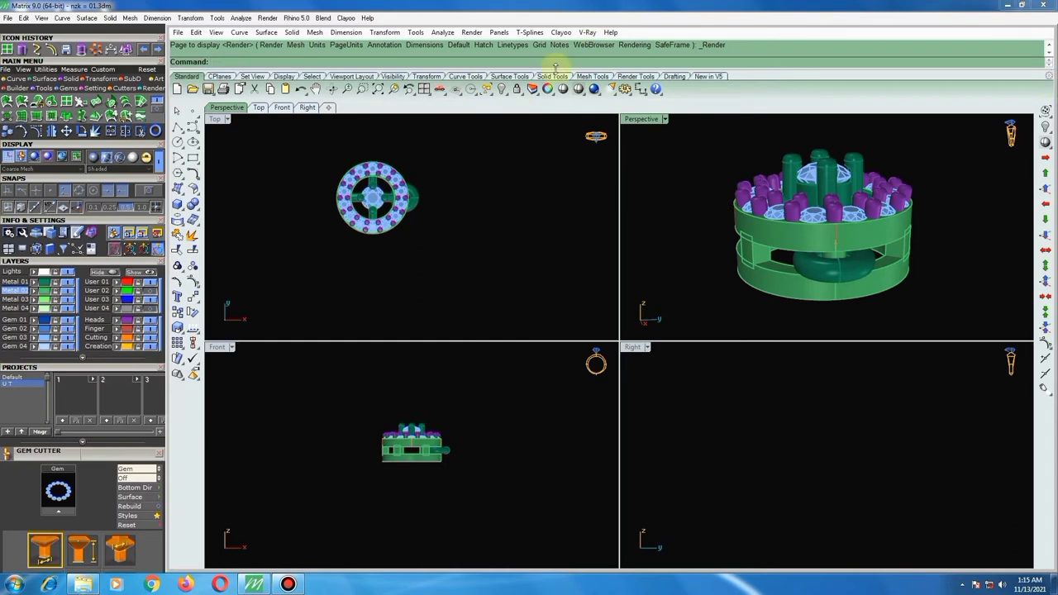
pyautogui.click(403, 193)
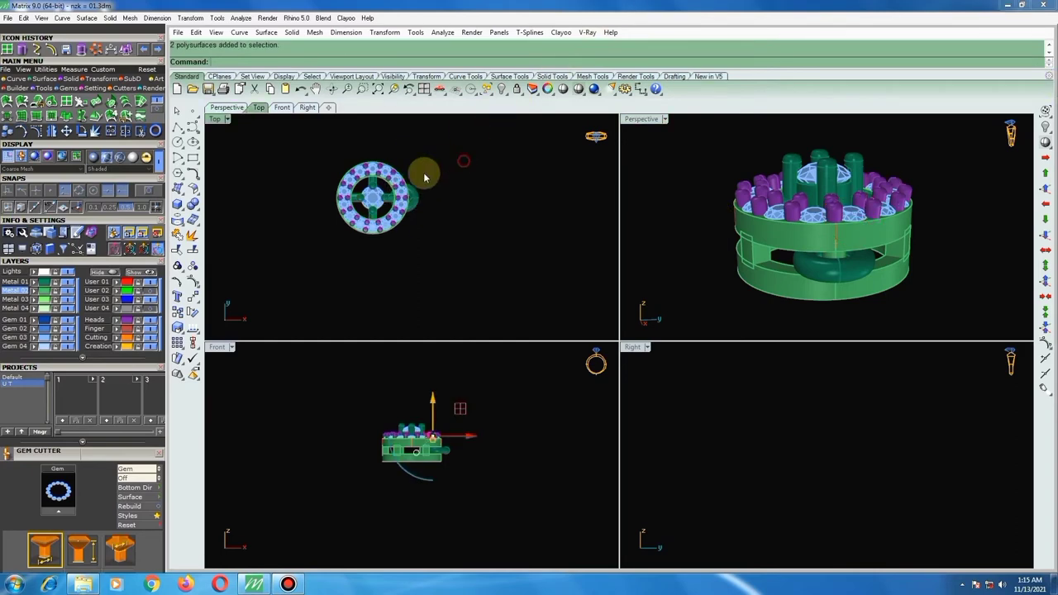
pyautogui.scroll(3, 402, 192)
pyautogui.click(402, 192)
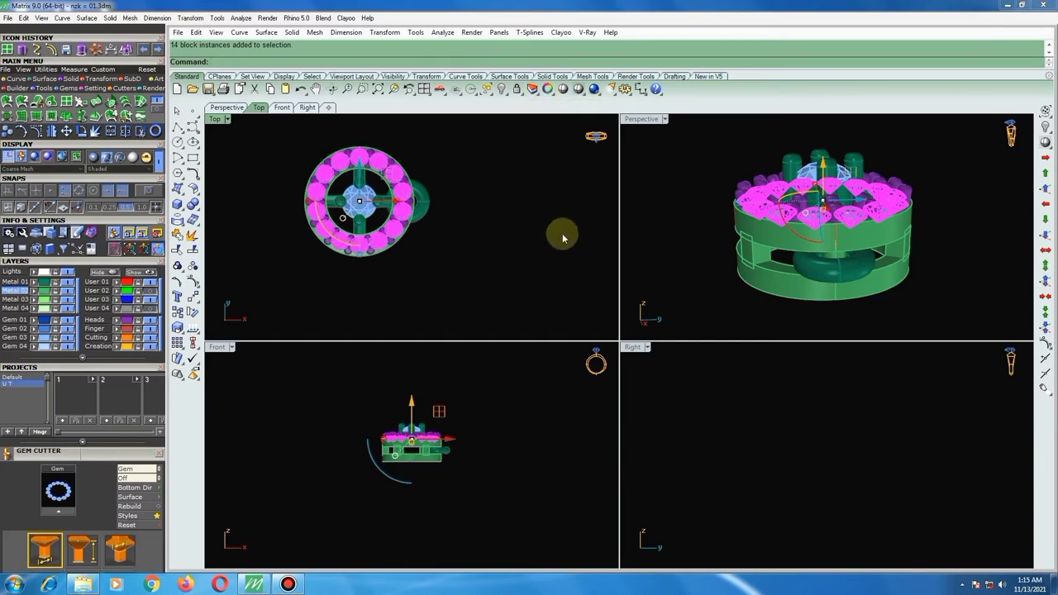
pyautogui.press('F6')
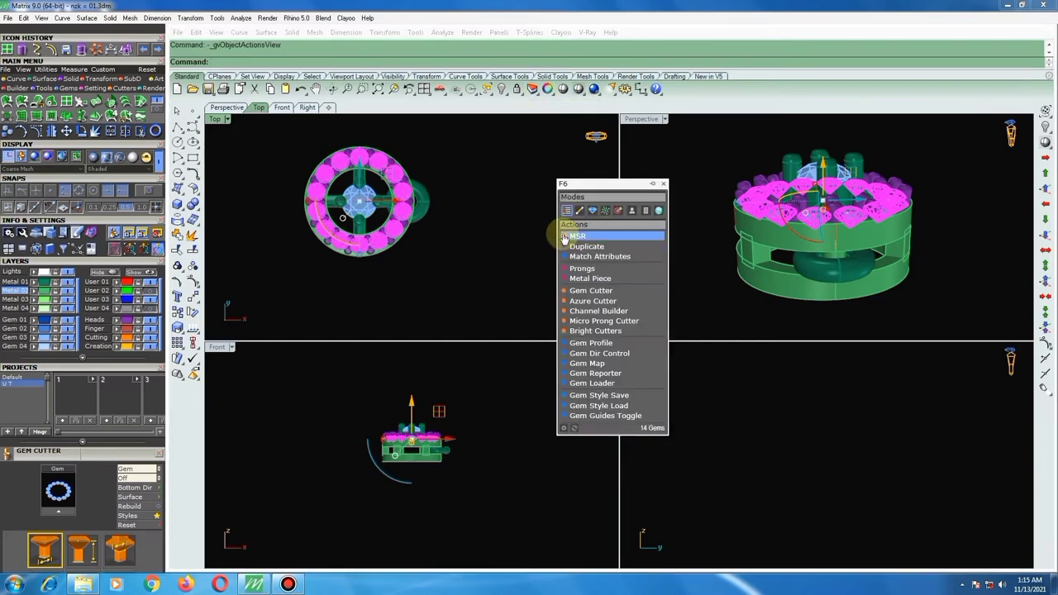
pyautogui.click(591, 301)
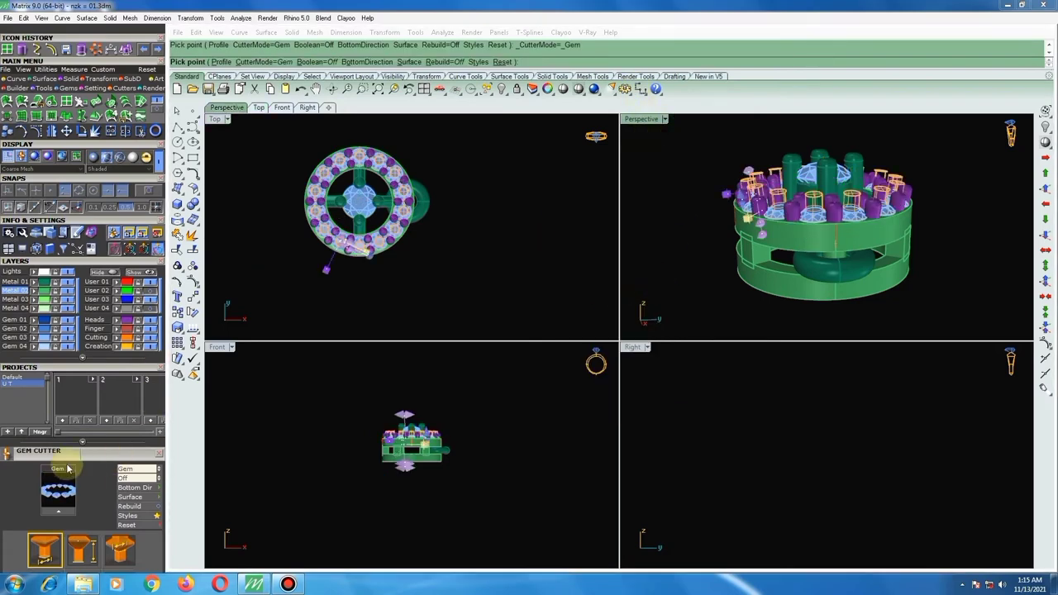
pyautogui.moveTo(107, 450); pyautogui.dragTo(347, 329)
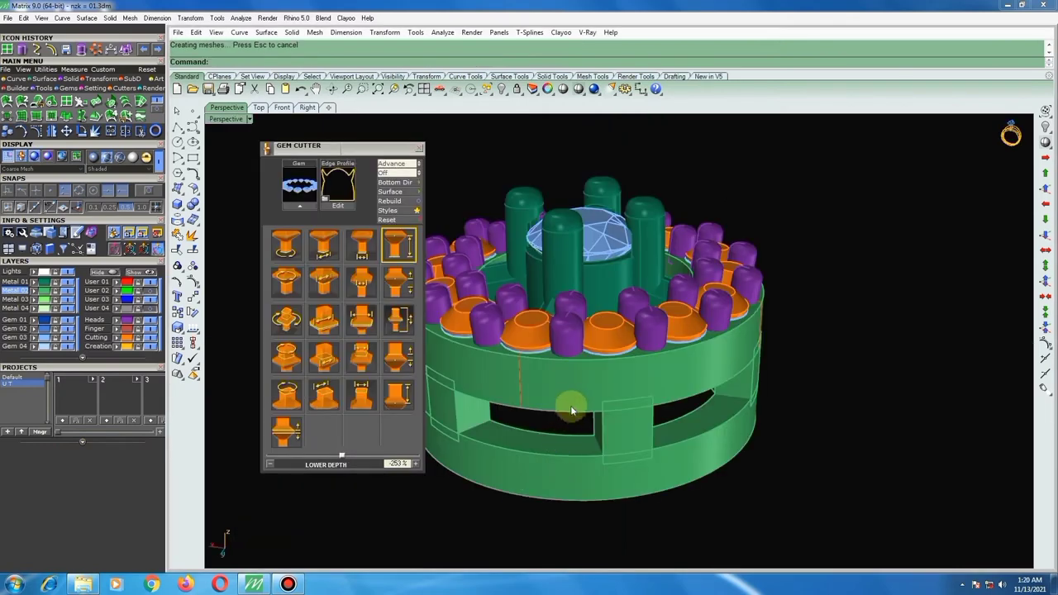
# Select the green gallery ring together with the four cross bars.
pyautogui.click(578, 376)
pyautogui.moveTo(570, 375); pyautogui.dragTo(526, 356, button='right')
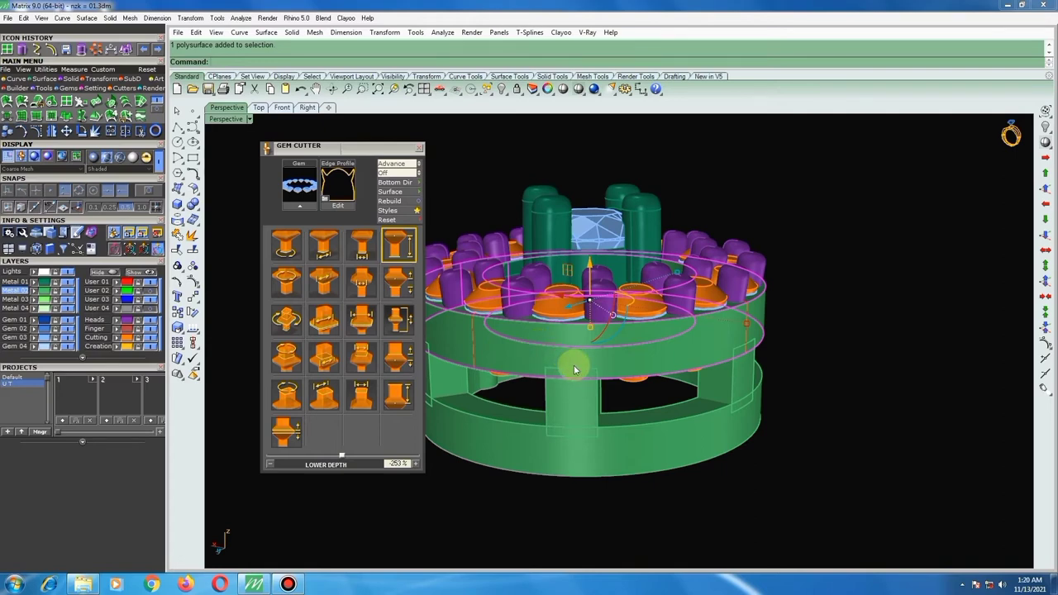
pyautogui.click(880, 275)
pyautogui.click(641, 345)
pyautogui.moveTo(634, 347); pyautogui.dragTo(595, 421, button='right')
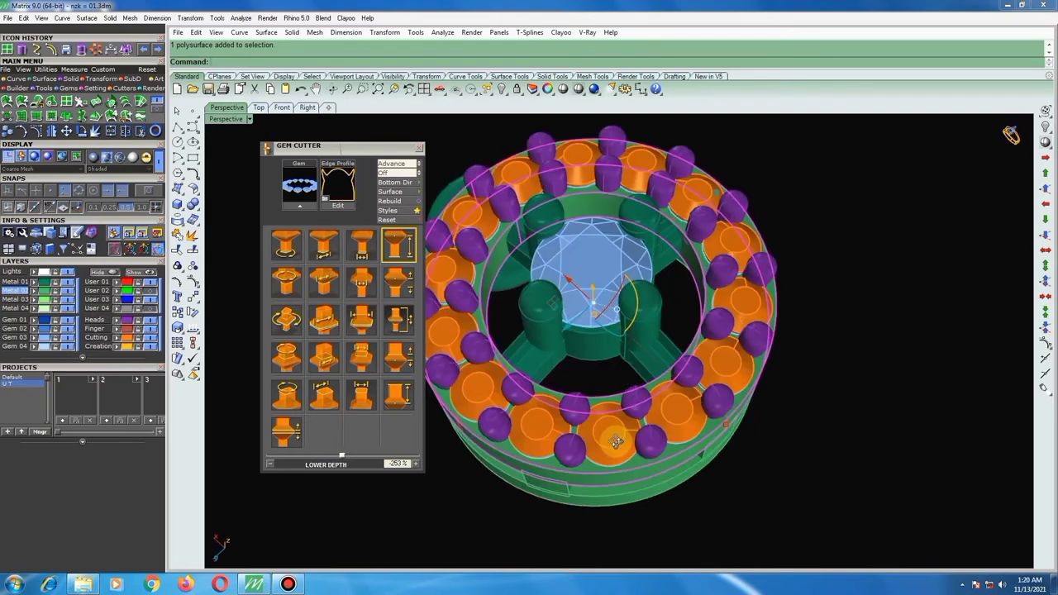
pyautogui.click(543, 366)
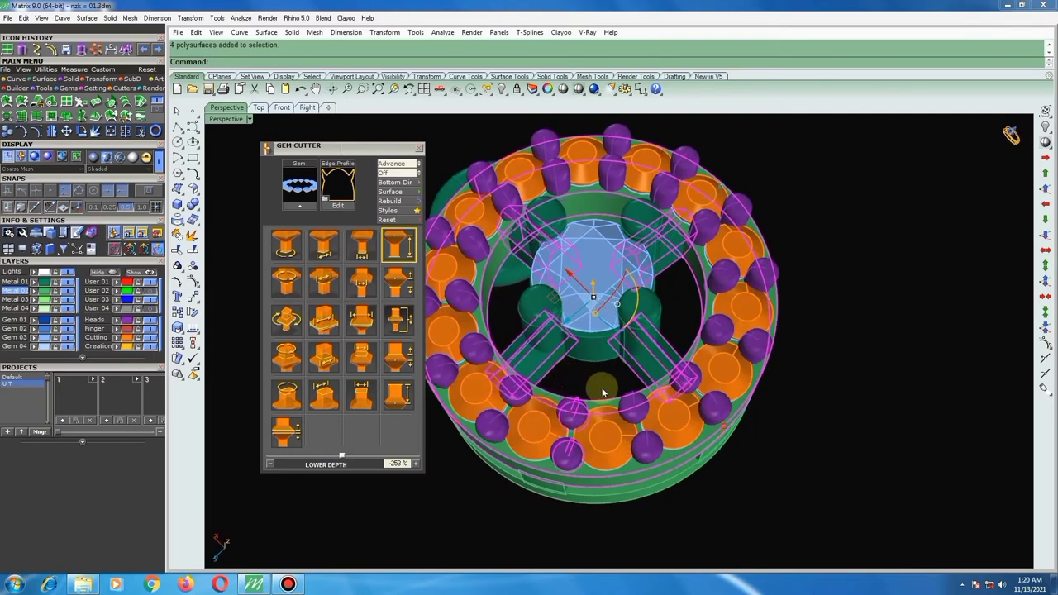
# Close the Gem Cutter settings and start Boolean Difference on the selected metal parts.
pyautogui.click(420, 149)
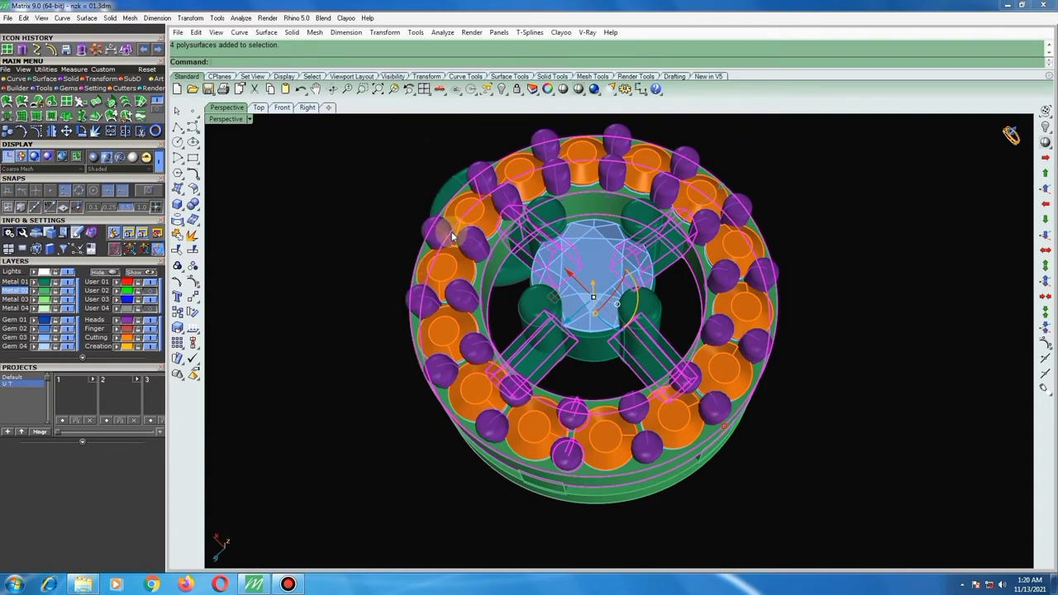
pyautogui.scroll(-2, 562, 308)
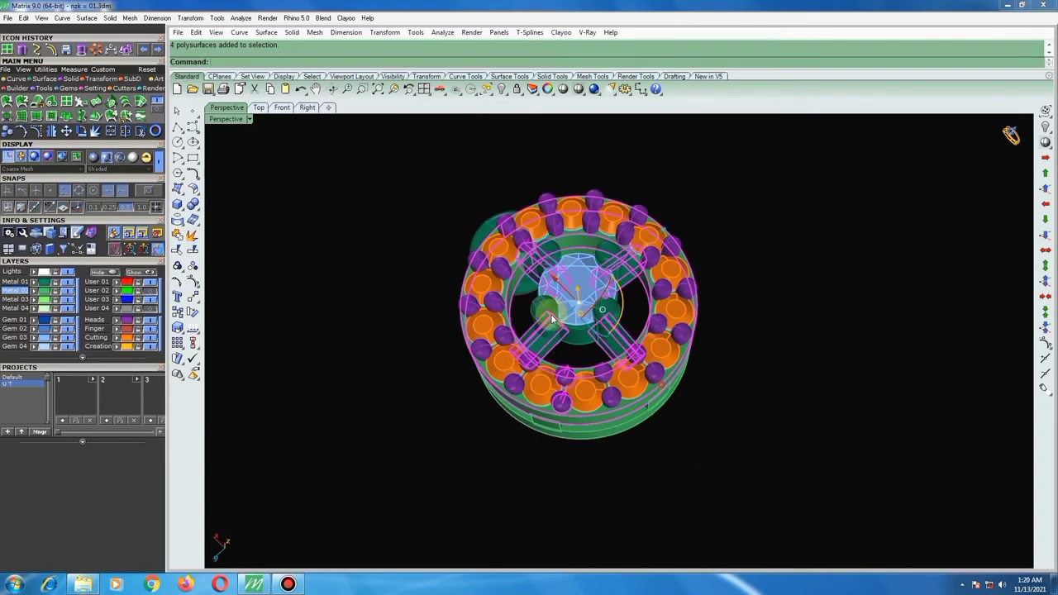
pyautogui.moveTo(579, 368)
pyautogui.mouseDown(button='right')
pyautogui.moveTo(599, 493)
pyautogui.moveTo(578, 361)
pyautogui.mouseUp(button='right')
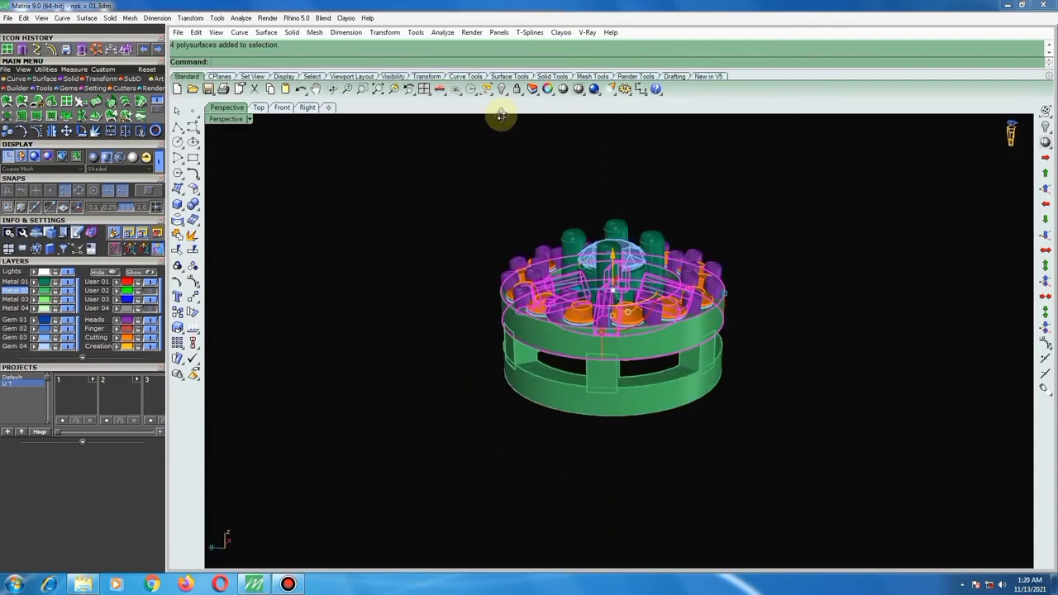
pyautogui.scroll(2, 580, 365)
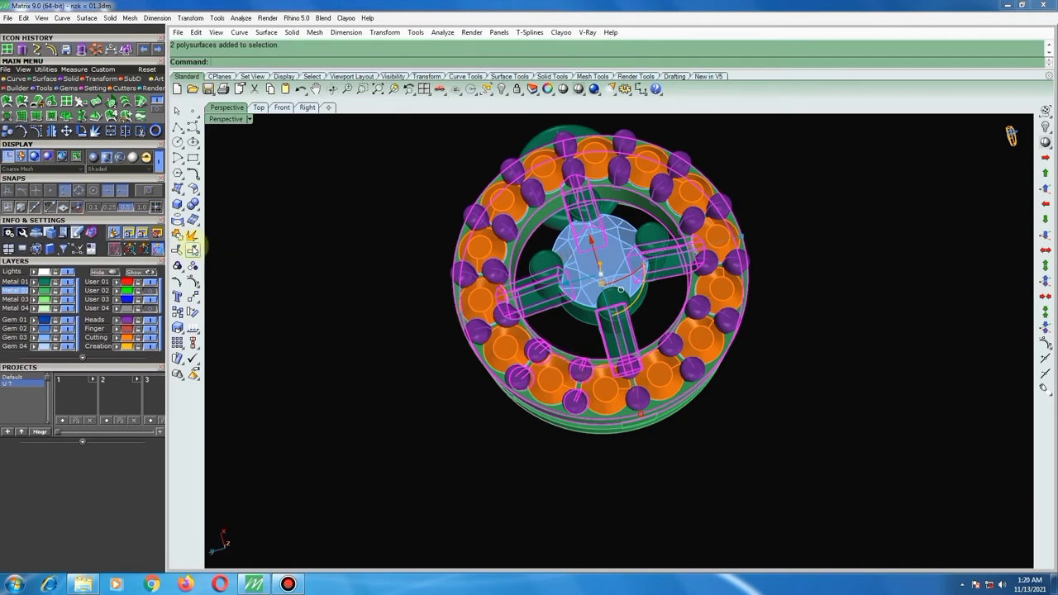
pyautogui.click(193, 207)
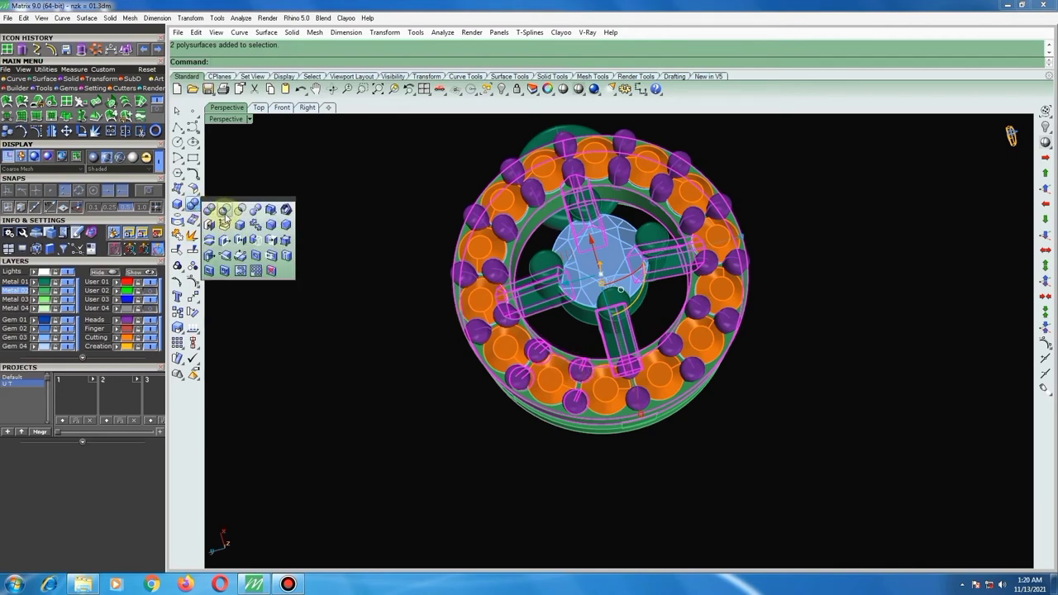
pyautogui.click(224, 211)
pyautogui.scroll(2, 558, 349)
# Finish the Boolean Difference with the gem cutters and remove the four cross bars from the selection.
pyautogui.scroll(2, 551, 352)
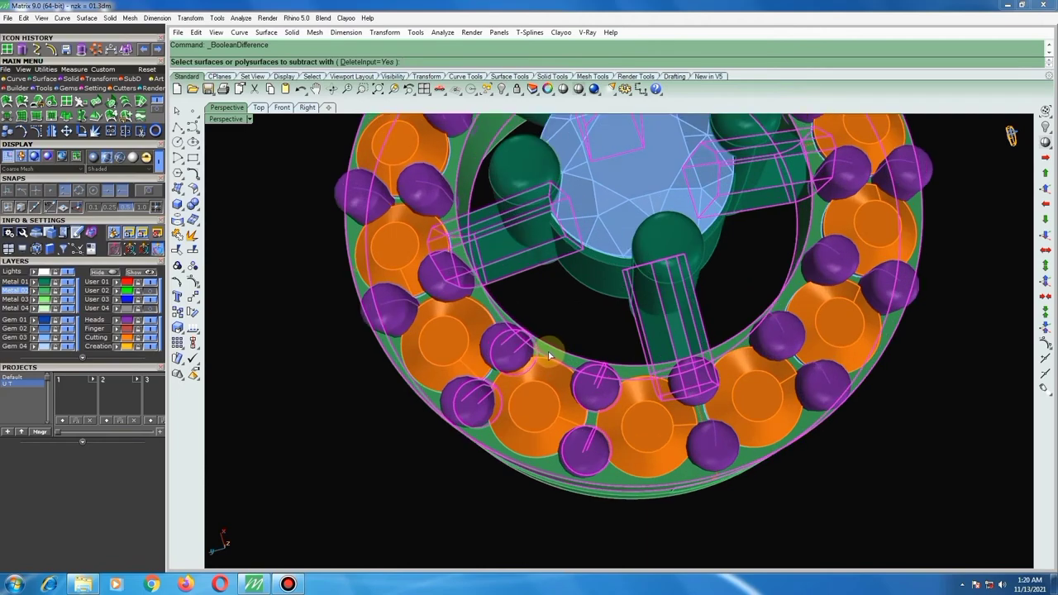
pyautogui.scroll(-3, 536, 339)
pyautogui.moveTo(567, 359)
pyautogui.mouseDown(button='right')
pyautogui.moveTo(562, 281)
pyautogui.moveTo(538, 367)
pyautogui.mouseUp(button='right')
pyautogui.rightClick(562, 287)
pyautogui.keyDown('ctrl'); pyautogui.click(539, 367); pyautogui.keyUp('ctrl')
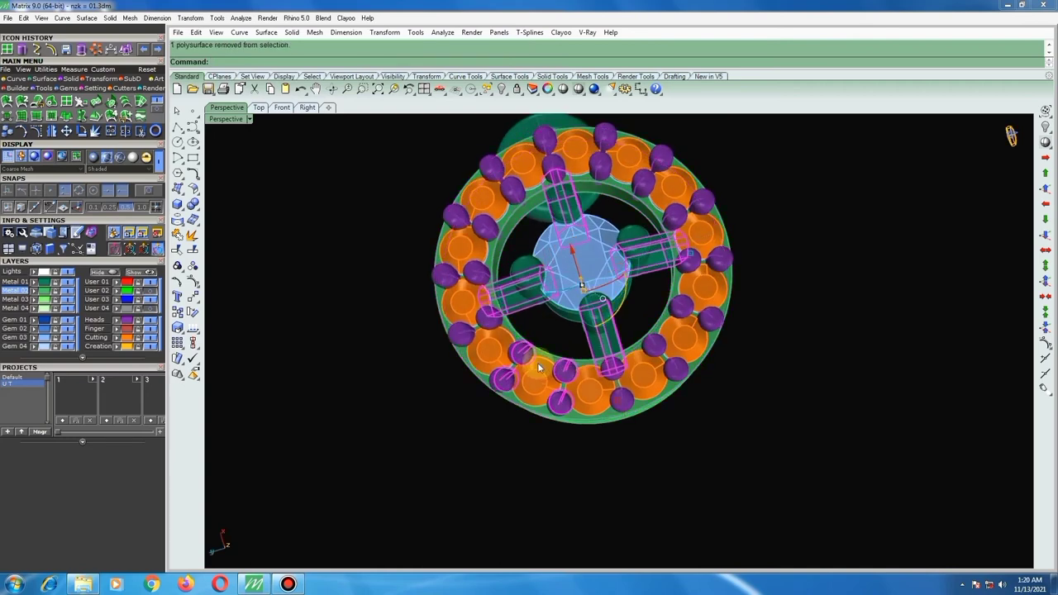
pyautogui.keyDown('ctrl'); pyautogui.moveTo(523, 344); pyautogui.dragTo(460, 401); pyautogui.keyUp('ctrl')
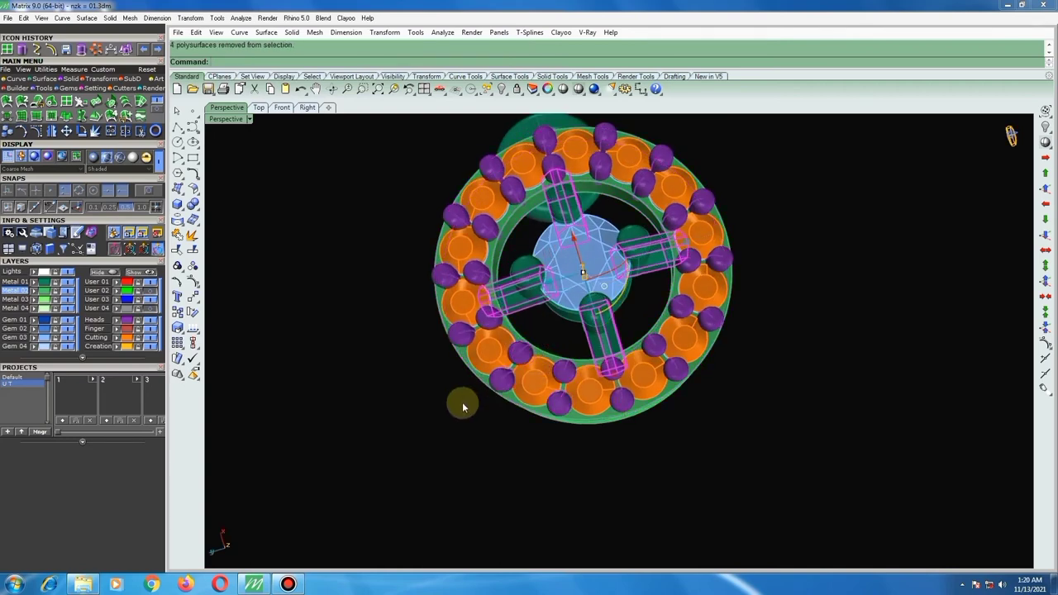
pyautogui.moveTo(477, 346); pyautogui.dragTo(523, 281, button='right')
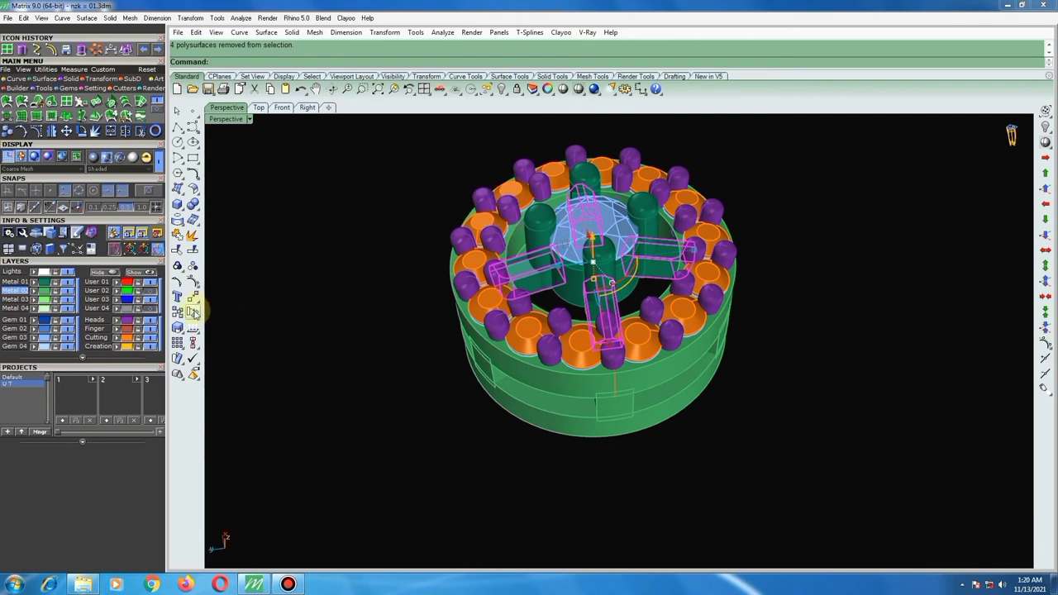
pyautogui.click(192, 298)
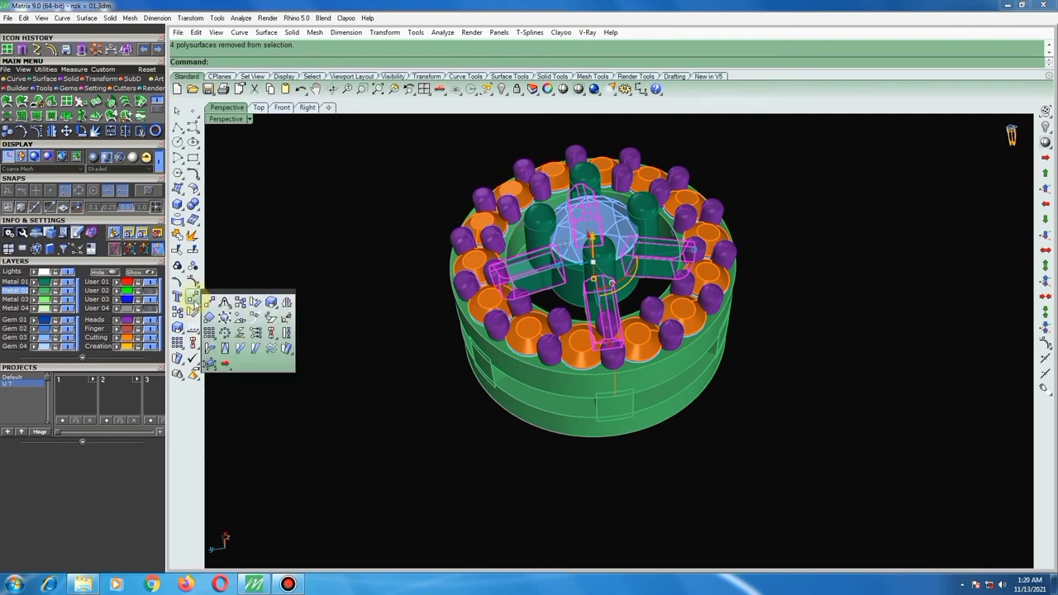
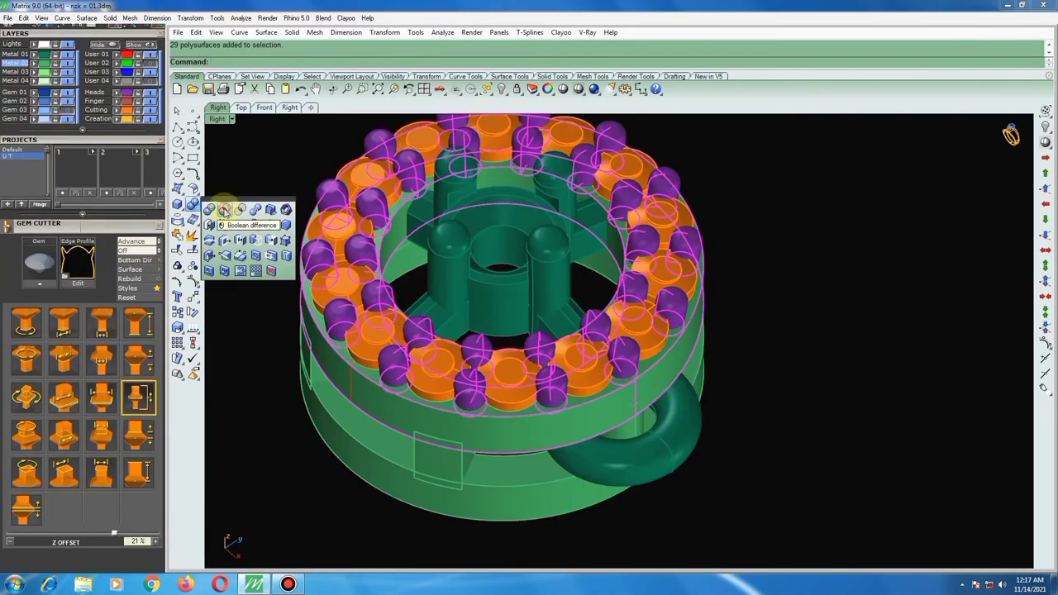
# Boolean-subtract the orange gem cutters from the green halo link, then orbit to inspect the stone seats.
pyautogui.click(223, 211)
pyautogui.click(517, 368)
pyautogui.press('Return')
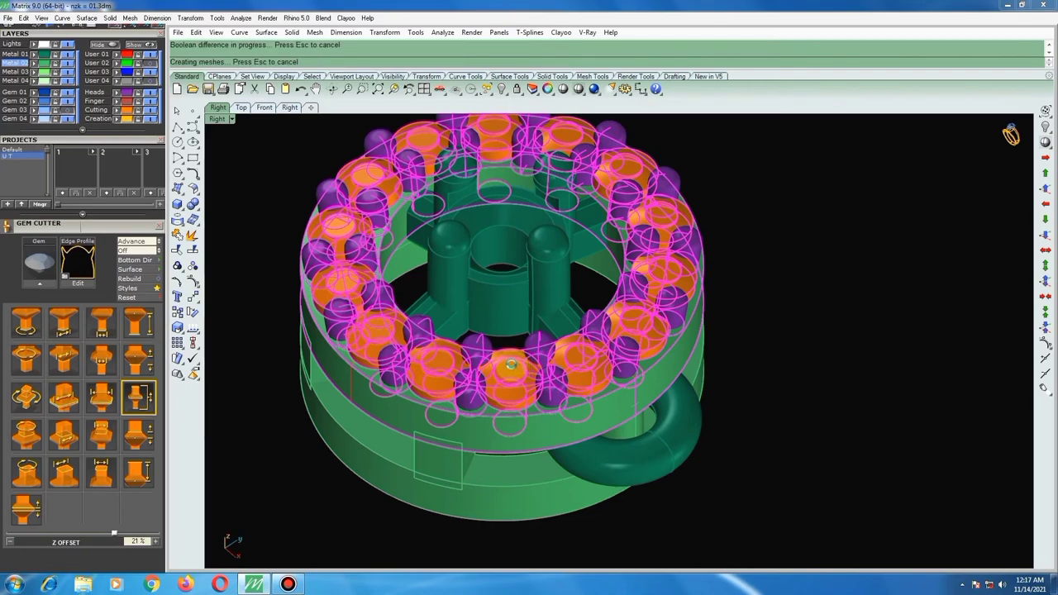
pyautogui.moveTo(511, 364)
pyautogui.mouseDown(button='right')
pyautogui.moveTo(553, 369)
pyautogui.moveTo(558, 294)
pyautogui.mouseUp(button='right')
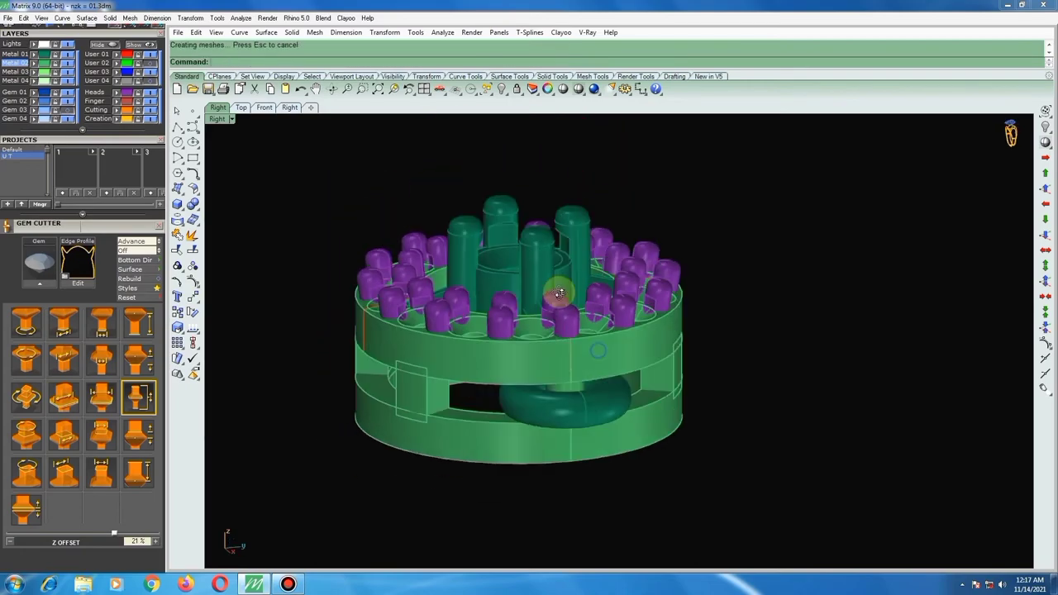
pyautogui.scroll(3, 537, 304)
pyautogui.scroll(3, 533, 313)
pyautogui.scroll(3, 496, 311)
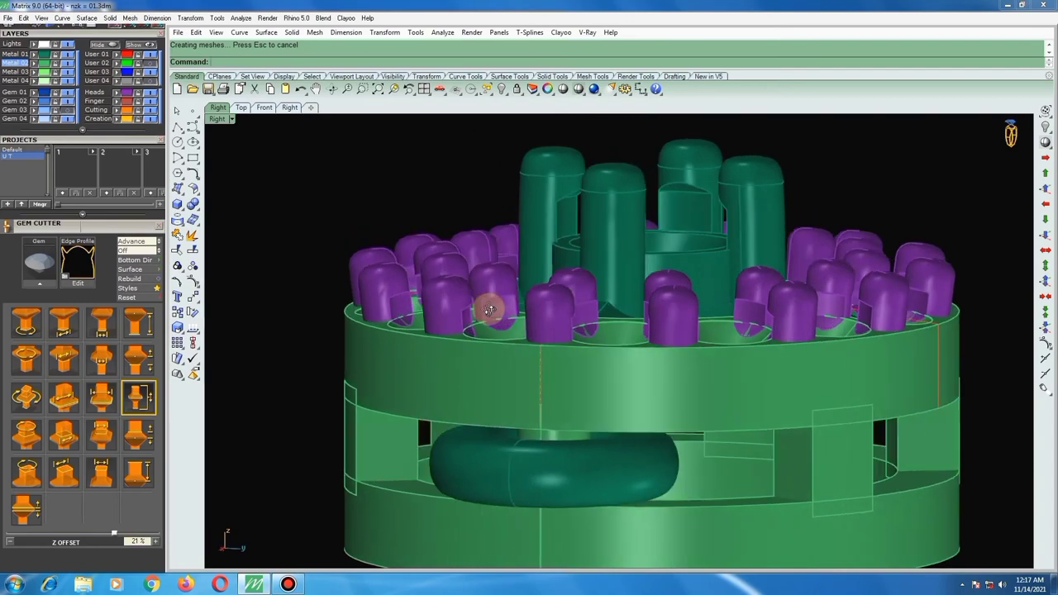
pyautogui.moveTo(490, 310)
pyautogui.mouseDown(button='right')
pyautogui.moveTo(449, 300)
pyautogui.moveTo(586, 330)
pyautogui.moveTo(618, 383)
pyautogui.mouseUp(button='right')
pyautogui.scroll(-3, 603, 335)
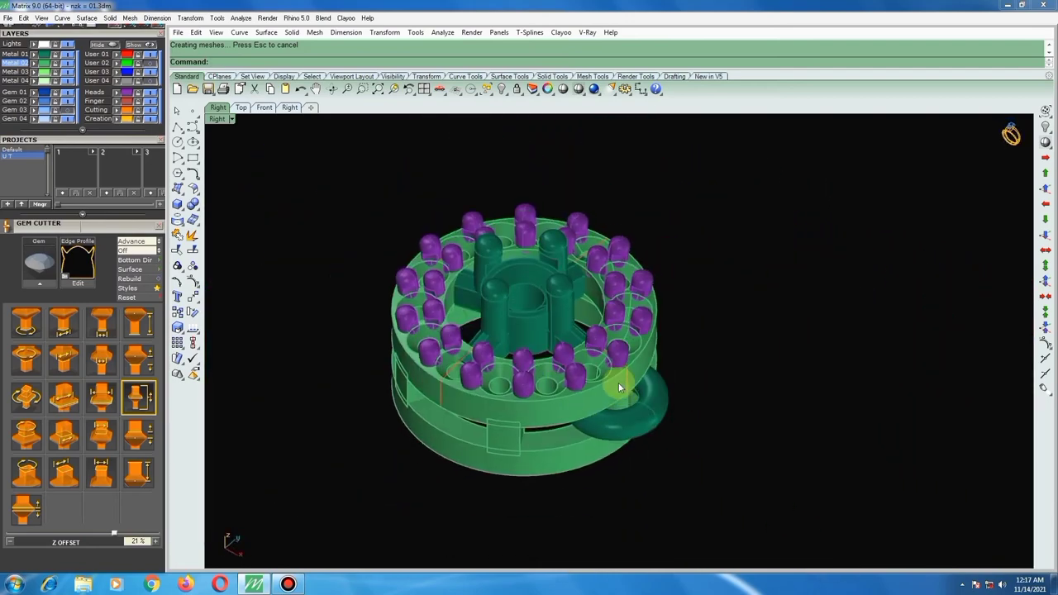
pyautogui.write('t')
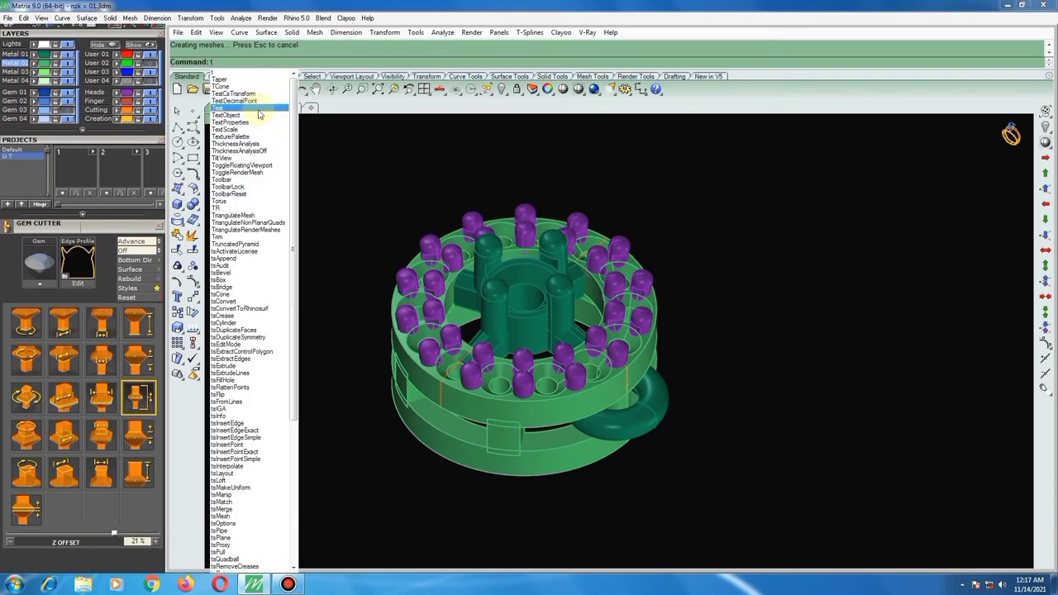
pyautogui.press('Escape')
# Switch to the Top view and turn on the Gem layer so the faceted stones sit in the seats.
pyautogui.click(240, 108)
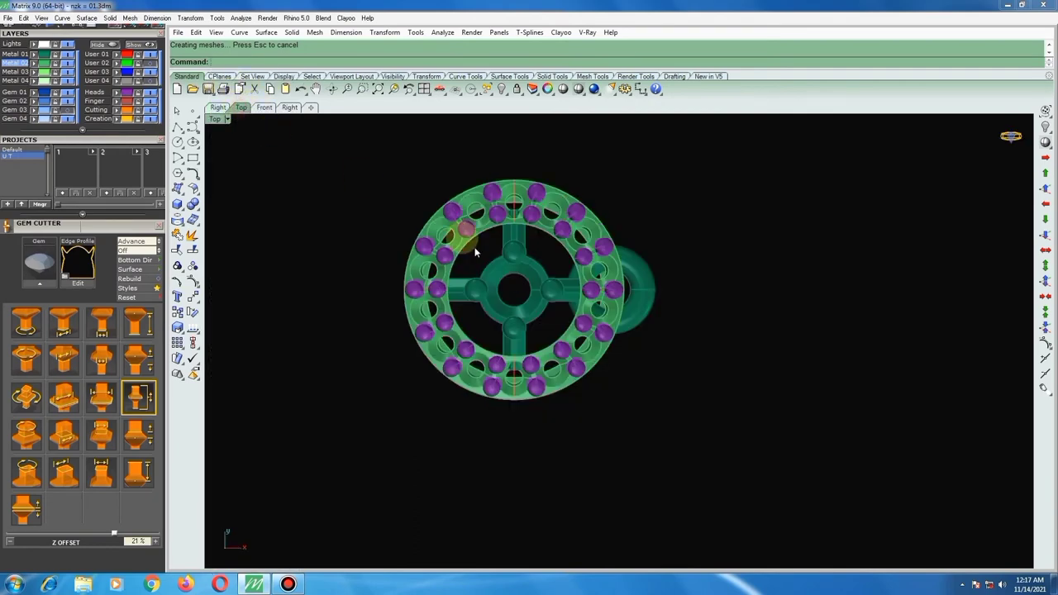
pyautogui.scroll(-2, 534, 297)
pyautogui.scroll(3, 560, 237)
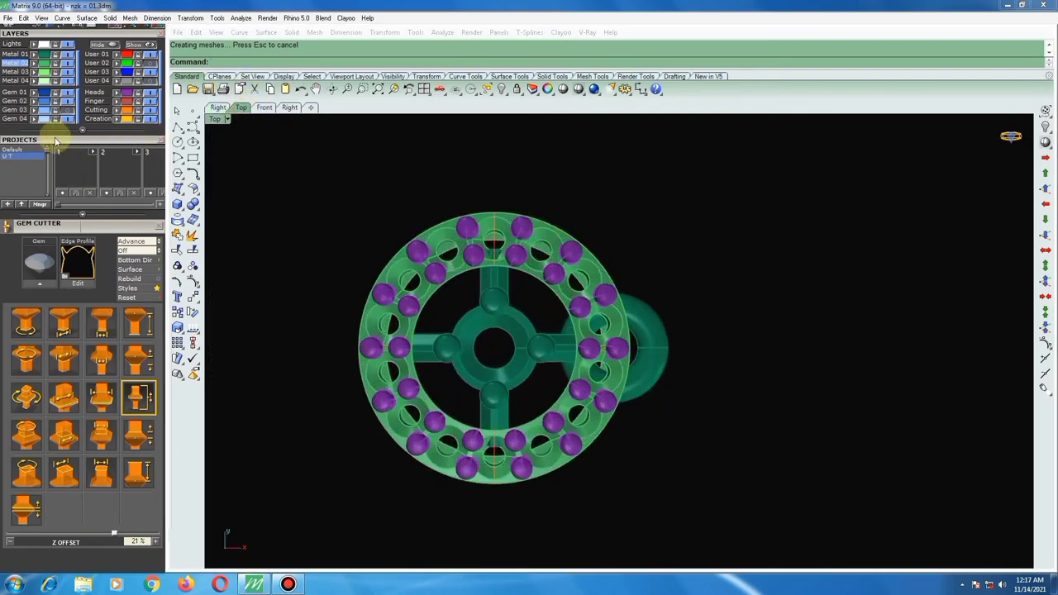
pyautogui.click(64, 101)
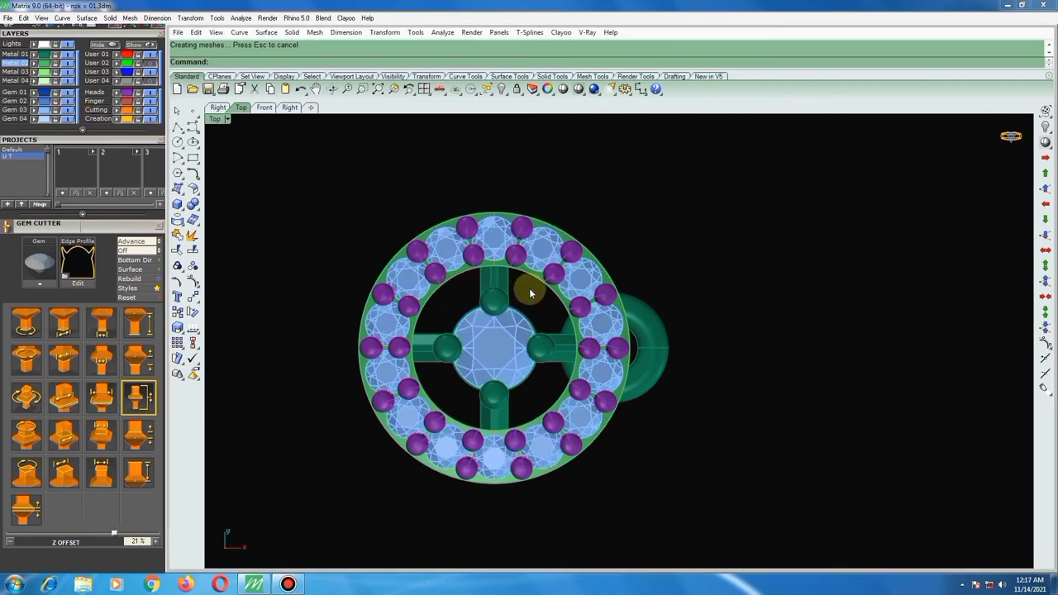
pyautogui.scroll(-3, 493, 261)
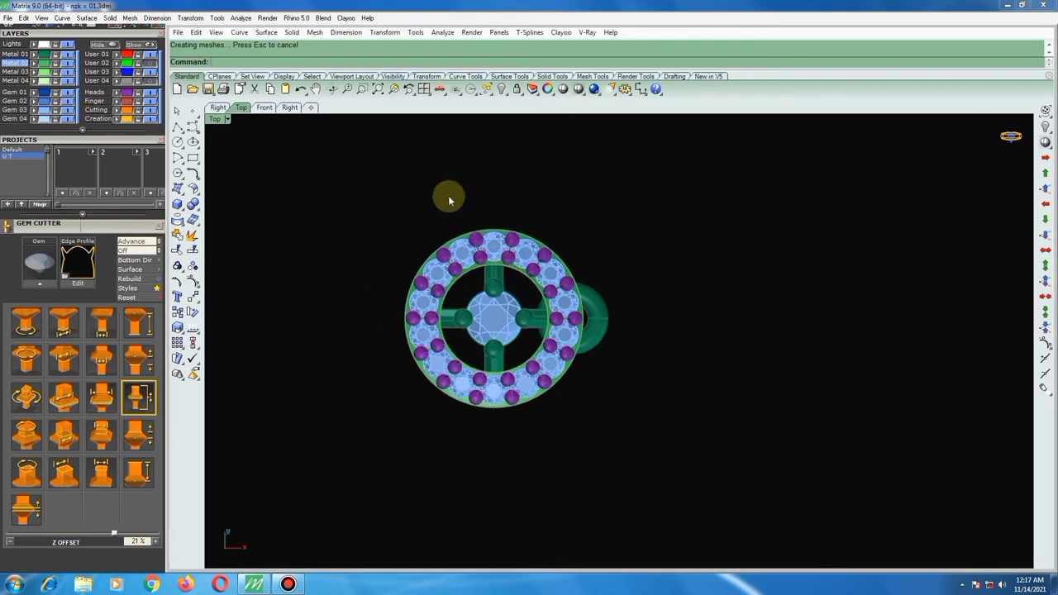
pyautogui.moveTo(447, 195); pyautogui.dragTo(496, 215, button='right')
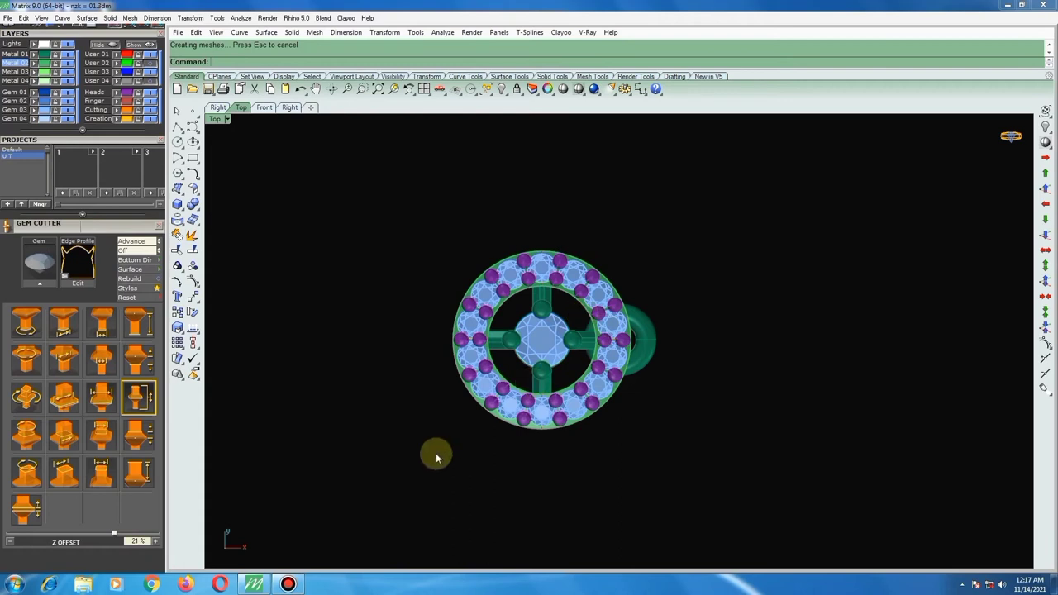
pyautogui.moveTo(390, 467); pyautogui.dragTo(644, 194)
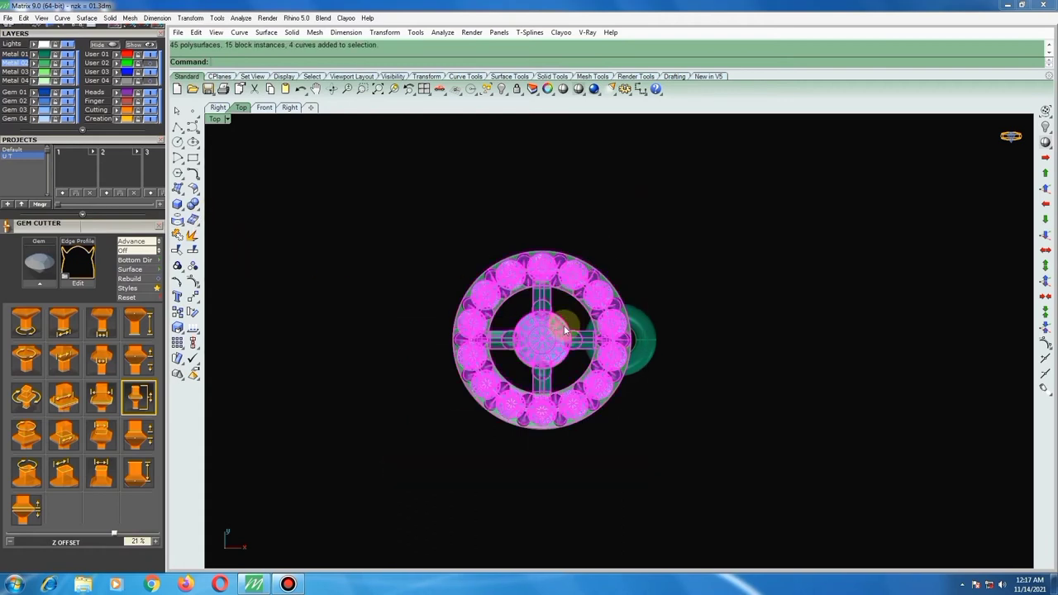
pyautogui.click(649, 231)
pyautogui.scroll(1, 578, 256)
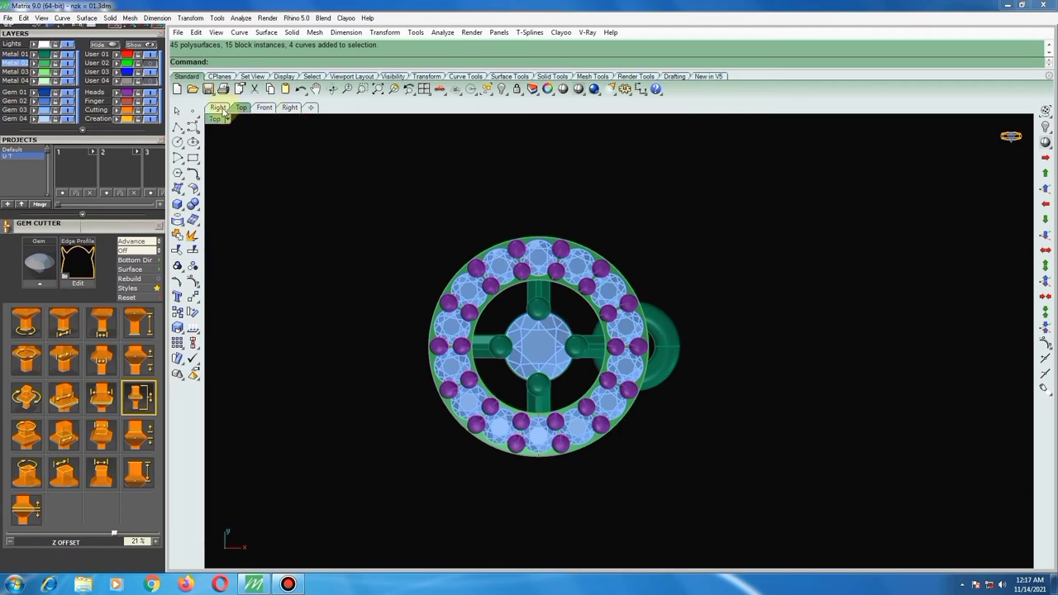
# Show the four-viewport layout zoomed on the halo link, then close the Gem Cutter panel.
pyautogui.click(424, 89)
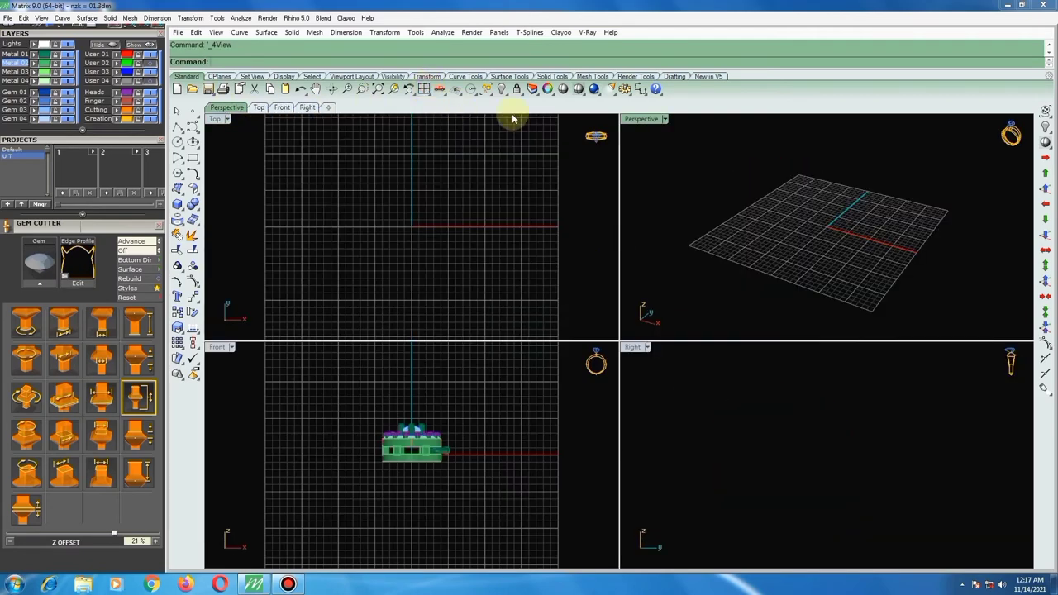
pyautogui.scroll(-2, 423, 217)
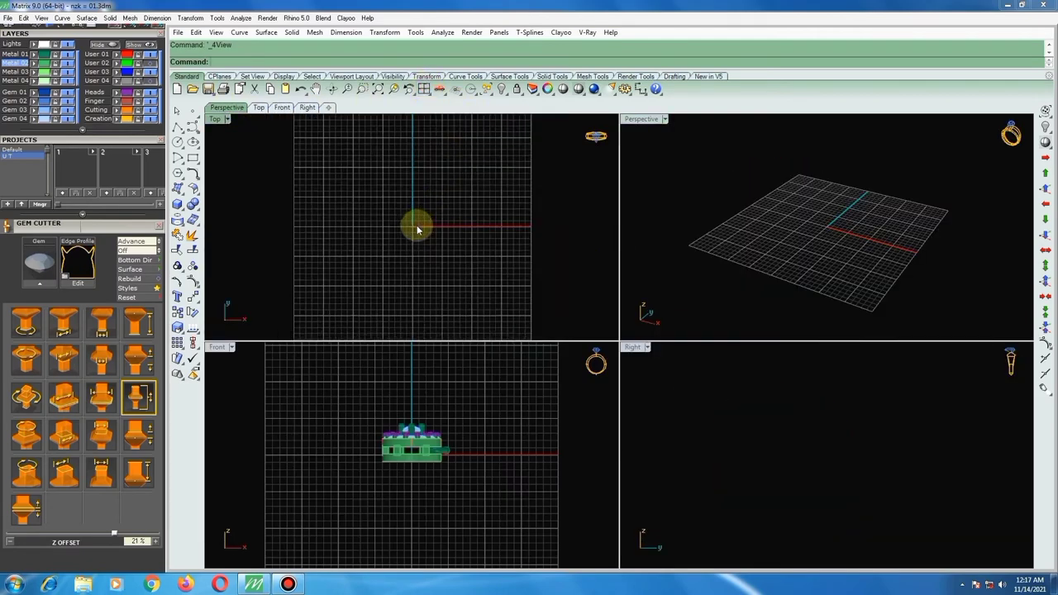
pyautogui.scroll(-2, 415, 221)
pyautogui.scroll(-1, 421, 216)
pyautogui.scroll(-2, 428, 239)
pyautogui.scroll(2, 413, 285)
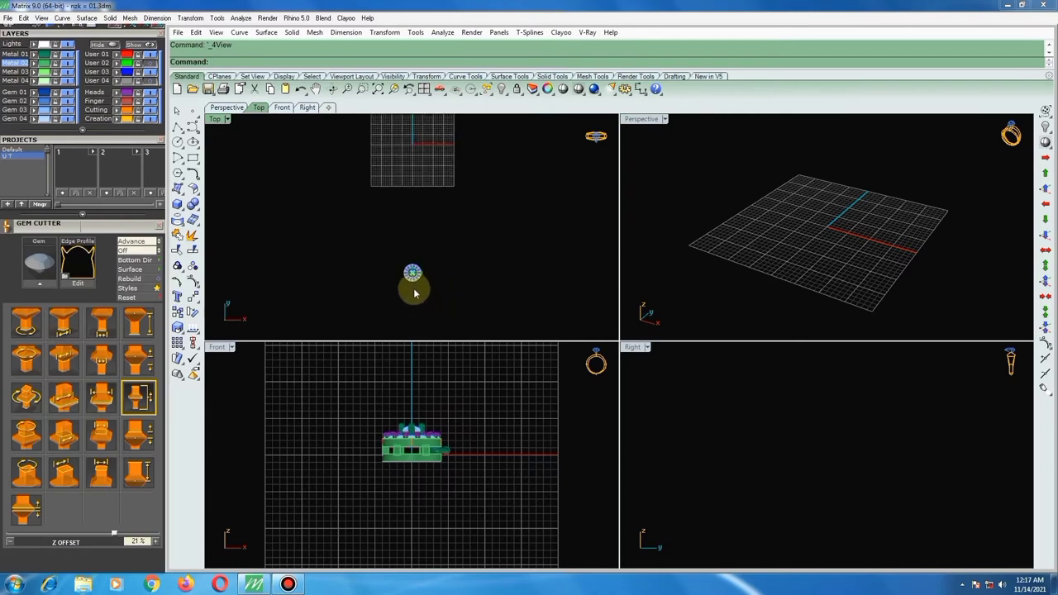
pyautogui.scroll(2, 421, 284)
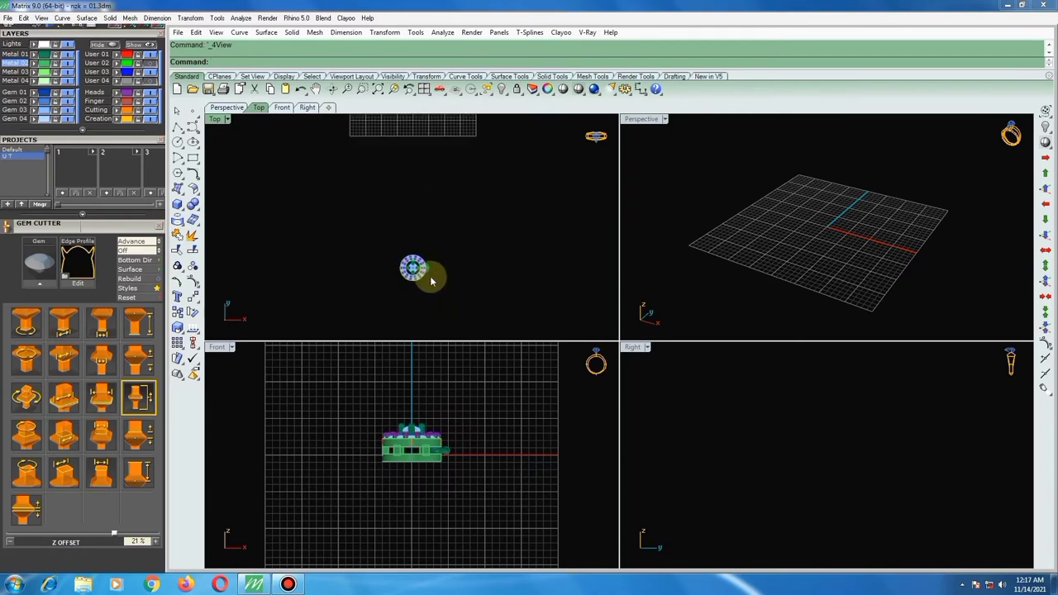
pyautogui.click(737, 224)
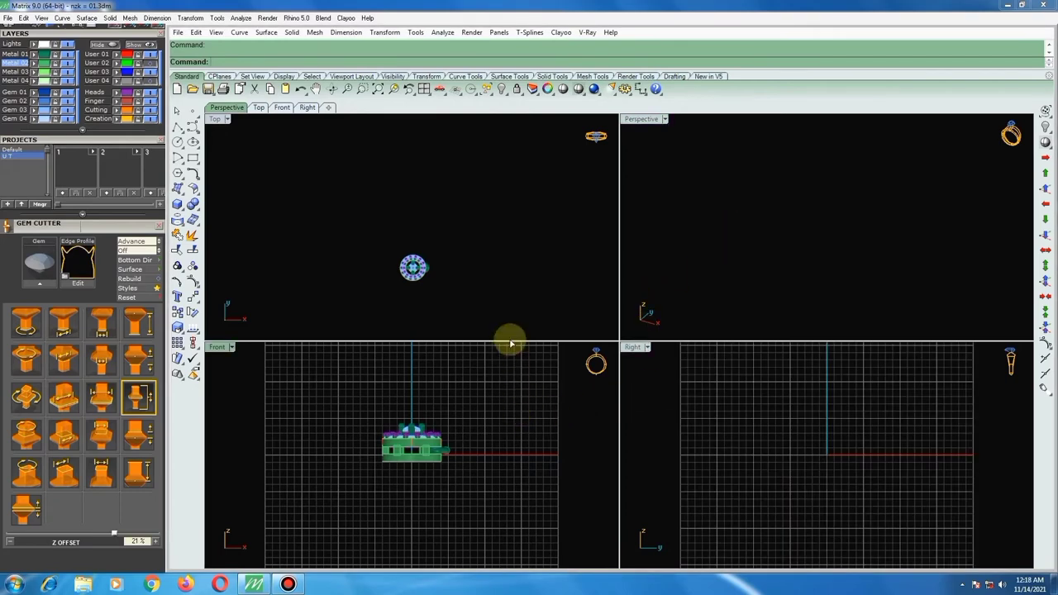
pyautogui.click(808, 423)
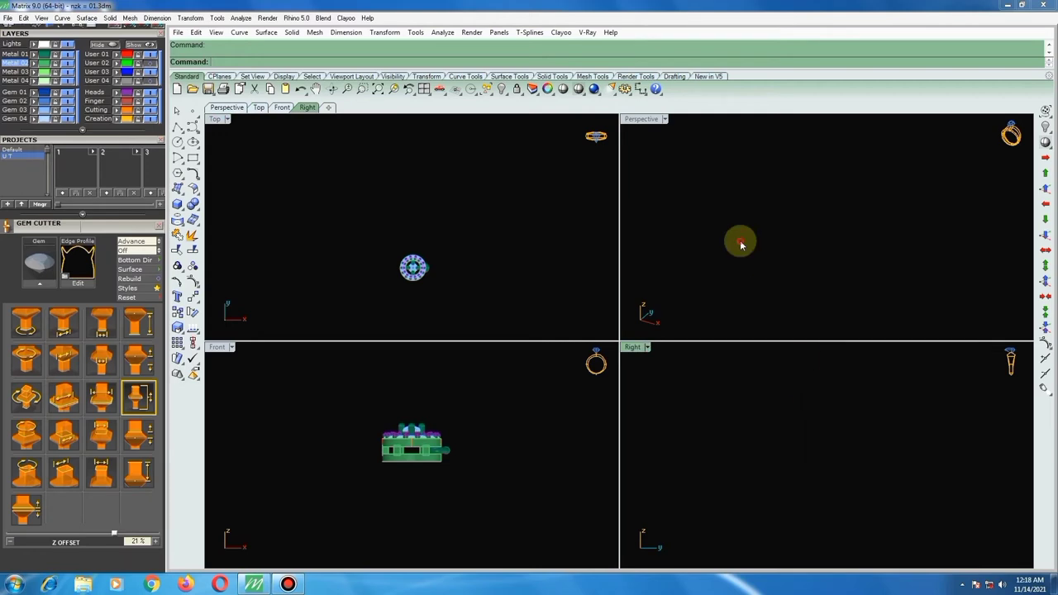
pyautogui.scroll(3, 423, 281)
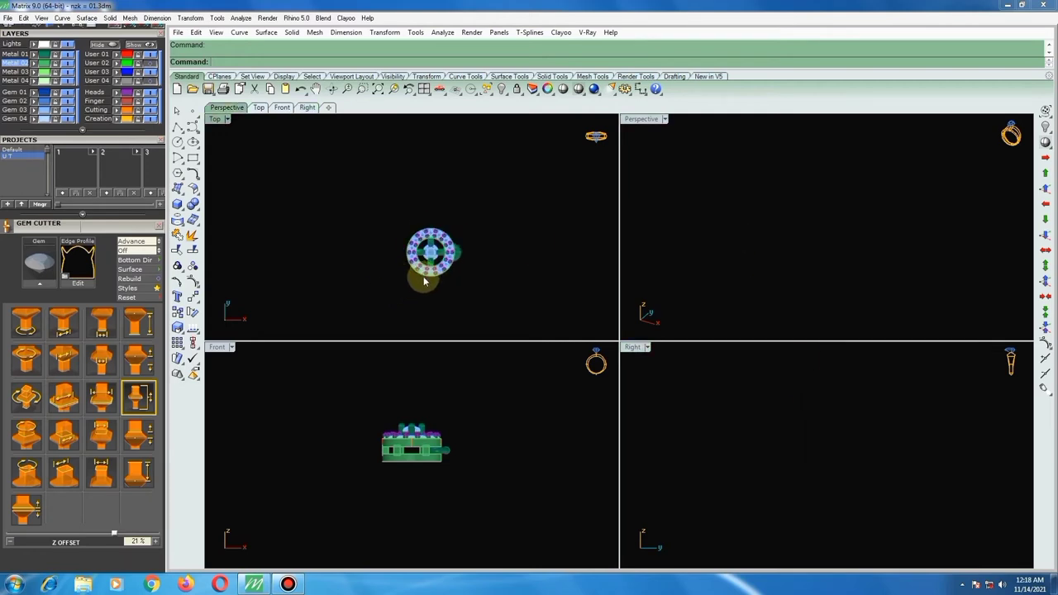
pyautogui.click(159, 223)
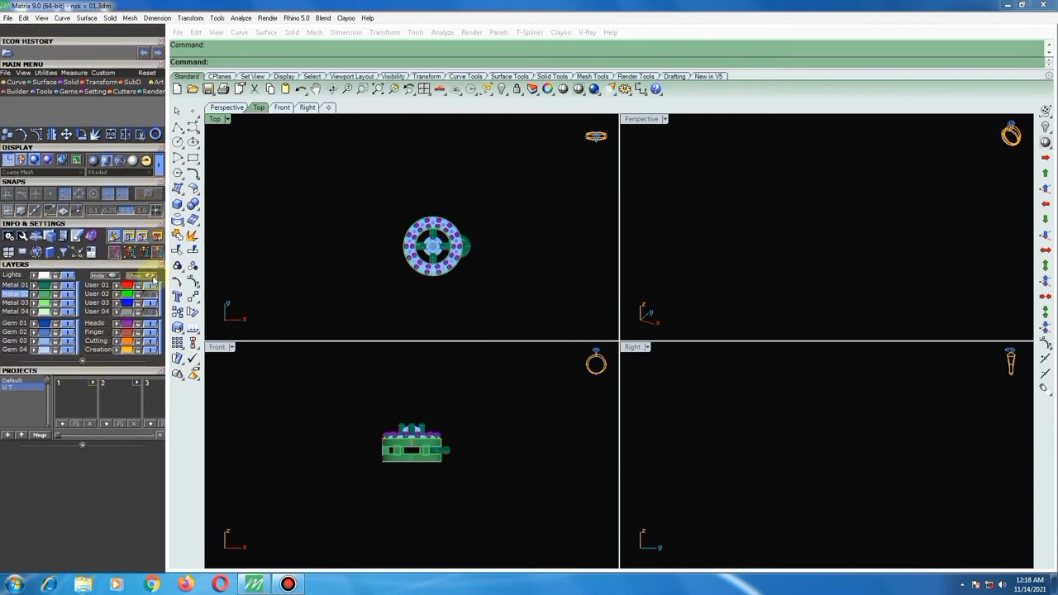
# Turn on the User layer holding the green necklace guide curves and maximise the Top viewport.
pyautogui.click(17, 82)
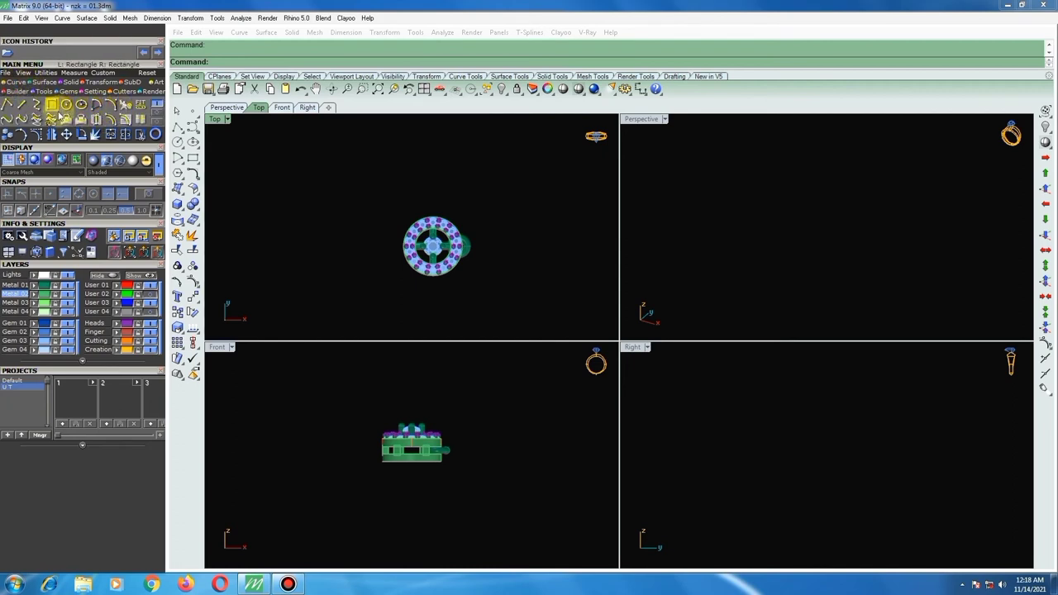
pyautogui.click(141, 295)
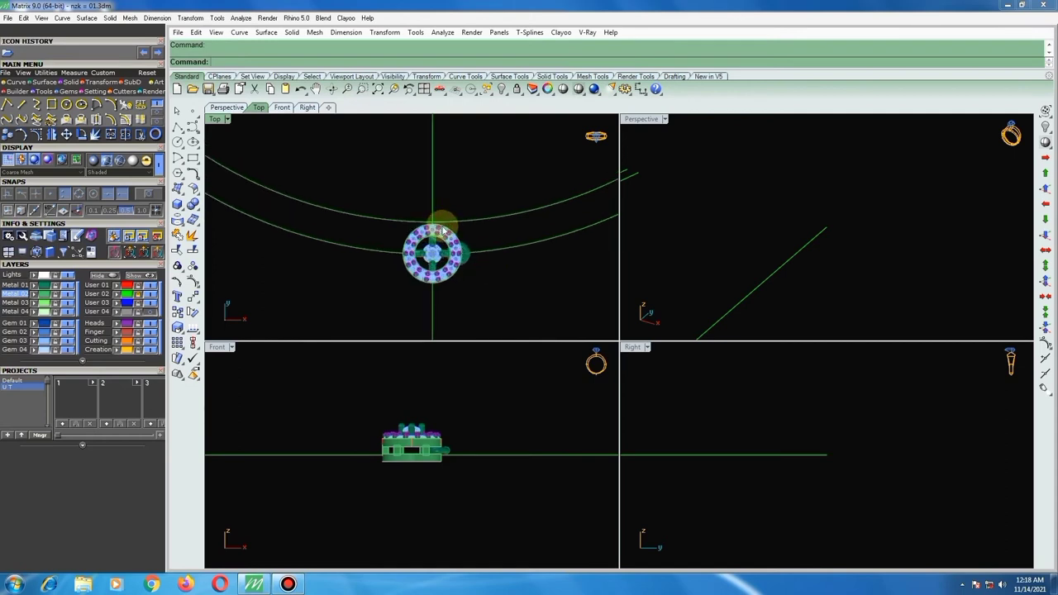
pyautogui.scroll(1, 471, 256)
pyautogui.scroll(1, 478, 264)
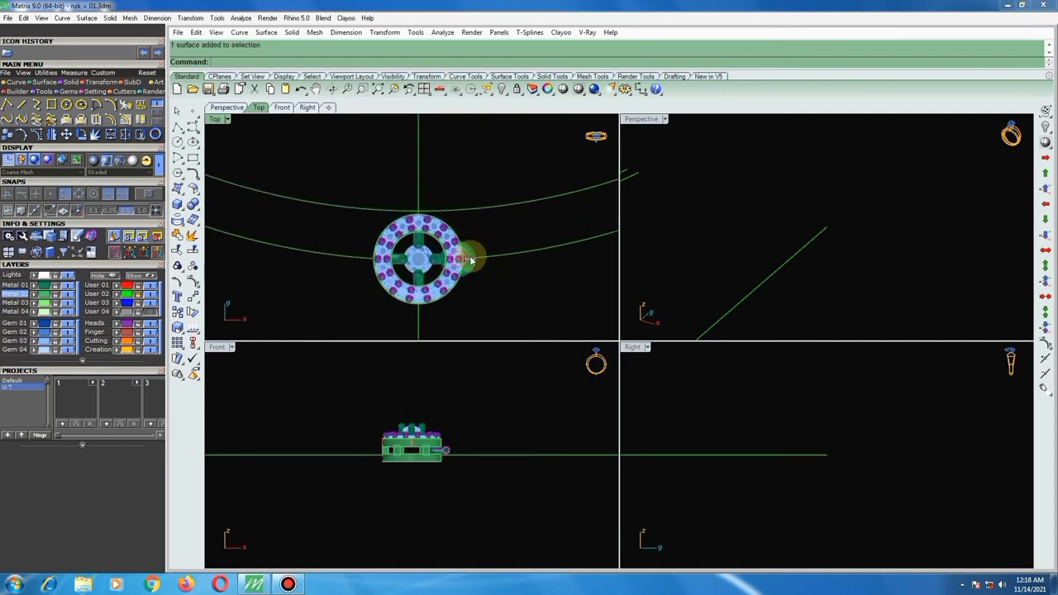
pyautogui.scroll(1, 471, 260)
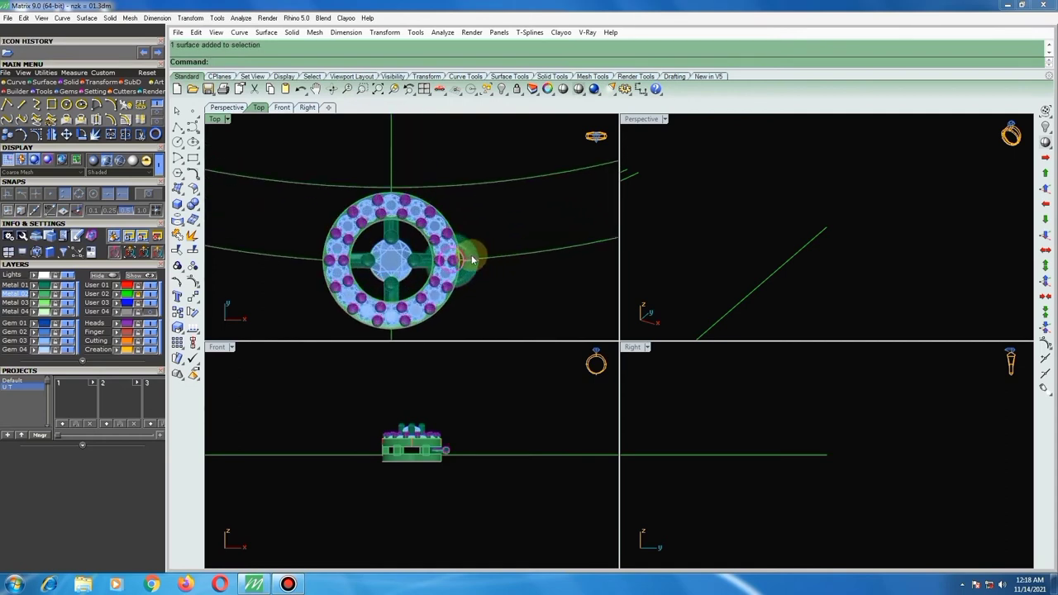
pyautogui.doubleClick(216, 118)
pyautogui.scroll(-1, 491, 249)
pyautogui.scroll(-2, 486, 262)
pyautogui.scroll(-2, 485, 262)
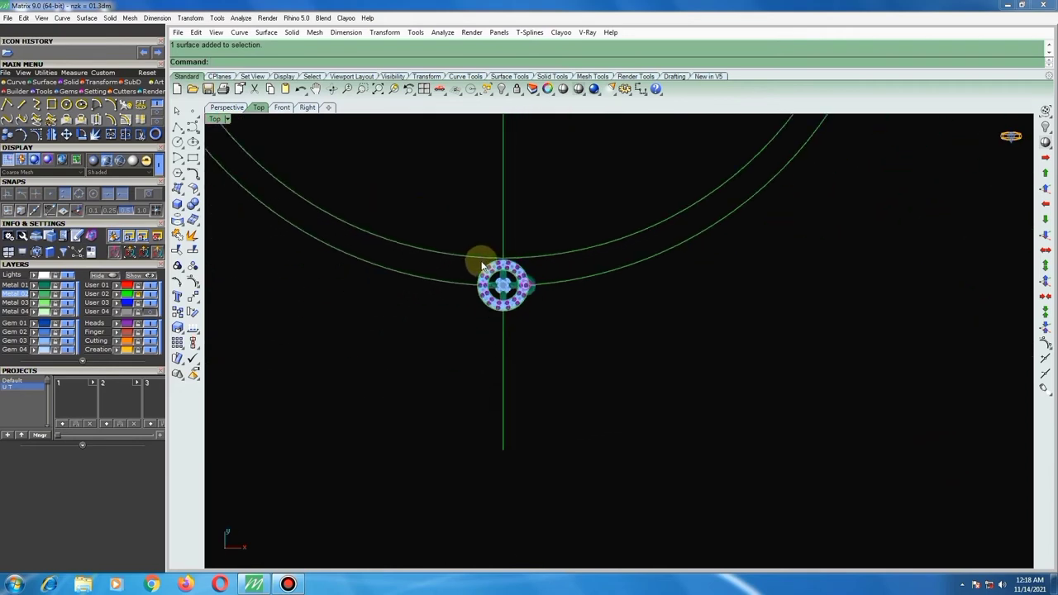
pyautogui.scroll(-1, 484, 261)
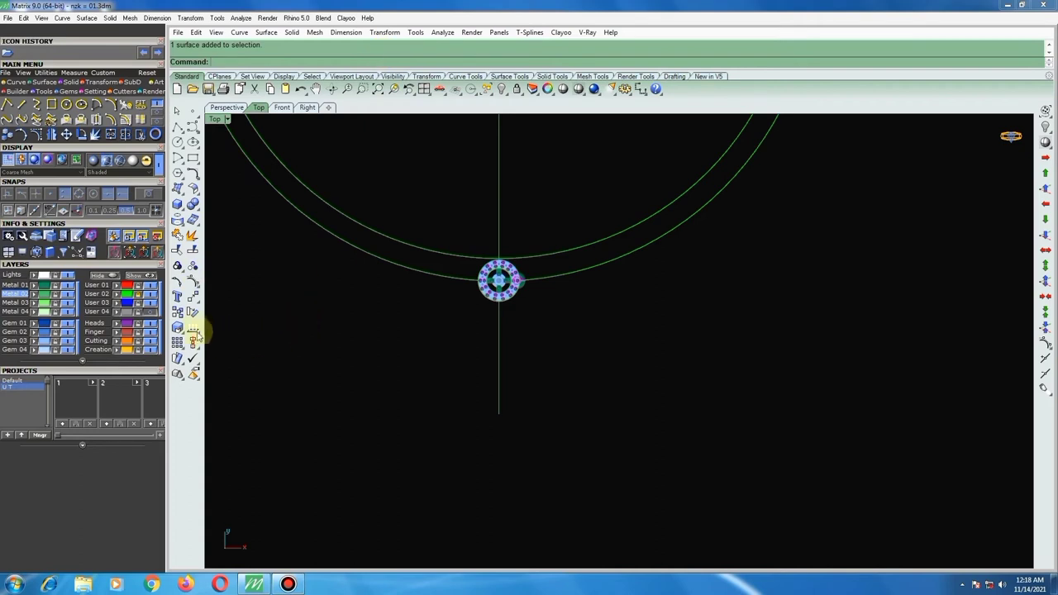
# Rotate a copy of the link about the origin so its bail loop lands on the left, on the curve.
pyautogui.click(191, 314)
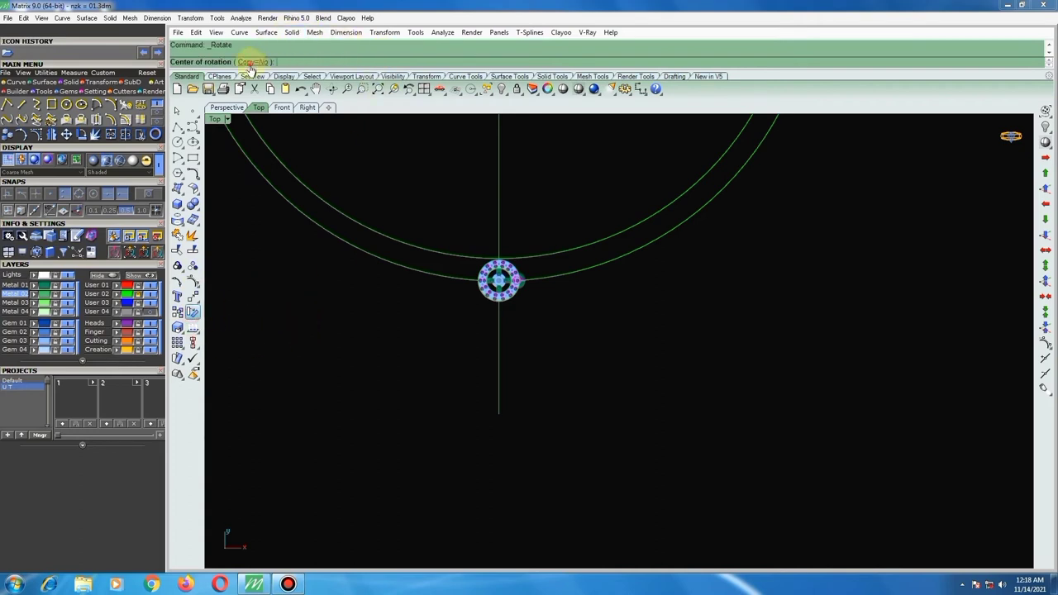
pyautogui.click(251, 64)
pyautogui.press('Return')
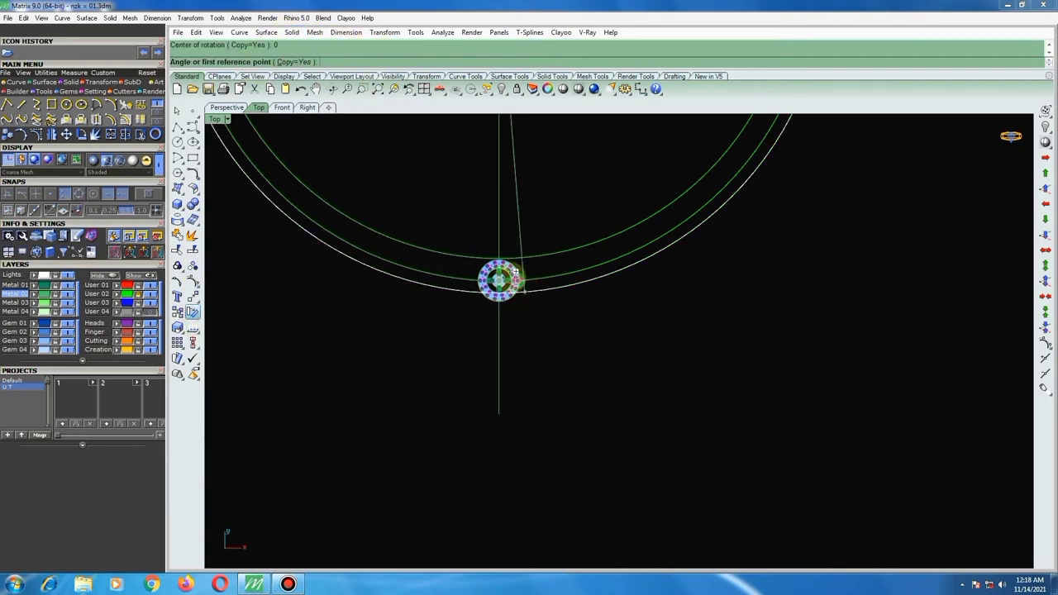
pyautogui.scroll(2, 523, 281)
pyautogui.scroll(2, 528, 273)
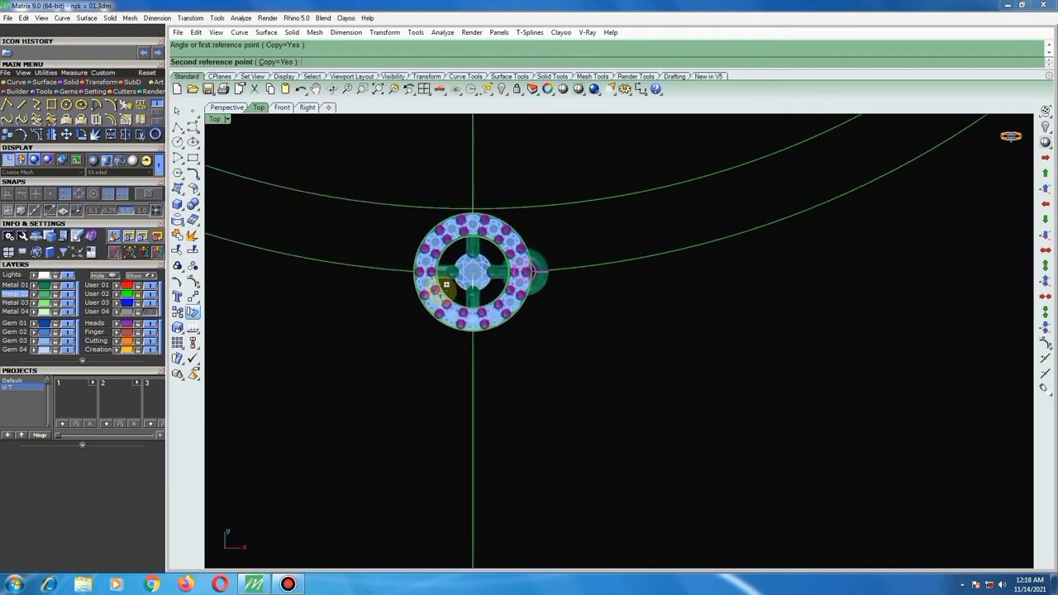
pyautogui.click(423, 287)
pyautogui.scroll(2, 382, 288)
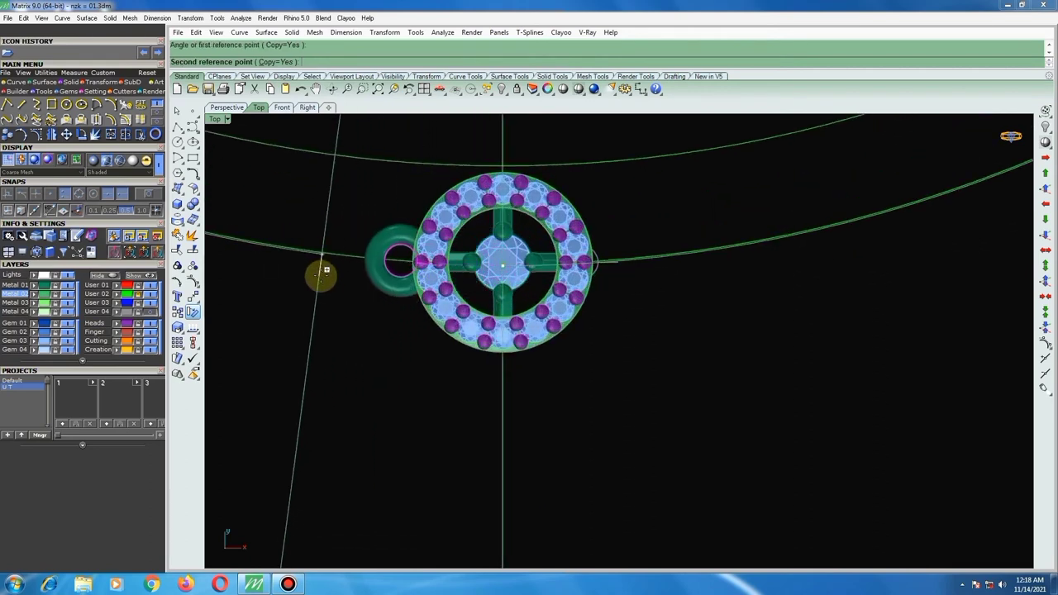
pyautogui.scroll(2, 320, 273)
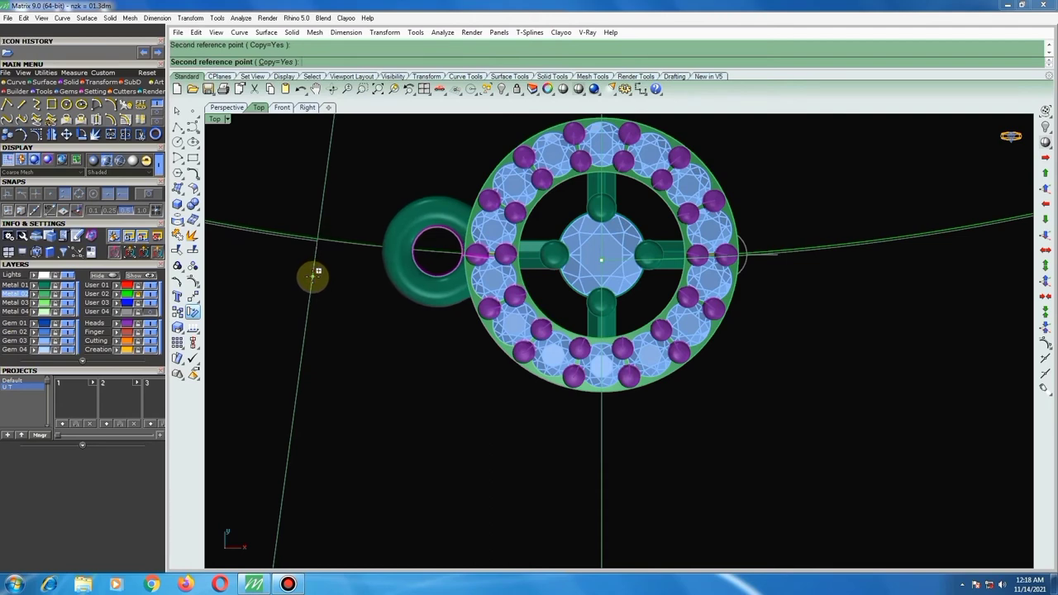
pyautogui.scroll(5, 317, 273)
pyautogui.click(443, 242)
pyautogui.scroll(-5, 451, 247)
pyautogui.scroll(-5, 450, 248)
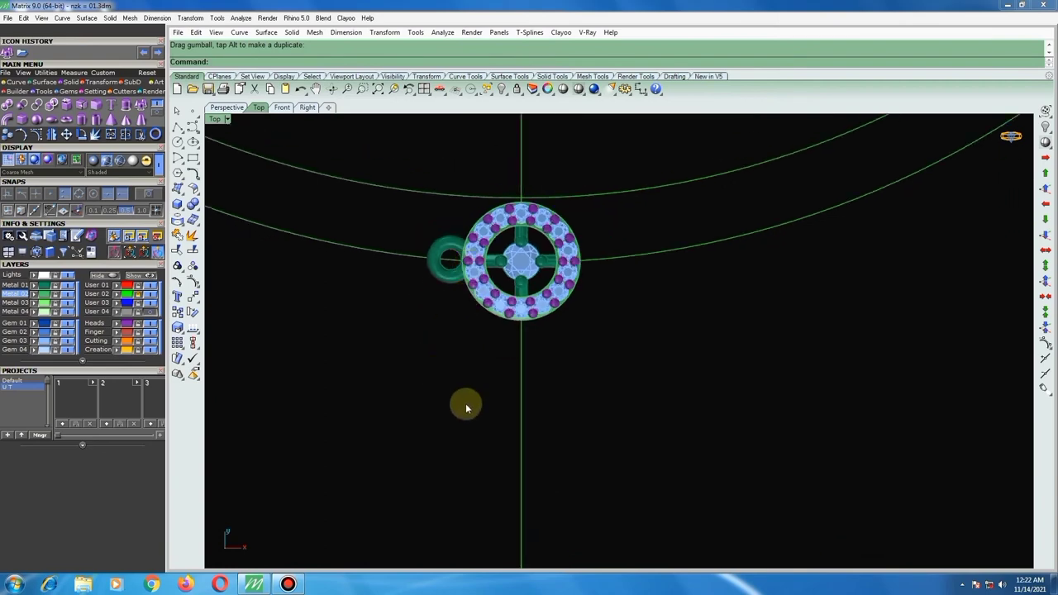
# Select all the link's metal, stones and bail and group them into one object.
pyautogui.moveTo(457, 330); pyautogui.dragTo(634, 170)
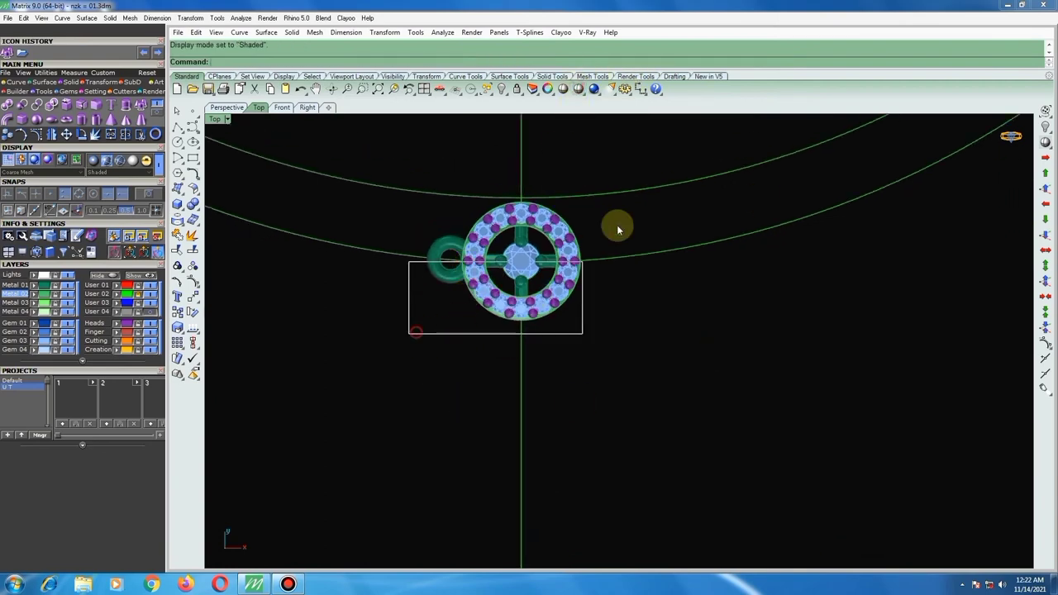
pyautogui.click(615, 306)
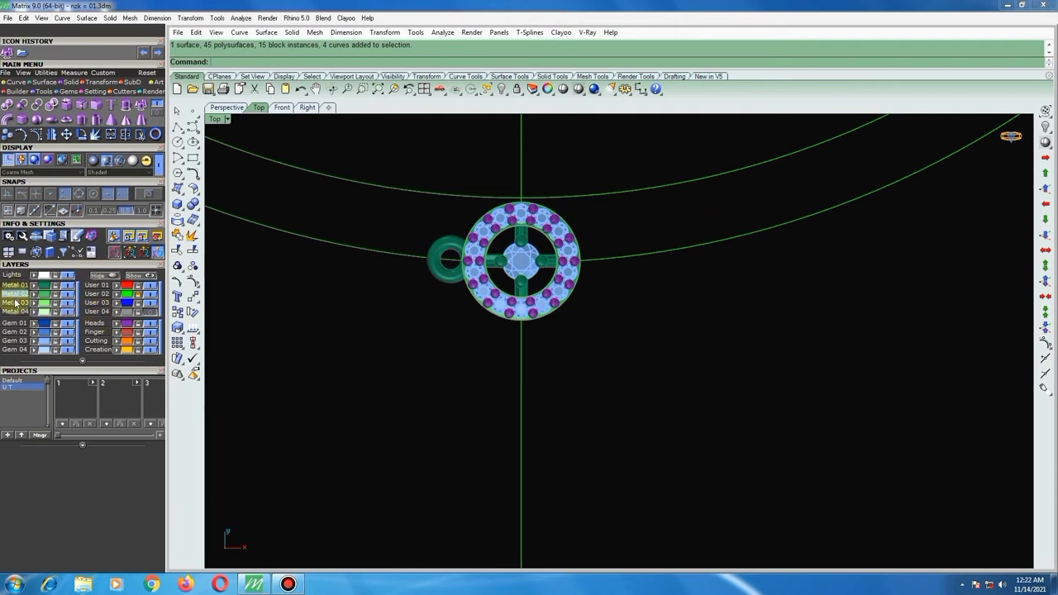
pyautogui.click(43, 286)
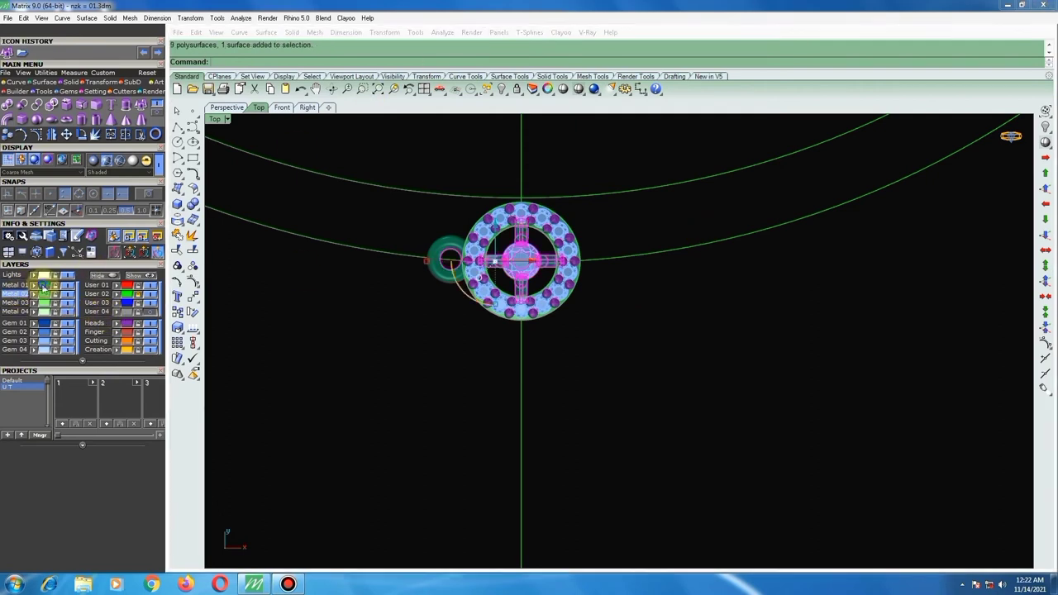
pyautogui.click(277, 324)
pyautogui.click(41, 295)
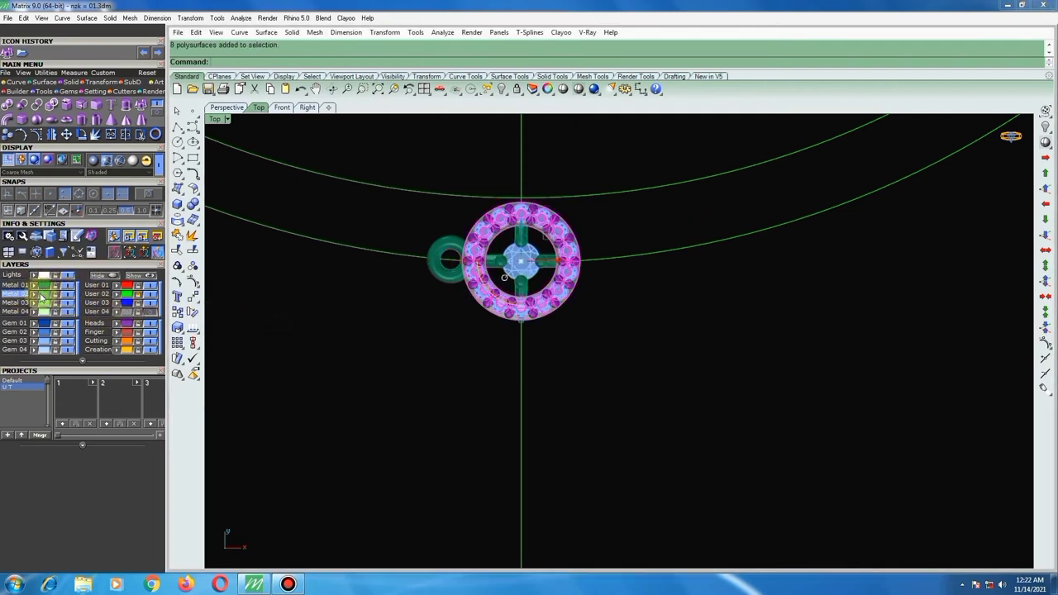
pyautogui.click(340, 381)
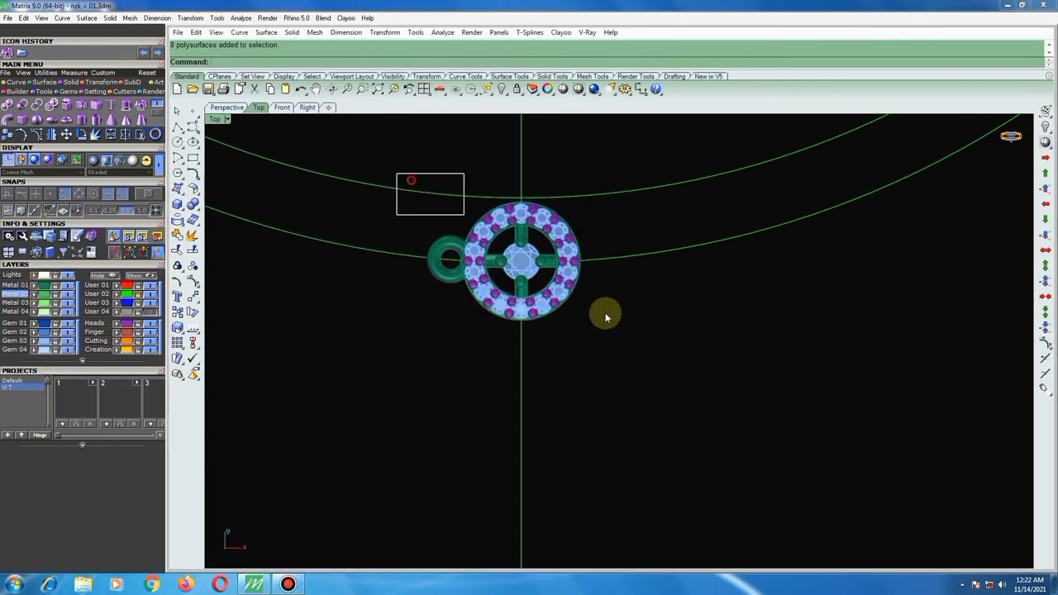
pyautogui.hotkey('ctrl', 'a')
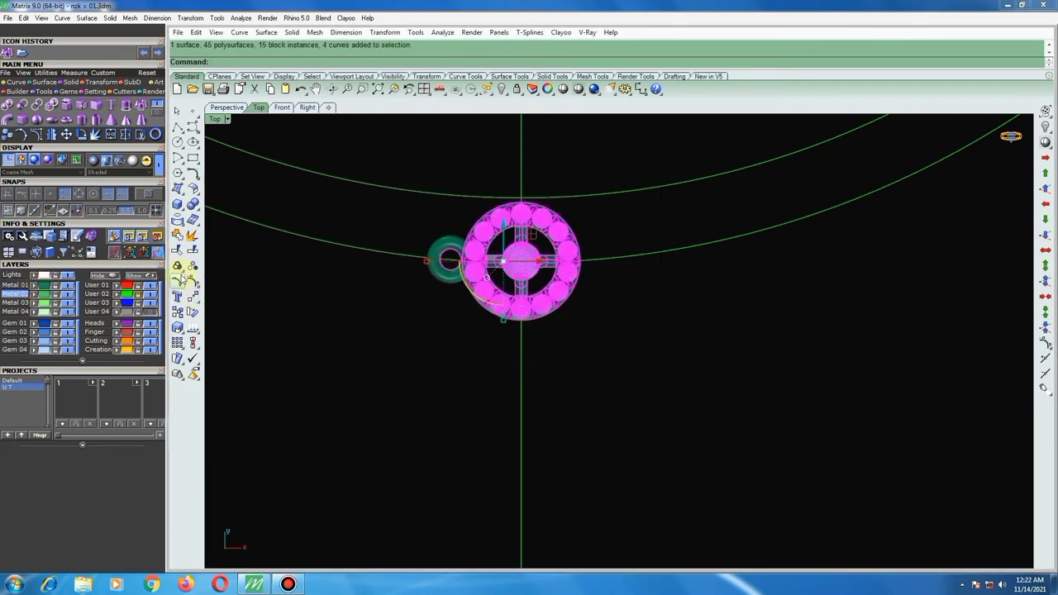
pyautogui.click(178, 268)
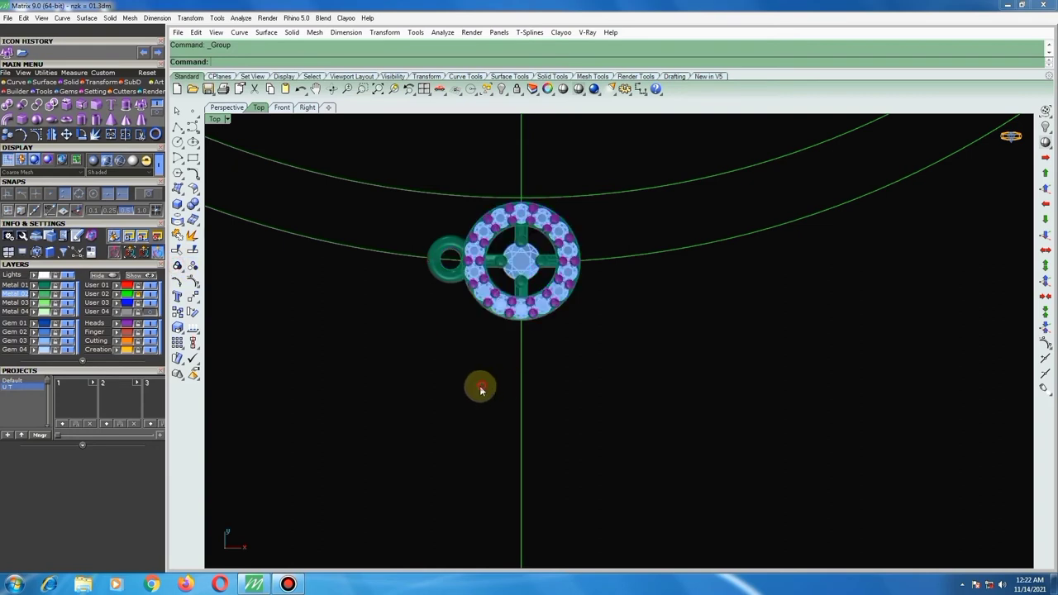
pyautogui.scroll(-3, 410, 337)
pyautogui.click(459, 277)
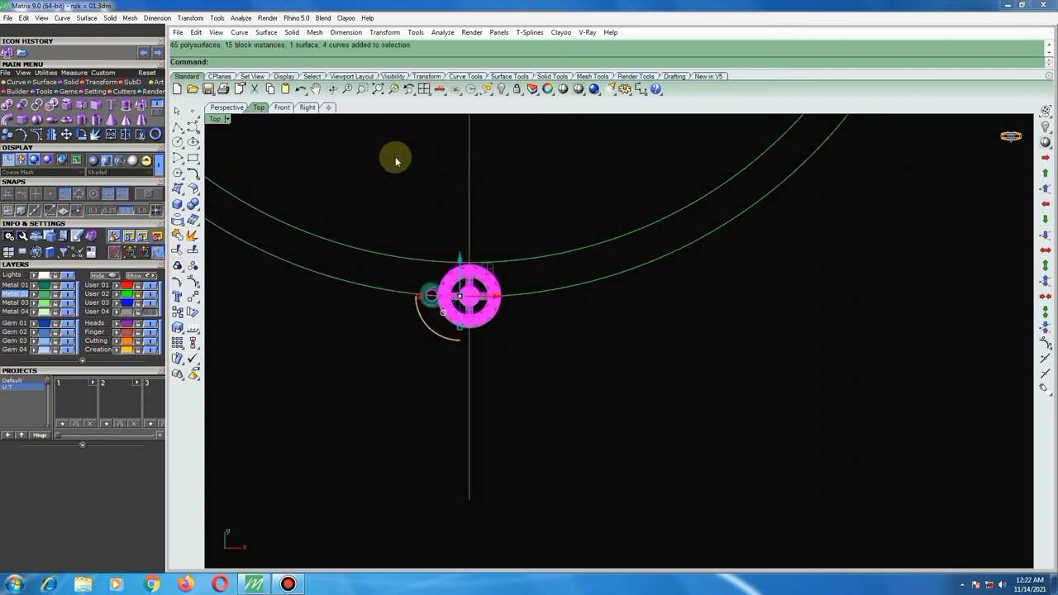
# Rotate-copy the grouped link about centre 0, placing the first copy along the curve.
pyautogui.click(190, 314)
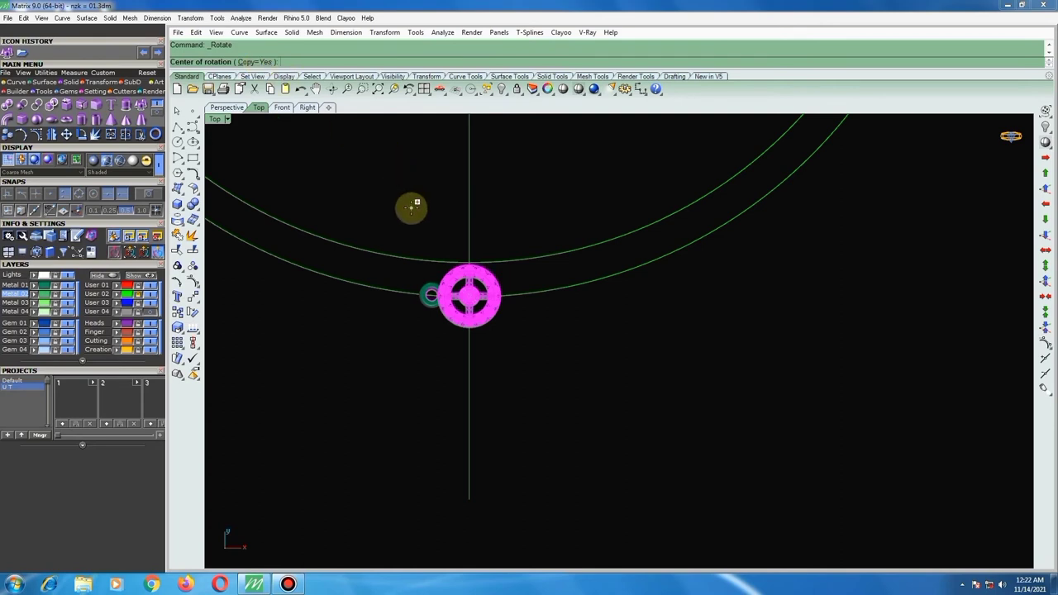
pyautogui.write('0')
pyautogui.press('Return')
pyautogui.scroll(3, 475, 295)
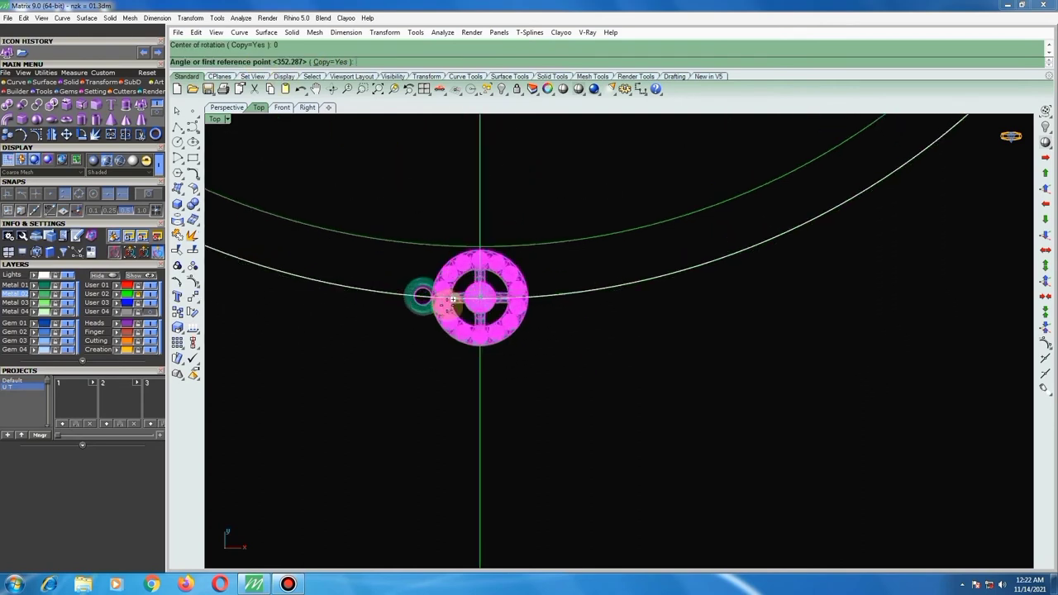
pyautogui.click(441, 303)
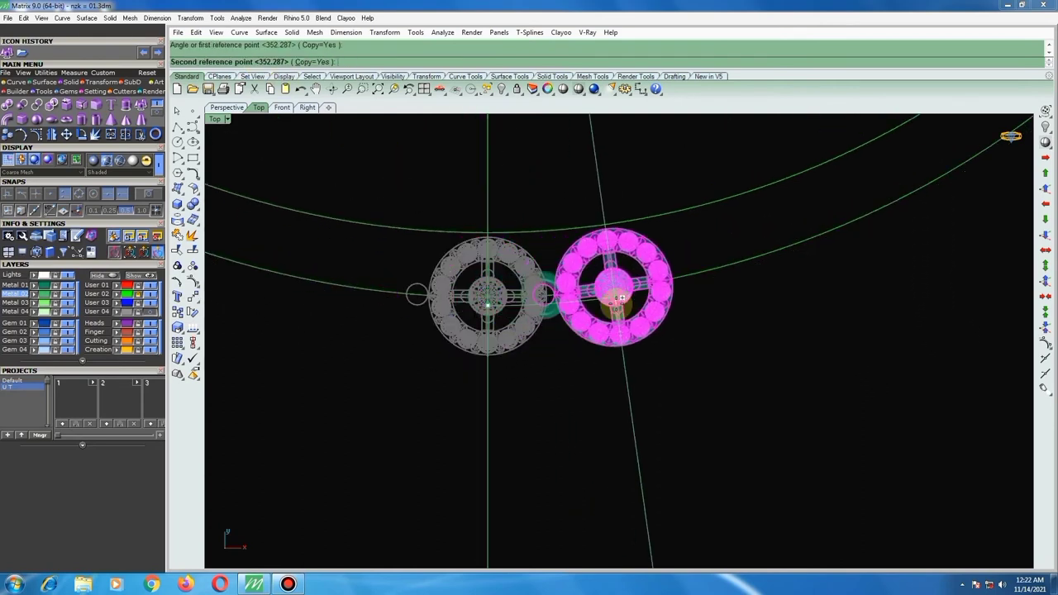
pyautogui.scroll(2, 606, 299)
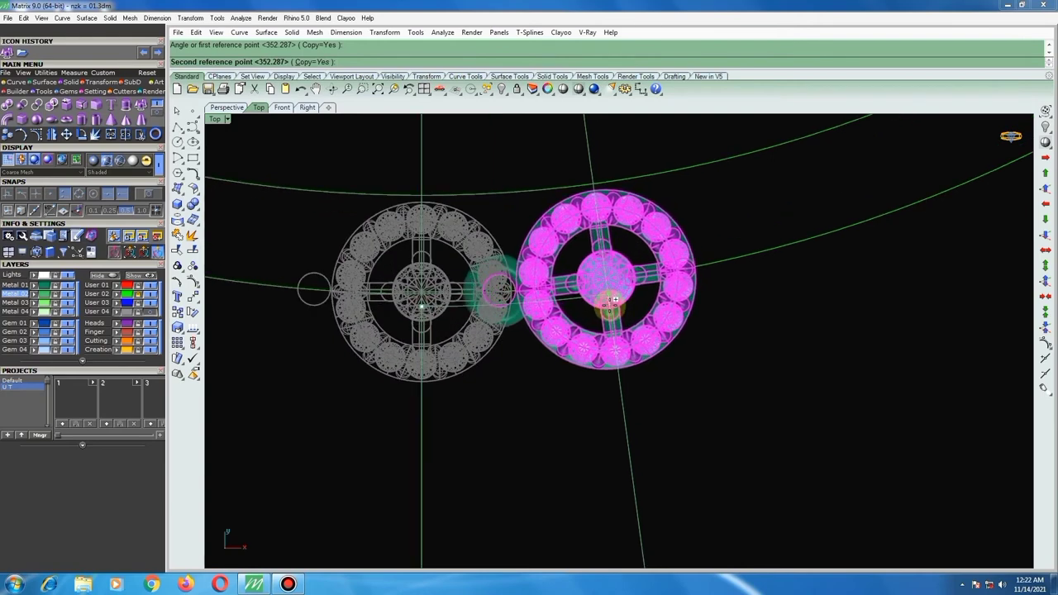
pyautogui.click(609, 309)
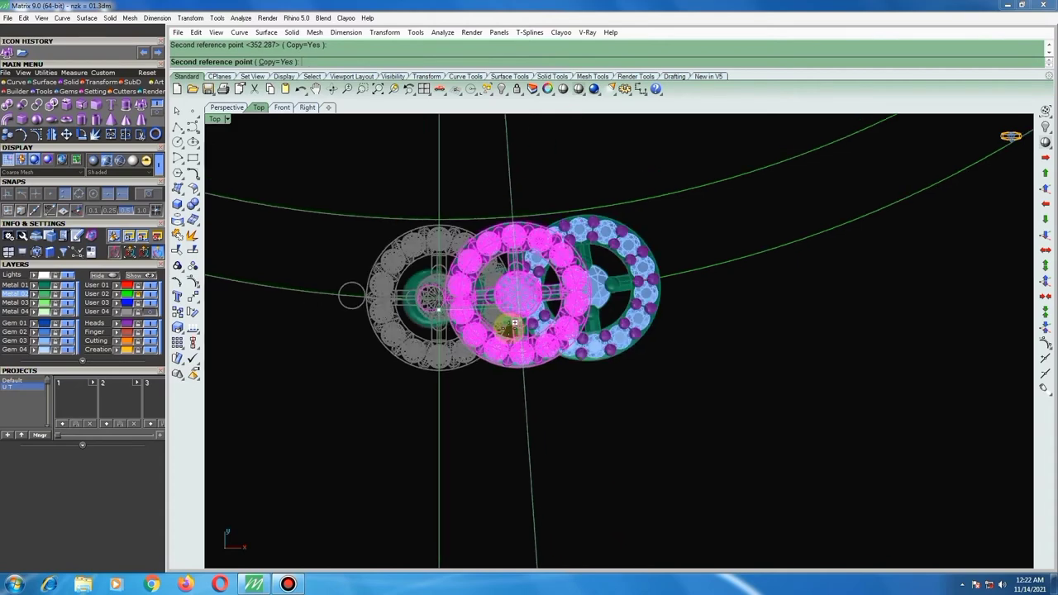
# Place two more rotated link copies further along the necklace curve, following the chain.
pyautogui.scroll(-4, 609, 309)
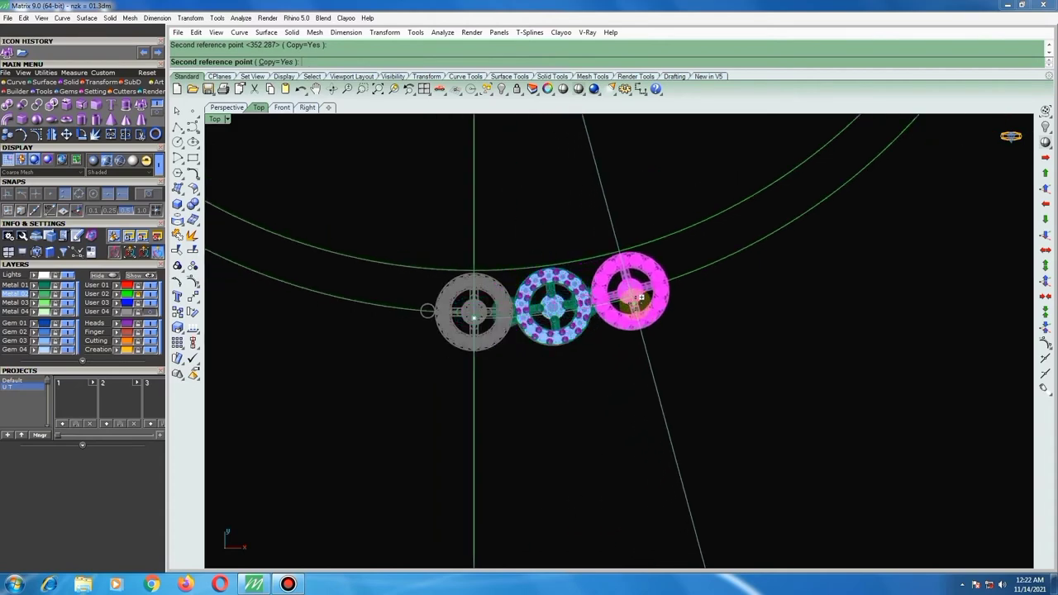
pyautogui.scroll(2, 629, 307)
pyautogui.scroll(2, 633, 306)
pyautogui.scroll(2, 636, 305)
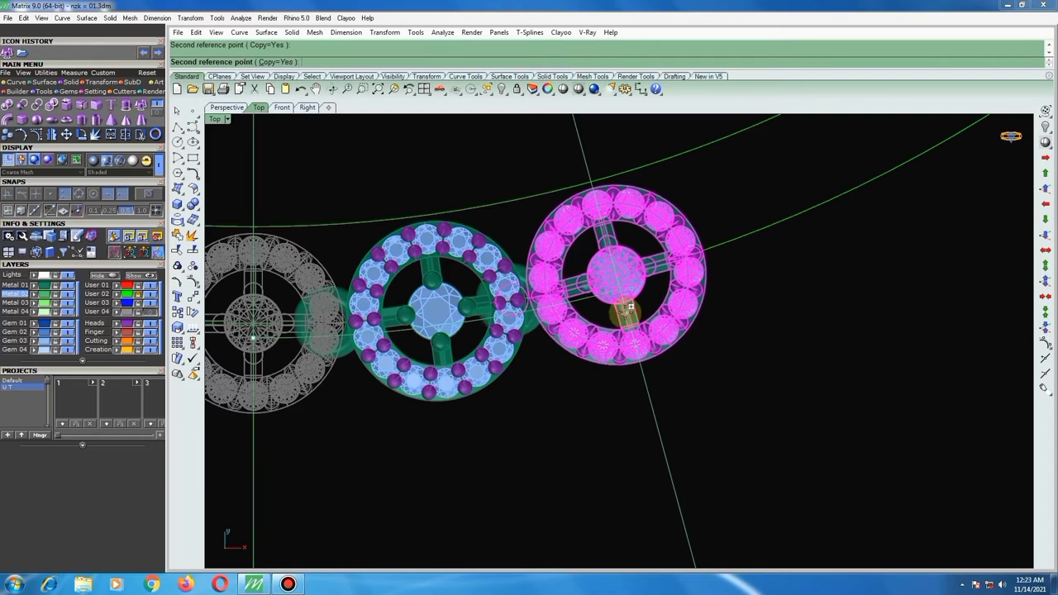
pyautogui.click(628, 308)
pyautogui.scroll(-2, 472, 306)
pyautogui.scroll(2, 661, 265)
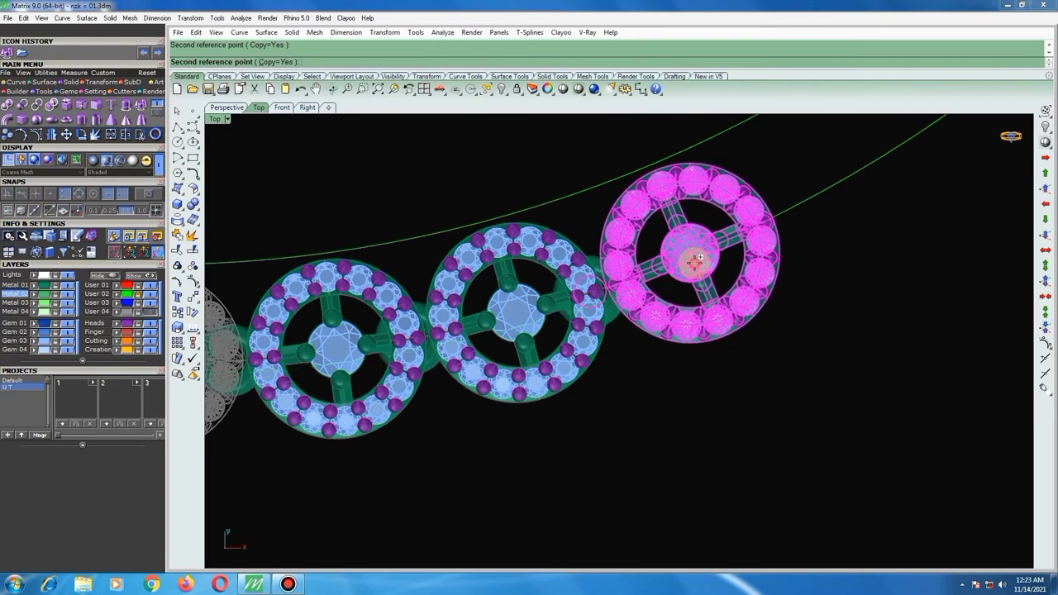
pyautogui.click(698, 259)
pyautogui.scroll(-1, 531, 295)
pyautogui.scroll(-1, 633, 278)
pyautogui.scroll(2, 652, 265)
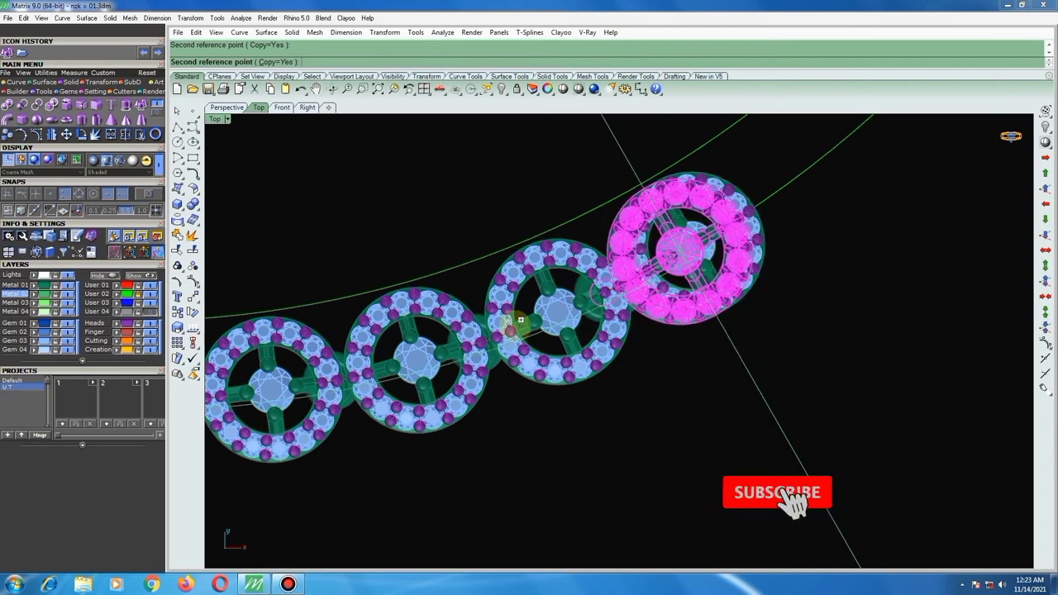
pyautogui.scroll(-2, 521, 320)
pyautogui.scroll(1, 696, 269)
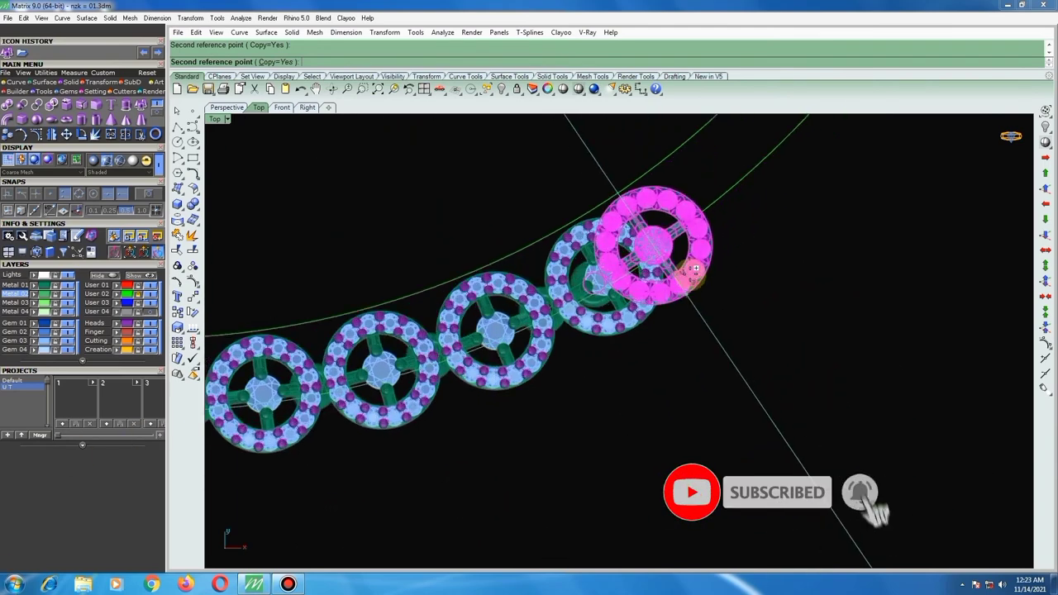
pyautogui.scroll(1, 695, 269)
pyautogui.moveTo(717, 240); pyautogui.dragTo(700, 347, button='right')
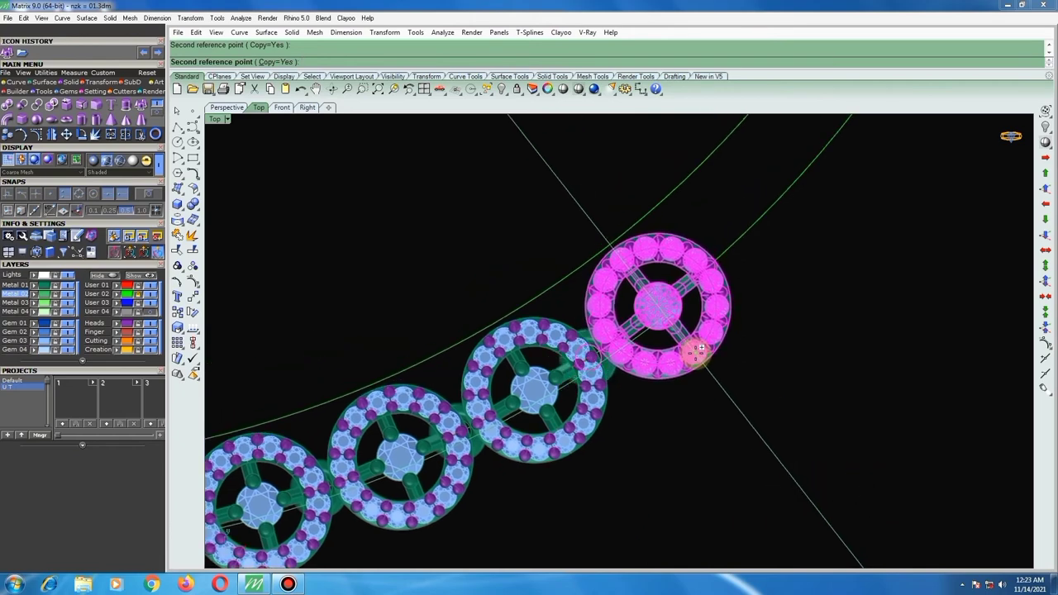
pyautogui.scroll(-2, 694, 352)
pyautogui.scroll(-2, 649, 372)
pyautogui.scroll(4, 739, 311)
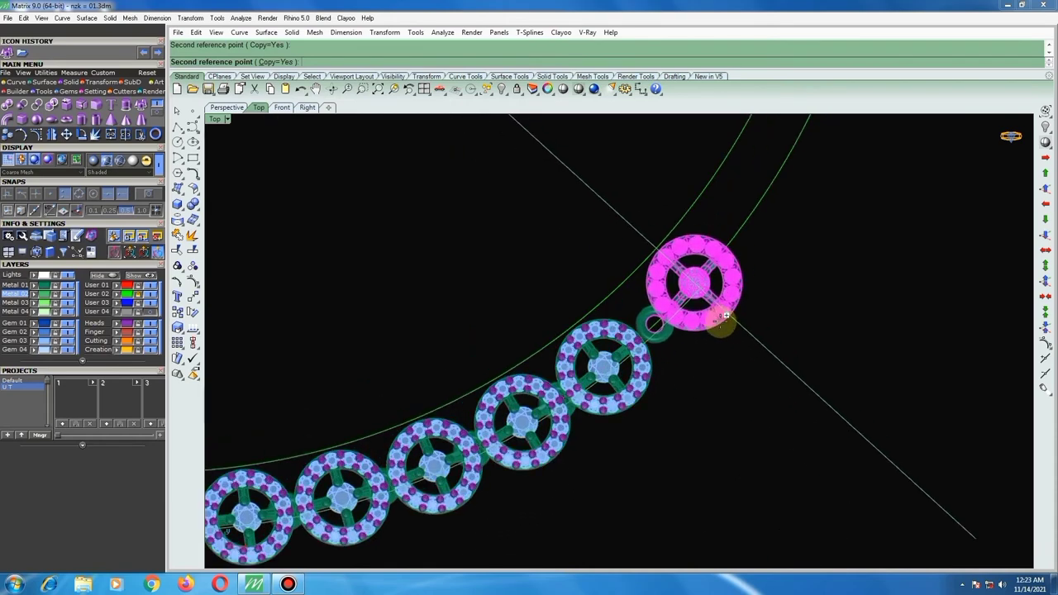
pyautogui.scroll(1, 720, 318)
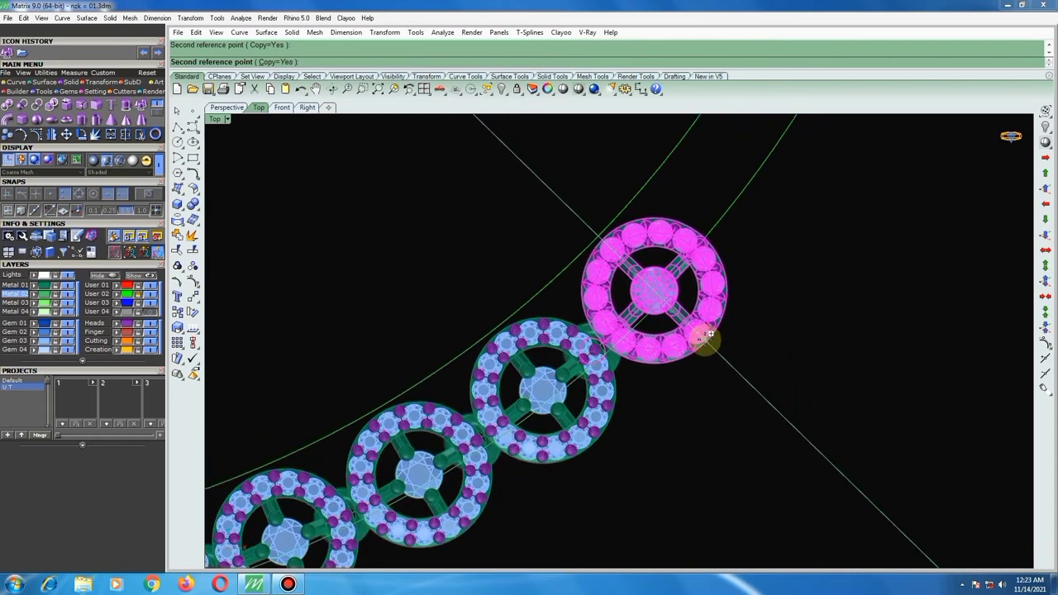
pyautogui.scroll(-2, 708, 335)
pyautogui.scroll(-1, 578, 351)
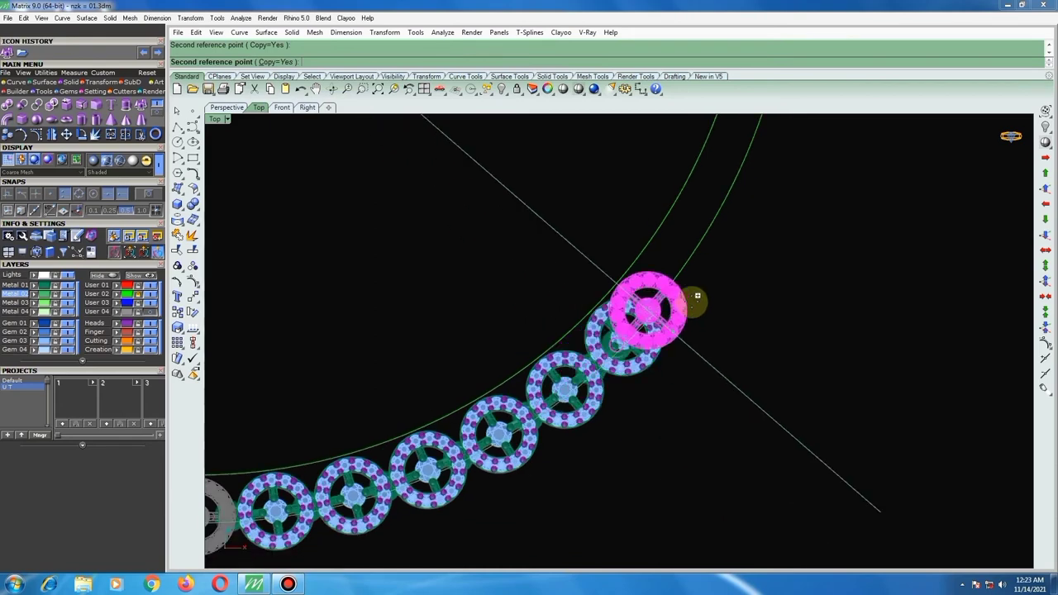
pyautogui.scroll(2, 652, 306)
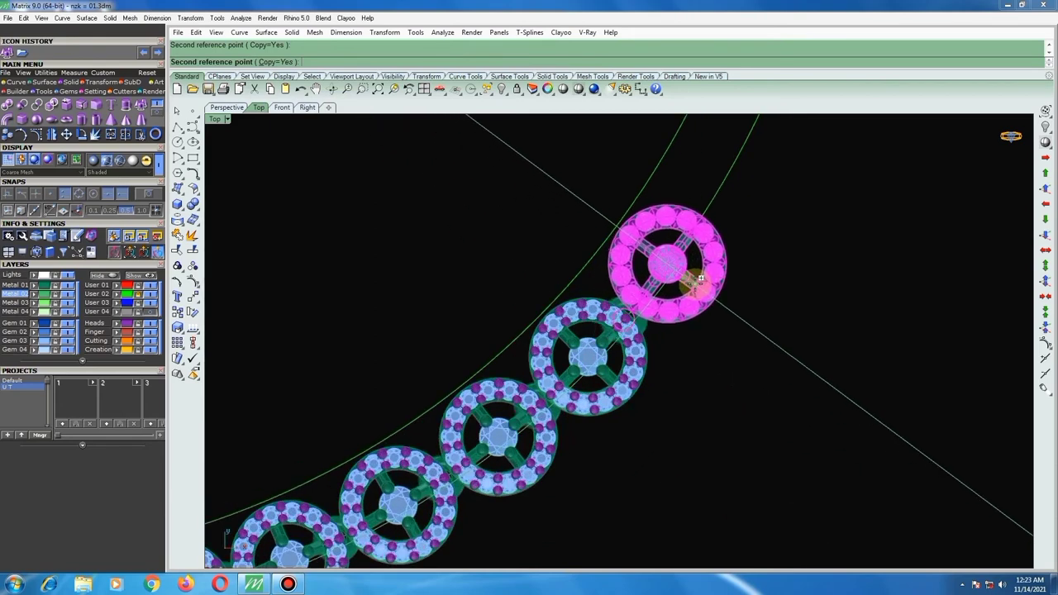
# Place a rotated halo-link copy at the top end of the necklace curve.
pyautogui.scroll(-1, 694, 288)
pyautogui.scroll(-1, 710, 248)
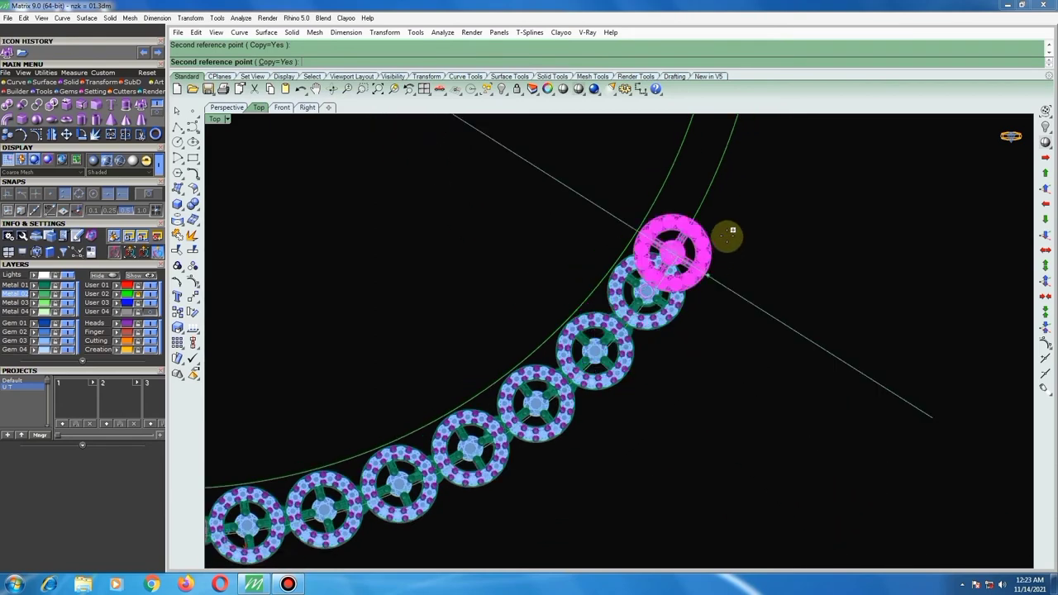
pyautogui.scroll(1, 726, 239)
pyautogui.scroll(1, 682, 292)
pyautogui.scroll(1, 676, 295)
pyautogui.scroll(2, 670, 301)
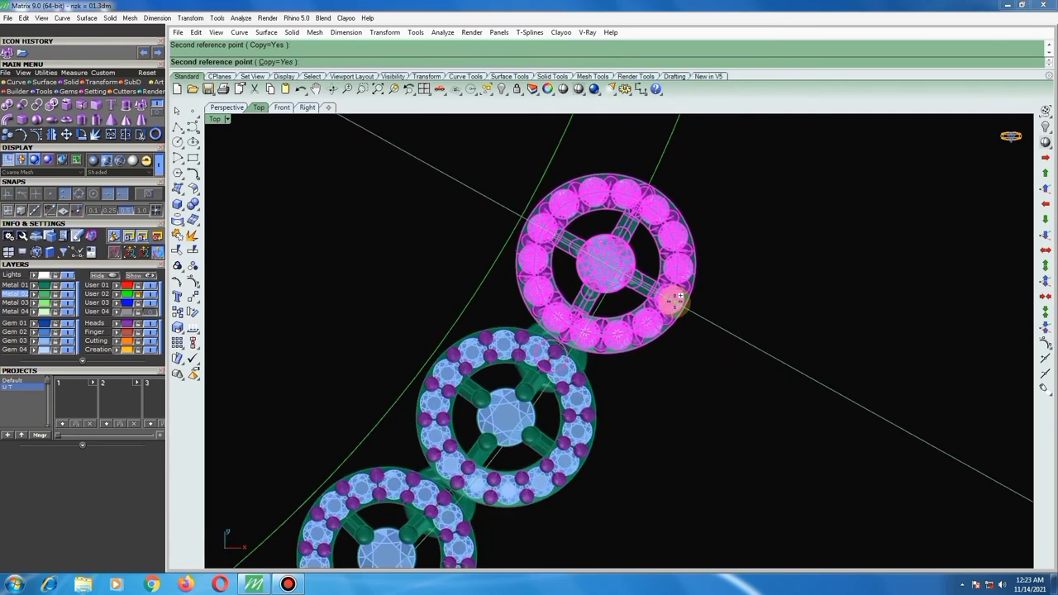
pyautogui.scroll(-1, 636, 323)
pyautogui.scroll(-1, 691, 238)
pyautogui.scroll(1, 681, 243)
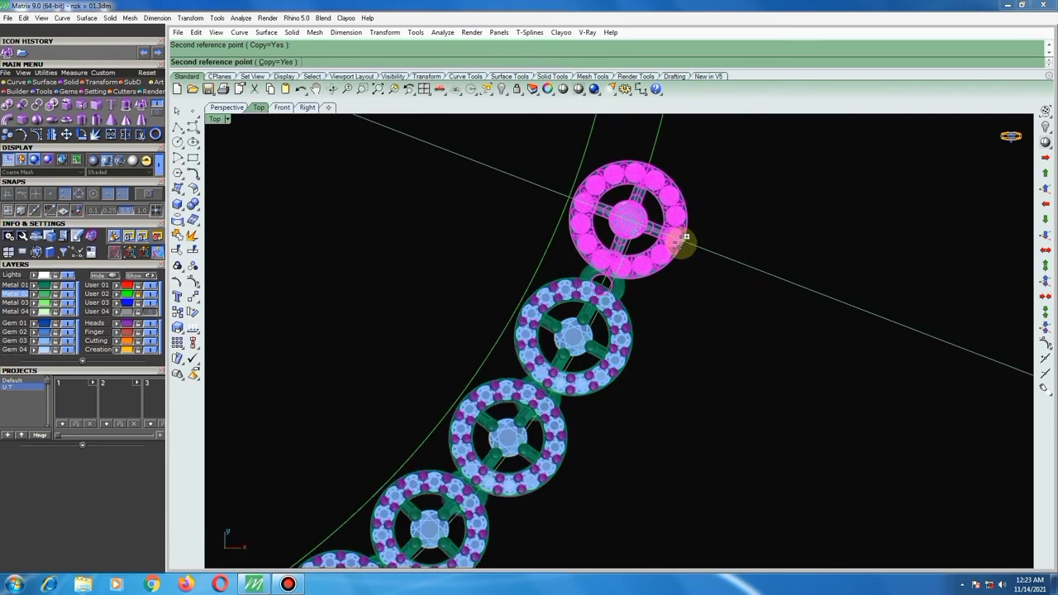
pyautogui.scroll(1, 680, 241)
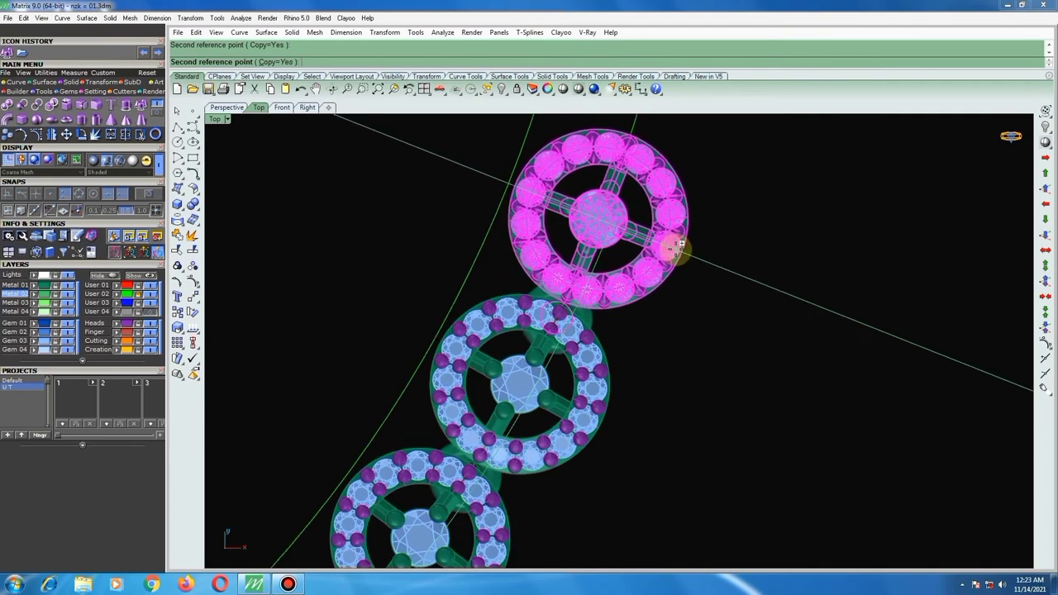
pyautogui.scroll(-4, 632, 268)
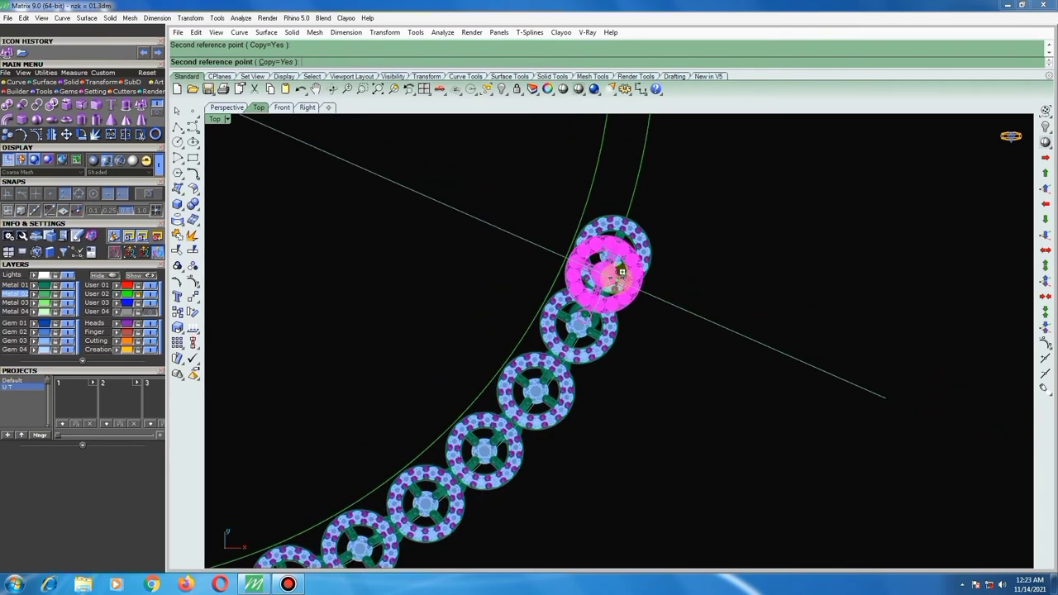
pyautogui.scroll(-1, 680, 229)
pyautogui.scroll(1, 637, 300)
pyautogui.scroll(1, 633, 281)
pyautogui.scroll(3, 632, 282)
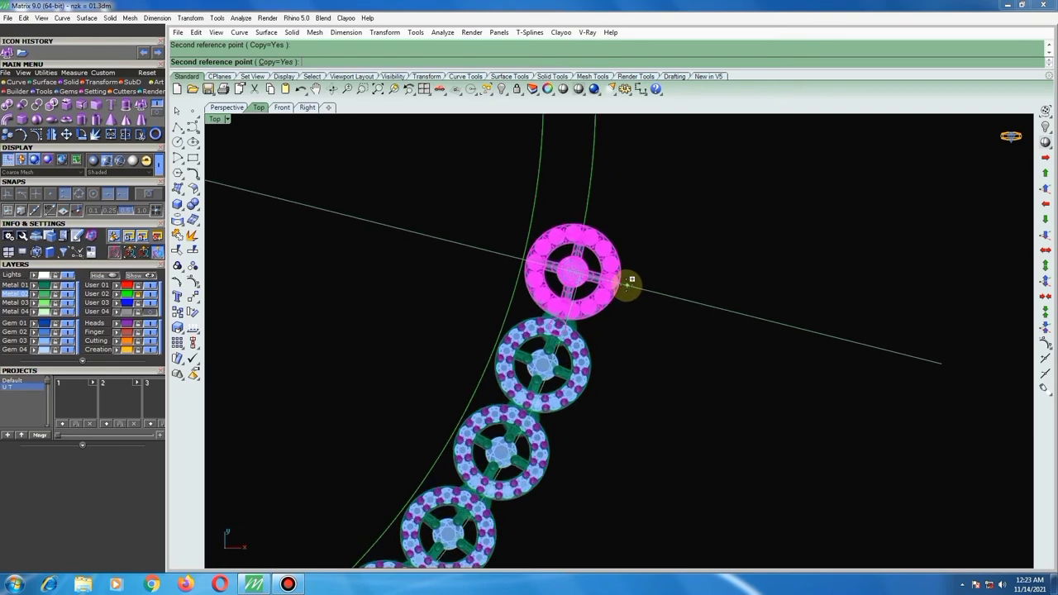
pyautogui.scroll(2, 630, 285)
pyautogui.scroll(1, 627, 282)
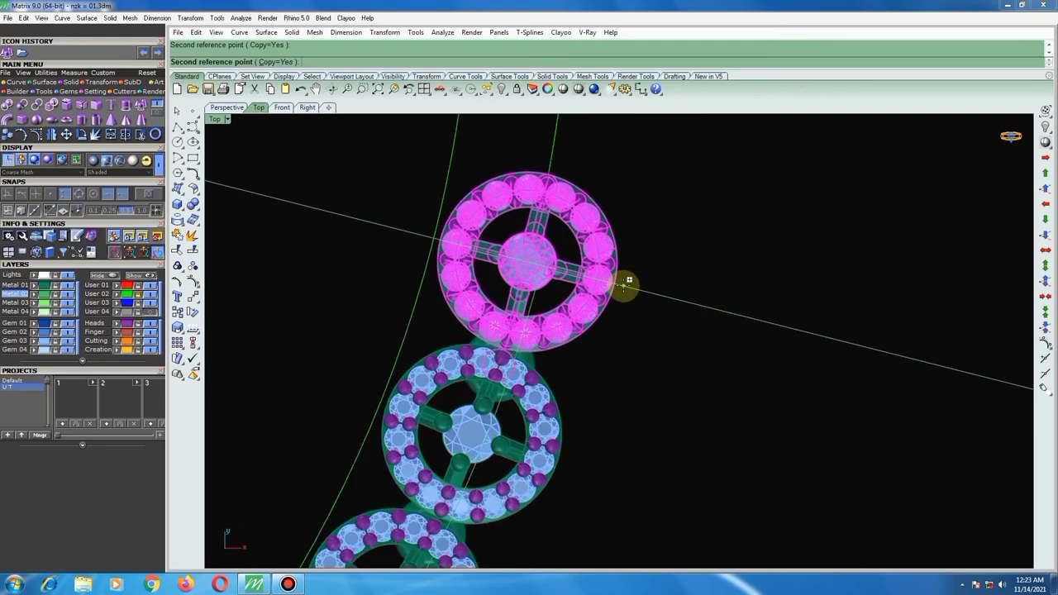
pyautogui.click(628, 283)
# Check the filled arc of links and end the rotate-copy command.
pyautogui.scroll(-1, 624, 285)
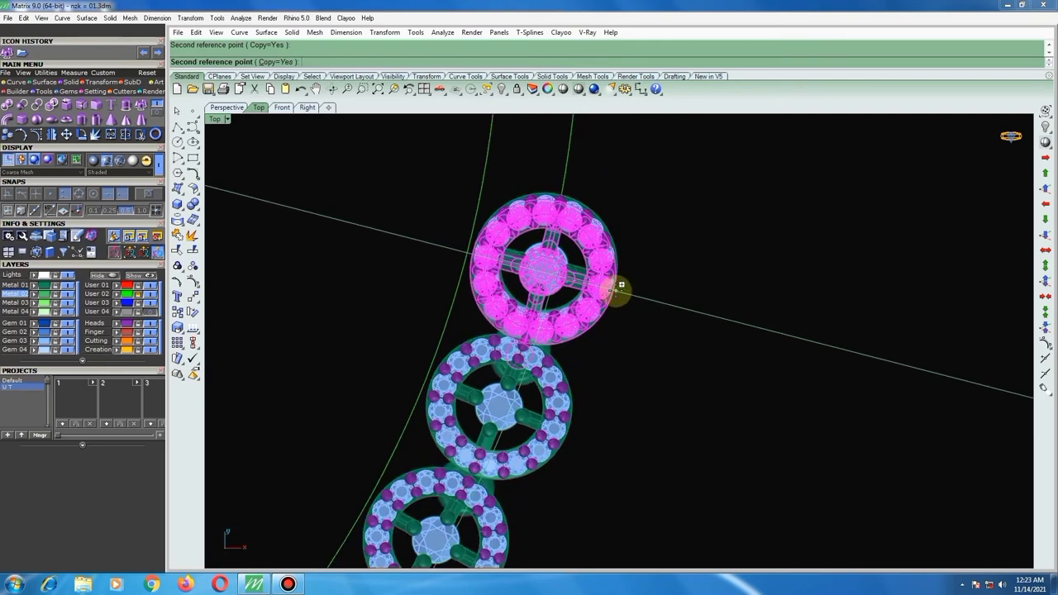
pyautogui.scroll(-2, 622, 275)
pyautogui.scroll(-1, 614, 282)
pyautogui.scroll(2, 601, 322)
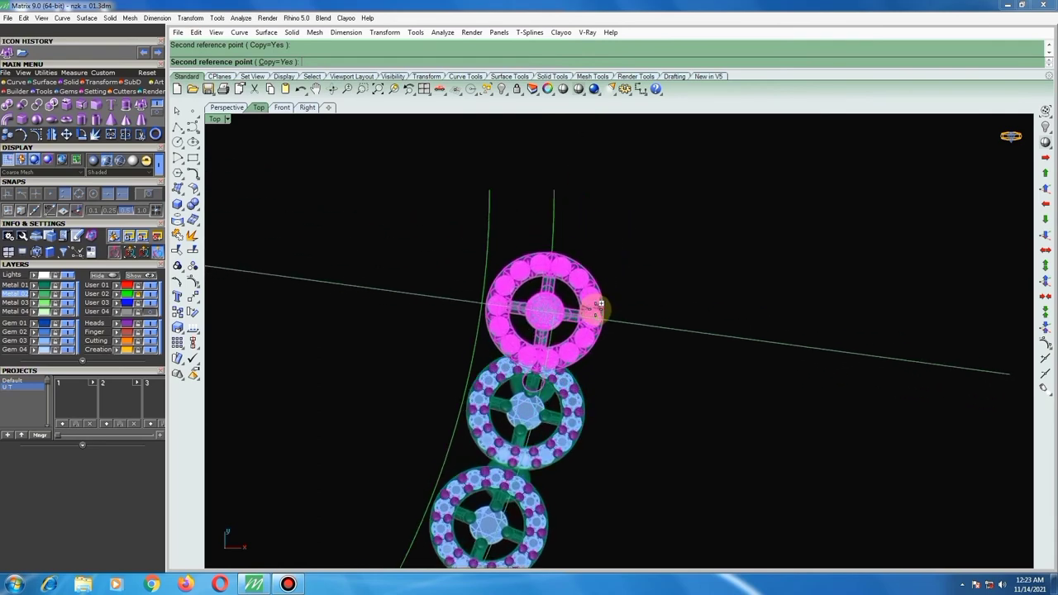
pyautogui.scroll(1, 601, 297)
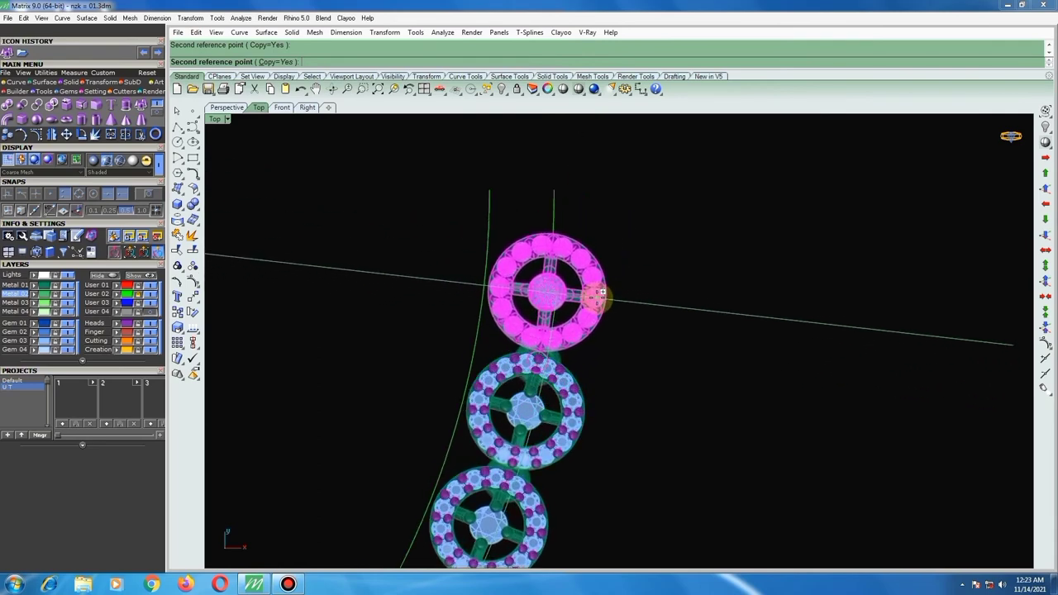
pyautogui.scroll(-1, 602, 293)
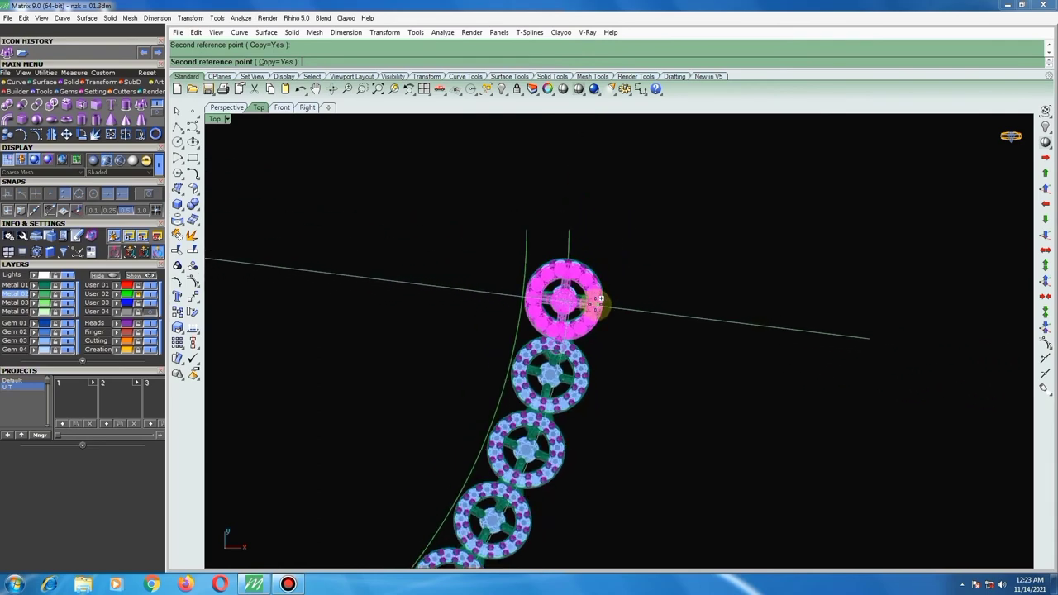
pyautogui.scroll(-1, 595, 300)
pyautogui.scroll(-1, 602, 300)
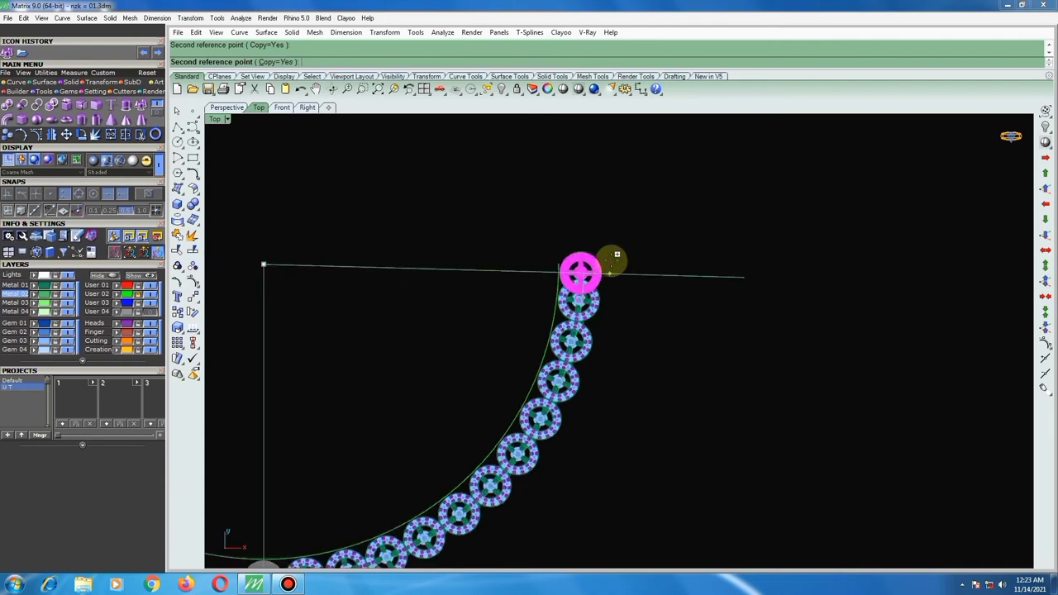
pyautogui.scroll(-1, 615, 247)
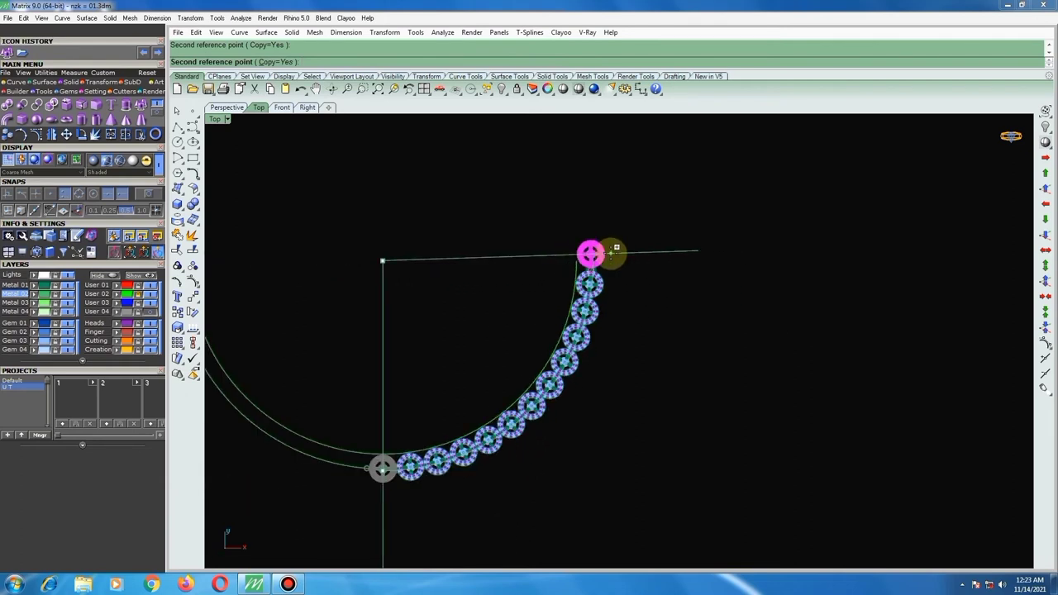
pyautogui.scroll(1, 615, 246)
pyautogui.scroll(1, 614, 250)
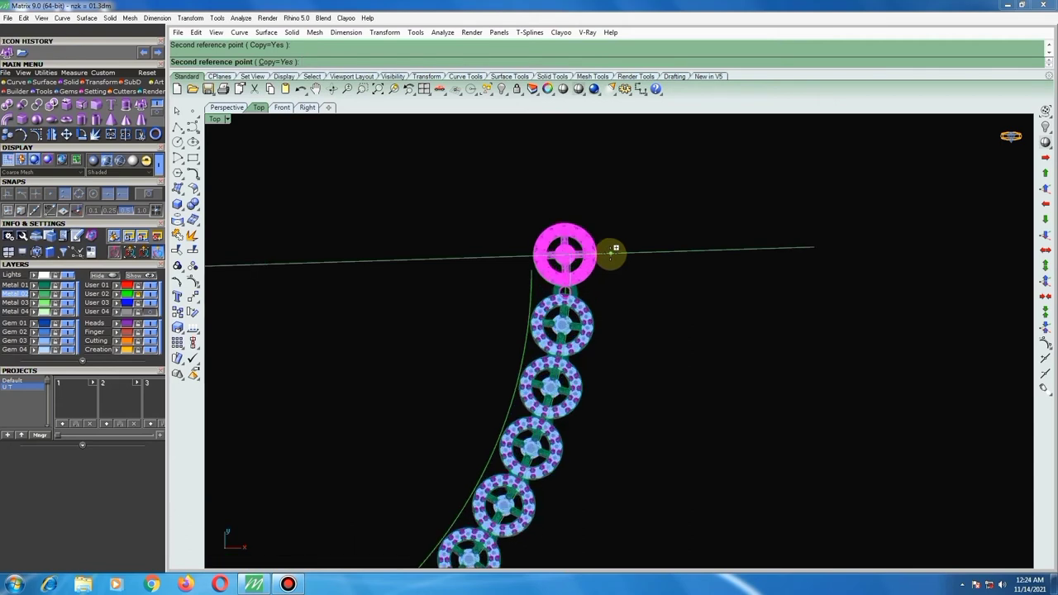
pyautogui.scroll(1, 613, 251)
pyautogui.scroll(1, 613, 254)
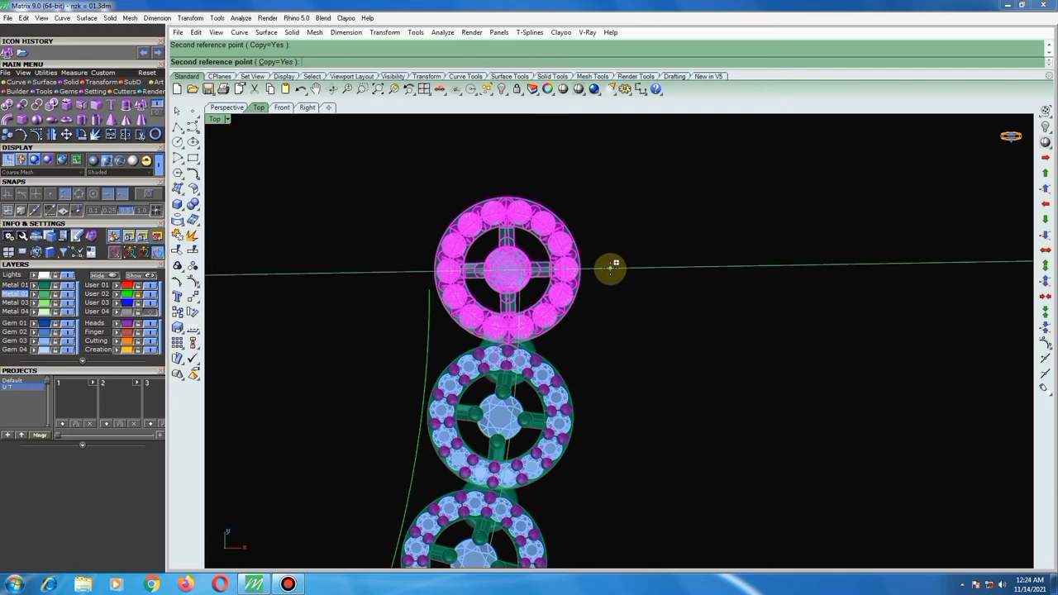
pyautogui.rightClick(606, 265)
pyautogui.scroll(-8, 585, 275)
# Rotate-copy the halo link chain about the arc centre onto the other arm of the U curve.
pyautogui.scroll(-1, 585, 275)
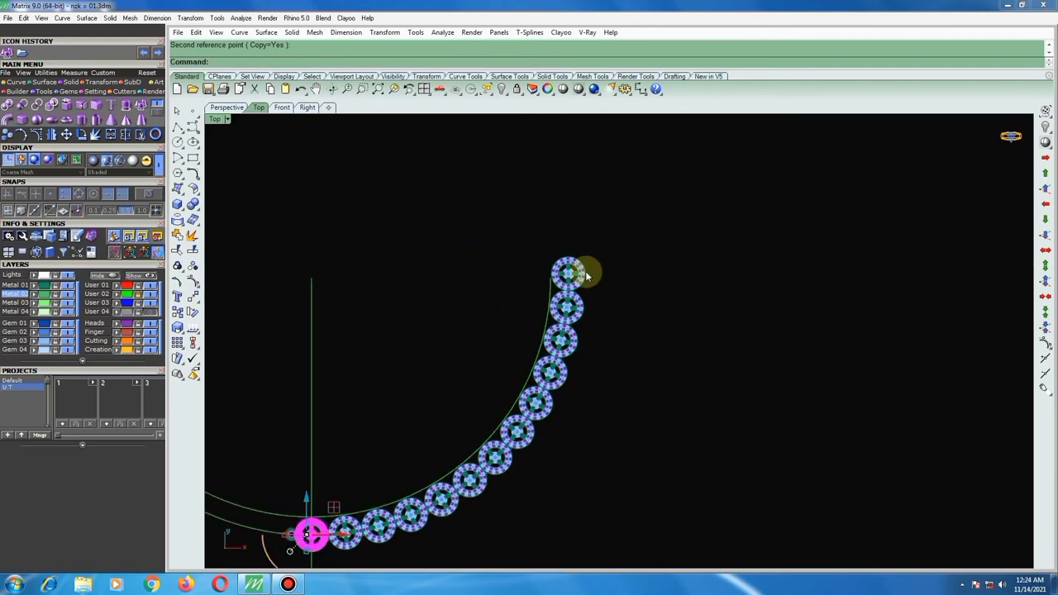
pyautogui.scroll(-3, 585, 271)
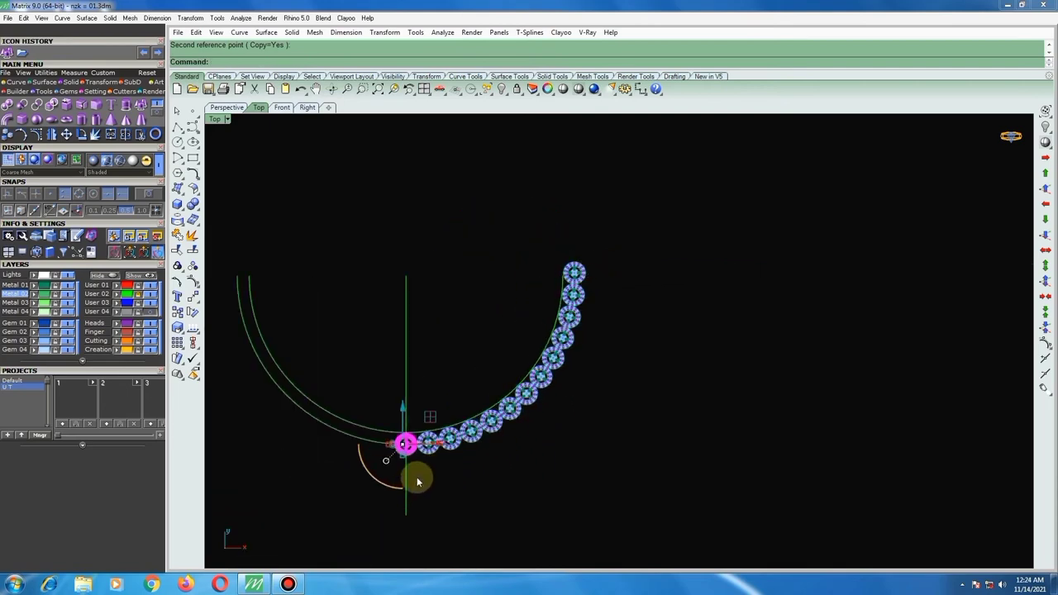
pyautogui.moveTo(413, 476); pyautogui.dragTo(612, 276)
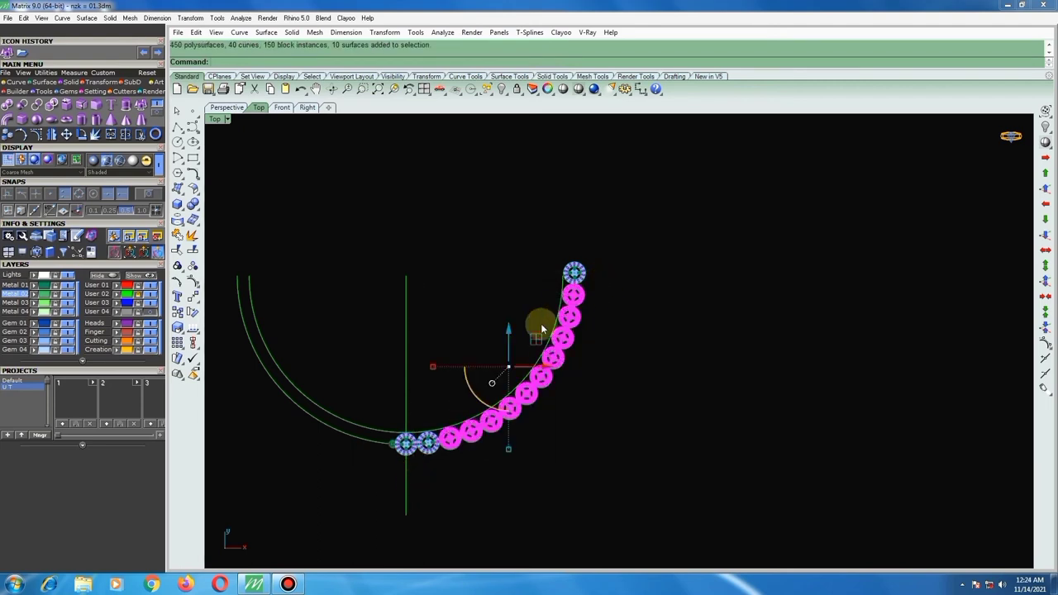
pyautogui.keyDown('shift'); pyautogui.click(430, 445); pyautogui.keyUp('shift')
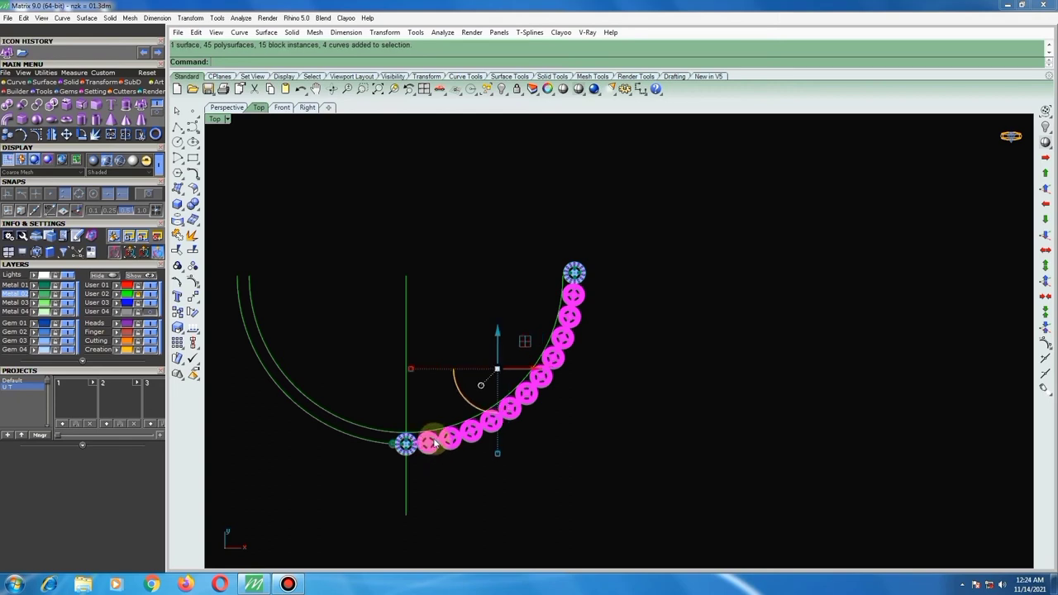
pyautogui.rightClick(533, 326)
pyautogui.write('0')
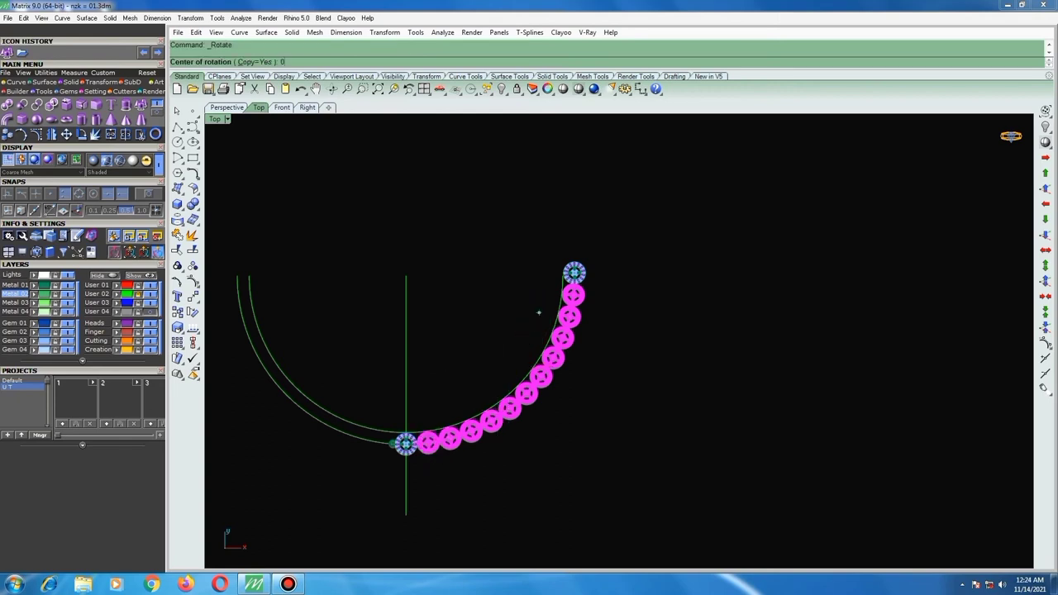
pyautogui.click(404, 275)
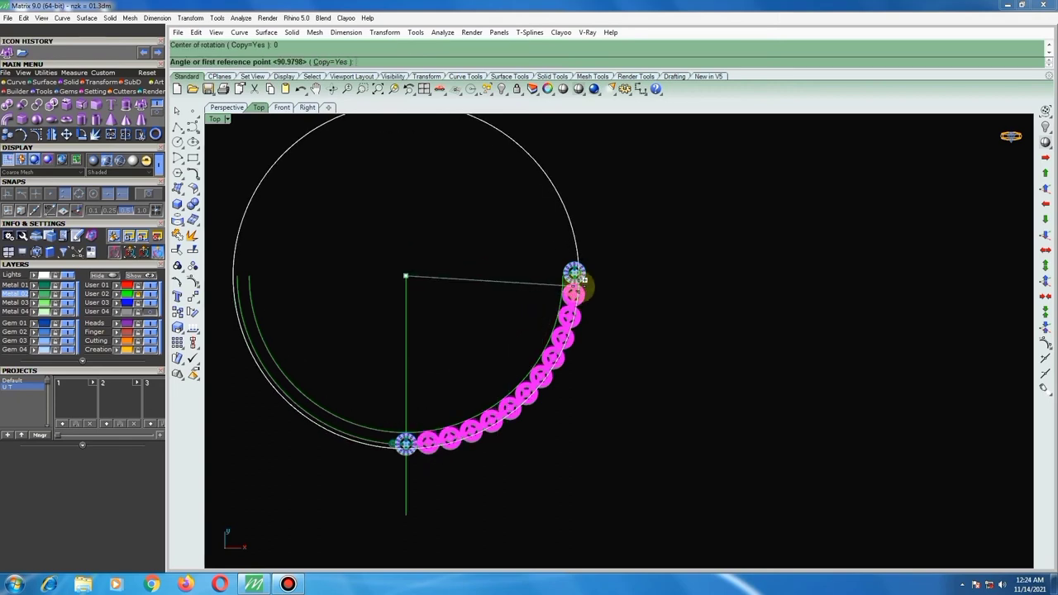
pyautogui.click(574, 275)
pyautogui.scroll(2, 397, 459)
pyautogui.scroll(2, 391, 450)
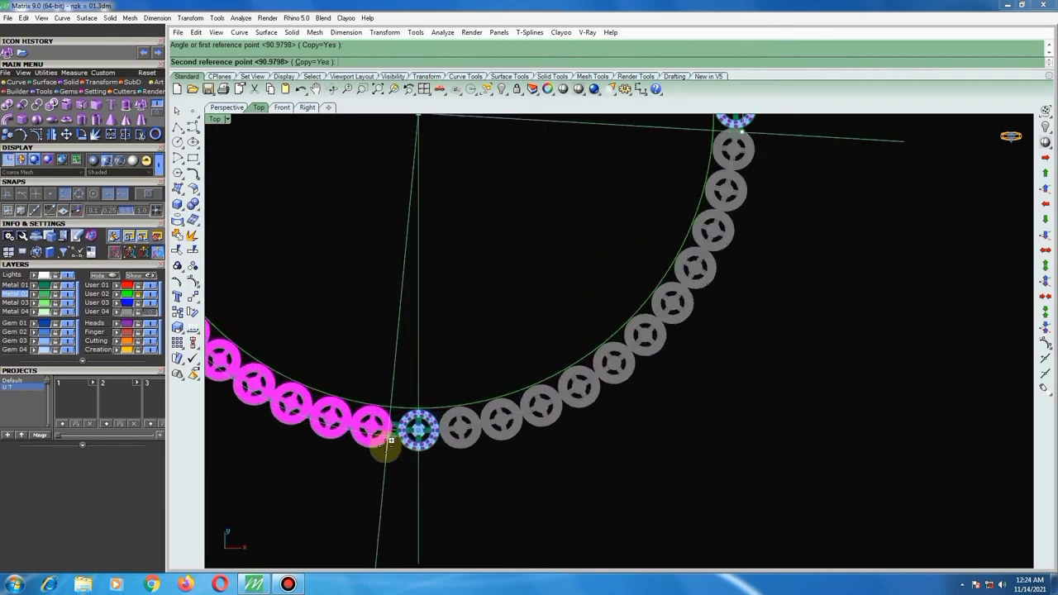
pyautogui.scroll(2, 393, 449)
pyautogui.scroll(2, 396, 447)
pyautogui.scroll(2, 405, 439)
pyautogui.scroll(2, 406, 437)
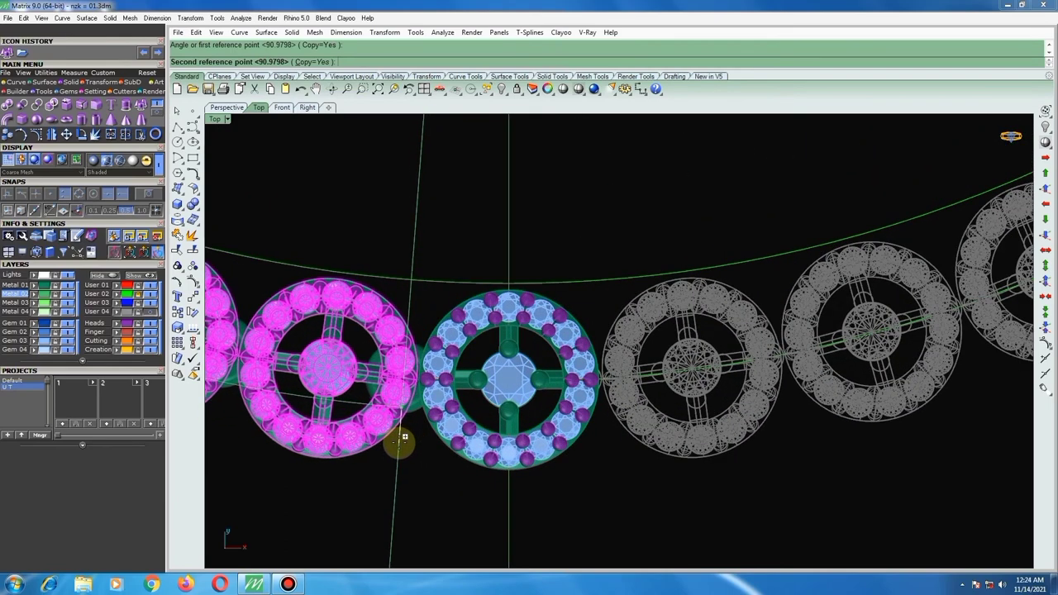
pyautogui.click(404, 438)
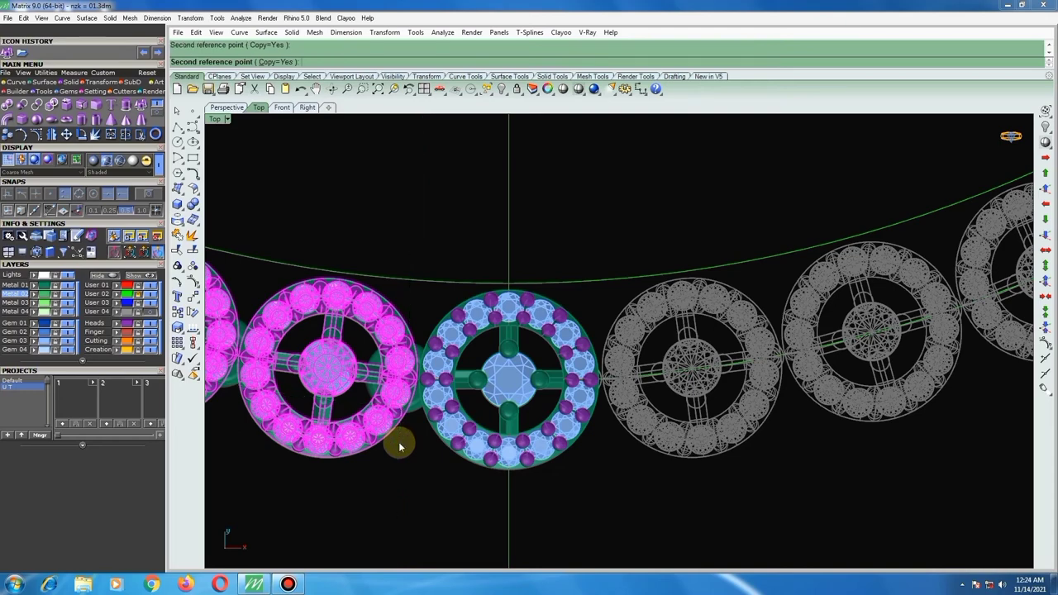
pyautogui.press('Return')
pyautogui.scroll(-2, 432, 439)
pyautogui.scroll(-3, 435, 444)
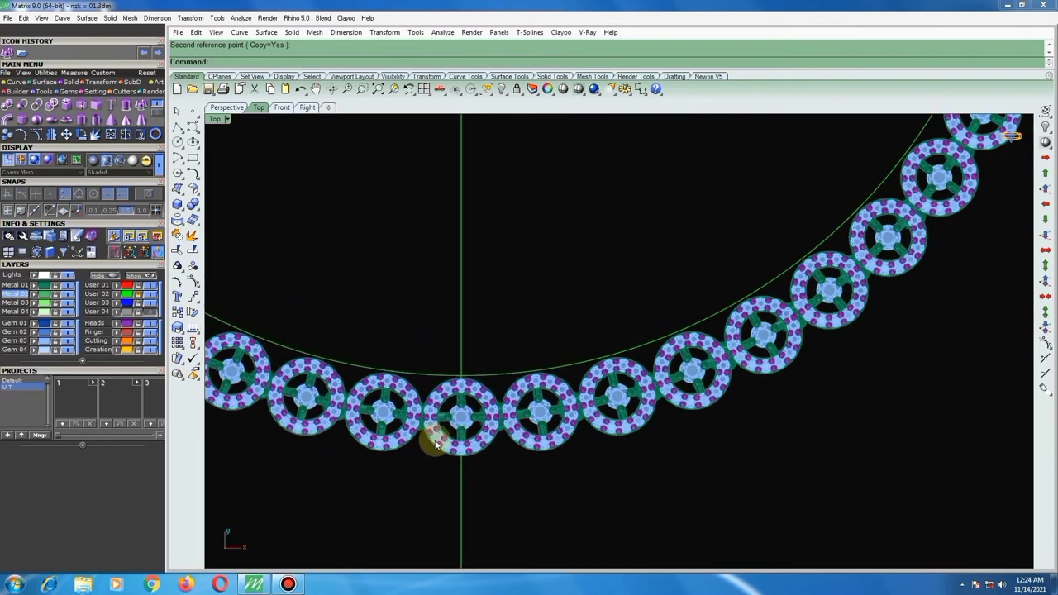
pyautogui.scroll(-2, 435, 445)
pyautogui.scroll(-2, 484, 424)
pyautogui.scroll(-1, 502, 429)
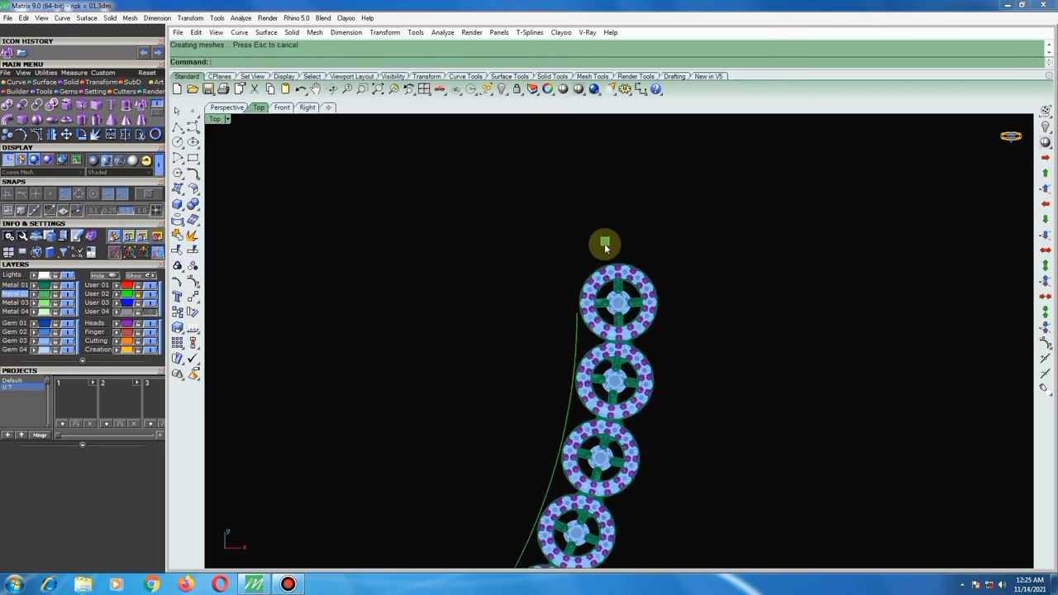
# Stretch the green bar wider on both sides and lower it onto the top halo link.
pyautogui.moveTo(616, 248); pyautogui.dragTo(470, 273)
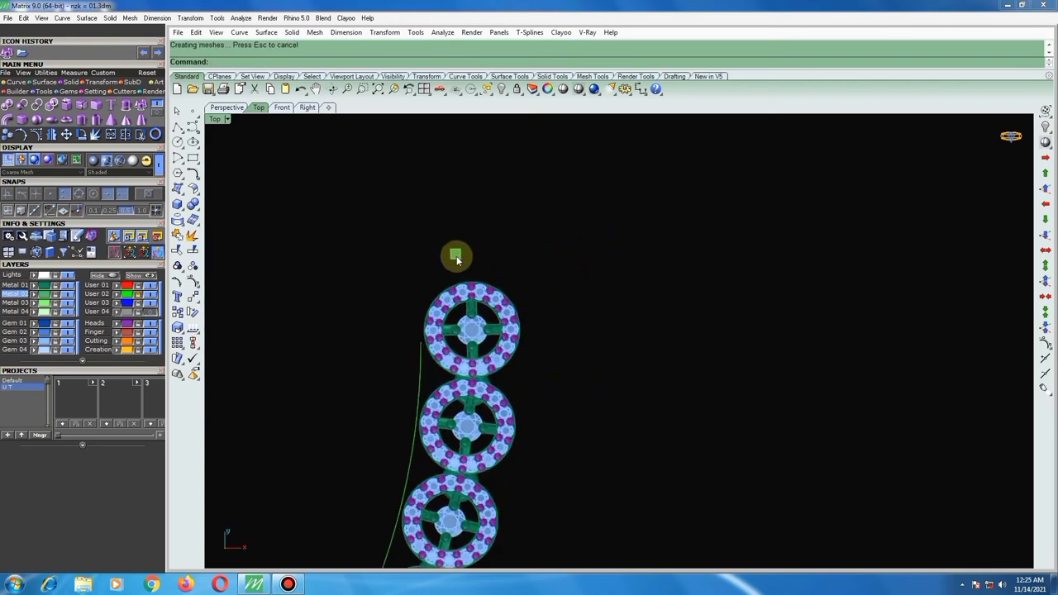
pyautogui.scroll(5, 469, 273)
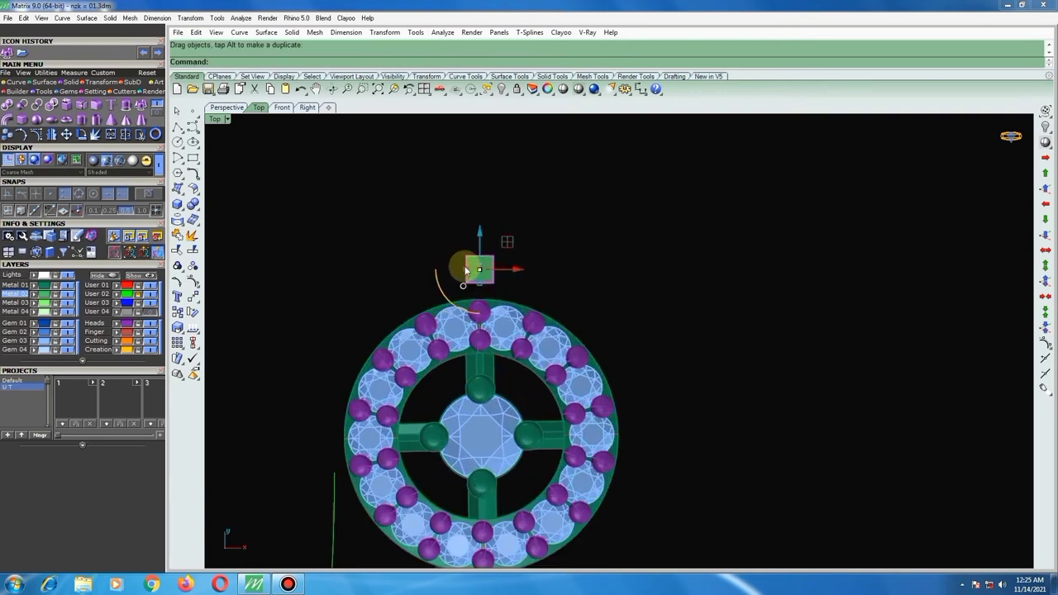
pyautogui.moveTo(448, 276); pyautogui.dragTo(411, 276)
pyautogui.click(482, 262)
pyautogui.moveTo(502, 243); pyautogui.dragTo(495, 250)
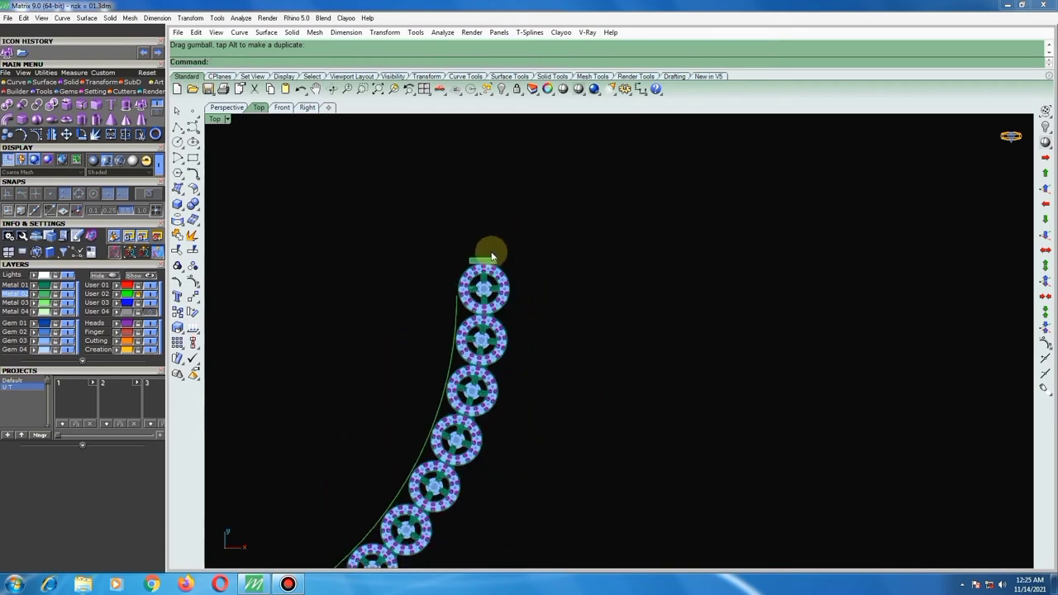
pyautogui.scroll(4, 491, 296)
pyautogui.click(485, 304)
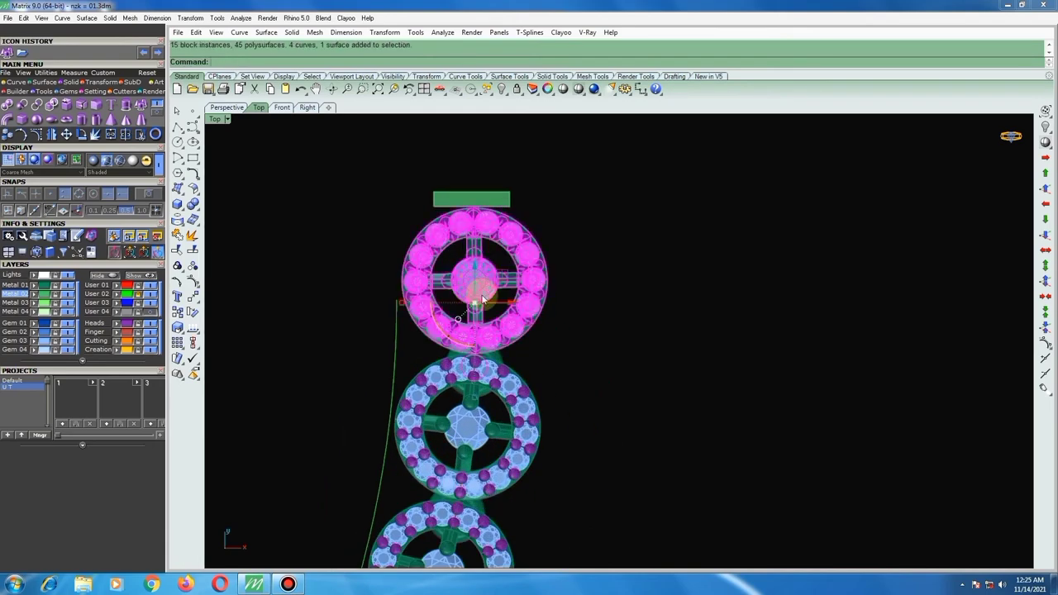
pyautogui.scroll(2, 485, 307)
pyautogui.scroll(1, 470, 263)
# Rotate the top link's centre gem in place about its own centre with Copy=No.
pyautogui.scroll(1, 465, 266)
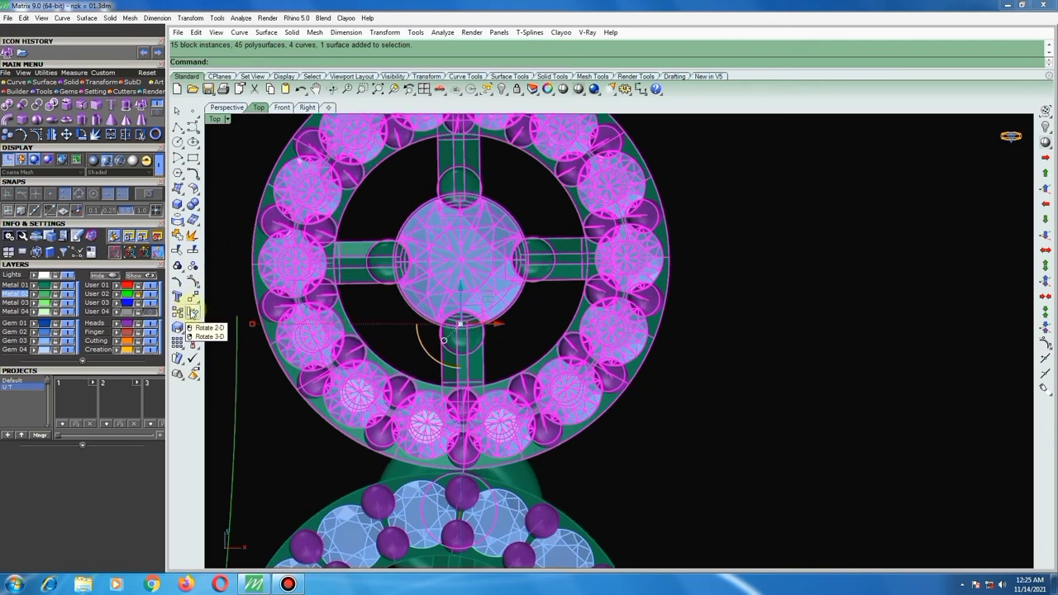
pyautogui.click(192, 312)
pyautogui.scroll(1, 457, 266)
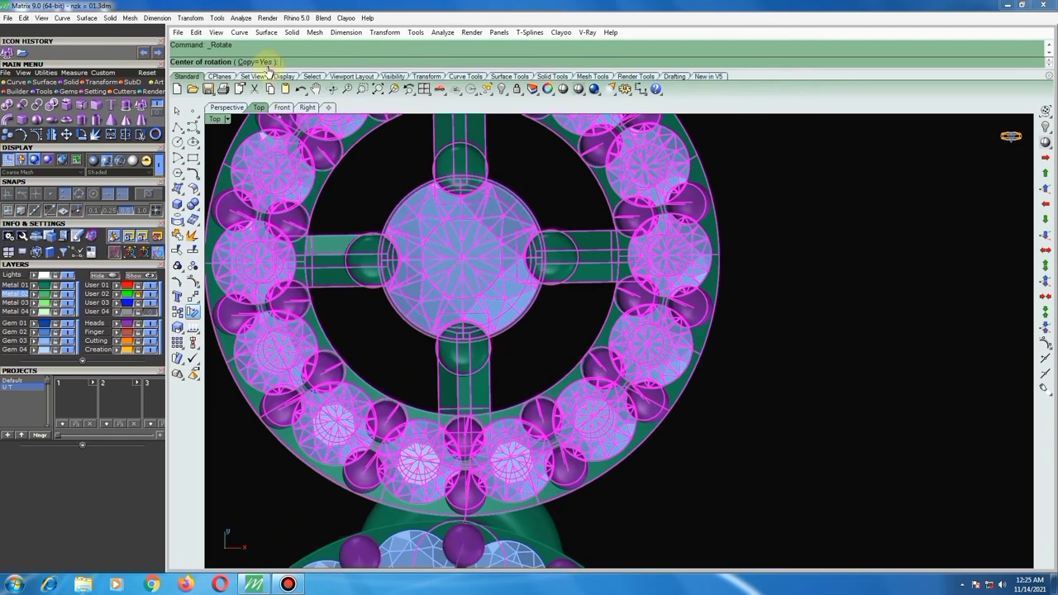
pyautogui.click(256, 62)
pyautogui.scroll(1, 423, 259)
pyautogui.scroll(2, 428, 261)
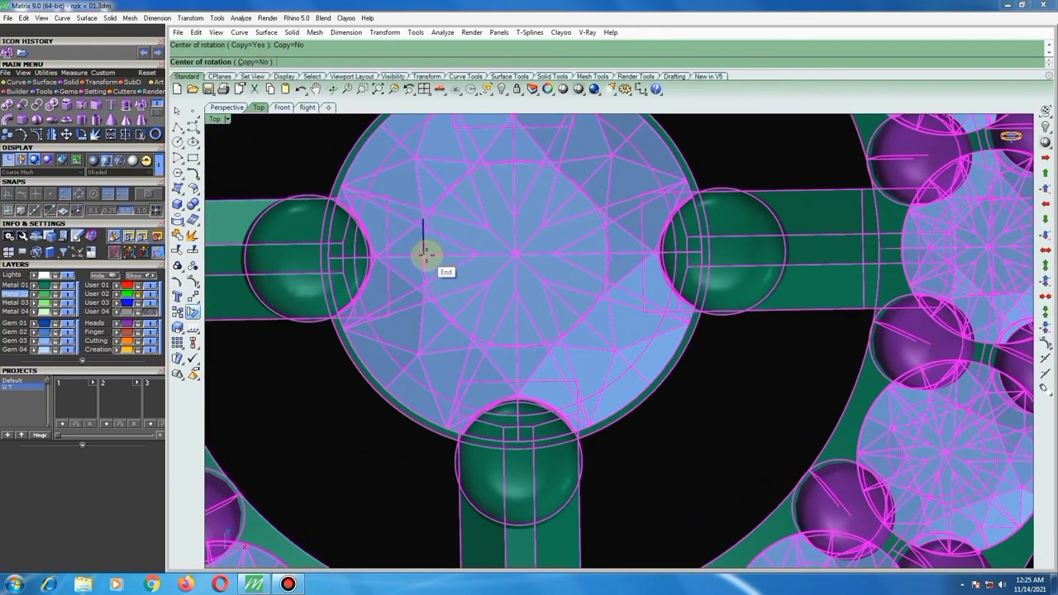
pyautogui.click(425, 254)
pyautogui.click(552, 254)
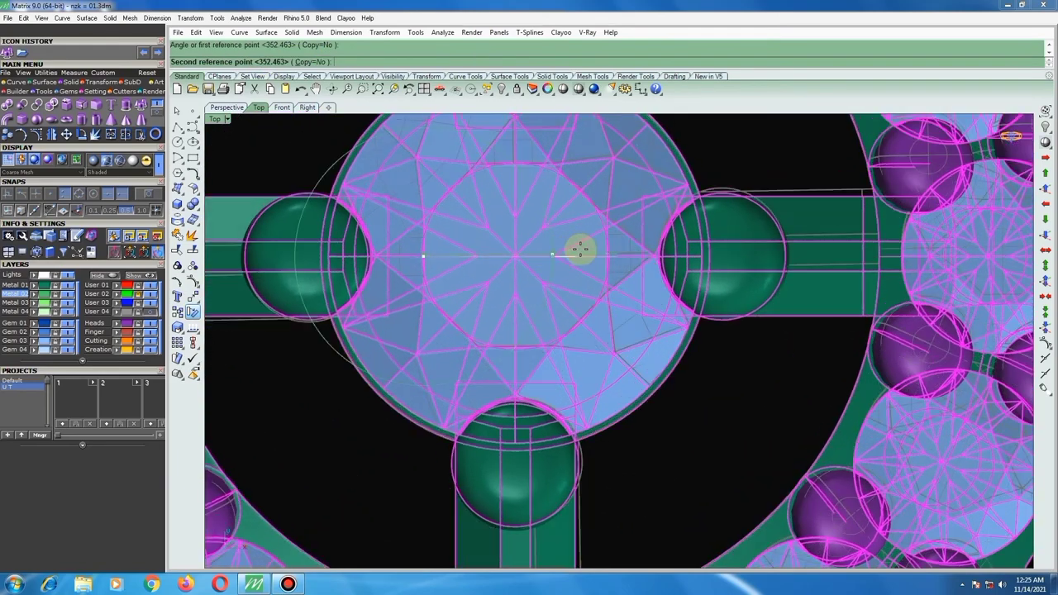
pyautogui.click(592, 250)
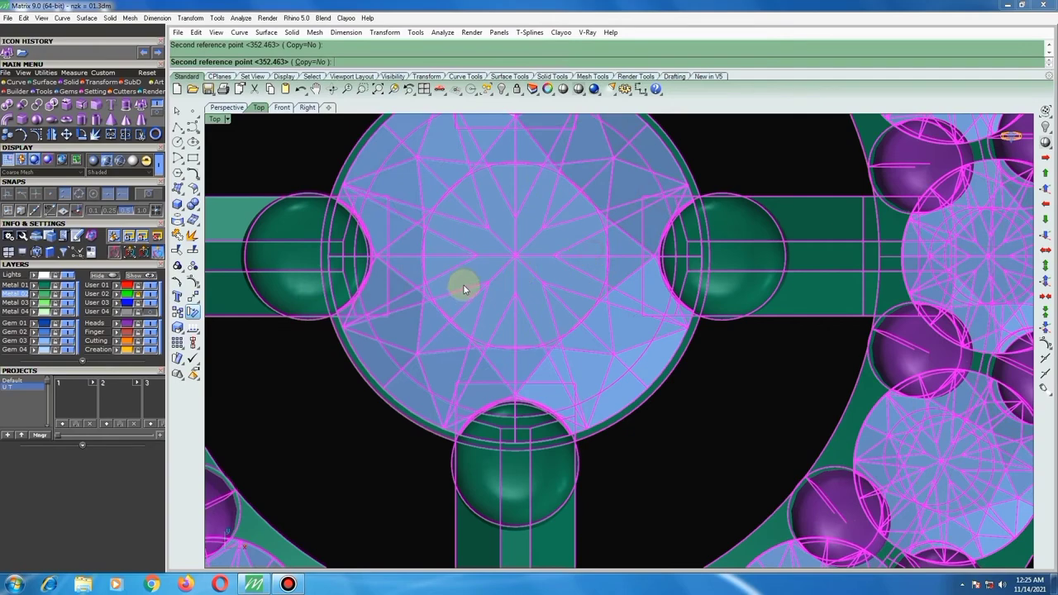
pyautogui.scroll(-2, 465, 289)
pyautogui.scroll(-1, 473, 281)
pyautogui.scroll(-2, 484, 278)
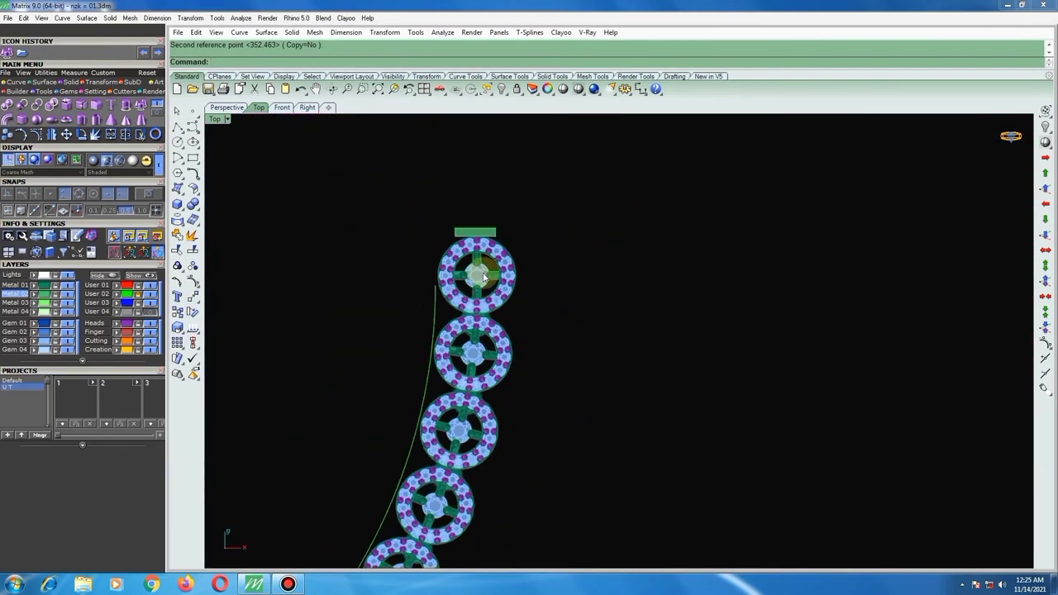
pyautogui.scroll(-1, 485, 278)
pyautogui.scroll(3, 480, 246)
pyautogui.scroll(3, 490, 246)
# Draw a vertical guide polyline straight up from the top link's centre gem.
pyautogui.click(491, 245)
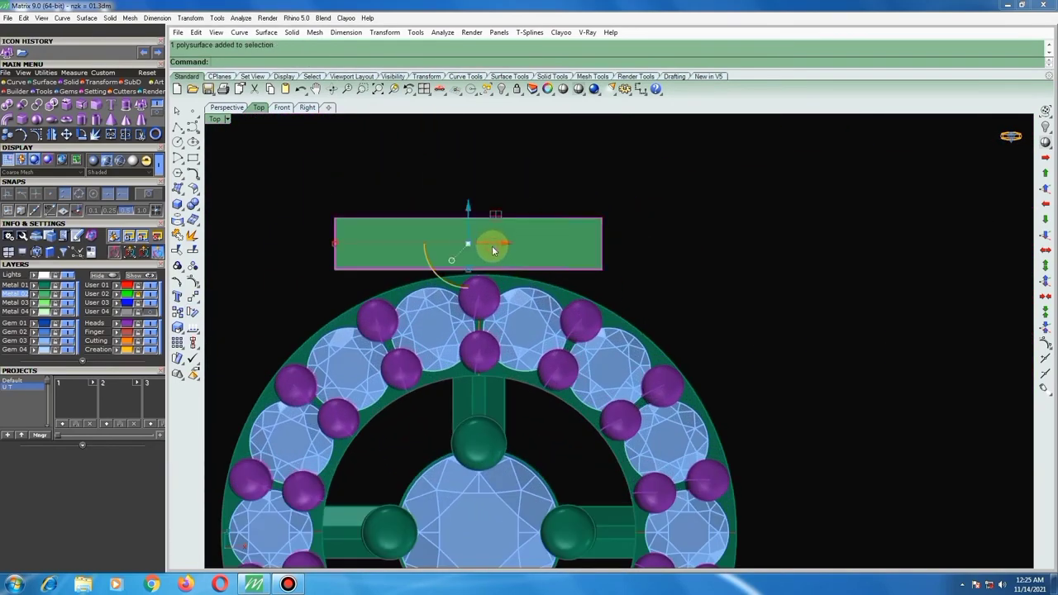
pyautogui.click(176, 128)
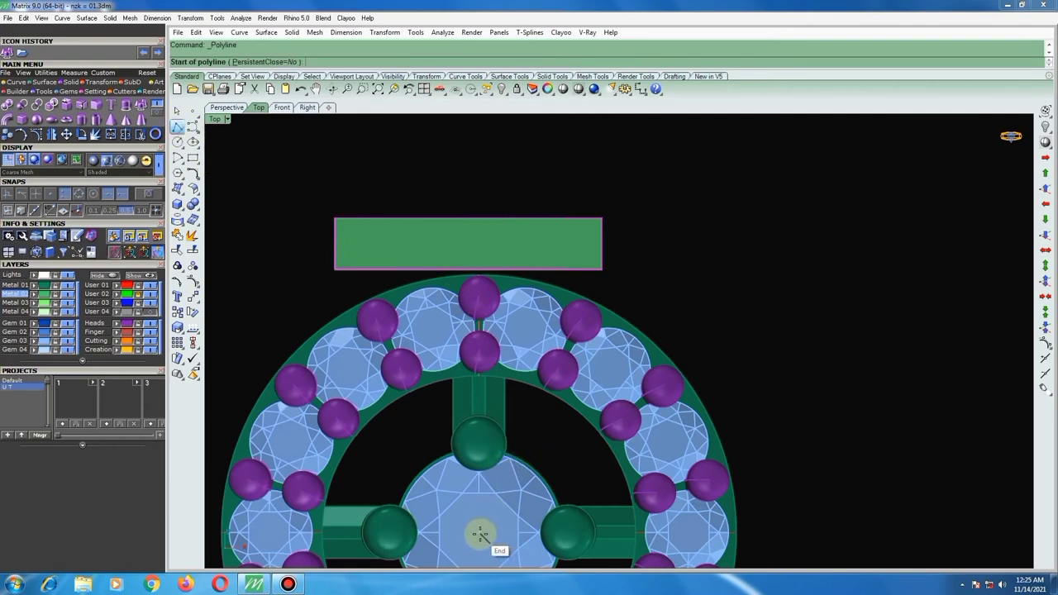
pyautogui.click(480, 534)
pyautogui.scroll(-3, 476, 521)
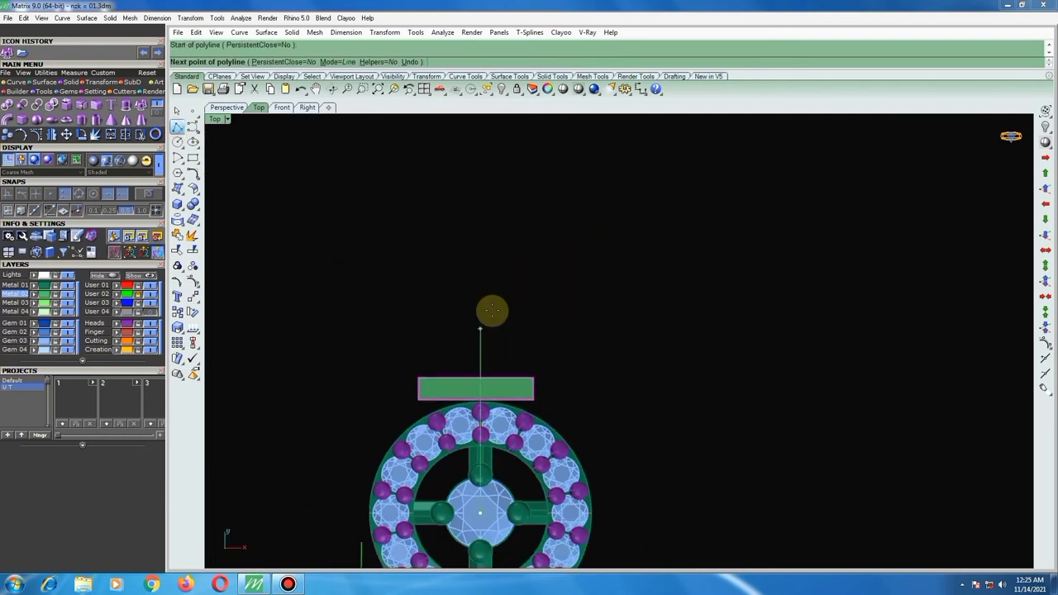
pyautogui.click(480, 261)
pyautogui.rightClick(489, 261)
# Slide the green bar along X with the gumball to centre it on the guide line.
pyautogui.click(476, 388)
pyautogui.scroll(2, 487, 390)
pyautogui.scroll(2, 487, 389)
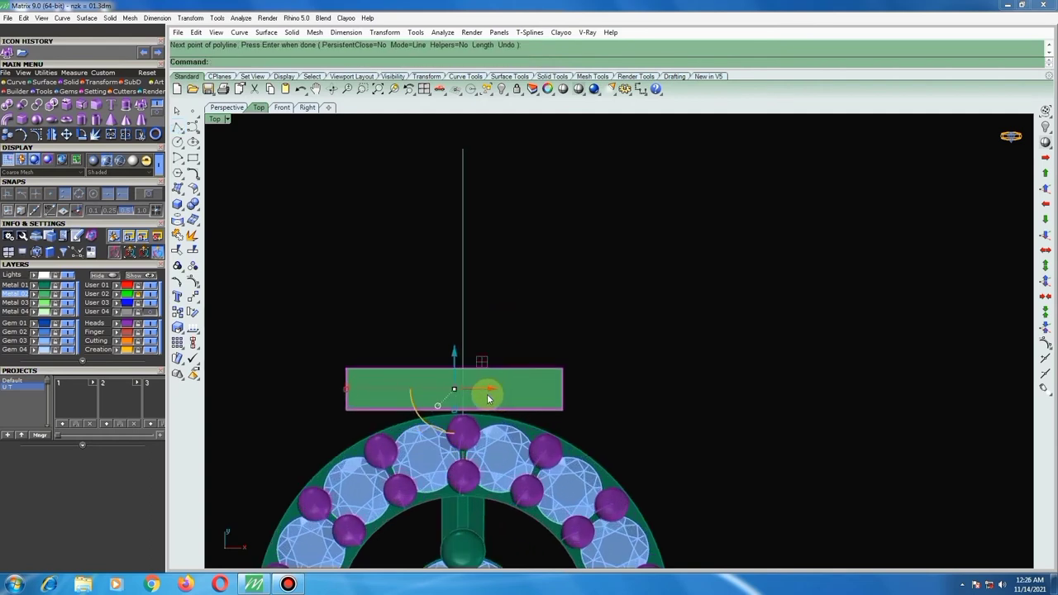
pyautogui.scroll(1, 481, 391)
pyautogui.moveTo(478, 392); pyautogui.dragTo(488, 394)
pyautogui.scroll(-3, 465, 353)
pyautogui.click(496, 325)
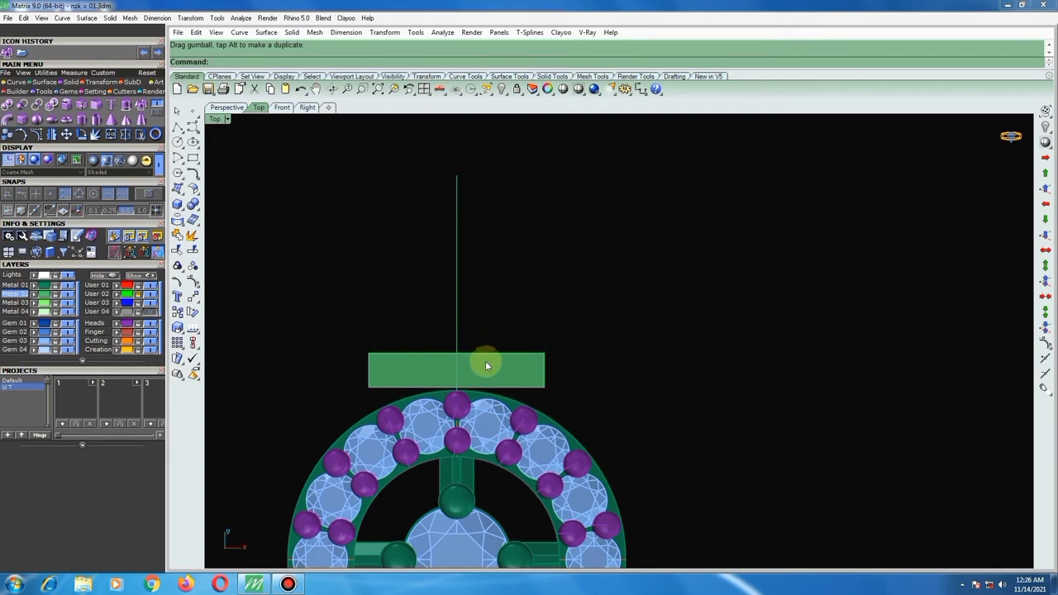
# In Perspective view, move the green end block against the last halo link.
pyautogui.click(231, 109)
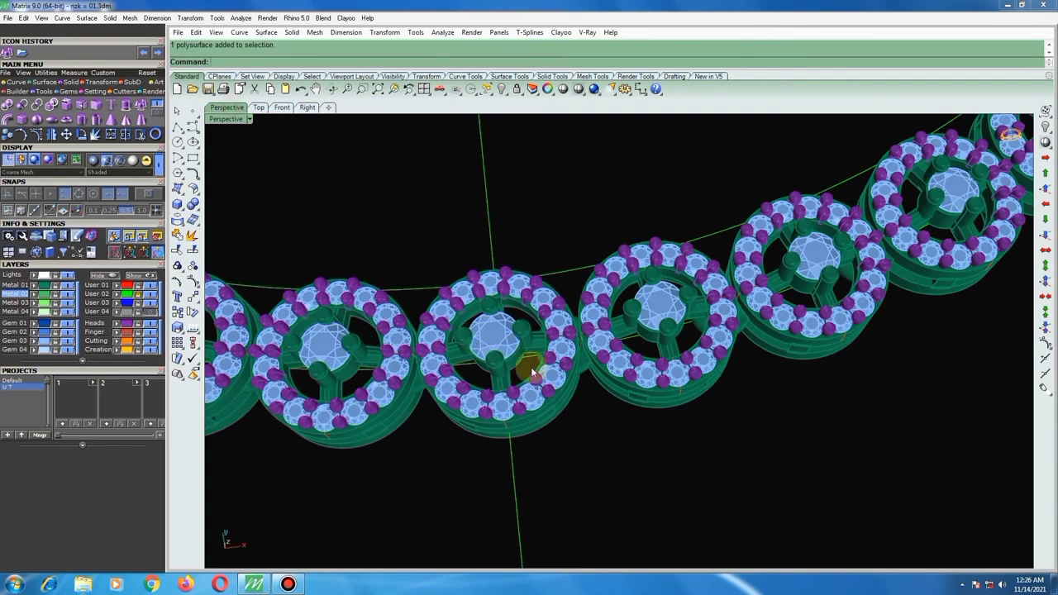
pyautogui.scroll(-4, 355, 405)
pyautogui.moveTo(379, 420)
pyautogui.mouseDown(button='right')
pyautogui.moveTo(500, 157)
pyautogui.moveTo(573, 185)
pyautogui.moveTo(538, 292)
pyautogui.moveTo(396, 252)
pyautogui.moveTo(615, 358)
pyautogui.mouseUp(button='right')
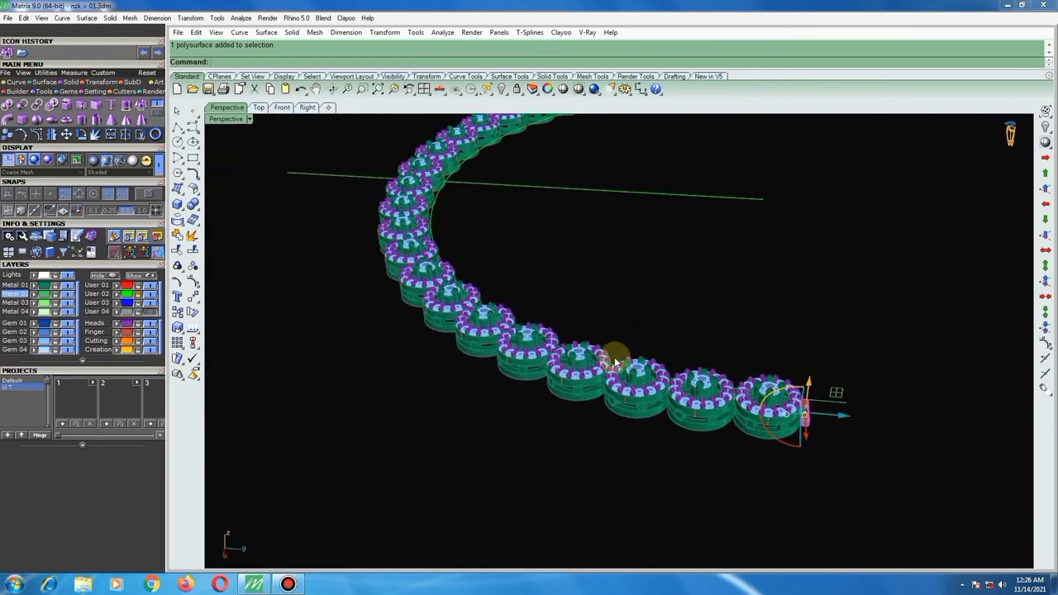
pyautogui.moveTo(371, 344)
pyautogui.mouseDown(button='right')
pyautogui.moveTo(766, 381)
pyautogui.moveTo(729, 424)
pyautogui.moveTo(620, 368)
pyautogui.moveTo(590, 366)
pyautogui.moveTo(699, 463)
pyautogui.mouseUp(button='right')
pyautogui.scroll(2, 659, 485)
pyautogui.scroll(3, 659, 485)
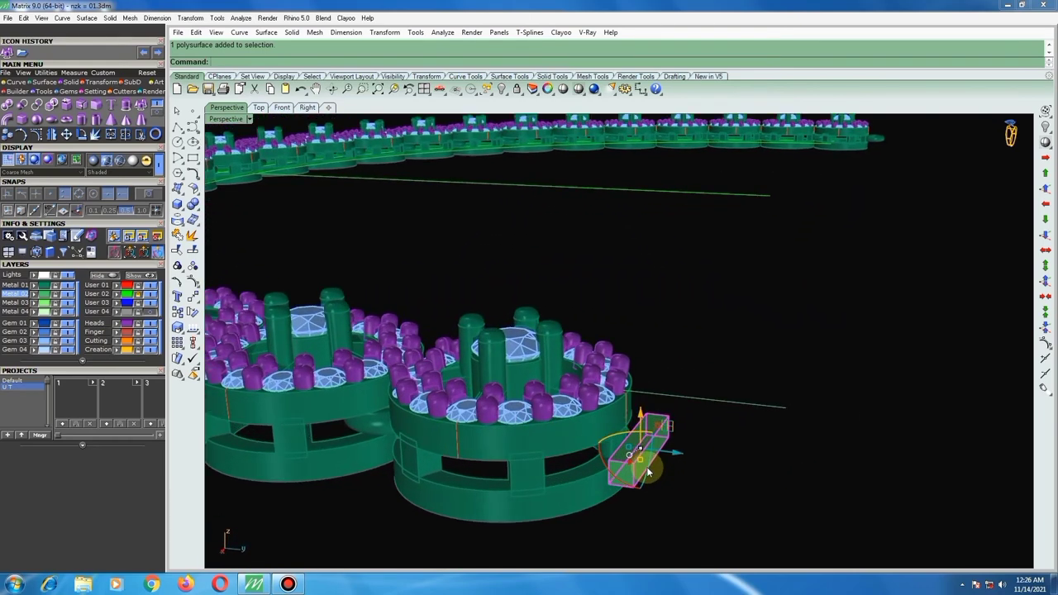
pyautogui.moveTo(649, 484); pyautogui.dragTo(649, 484)
pyautogui.moveTo(650, 484)
pyautogui.mouseDown(button='right')
pyautogui.moveTo(642, 410)
pyautogui.moveTo(559, 394)
pyautogui.mouseUp(button='right')
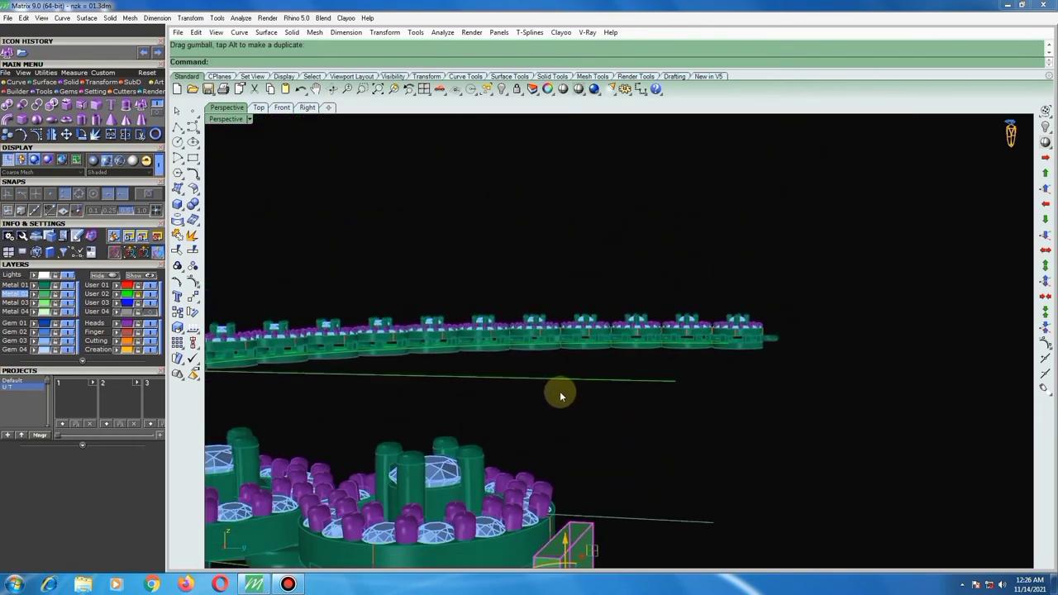
# In Right view, stretch the end block with its scale handles to the link's height.
pyautogui.click(308, 107)
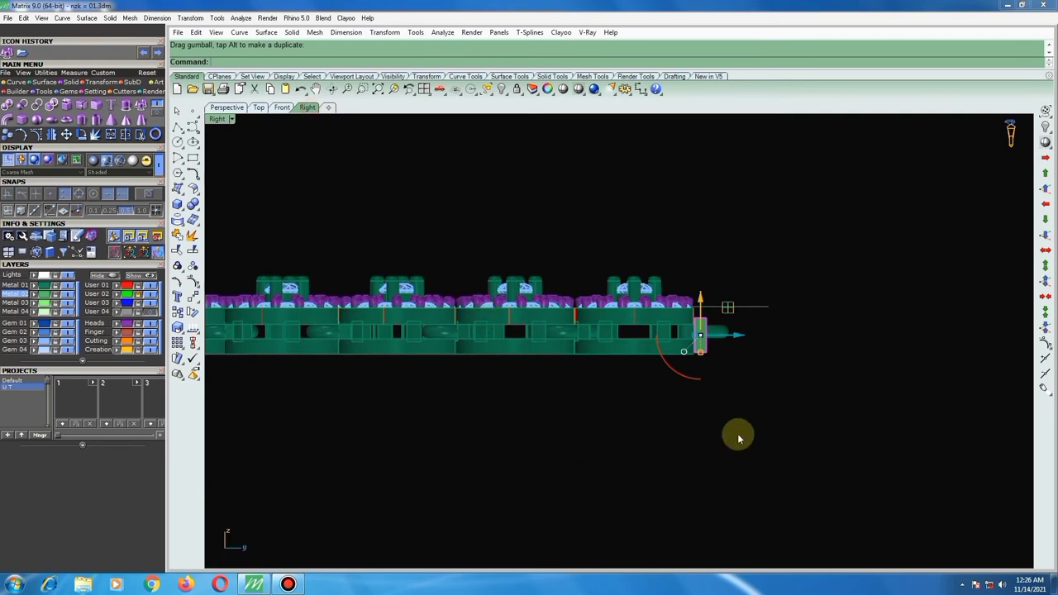
pyautogui.scroll(3, 619, 392)
pyautogui.scroll(3, 541, 389)
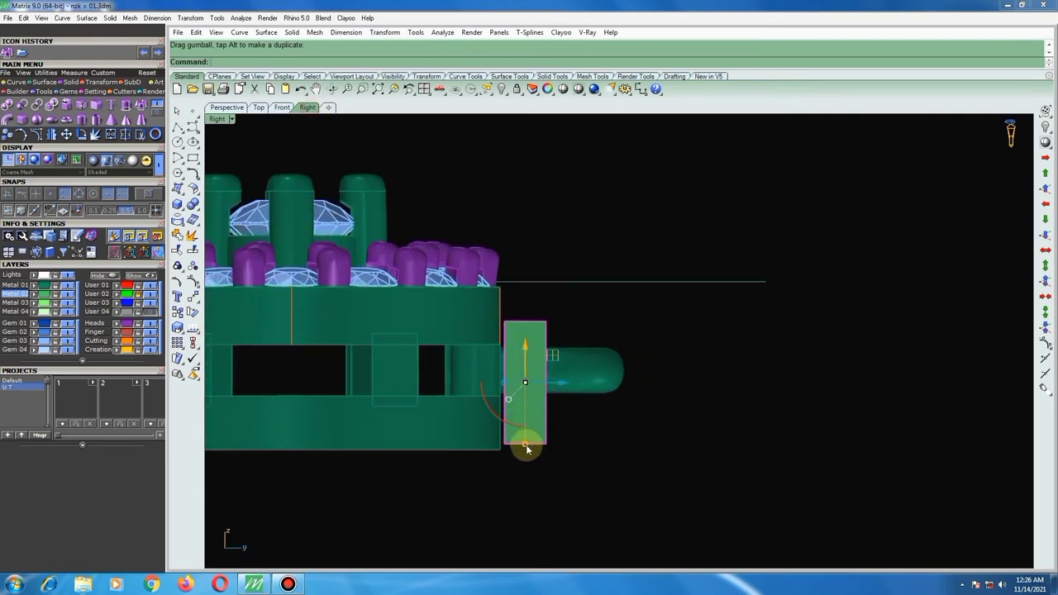
pyautogui.moveTo(527, 448); pyautogui.dragTo(513, 329)
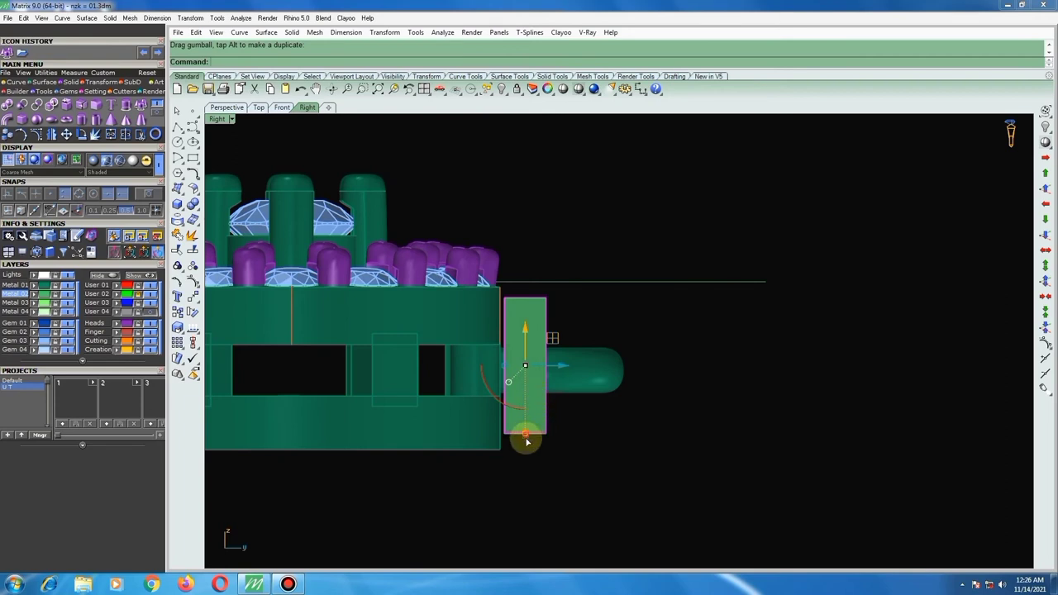
pyautogui.moveTo(526, 442); pyautogui.dragTo(529, 453)
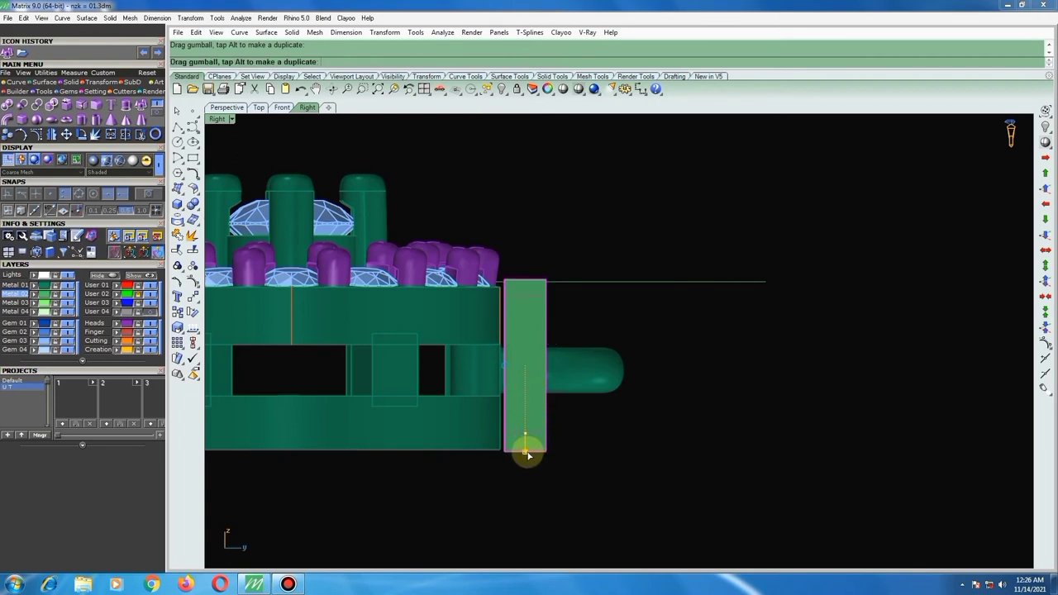
pyautogui.scroll(3, 526, 421)
pyautogui.moveTo(567, 300); pyautogui.dragTo(542, 288)
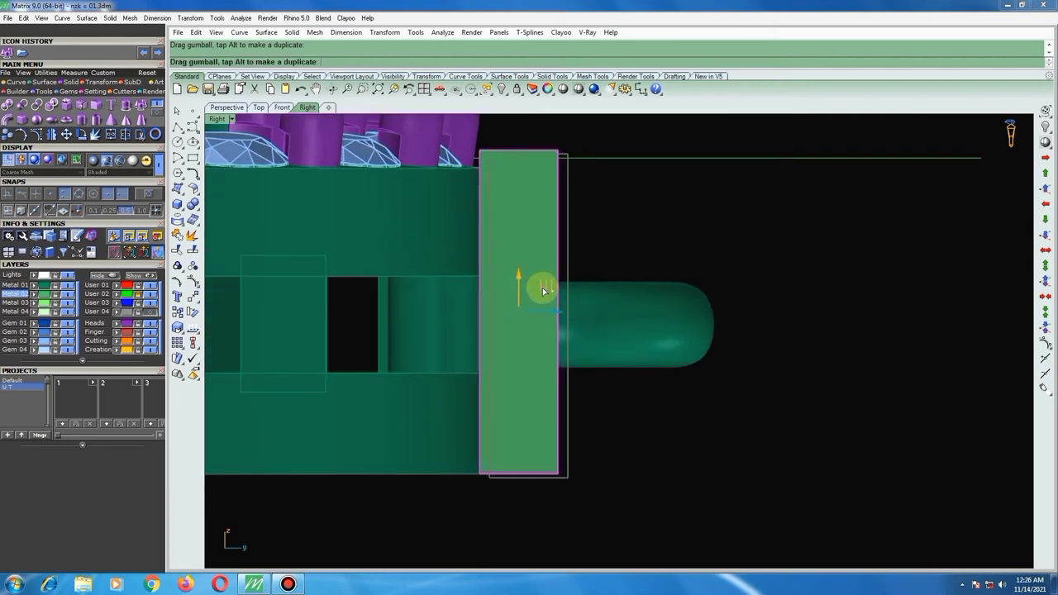
pyautogui.scroll(-3, 546, 304)
pyautogui.moveTo(607, 293); pyautogui.dragTo(551, 337, button='right')
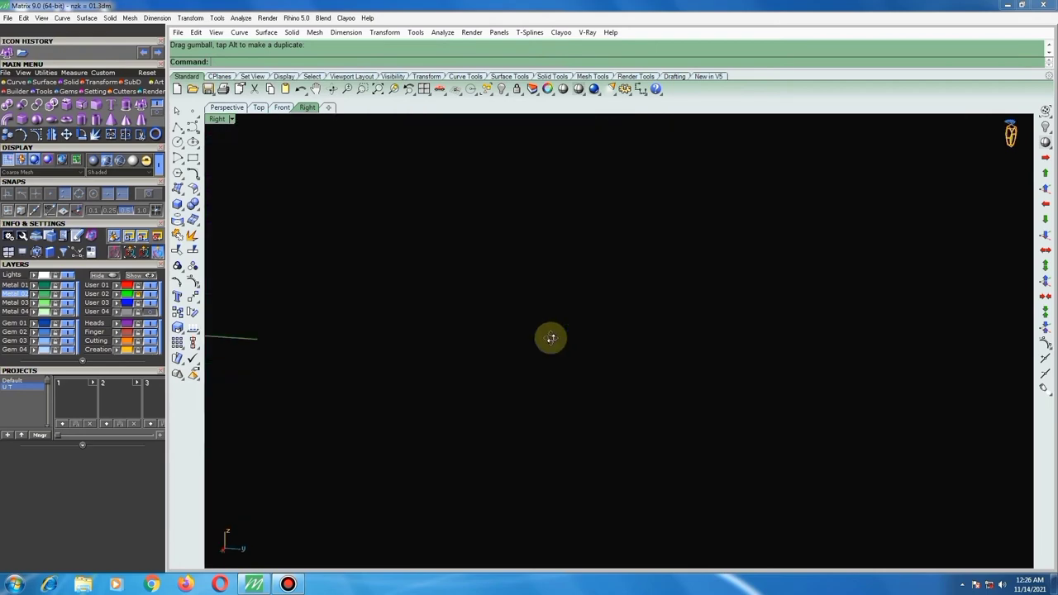
pyautogui.moveTo(381, 353)
pyautogui.mouseDown(button='right')
pyautogui.moveTo(504, 347)
pyautogui.moveTo(463, 322)
pyautogui.mouseUp(button='right')
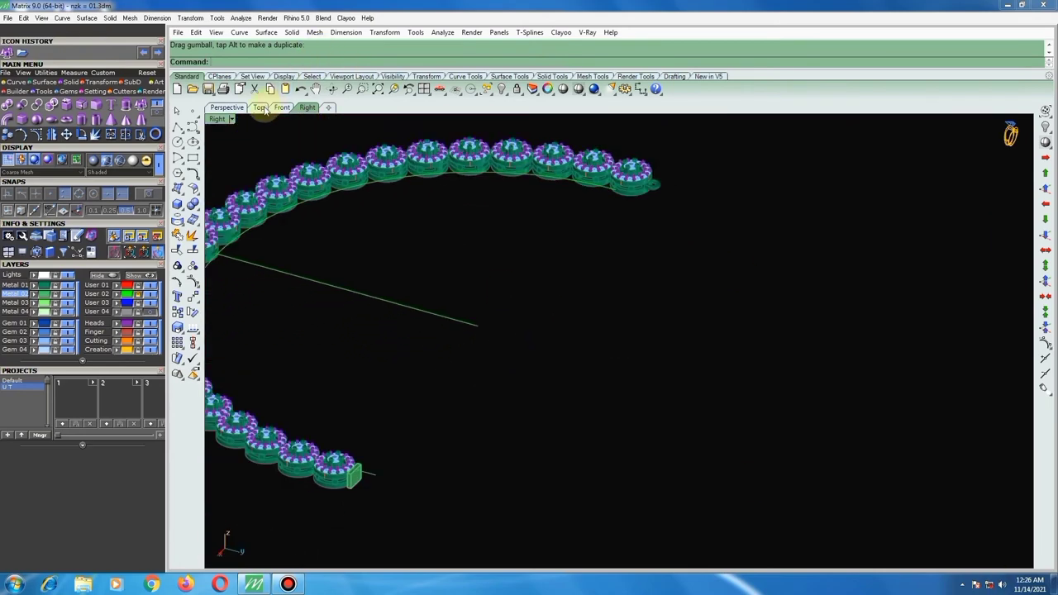
pyautogui.click(232, 108)
pyautogui.moveTo(481, 285)
pyautogui.mouseDown(button='right')
pyautogui.moveTo(469, 288)
pyautogui.moveTo(467, 347)
pyautogui.moveTo(484, 291)
pyautogui.moveTo(503, 365)
pyautogui.mouseUp(button='right')
pyautogui.scroll(2, 499, 346)
pyautogui.scroll(3, 502, 337)
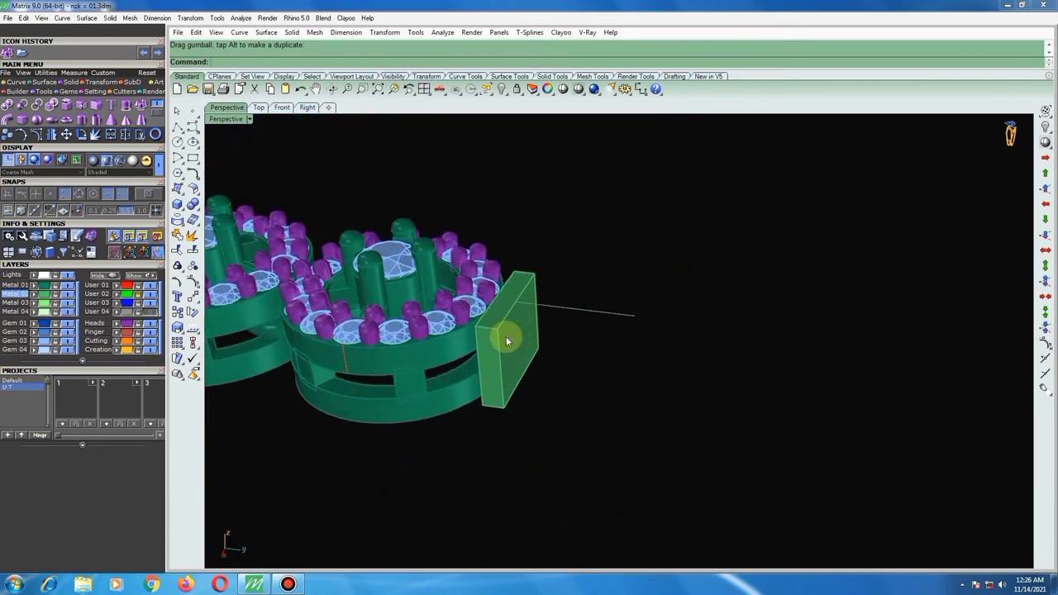
pyautogui.scroll(2, 506, 342)
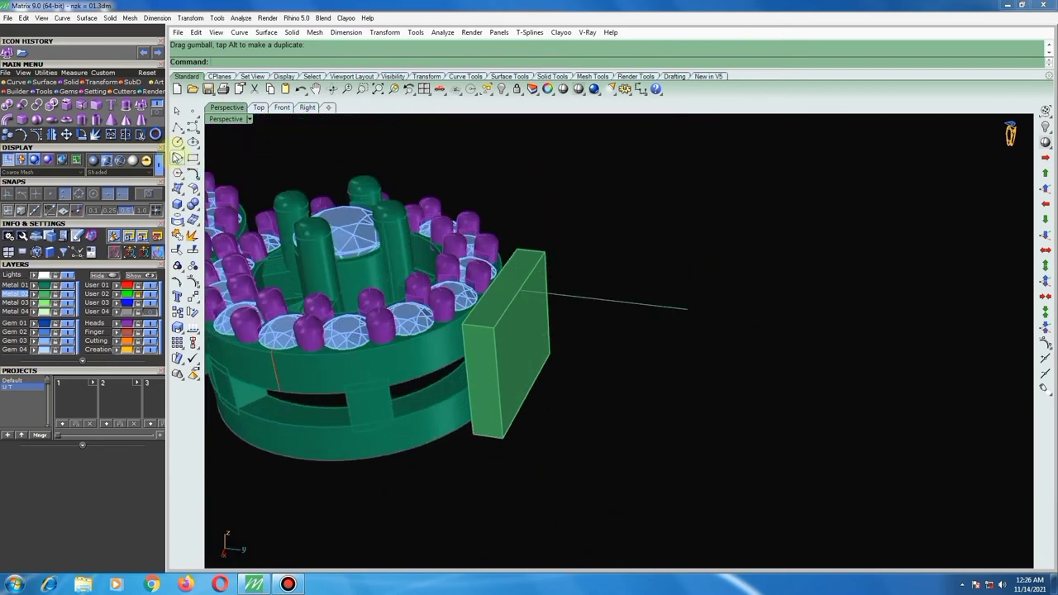
# Fillet four edges of the green end block with a 0.3 radius.
pyautogui.click(108, 18)
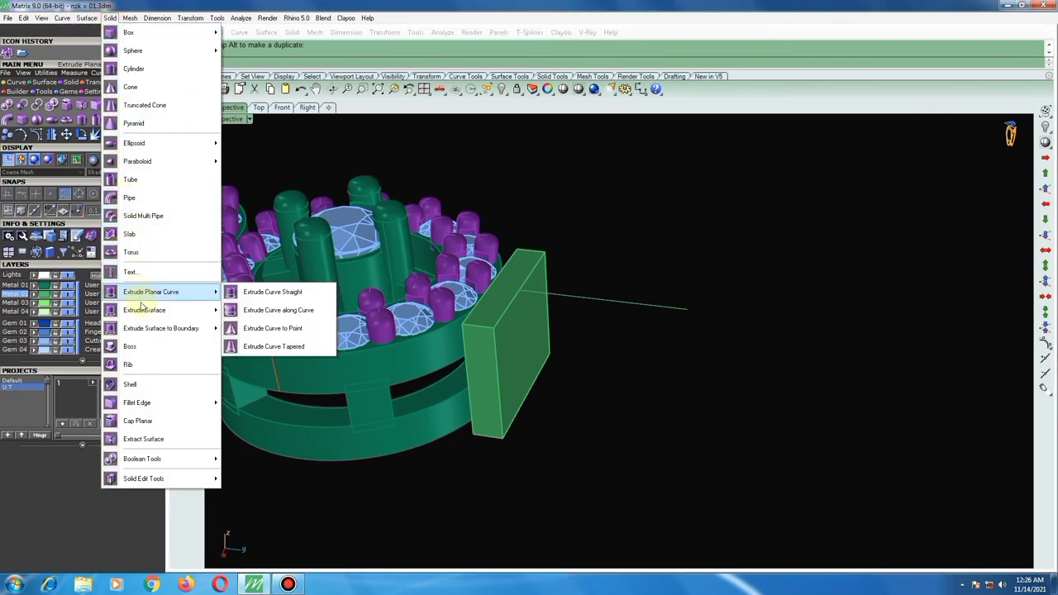
pyautogui.moveTo(138, 402)
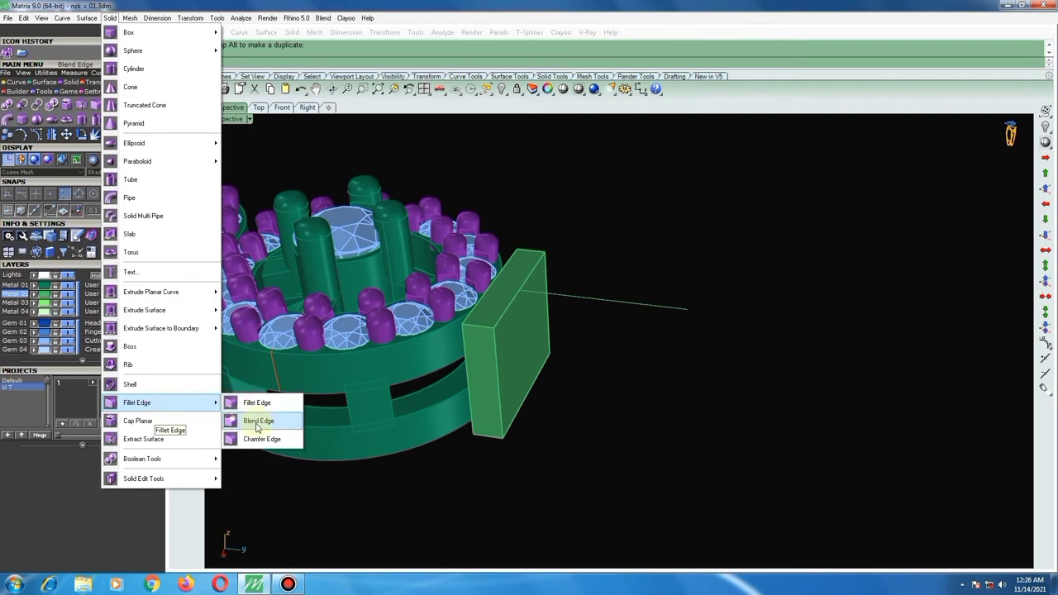
pyautogui.click(248, 402)
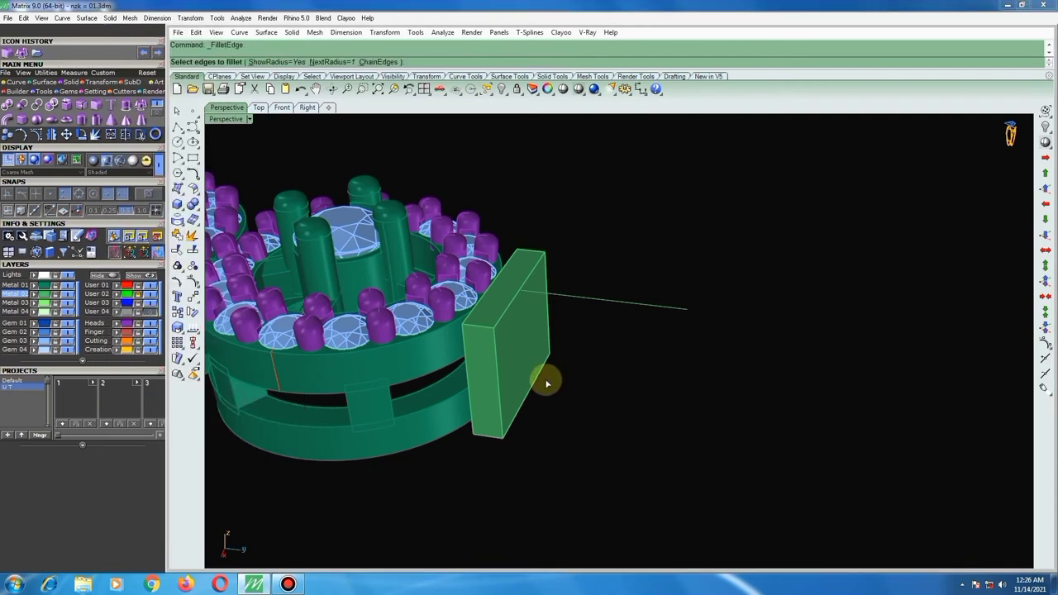
pyautogui.write('3')
pyautogui.press('Return')
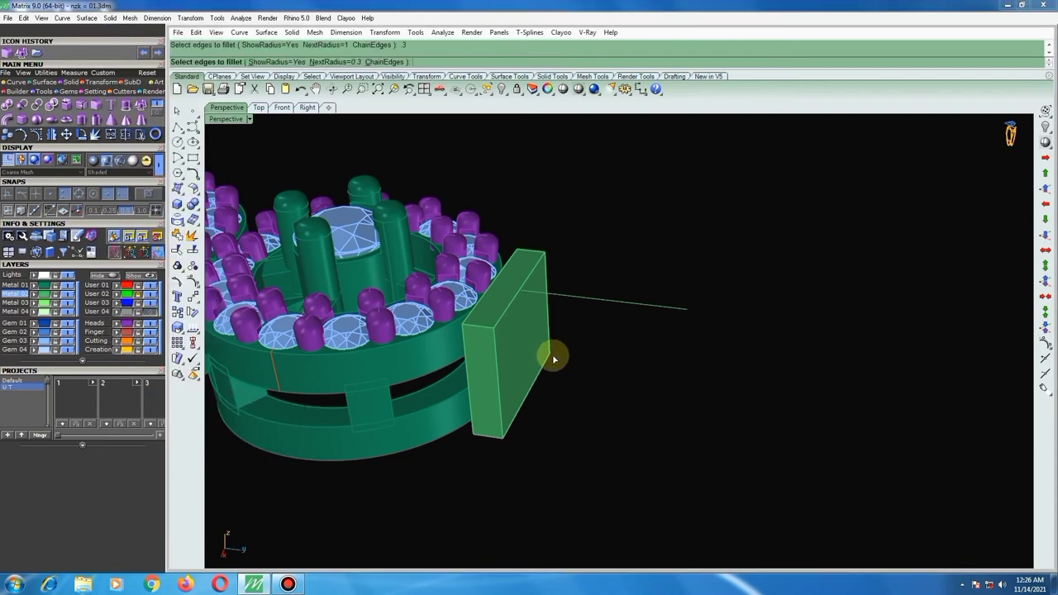
pyautogui.click(494, 339)
pyautogui.click(474, 323)
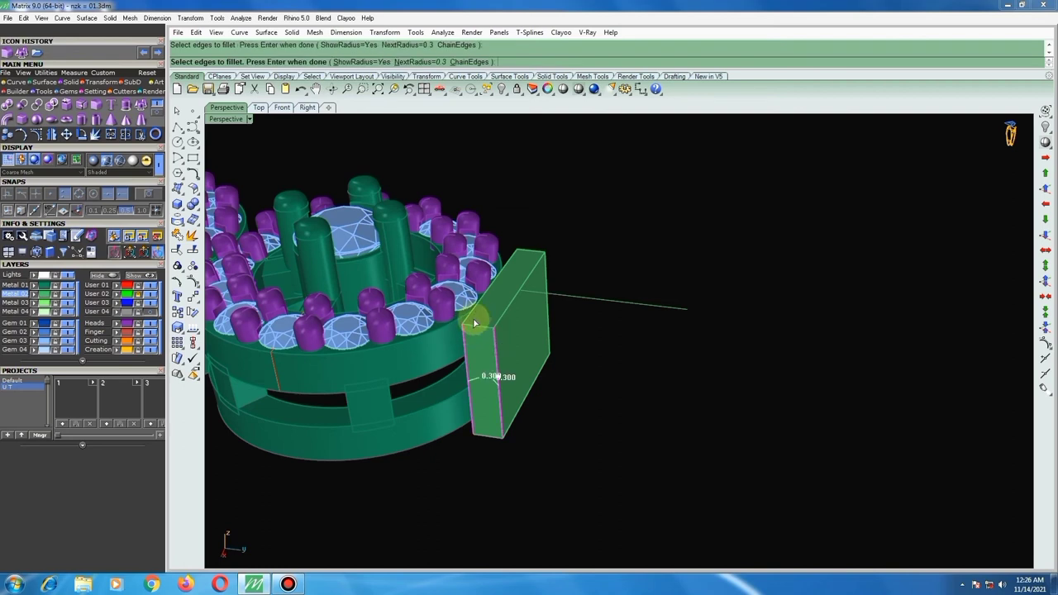
pyautogui.click(529, 277)
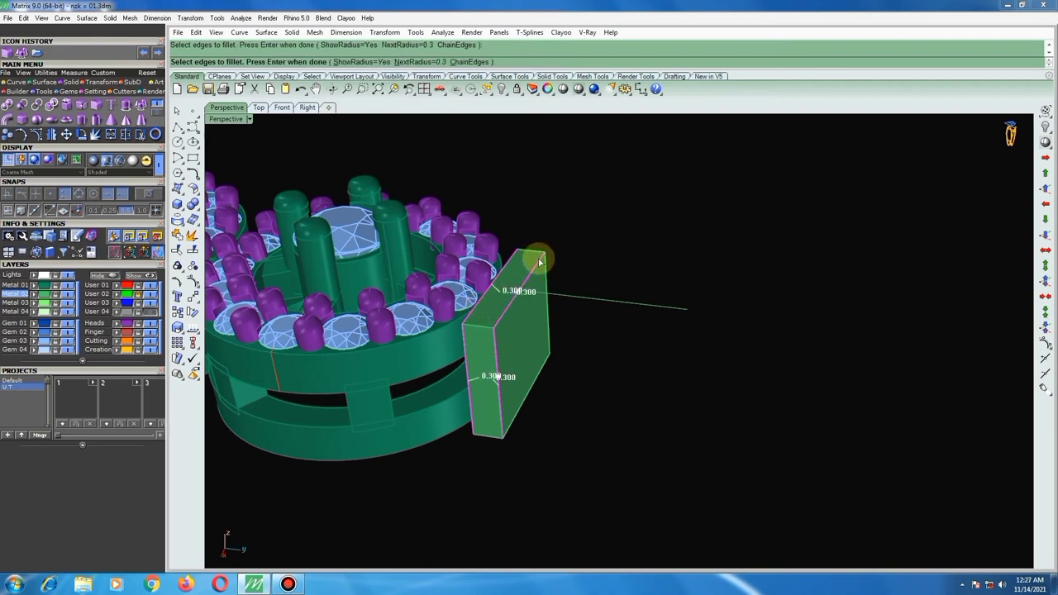
pyautogui.click(540, 263)
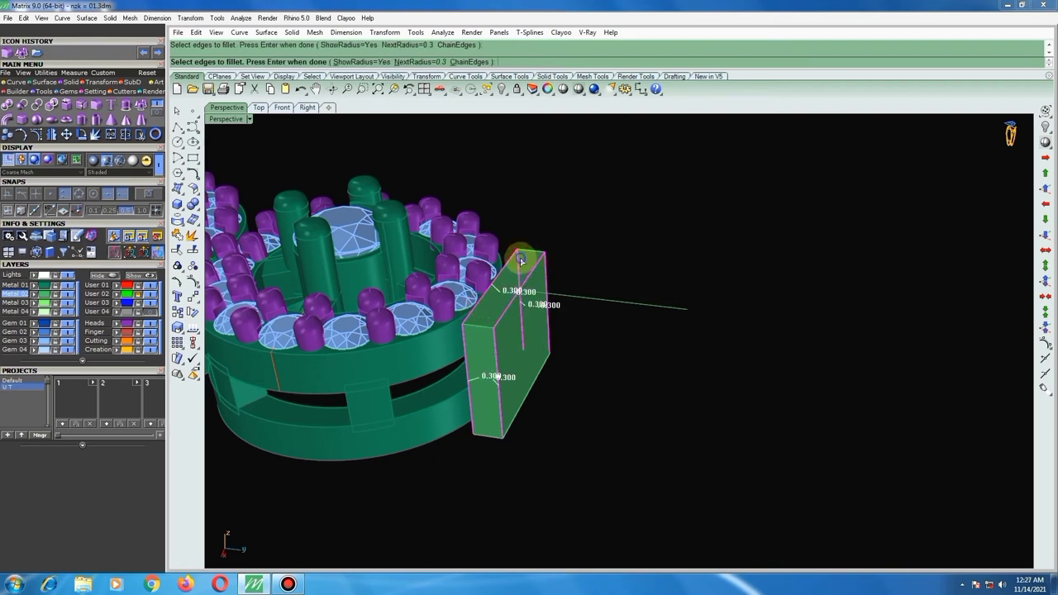
pyautogui.press('Return')
pyautogui.moveTo(570, 256)
pyautogui.mouseDown(button='right')
pyautogui.moveTo(534, 290)
pyautogui.moveTo(436, 295)
pyautogui.moveTo(385, 279)
pyautogui.moveTo(600, 285)
pyautogui.moveTo(551, 328)
pyautogui.mouseUp(button='right')
pyautogui.click(629, 276)
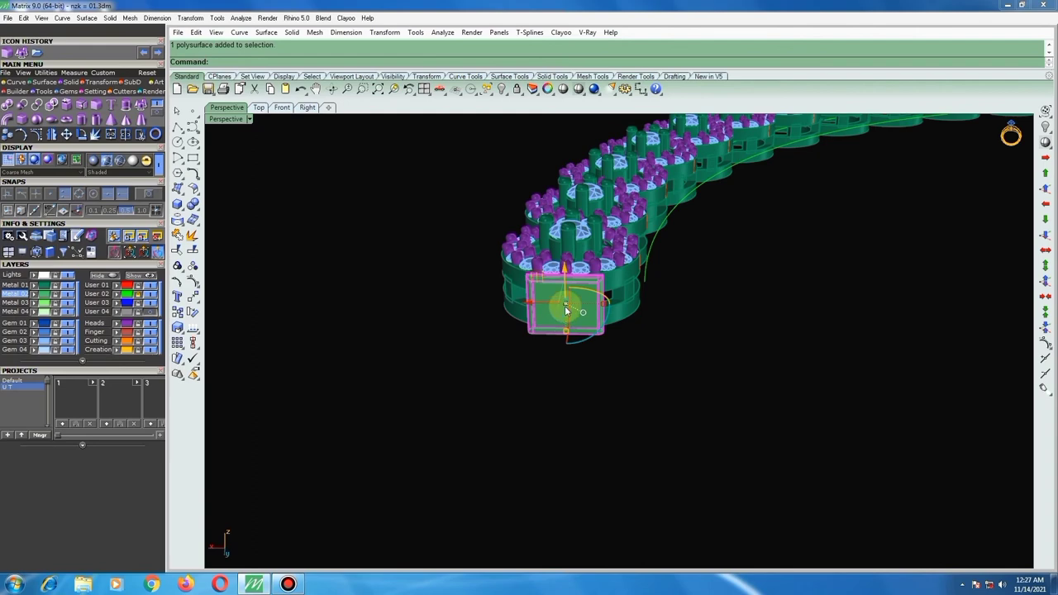
# In Top view, apply a Cage Edit control cage to the end bar with default settings.
pyautogui.scroll(-2, 549, 313)
pyautogui.click(257, 108)
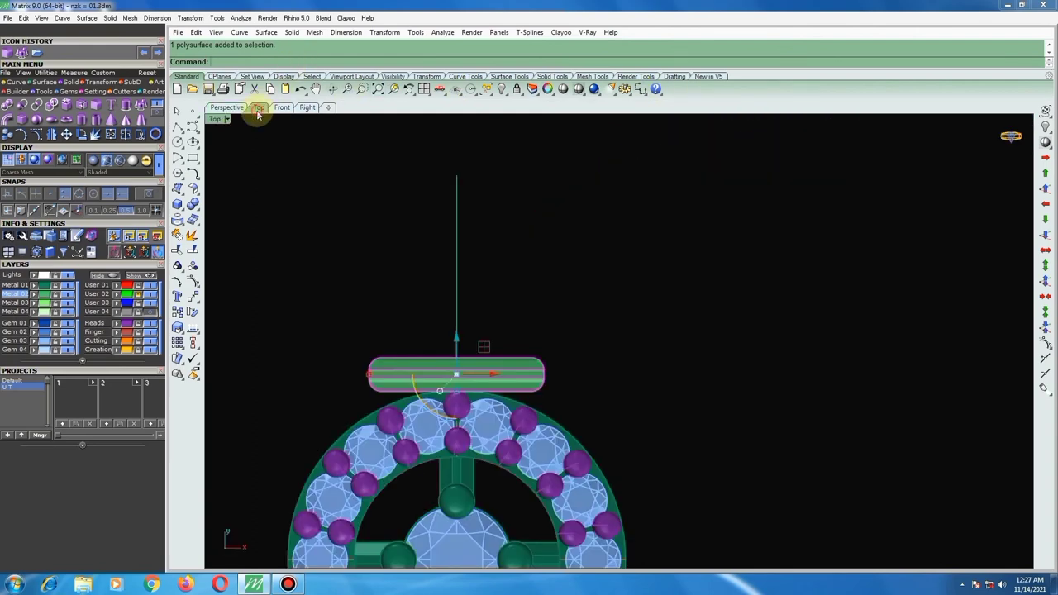
pyautogui.scroll(-2, 451, 253)
pyautogui.scroll(3, 454, 362)
pyautogui.scroll(-3, 448, 329)
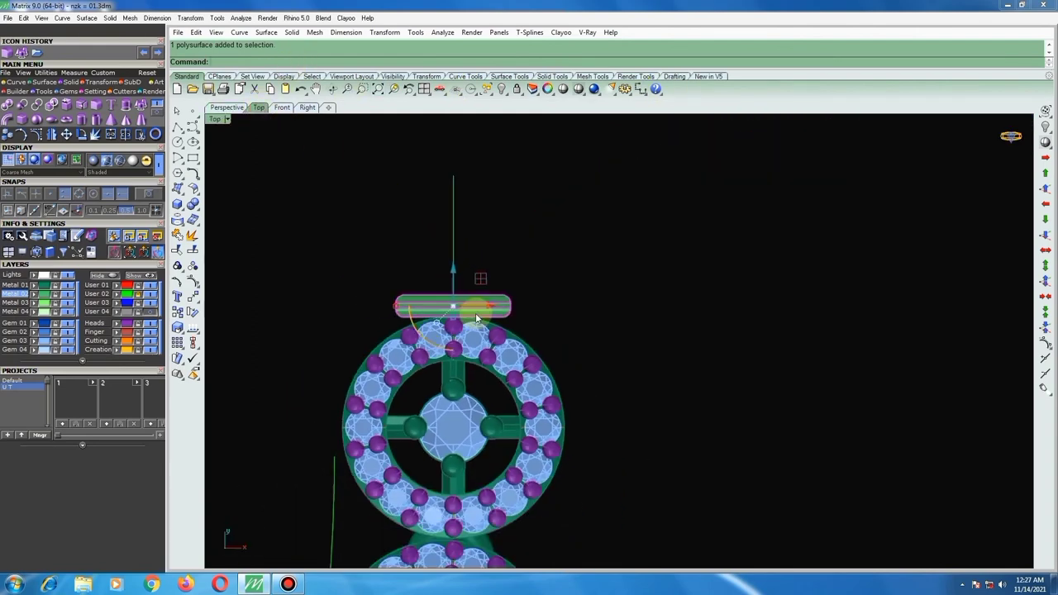
pyautogui.scroll(-4, 495, 284)
pyautogui.scroll(5, 468, 304)
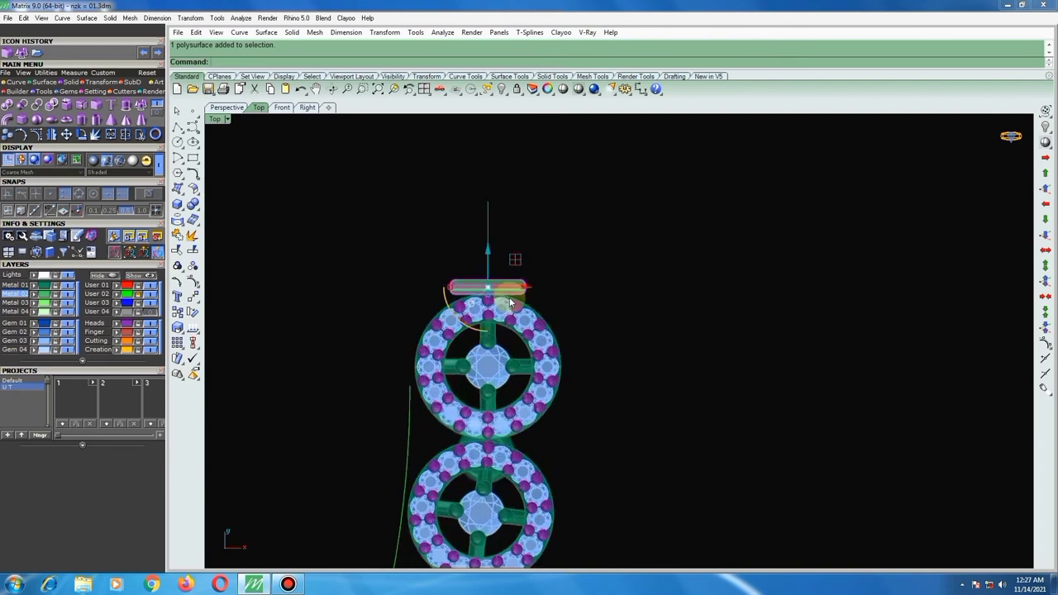
pyautogui.scroll(1, 468, 304)
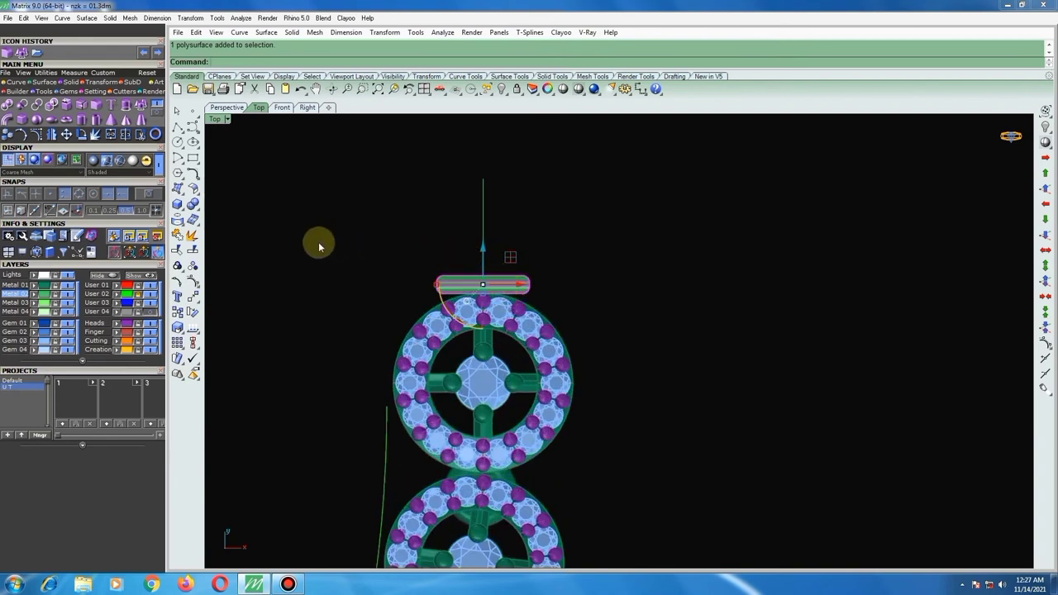
pyautogui.click(193, 299)
pyautogui.click(207, 360)
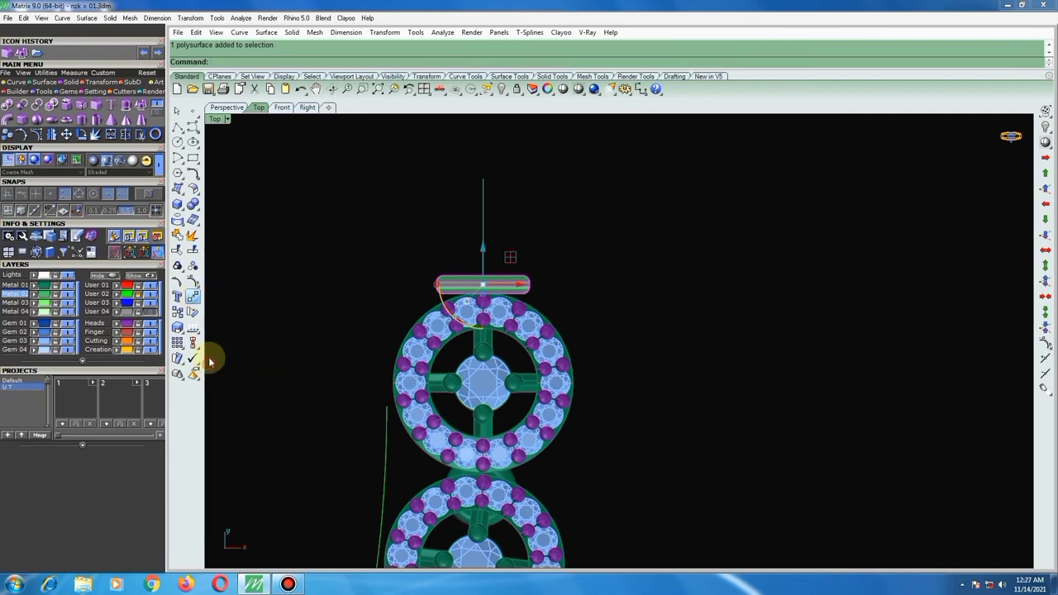
pyautogui.click(270, 61)
pyautogui.rightClick(514, 169)
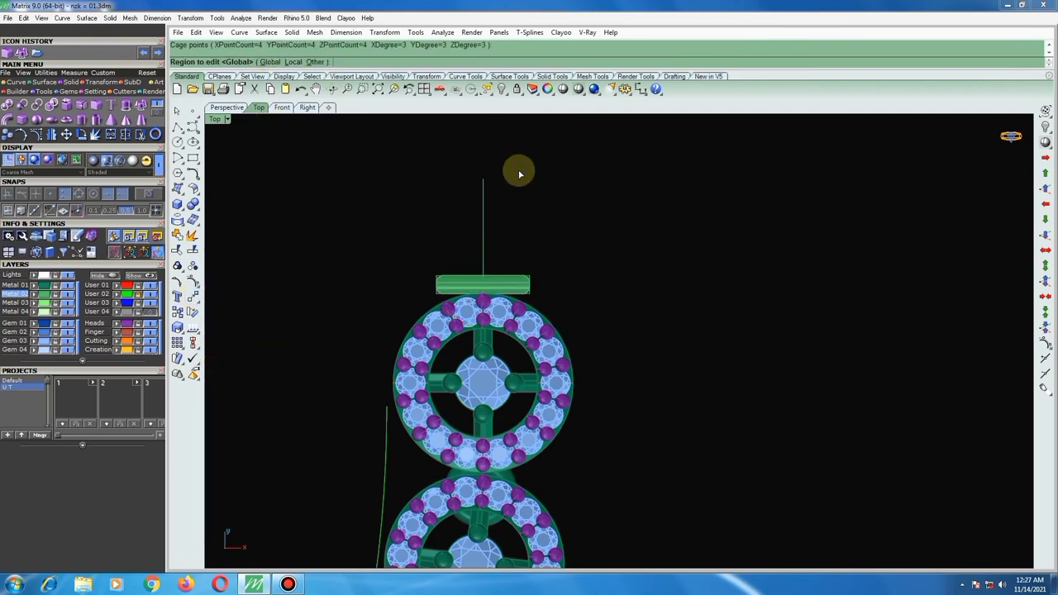
pyautogui.rightClick(520, 181)
# Drag the top row of cage points to bend the bar's top into a rounded arch.
pyautogui.scroll(3, 512, 284)
pyautogui.scroll(3, 496, 302)
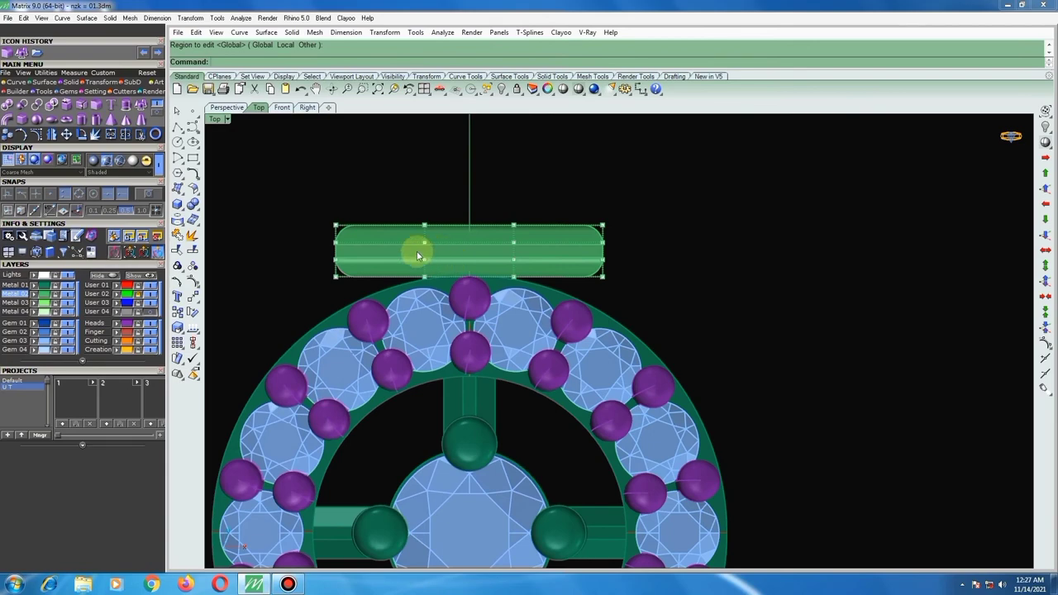
pyautogui.moveTo(315, 210); pyautogui.dragTo(358, 284)
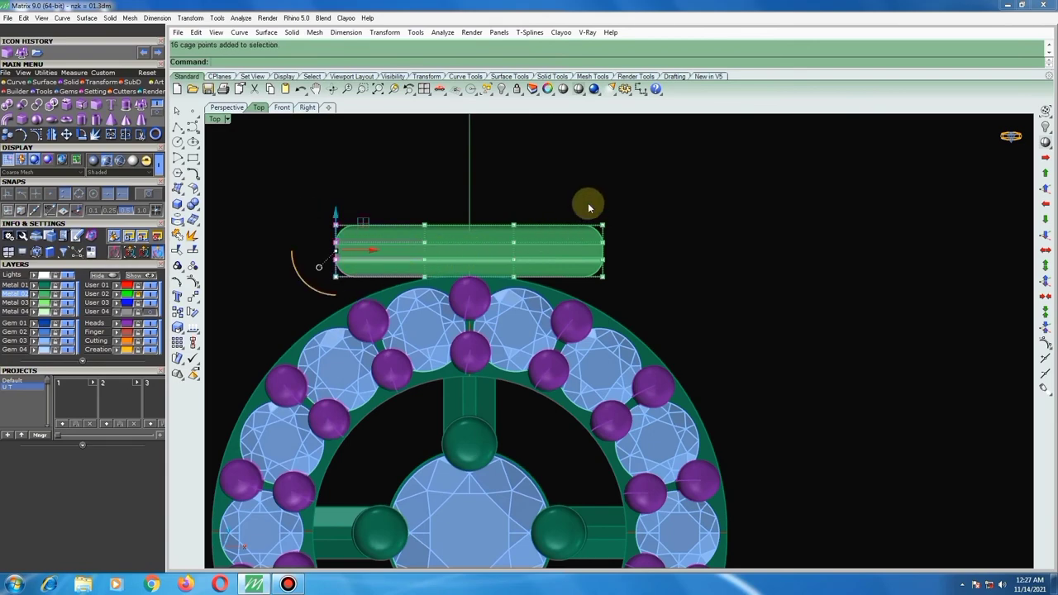
pyautogui.moveTo(587, 206); pyautogui.dragTo(616, 293)
pyautogui.scroll(-3, 613, 266)
pyautogui.moveTo(613, 266)
pyautogui.mouseDown(button='right')
pyautogui.moveTo(380, 178)
pyautogui.moveTo(309, 137)
pyautogui.mouseUp(button='right')
pyautogui.scroll(3, 558, 272)
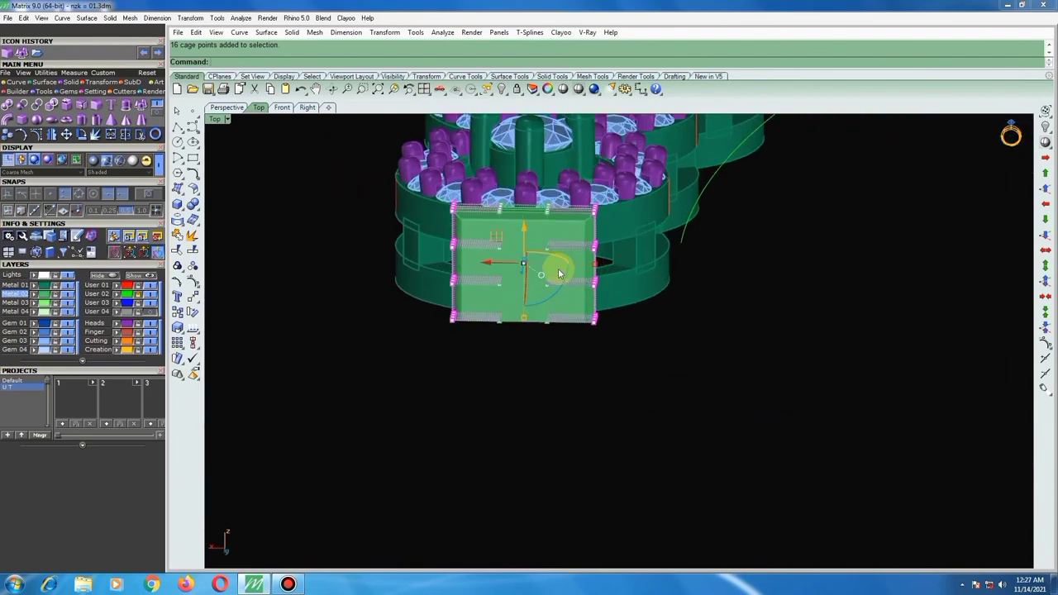
pyautogui.keyDown('ctrl'); pyautogui.moveTo(390, 361); pyautogui.dragTo(627, 301); pyautogui.keyUp('ctrl')
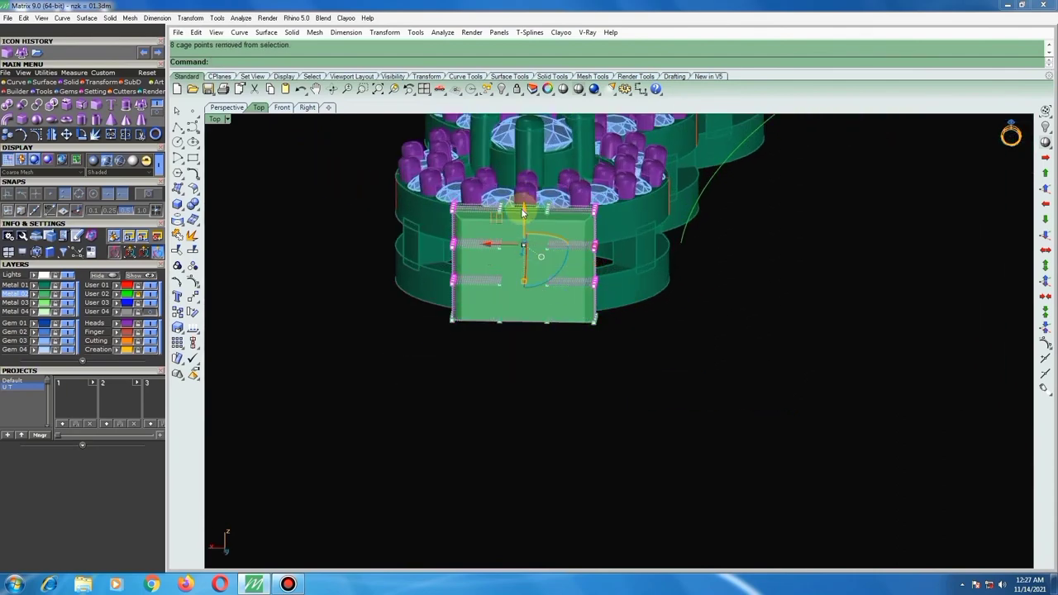
pyautogui.moveTo(523, 213); pyautogui.dragTo(523, 228)
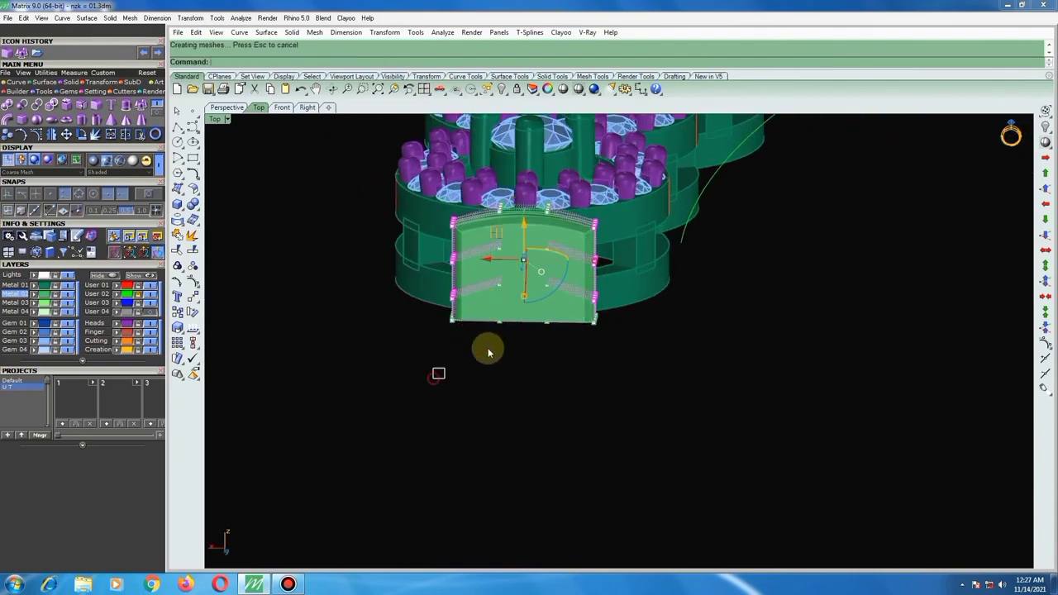
pyautogui.keyDown('ctrl'); pyautogui.moveTo(433, 378); pyautogui.dragTo(616, 278); pyautogui.keyUp('ctrl')
pyautogui.moveTo(573, 284); pyautogui.dragTo(569, 262, button='right')
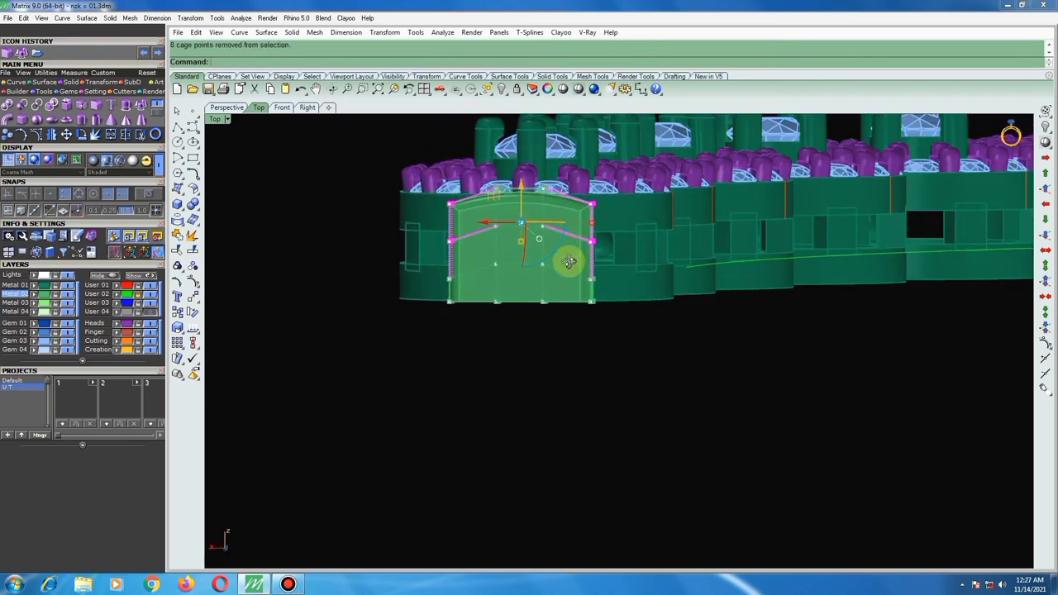
pyautogui.moveTo(521, 190); pyautogui.dragTo(526, 205)
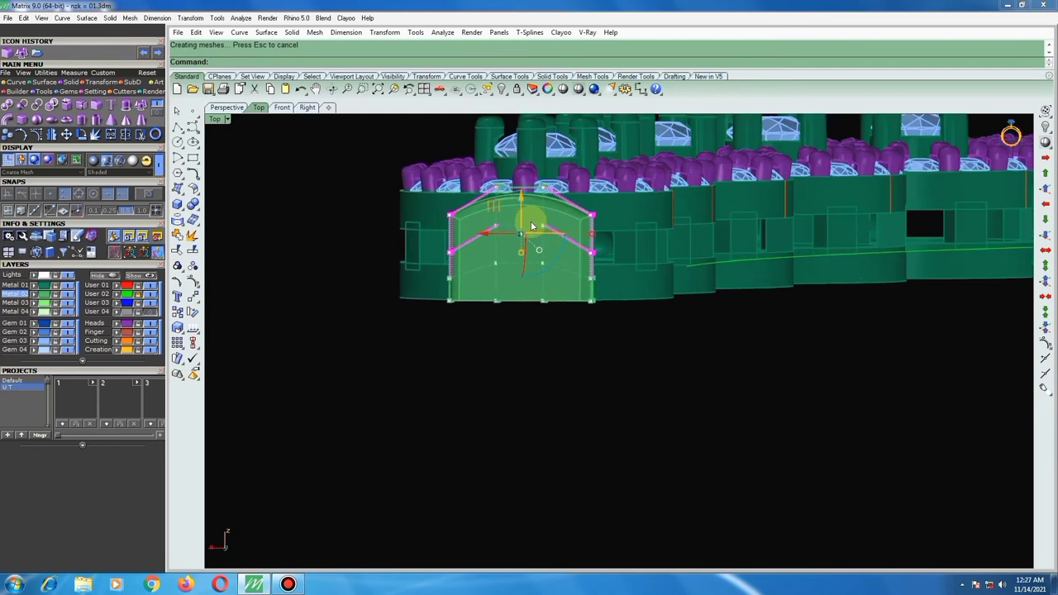
pyautogui.moveTo(413, 347)
pyautogui.mouseDown()
pyautogui.moveTo(568, 269)
pyautogui.moveTo(620, 228)
pyautogui.mouseUp()
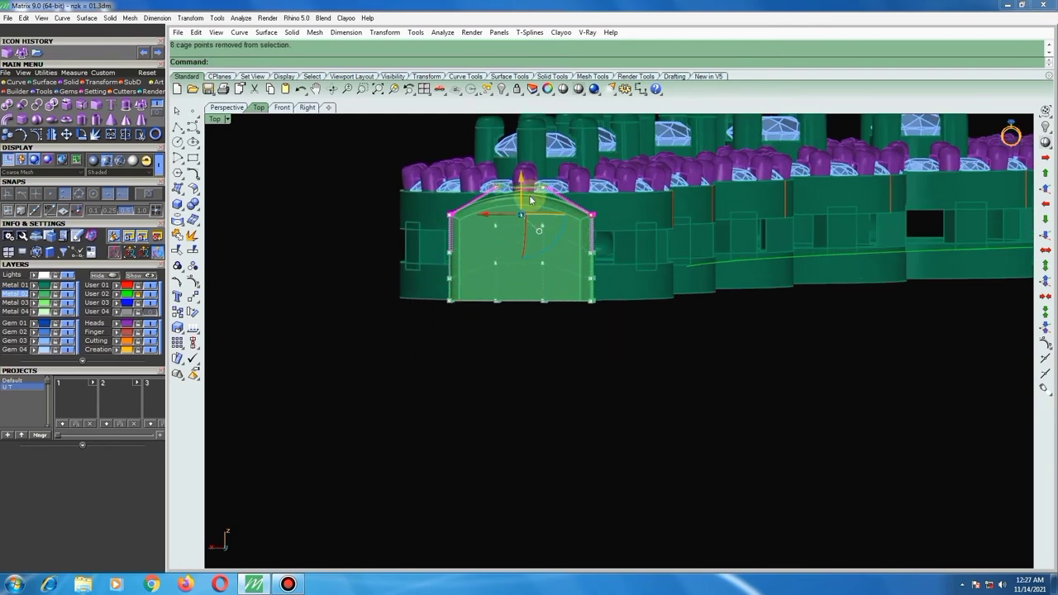
pyautogui.moveTo(522, 183); pyautogui.dragTo(524, 203)
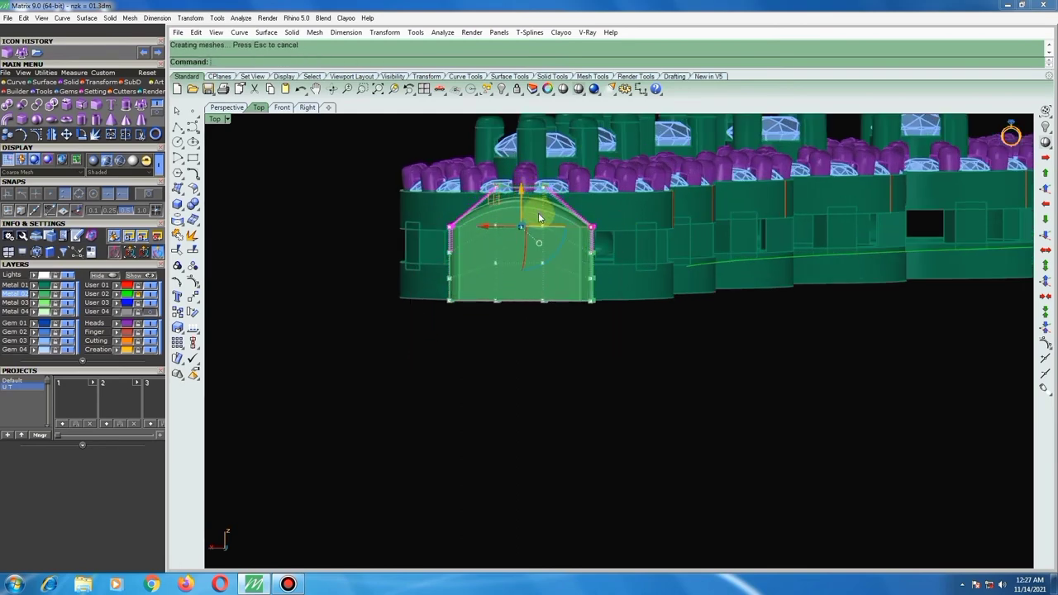
pyautogui.scroll(3, 520, 212)
pyautogui.moveTo(537, 202); pyautogui.dragTo(535, 197)
pyautogui.scroll(-3, 535, 197)
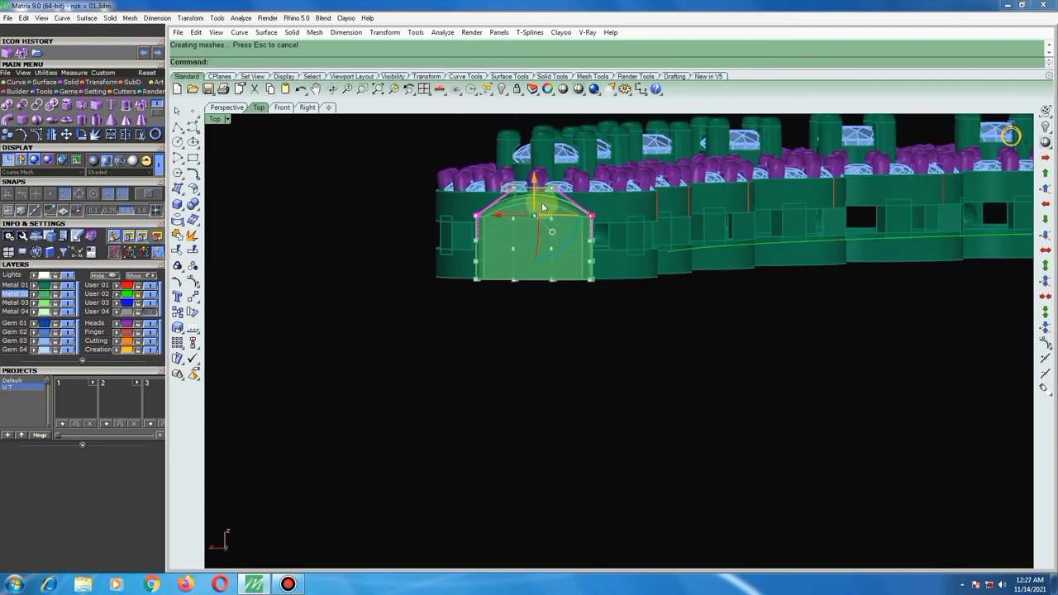
# Select all cage points and shift the reshaped bar slightly right.
pyautogui.moveTo(535, 196)
pyautogui.mouseDown(button='right')
pyautogui.moveTo(555, 216)
pyautogui.moveTo(542, 231)
pyautogui.mouseUp(button='right')
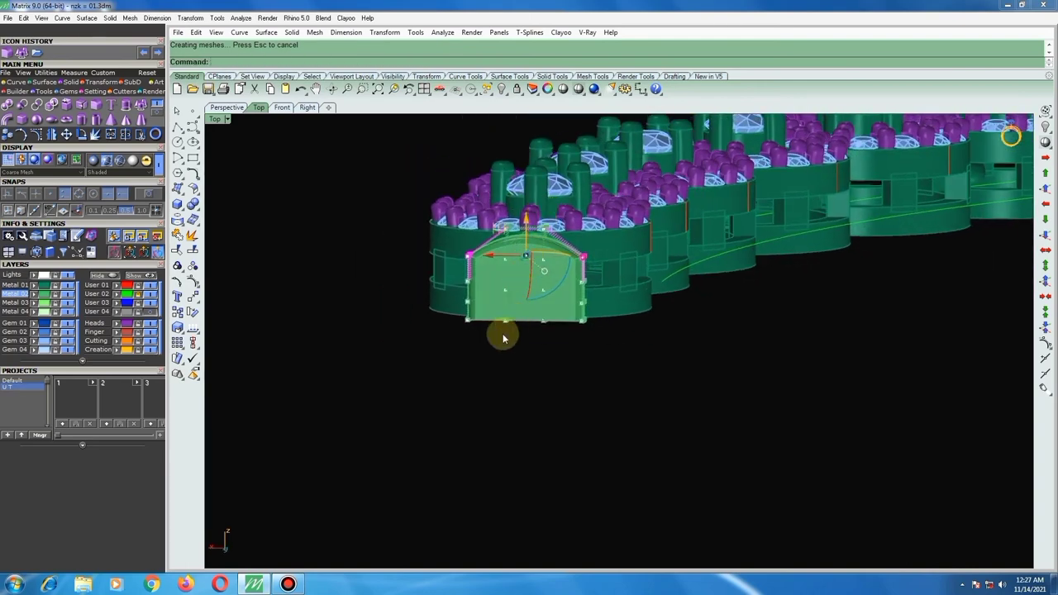
pyautogui.moveTo(504, 337)
pyautogui.mouseDown(button='right')
pyautogui.moveTo(533, 396)
pyautogui.moveTo(538, 460)
pyautogui.mouseUp(button='right')
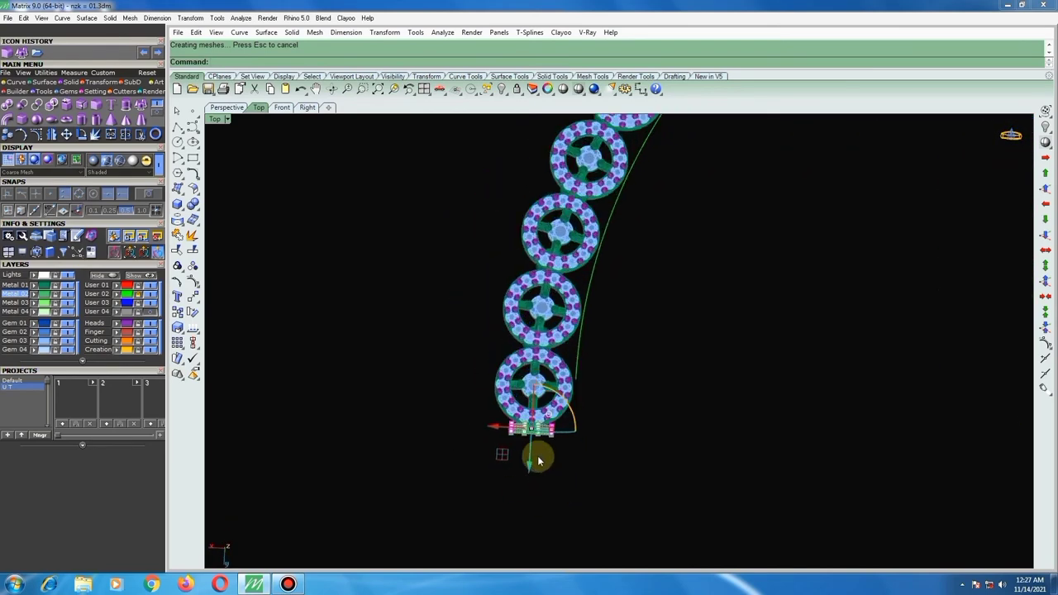
pyautogui.scroll(5, 538, 461)
pyautogui.scroll(3, 507, 427)
pyautogui.moveTo(484, 405); pyautogui.dragTo(612, 312)
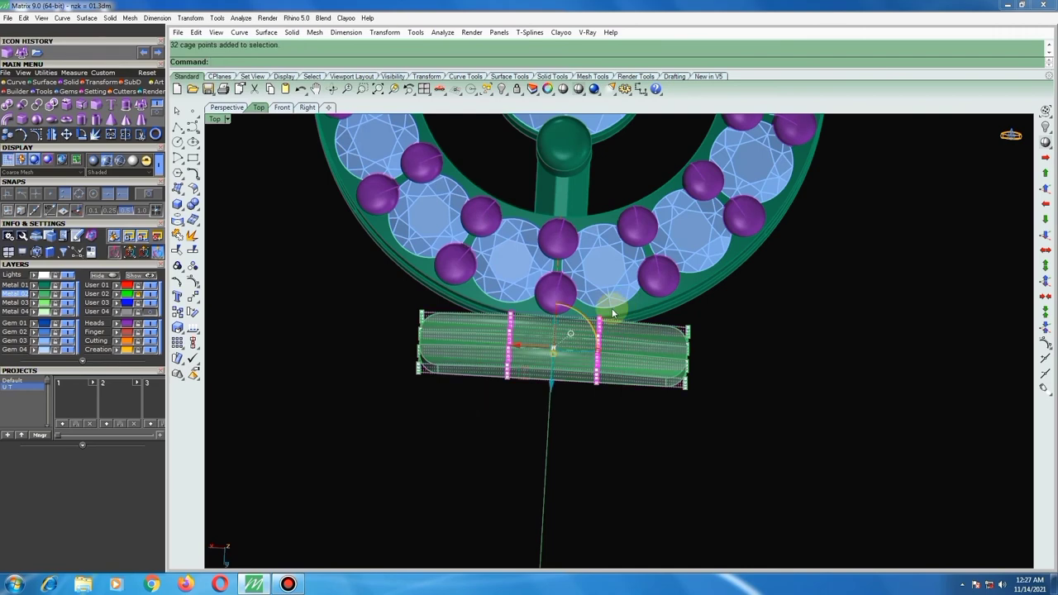
pyautogui.scroll(2, 598, 359)
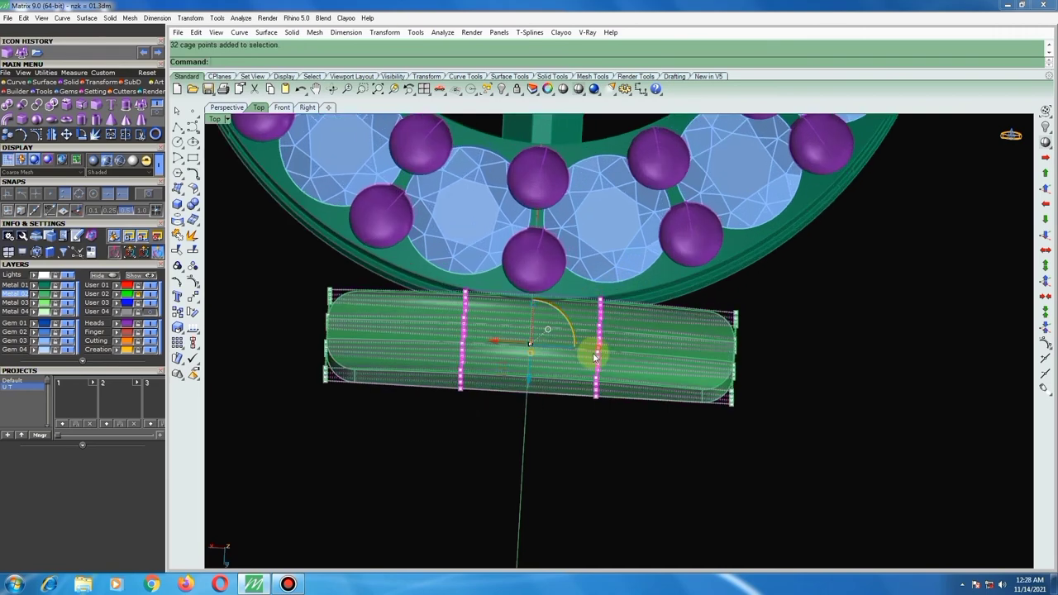
pyautogui.moveTo(598, 352)
pyautogui.mouseDown()
pyautogui.moveTo(611, 355)
pyautogui.moveTo(603, 364)
pyautogui.mouseUp()
pyautogui.scroll(-3, 581, 366)
pyautogui.moveTo(581, 366)
pyautogui.mouseDown(button='right')
pyautogui.moveTo(567, 314)
pyautogui.moveTo(583, 220)
pyautogui.moveTo(722, 215)
pyautogui.moveTo(555, 281)
pyautogui.moveTo(550, 295)
pyautogui.moveTo(541, 287)
pyautogui.moveTo(553, 286)
pyautogui.mouseUp(button='right')
# Delete the arched panel's control cage, keeping the panel itself.
pyautogui.press('Escape')
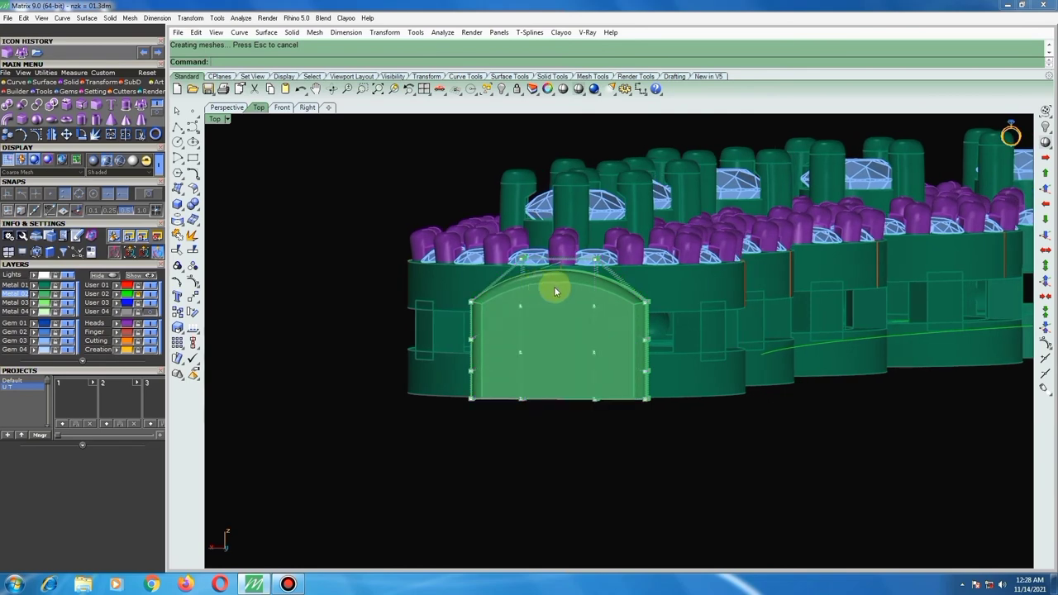
pyautogui.scroll(3, 566, 269)
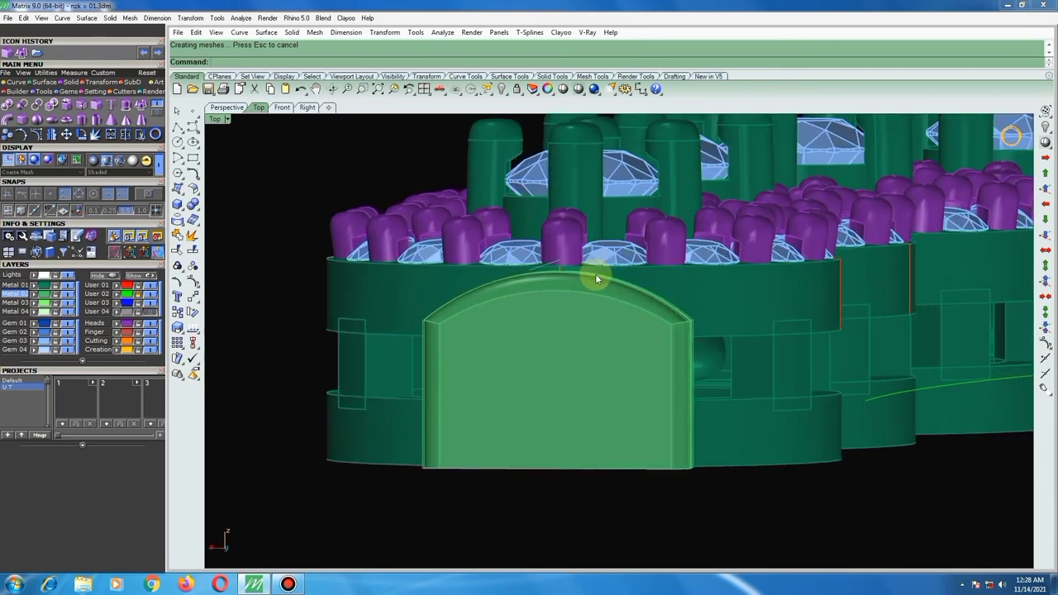
pyautogui.click(595, 274)
pyautogui.keyDown('ctrl'); pyautogui.keyDown('shift'); pyautogui.click(685, 312); pyautogui.keyUp('shift'); pyautogui.keyUp('ctrl')
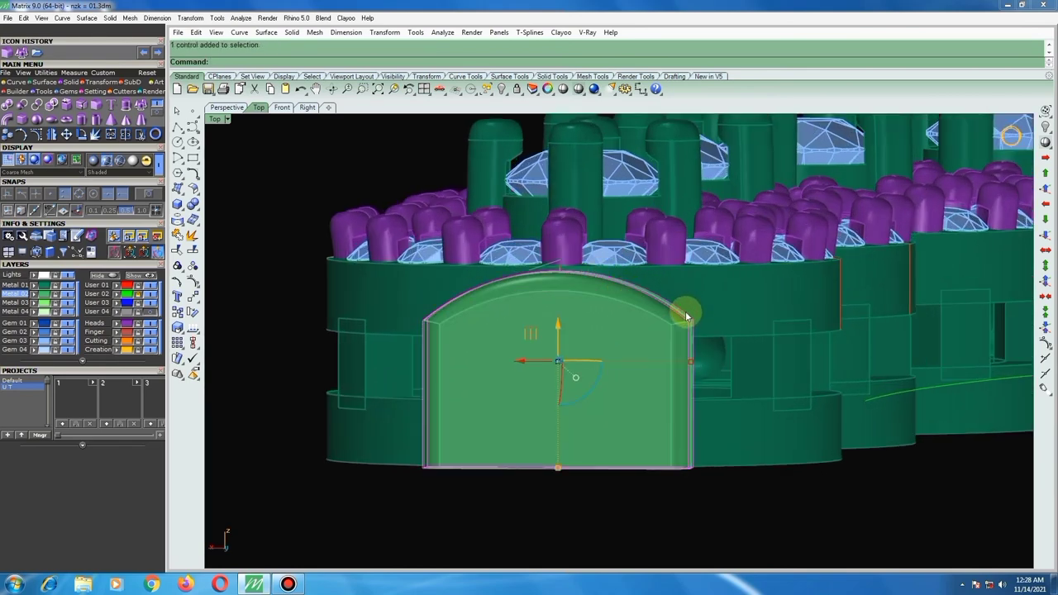
pyautogui.press('Delete')
pyautogui.scroll(-5, 571, 293)
# Stretch the arched panel taller with the gumball.
pyautogui.moveTo(607, 338)
pyautogui.mouseDown(button='right')
pyautogui.moveTo(684, 390)
pyautogui.moveTo(682, 358)
pyautogui.mouseUp(button='right')
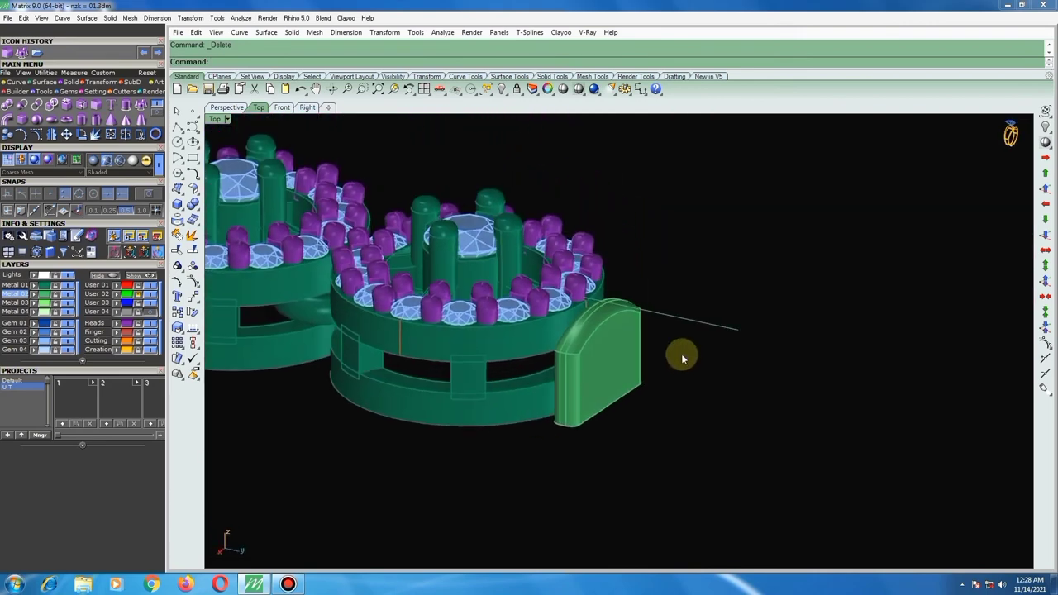
pyautogui.click(608, 361)
pyautogui.scroll(3, 579, 364)
pyautogui.scroll(2, 524, 350)
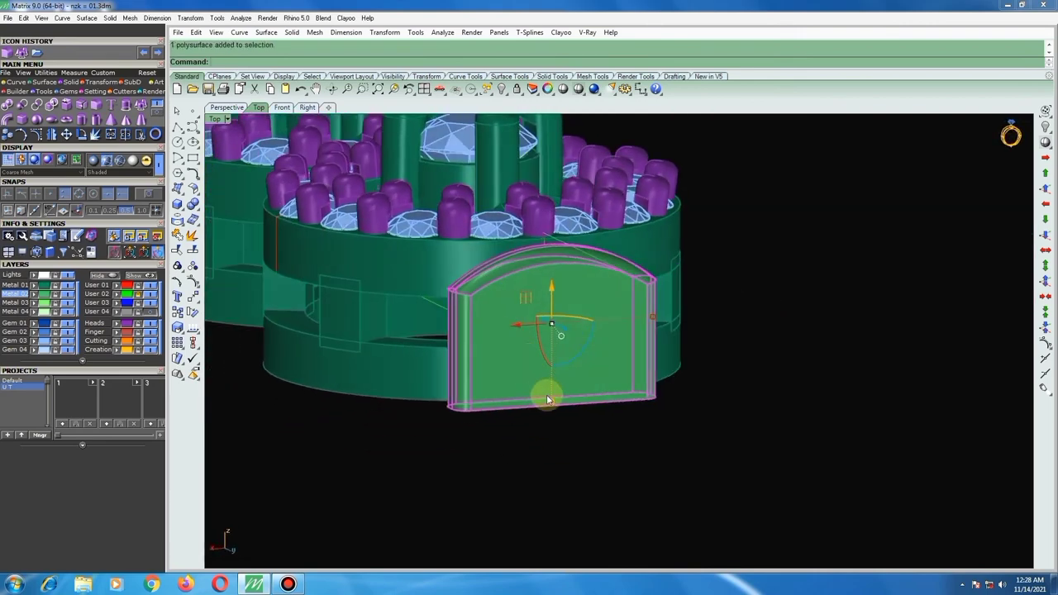
pyautogui.moveTo(546, 398); pyautogui.dragTo(560, 303)
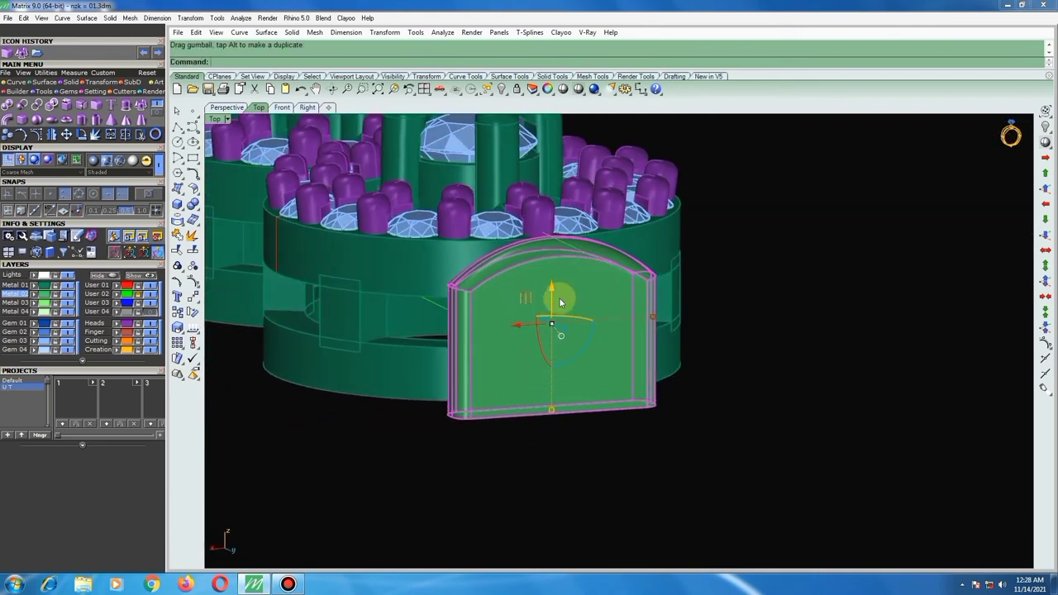
pyautogui.moveTo(560, 302); pyautogui.dragTo(538, 300)
pyautogui.scroll(-2, 539, 301)
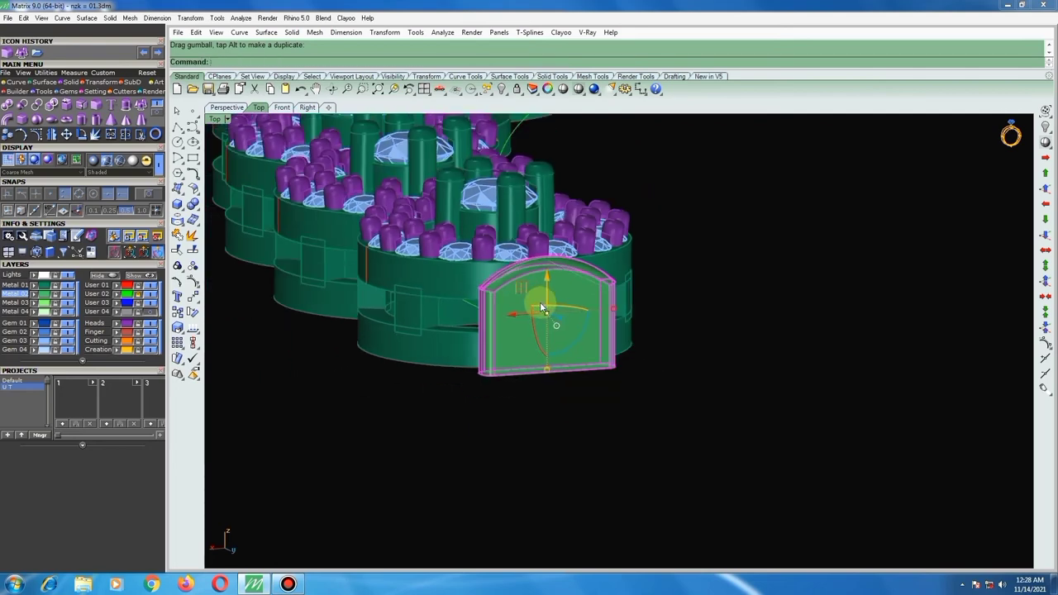
# In the side view, raise the end cylinder slightly and stretch it along its length.
pyautogui.press('F4')
pyautogui.scroll(1, 612, 356)
pyautogui.scroll(1, 611, 356)
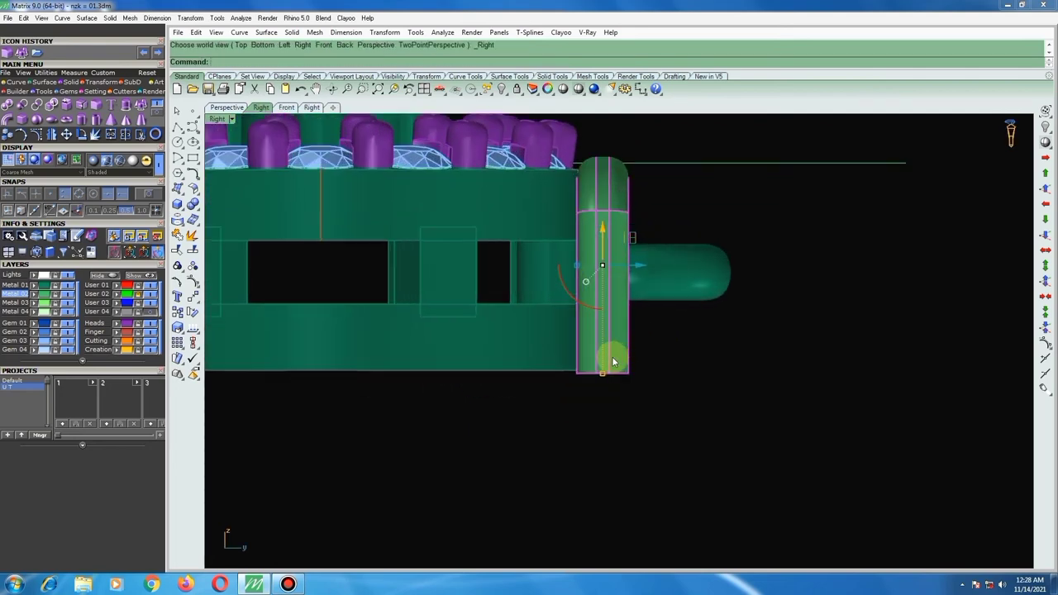
pyautogui.moveTo(612, 361); pyautogui.dragTo(552, 329, button='right')
pyautogui.moveTo(551, 255); pyautogui.dragTo(550, 236)
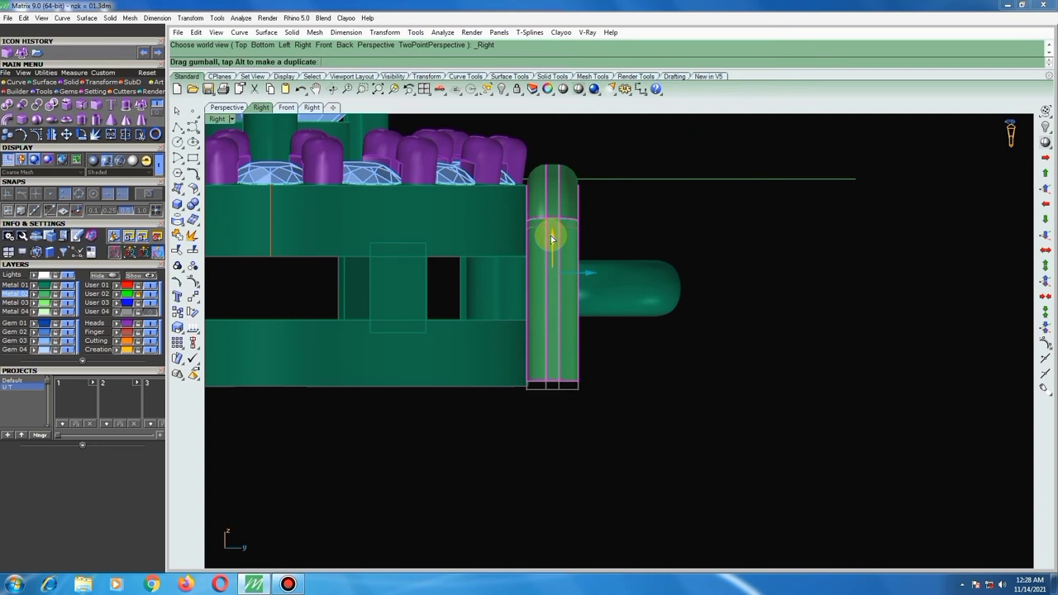
pyautogui.moveTo(552, 387); pyautogui.dragTo(552, 388)
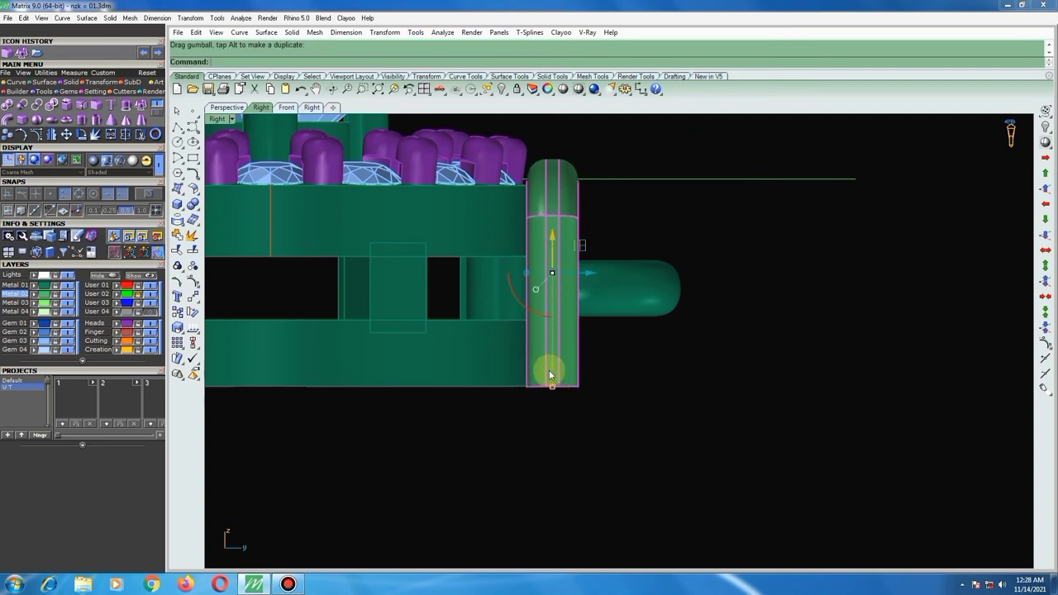
pyautogui.scroll(2, 549, 373)
pyautogui.scroll(5, 534, 392)
pyautogui.scroll(1, 524, 378)
# Nudge the end cylinder into place with a Move (m).
pyautogui.write('m')
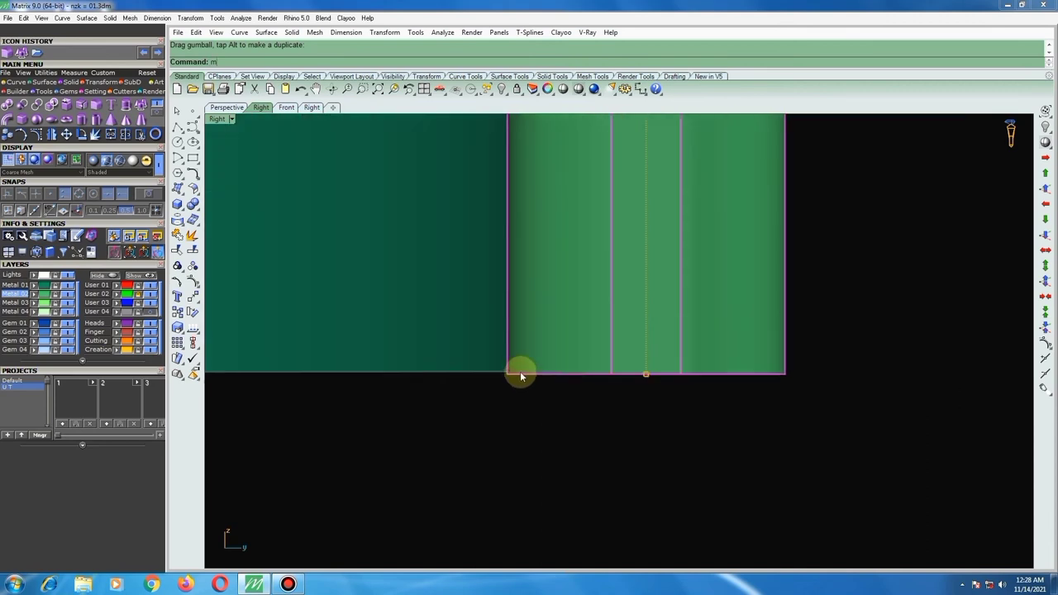
pyautogui.press('Return')
pyautogui.scroll(3, 519, 368)
pyautogui.click(516, 360)
pyautogui.click(517, 356)
# Snap the cylinder's bottom corner flush with the band's bottom edge.
pyautogui.press('Return')
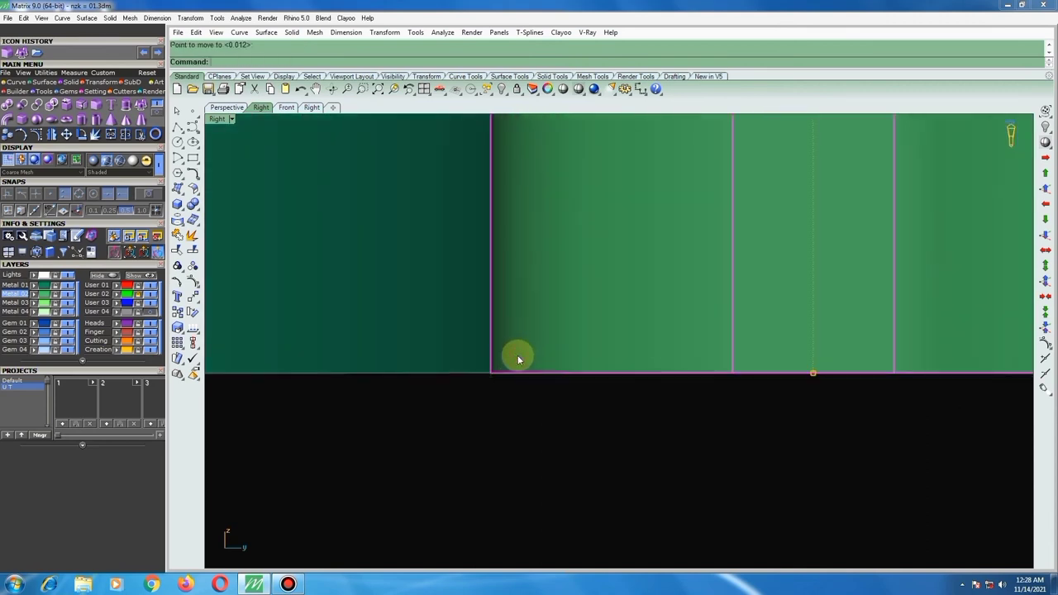
pyautogui.scroll(2, 496, 368)
pyautogui.scroll(2, 474, 380)
pyautogui.scroll(1, 512, 361)
pyautogui.click(513, 342)
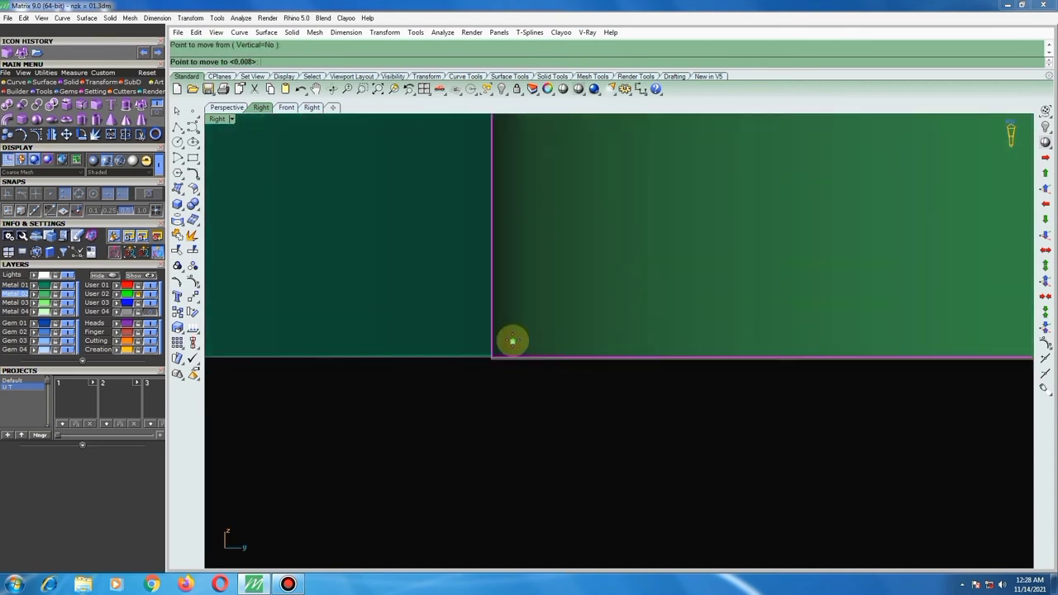
pyautogui.click(514, 344)
pyautogui.scroll(1, 496, 366)
pyautogui.scroll(-2, 510, 362)
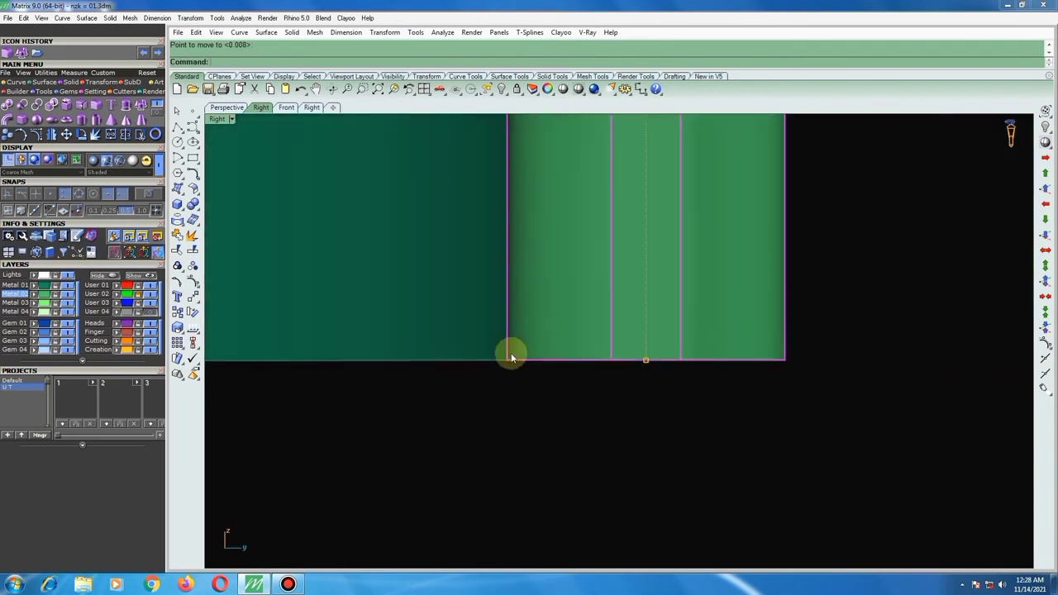
pyautogui.scroll(-2, 510, 356)
pyautogui.scroll(-1, 511, 351)
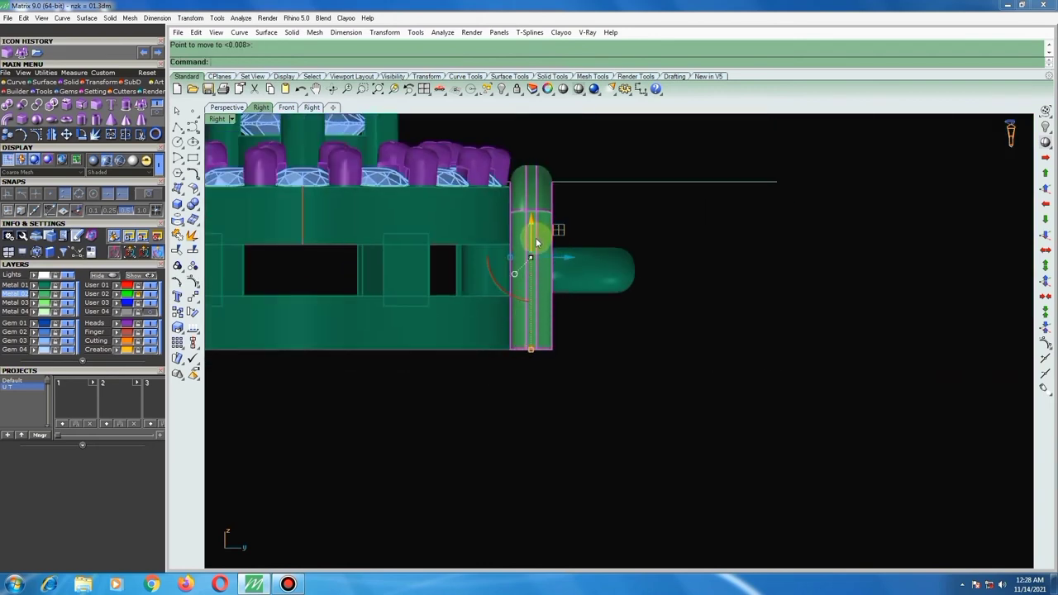
# In Top view, copy the end bar to sit just above the original.
pyautogui.press('F1')
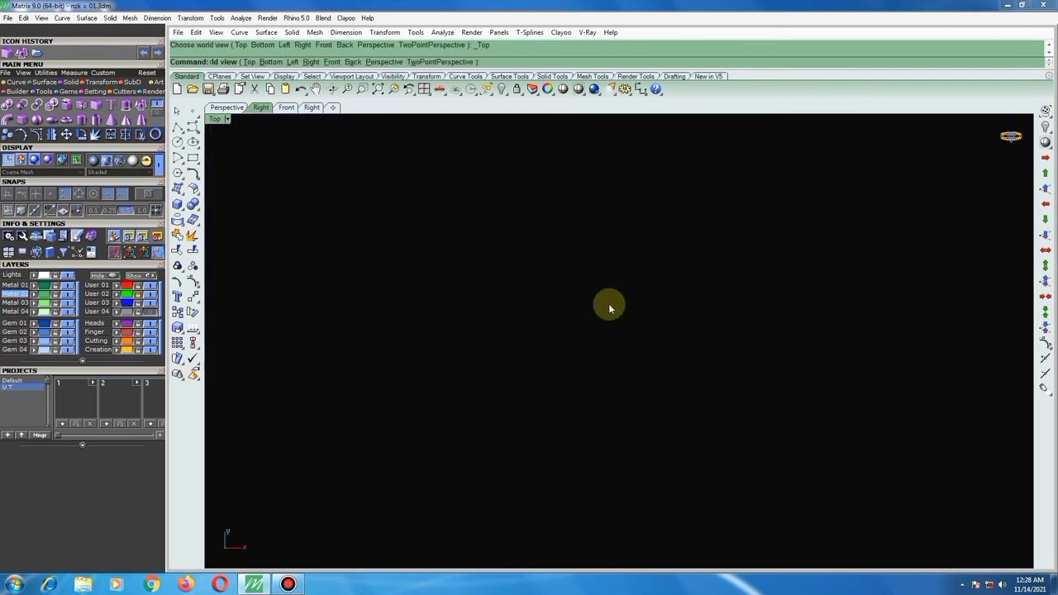
pyautogui.scroll(-2, 570, 297)
pyautogui.scroll(-2, 517, 293)
pyautogui.scroll(-2, 628, 289)
pyautogui.scroll(2, 752, 306)
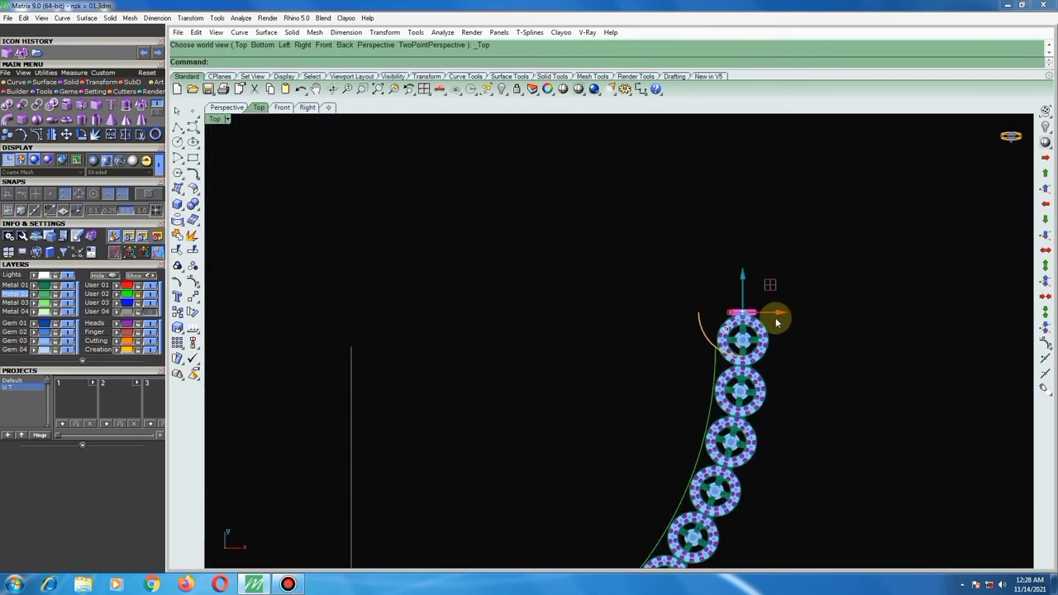
pyautogui.scroll(2, 628, 326)
pyautogui.scroll(2, 570, 314)
pyautogui.scroll(1, 565, 314)
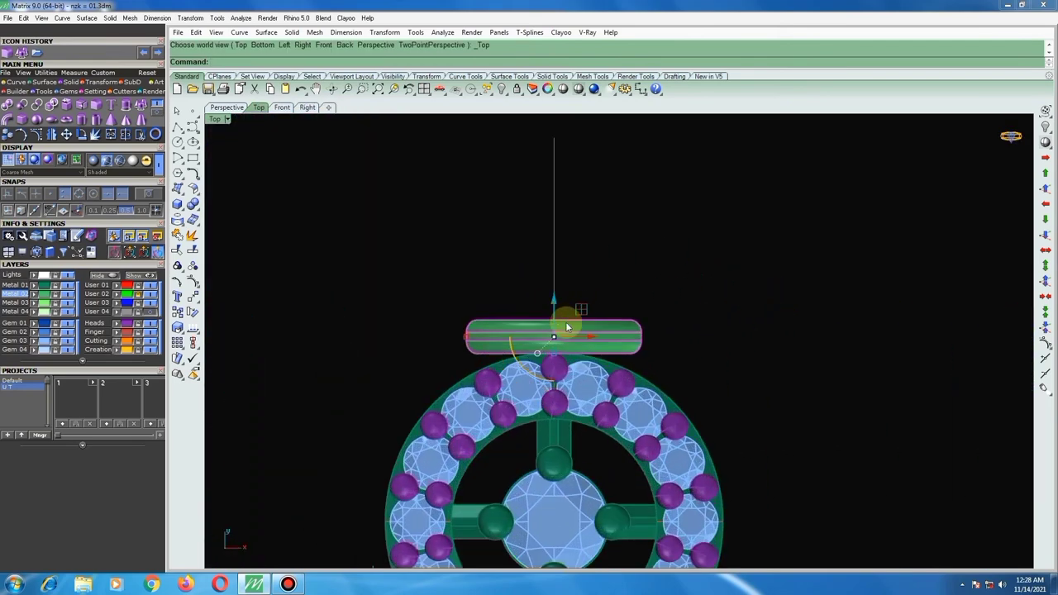
pyautogui.click(179, 311)
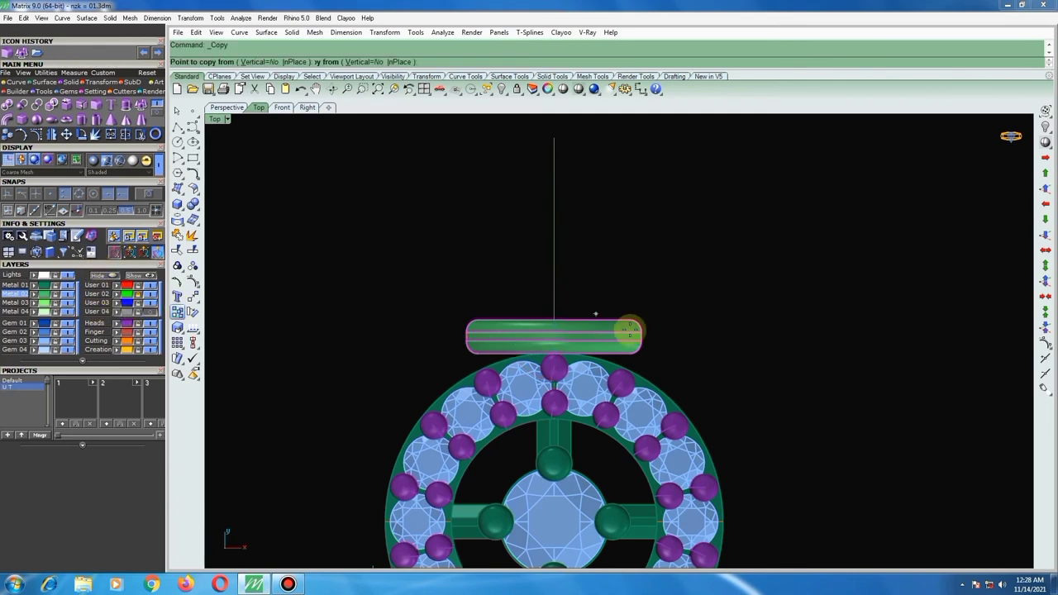
pyautogui.click(554, 337)
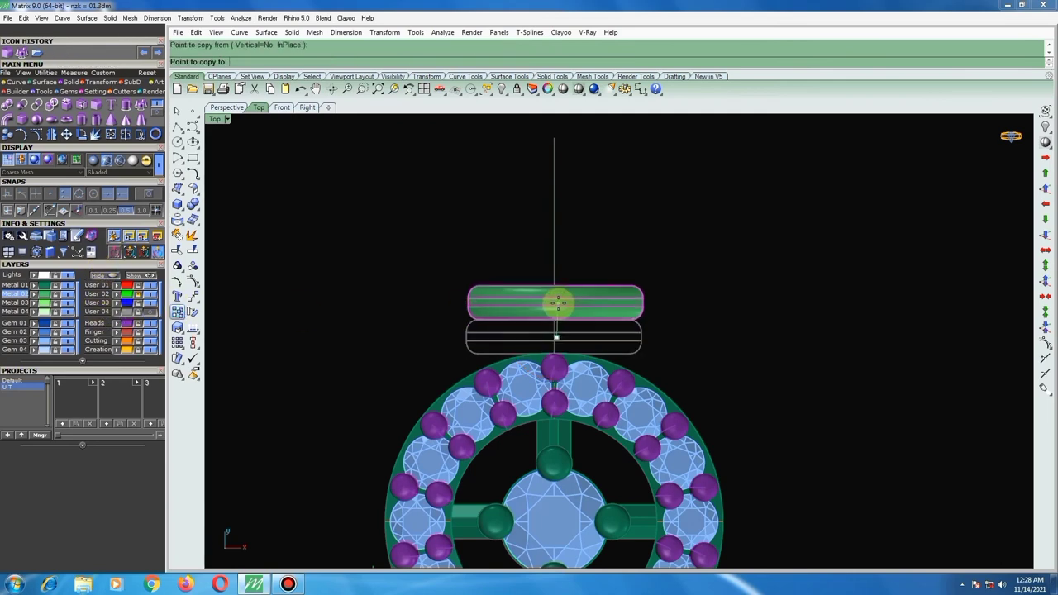
pyautogui.click(554, 332)
# Make another copy of the bar, placing it higher above the original.
pyautogui.scroll(3, 556, 359)
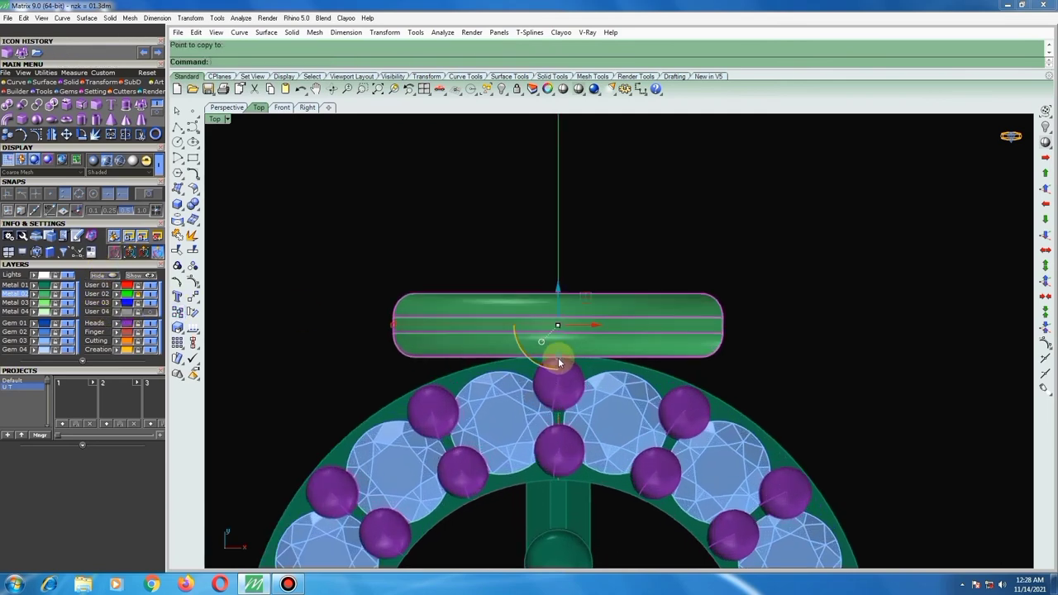
pyautogui.moveTo(558, 362); pyautogui.dragTo(383, 323)
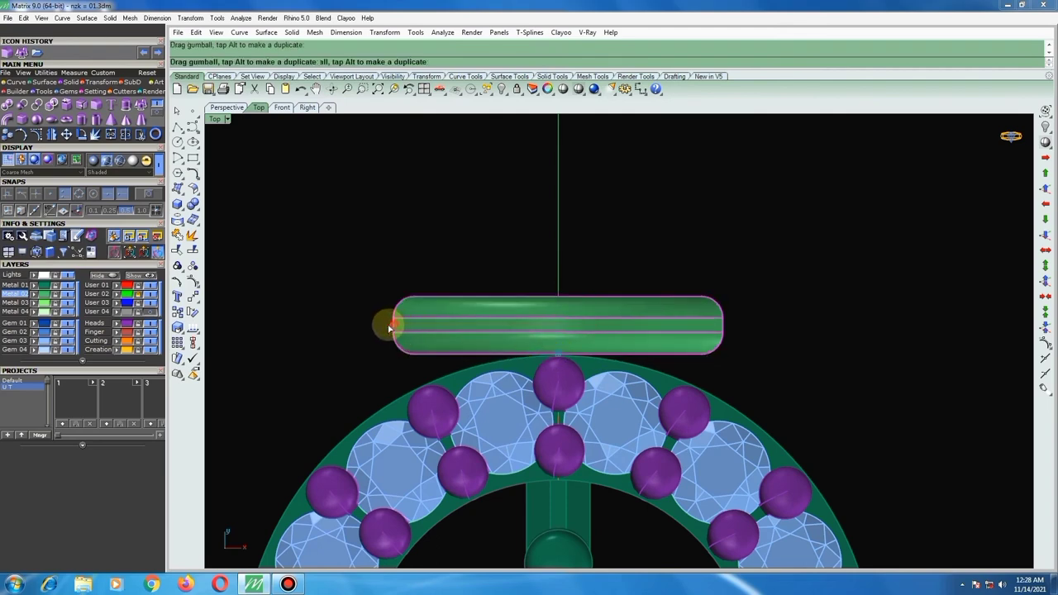
pyautogui.moveTo(475, 329); pyautogui.dragTo(523, 357, button='right')
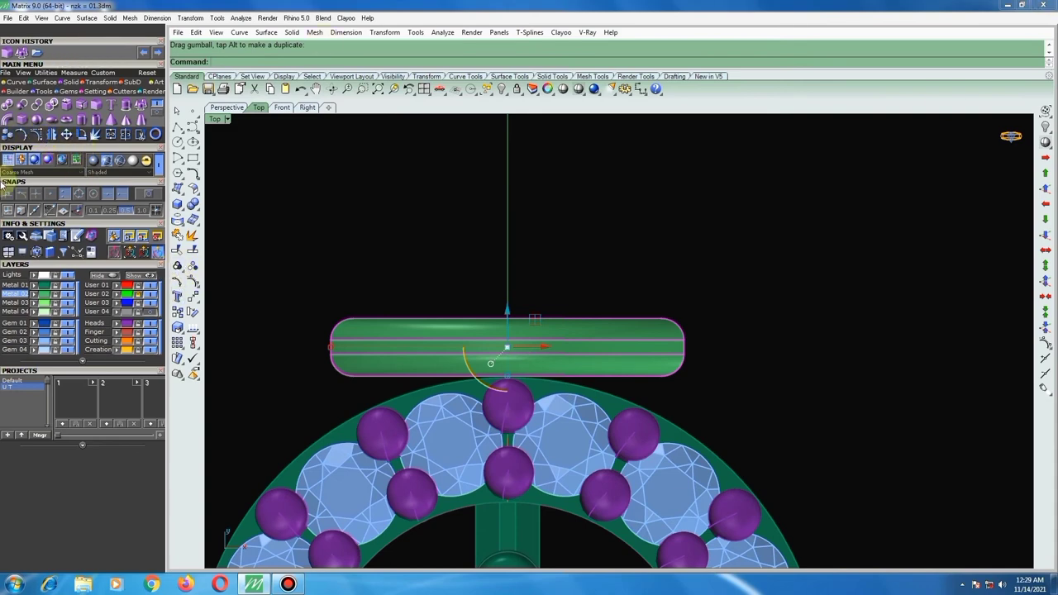
pyautogui.click(12, 137)
pyautogui.click(511, 354)
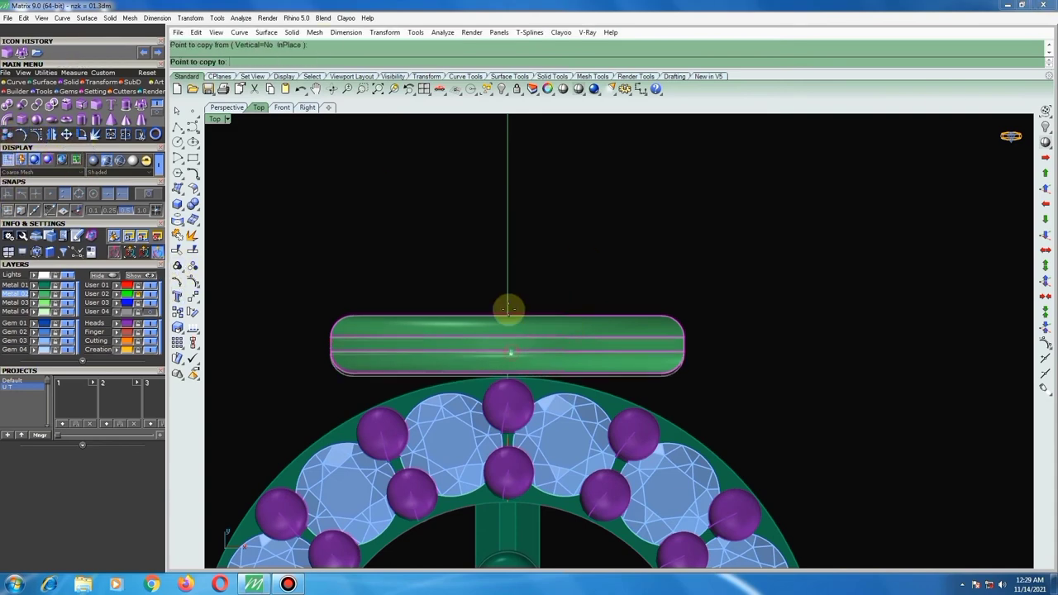
pyautogui.click(508, 302)
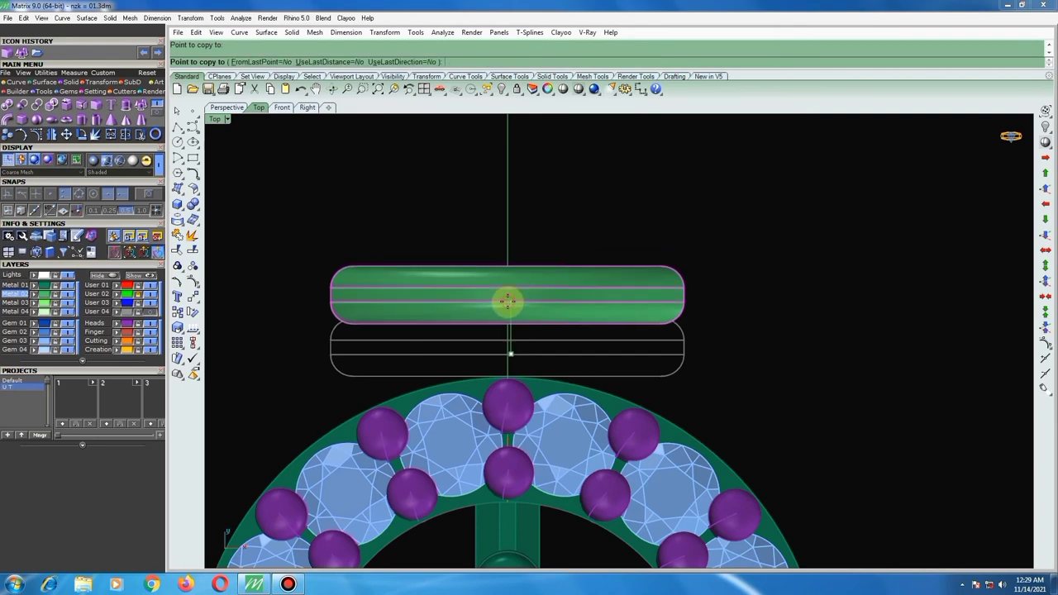
pyautogui.press('Return')
pyautogui.scroll(-3, 513, 327)
# Shorten the upper bar copy from its left end, then clear the selection.
pyautogui.click(447, 312)
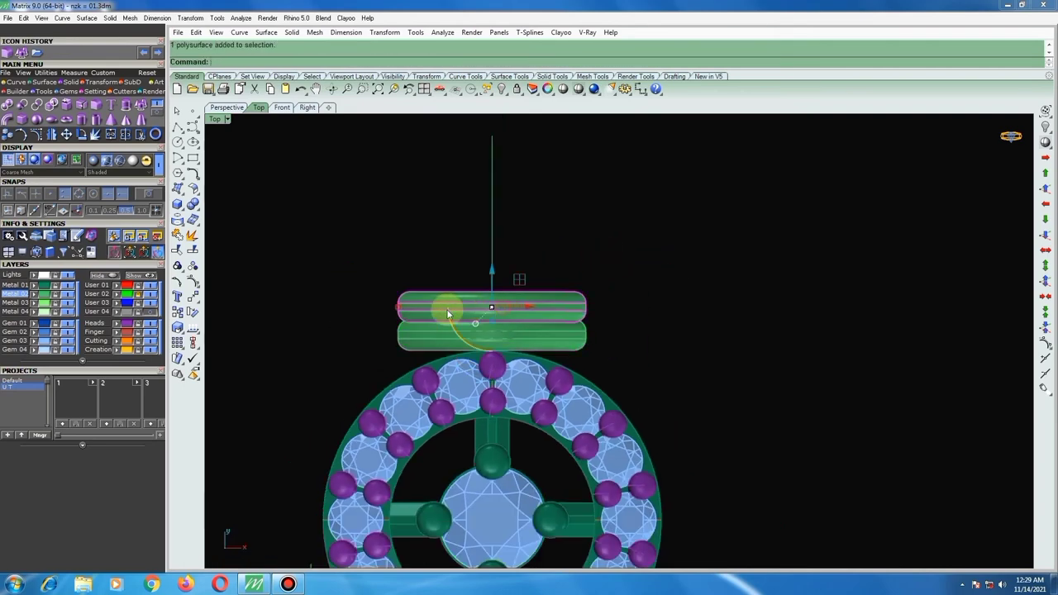
pyautogui.scroll(2, 447, 312)
pyautogui.moveTo(389, 305)
pyautogui.mouseDown()
pyautogui.moveTo(406, 317)
pyautogui.moveTo(415, 309)
pyautogui.mouseUp()
pyautogui.scroll(-3, 484, 286)
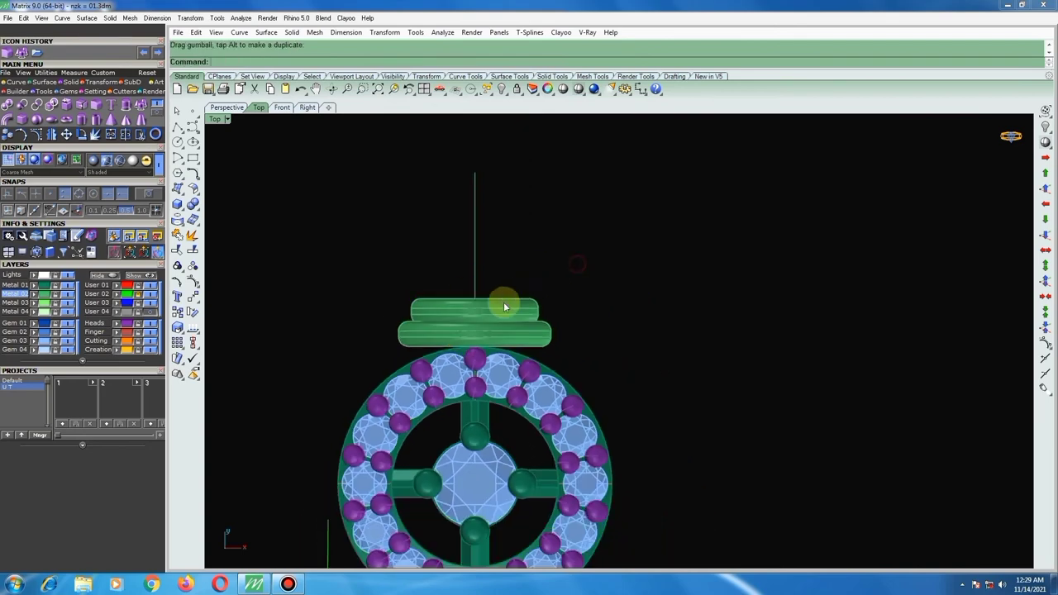
pyautogui.scroll(2, 504, 302)
pyautogui.press('Escape')
pyautogui.scroll(-2, 571, 248)
pyautogui.scroll(-2, 556, 292)
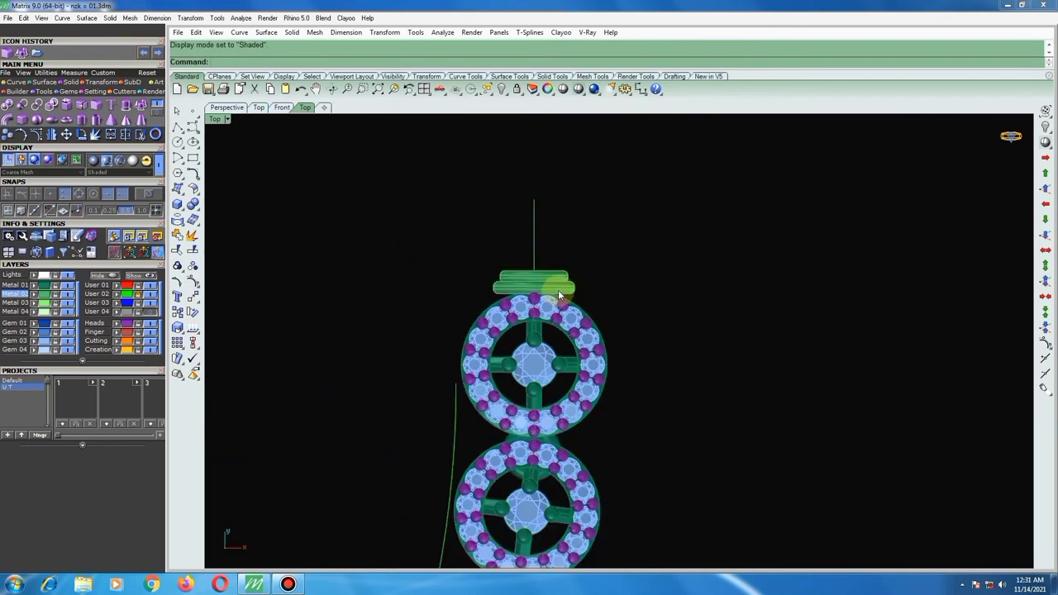
# Maximize the Right viewport from the four-view layout, pan to the chain end, and use Shaded display.
pyautogui.scroll(-2, 569, 276)
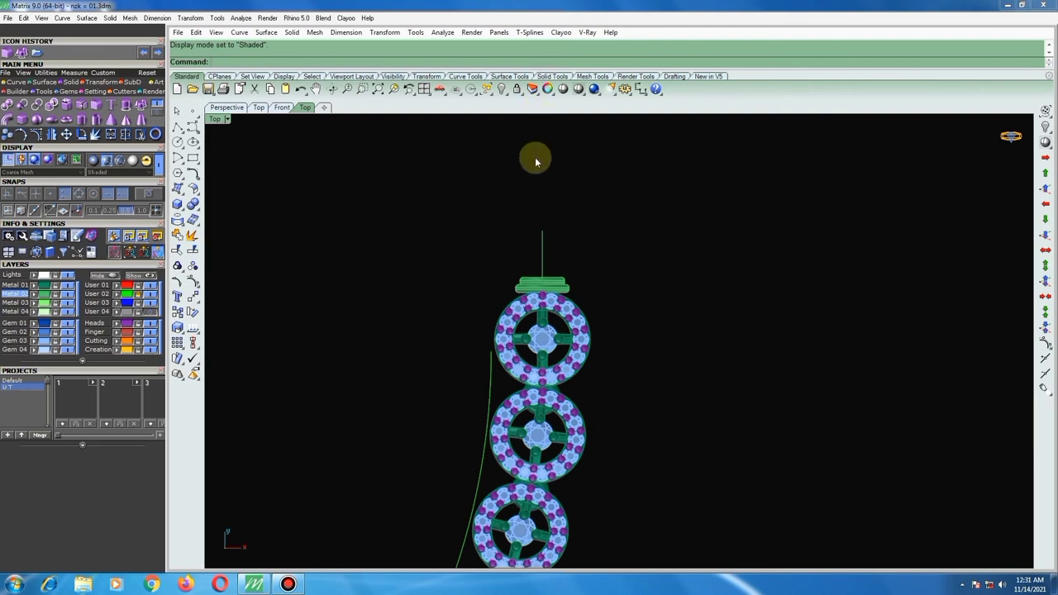
pyautogui.click(281, 108)
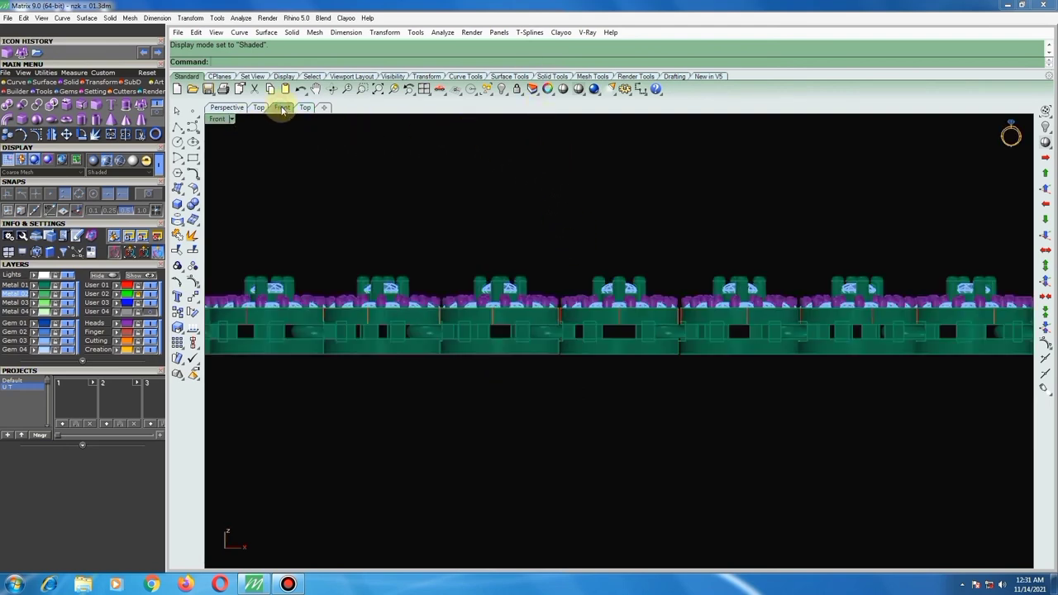
pyautogui.scroll(-2, 420, 326)
pyautogui.scroll(-1, 496, 320)
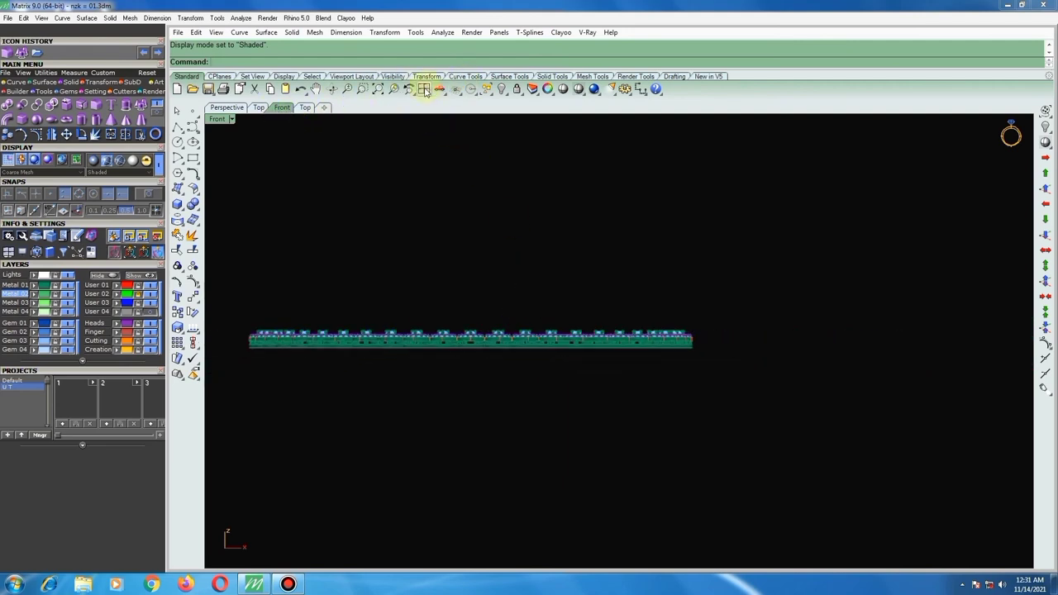
pyautogui.click(424, 90)
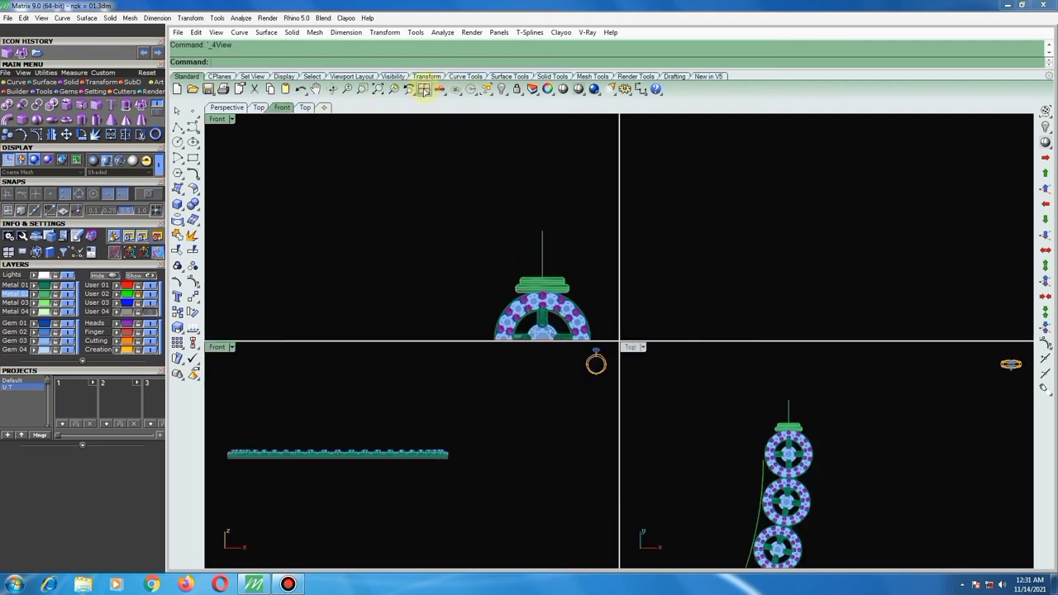
pyautogui.doubleClick(633, 347)
pyautogui.moveTo(739, 330)
pyautogui.mouseDown(button='right')
pyautogui.moveTo(614, 320)
pyautogui.moveTo(519, 328)
pyautogui.mouseUp(button='right')
pyautogui.click(579, 89)
pyautogui.scroll(2, 545, 347)
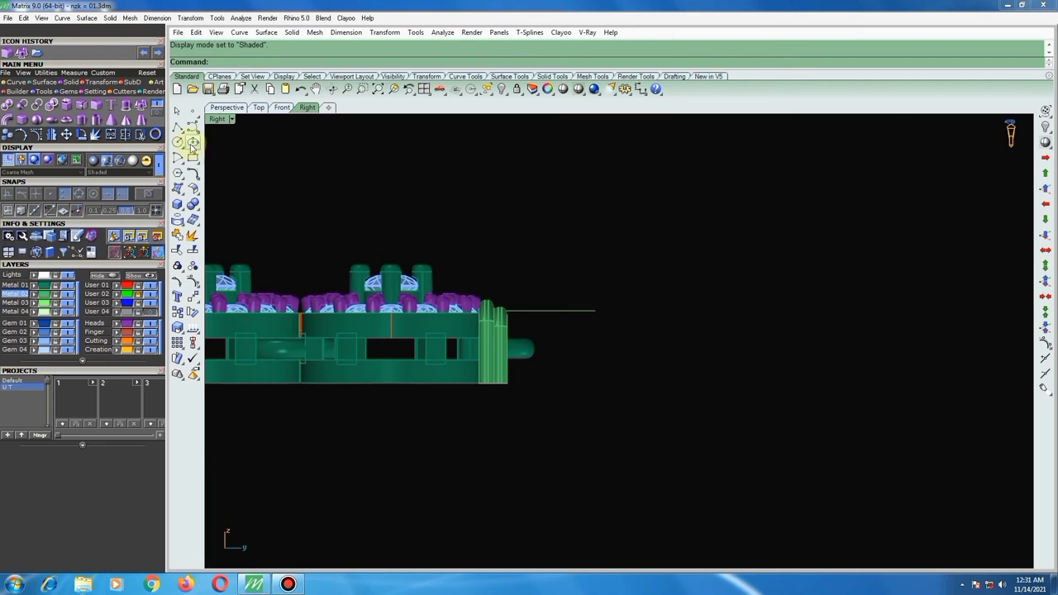
# Draw a 1.8-diameter circle beside the end bar, level with the clasp peg, and select it.
pyautogui.click(178, 142)
pyautogui.click(560, 344)
pyautogui.write('1.8')
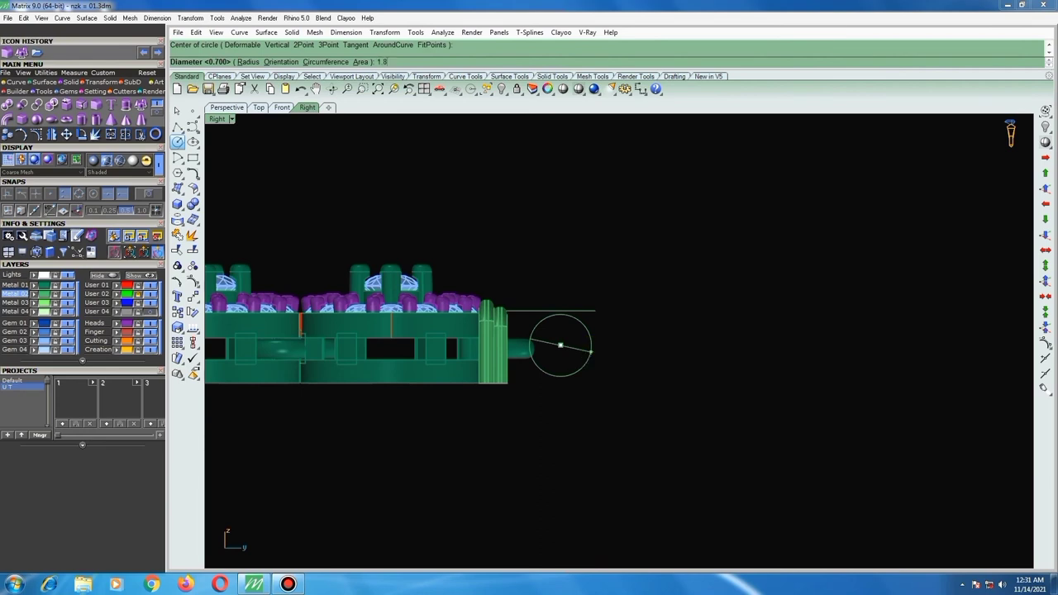
pyautogui.click(592, 354)
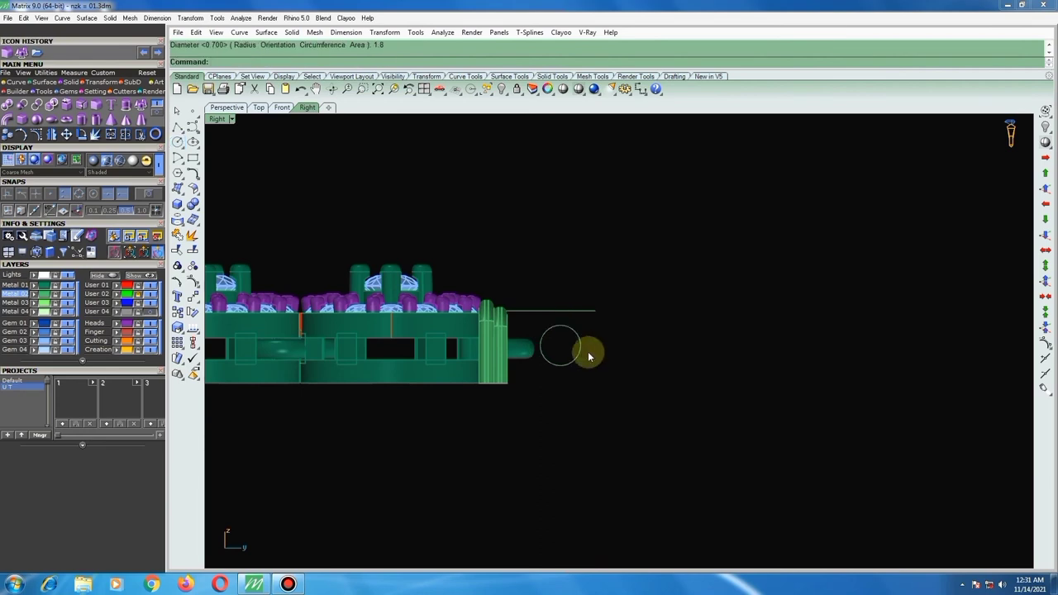
pyautogui.click(570, 340)
# In Top view, copy the new element 1 unit sideways to form a parallel pair.
pyautogui.click(569, 328)
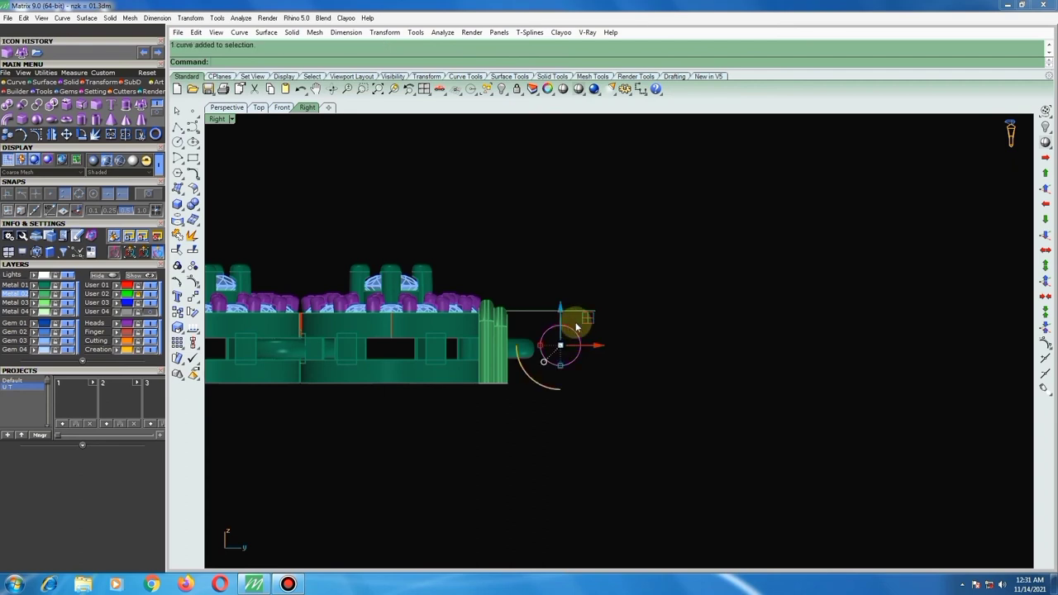
pyautogui.hotkey('ctrl', 'F1')
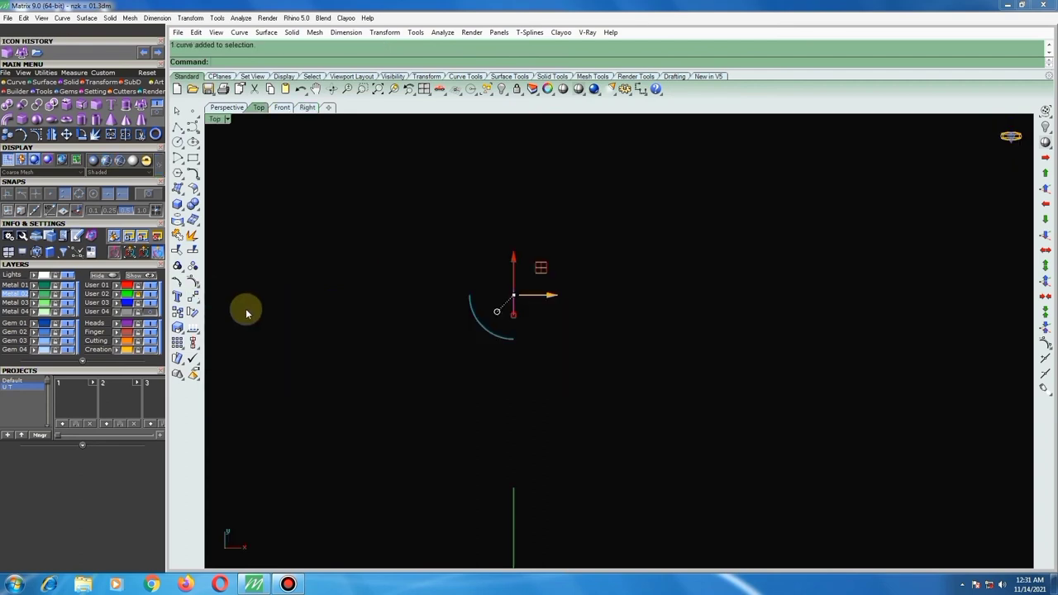
pyautogui.click(177, 312)
pyautogui.click(513, 297)
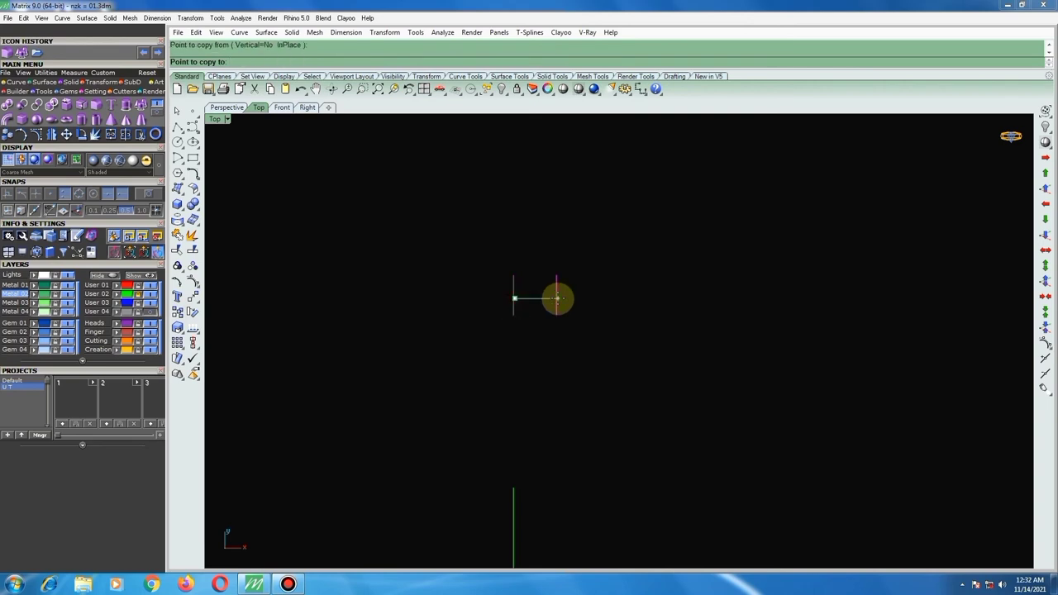
pyautogui.write('1')
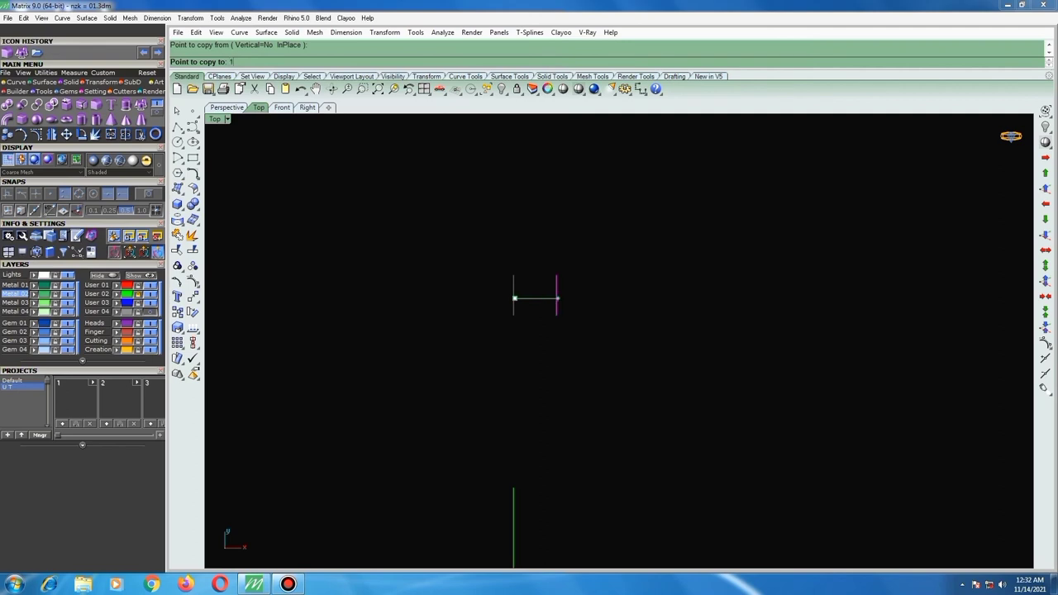
pyautogui.rightClick(558, 298)
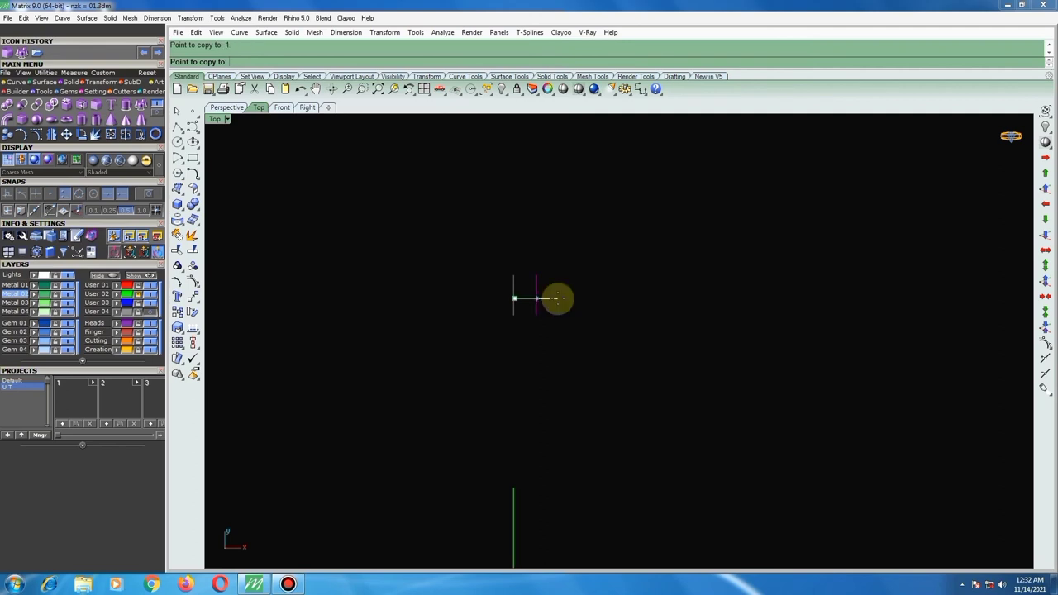
pyautogui.click(558, 298)
pyautogui.rightClick(557, 299)
pyautogui.scroll(5, 515, 271)
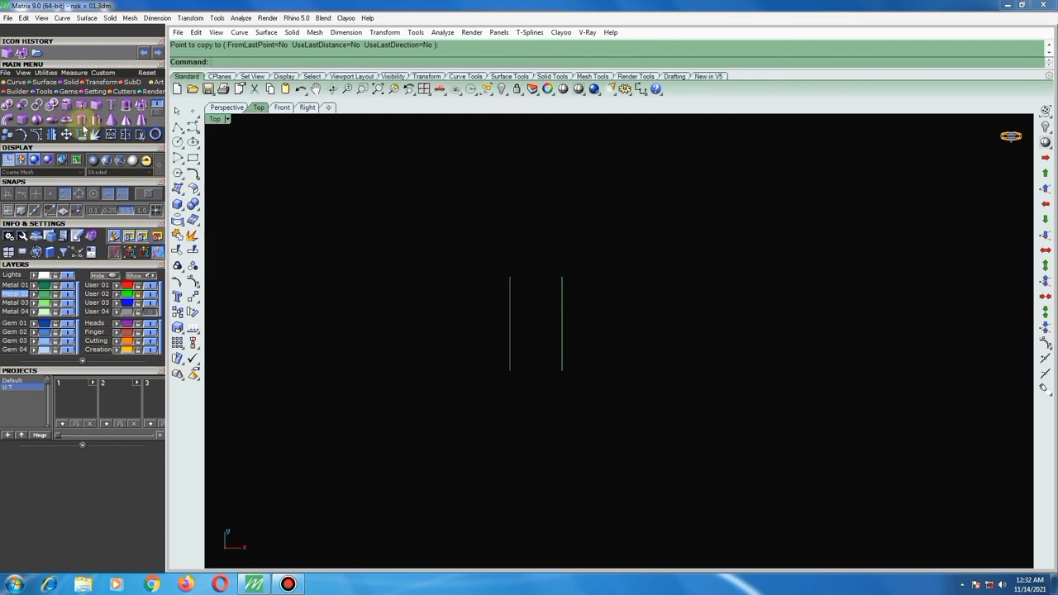
# Draw an interpolated curve connecting the tops of the two vertical lines.
pyautogui.click(14, 82)
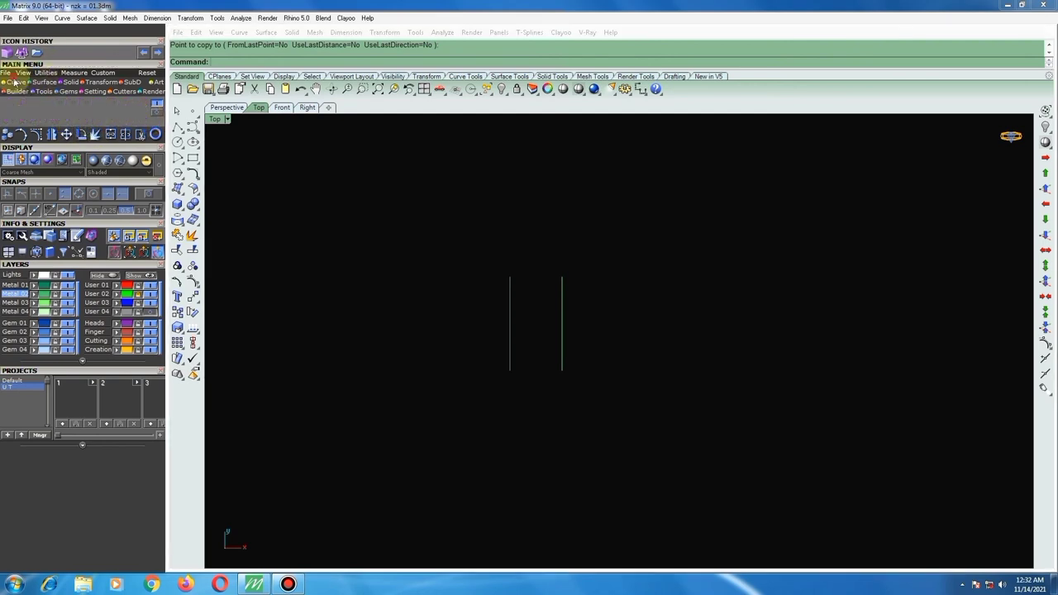
pyautogui.click(36, 105)
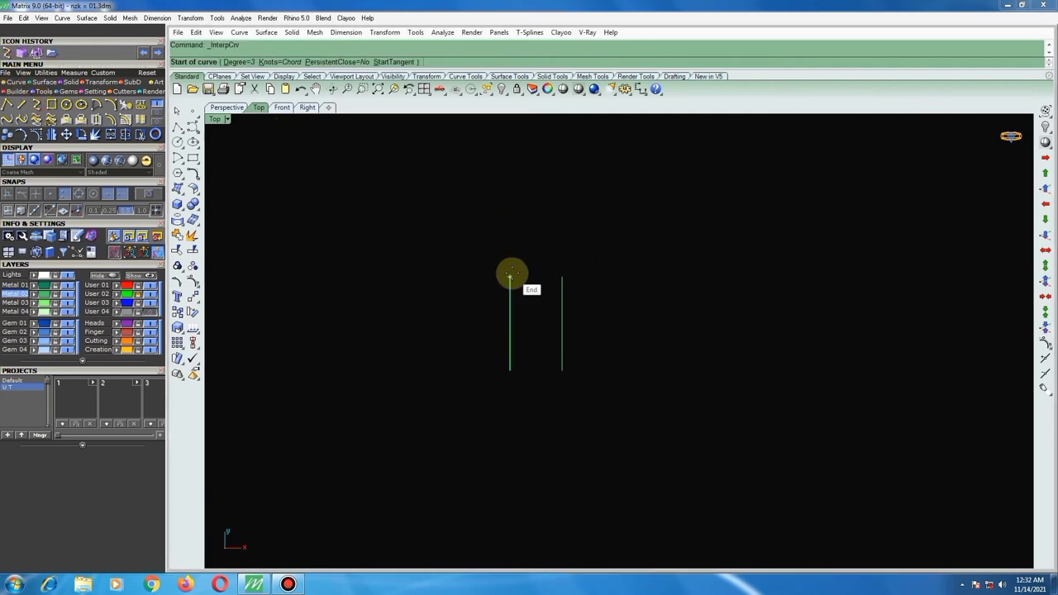
pyautogui.click(510, 277)
pyautogui.click(562, 277)
pyautogui.press('Return')
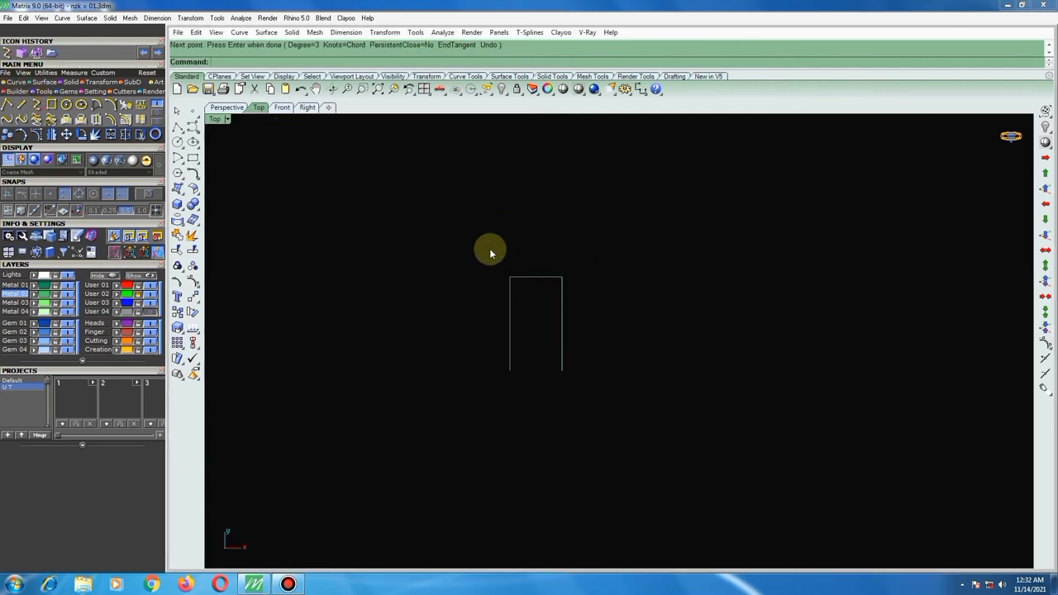
# Rebuild the top curve to 9 points, degree 3, and pull its middle point down.
pyautogui.click(556, 278)
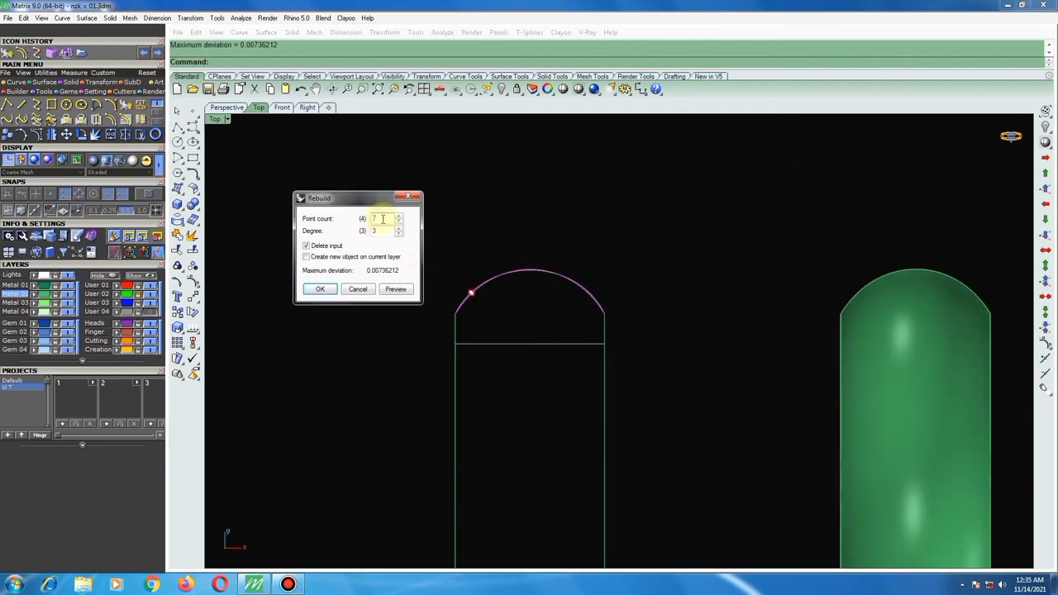
pyautogui.click(319, 290)
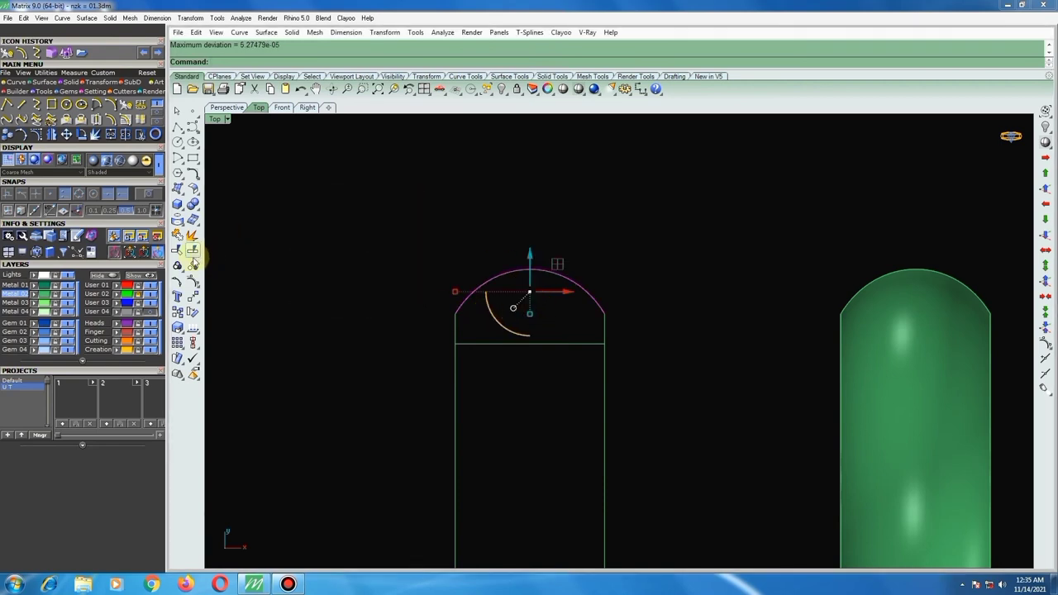
pyautogui.click(192, 281)
pyautogui.scroll(1, 524, 248)
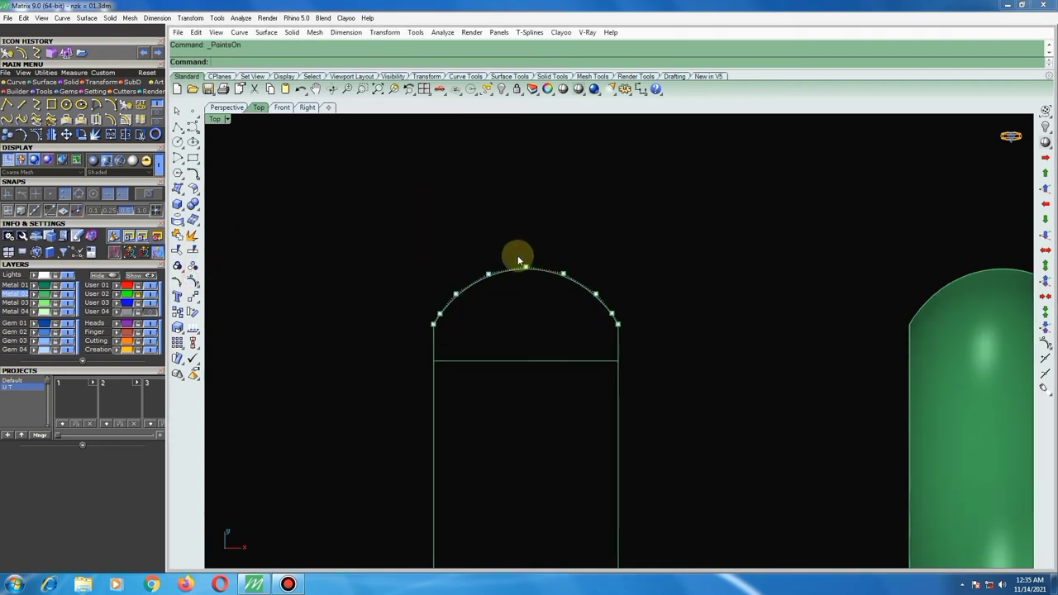
pyautogui.moveTo(526, 236); pyautogui.dragTo(522, 293)
# Raise the side control points and adjust the top ones to form twin humps.
pyautogui.scroll(2, 509, 291)
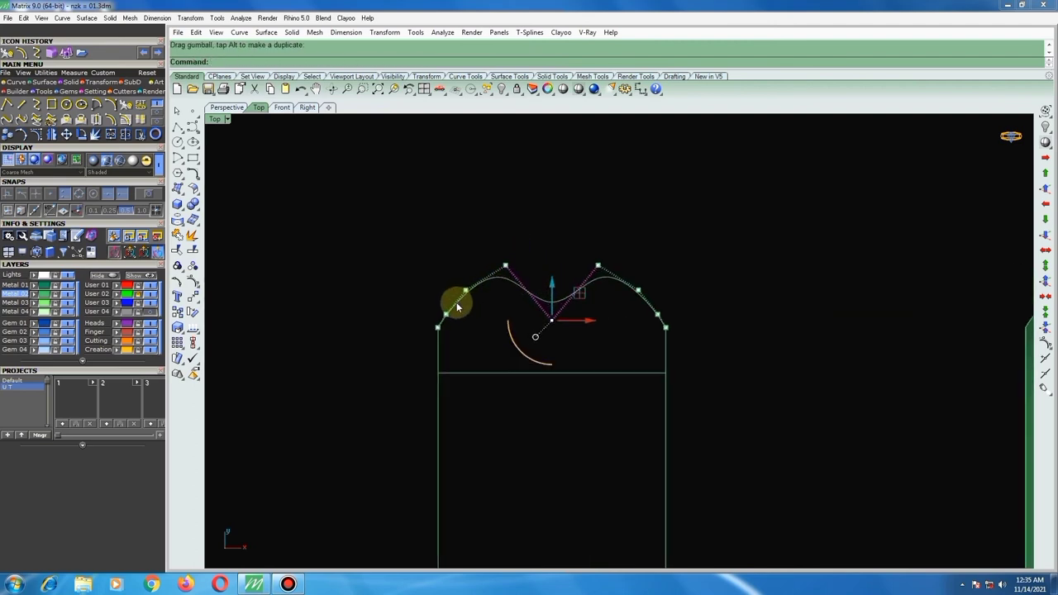
pyautogui.moveTo(428, 286); pyautogui.dragTo(453, 322)
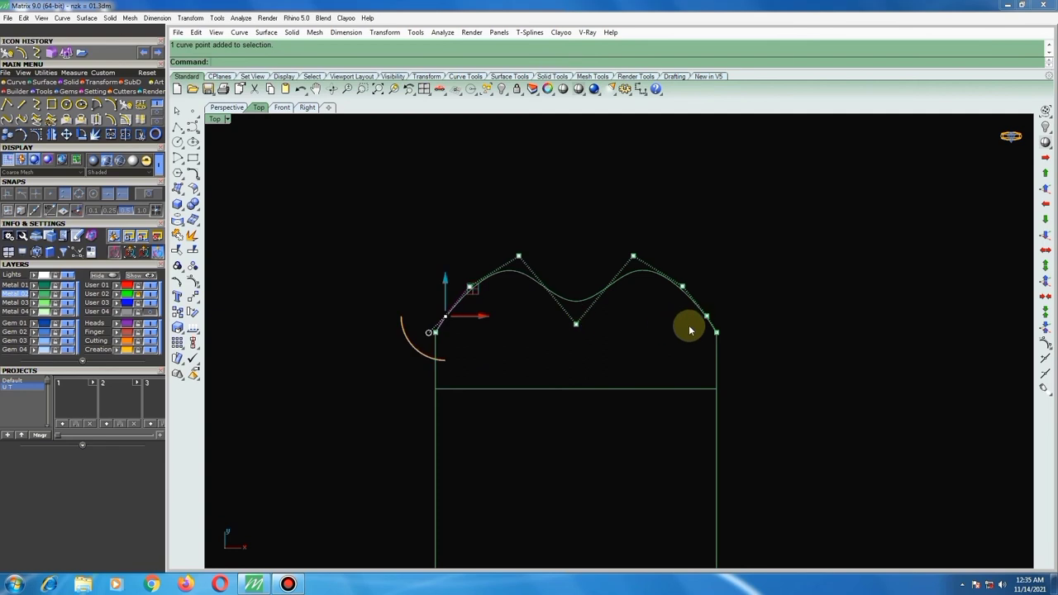
pyautogui.keyDown('shift'); pyautogui.moveTo(687, 326); pyautogui.dragTo(725, 291); pyautogui.keyUp('shift')
pyautogui.moveTo(576, 282)
pyautogui.mouseDown()
pyautogui.moveTo(456, 279)
pyautogui.moveTo(475, 295)
pyautogui.mouseUp()
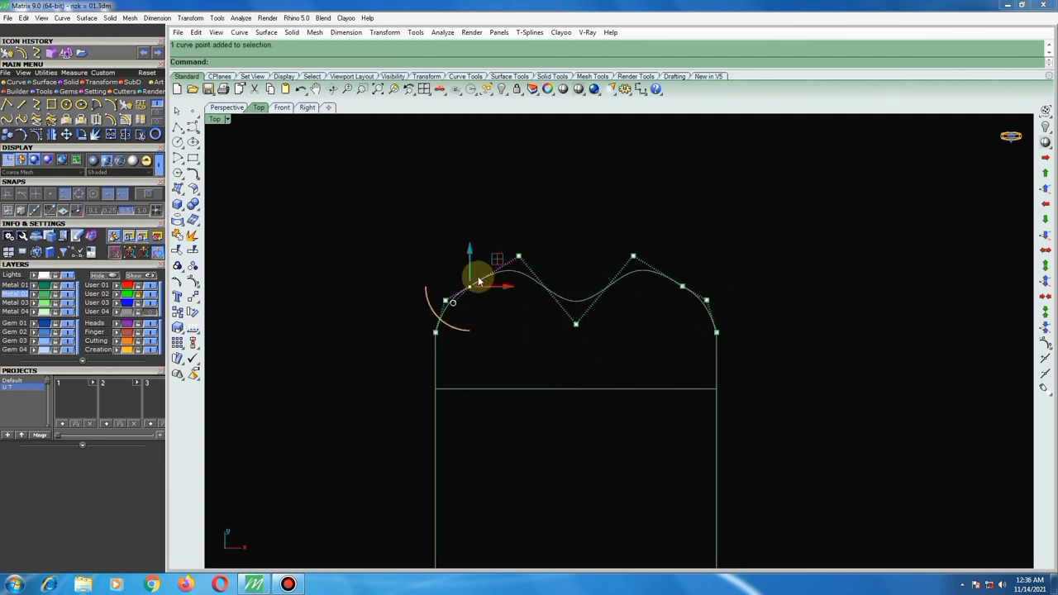
pyautogui.moveTo(675, 294); pyautogui.dragTo(688, 273)
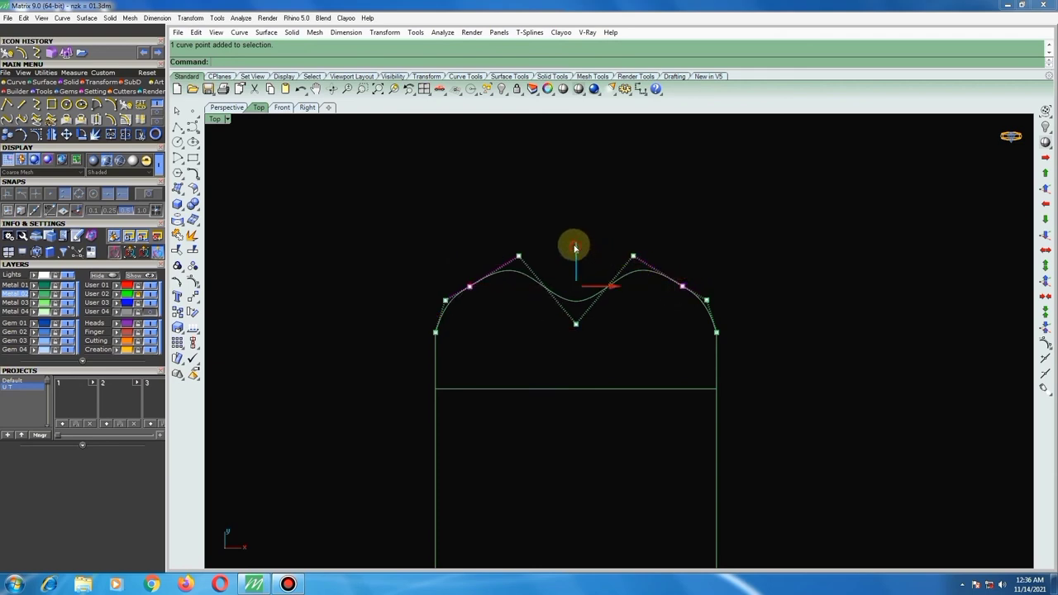
pyautogui.moveTo(575, 246); pyautogui.dragTo(573, 230)
pyautogui.moveTo(502, 208); pyautogui.dragTo(637, 273)
pyautogui.moveTo(574, 218); pyautogui.dragTo(574, 226)
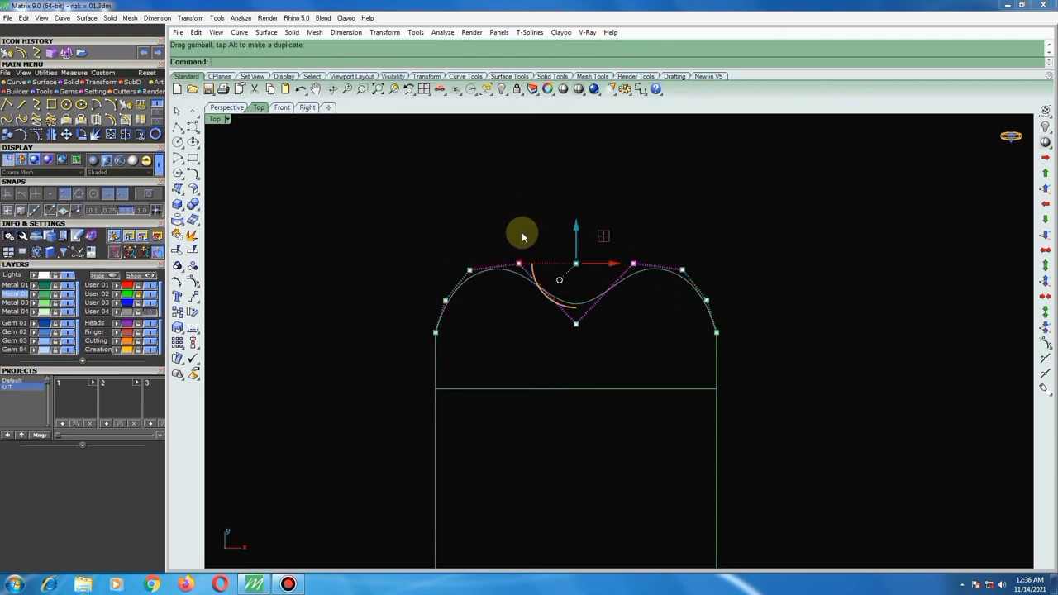
pyautogui.scroll(-2, 612, 279)
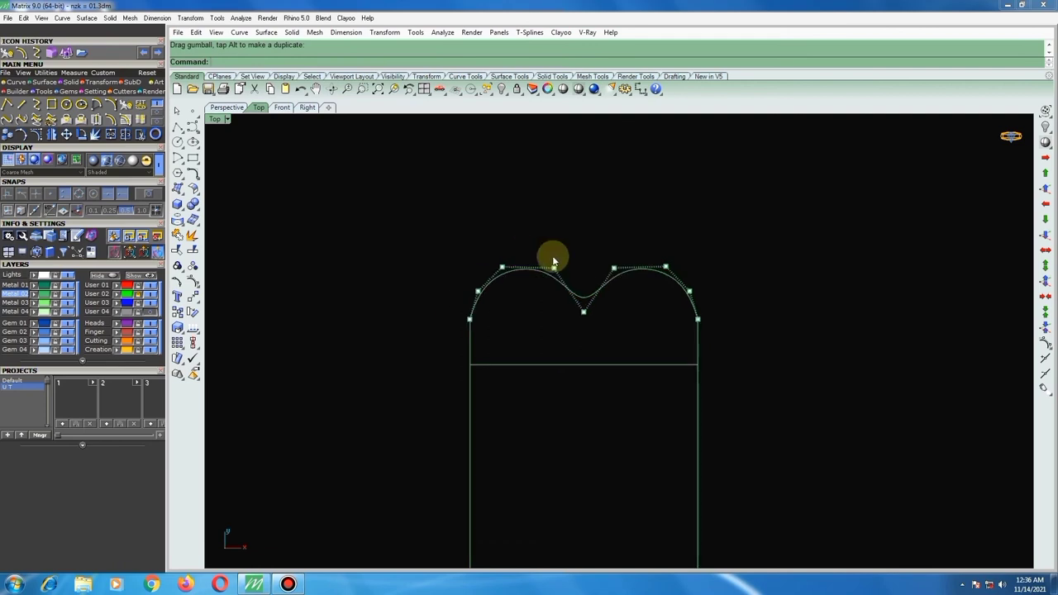
# Turn off the control points and select all four outline curves.
pyautogui.click(647, 234)
pyautogui.press('Escape')
pyautogui.moveTo(454, 230)
pyautogui.mouseDown()
pyautogui.moveTo(748, 366)
pyautogui.moveTo(747, 376)
pyautogui.mouseUp()
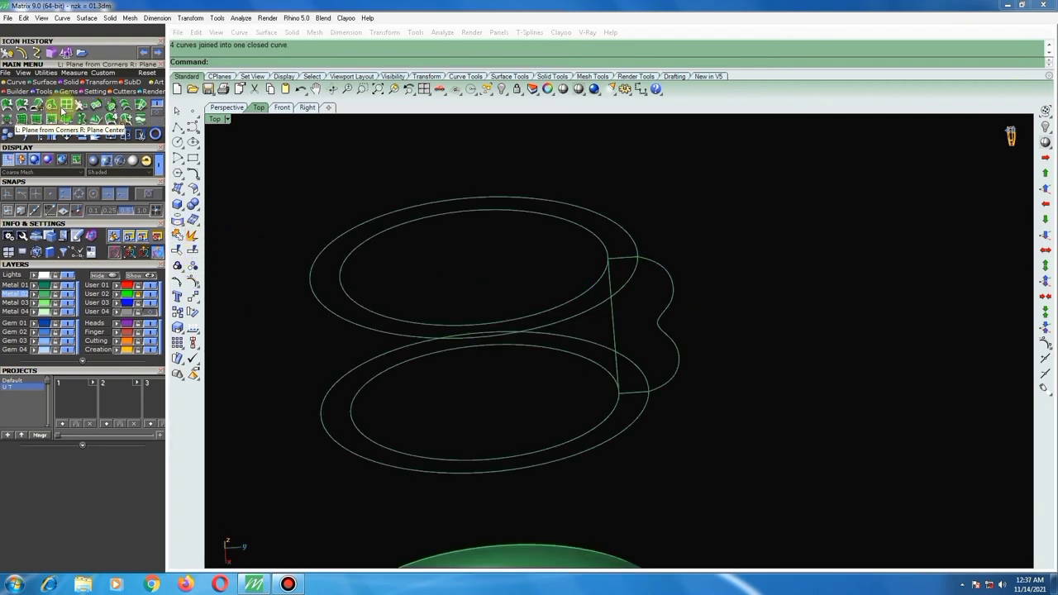
# Sweep the twin-humped profile along the two ring circles as rails with Sweep2.
pyautogui.click(23, 106)
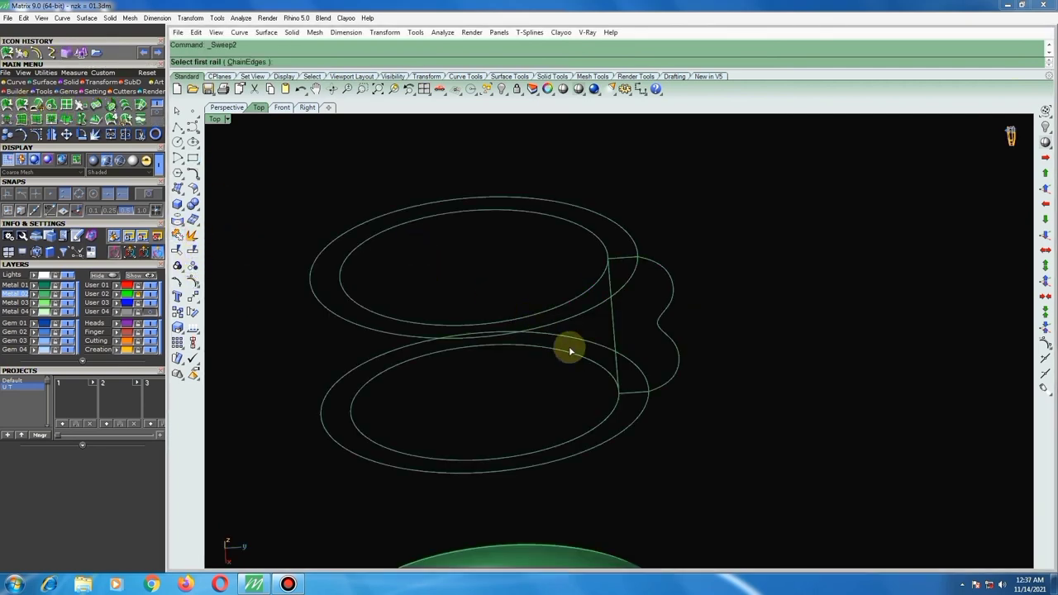
pyautogui.click(633, 362)
pyautogui.click(631, 263)
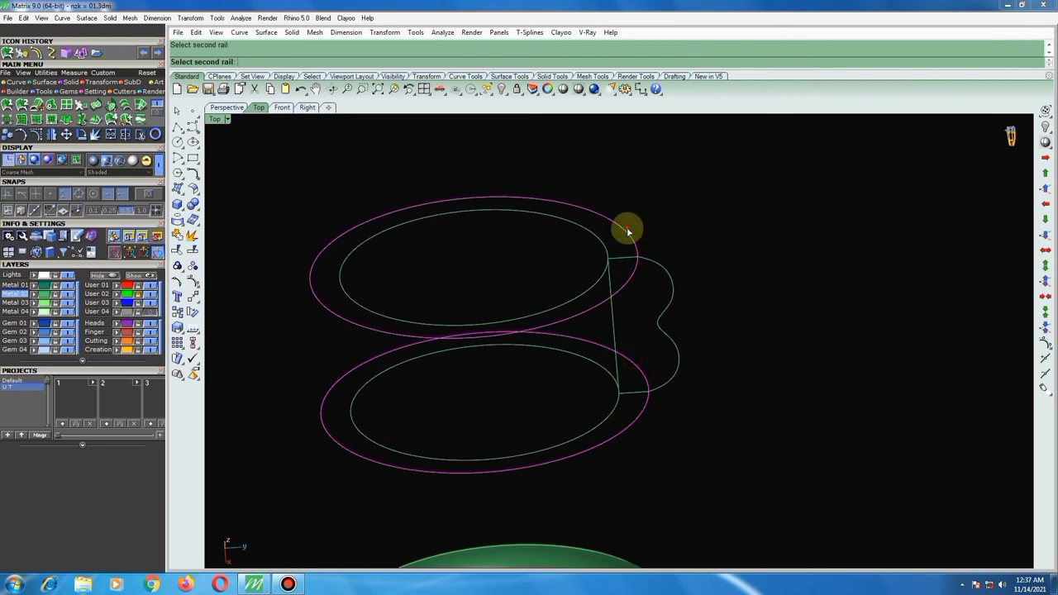
pyautogui.click(668, 267)
pyautogui.press('Return')
pyautogui.press('Return')
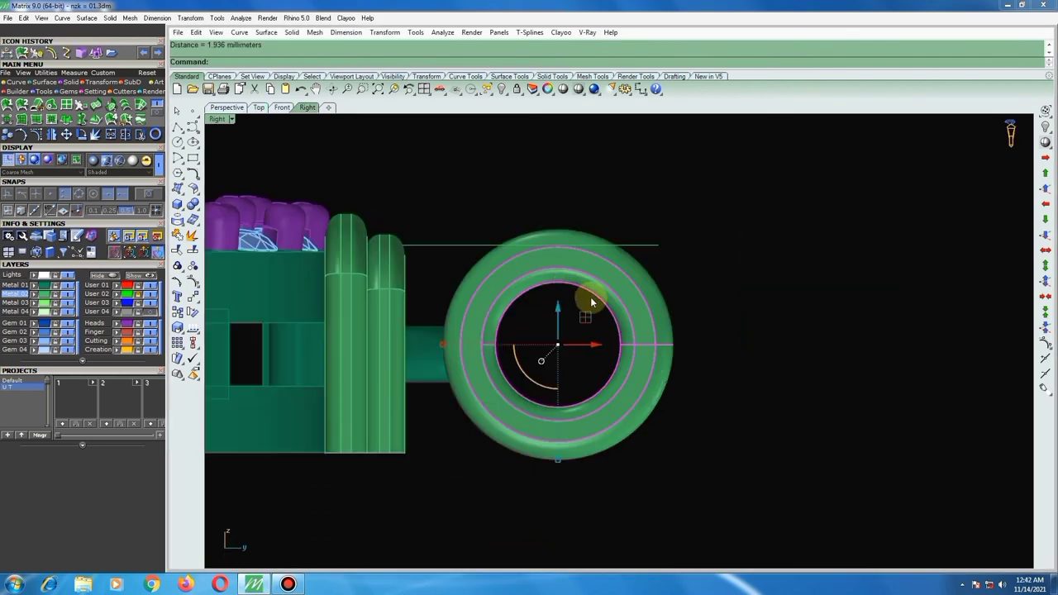
pyautogui.moveTo(609, 338); pyautogui.dragTo(520, 342)
pyautogui.scroll(-2, 499, 348)
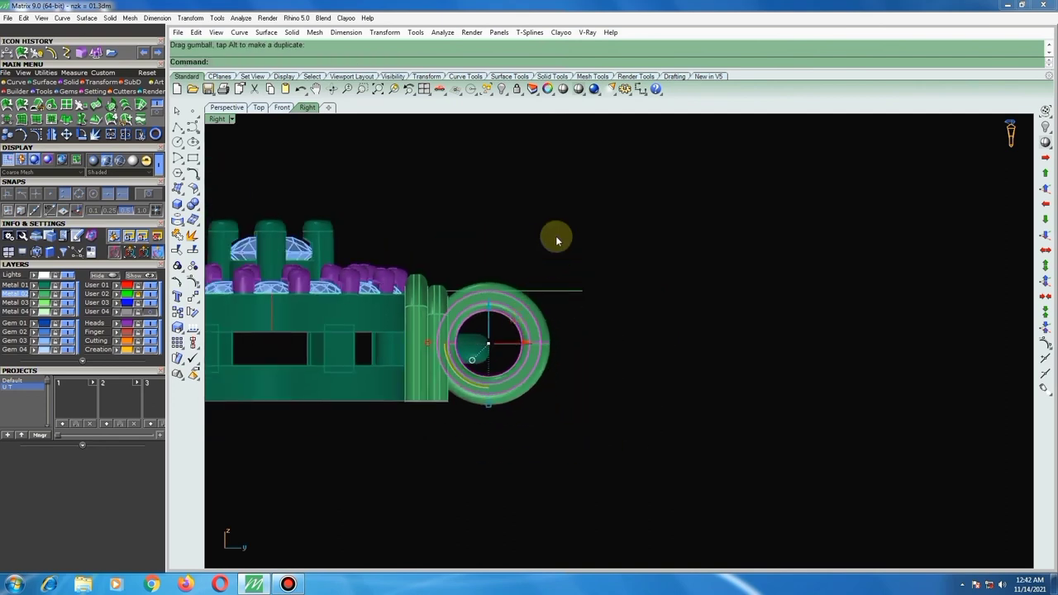
pyautogui.scroll(2, 521, 312)
# Shift the two upright cylinders downward into position.
pyautogui.click(536, 329)
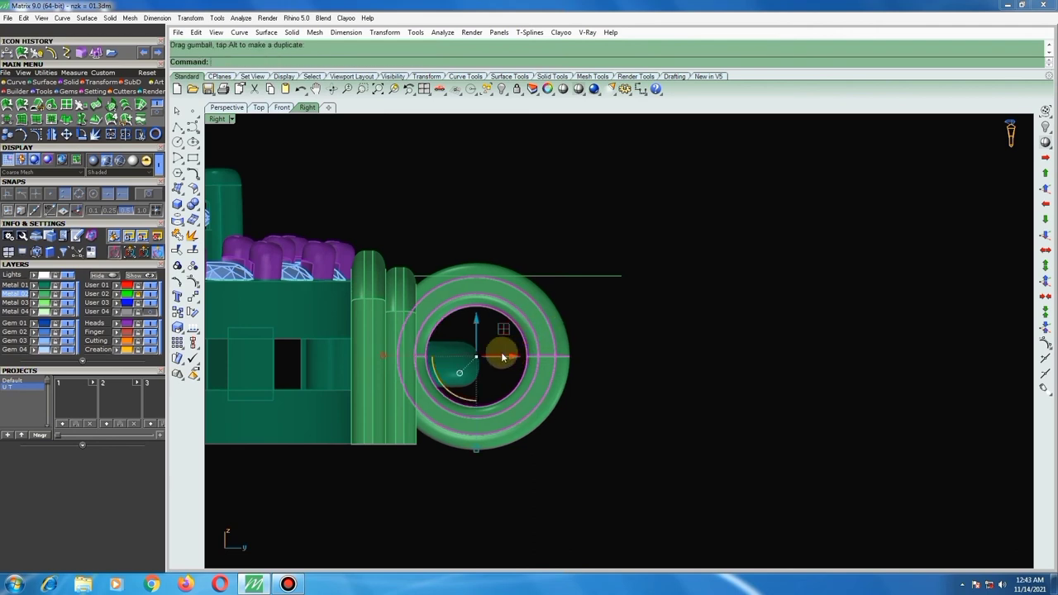
pyautogui.click(373, 294)
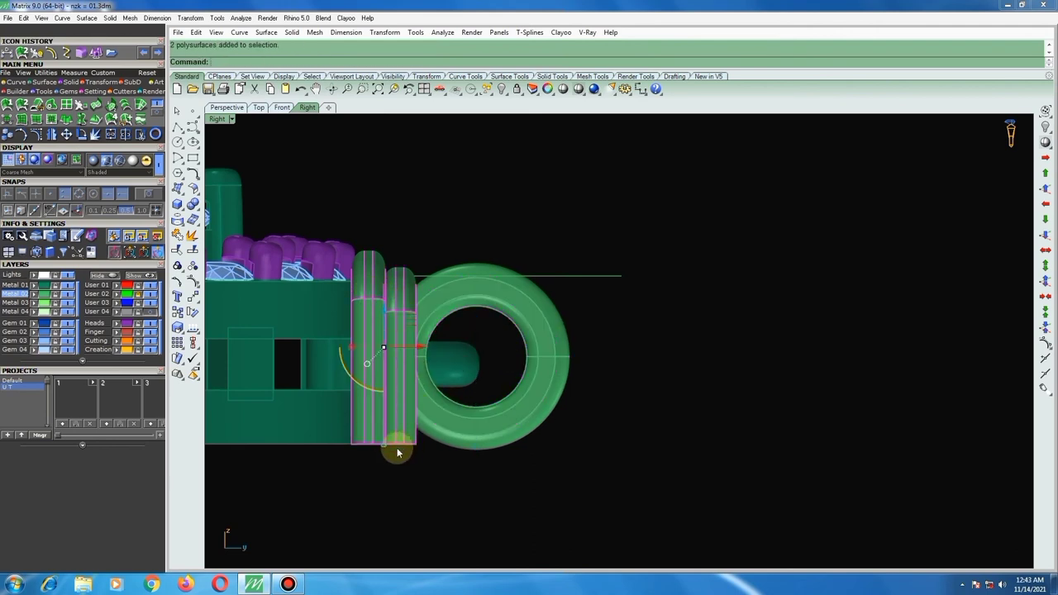
pyautogui.moveTo(382, 445); pyautogui.dragTo(382, 439)
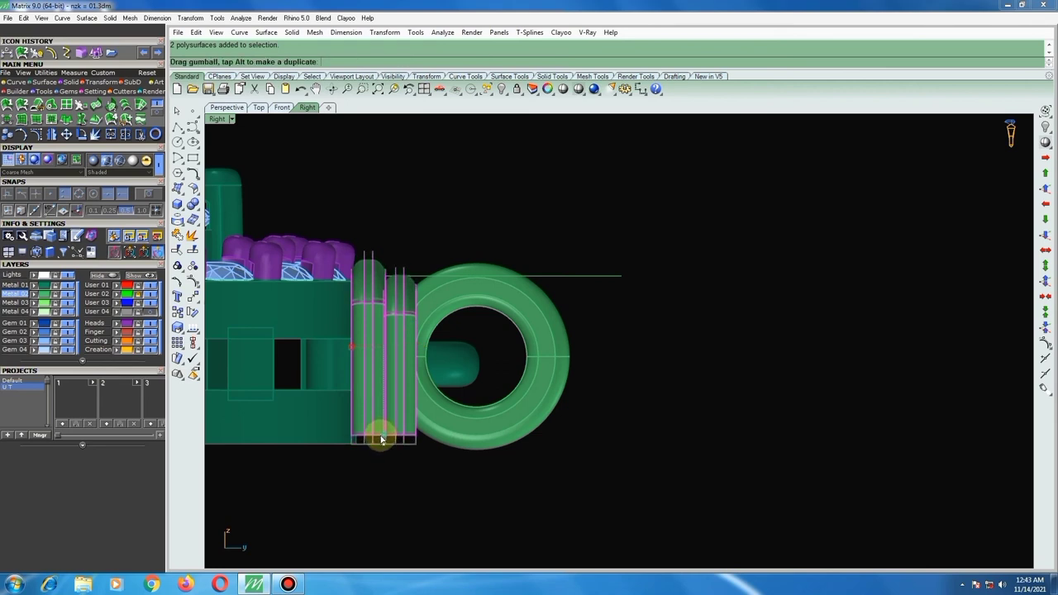
pyautogui.moveTo(381, 442); pyautogui.dragTo(381, 438)
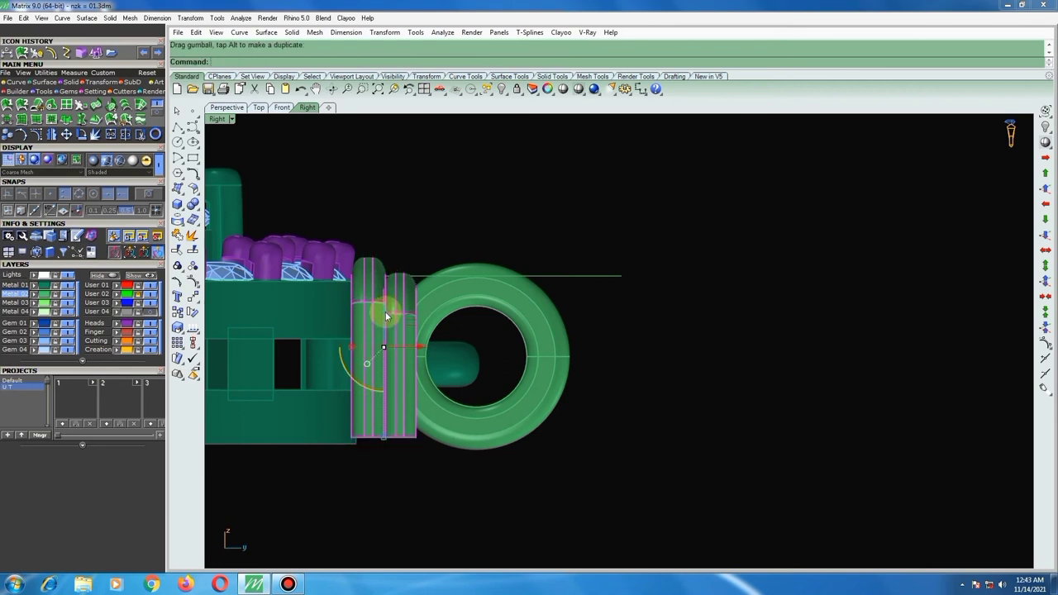
pyautogui.moveTo(386, 316); pyautogui.dragTo(385, 324)
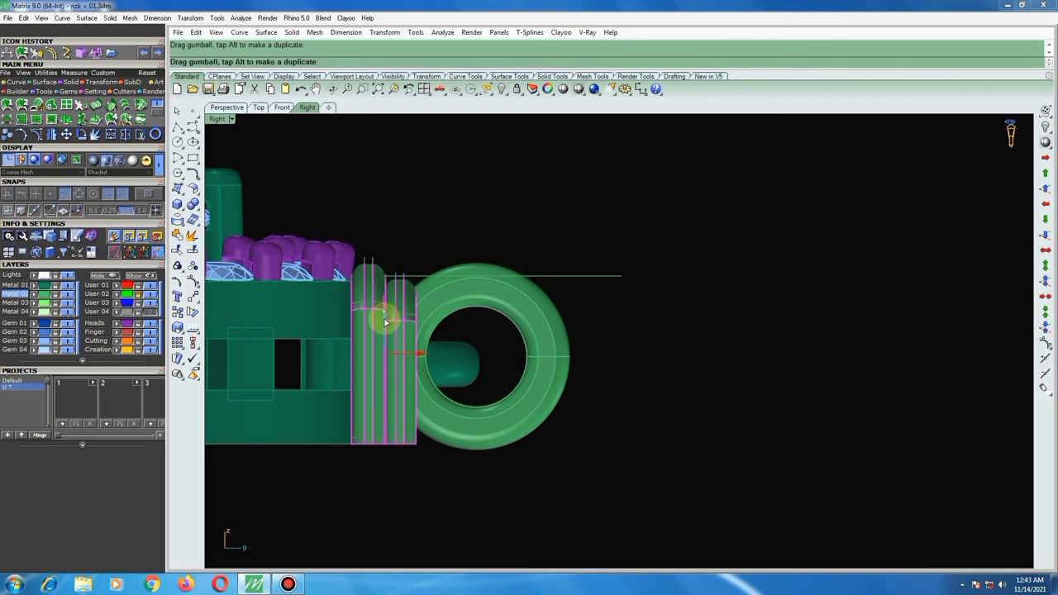
# Slide the torus jump ring sideways against the cylinders at the chain end.
pyautogui.click(502, 314)
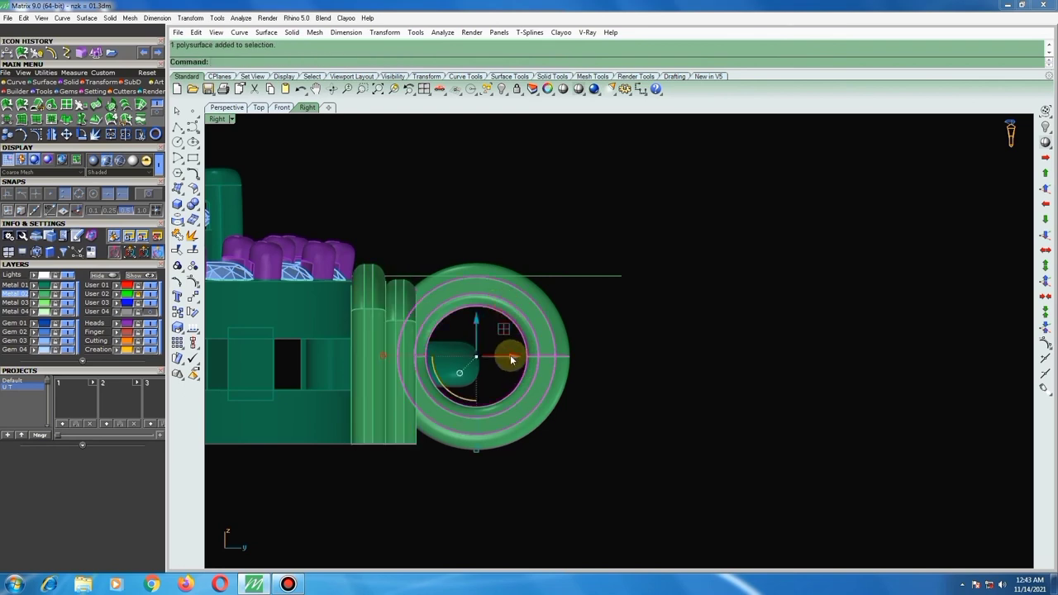
pyautogui.moveTo(511, 358); pyautogui.dragTo(633, 328)
pyautogui.scroll(-3, 544, 314)
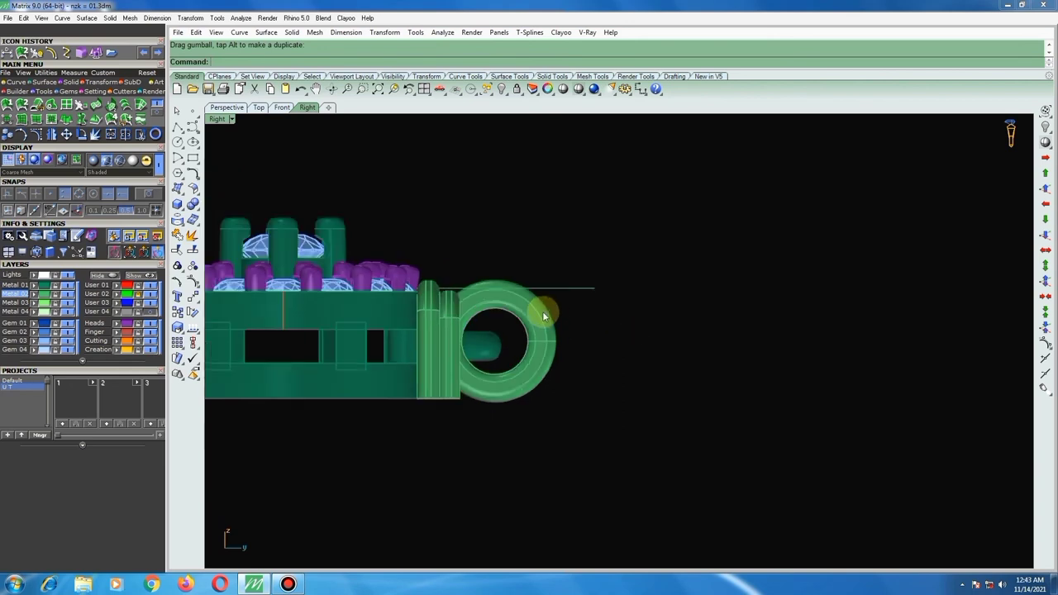
pyautogui.scroll(-1, 544, 315)
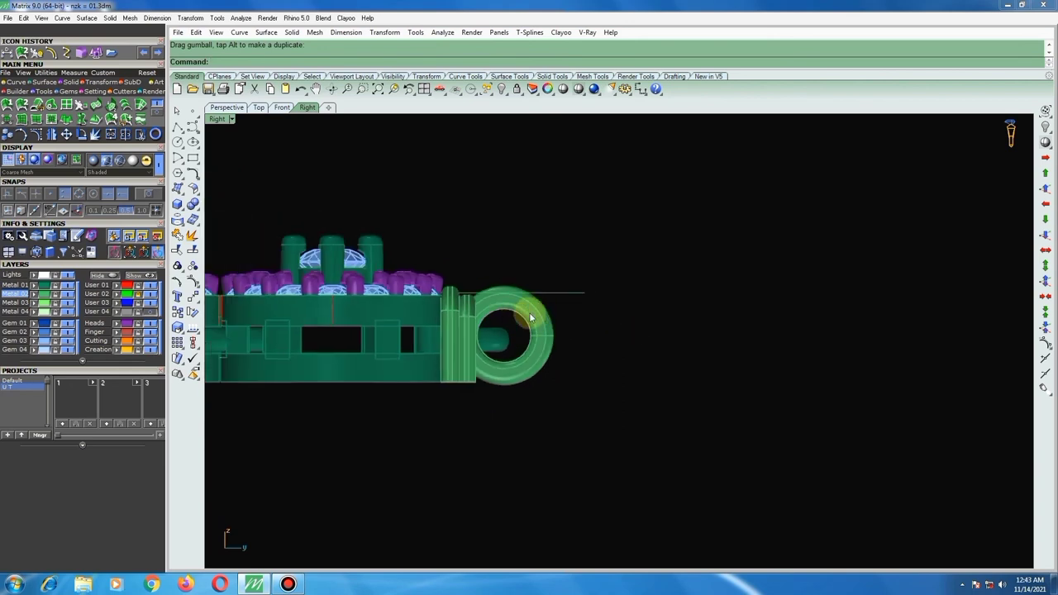
pyautogui.click(501, 305)
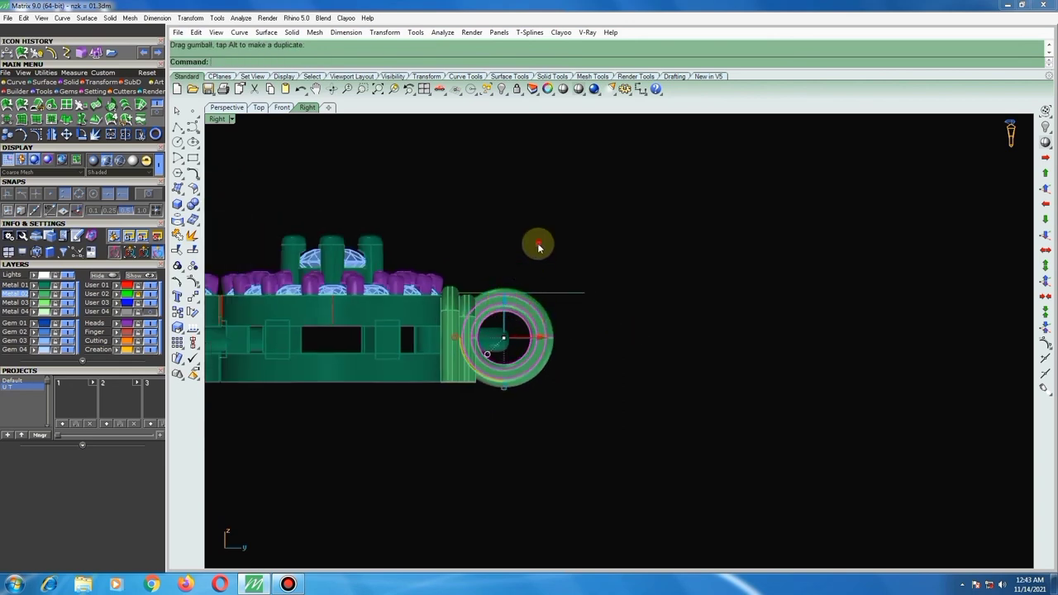
pyautogui.scroll(-2, 537, 246)
pyautogui.moveTo(548, 272); pyautogui.dragTo(570, 307, button='right')
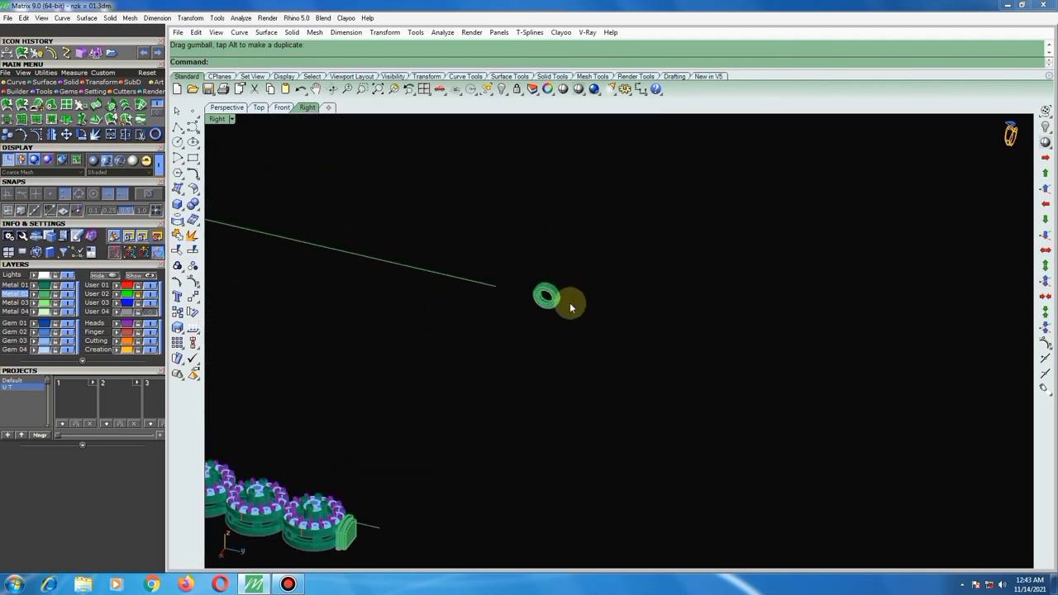
# In Top view, slide the small green clasp bar along X onto the necklace end.
pyautogui.press('F4')
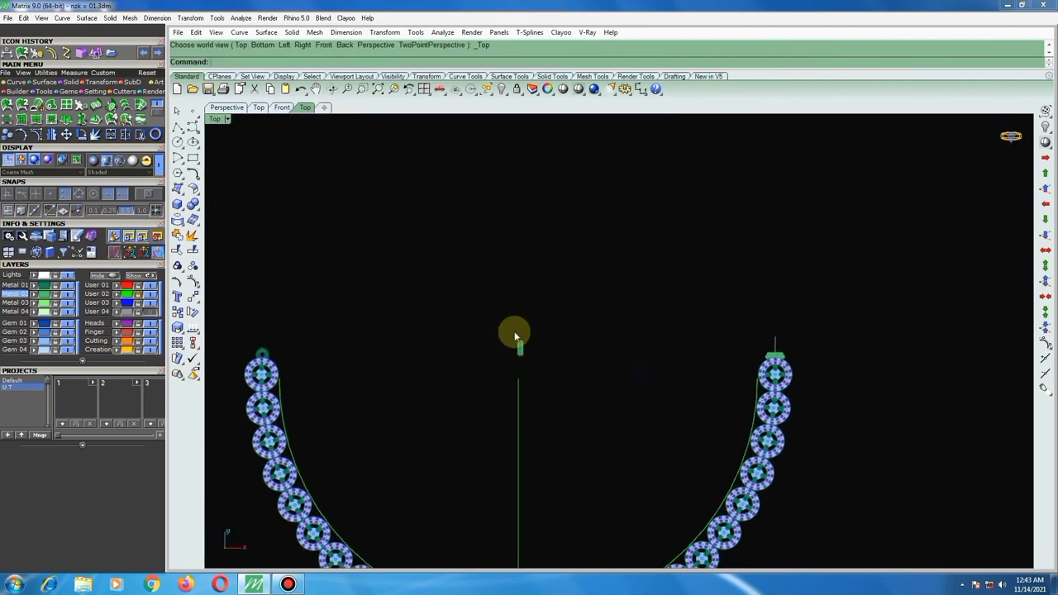
pyautogui.scroll(5, 514, 335)
pyautogui.click(431, 334)
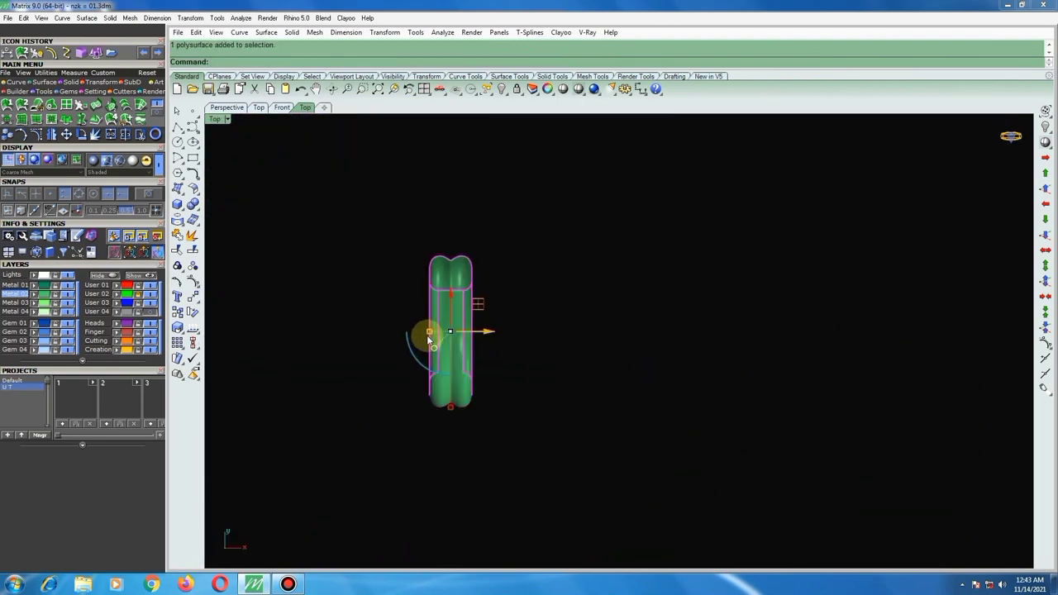
pyautogui.scroll(-5, 427, 334)
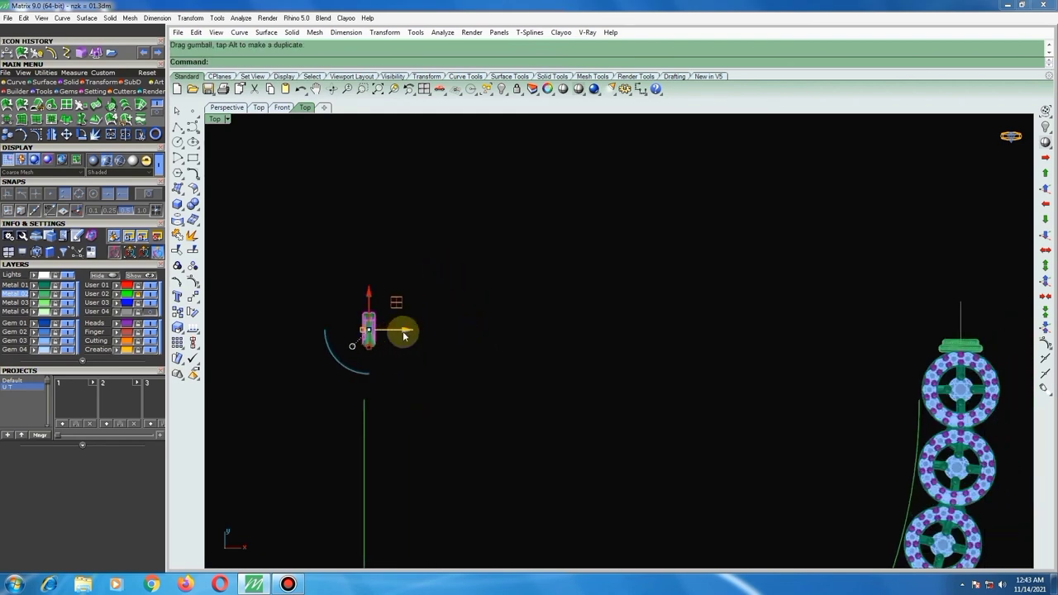
pyautogui.moveTo(403, 331)
pyautogui.mouseDown()
pyautogui.moveTo(971, 316)
pyautogui.moveTo(998, 306)
pyautogui.mouseUp()
# Delete the stray extra ring and save the model.
pyautogui.moveTo(998, 307); pyautogui.dragTo(644, 283, button='right')
pyautogui.scroll(3, 626, 306)
pyautogui.scroll(3, 626, 306)
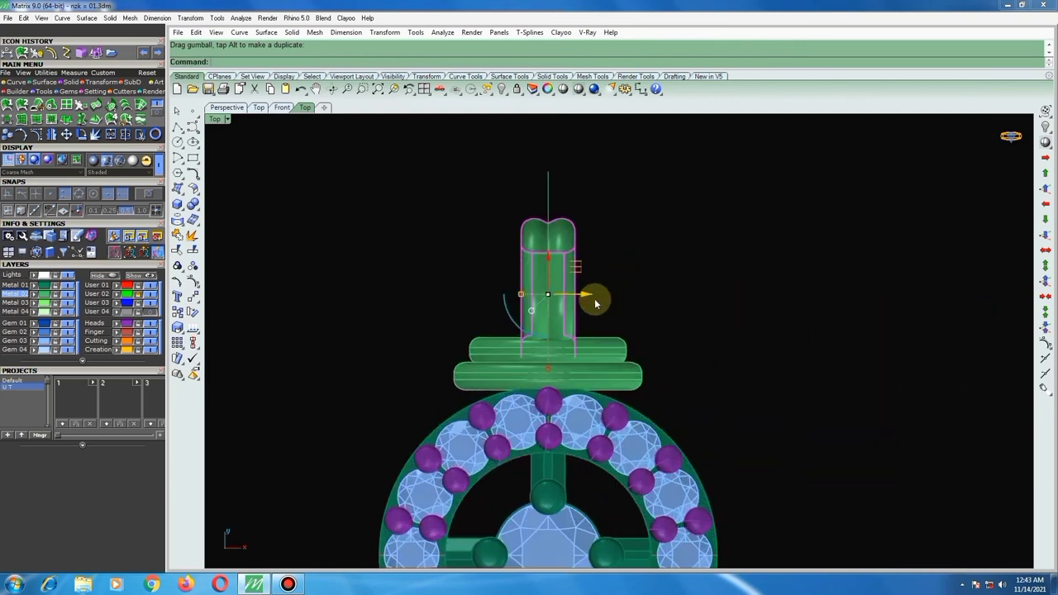
pyautogui.scroll(2, 594, 300)
pyautogui.keyDown('ctrl'); pyautogui.keyDown('shift'); pyautogui.moveTo(570, 295); pyautogui.dragTo(276, 283, button='right'); pyautogui.keyUp('shift'); pyautogui.keyUp('ctrl')
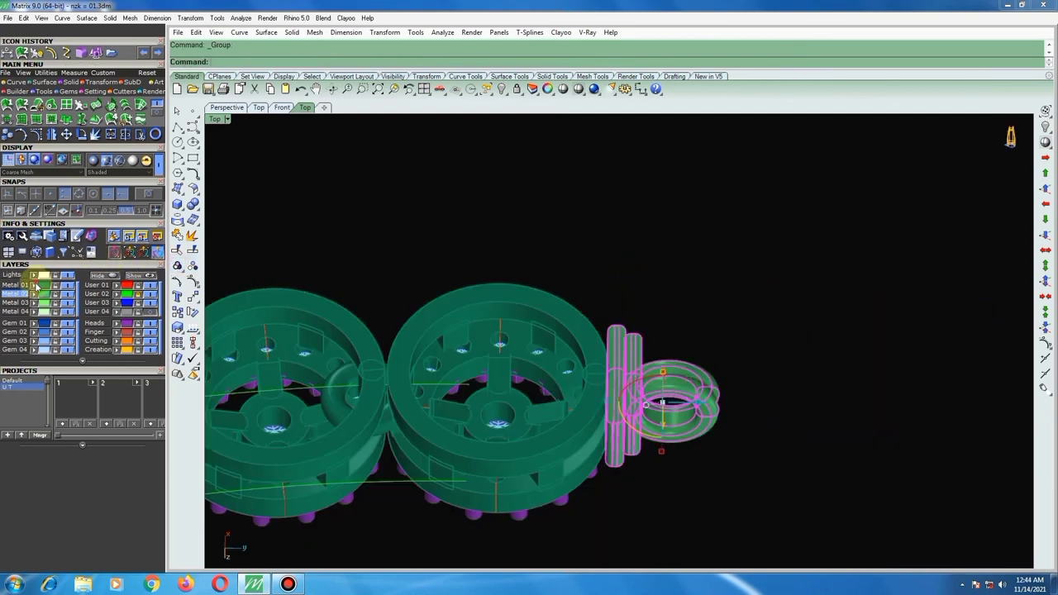
pyautogui.press('Delete')
pyautogui.moveTo(551, 378)
pyautogui.keyDown('ctrl'); pyautogui.keyDown('shift'); pyautogui.mouseDown(button='right')
pyautogui.moveTo(480, 206)
pyautogui.moveTo(567, 302)
pyautogui.moveTo(725, 255)
pyautogui.moveTo(763, 189)
pyautogui.moveTo(789, 164)
pyautogui.moveTo(810, 167)
pyautogui.mouseUp(button='right'); pyautogui.keyUp('shift'); pyautogui.keyUp('ctrl')
pyautogui.hotkey('ctrl', 's')
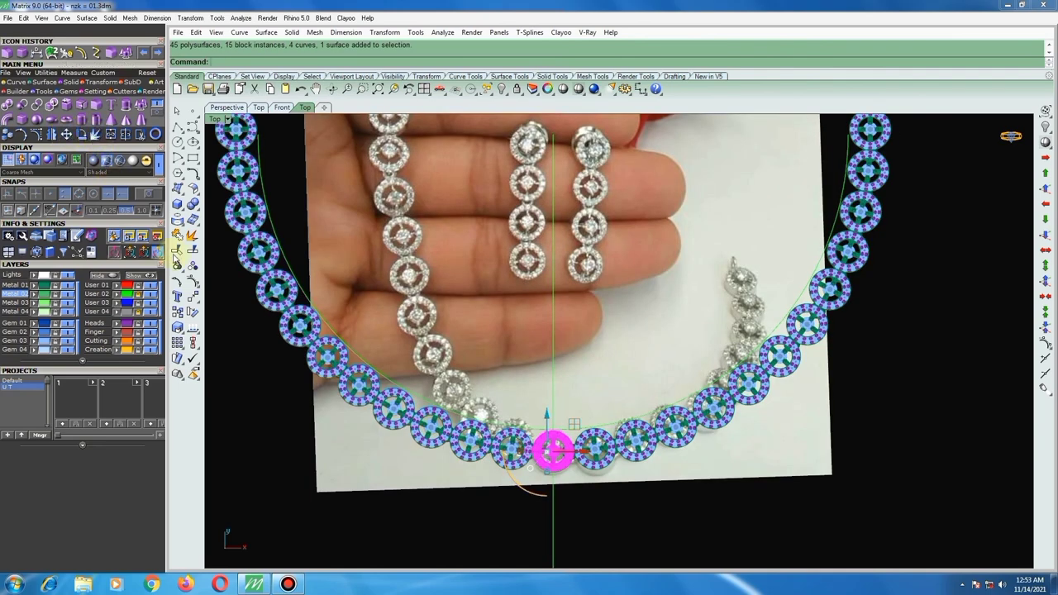
# Copy a halo link with its ring onto the reference-photo earring and group its parts.
pyautogui.click(177, 311)
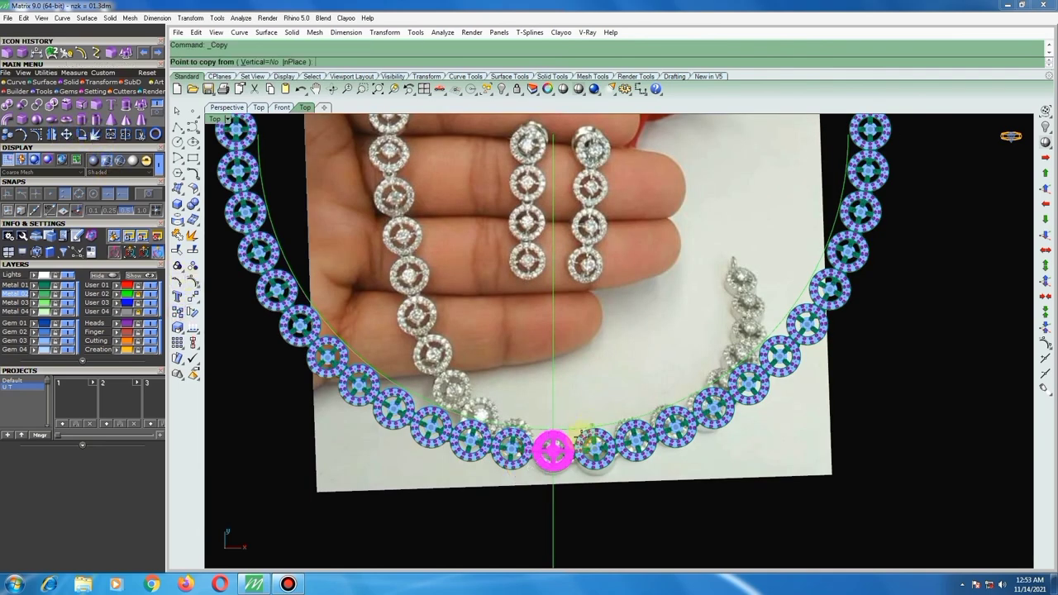
pyautogui.click(552, 267)
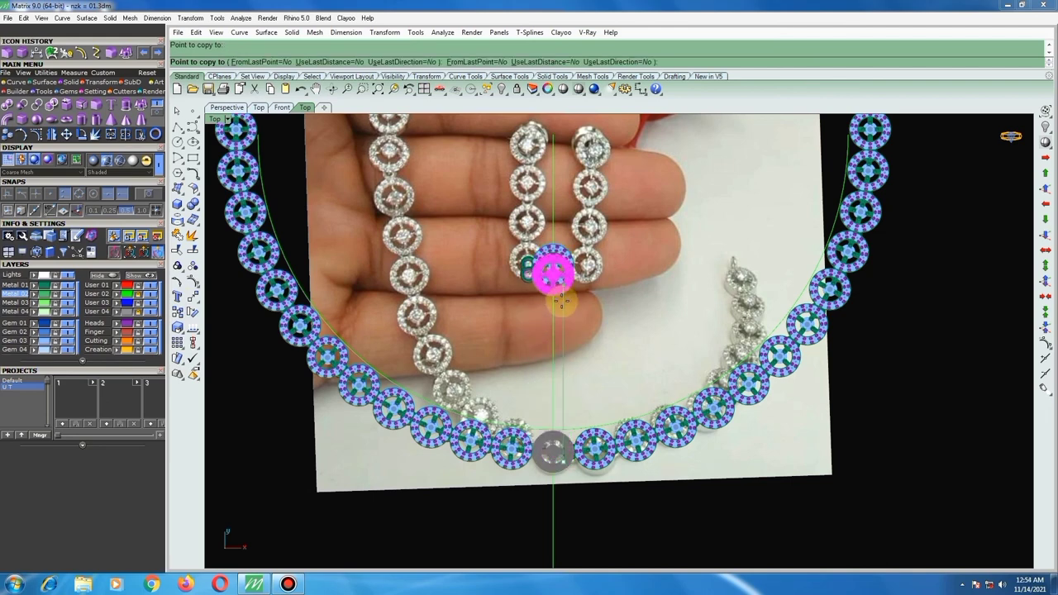
pyautogui.press('Return')
pyautogui.scroll(5, 560, 240)
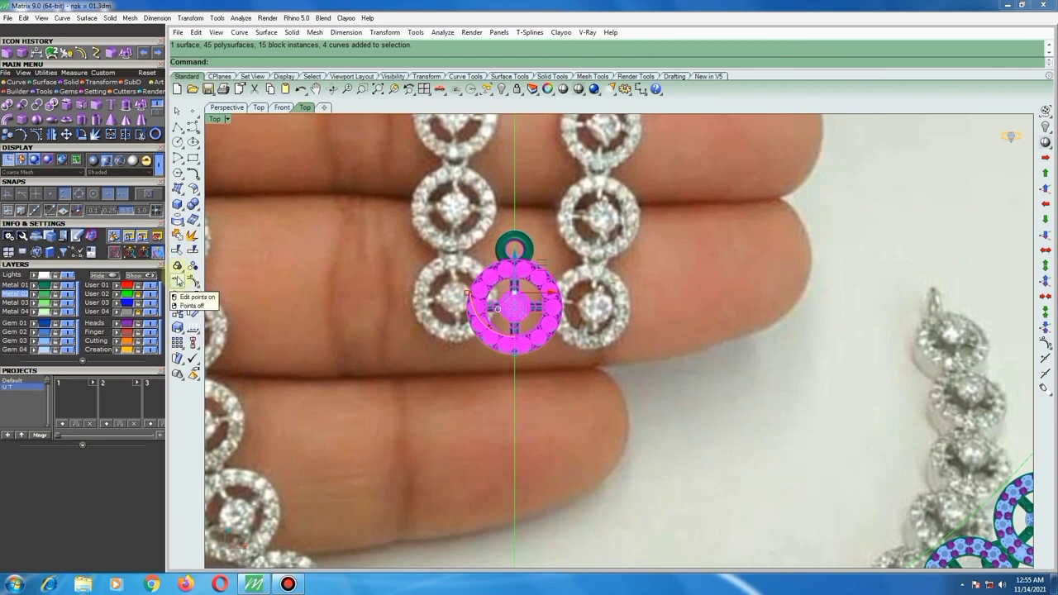
pyautogui.click(177, 265)
pyautogui.scroll(-1, 486, 343)
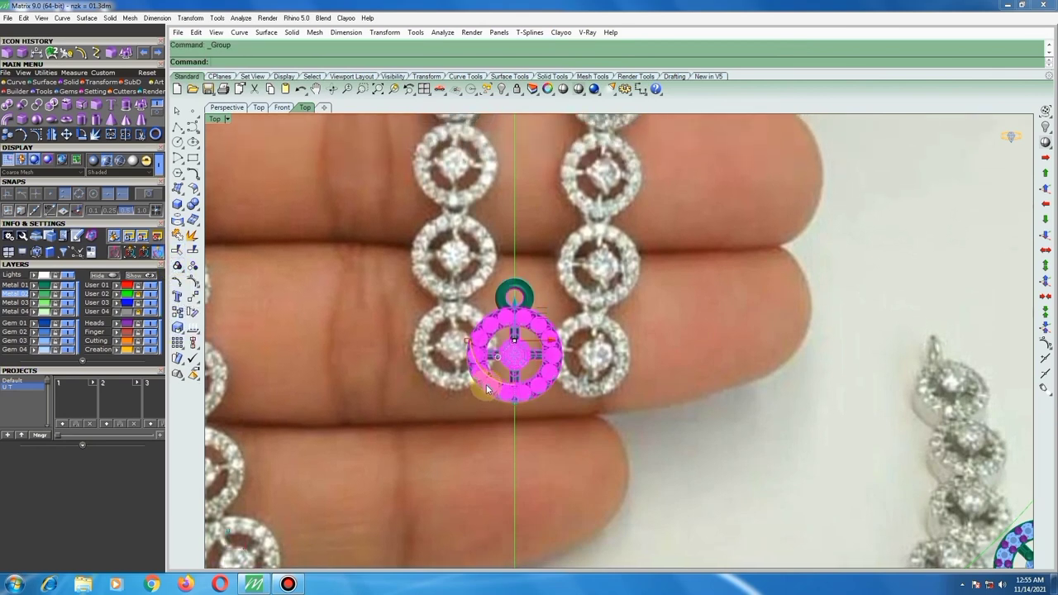
pyautogui.scroll(-2, 486, 343)
pyautogui.scroll(-1, 486, 342)
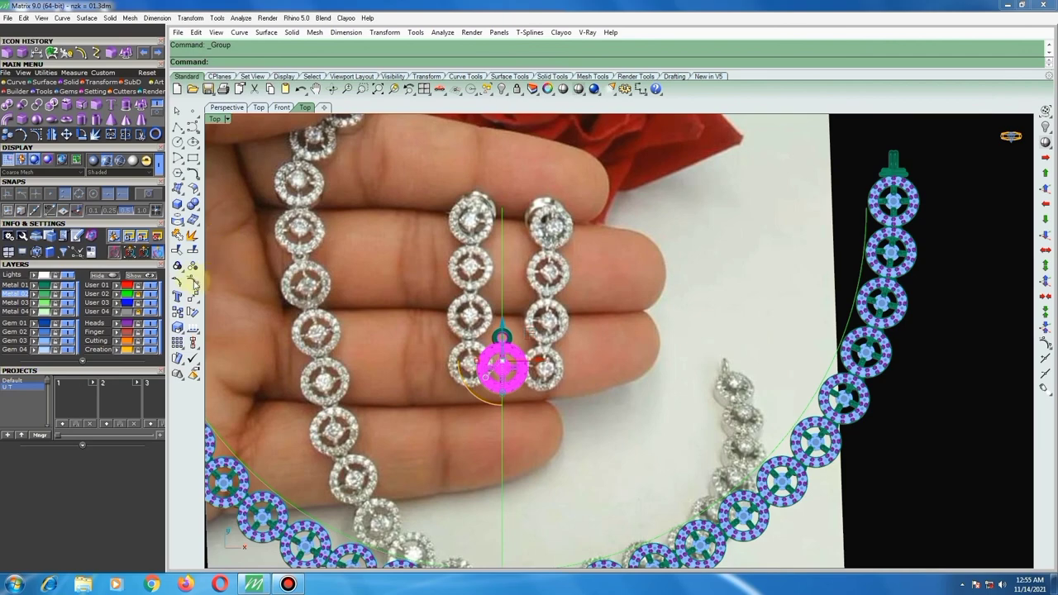
# Stack further copies of the grouped link below it to form the four-link drop.
pyautogui.click(177, 311)
pyautogui.scroll(1, 502, 364)
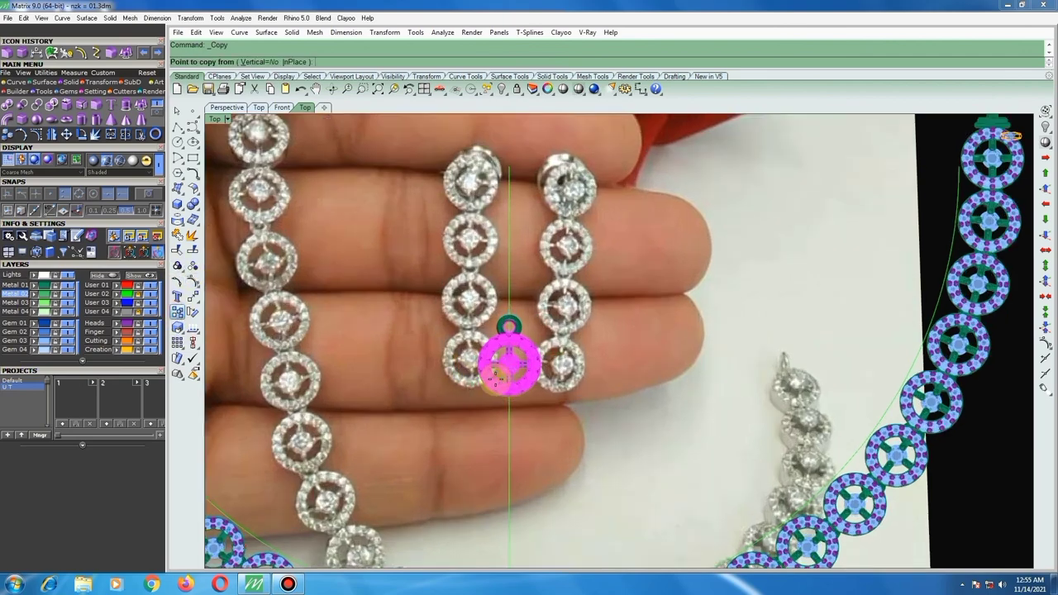
pyautogui.scroll(1, 502, 363)
pyautogui.click(509, 386)
pyautogui.scroll(1, 510, 285)
pyautogui.scroll(2, 510, 285)
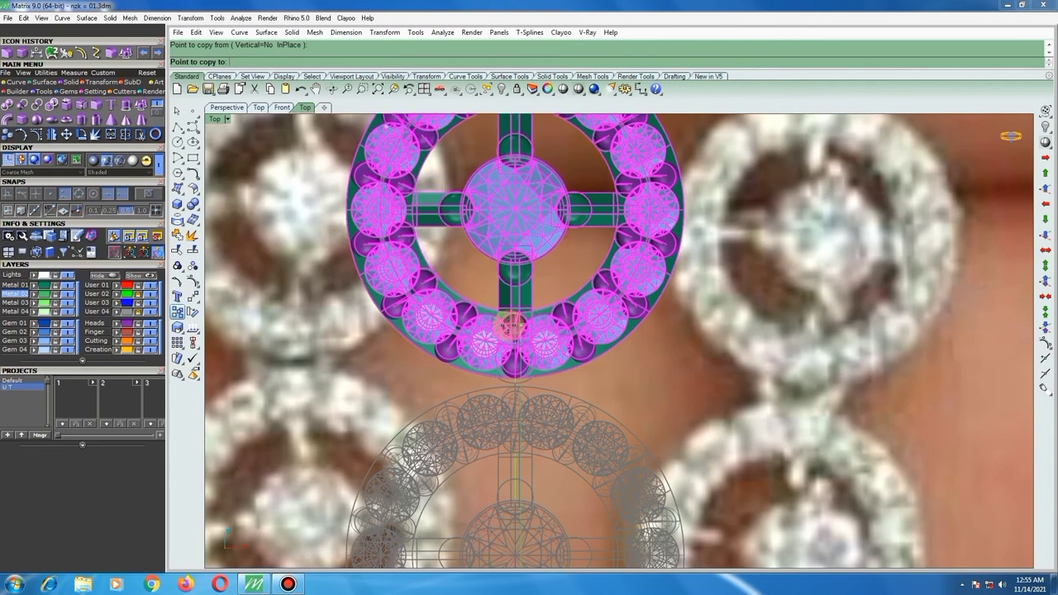
pyautogui.click(503, 322)
pyautogui.scroll(-1, 506, 350)
pyautogui.scroll(-2, 506, 352)
pyautogui.click(505, 351)
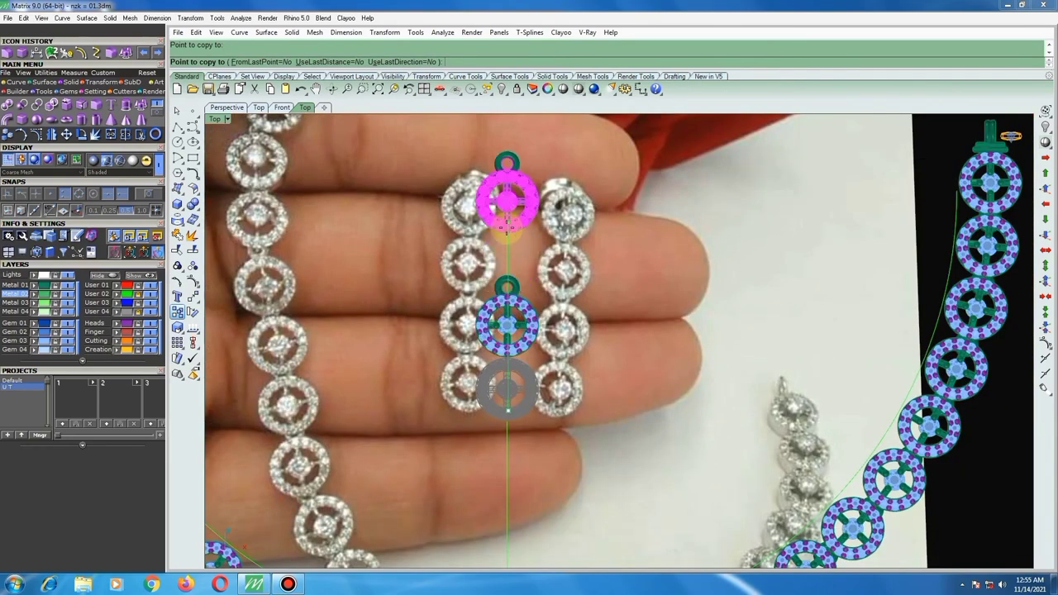
pyautogui.scroll(1, 509, 281)
pyautogui.scroll(2, 510, 281)
pyautogui.scroll(2, 510, 283)
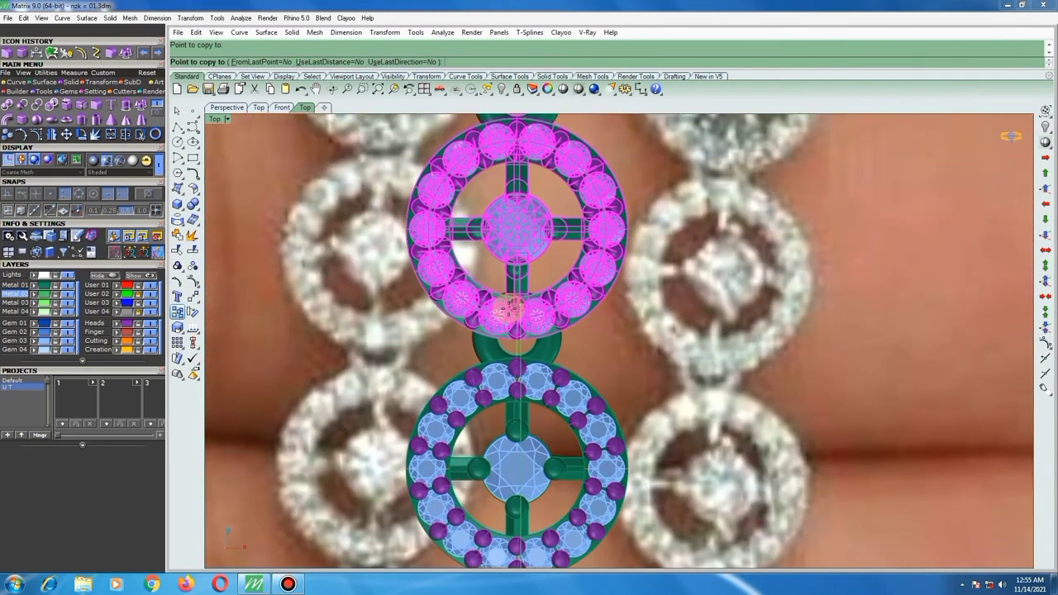
pyautogui.click(512, 315)
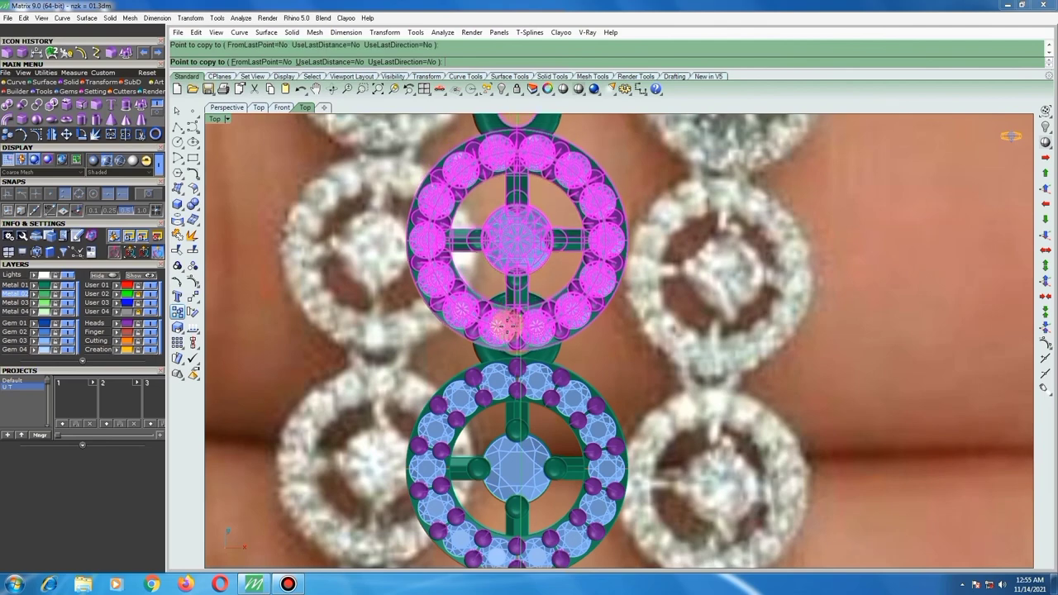
pyautogui.scroll(-4, 508, 312)
pyautogui.click(502, 312)
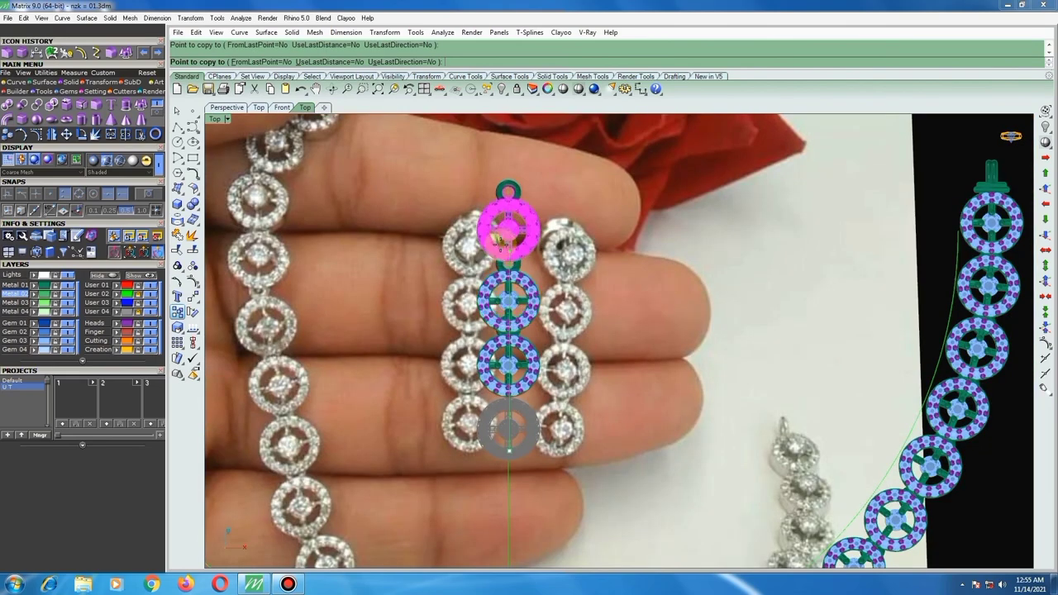
pyautogui.scroll(2, 505, 248)
pyautogui.scroll(2, 504, 262)
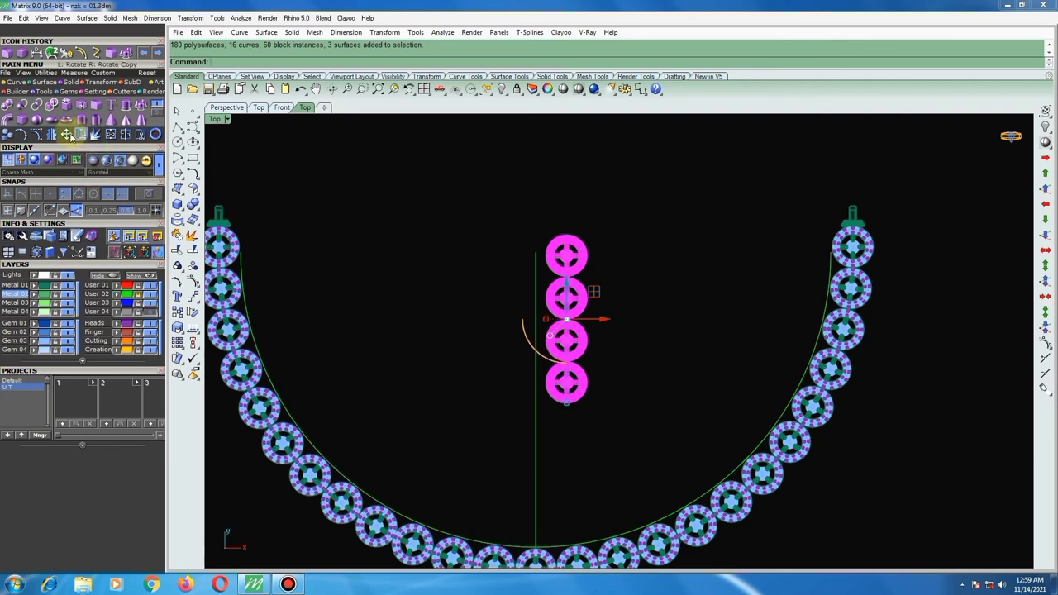
# Mirror the earring across a vertical plane through the origin, then zoom to fit everything.
pyautogui.click(37, 134)
pyautogui.write('0')
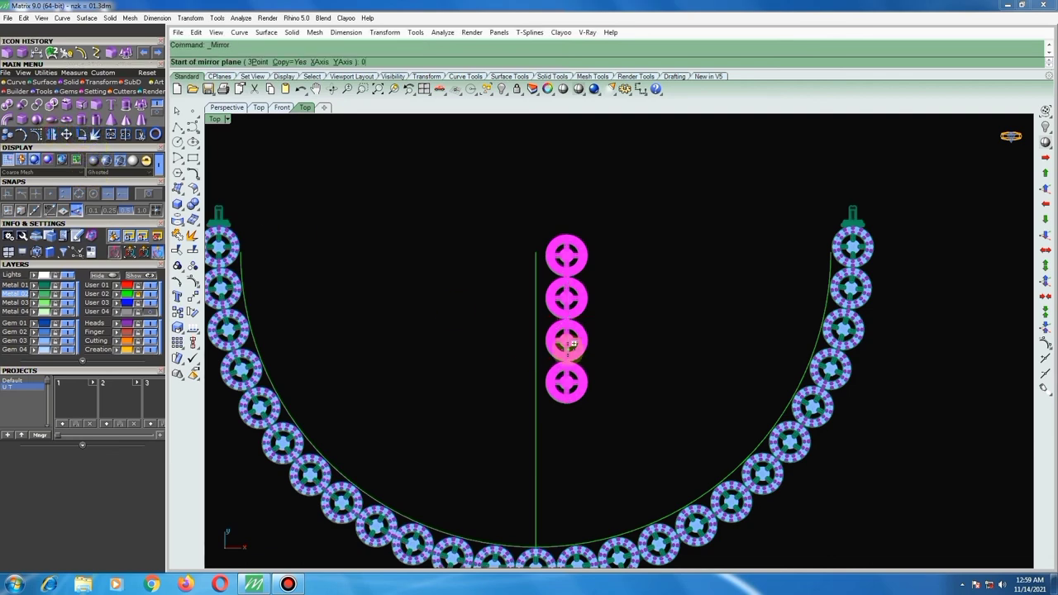
pyautogui.press('Return')
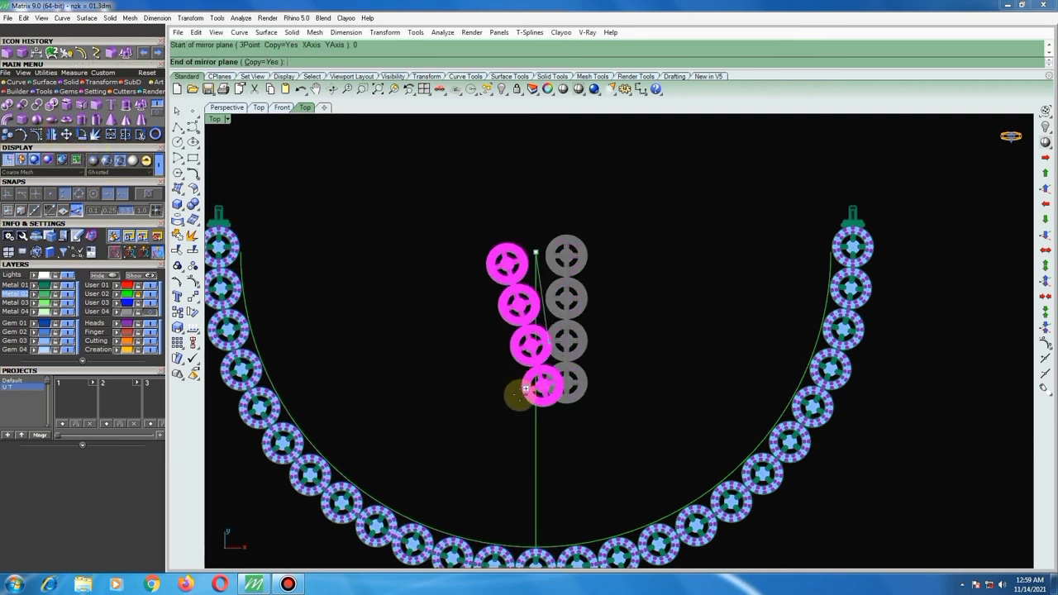
pyautogui.press('F8')
pyautogui.click(687, 357)
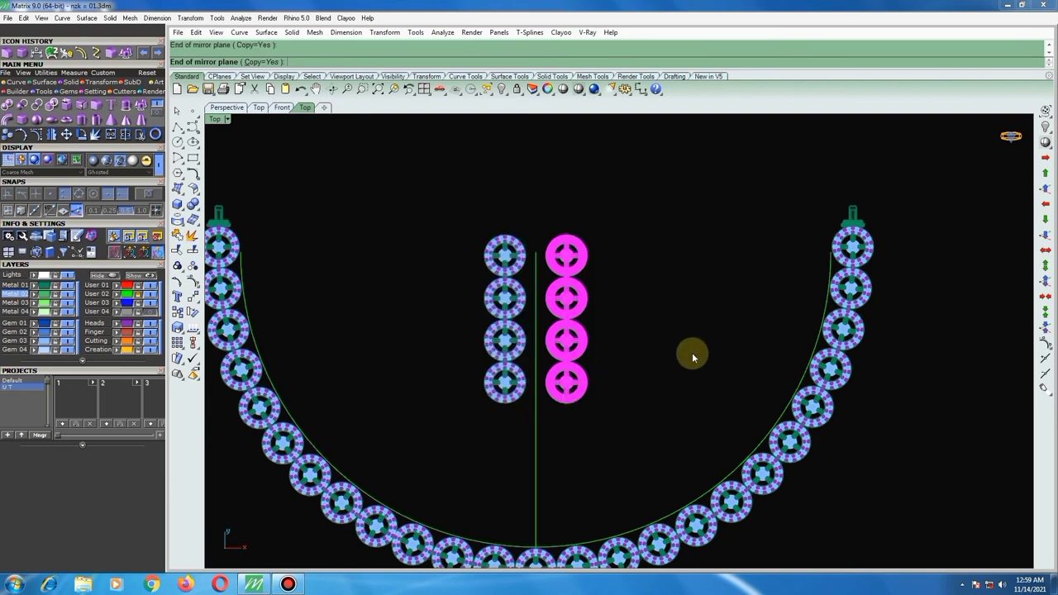
pyautogui.press('Escape')
pyautogui.scroll(-2, 669, 335)
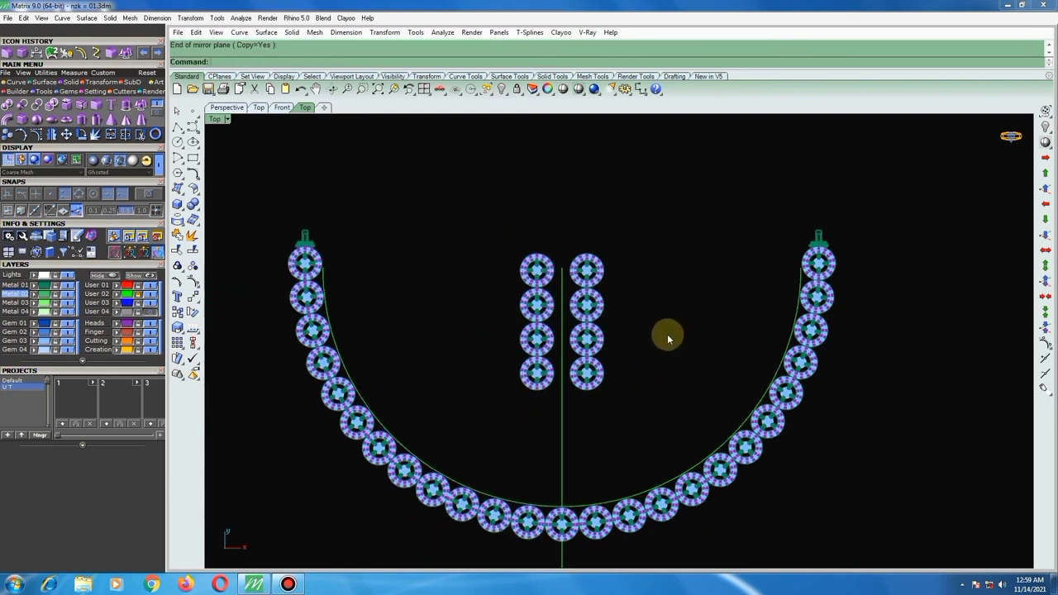
pyautogui.scroll(-2, 661, 334)
pyautogui.hotkey('ctrl', 'alt', 'e')
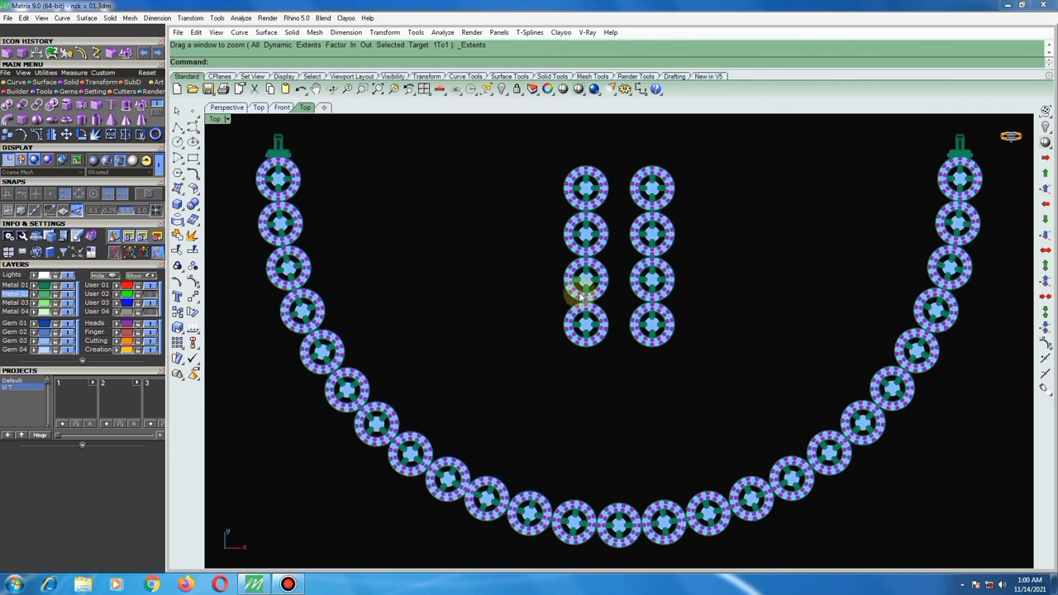
# Save the model and show the Perspective viewport's display-mode list.
pyautogui.click(209, 89)
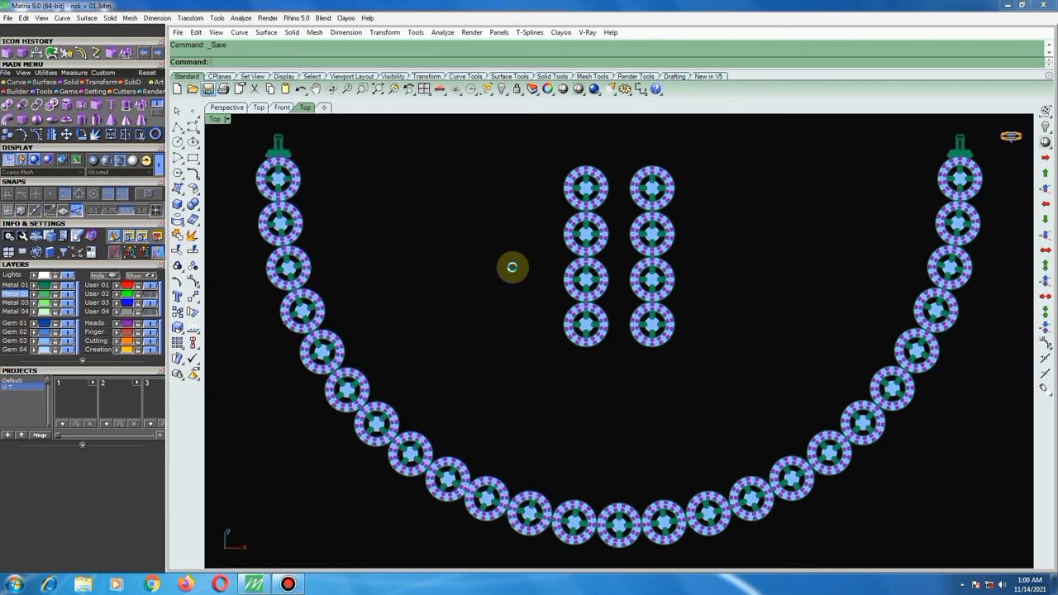
pyautogui.click(227, 108)
pyautogui.click(244, 118)
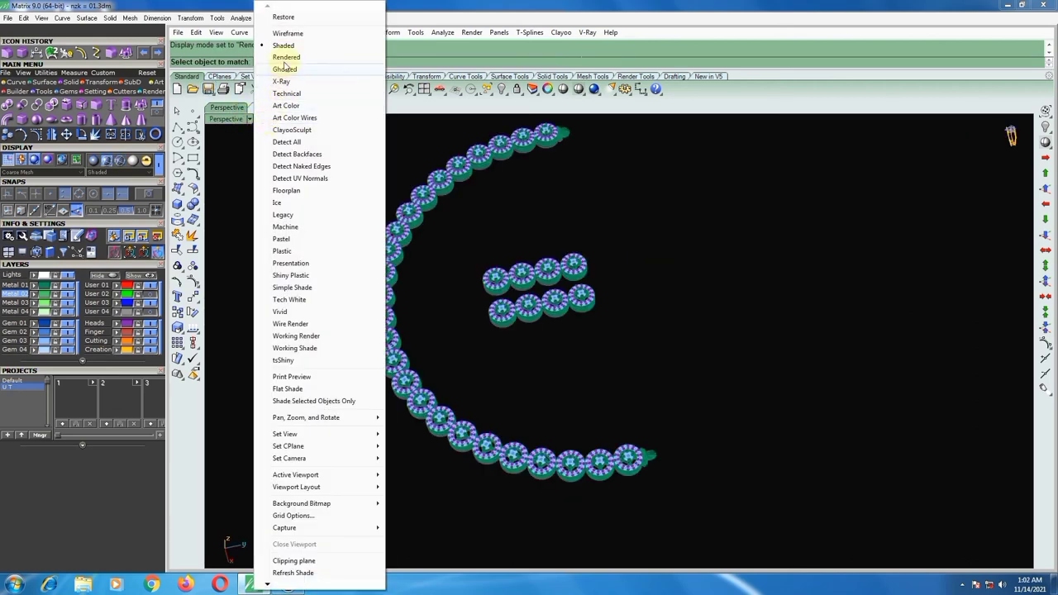
pyautogui.click(284, 58)
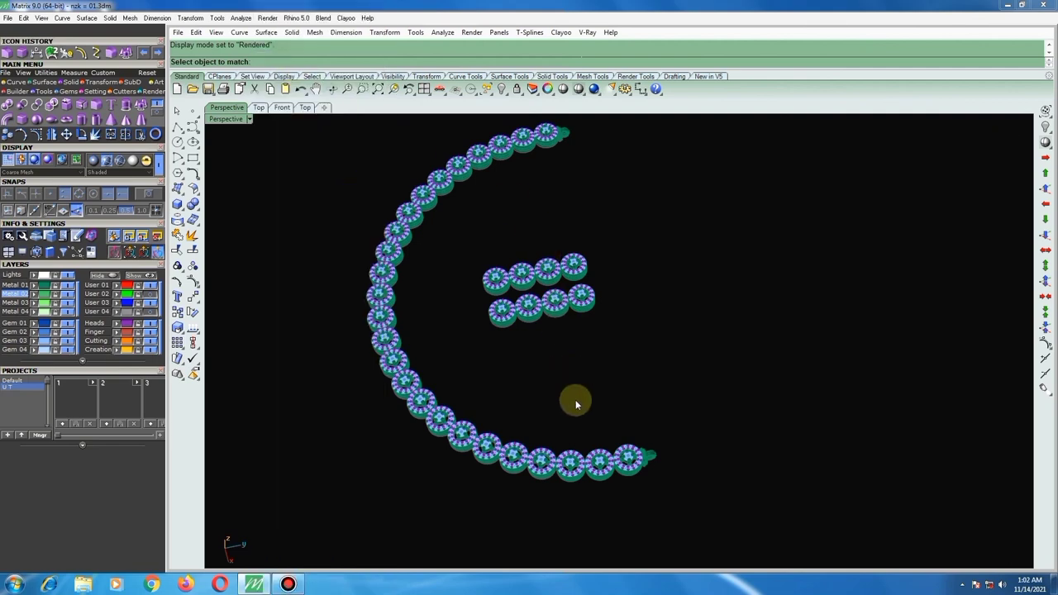
pyautogui.moveTo(584, 461)
pyautogui.mouseDown(button='right')
pyautogui.moveTo(565, 408)
pyautogui.moveTo(503, 366)
pyautogui.mouseUp(button='right')
pyautogui.scroll(1, 409, 329)
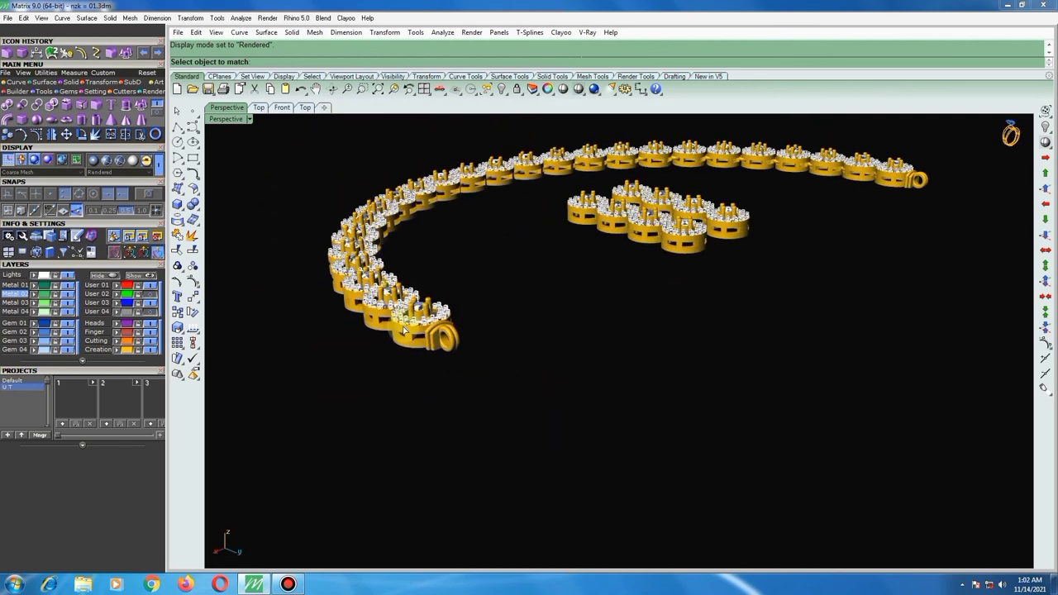
pyautogui.scroll(2, 407, 326)
pyautogui.scroll(2, 406, 324)
pyautogui.scroll(2, 405, 324)
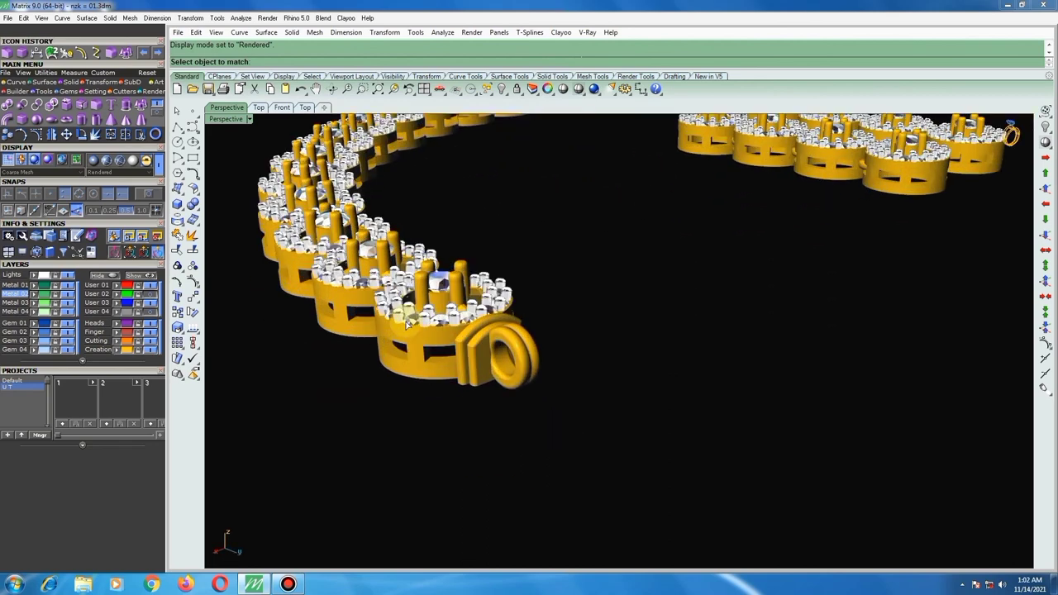
pyautogui.scroll(2, 405, 323)
pyautogui.scroll(2, 404, 323)
pyautogui.scroll(-2, 404, 323)
pyautogui.scroll(-2, 404, 323)
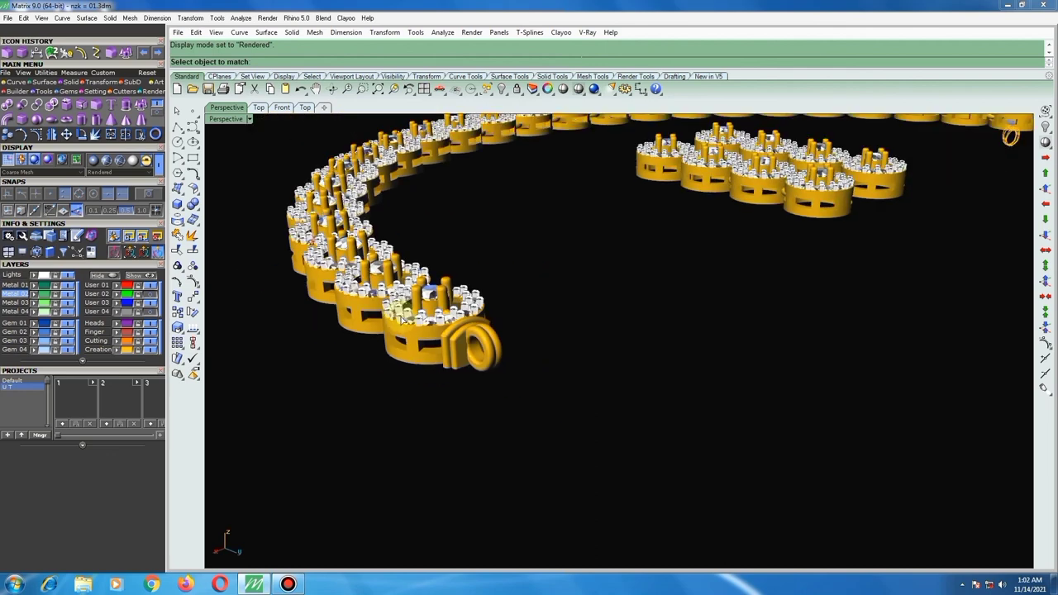
pyautogui.scroll(-2, 376, 367)
pyautogui.moveTo(377, 367)
pyautogui.mouseDown(button='right')
pyautogui.moveTo(515, 418)
pyautogui.moveTo(597, 427)
pyautogui.moveTo(566, 339)
pyautogui.mouseUp(button='right')
pyautogui.scroll(-2, 559, 272)
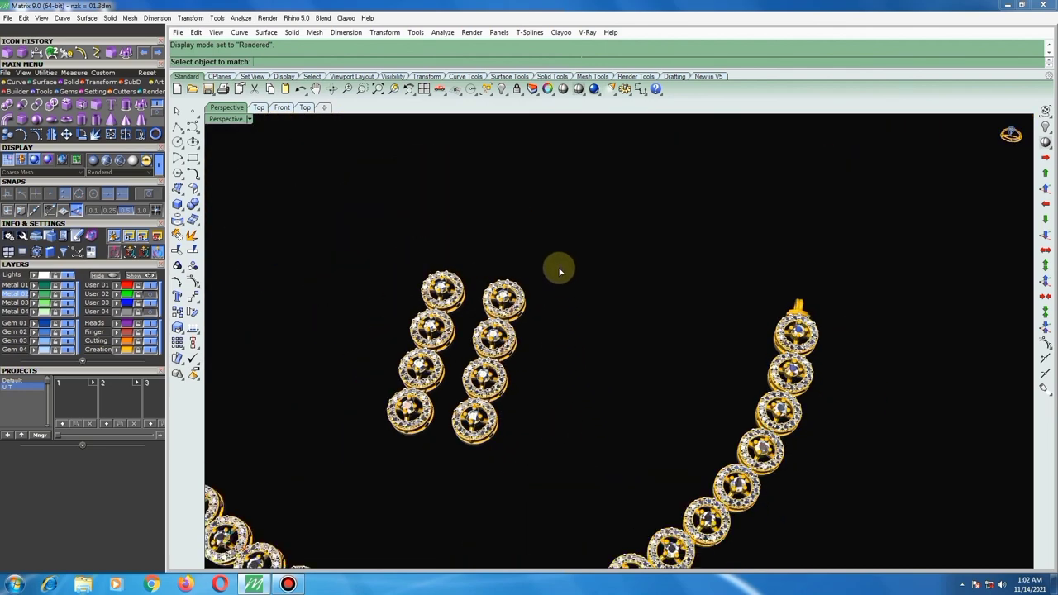
pyautogui.scroll(-2, 559, 271)
pyautogui.moveTo(556, 271); pyautogui.dragTo(479, 359, button='right')
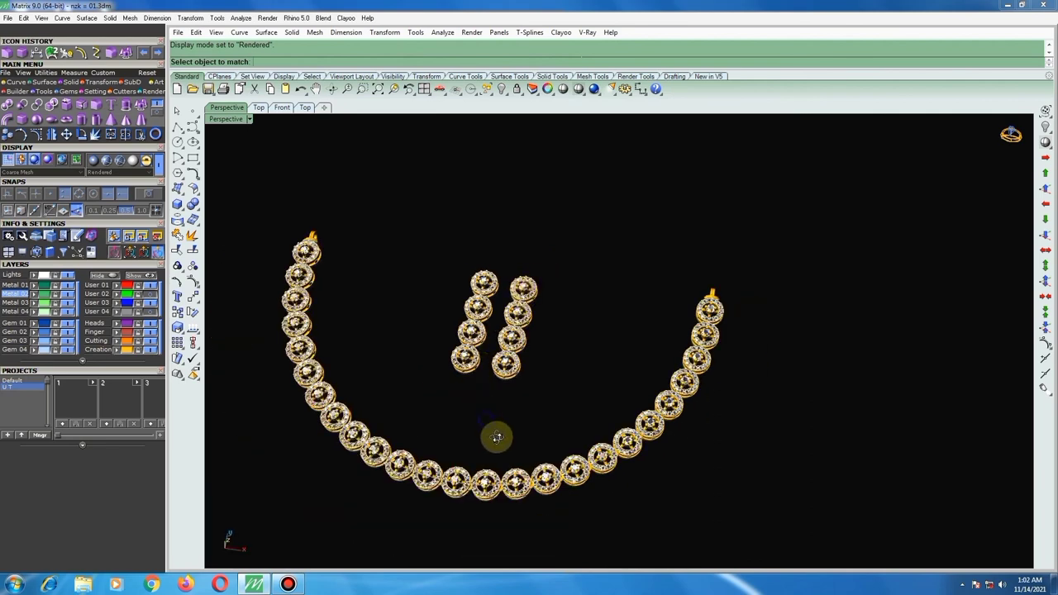
pyautogui.press('Down')
pyautogui.press('Down')
pyautogui.press('Down')
pyautogui.moveTo(530, 445); pyautogui.dragTo(636, 392, button='right')
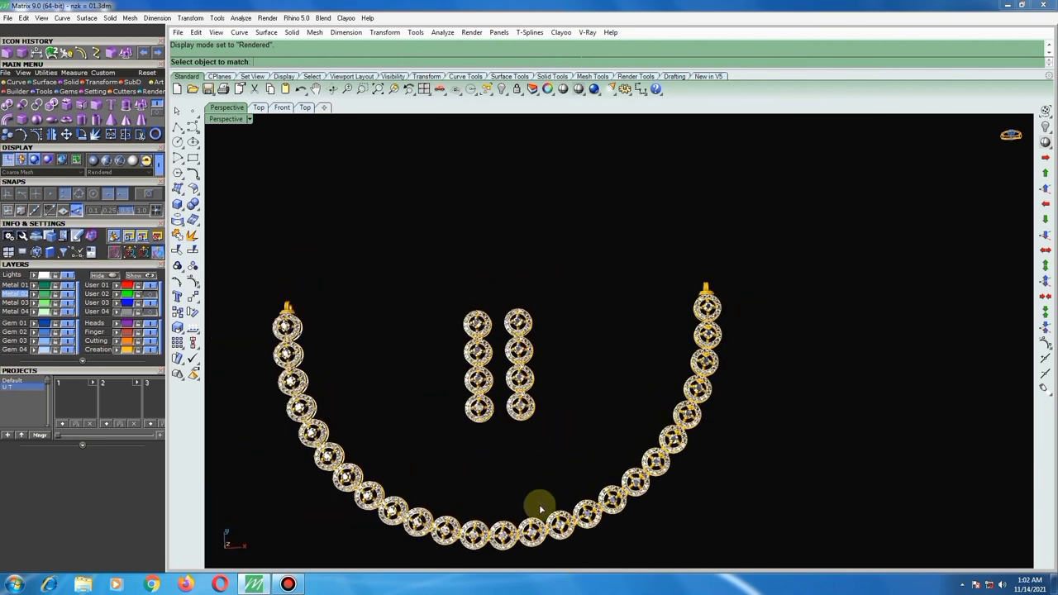
pyautogui.scroll(-1, 539, 508)
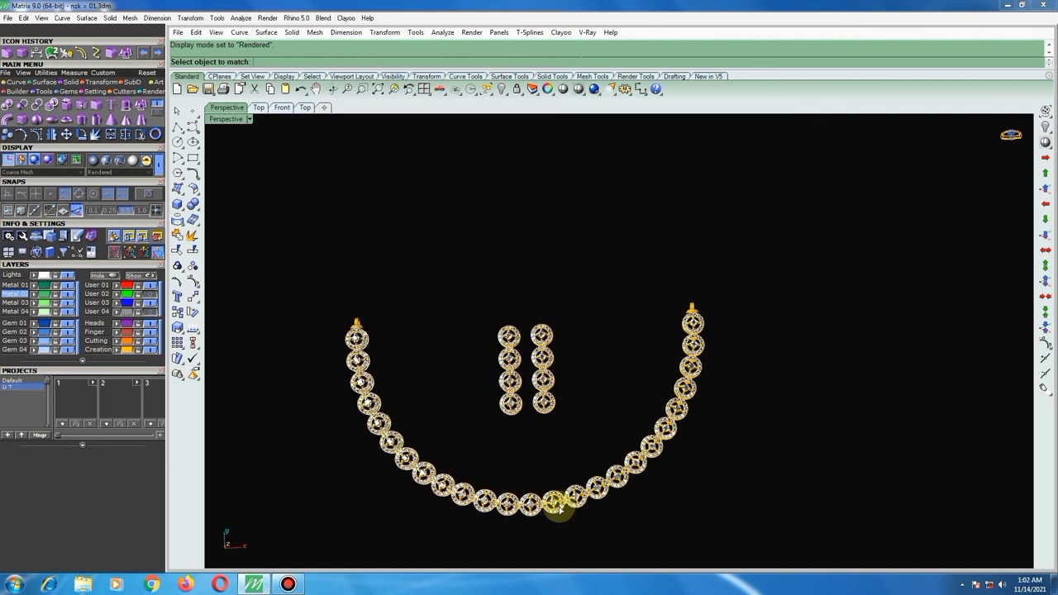
pyautogui.scroll(1, 559, 509)
pyautogui.scroll(2, 557, 511)
pyautogui.scroll(1, 550, 516)
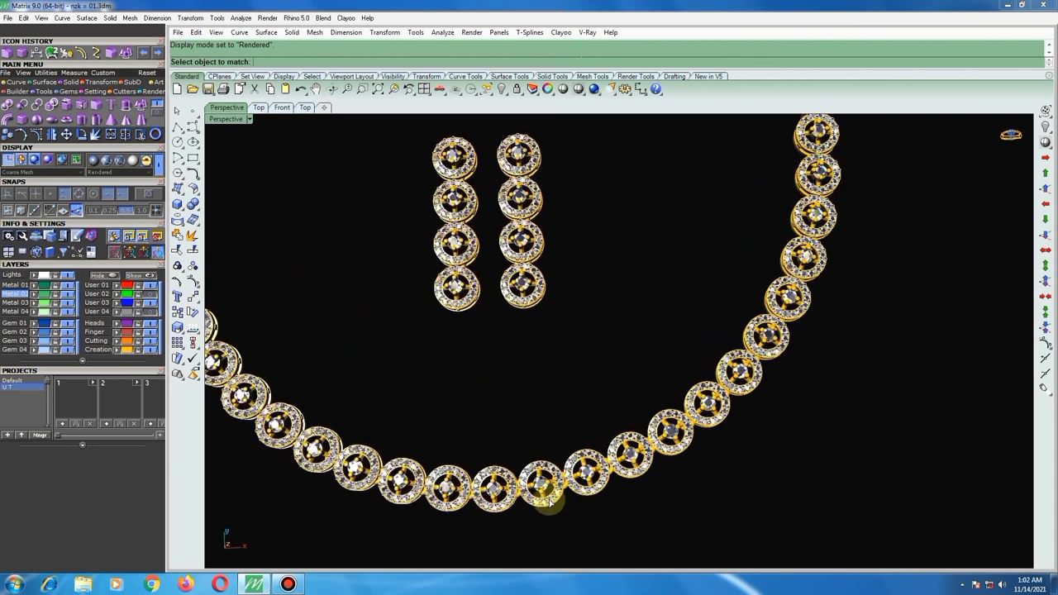
pyautogui.scroll(1, 545, 496)
pyautogui.scroll(1, 552, 496)
pyautogui.scroll(1, 555, 496)
pyautogui.scroll(1, 553, 495)
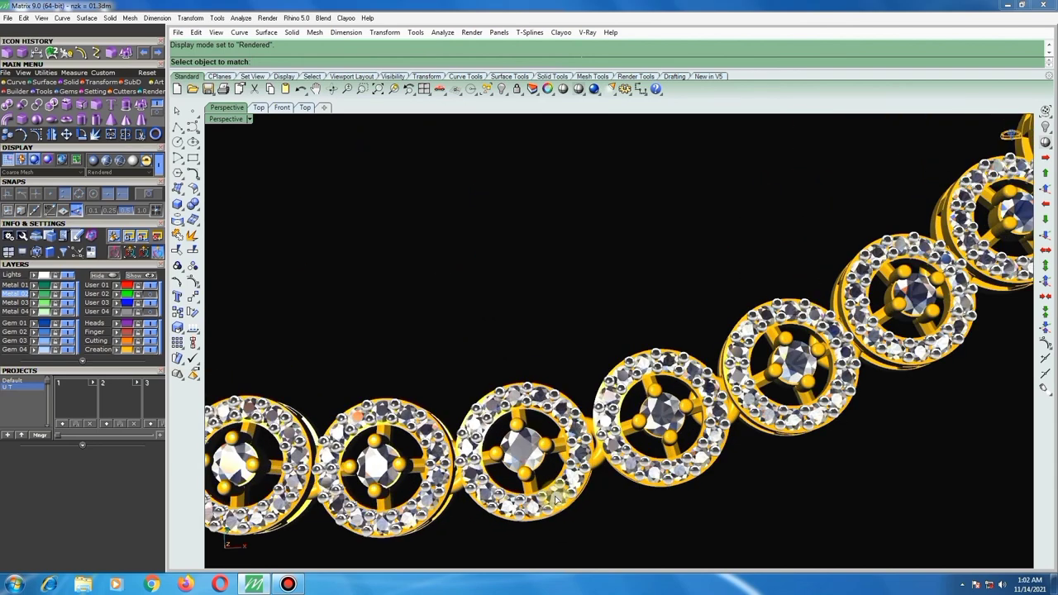
pyautogui.scroll(-1, 615, 444)
pyautogui.scroll(-1, 625, 454)
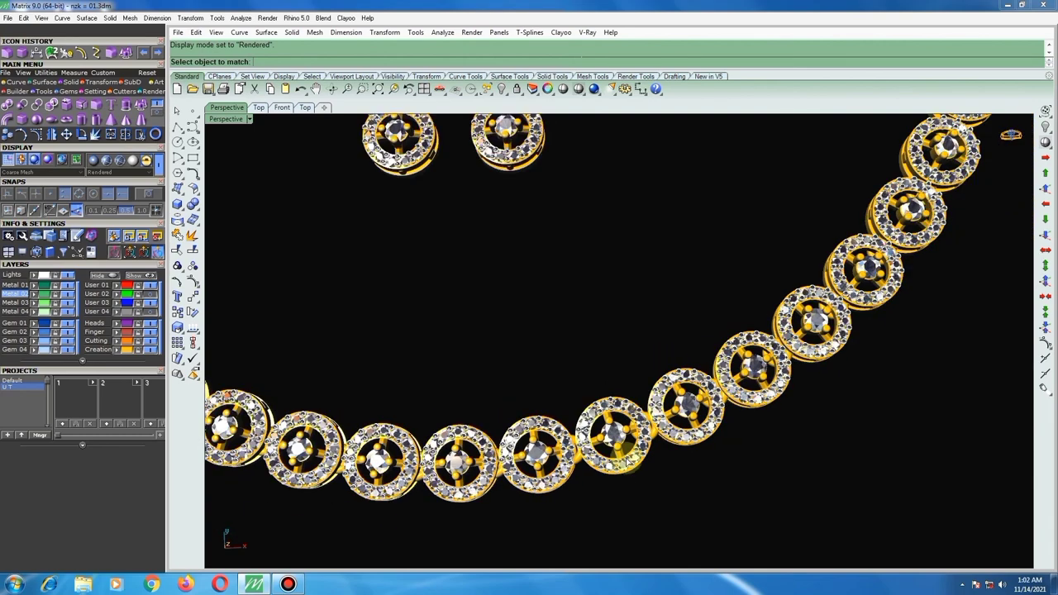
pyautogui.scroll(-1, 626, 467)
pyautogui.scroll(-1, 634, 470)
pyautogui.scroll(-1, 631, 478)
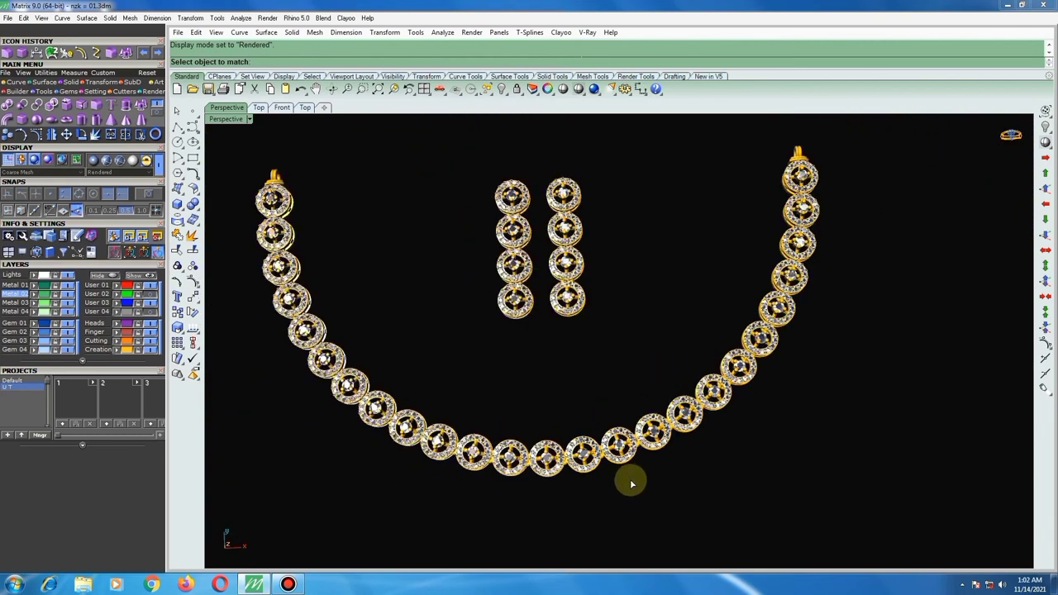
pyautogui.moveTo(627, 469)
pyautogui.mouseDown(button='right')
pyautogui.moveTo(604, 339)
pyautogui.moveTo(614, 171)
pyautogui.mouseUp(button='right')
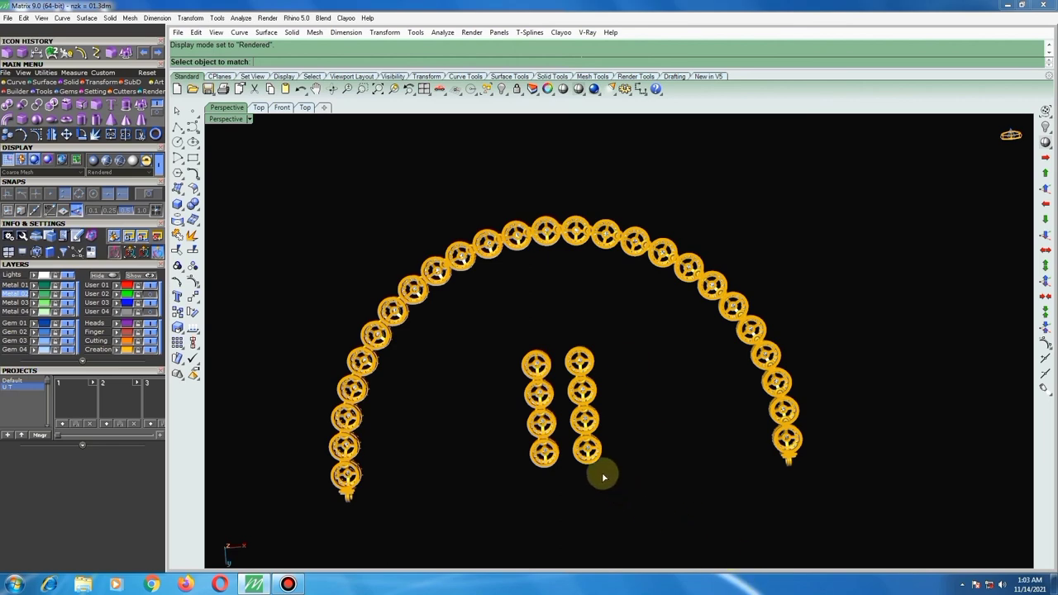
# Orbit and zoom the Perspective view to inspect the backs of the chain links.
pyautogui.scroll(1, 626, 479)
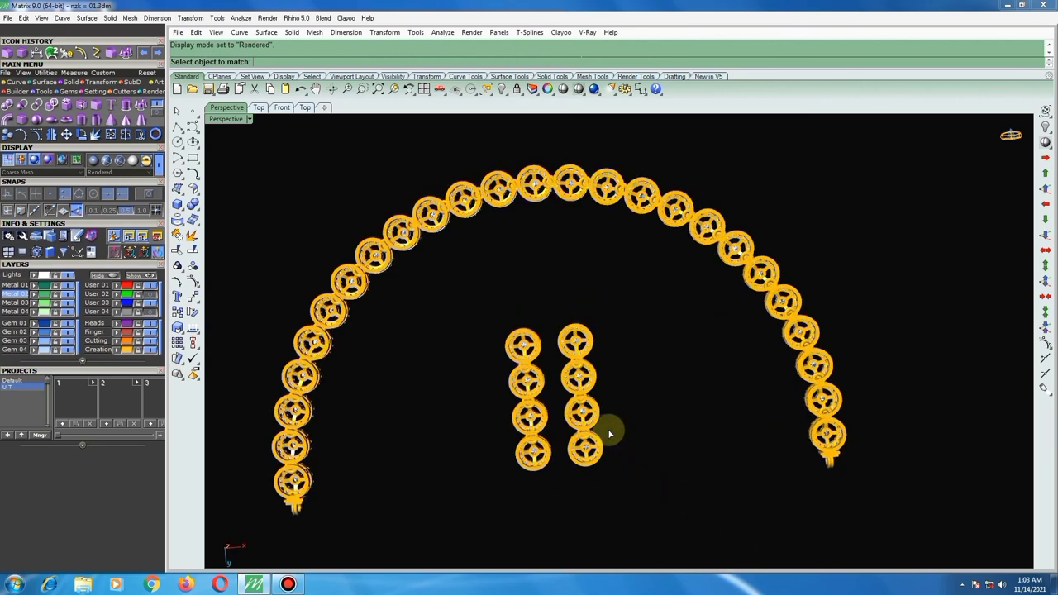
pyautogui.moveTo(608, 423); pyautogui.dragTo(612, 414, button='right')
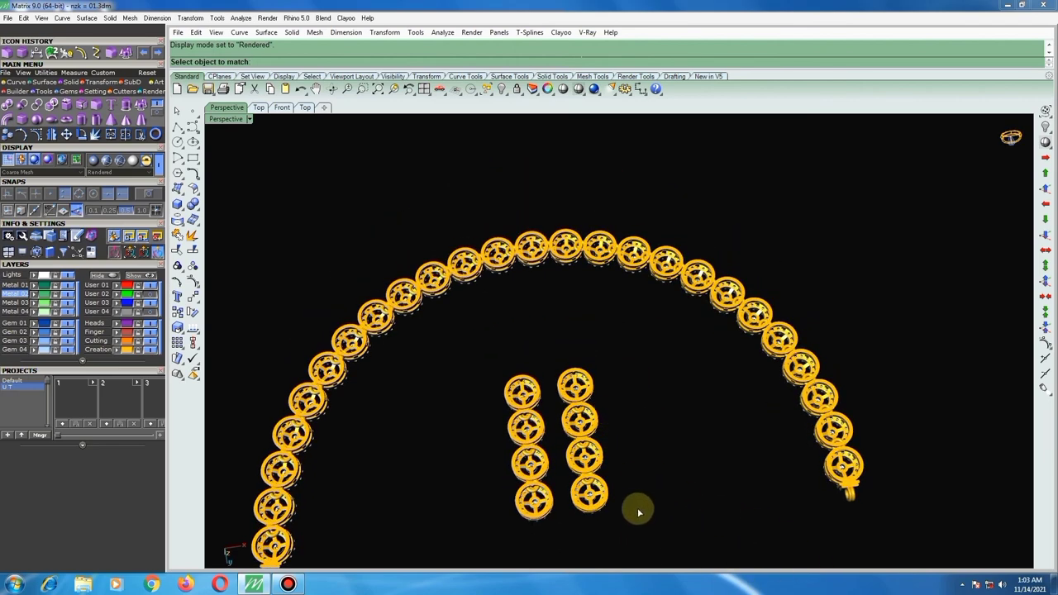
pyautogui.moveTo(600, 471)
pyautogui.mouseDown(button='right')
pyautogui.moveTo(578, 450)
pyautogui.moveTo(474, 452)
pyautogui.moveTo(277, 494)
pyautogui.mouseUp(button='right')
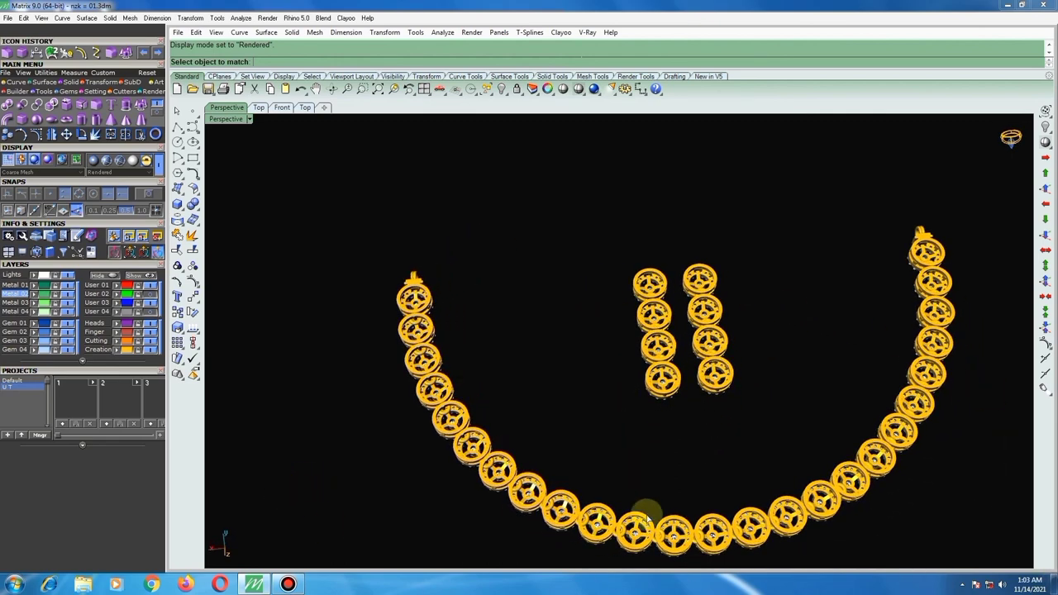
pyautogui.scroll(-2, 628, 487)
pyautogui.scroll(-1, 659, 493)
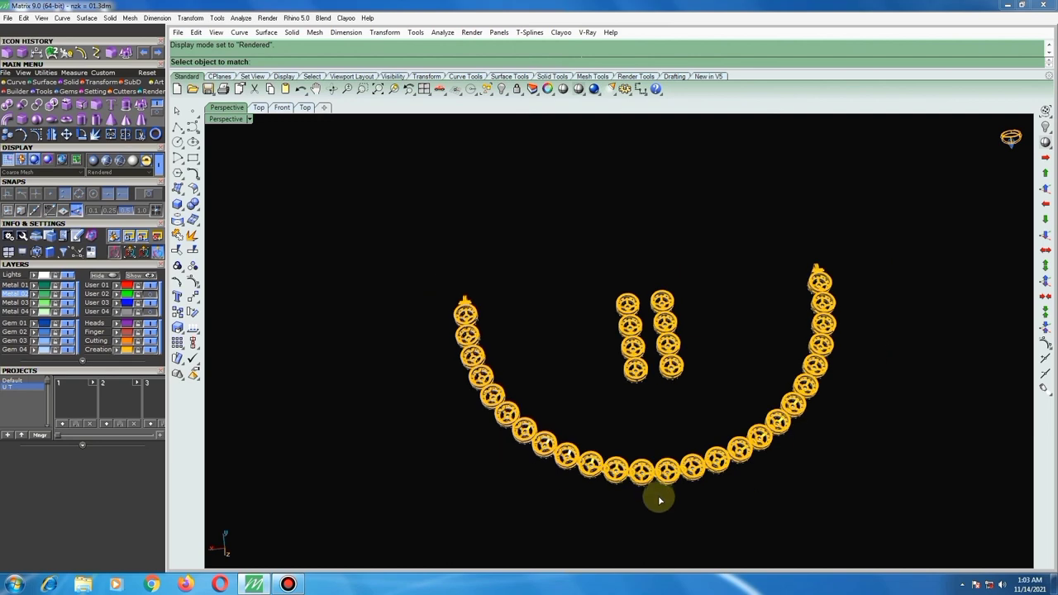
pyautogui.scroll(1, 659, 494)
pyautogui.scroll(2, 654, 479)
pyautogui.scroll(1, 648, 469)
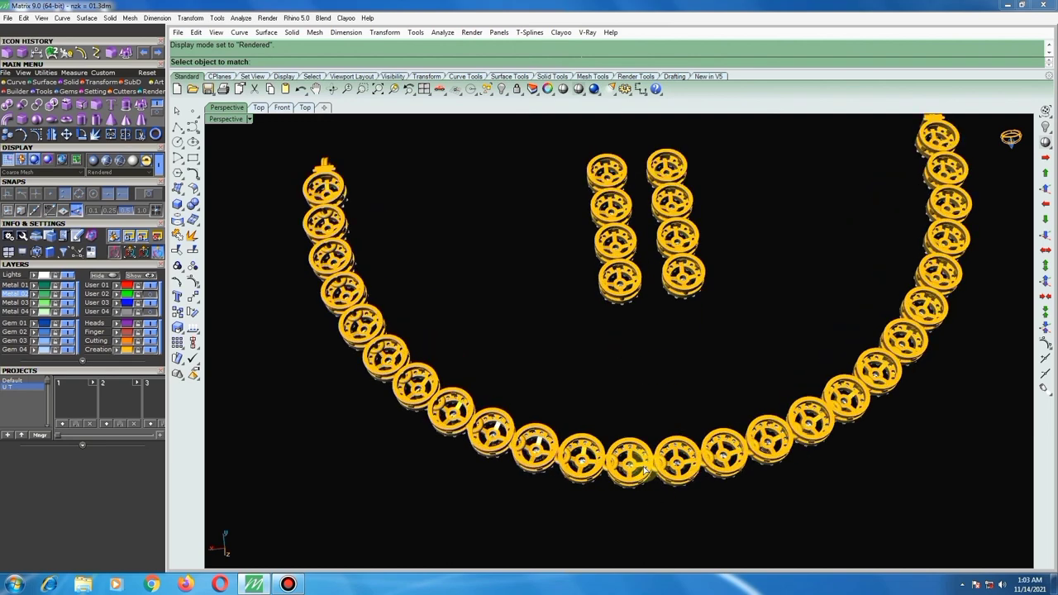
pyautogui.scroll(1, 627, 474)
pyautogui.scroll(1, 628, 471)
pyautogui.scroll(1, 627, 467)
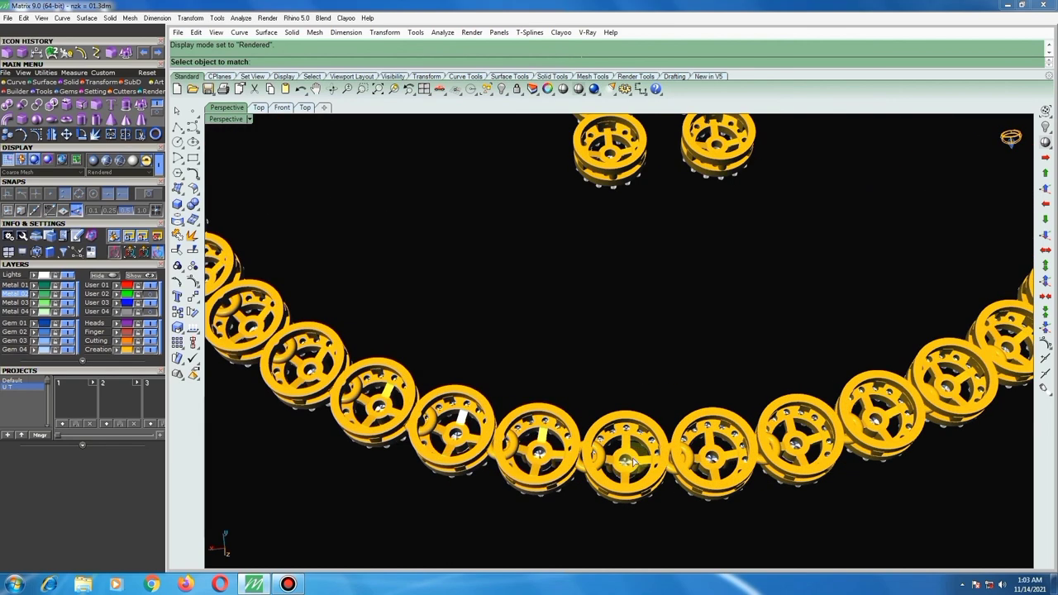
pyautogui.scroll(1, 627, 463)
pyautogui.scroll(1, 626, 460)
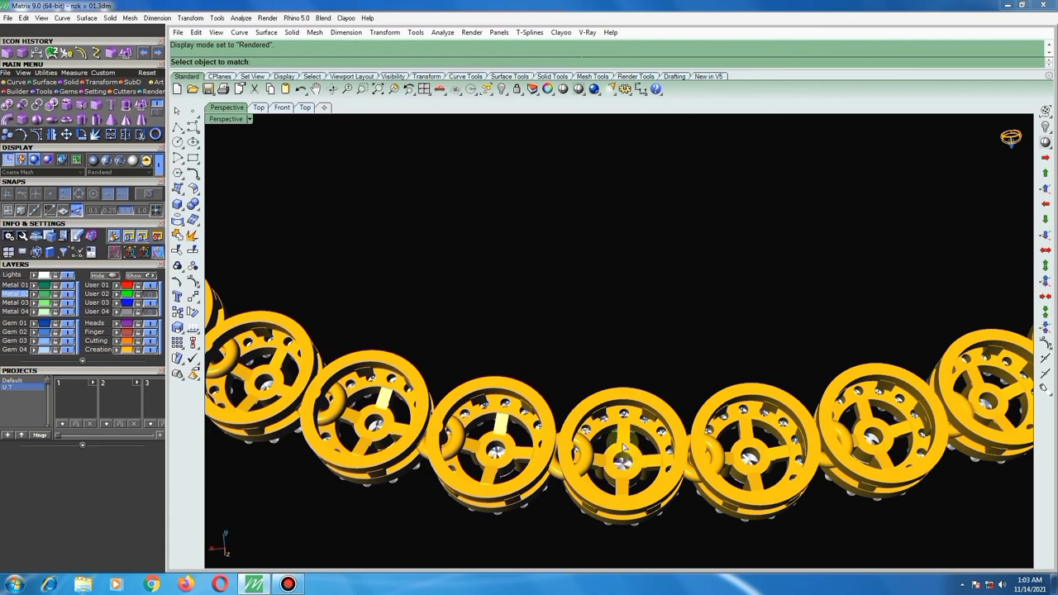
pyautogui.scroll(-1, 618, 442)
pyautogui.scroll(-1, 618, 442)
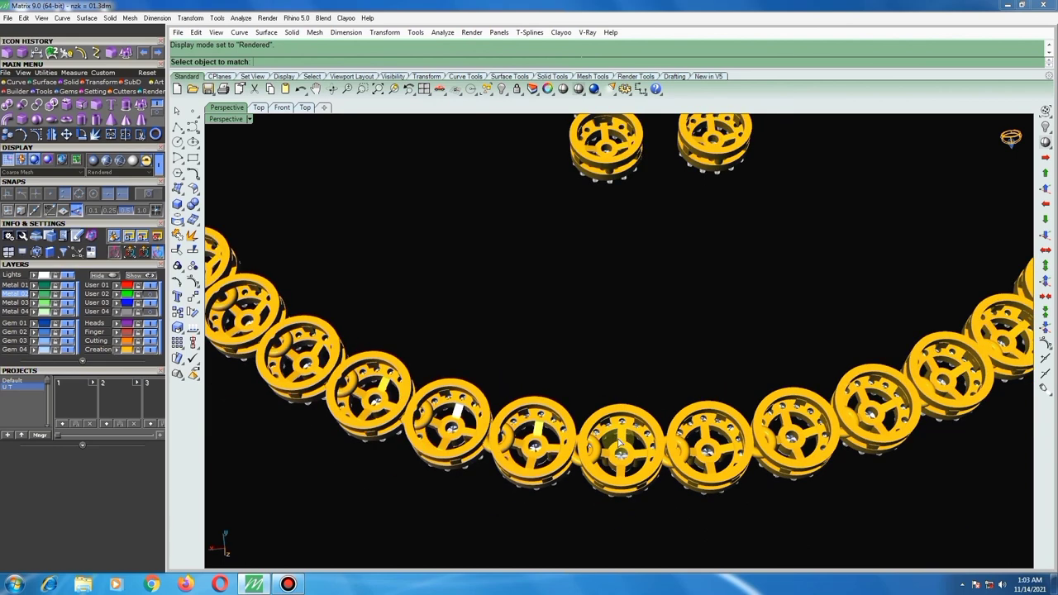
# Check the chain links side-on, then switch the viewport to Top view.
pyautogui.moveTo(618, 450); pyautogui.dragTo(626, 481, button='right')
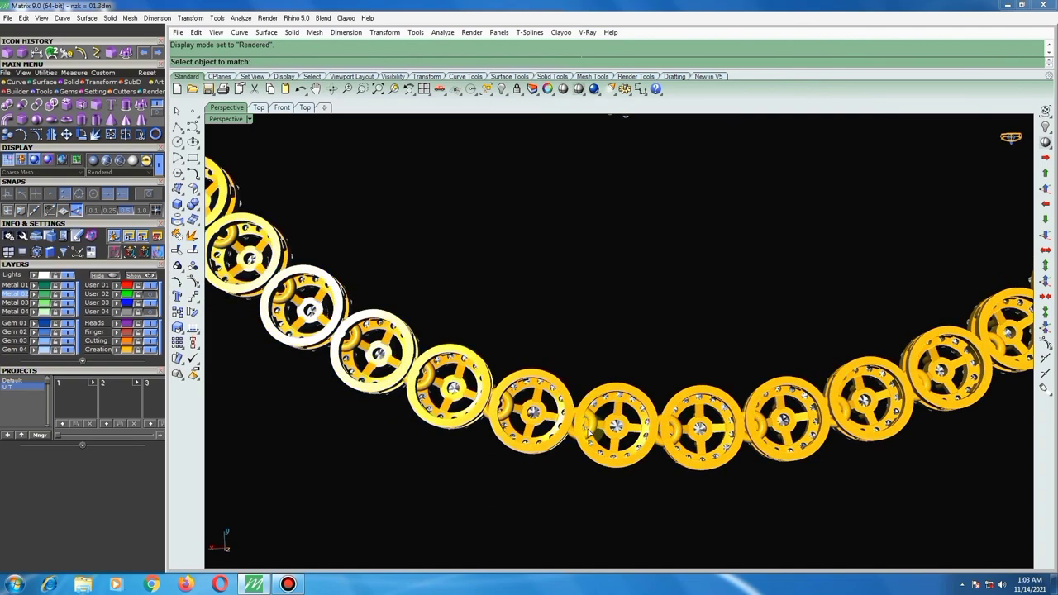
pyautogui.scroll(2, 591, 430)
pyautogui.moveTo(583, 378)
pyautogui.mouseDown(button='right')
pyautogui.moveTo(581, 496)
pyautogui.moveTo(656, 532)
pyautogui.moveTo(668, 571)
pyautogui.moveTo(798, 154)
pyautogui.moveTo(878, 177)
pyautogui.moveTo(831, 55)
pyautogui.moveTo(505, 379)
pyautogui.moveTo(533, 394)
pyautogui.moveTo(672, 383)
pyautogui.moveTo(699, 371)
pyautogui.moveTo(652, 361)
pyautogui.moveTo(682, 316)
pyautogui.moveTo(672, 386)
pyautogui.mouseUp(button='right')
pyautogui.hotkey('ctrl', 'F1')
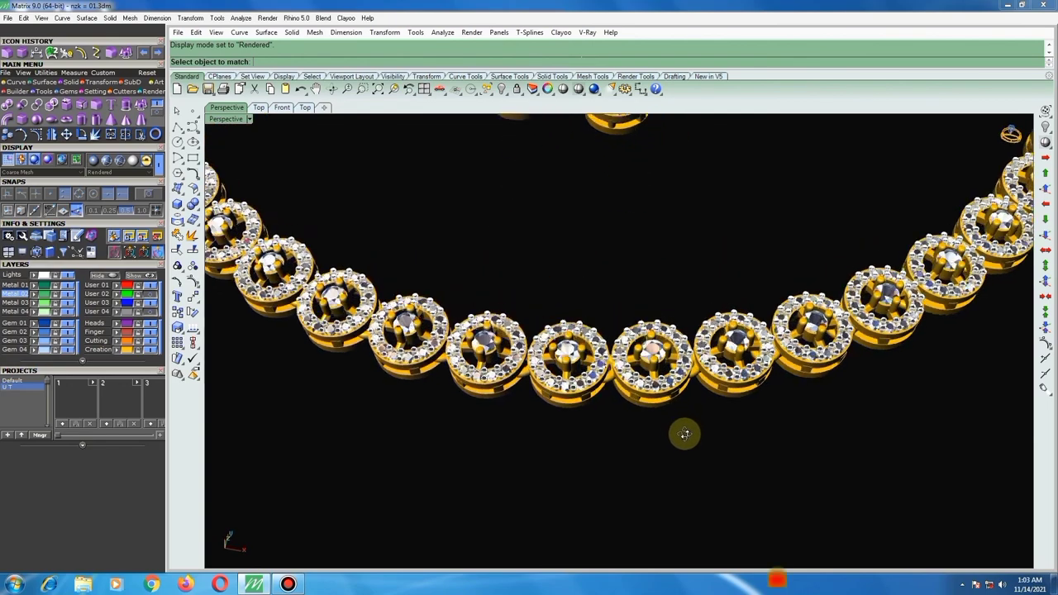
pyautogui.scroll(1, 628, 397)
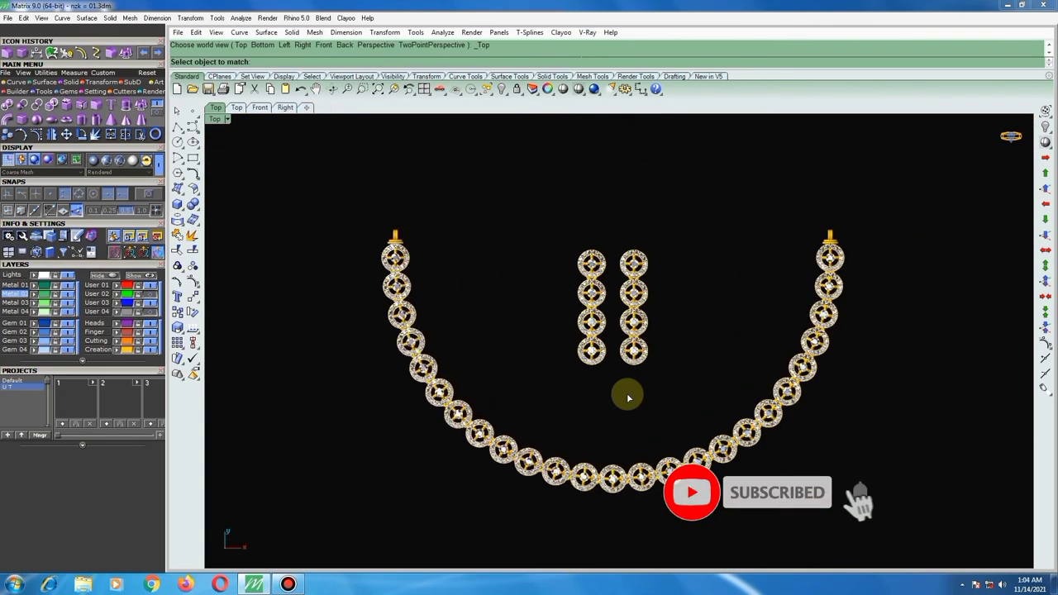
pyautogui.scroll(1, 626, 392)
pyautogui.scroll(1, 626, 392)
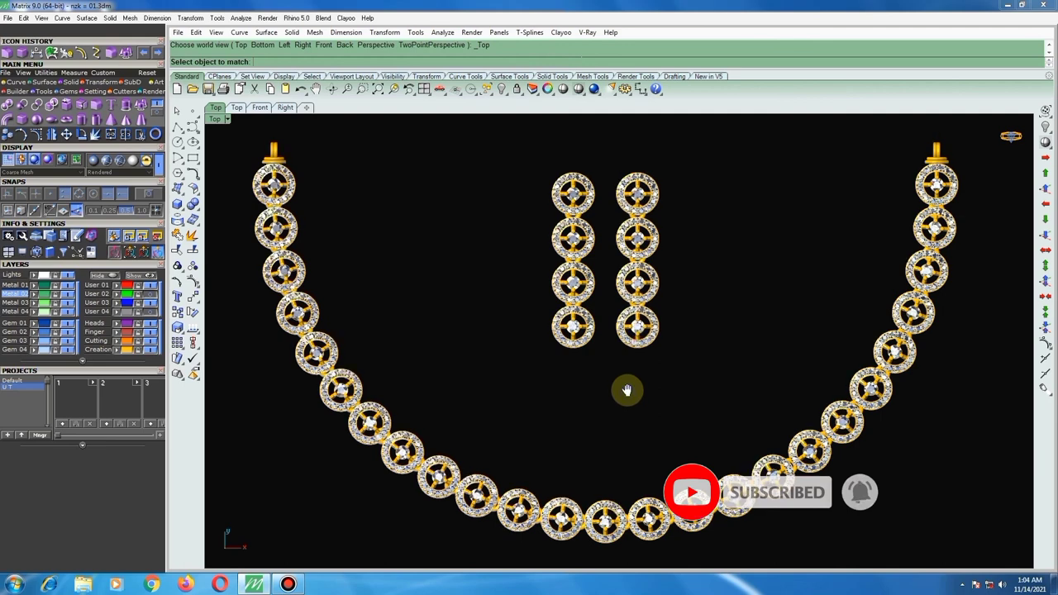
pyautogui.moveTo(626, 393); pyautogui.dragTo(628, 382, button='right')
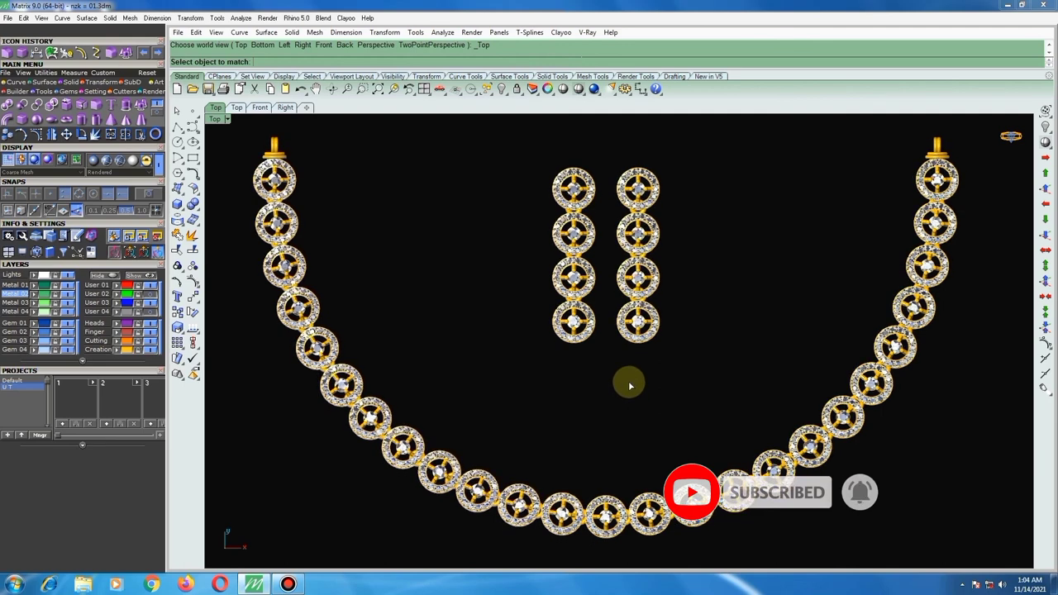
pyautogui.scroll(-1, 630, 385)
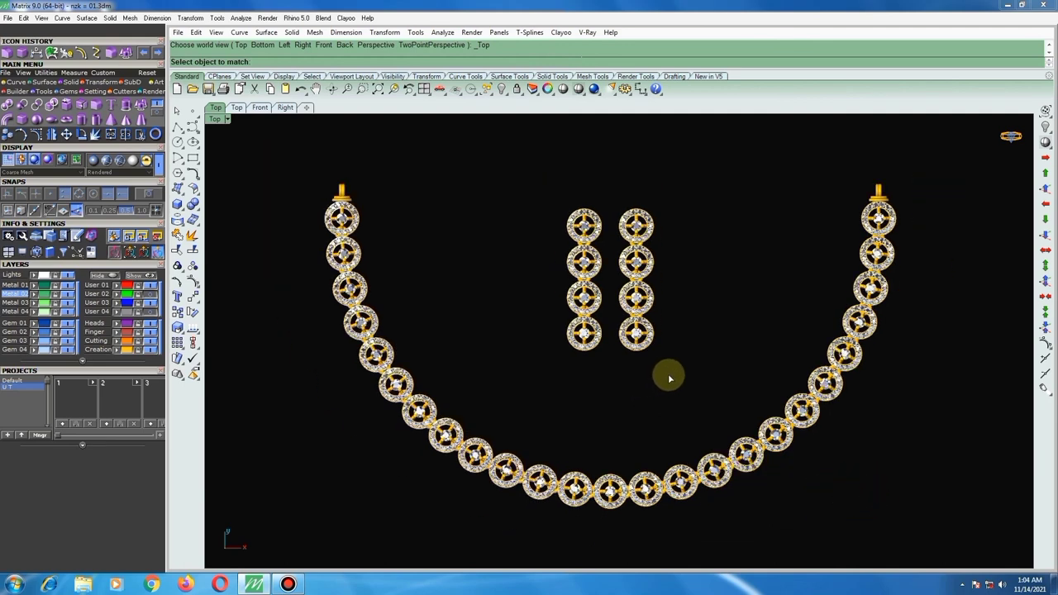